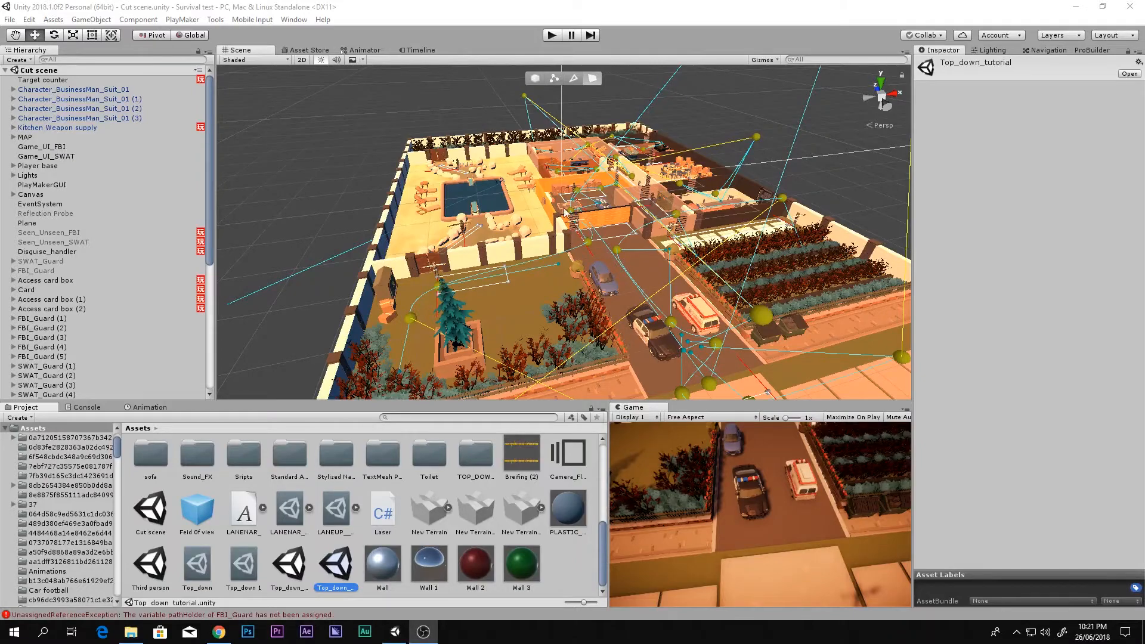
Step: Open the Top_down_tutorial scene from the project assets
{"action": "right_click_drag", "start_coordinate": [565, 211], "coordinate": [638, 183]}
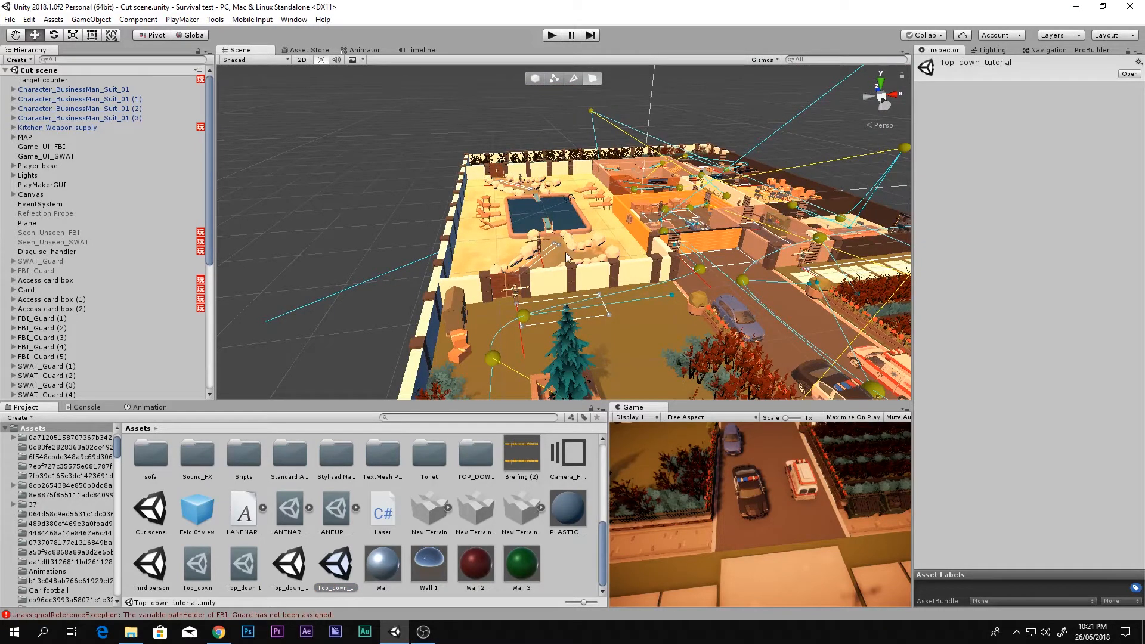
{"action": "mouse_move", "coordinate": [561, 247]}
{"action": "right_mouse_down"}
{"action": "mouse_move", "coordinate": [613, 250]}
{"action": "mouse_move", "coordinate": [568, 227]}
{"action": "right_mouse_up"}
{"action": "double_click", "coordinate": [336, 565]}
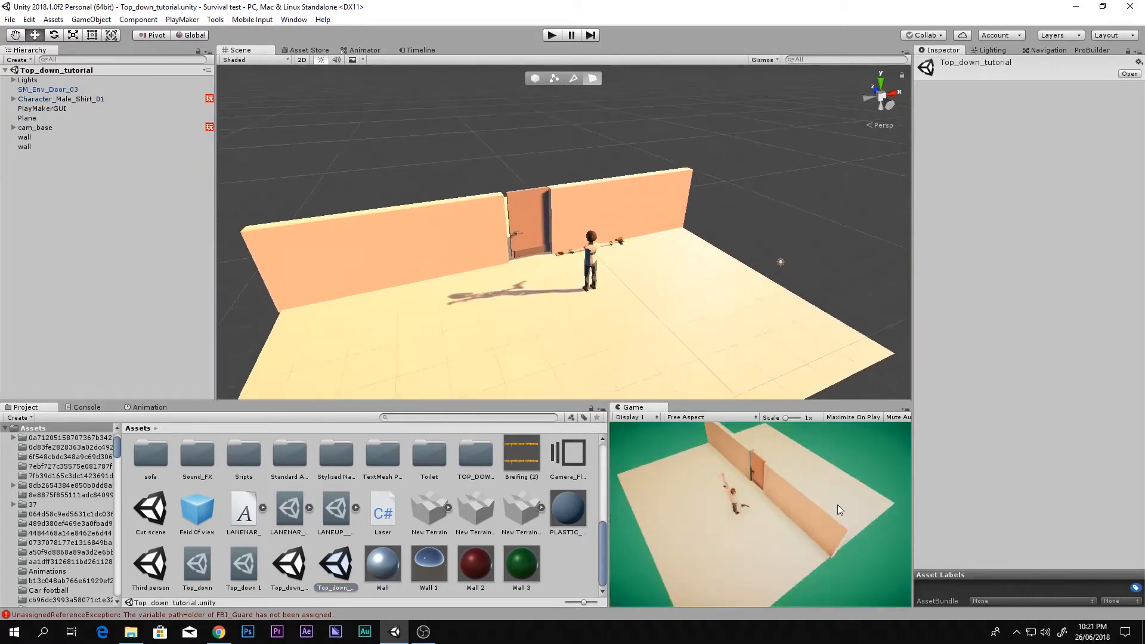
Step: Play-test the tutorial scene in a maximized Game view by walking the character around the door, and stop the playback
{"action": "key", "text": "shift+space"}
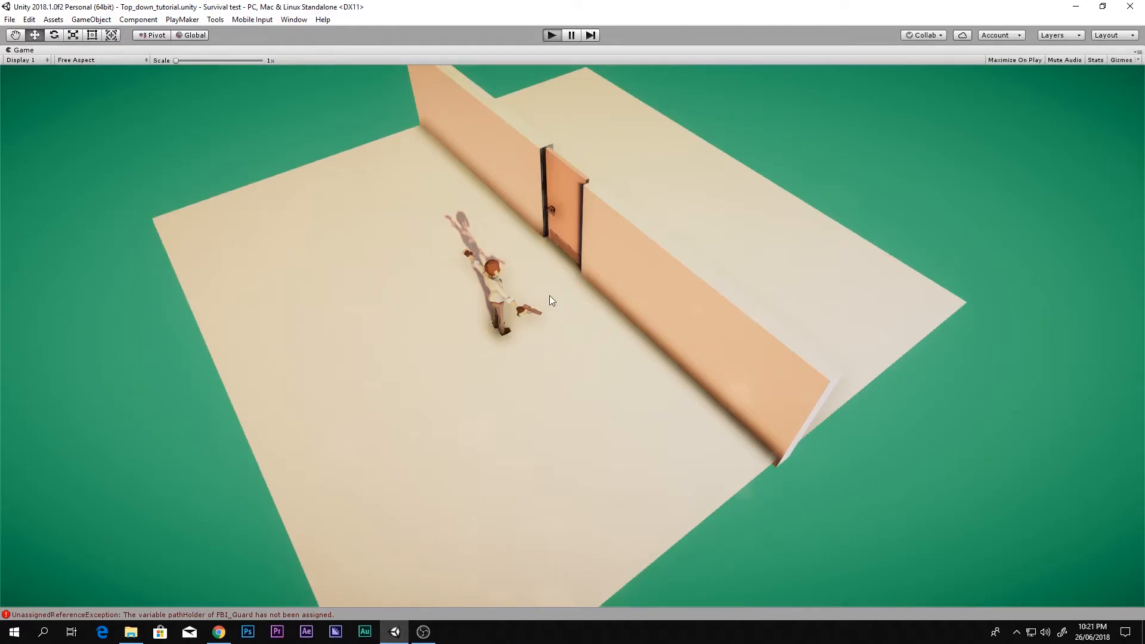
{"action": "key", "text": "ctrl+p"}
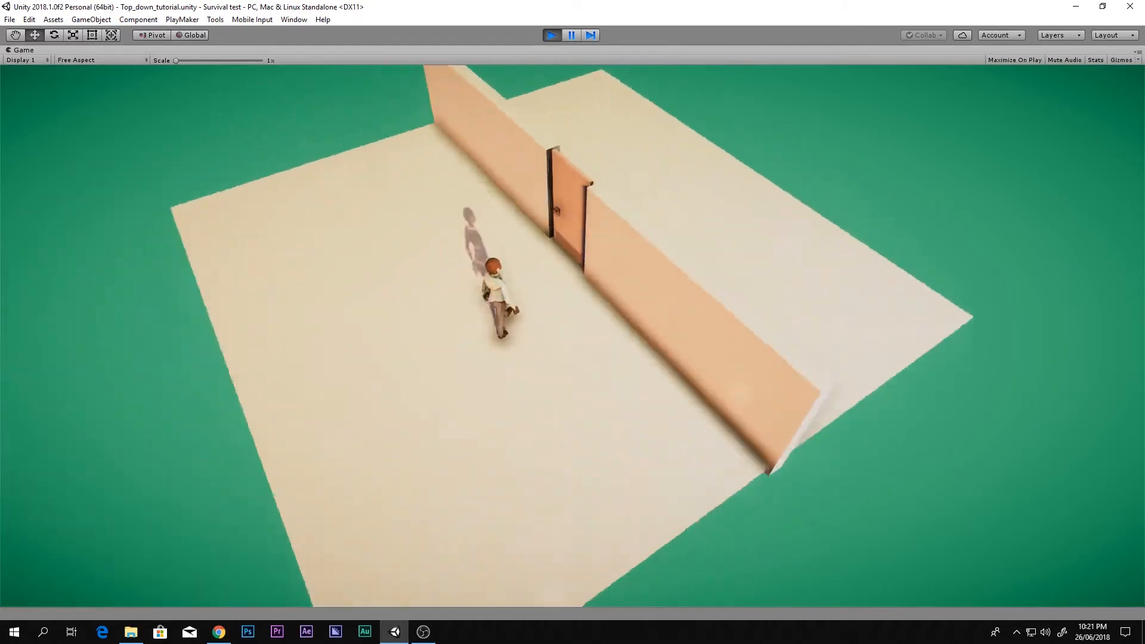
{"action": "key", "text": "w"}
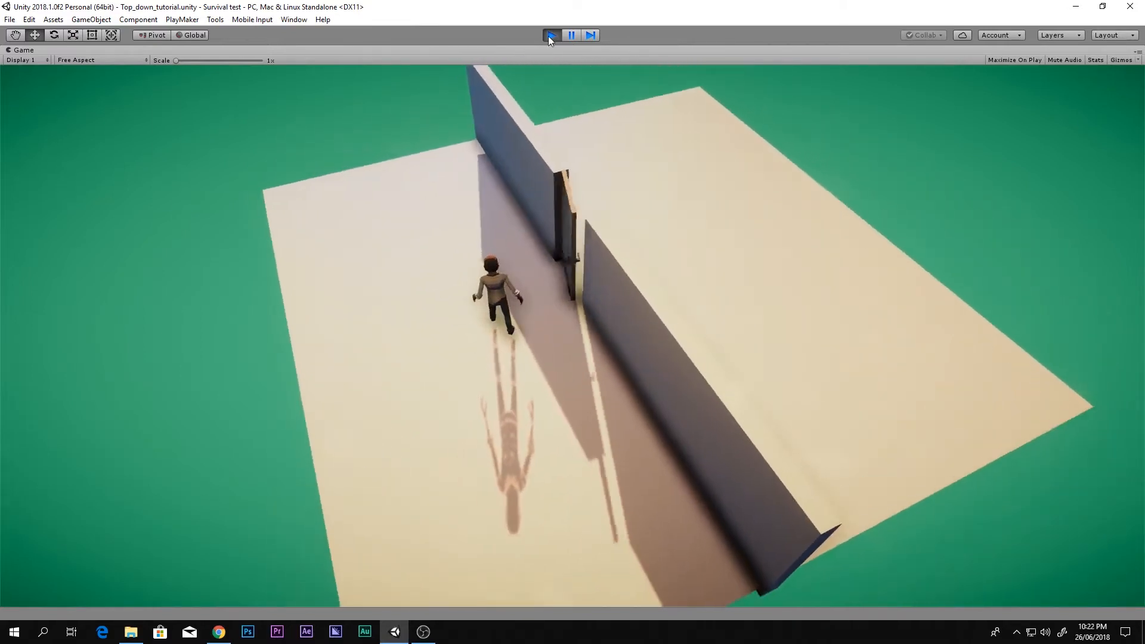
{"action": "left_click", "coordinate": [550, 35]}
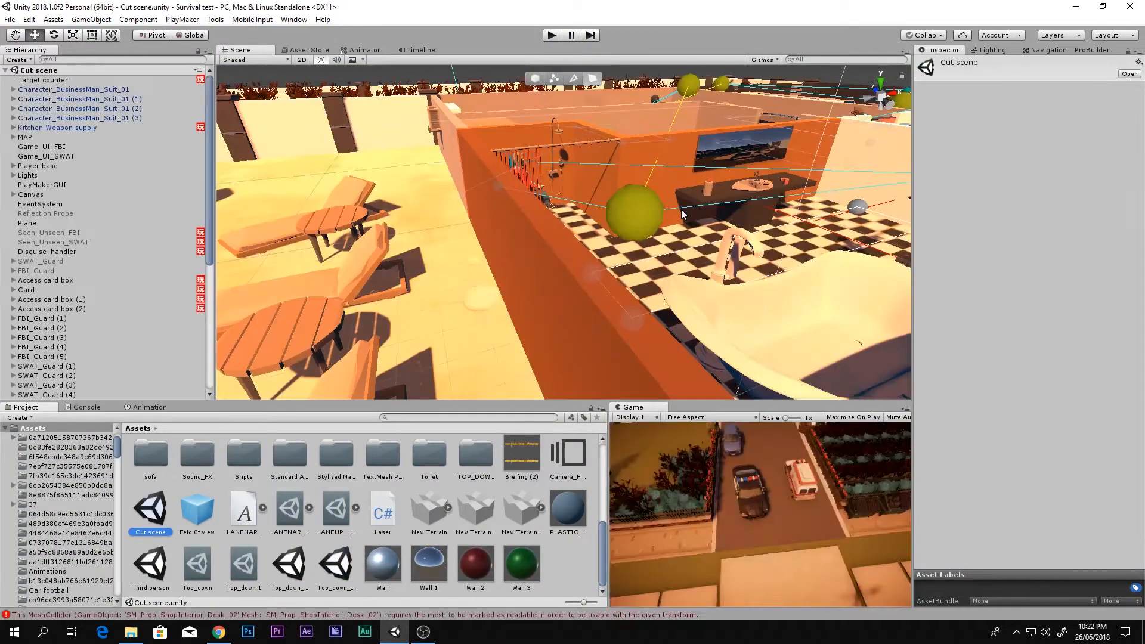
Step: Examine the Cut scene level's house, pool, garden and driveway from several angles, including its Game view
{"action": "right_click_drag", "start_coordinate": [683, 221], "coordinate": [743, 239]}
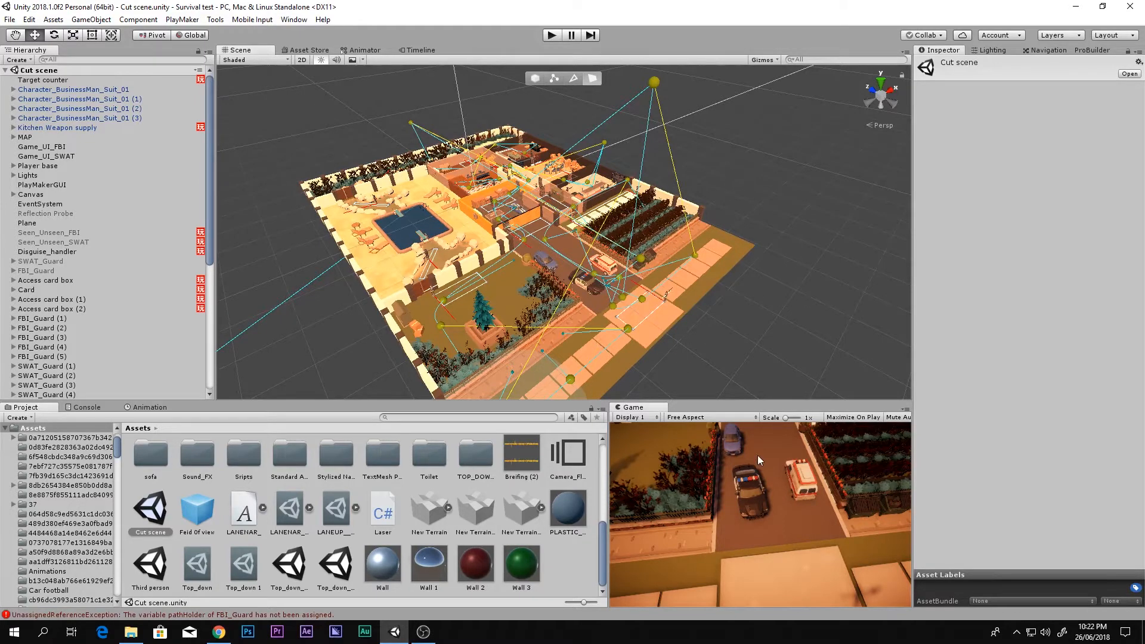
{"action": "key", "text": "shift+space"}
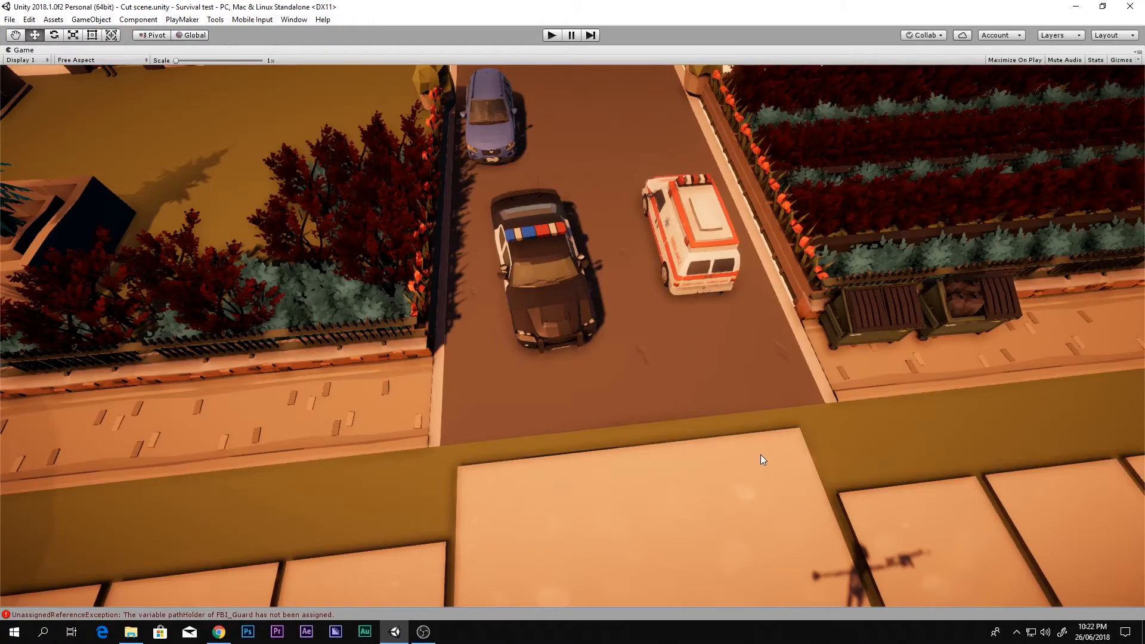
{"action": "key", "text": "shift+space"}
{"action": "right_click_drag", "start_coordinate": [740, 340], "coordinate": [734, 332]}
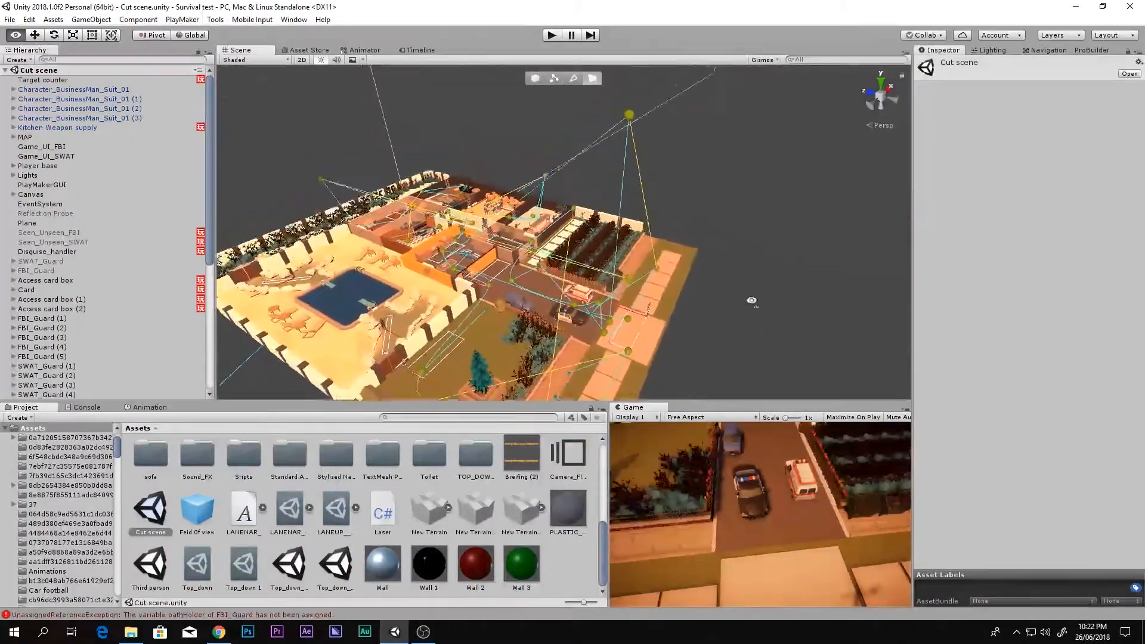
{"action": "right_click_drag", "start_coordinate": [669, 255], "coordinate": [554, 229]}
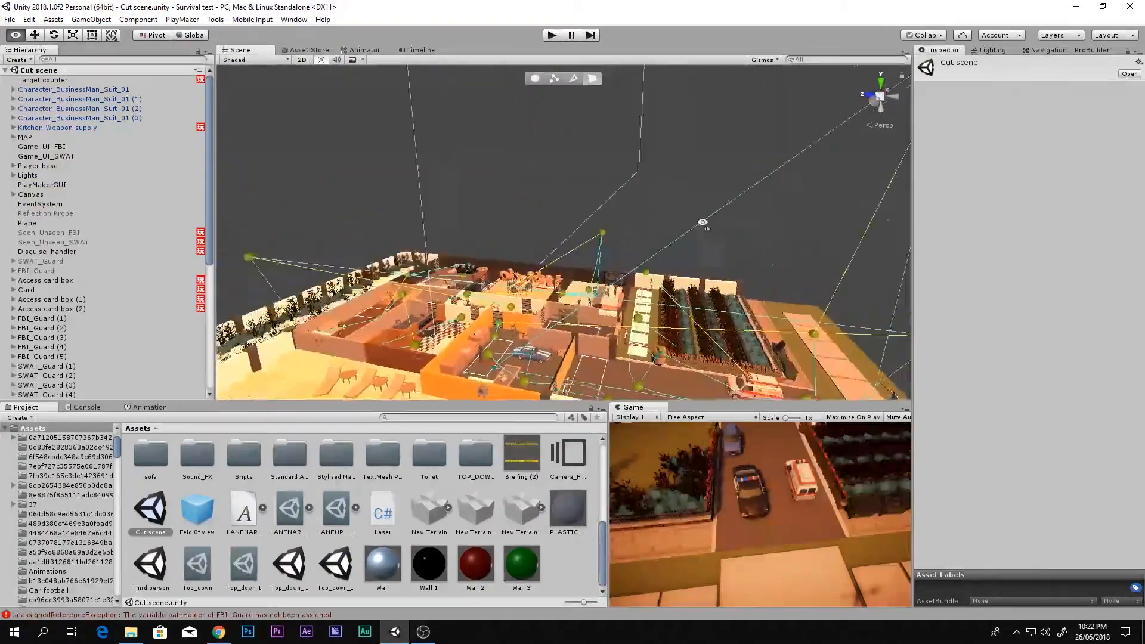
{"action": "right_click_drag", "start_coordinate": [702, 222], "coordinate": [545, 187]}
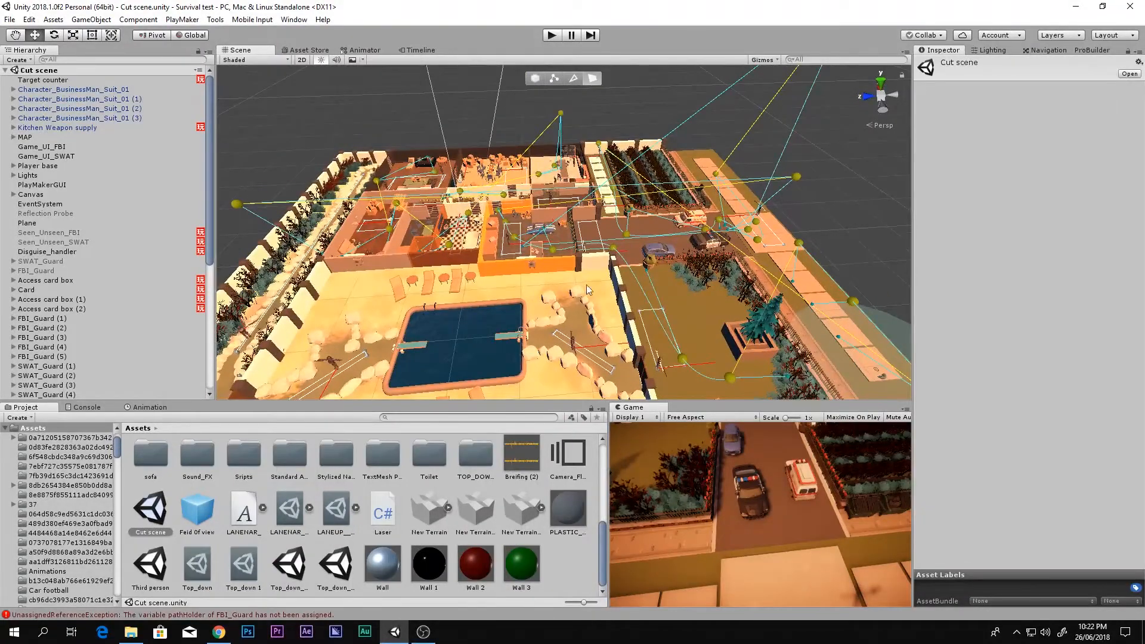
{"action": "right_click_drag", "start_coordinate": [595, 270], "coordinate": [603, 280]}
Step: Run the Cut scene level in a maximized Game view, briefly inspecting it in the Scene view while it plays
{"action": "key", "text": "shift+space"}
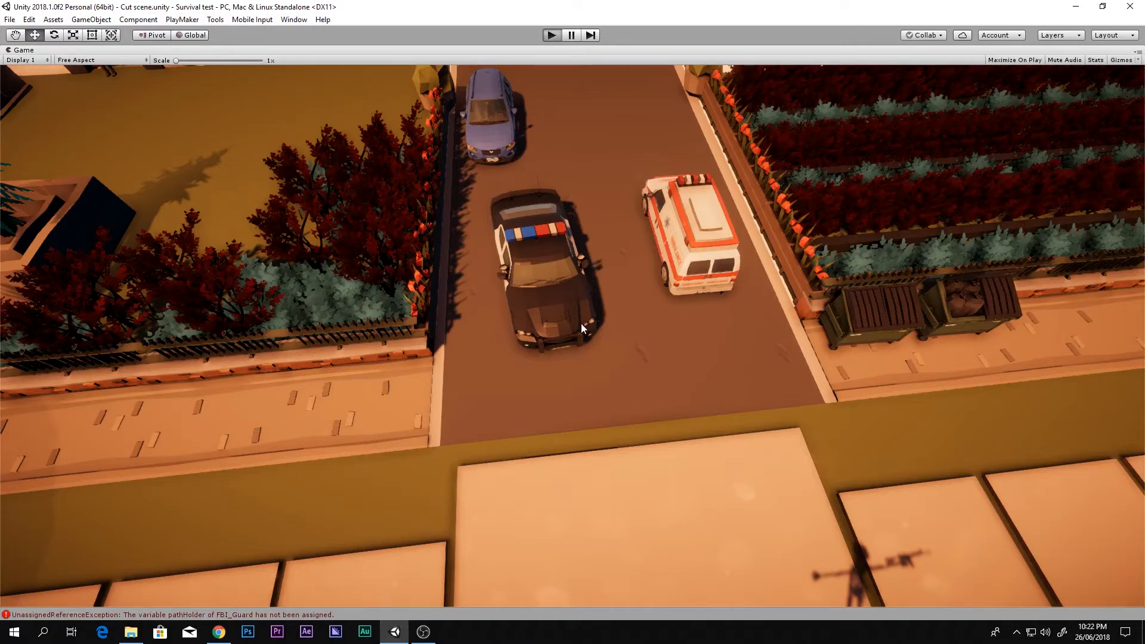
{"action": "key", "text": "ctrl+p"}
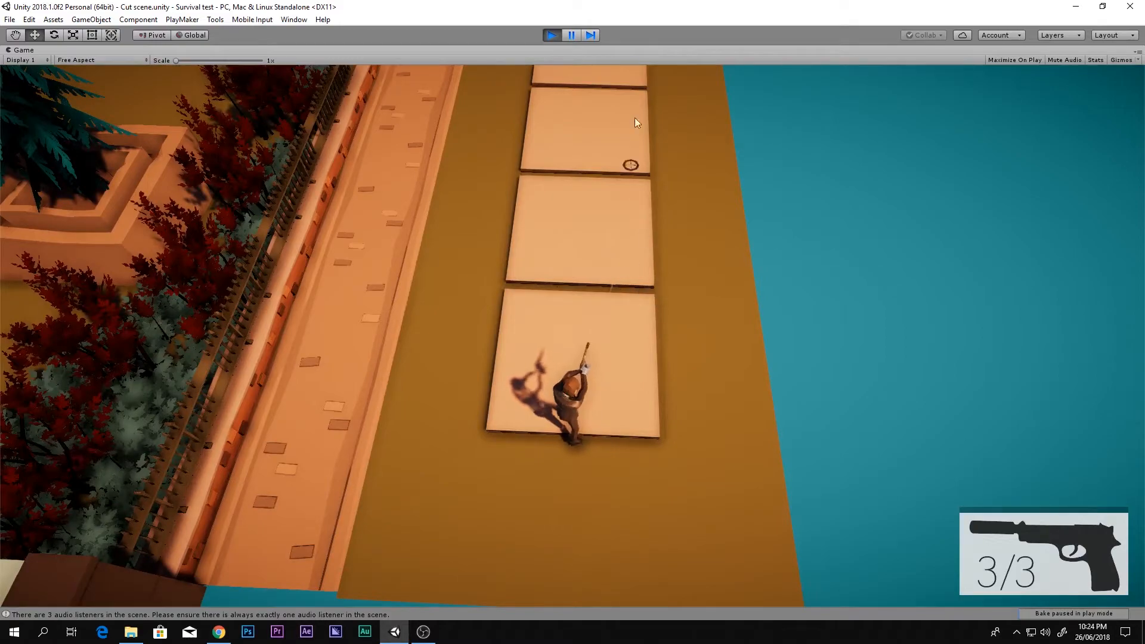
{"action": "key", "text": "shift+space"}
{"action": "key", "text": "w"}
{"action": "right_click_drag", "start_coordinate": [682, 231], "coordinate": [953, 127]}
{"action": "key", "text": "shift+space"}
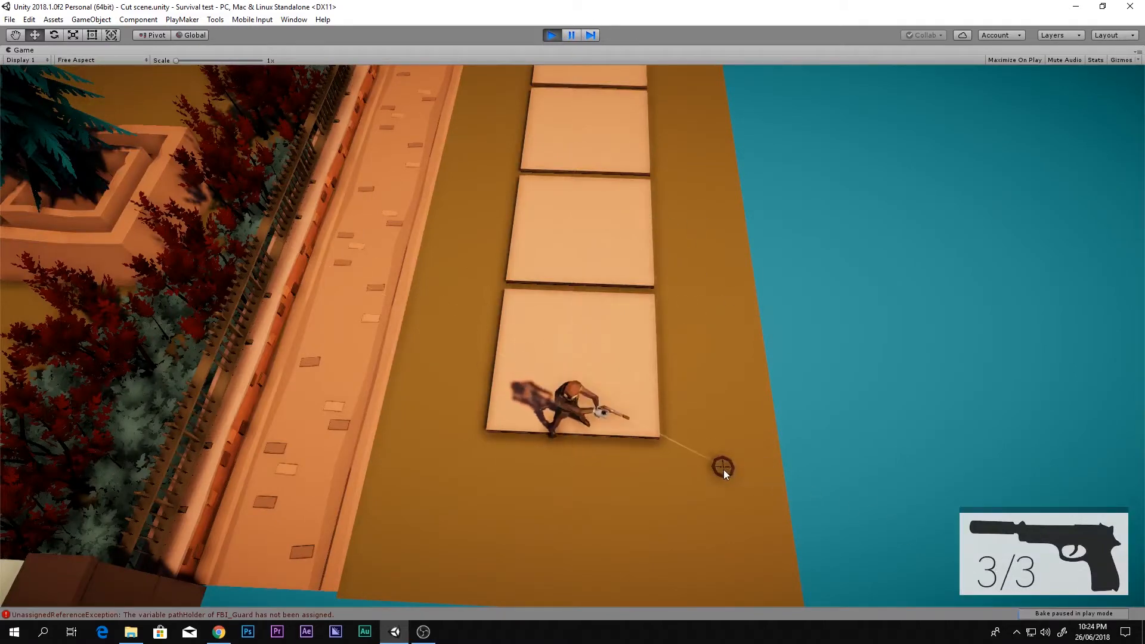
Step: Test character movement by walking off the paving slabs and along the brick sidewalk beside the hedge
{"action": "key", "text": "s"}
{"action": "key", "text": "d"}
{"action": "key", "text": "a"}
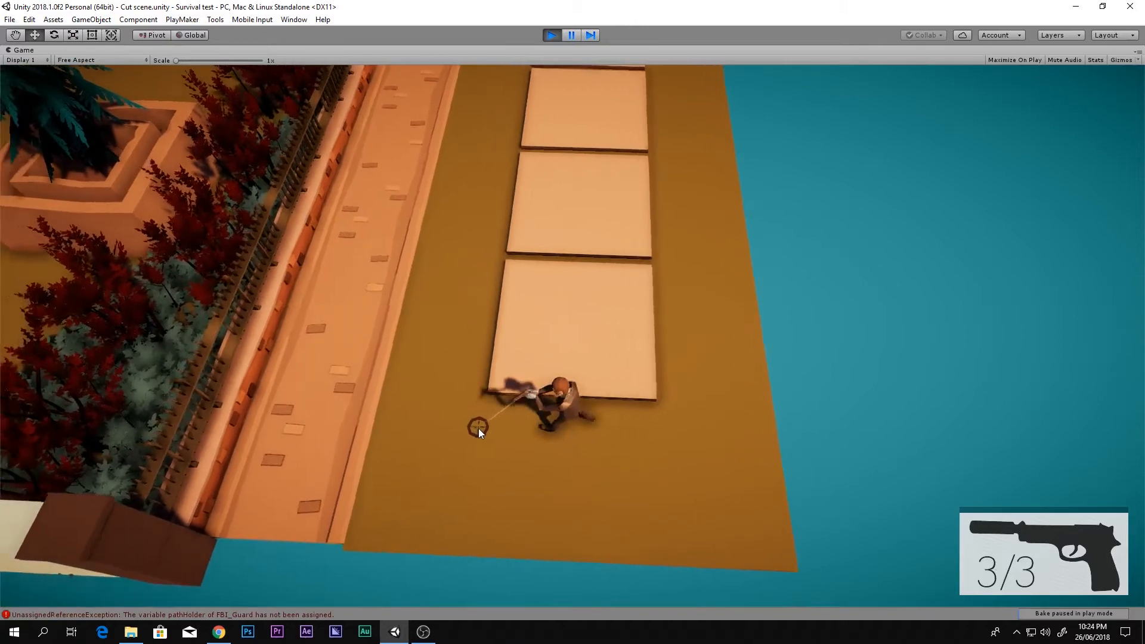
{"action": "key", "text": "w"}
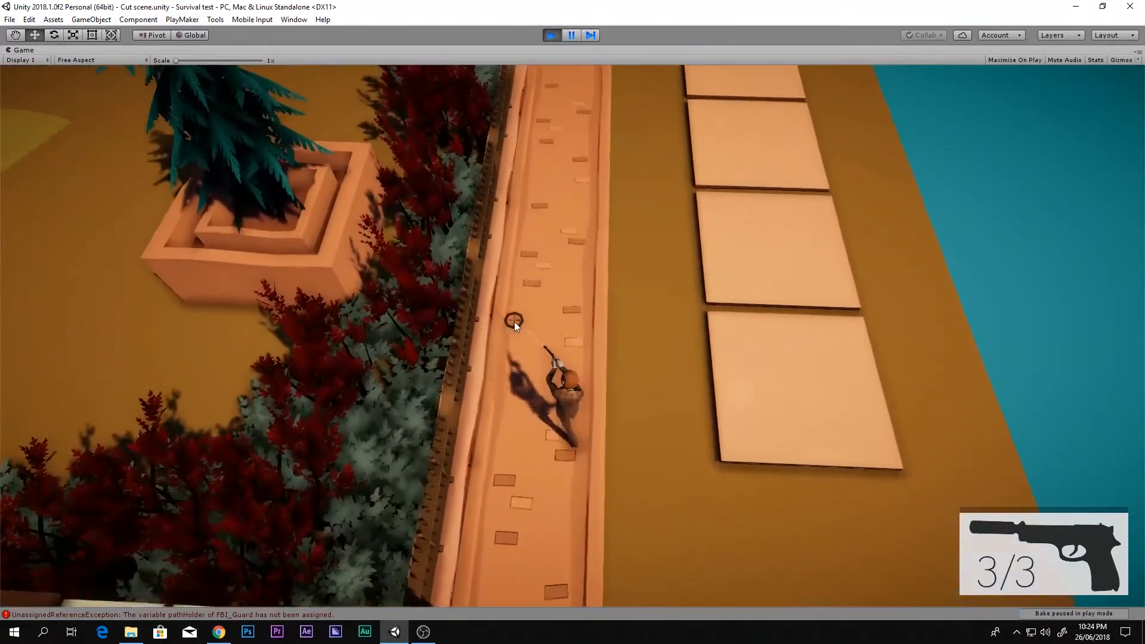
{"action": "key", "text": "w"}
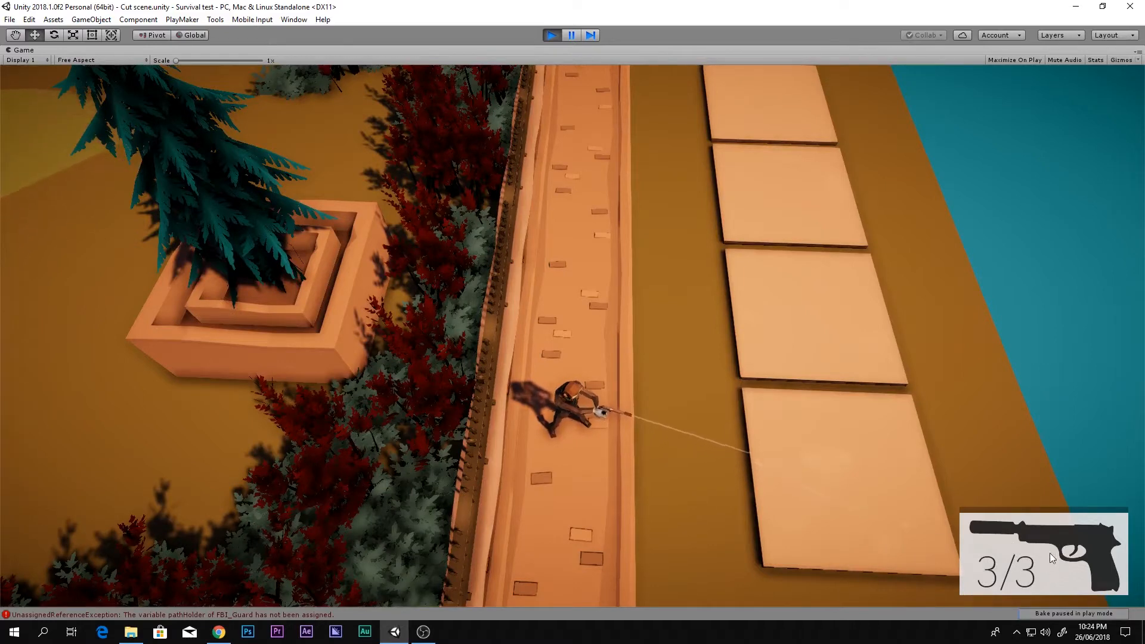
Step: Test the silenced pistol by firing all its rounds while moving back to the paving slabs, and reload it
{"action": "left_click", "coordinate": [917, 425]}
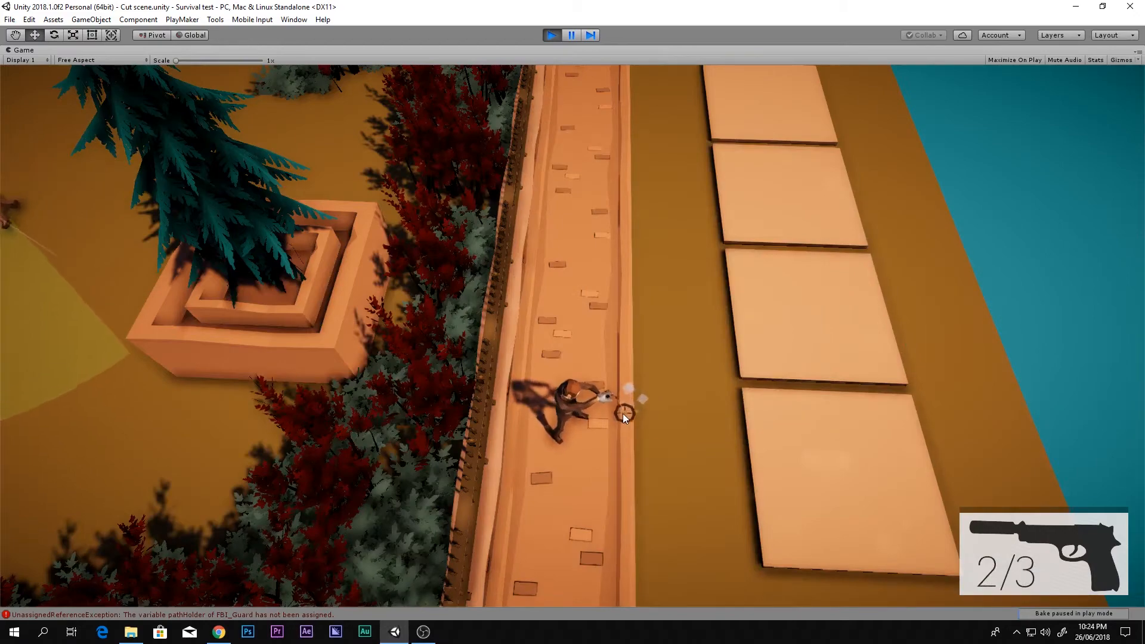
{"action": "key", "text": "d"}
{"action": "left_click", "coordinate": [762, 377]}
{"action": "left_click", "coordinate": [767, 376]}
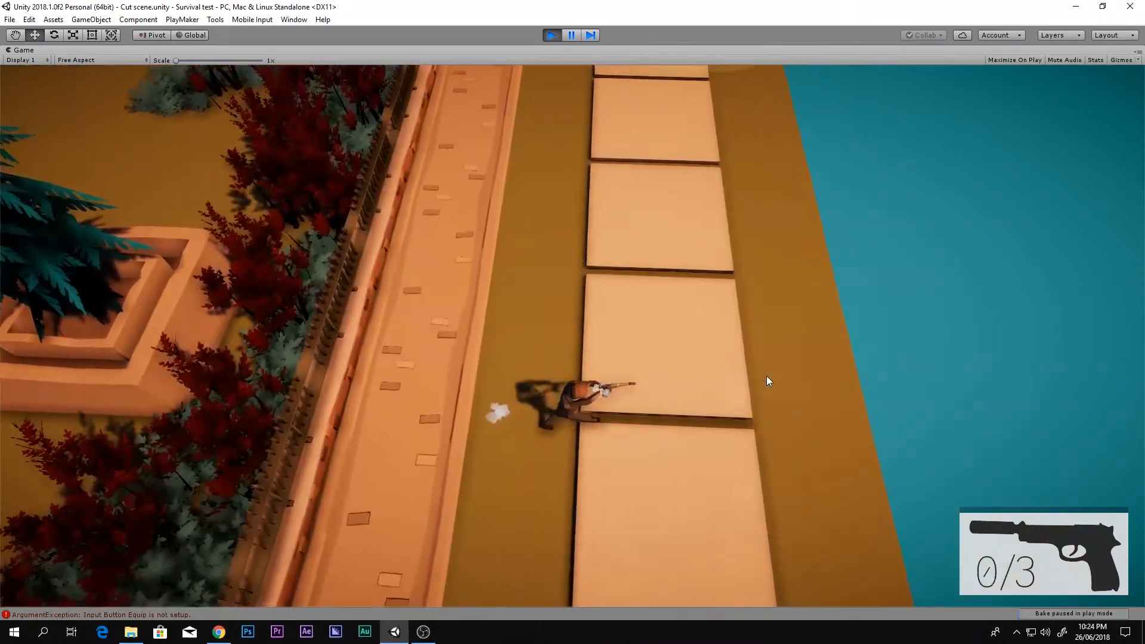
{"action": "key", "text": "r"}
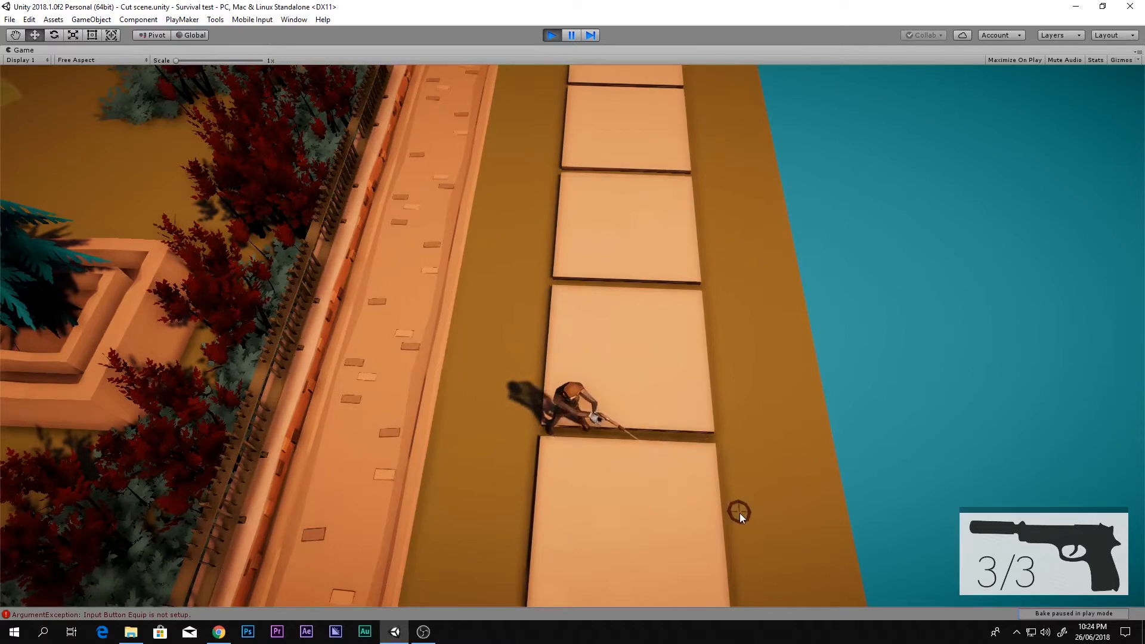
Step: Fire the pistol repeatedly at the slab in front of the character to test its noise radius and reloading
{"action": "left_click", "coordinate": [593, 528]}
{"action": "left_click", "coordinate": [593, 528]}
{"action": "left_click", "coordinate": [592, 529]}
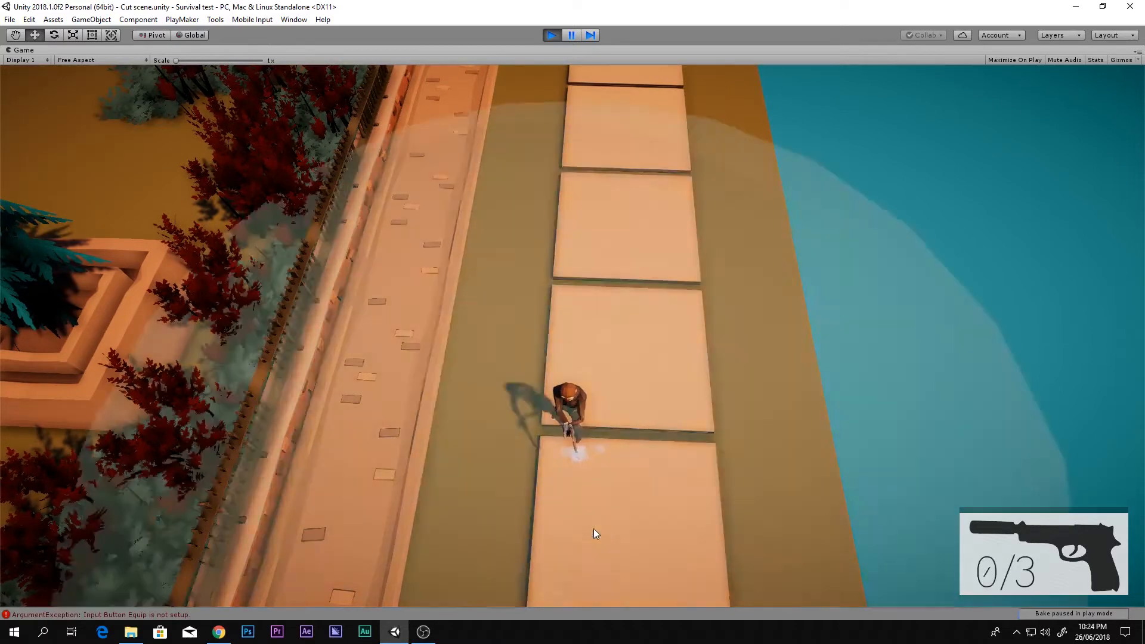
{"action": "left_click", "coordinate": [593, 529]}
{"action": "left_click", "coordinate": [593, 529]}
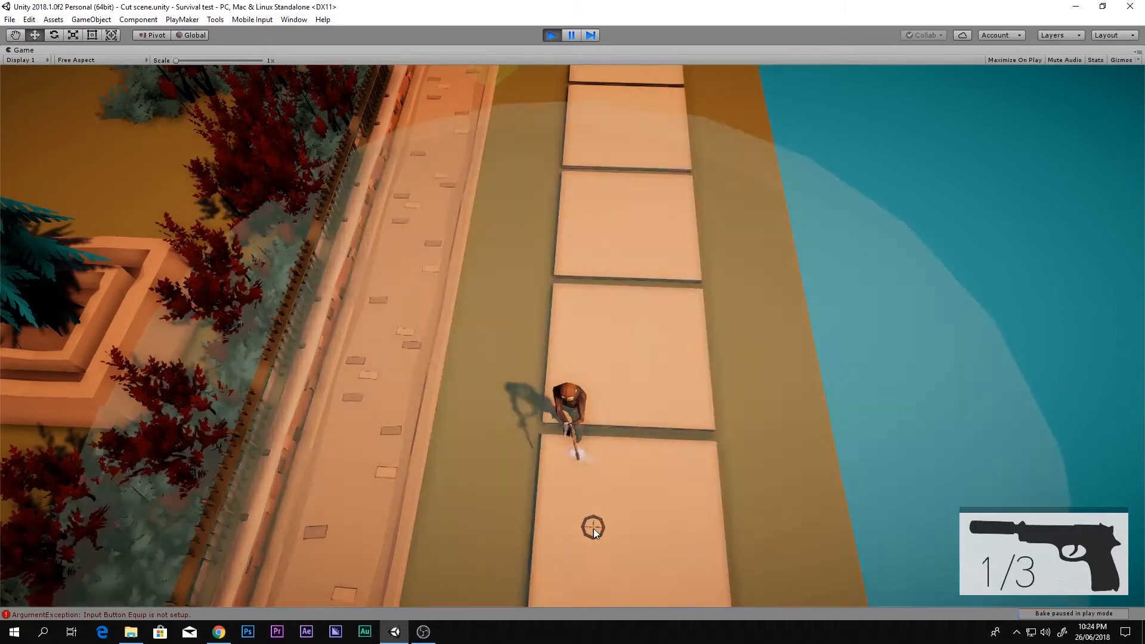
{"action": "left_click", "coordinate": [592, 529]}
{"action": "left_click", "coordinate": [593, 528]}
{"action": "left_click", "coordinate": [593, 529]}
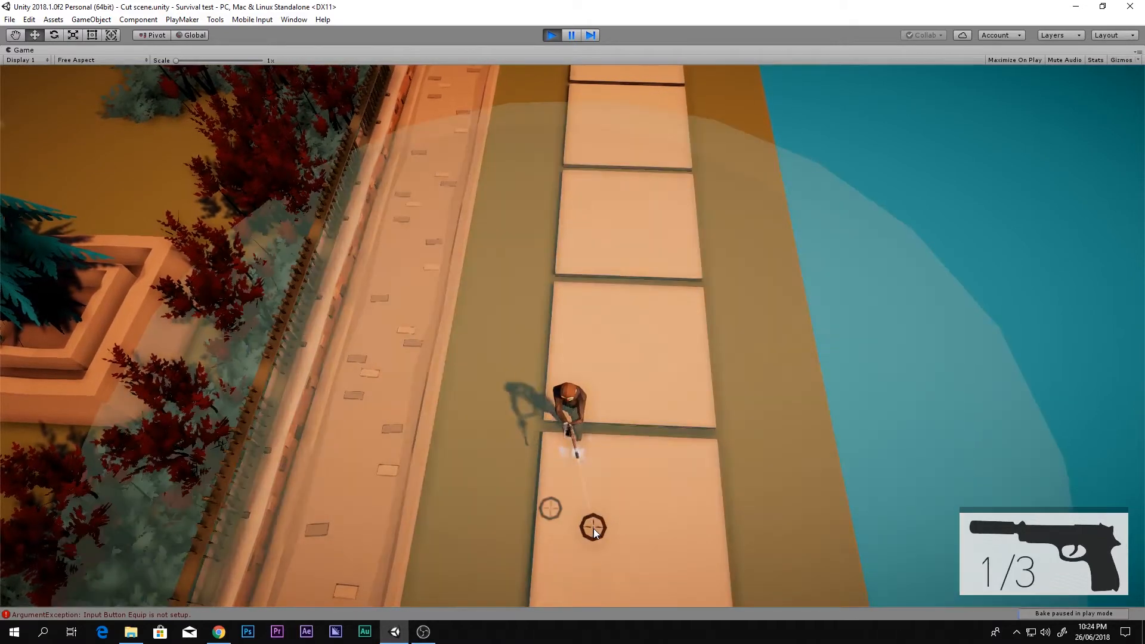
{"action": "left_click", "coordinate": [593, 528]}
{"action": "left_click", "coordinate": [593, 529]}
{"action": "left_click", "coordinate": [593, 529]}
{"action": "left_click", "coordinate": [594, 530]}
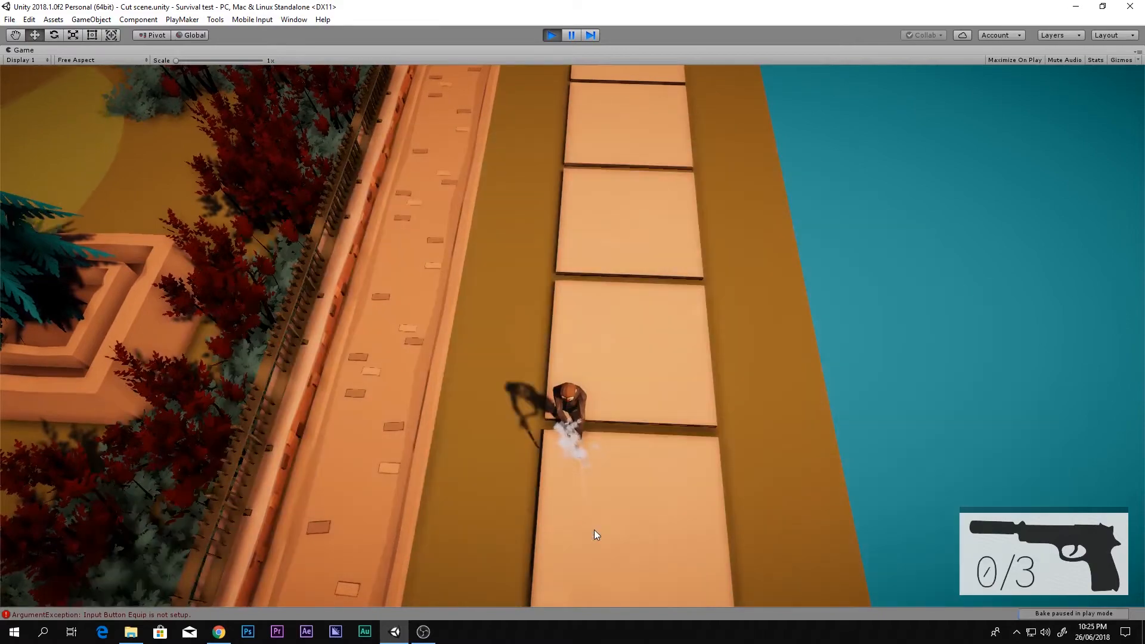
Step: Walk up the slabs toward the patrolling guard near the police car, shoot the guard, and empty the pistol
{"action": "key", "text": "w"}
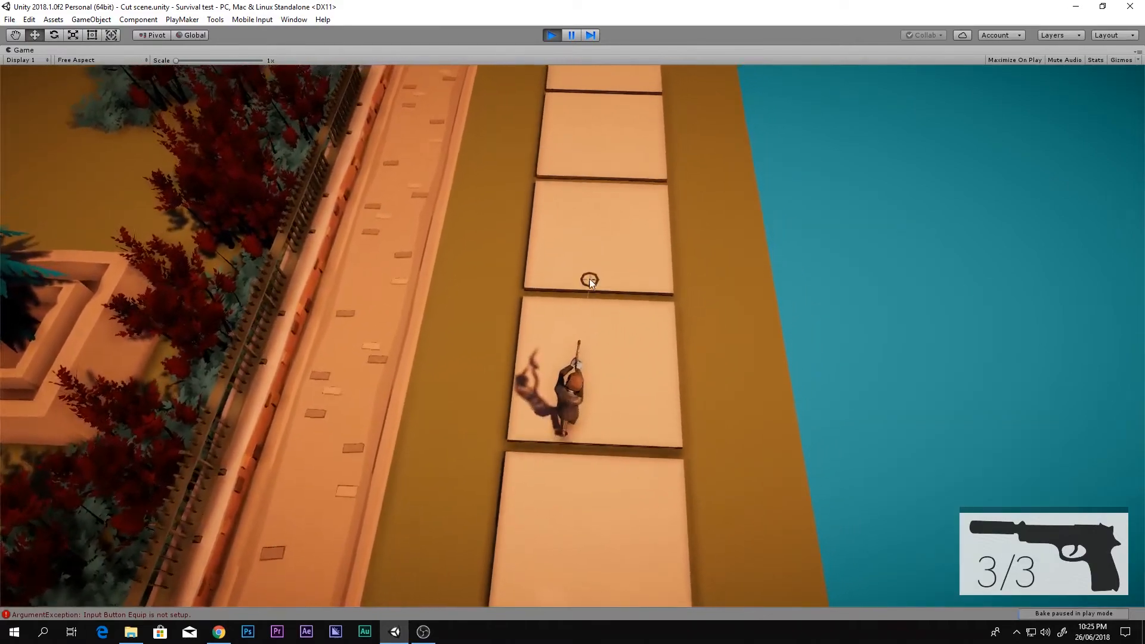
{"action": "key", "text": "w"}
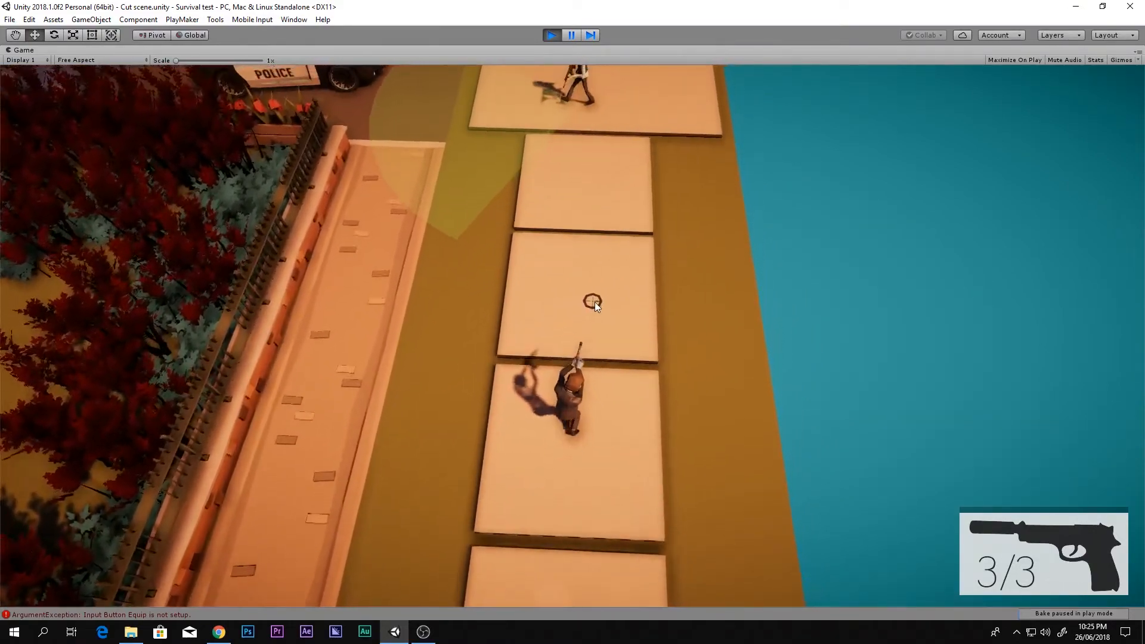
{"action": "key", "text": "w"}
{"action": "left_click", "coordinate": [541, 283]}
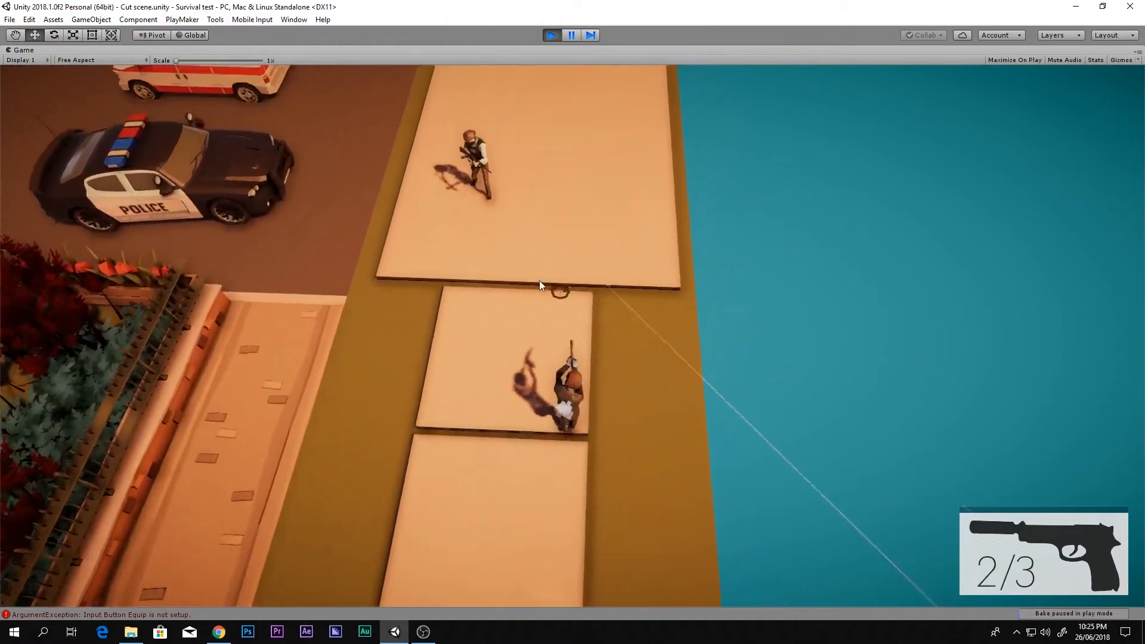
{"action": "left_click", "coordinate": [485, 206]}
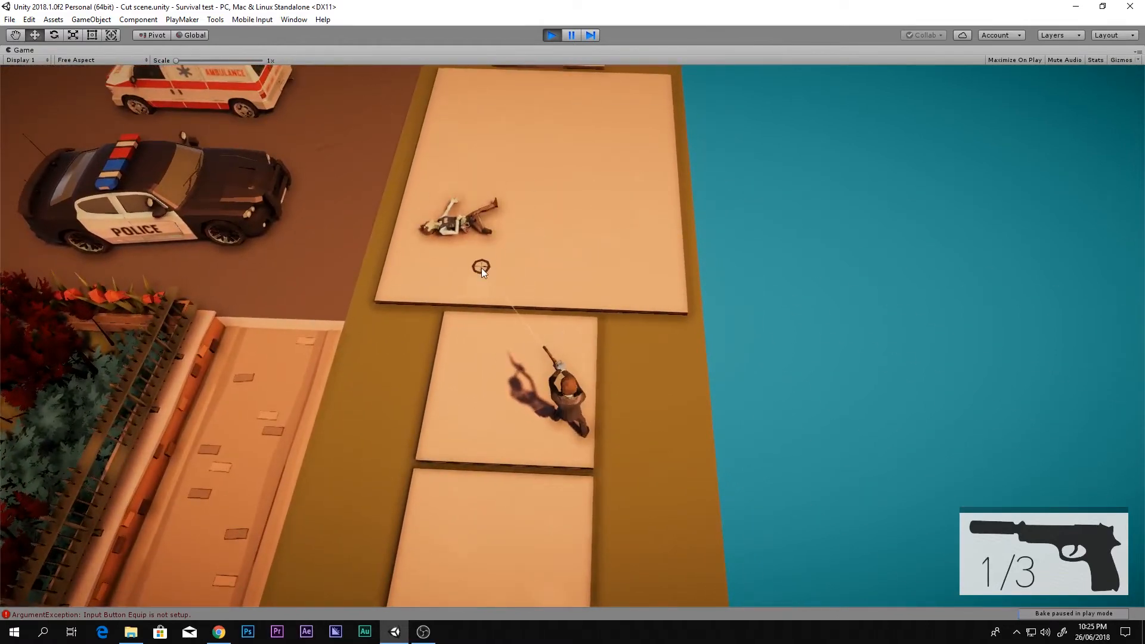
{"action": "left_click", "coordinate": [542, 265]}
{"action": "key", "text": "w"}
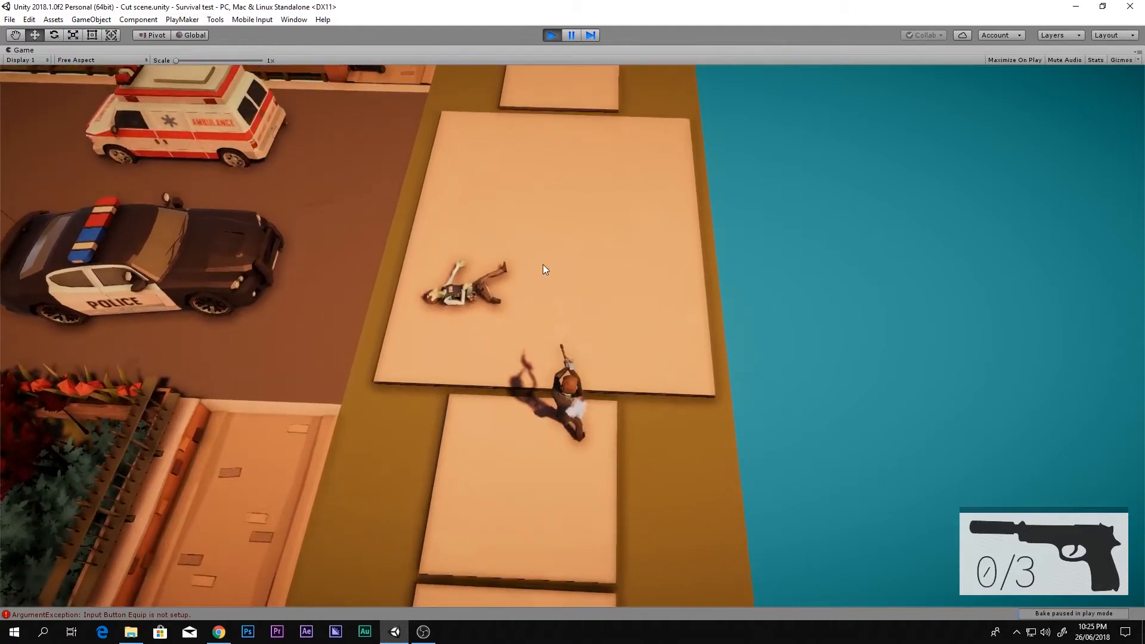
{"action": "left_click", "coordinate": [579, 277]}
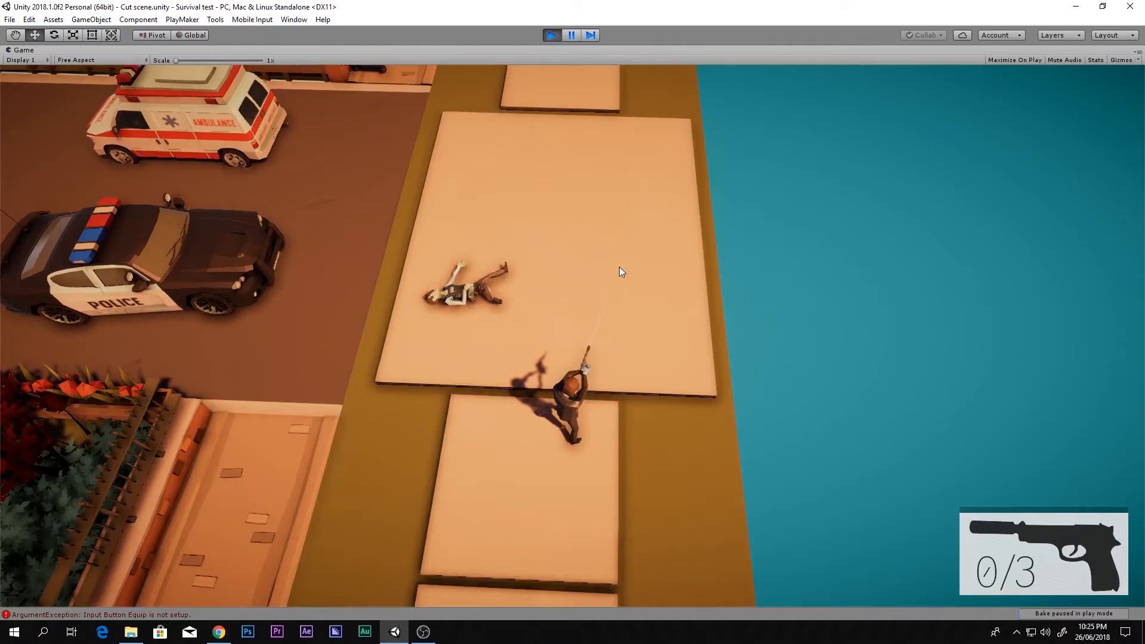
Step: Walk to the fallen guard, put on the guard's disguise, and walk the disguised character toward the driveway
{"action": "key", "text": "w"}
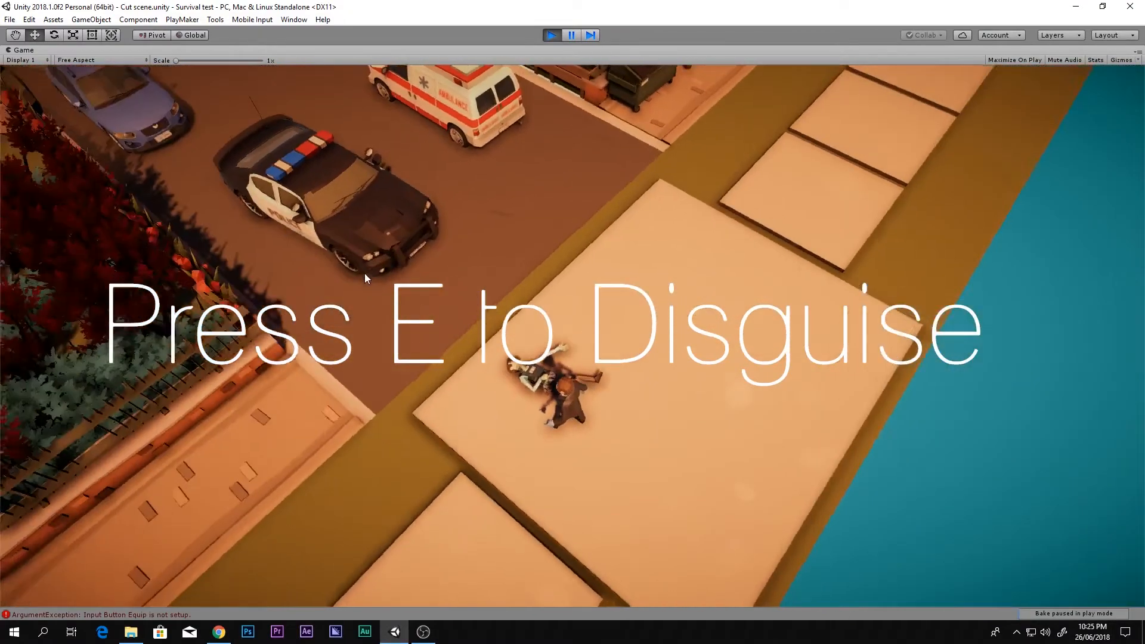
{"action": "key", "text": "e"}
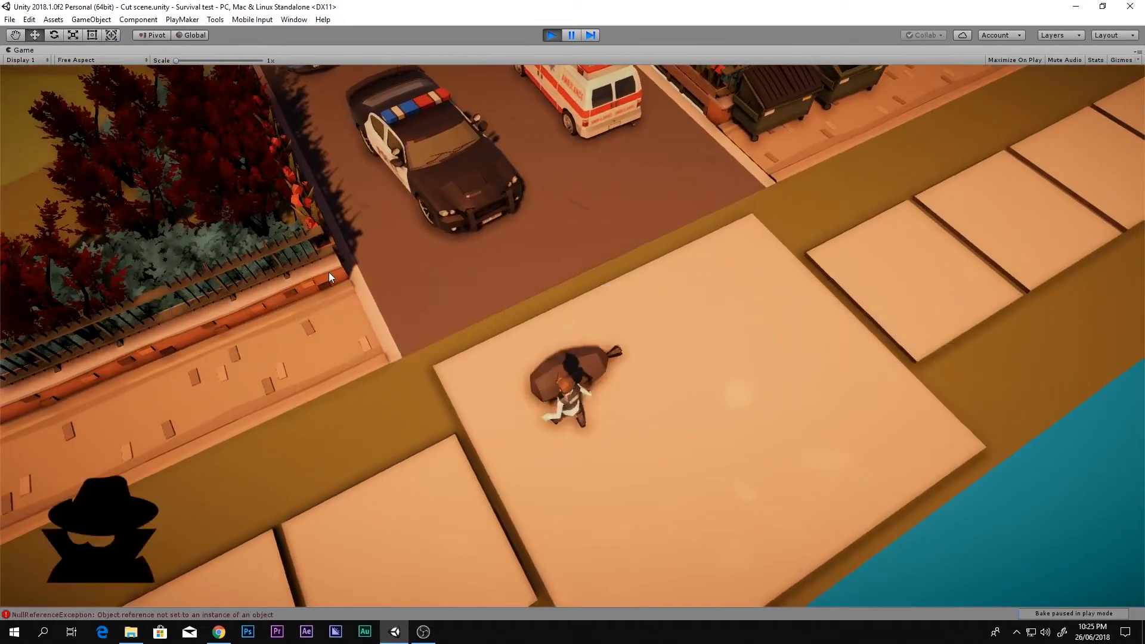
{"action": "key", "text": "s"}
{"action": "key", "text": "d"}
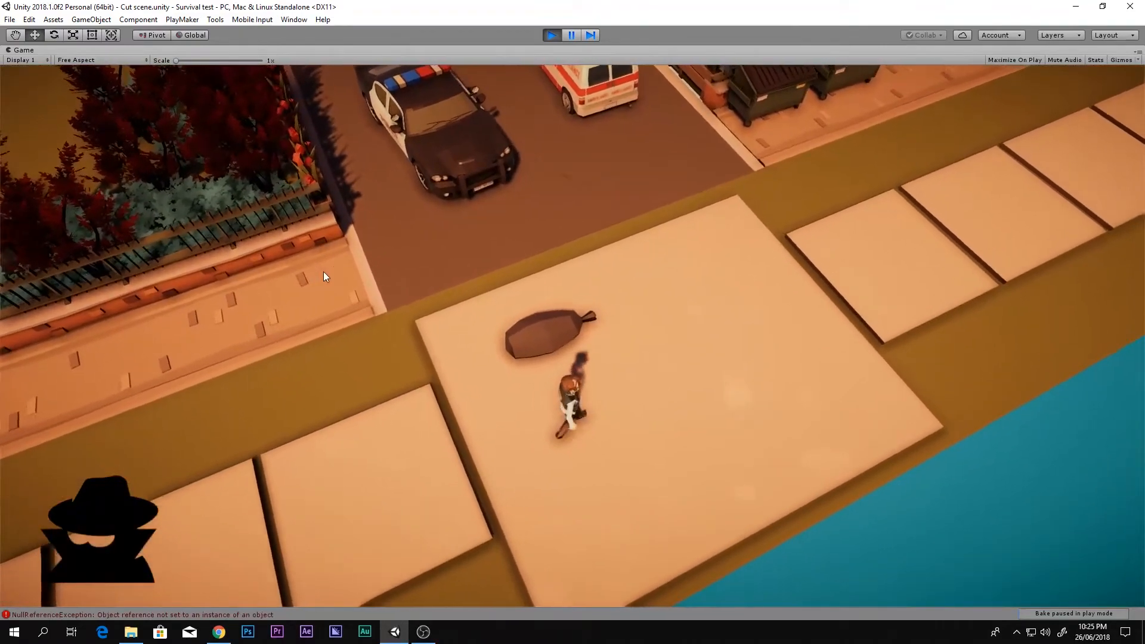
{"action": "key", "text": "d"}
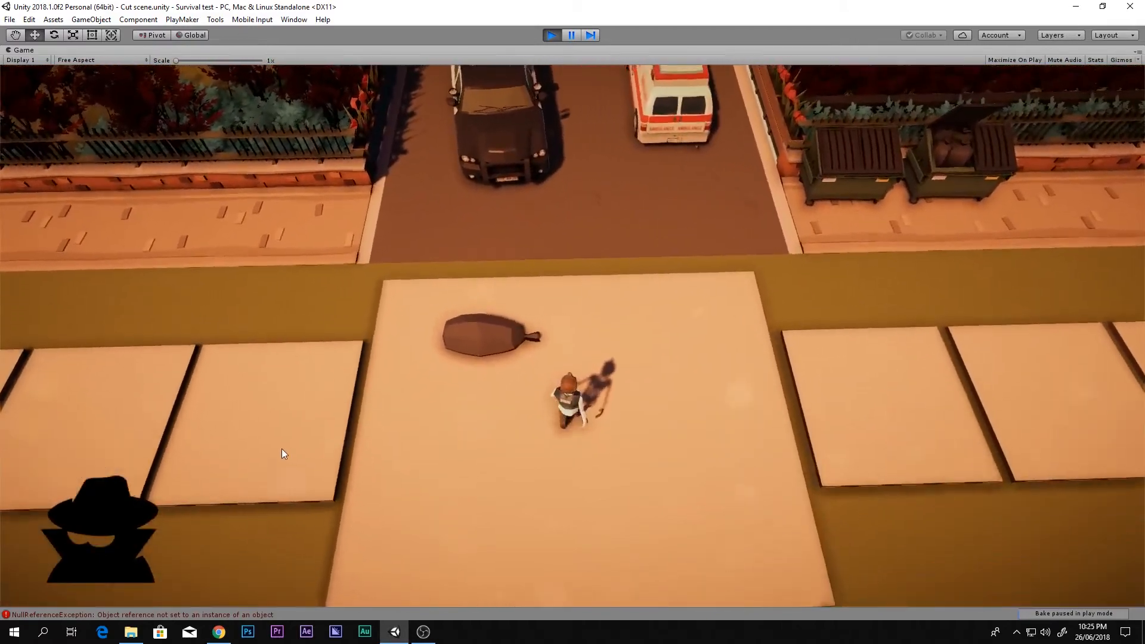
{"action": "key", "text": "w"}
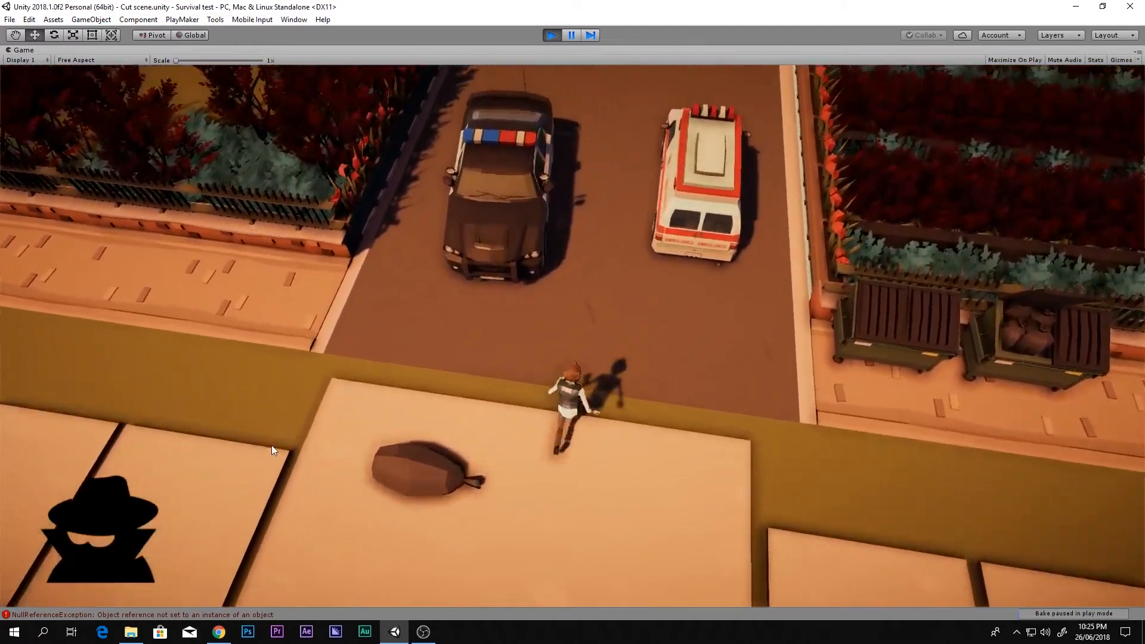
Step: Walk the disguised character up the driveway past the parked cars to continue through the level, and end the play test
{"action": "key", "text": "w"}
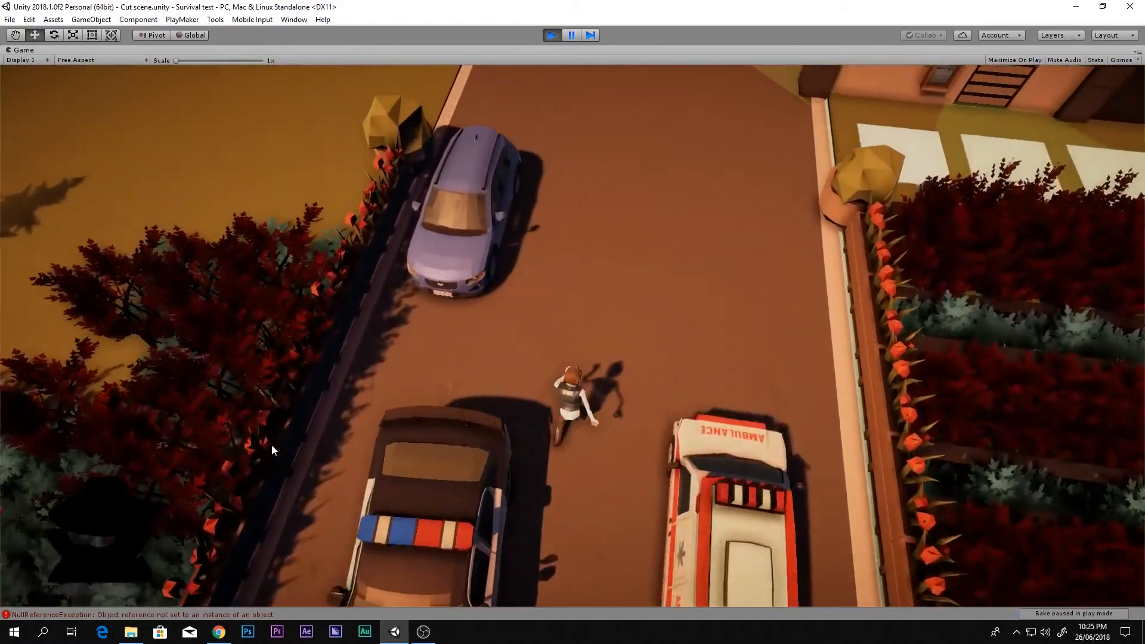
{"action": "key", "text": "w"}
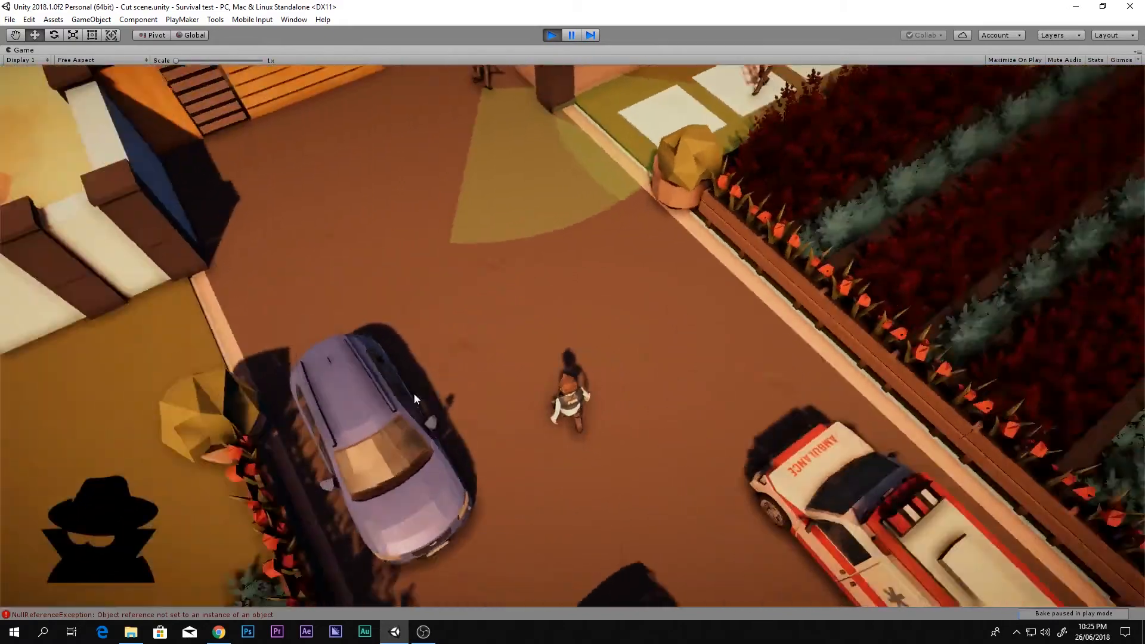
{"action": "key", "text": "w"}
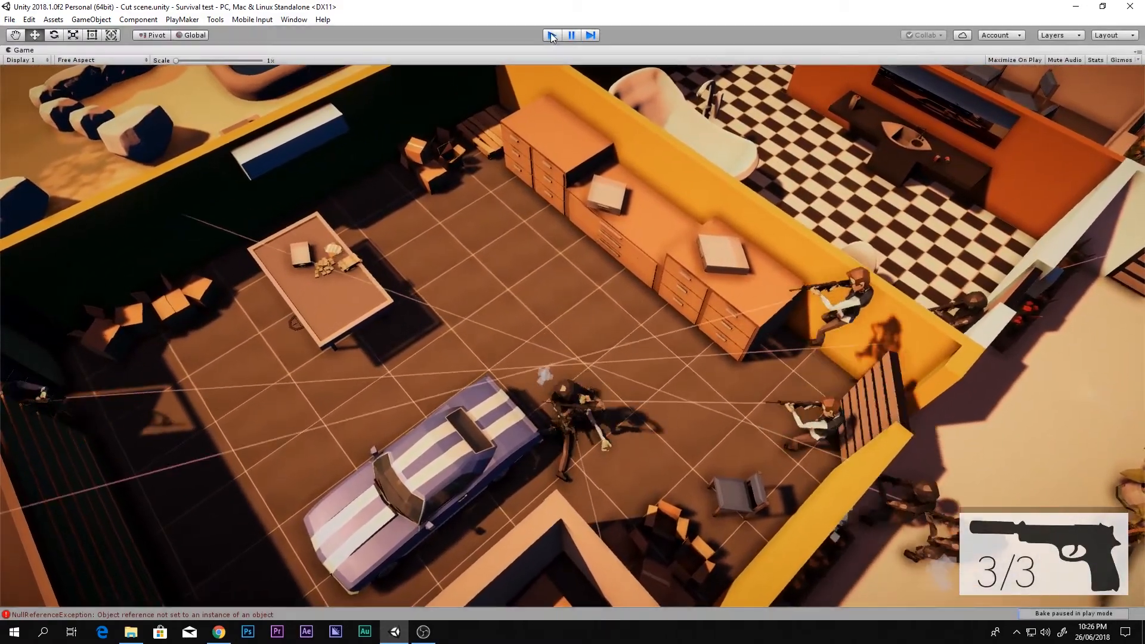
{"action": "left_click", "coordinate": [551, 35]}
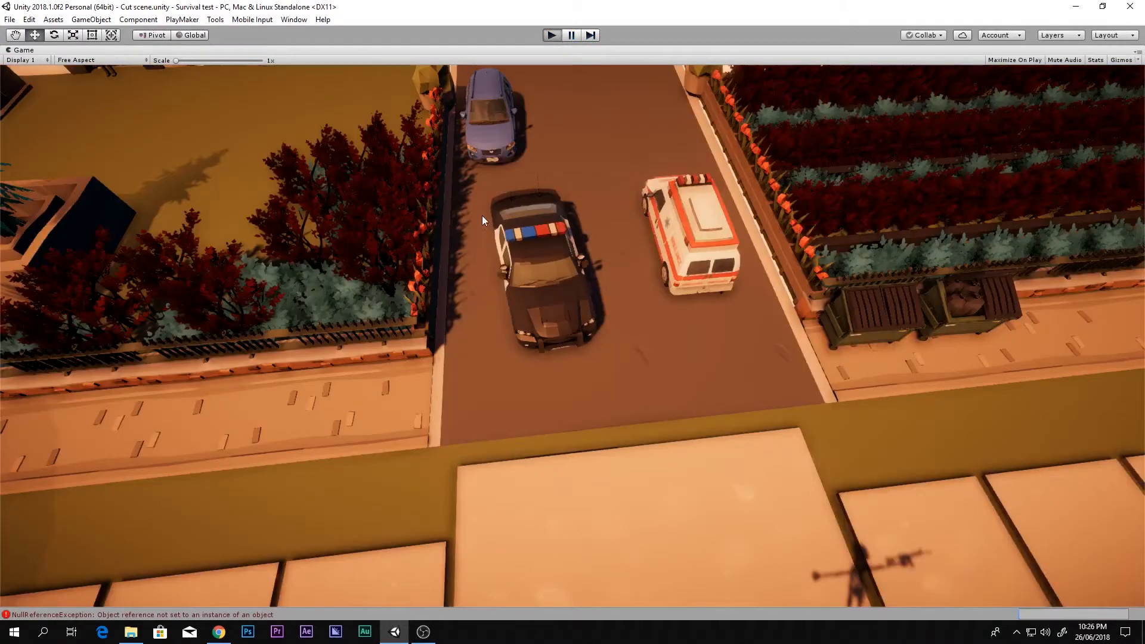
Step: Start a new play test, advance along the paving slabs, and shoot the guard near the police car with the silenced pistol
{"action": "key", "text": "ctrl+p"}
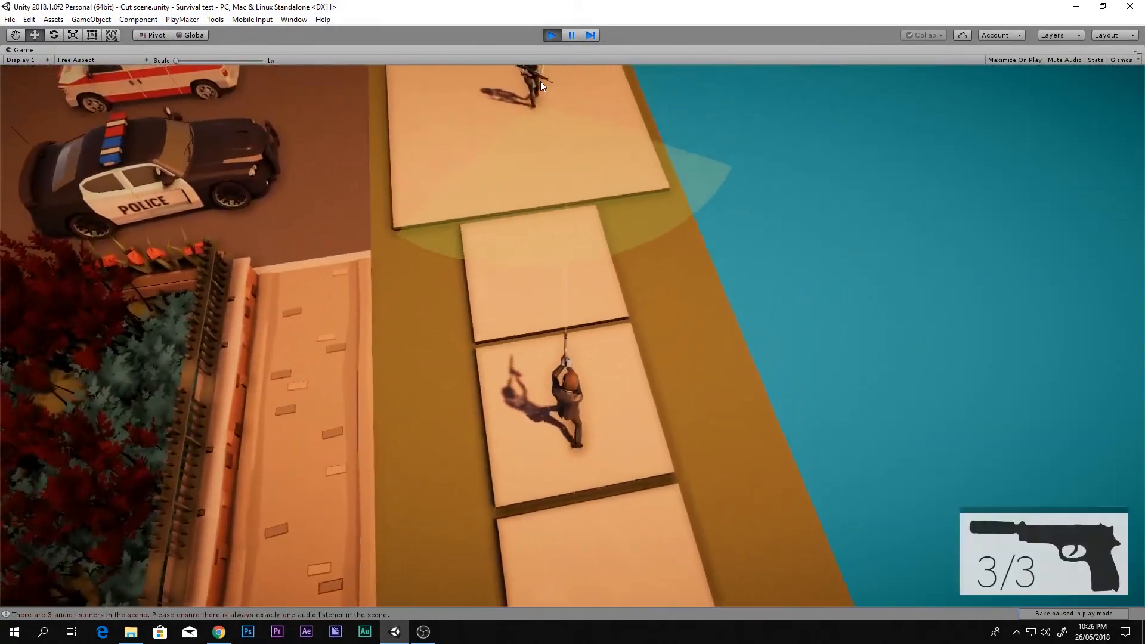
{"action": "key", "text": "w"}
{"action": "left_click", "coordinate": [543, 125]}
{"action": "key", "text": "r"}
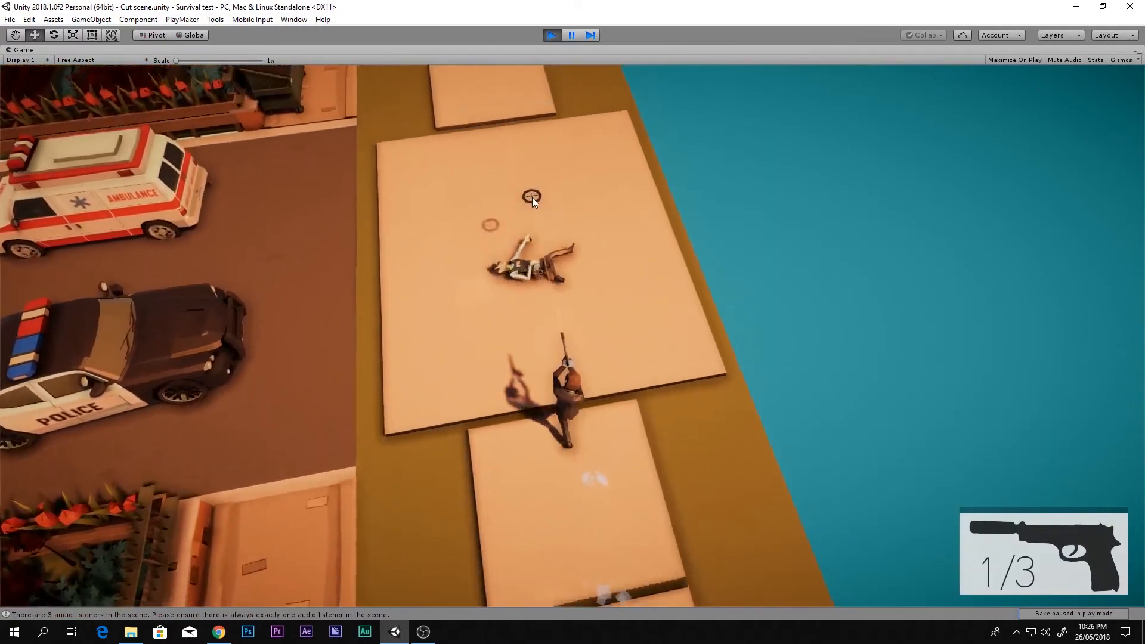
Step: Put on the fallen guard's disguise and walk up the driveway past the gate guard into the garage
{"action": "key", "text": "w"}
{"action": "key", "text": "e"}
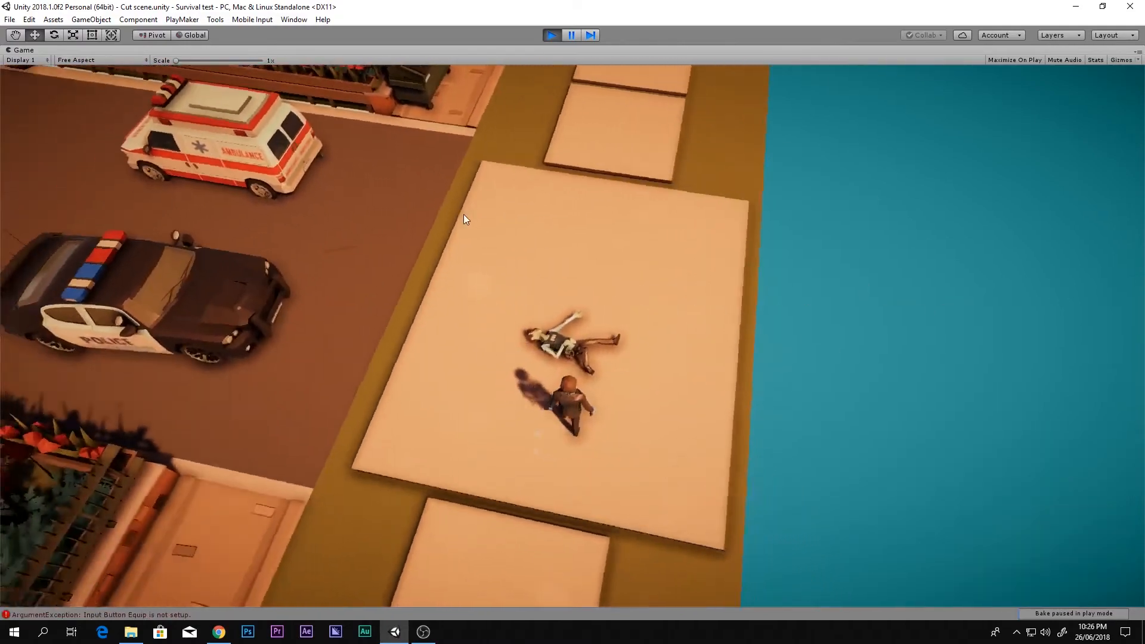
{"action": "key", "text": "w"}
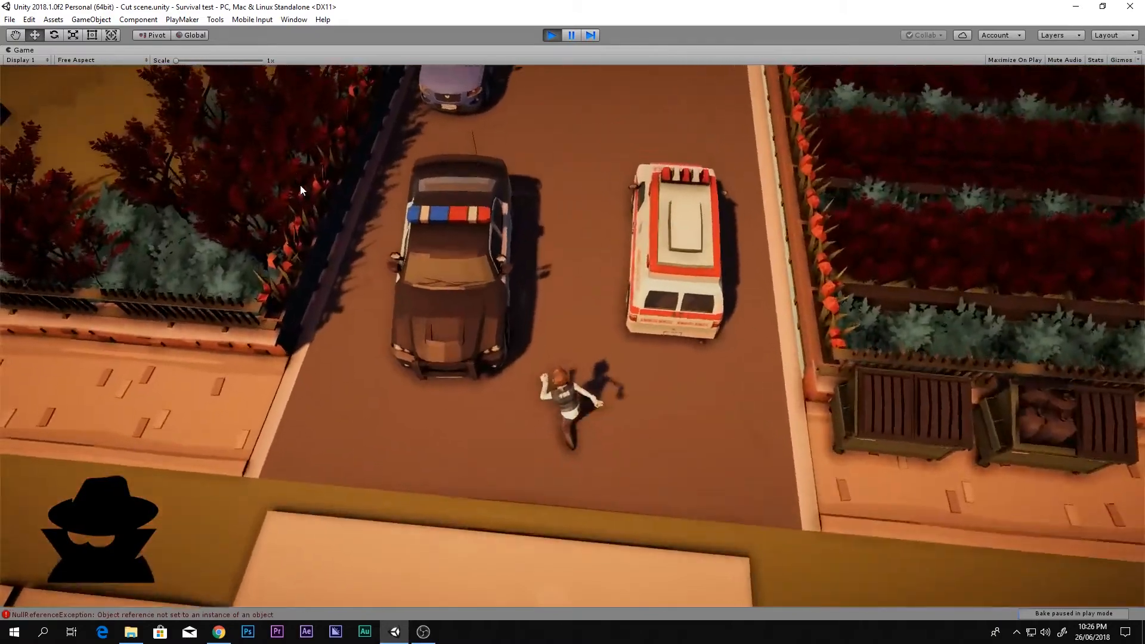
{"action": "key", "text": "w"}
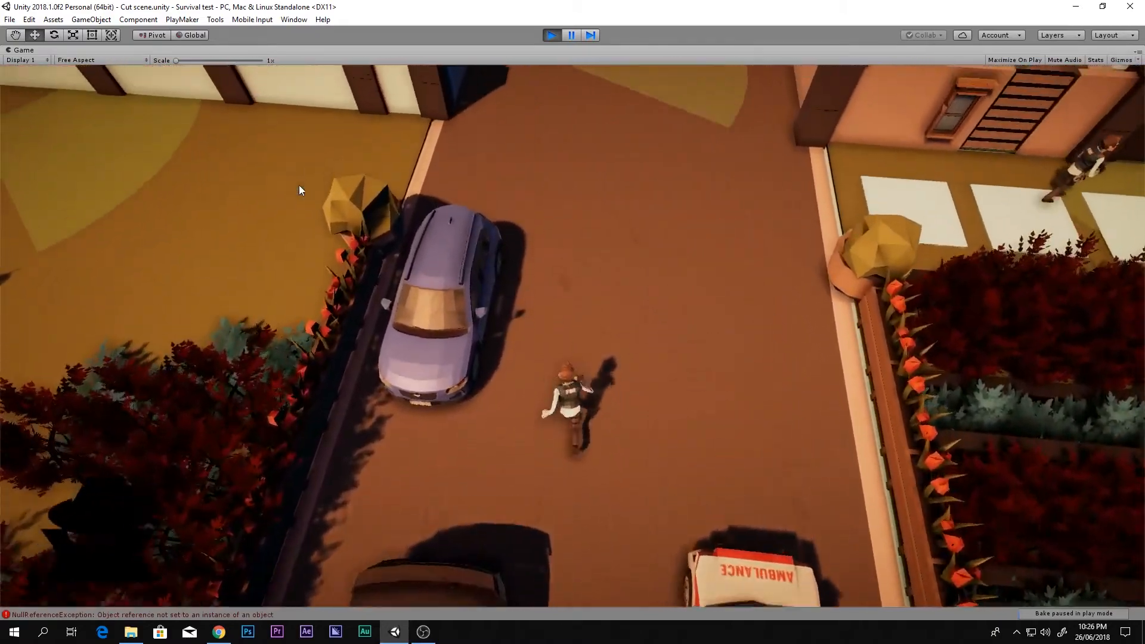
{"action": "key", "text": "w"}
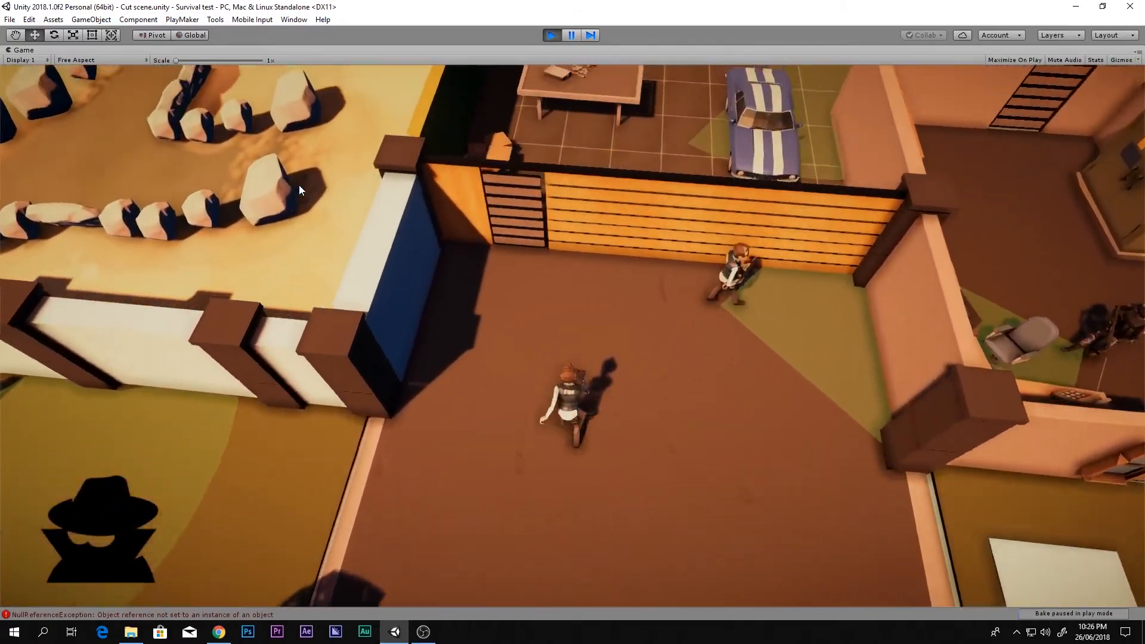
{"action": "key", "text": "w"}
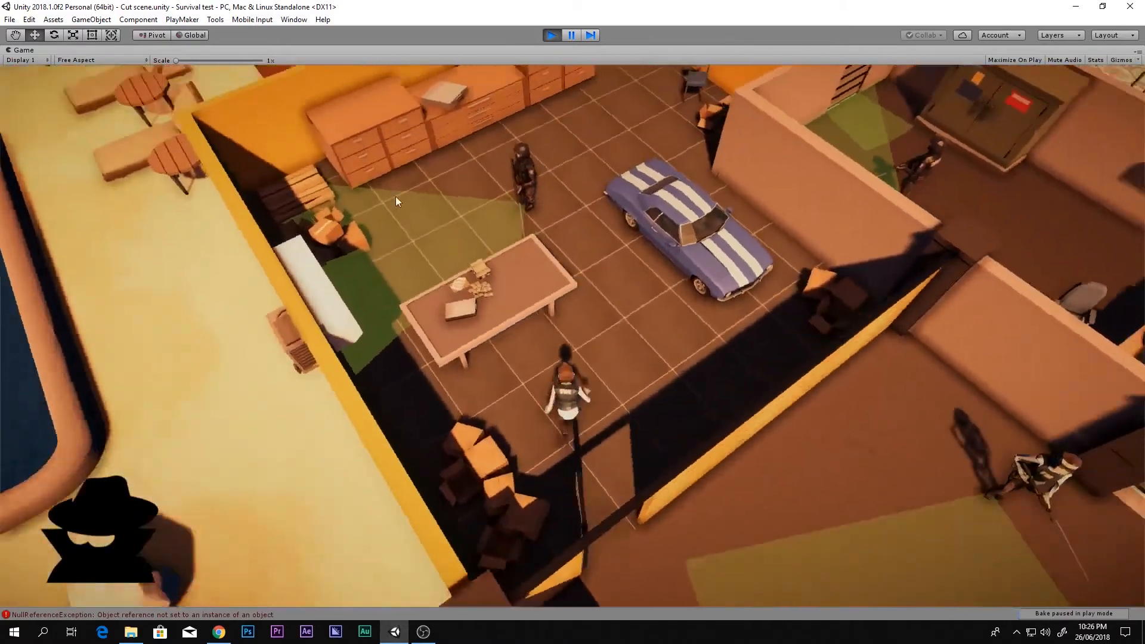
Step: Move around the garage table, draw the silenced pistol, and shoot the SWAT guard on its far side
{"action": "key", "text": "w"}
{"action": "right_click", "coordinate": [424, 265]}
{"action": "left_click", "coordinate": [406, 293]}
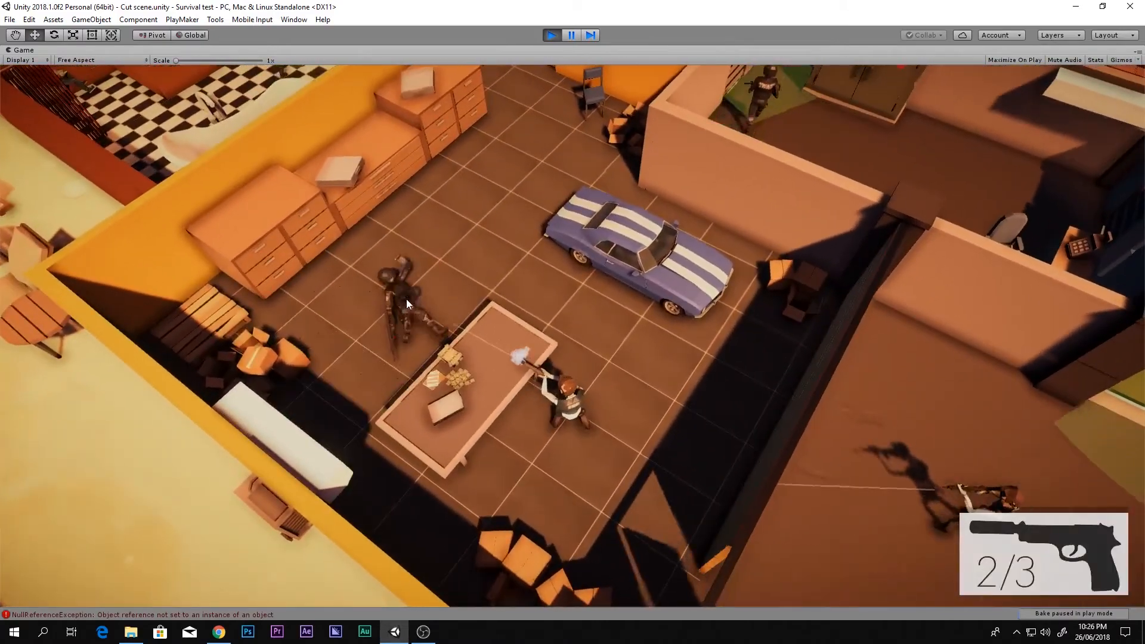
Step: Retreat to the front wall beside the striped car and shoot the guard coming through the garage door
{"action": "key", "text": "d"}
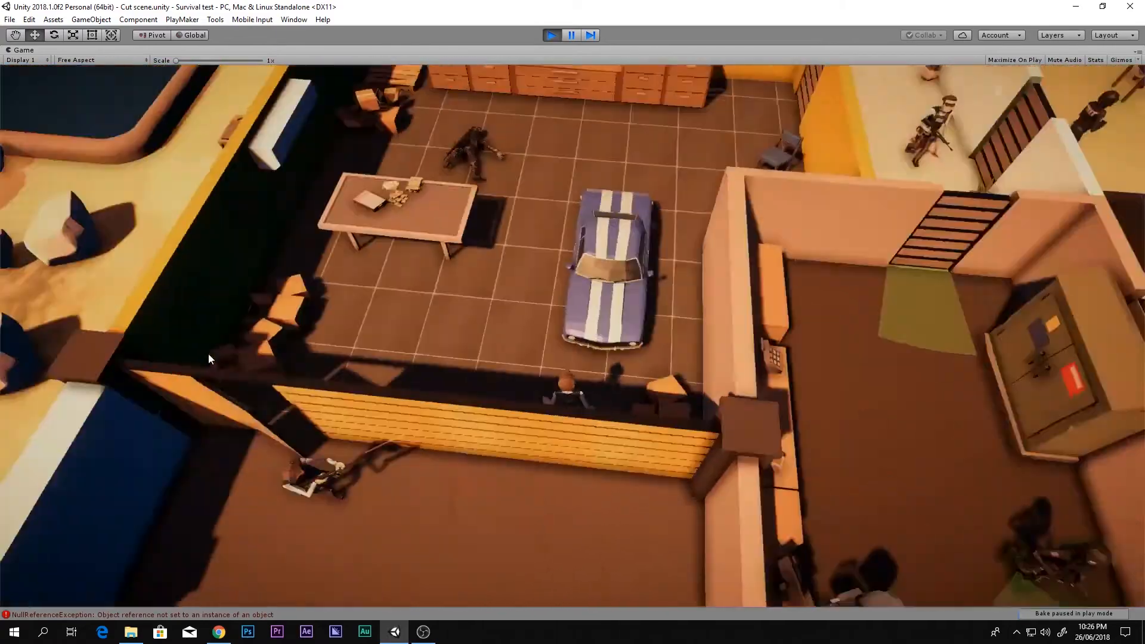
{"action": "right_click", "coordinate": [162, 355]}
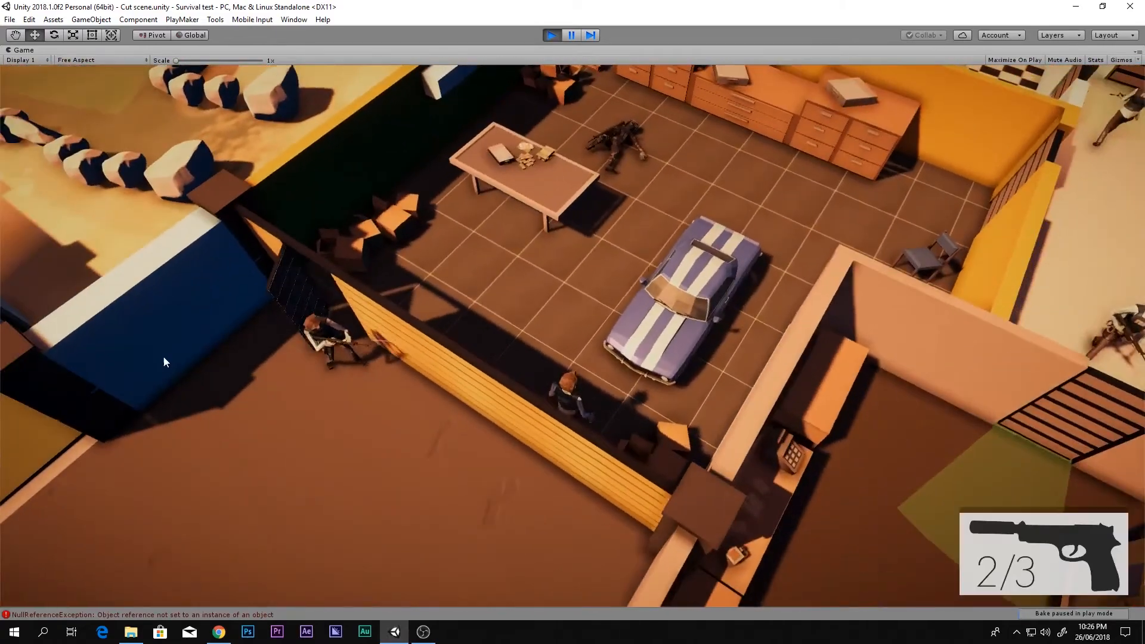
{"action": "left_click", "coordinate": [266, 458]}
{"action": "left_click", "coordinate": [272, 435]}
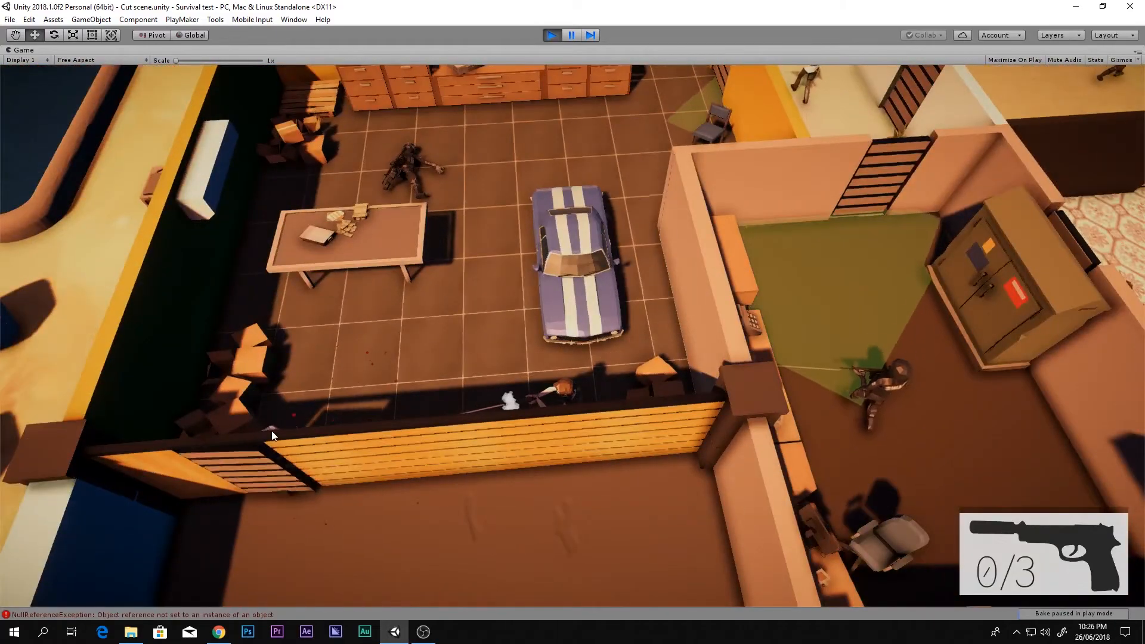
Step: Walk to the fallen SWAT guard, put on the SWAT disguise, and leave the garage through the door into the hallway
{"action": "key", "text": "w"}
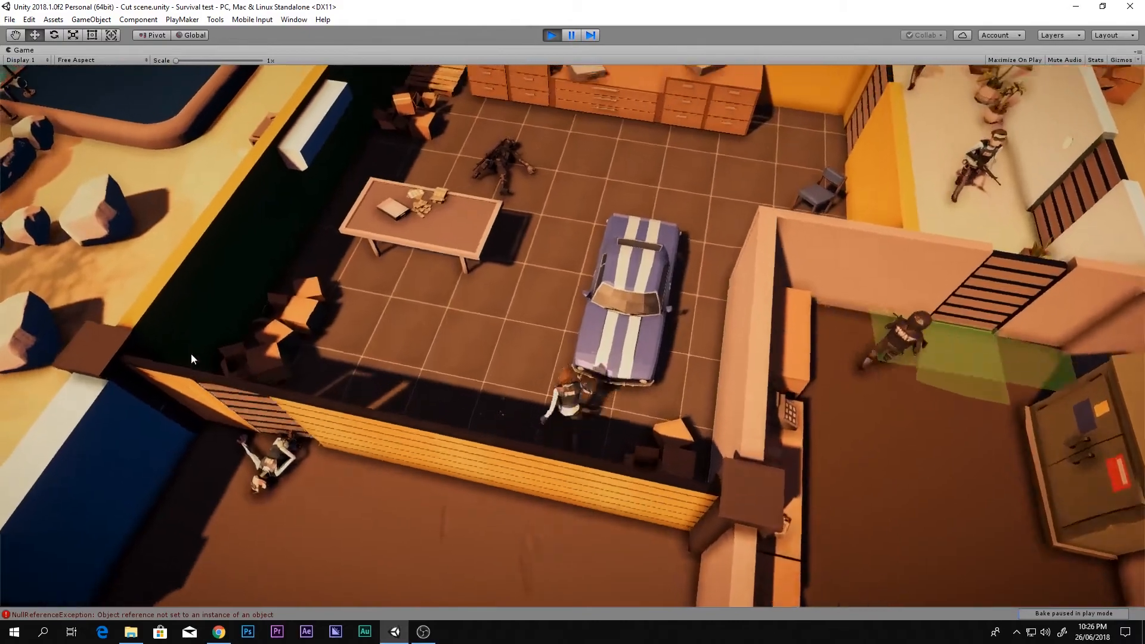
{"action": "key", "text": "w"}
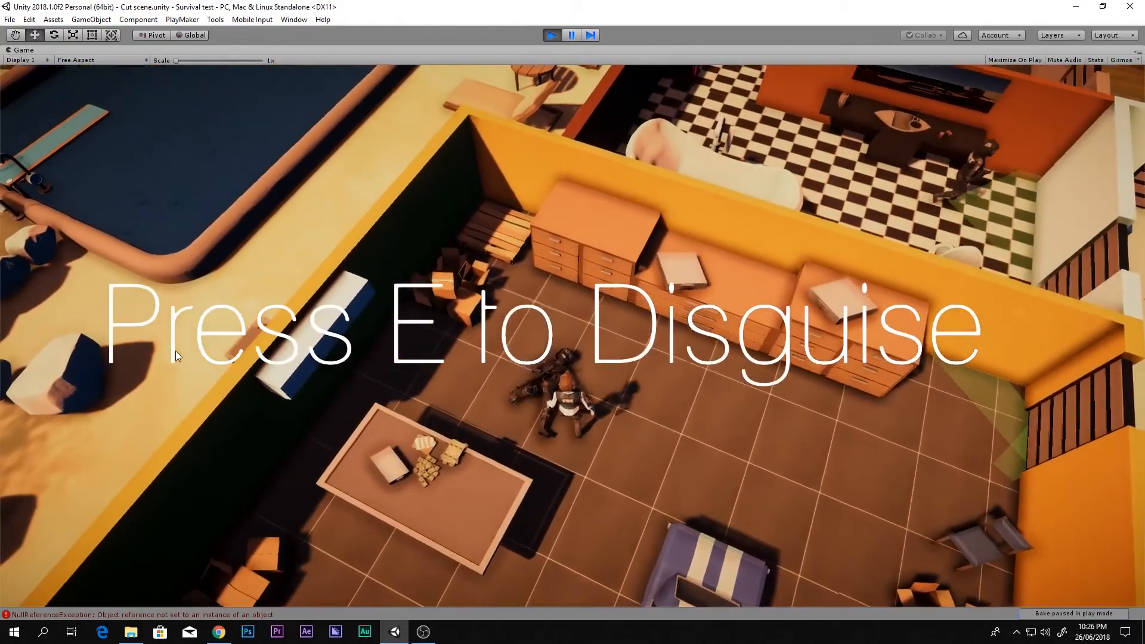
{"action": "key", "text": "e"}
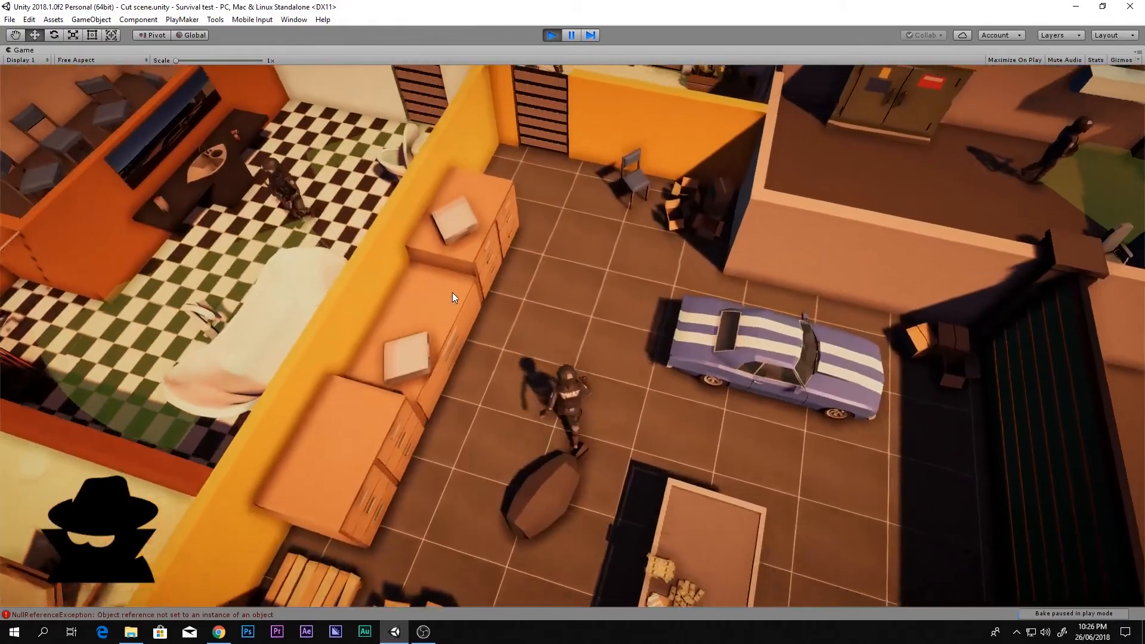
{"action": "key", "text": "w"}
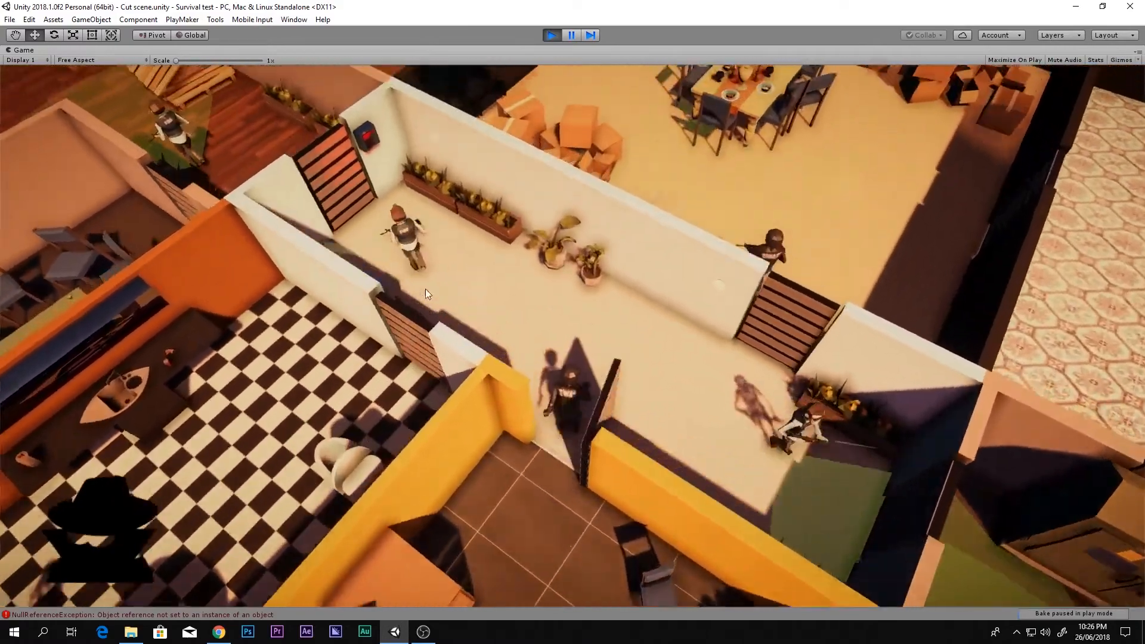
Step: Continue to the living room and shoot the two armed guards near the rug with the silenced pistol
{"action": "key", "text": "w"}
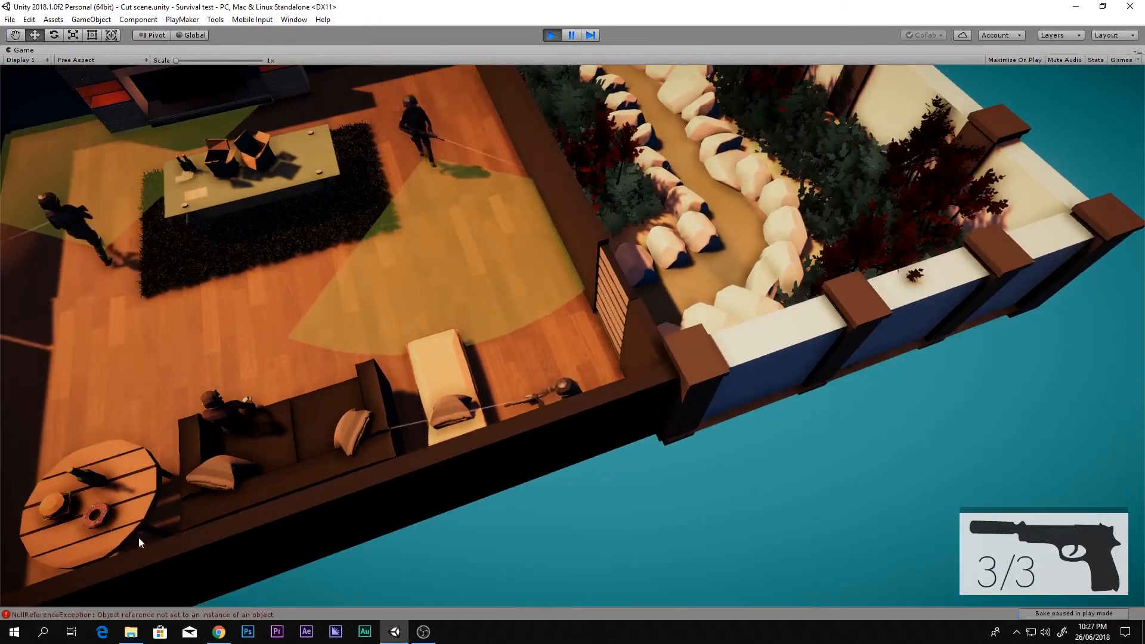
{"action": "left_click", "coordinate": [382, 184]}
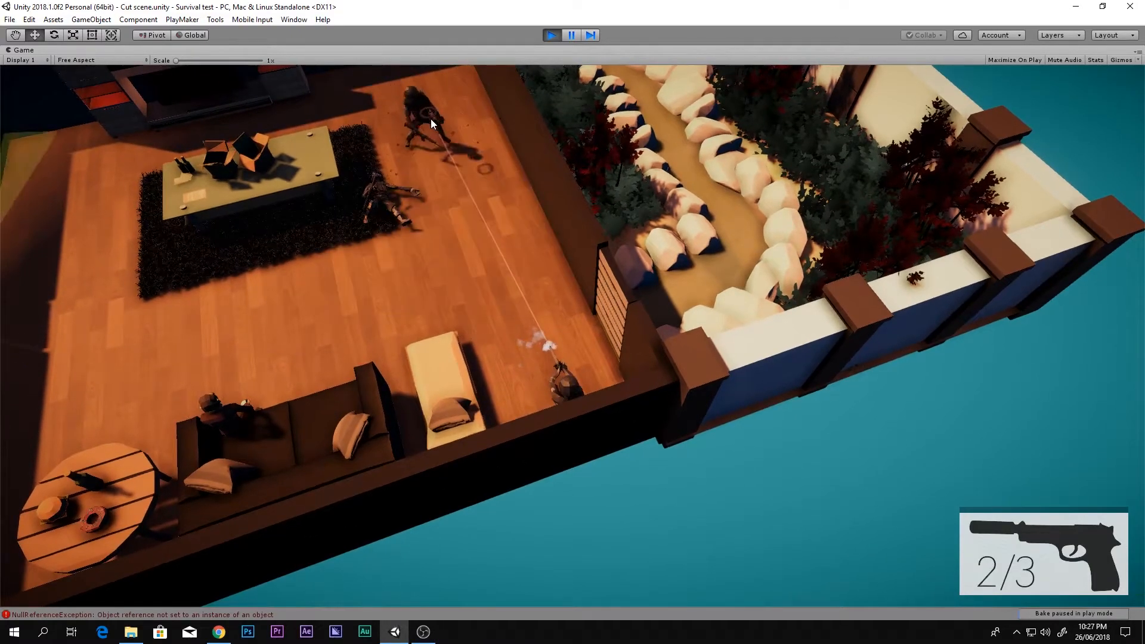
{"action": "left_click", "coordinate": [432, 130]}
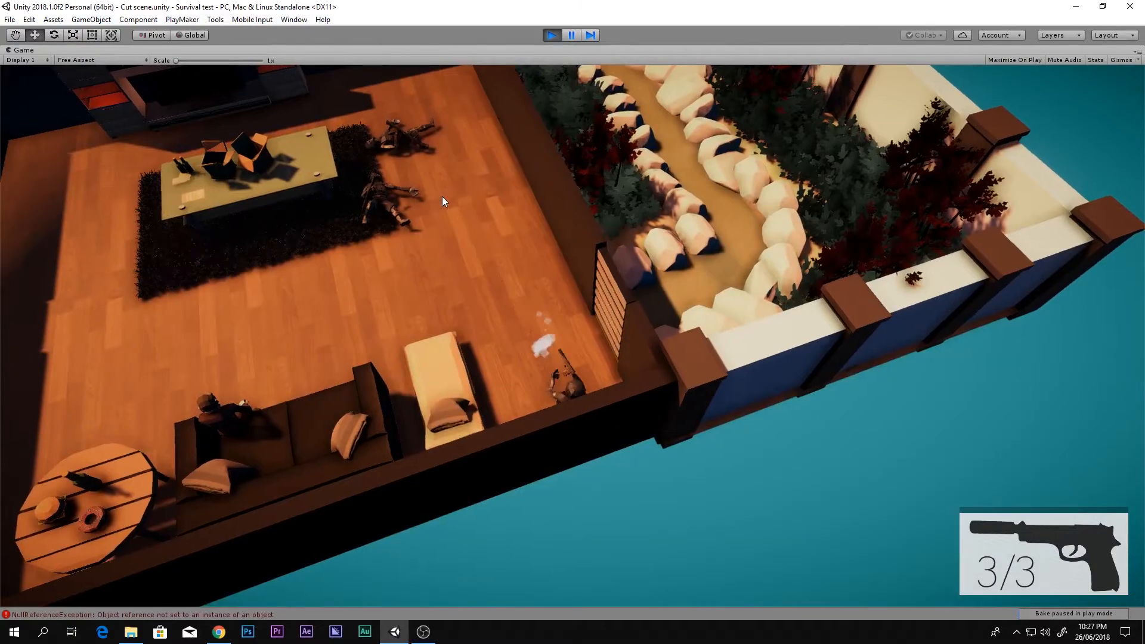
Step: Advance toward the rug, switch to the assault rifle, and shoot the target sitting on the sofa
{"action": "key", "text": "w"}
{"action": "key", "text": "2"}
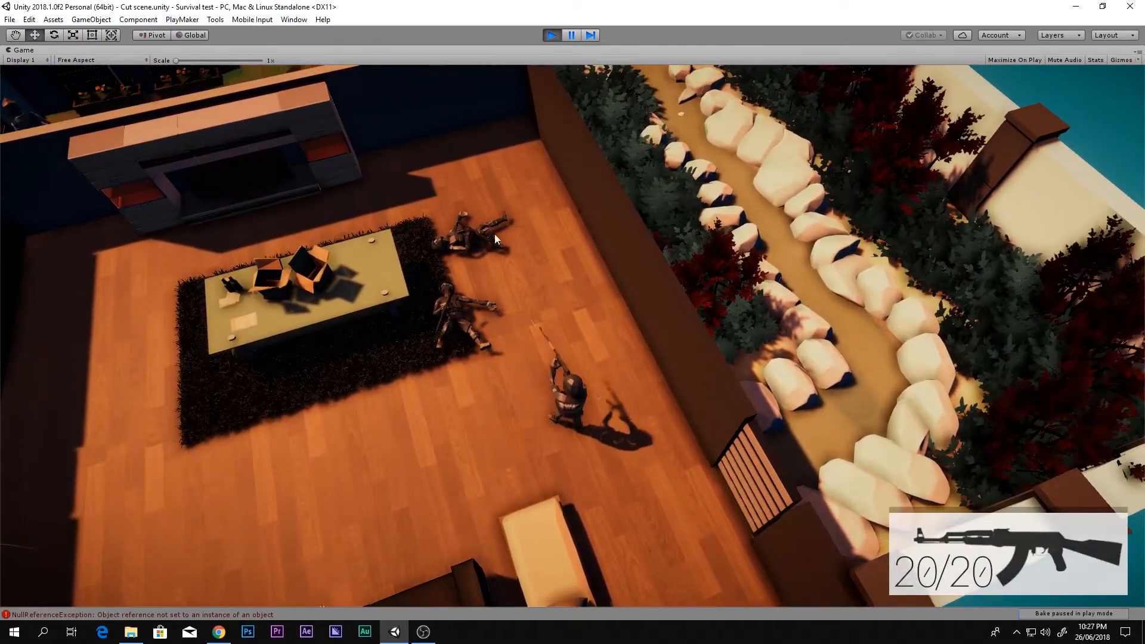
{"action": "middle_click_drag", "start_coordinate": [503, 209], "coordinate": [449, 218]}
{"action": "left_click", "coordinate": [299, 328]}
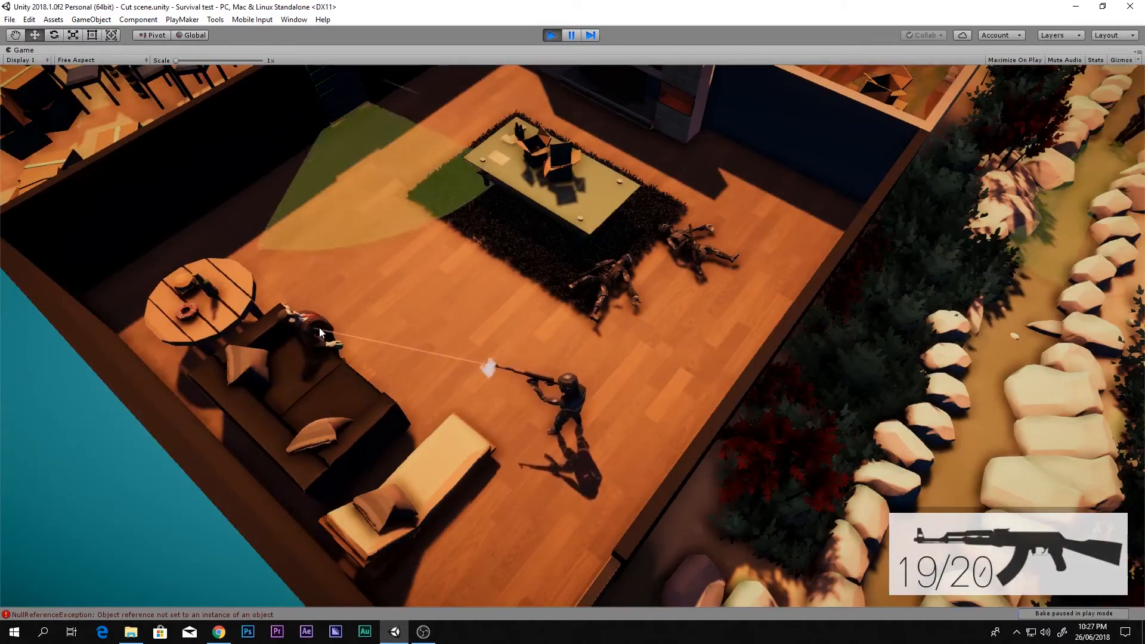
{"action": "left_click", "coordinate": [340, 331]}
{"action": "left_click", "coordinate": [337, 330]}
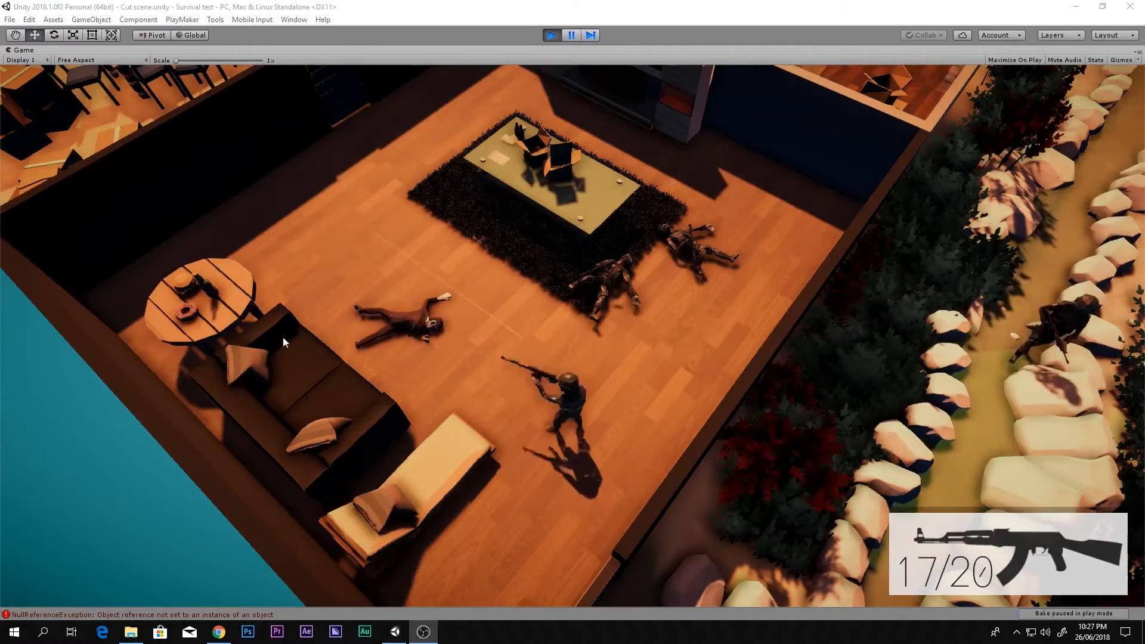
{"action": "left_click", "coordinate": [402, 324]}
{"action": "left_click", "coordinate": [402, 324]}
{"action": "left_click", "coordinate": [402, 324]}
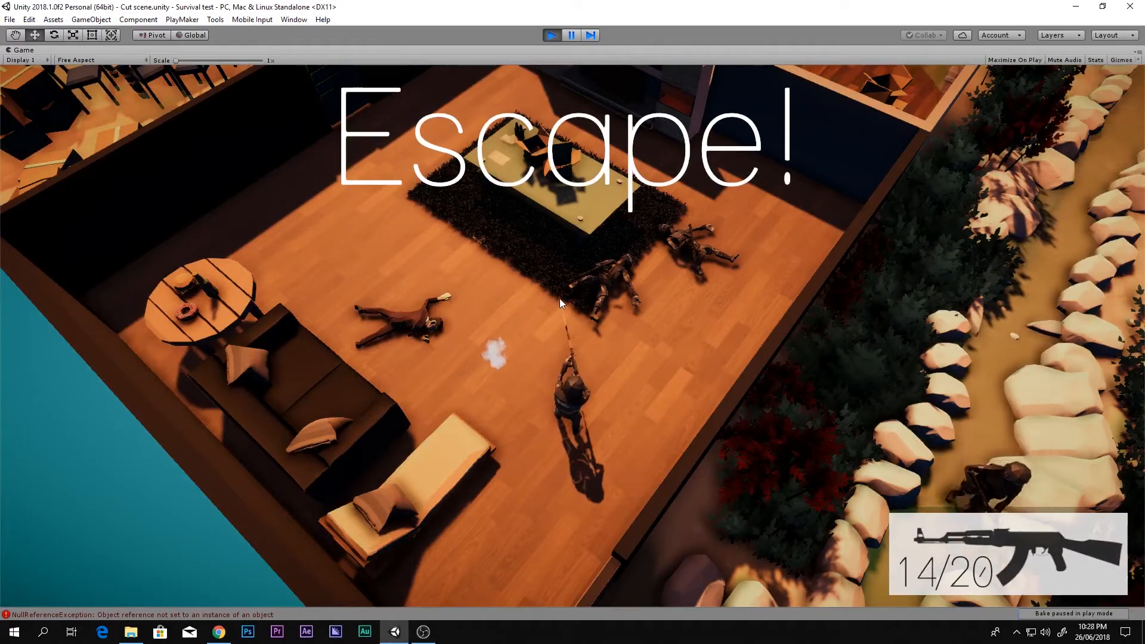
Step: Switch back to the silenced pistol, walk to the fallen guards by the rug, and end the play test
{"action": "key", "text": "2"}
{"action": "key", "text": "d"}
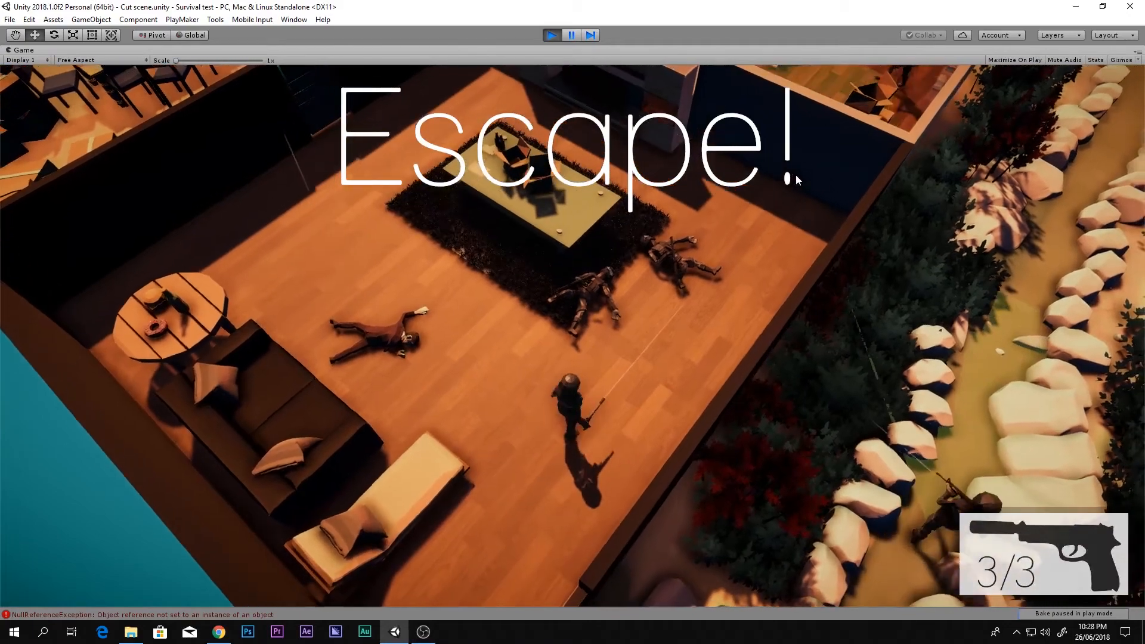
{"action": "key", "text": "w"}
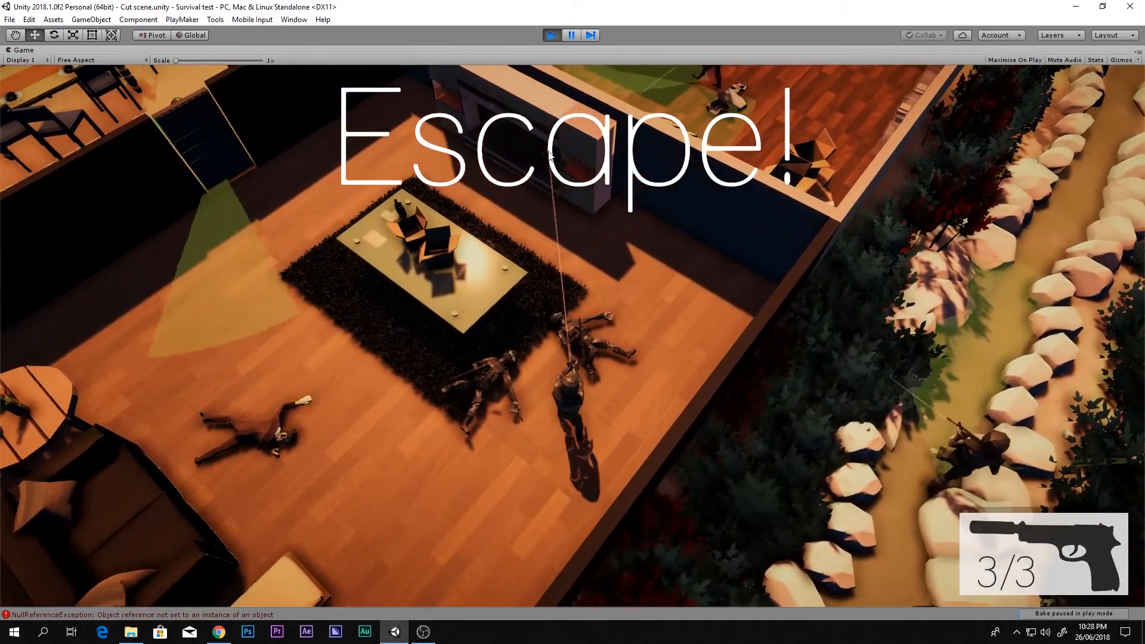
{"action": "left_click", "coordinate": [551, 35]}
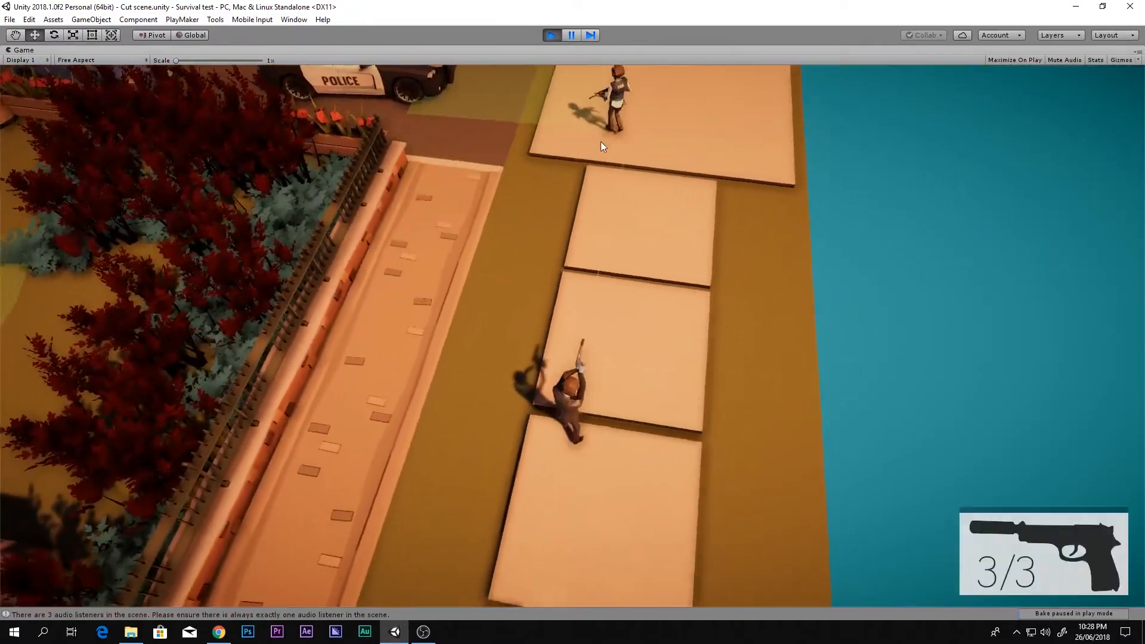
Step: In a new run, shoot the guard on the paving slabs and the SWAT guard in the office with the silenced pistol
{"action": "left_click", "coordinate": [633, 92]}
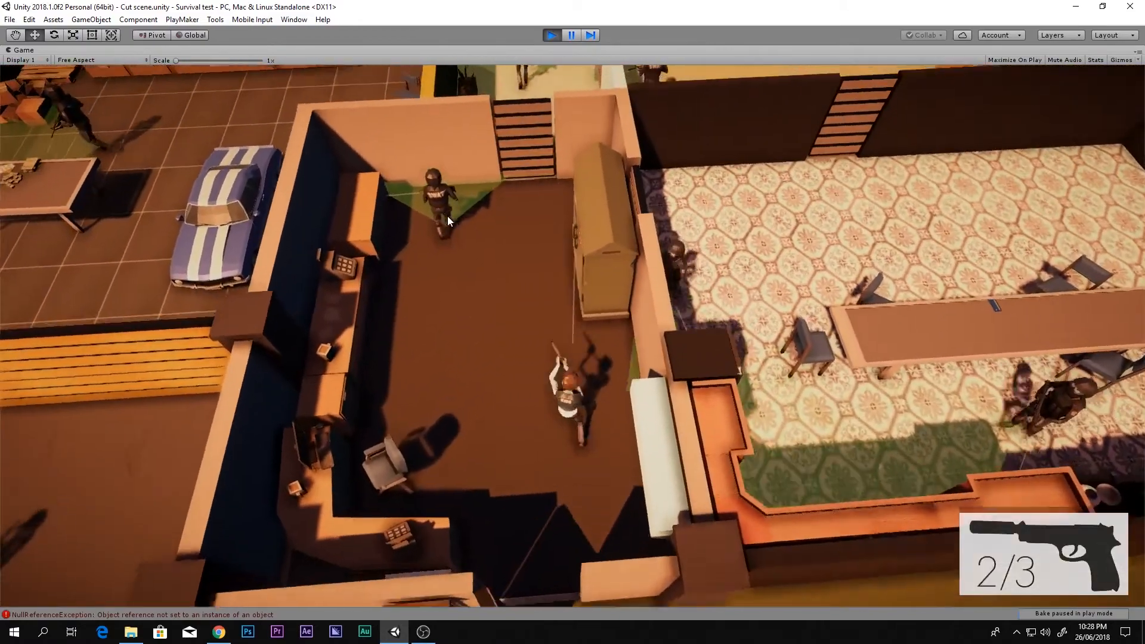
{"action": "left_click", "coordinate": [447, 216]}
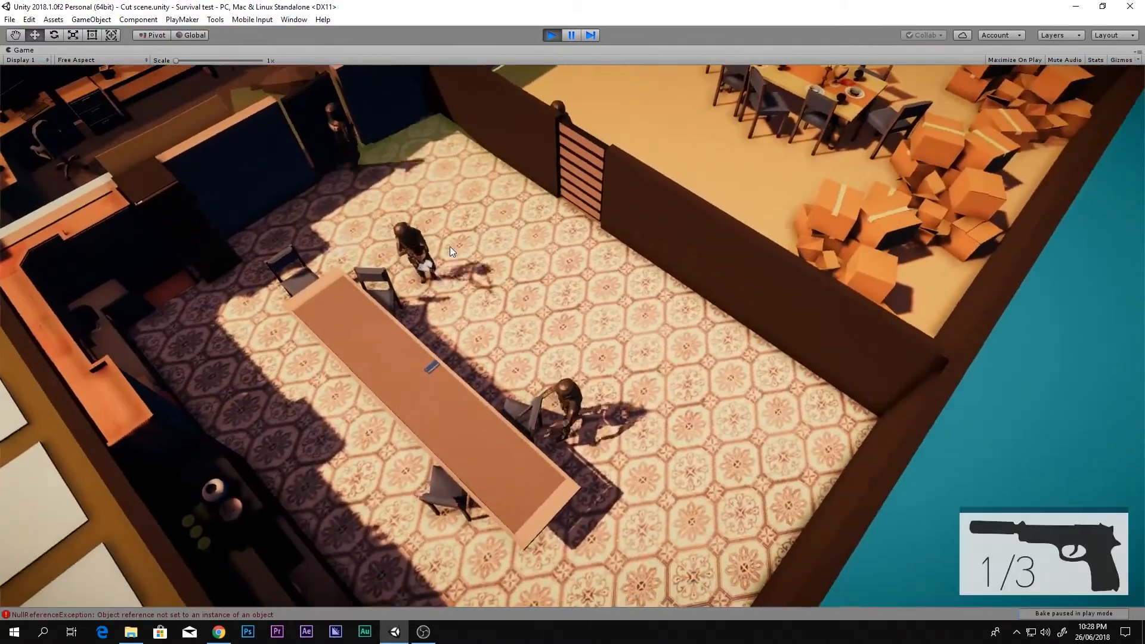
Step: Fire at the SWAT guard beside the long table in the tiled room, reload the pistol, and fire again
{"action": "left_click", "coordinate": [444, 249]}
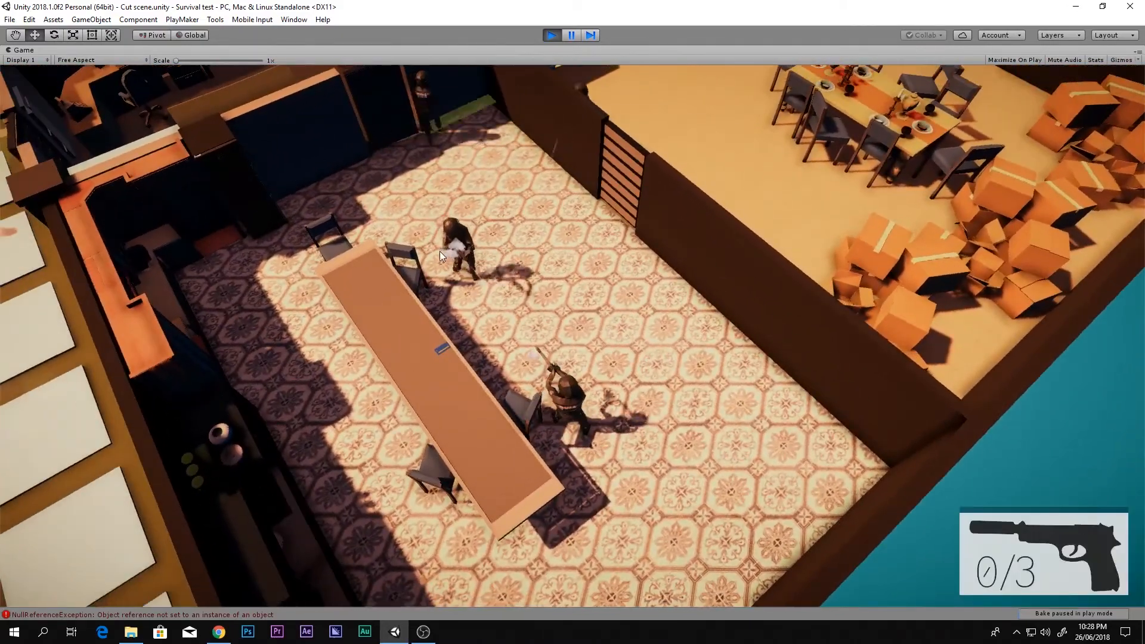
{"action": "key", "text": "r"}
{"action": "left_click", "coordinate": [490, 292]}
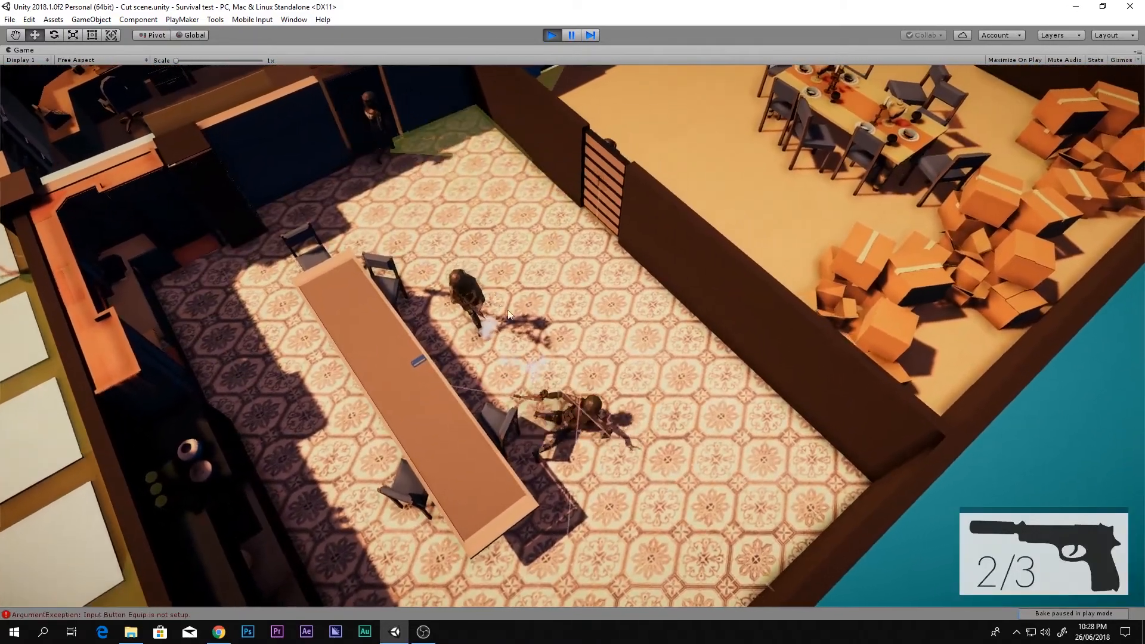
Step: Stop the play test and bring the driveway, its parked cars and the guard patrol paths into the Scene view
{"action": "key", "text": "ctrl+p"}
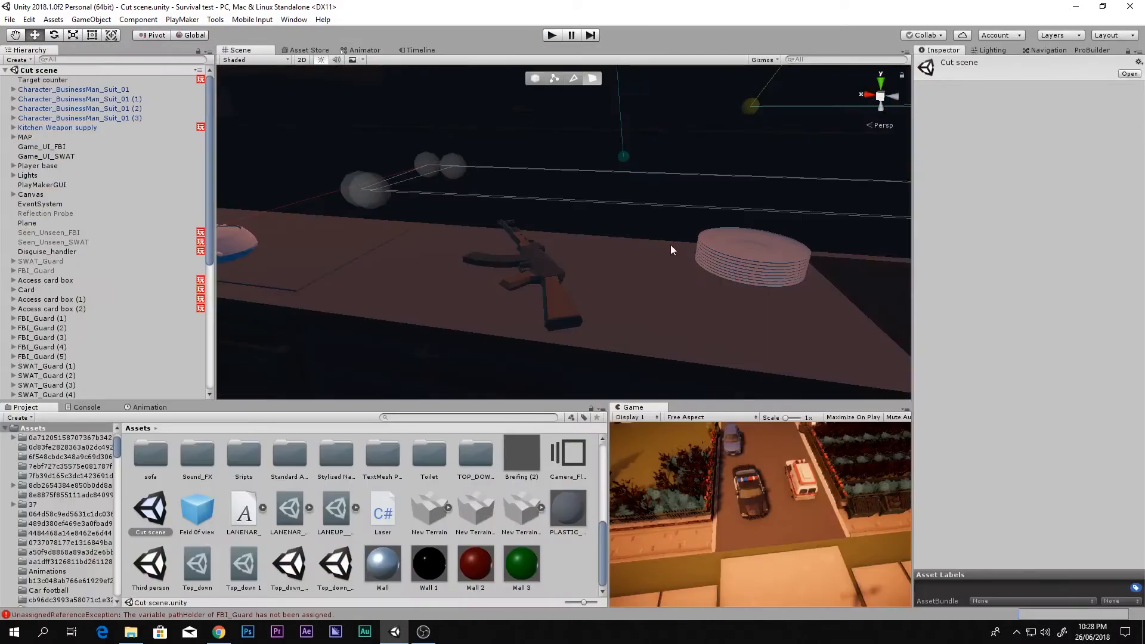
{"action": "left_click_drag", "start_coordinate": [674, 205], "coordinate": [959, 85], "text": "alt"}
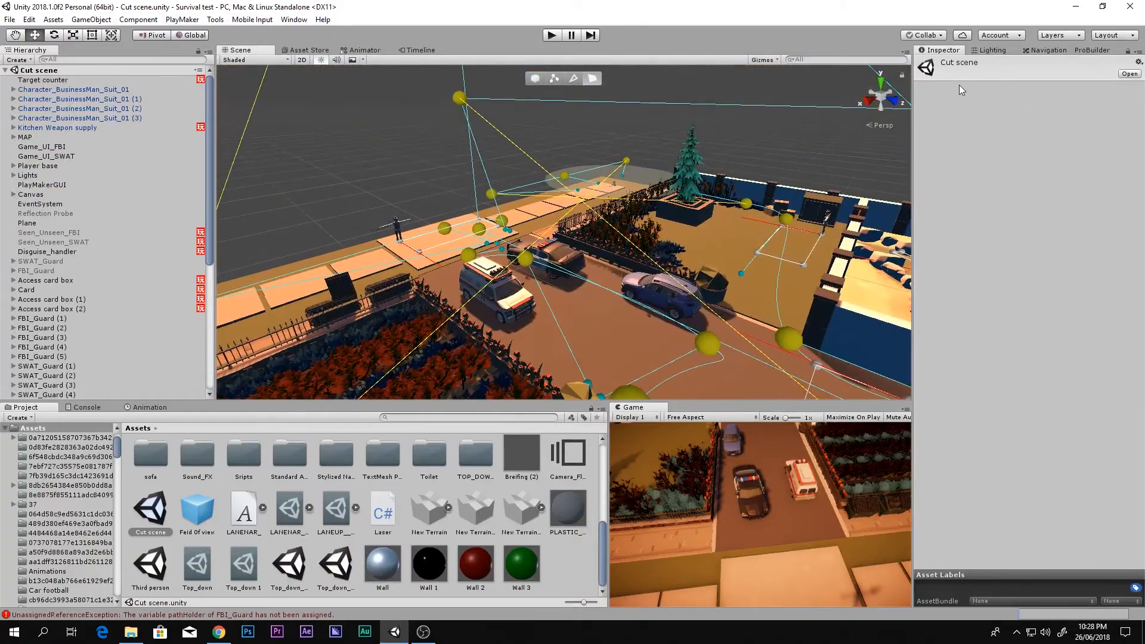
Step: Expand Player base, Character and Character_Male_SuitVest_01 in the scene hierarchy to show the player's child objects
{"action": "left_click_drag", "start_coordinate": [828, 197], "coordinate": [835, 156], "text": "alt"}
{"action": "key", "text": "w"}
{"action": "right_click_drag", "start_coordinate": [834, 156], "coordinate": [846, 159]}
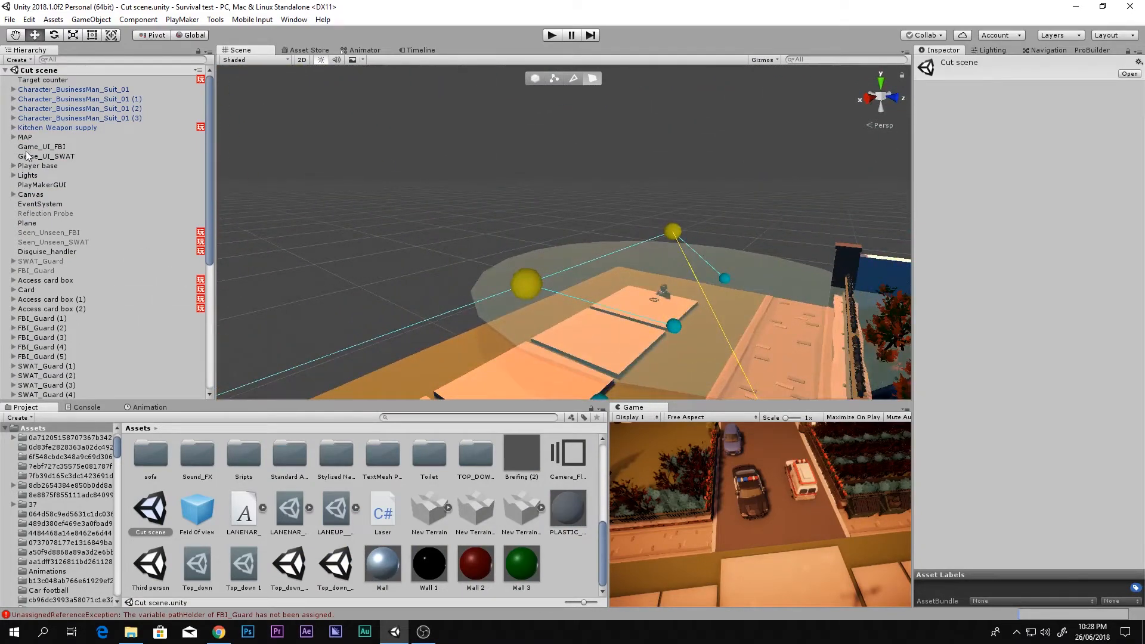
{"action": "left_click", "coordinate": [14, 167]}
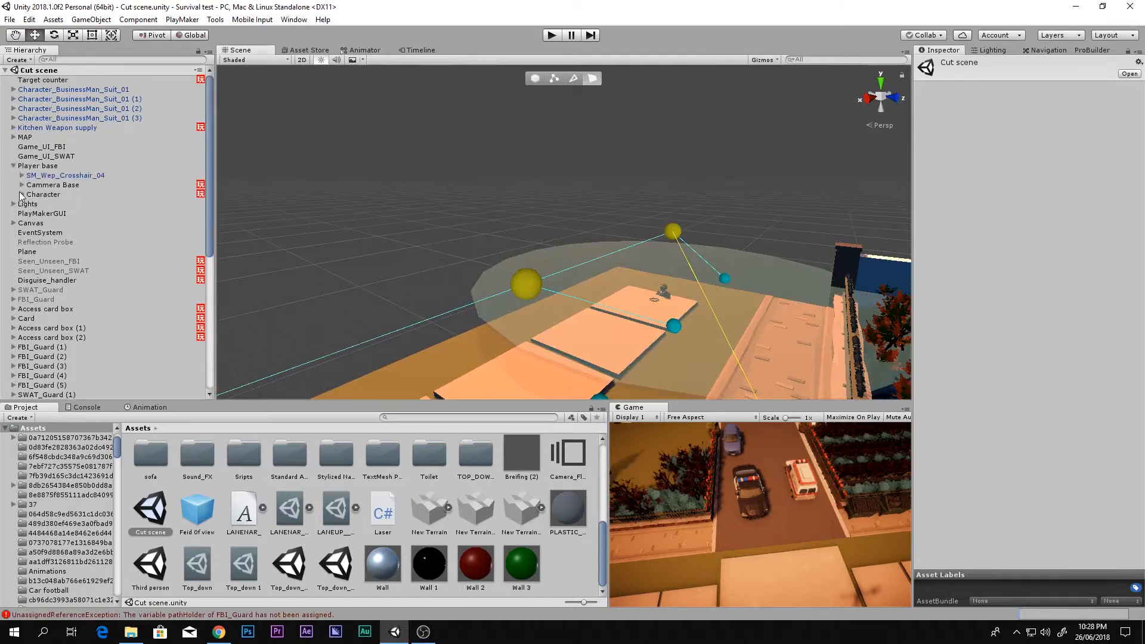
{"action": "left_click", "coordinate": [21, 195]}
{"action": "left_click", "coordinate": [22, 195]}
{"action": "left_click", "coordinate": [30, 204]}
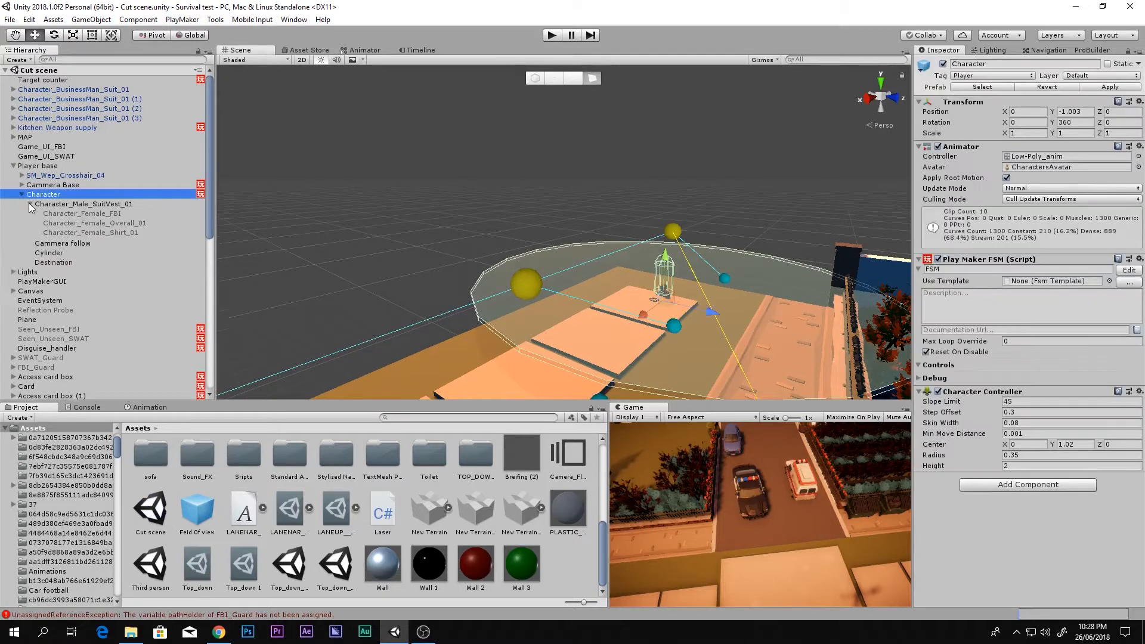
Step: Activate the Sound_radius_rifle object under Character_Male_SuitVest_01 and view its radius around the player from above
{"action": "left_click", "coordinate": [70, 328]}
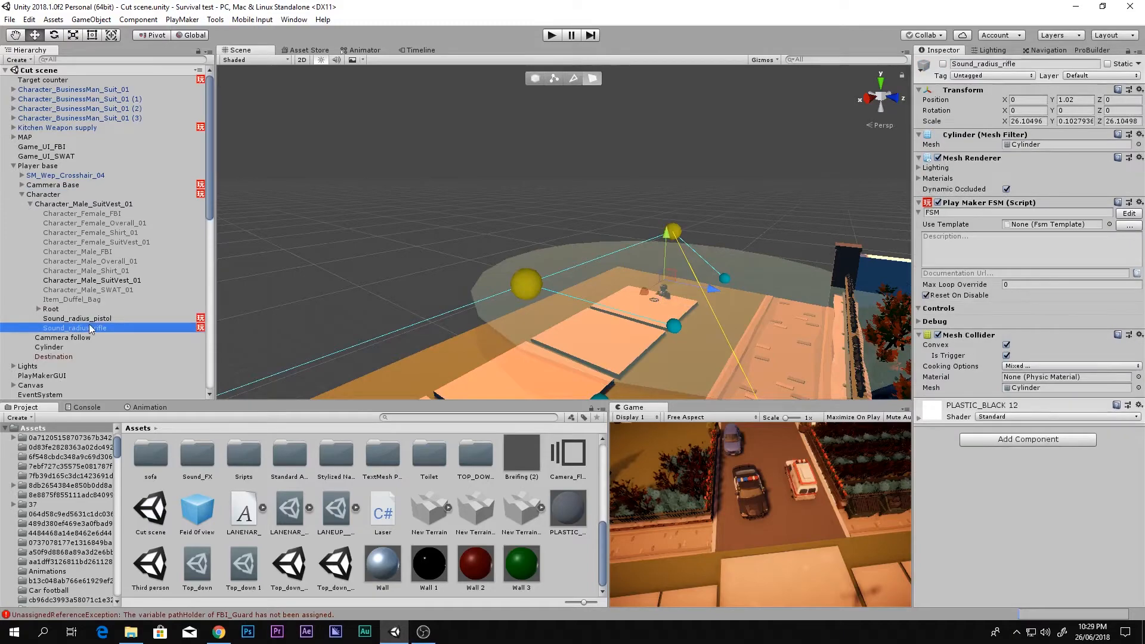
{"action": "left_click", "coordinate": [92, 320]}
{"action": "left_click", "coordinate": [98, 329]}
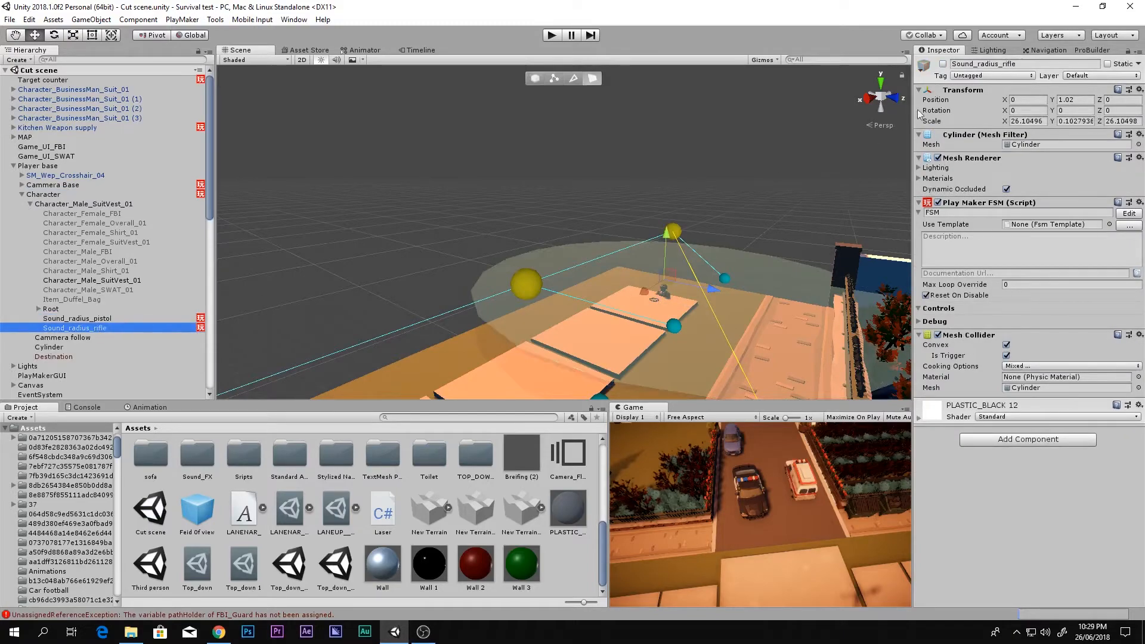
{"action": "left_click", "coordinate": [943, 64]}
{"action": "left_click_drag", "start_coordinate": [489, 196], "coordinate": [583, 293], "text": "alt"}
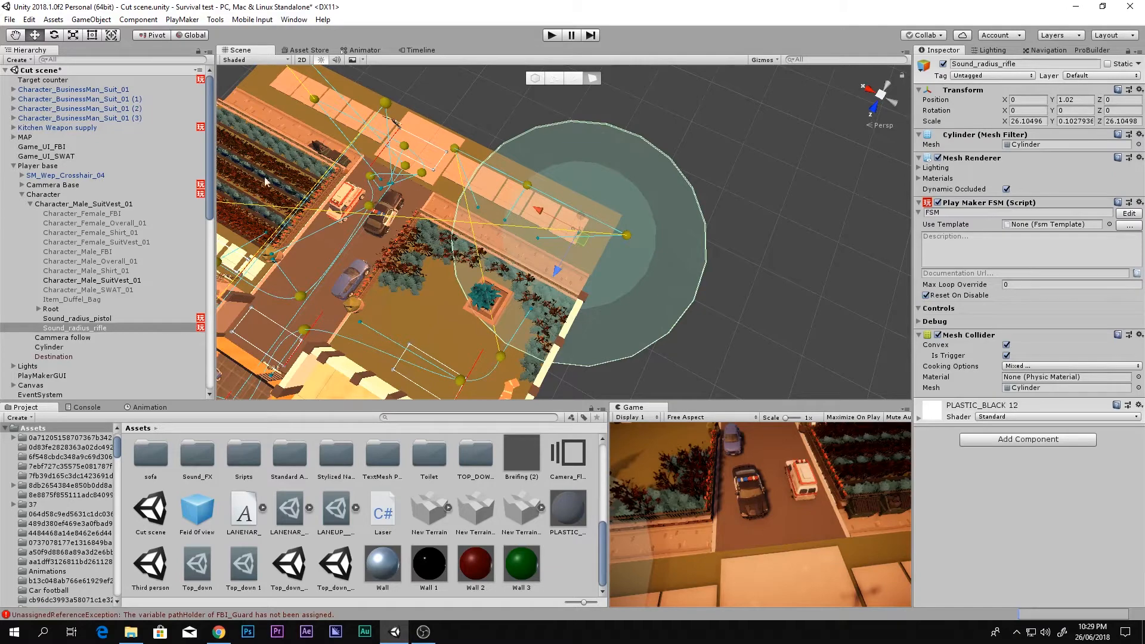
Step: Collapse the Character hierarchy and look over the whole villa with its pool, rooms and guard patrol paths
{"action": "left_click", "coordinate": [29, 204]}
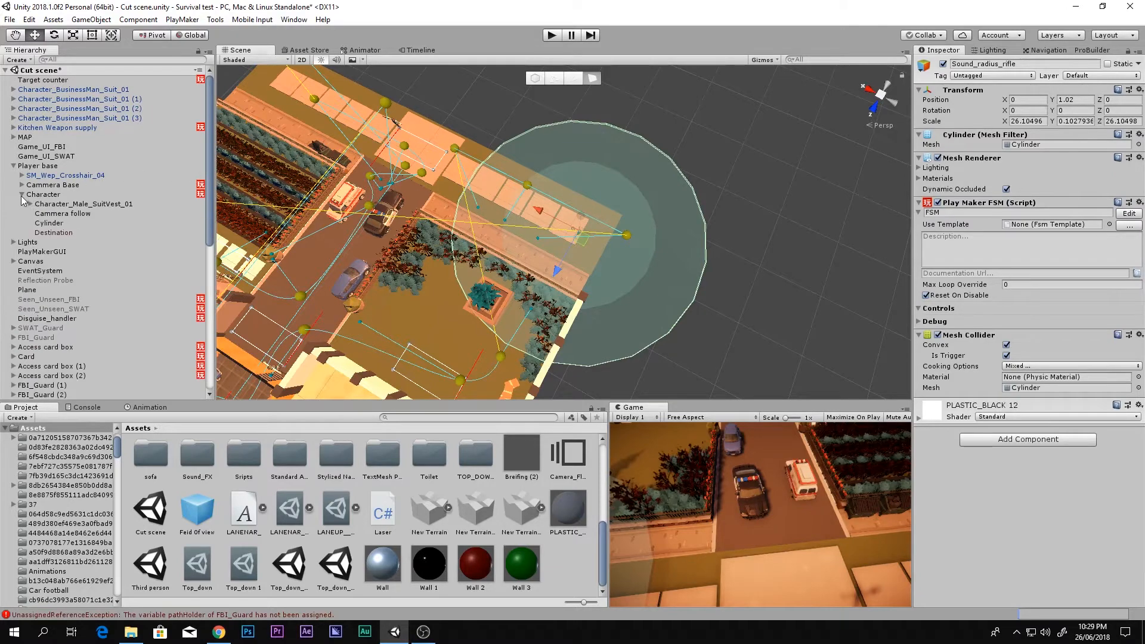
{"action": "left_click", "coordinate": [22, 195]}
{"action": "left_click_drag", "start_coordinate": [661, 228], "coordinate": [365, 170], "text": "alt"}
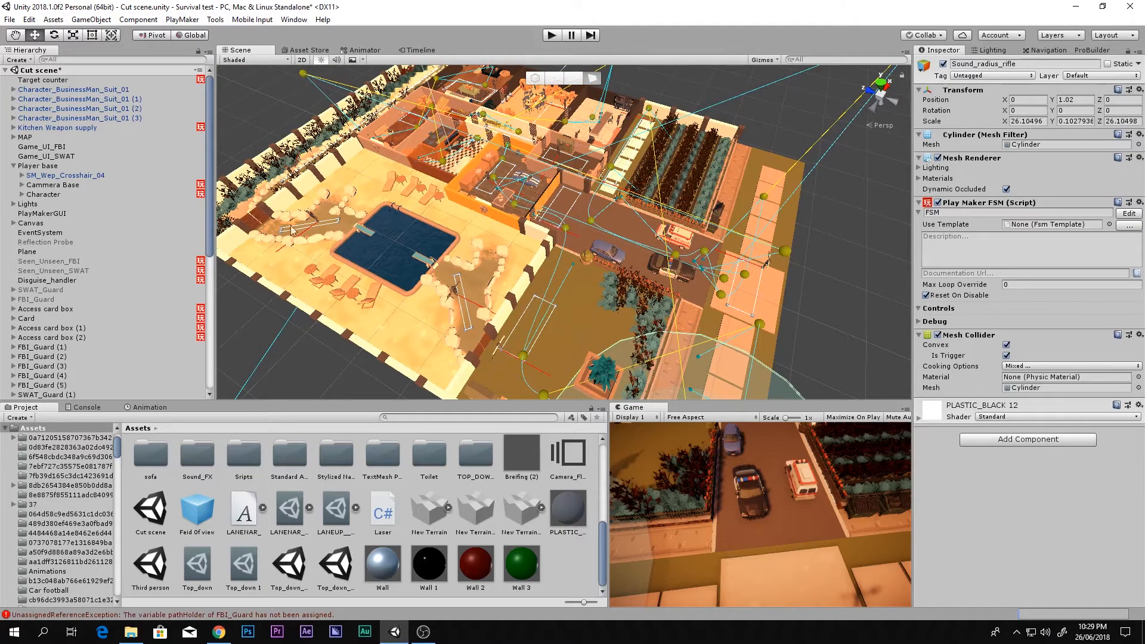
{"action": "left_click_drag", "start_coordinate": [743, 160], "coordinate": [816, 162], "text": "alt"}
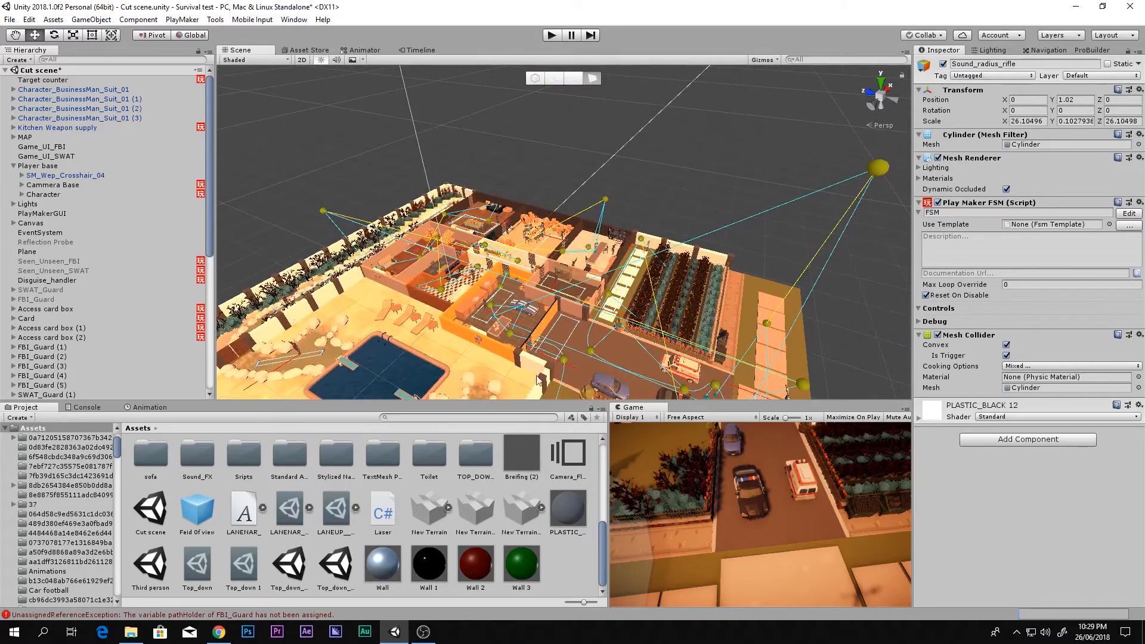
Step: Open the Top_down_tutorial scene, saving the changes to Cut scene
{"action": "double_click", "coordinate": [329, 573]}
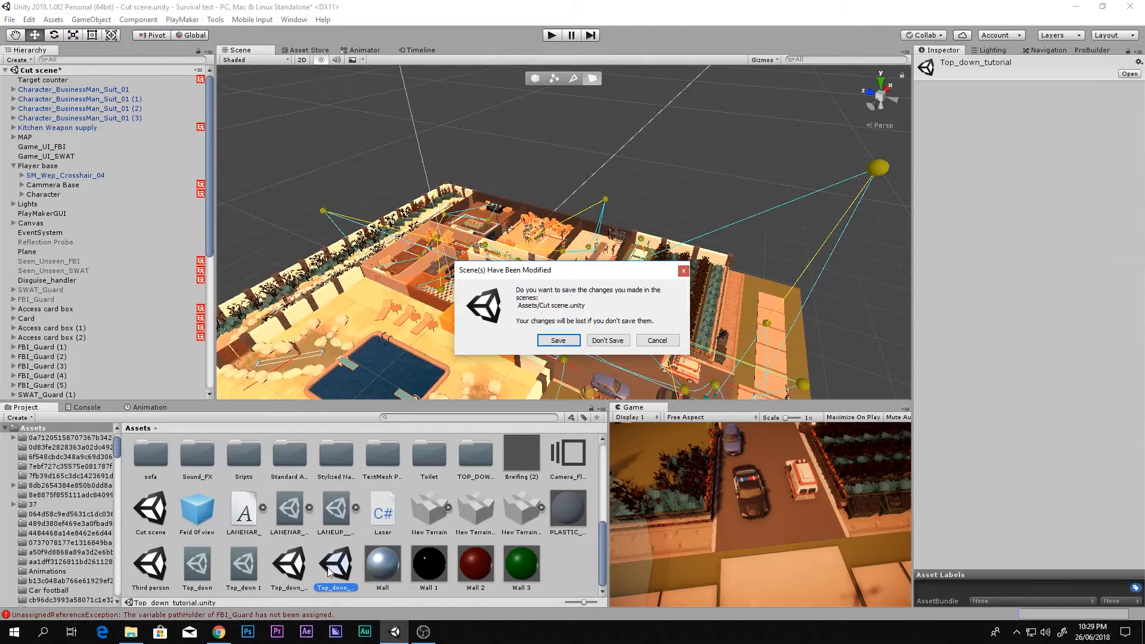
{"action": "left_click", "coordinate": [576, 340]}
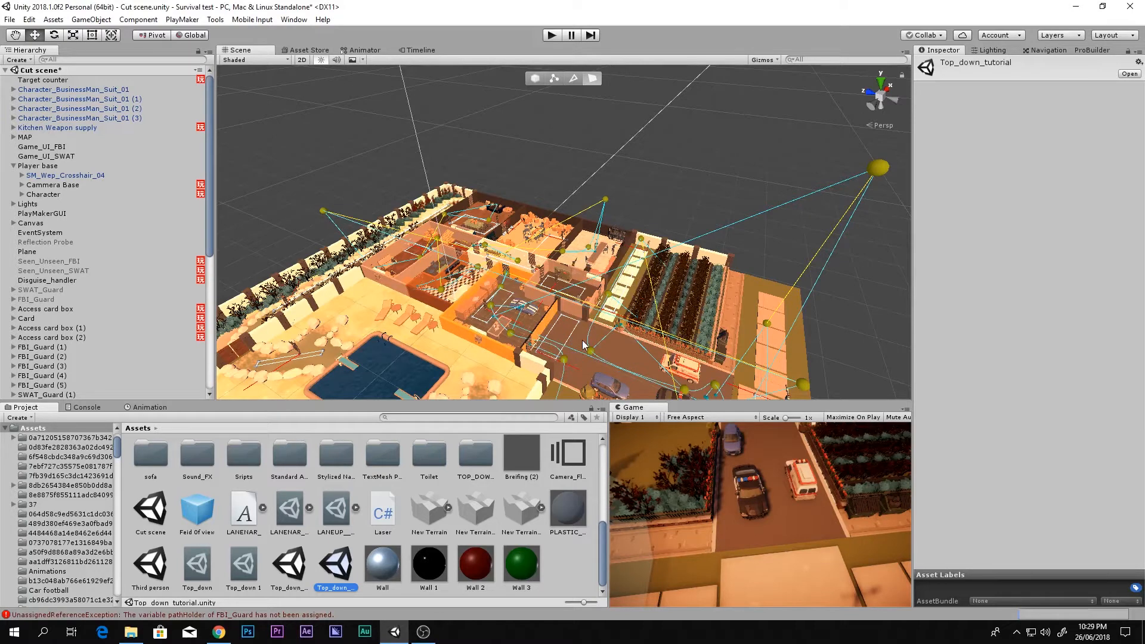
{"action": "left_click_drag", "start_coordinate": [585, 342], "coordinate": [479, 311], "text": "alt"}
{"action": "scroll", "coordinate": [479, 311], "scroll_direction": "up", "scroll_amount": 5, "text": "alt"}
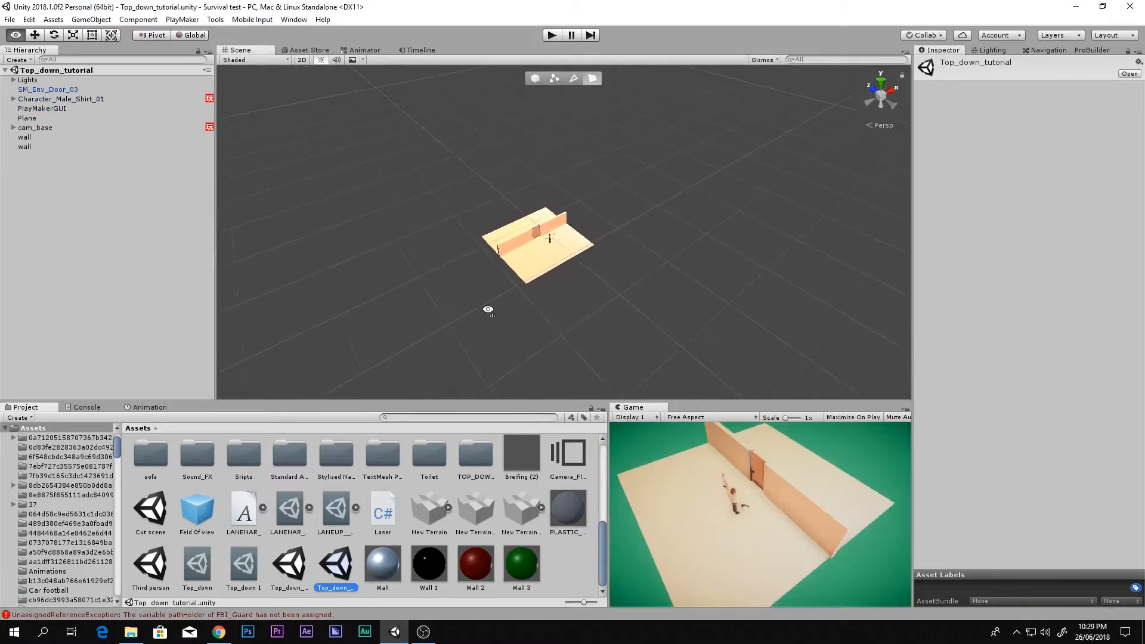
Step: Select the ground plane of the tutorial scene and take a closer look at its walls, door and character
{"action": "left_click", "coordinate": [526, 272]}
{"action": "scroll", "coordinate": [526, 272], "scroll_direction": "up", "scroll_amount": 3}
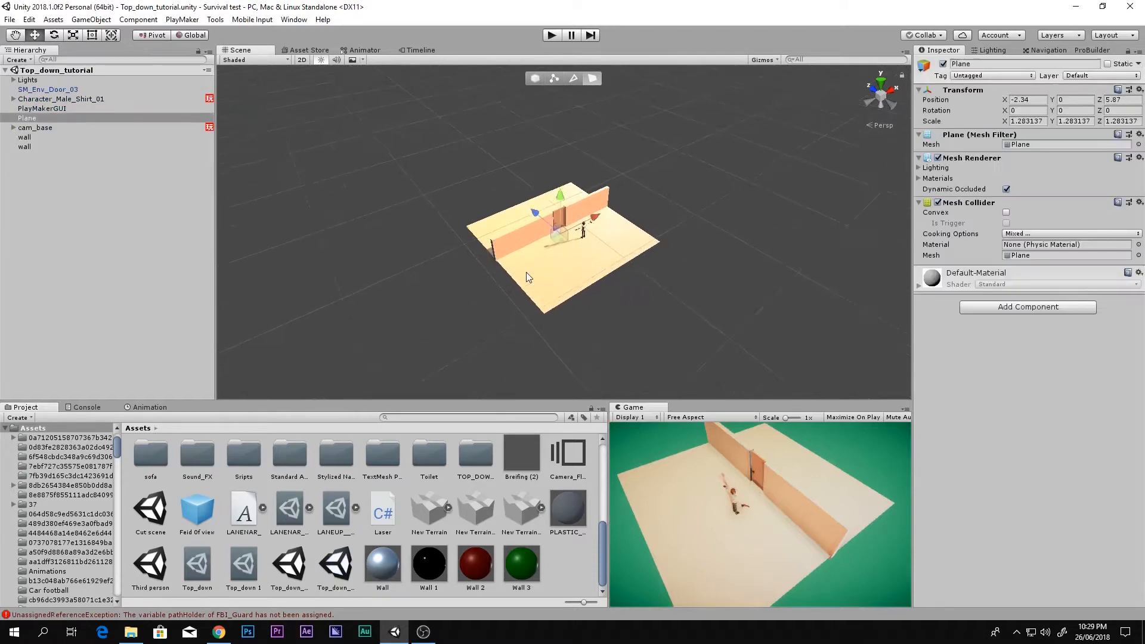
{"action": "left_click_drag", "start_coordinate": [526, 272], "coordinate": [575, 250], "text": "alt"}
{"action": "key", "text": "w"}
{"action": "right_click_drag", "start_coordinate": [574, 249], "coordinate": [455, 214]}
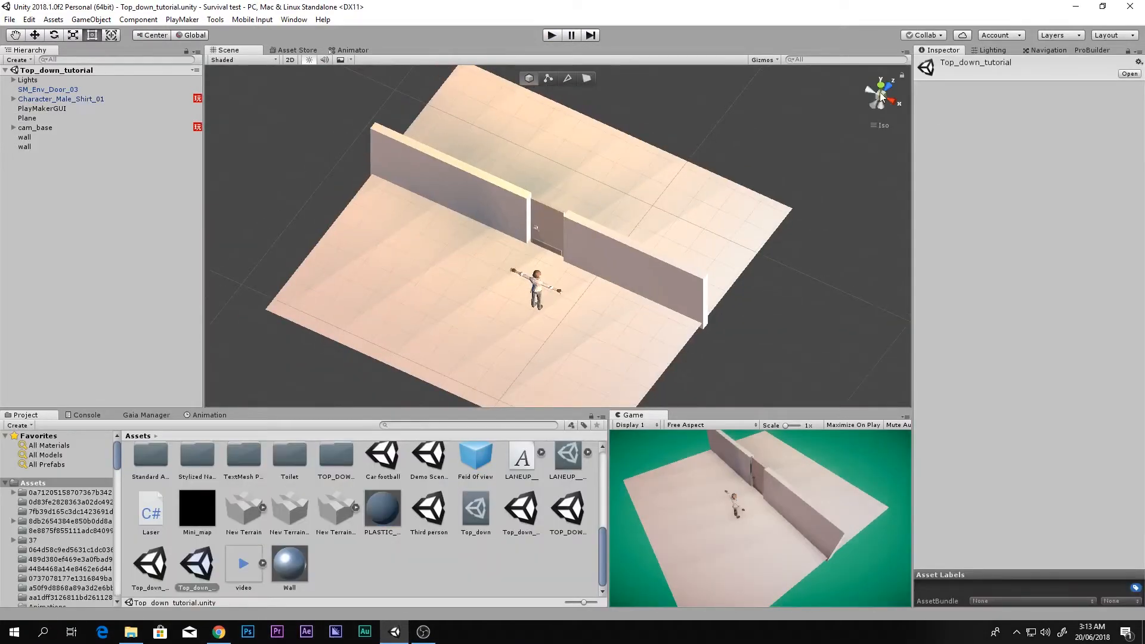
Step: View the tutorial scene from the front, from the top and in angled perspective near the character
{"action": "left_click", "coordinate": [886, 86]}
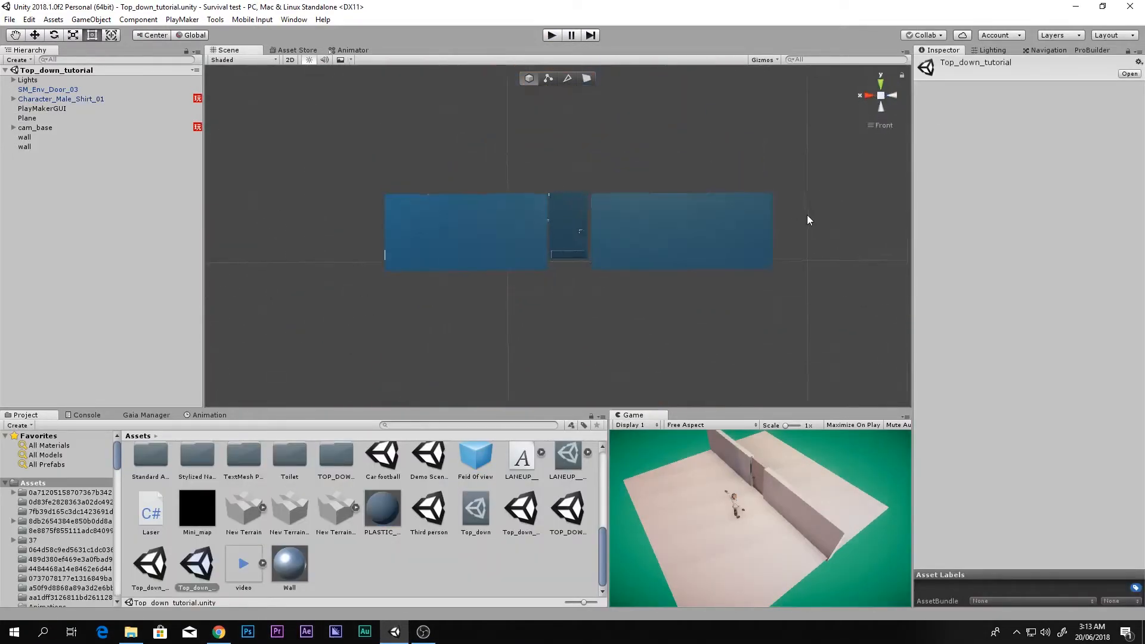
{"action": "left_click", "coordinate": [882, 86]}
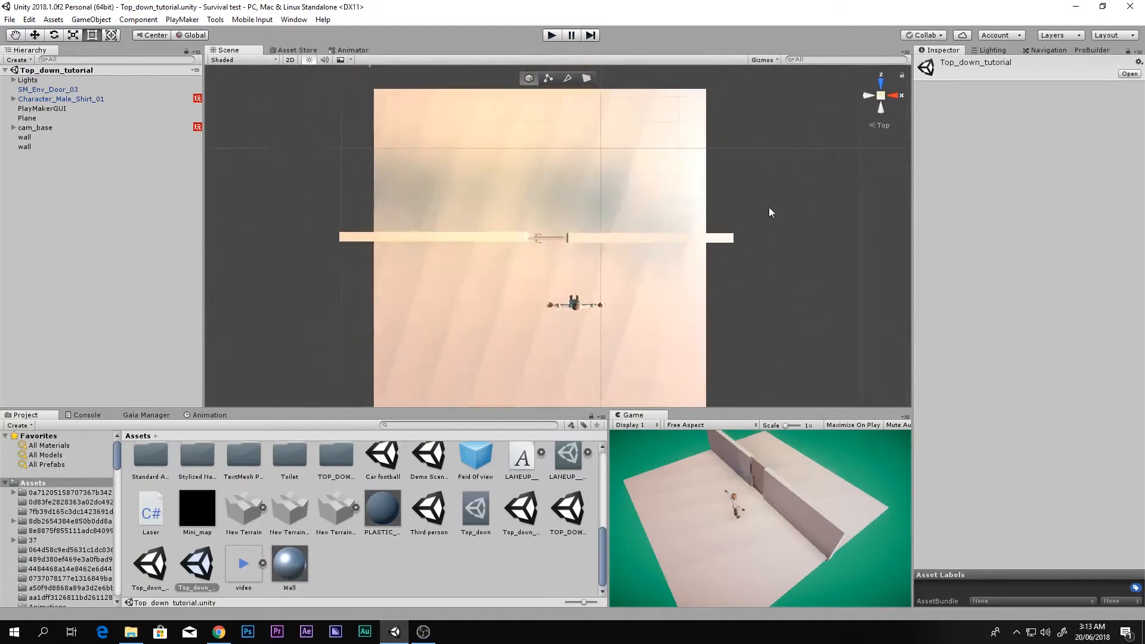
{"action": "right_click_drag", "start_coordinate": [768, 209], "coordinate": [603, 239]}
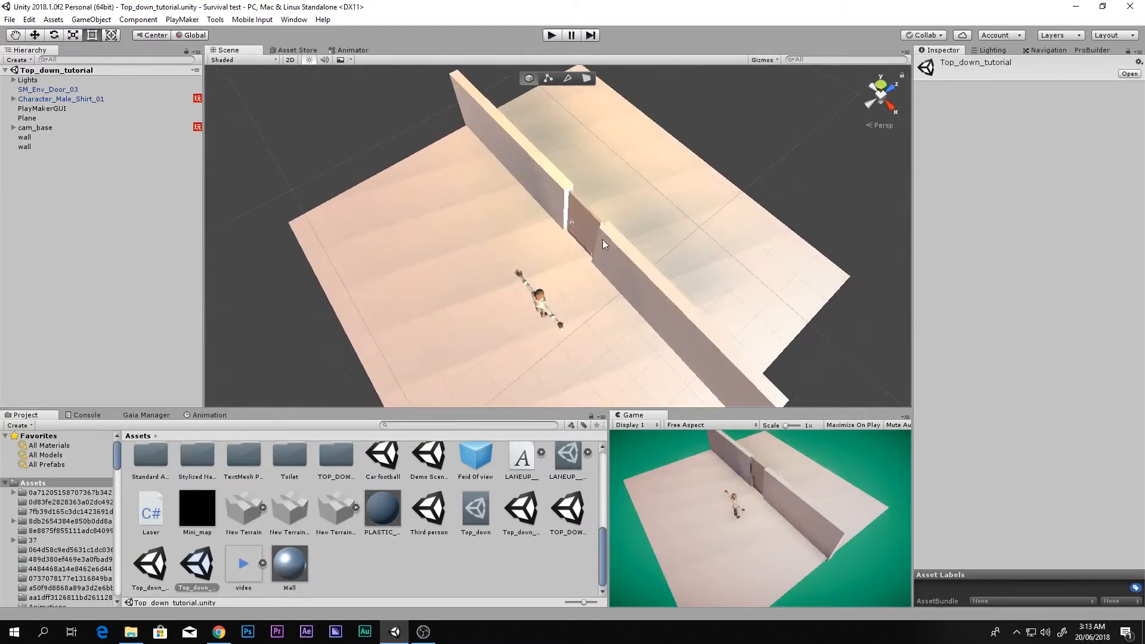
{"action": "scroll", "coordinate": [559, 163], "scroll_direction": "up", "scroll_amount": 5}
{"action": "scroll", "coordinate": [560, 162], "scroll_direction": "up", "scroll_amount": 3}
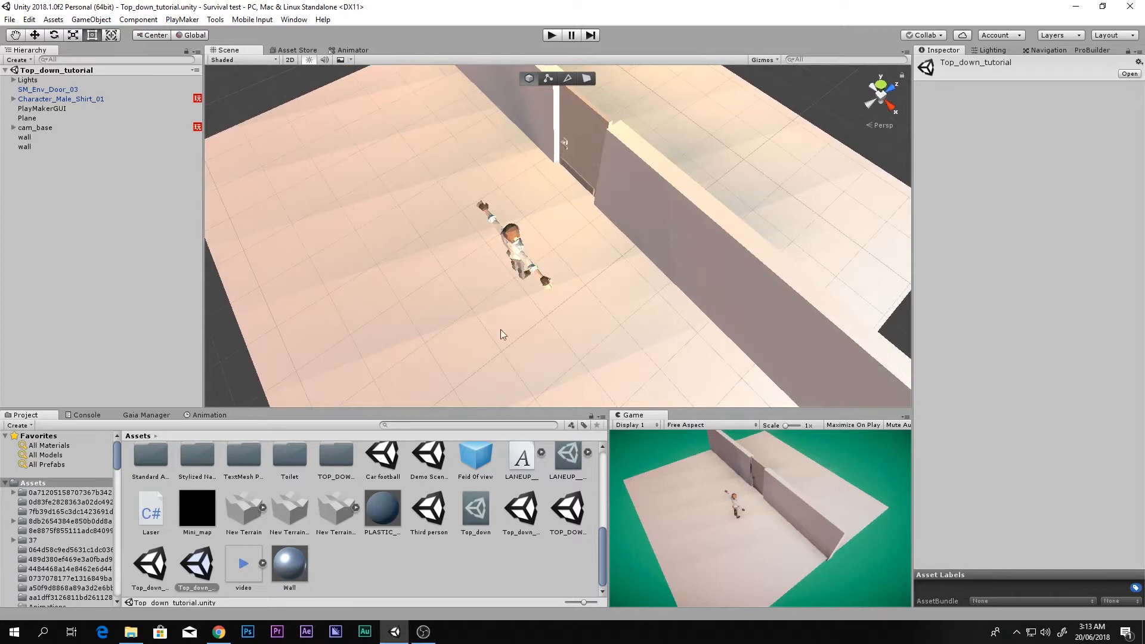
Step: Delete the SM_Item_Wrench_01 object from the character's hips and collapse the Character_Male_Shirt_01 hierarchy
{"action": "scroll", "coordinate": [500, 330], "scroll_direction": "up", "scroll_amount": 4}
{"action": "right_click_drag", "start_coordinate": [499, 309], "coordinate": [720, 144]}
{"action": "key", "text": "w"}
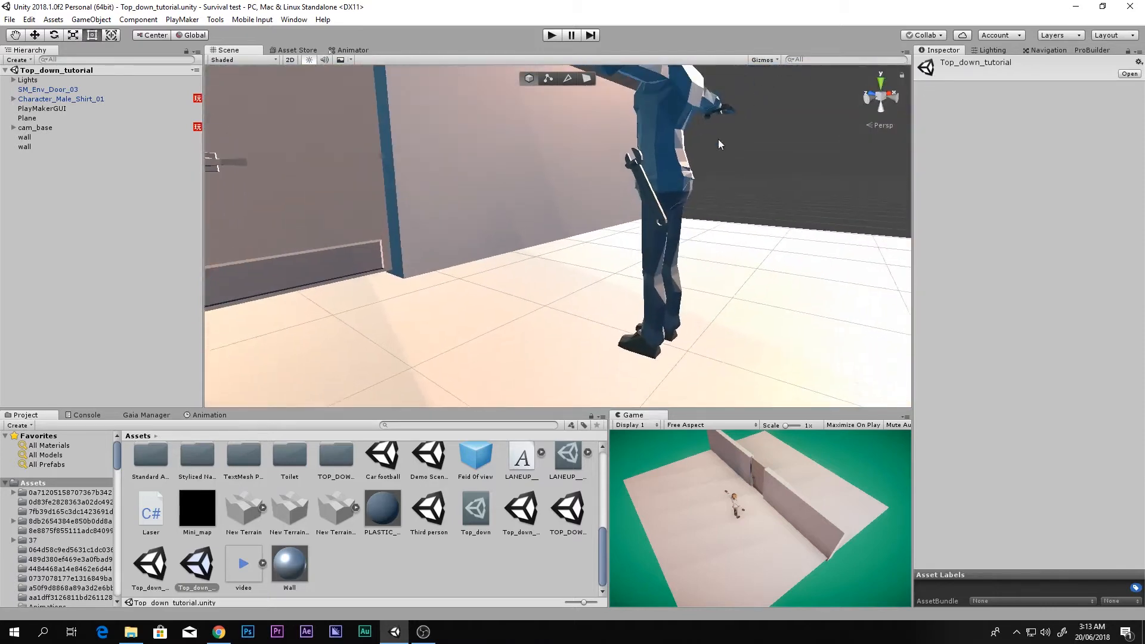
{"action": "left_click", "coordinate": [654, 201]}
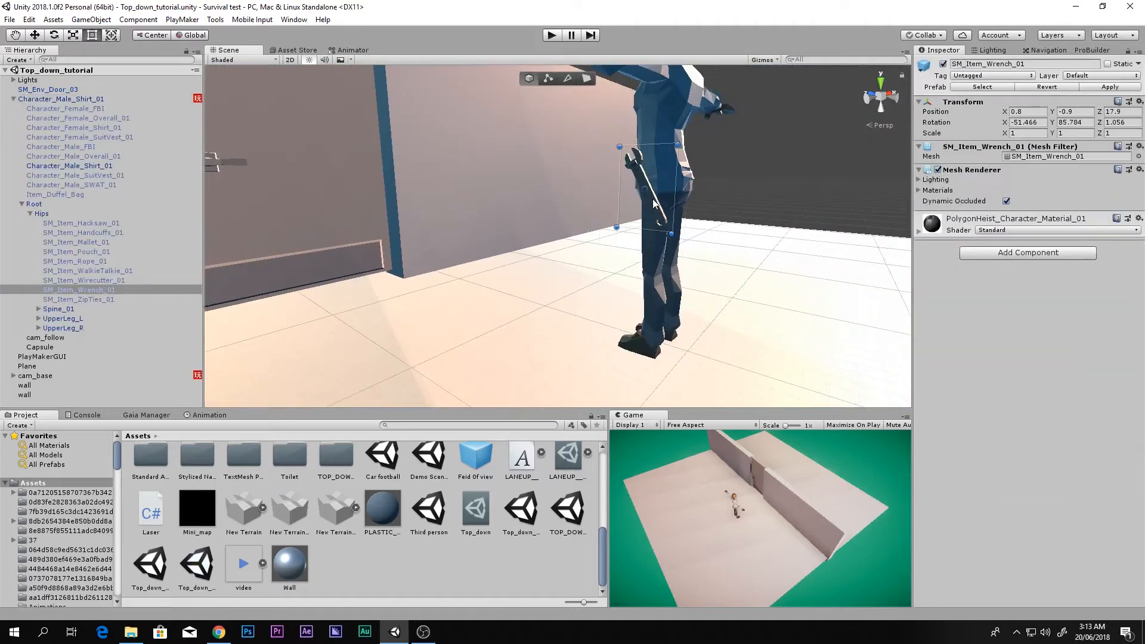
{"action": "key", "text": "Delete"}
{"action": "key", "text": "Return"}
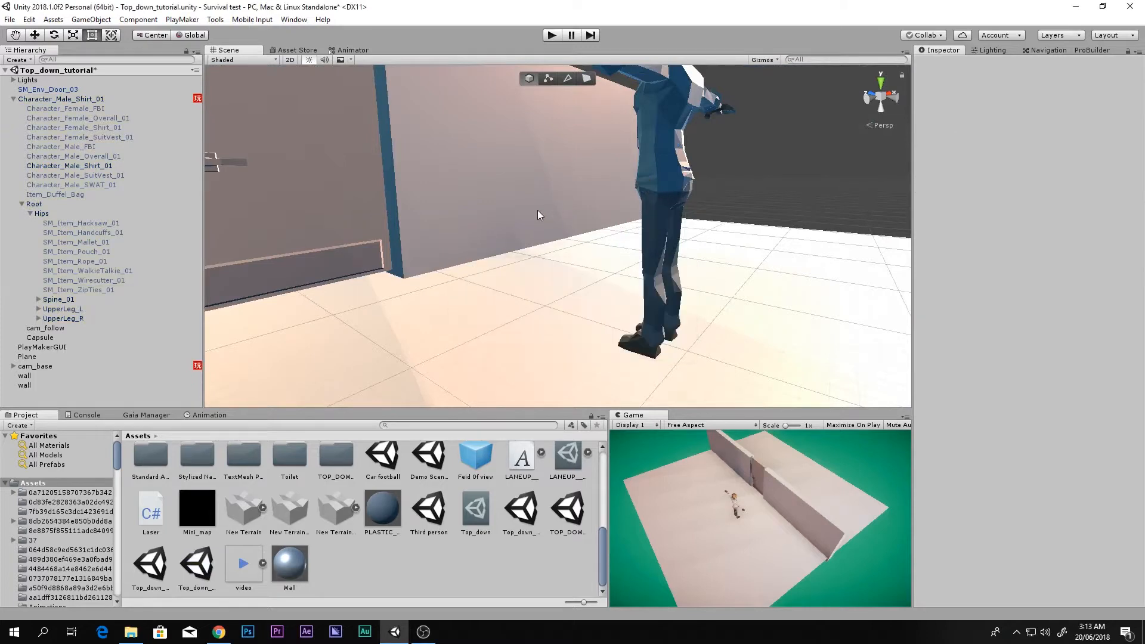
{"action": "left_click", "coordinate": [22, 205]}
{"action": "left_click", "coordinate": [12, 99]}
Step: Frame the whole character from behind in the scene and open the Animations asset folder
{"action": "left_click_drag", "start_coordinate": [596, 173], "coordinate": [412, 322], "text": "alt"}
{"action": "scroll", "coordinate": [269, 486], "scroll_direction": "up", "scroll_amount": 5}
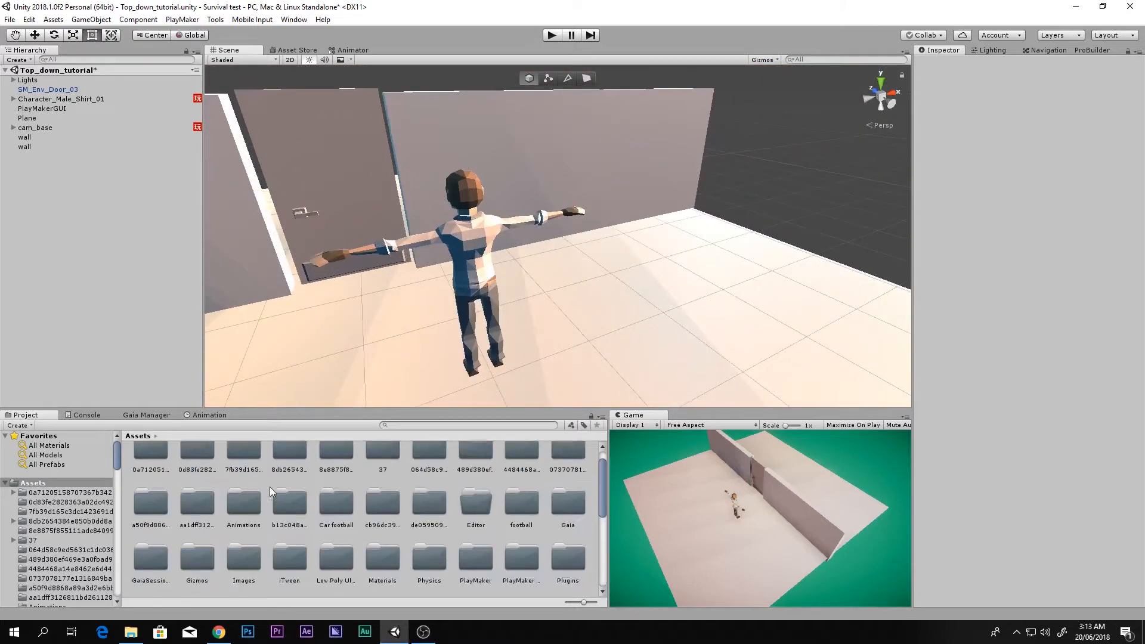
{"action": "left_click", "coordinate": [245, 525]}
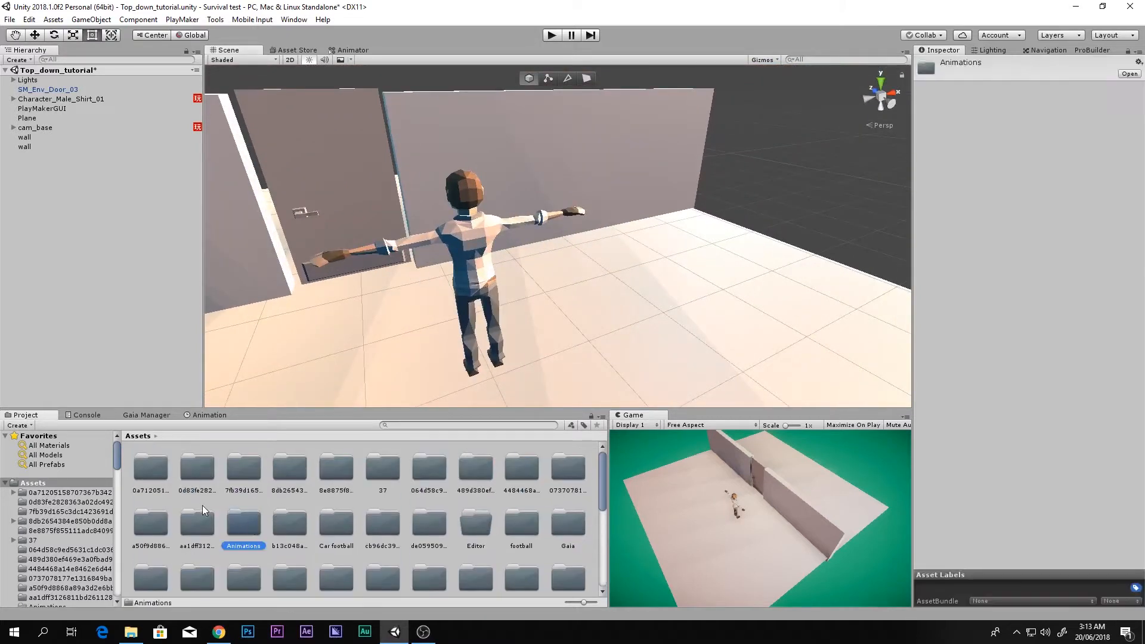
{"action": "double_click", "coordinate": [244, 525]}
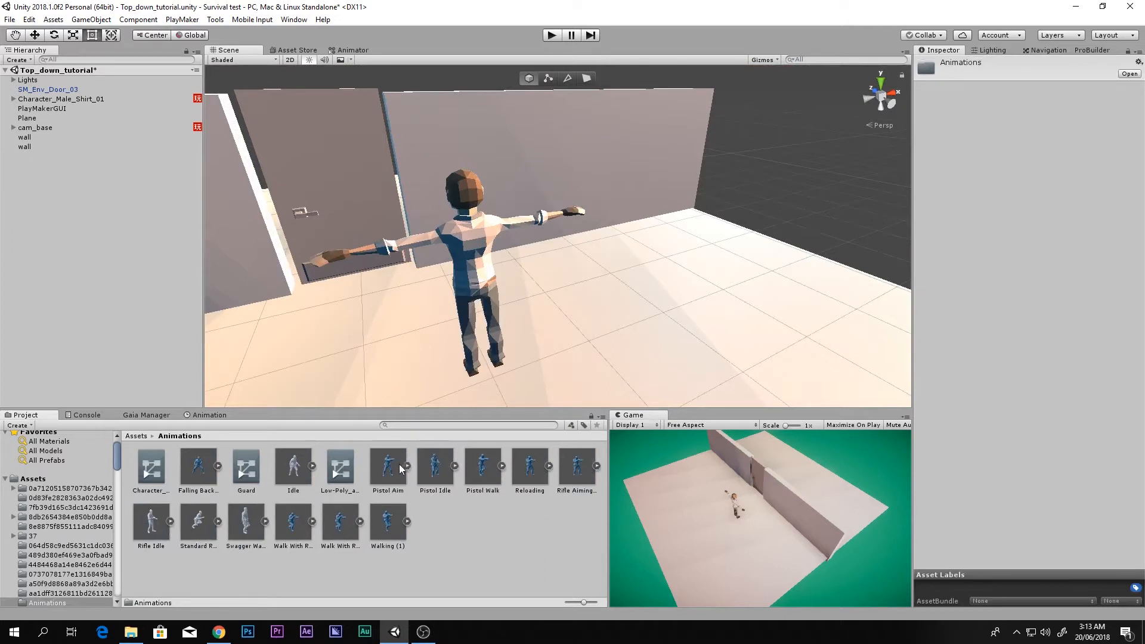
Step: Inspect the Pistol Idle model and play the animation preview of Pistol Walk
{"action": "left_click", "coordinate": [433, 466]}
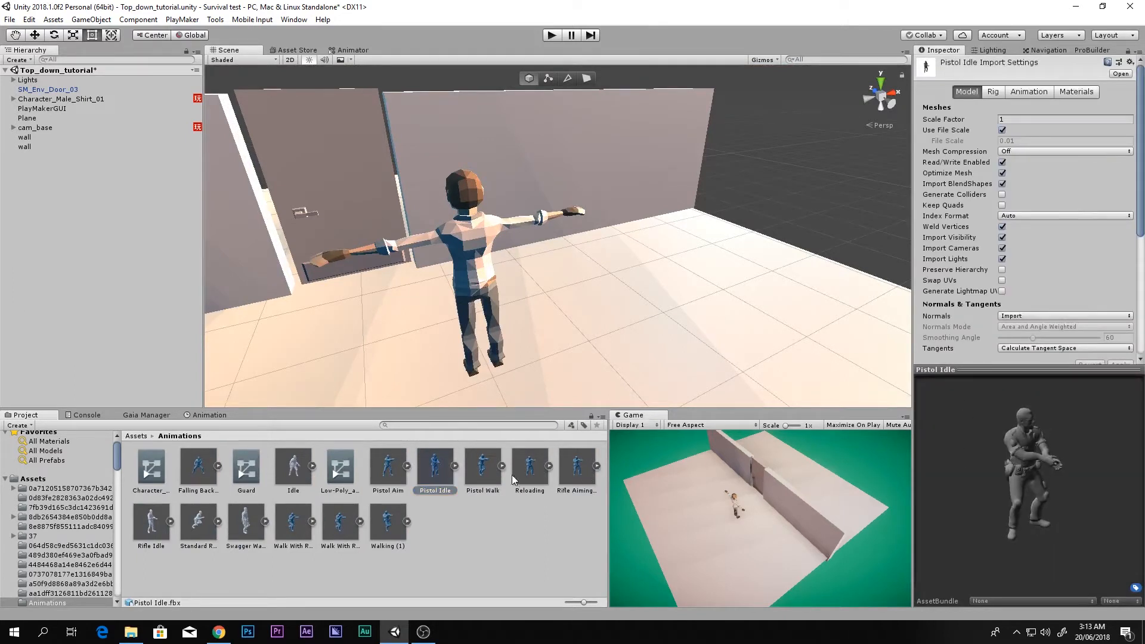
{"action": "left_click", "coordinate": [494, 471]}
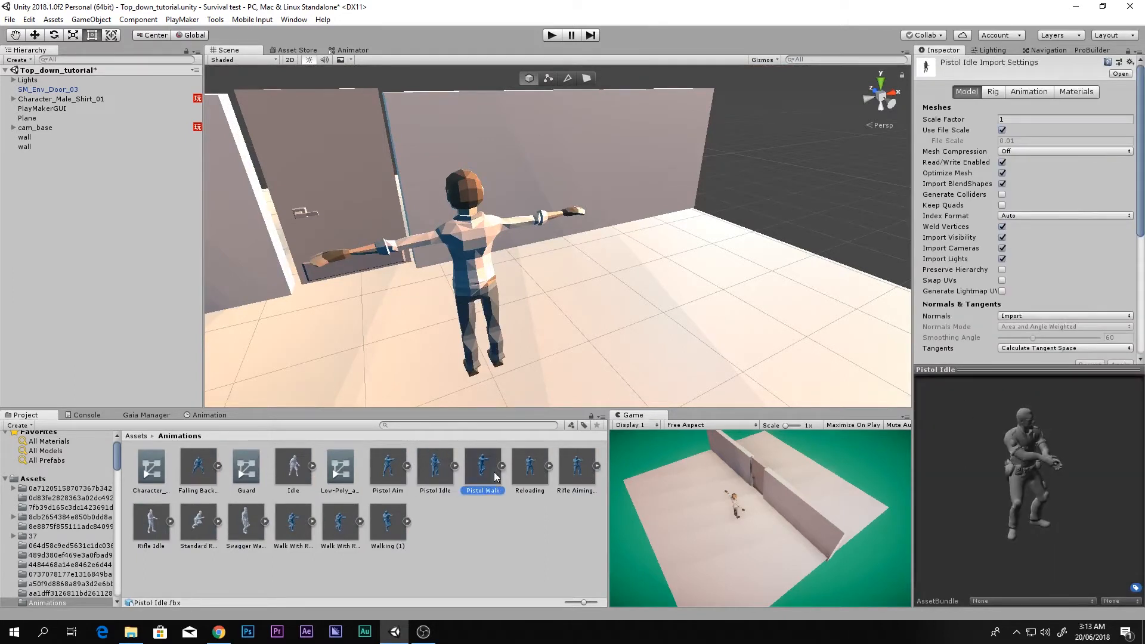
{"action": "left_click", "coordinate": [1027, 92]}
{"action": "left_click", "coordinate": [931, 384]}
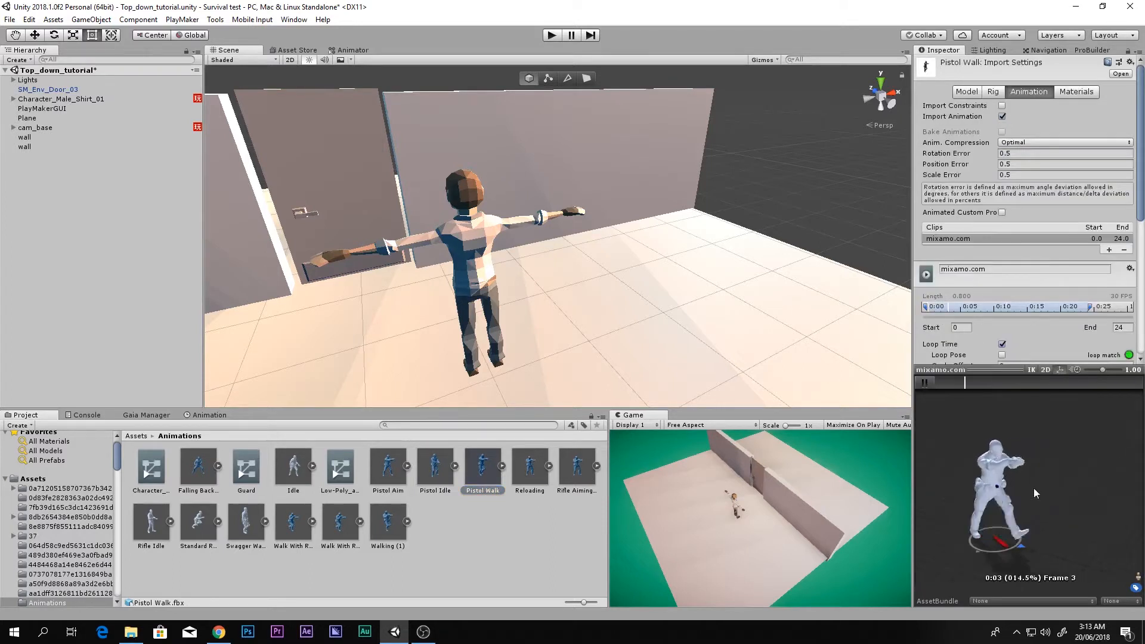
Step: Play the preview of the equip clip in Pistol Aim and look through its clip settings
{"action": "left_click", "coordinate": [398, 468]}
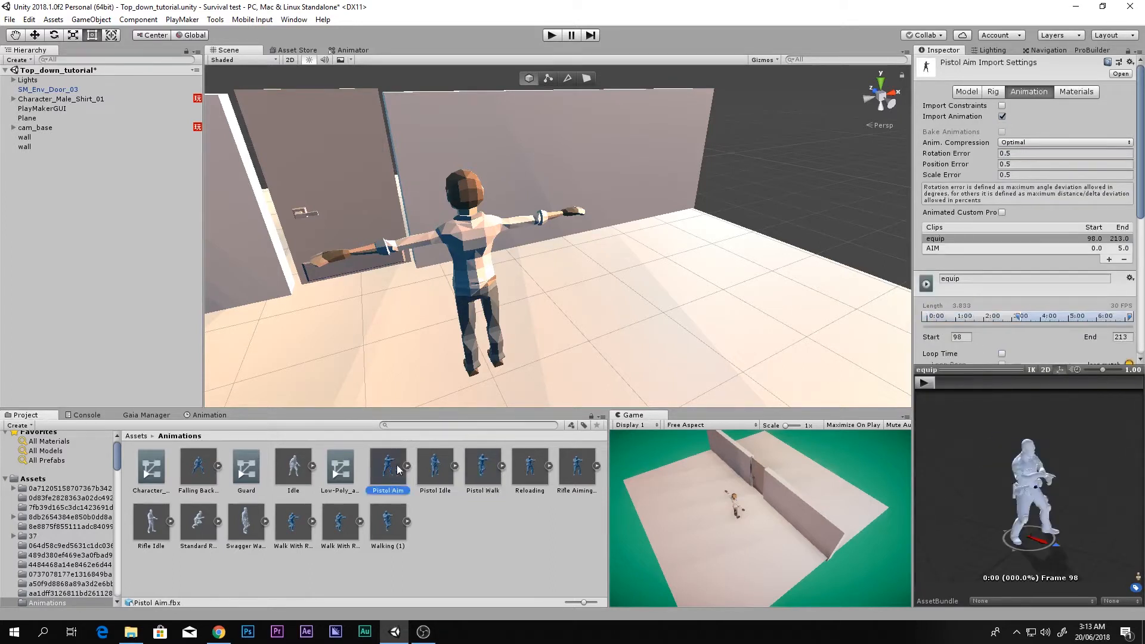
{"action": "middle_click_drag", "start_coordinate": [1071, 497], "coordinate": [1021, 481]}
{"action": "left_click", "coordinate": [926, 383]}
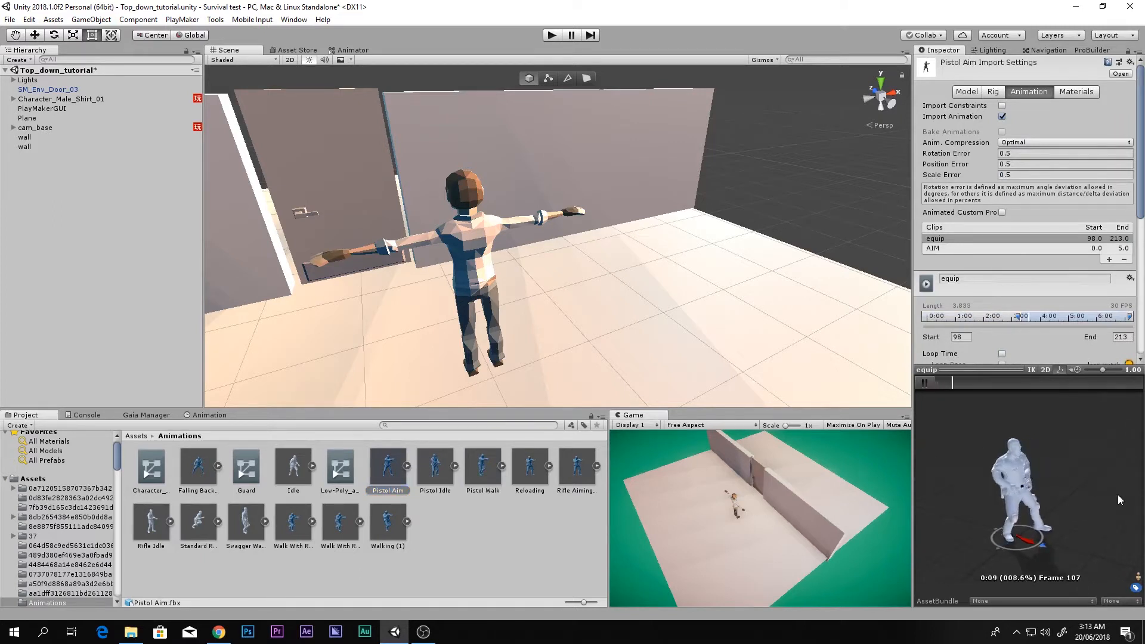
{"action": "scroll", "coordinate": [953, 339], "scroll_direction": "down", "scroll_amount": 3}
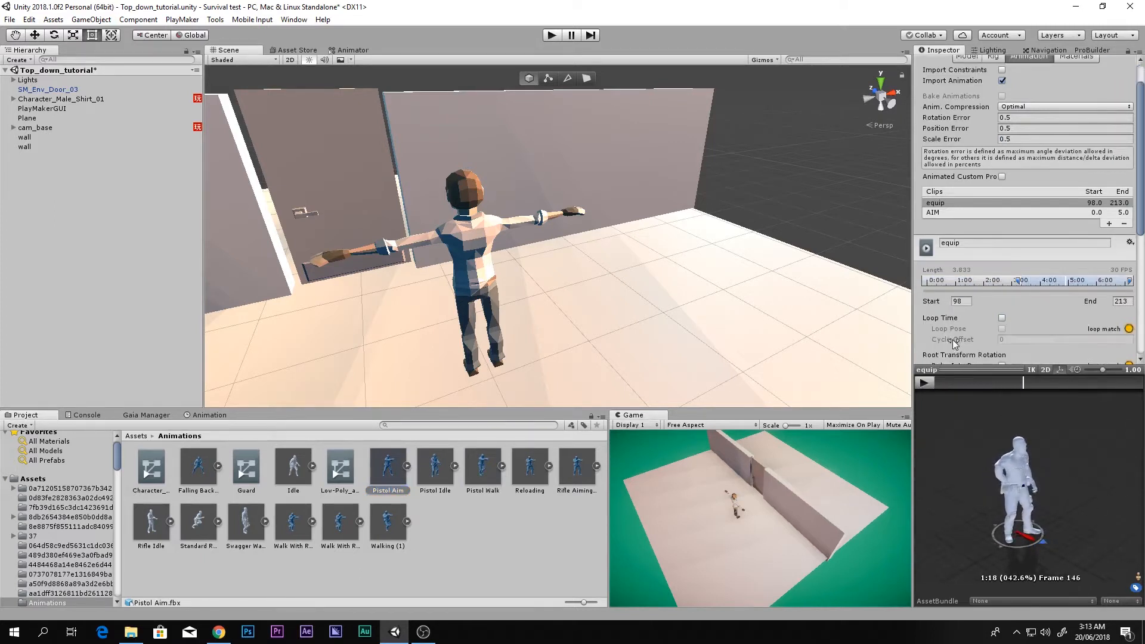
Step: Expand the Pistol Aim asset, preview its AIM clip from the front, and collapse the asset again
{"action": "left_click", "coordinate": [407, 466]}
{"action": "scroll", "coordinate": [406, 475], "scroll_direction": "down", "scroll_amount": 2}
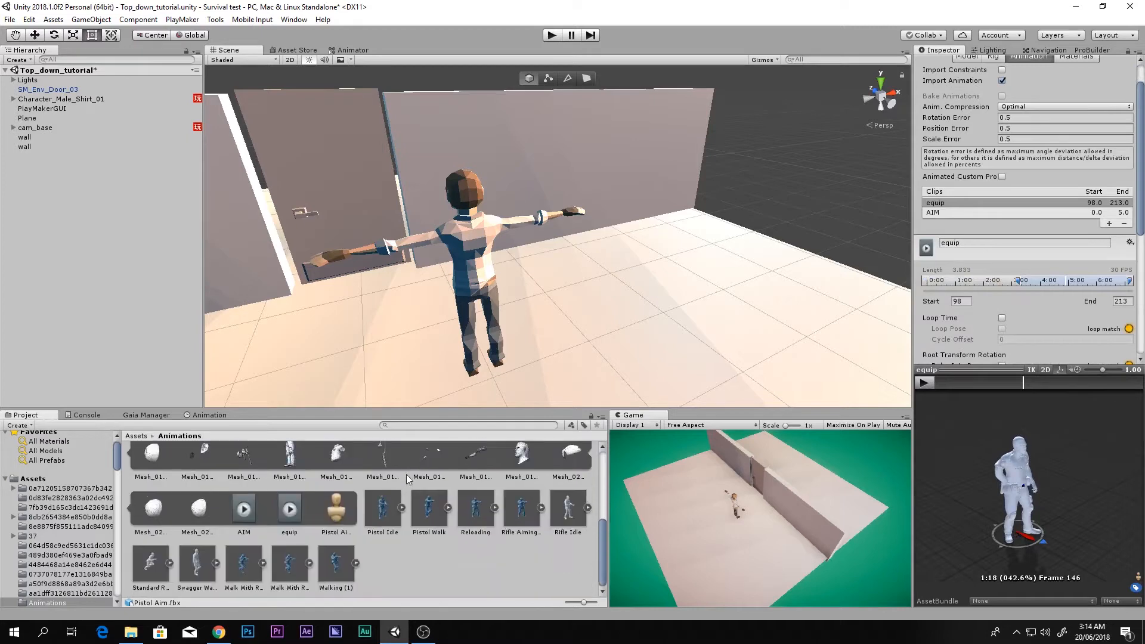
{"action": "left_click", "coordinate": [244, 509]}
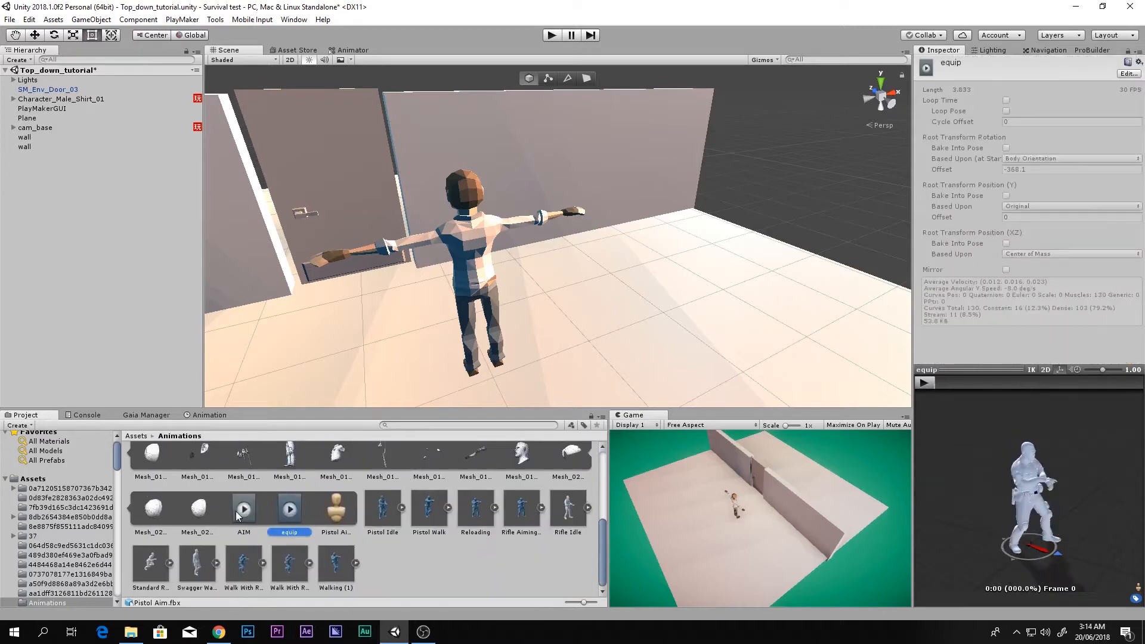
{"action": "left_click", "coordinate": [924, 384]}
{"action": "left_click", "coordinate": [925, 384]}
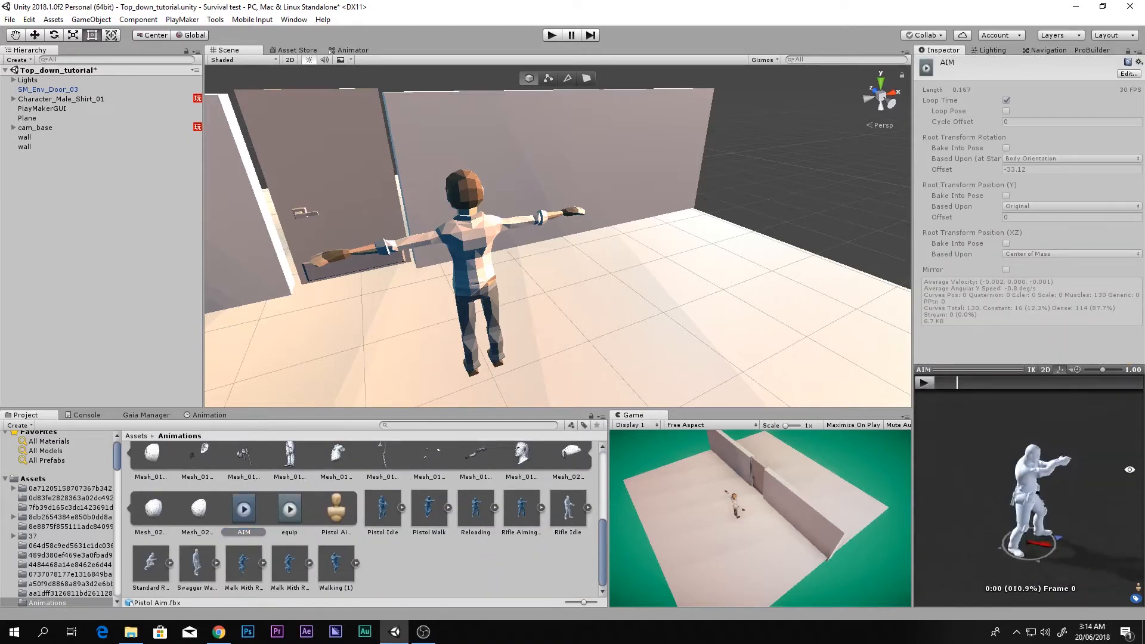
{"action": "scroll", "coordinate": [416, 504], "scroll_direction": "up", "scroll_amount": 3}
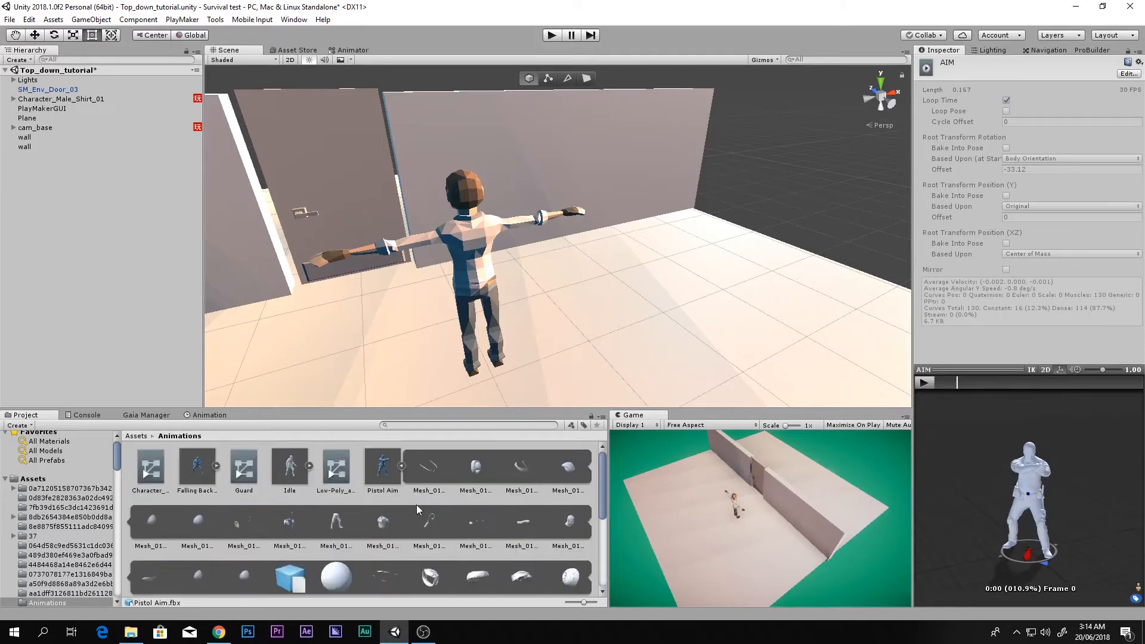
{"action": "left_click", "coordinate": [402, 467]}
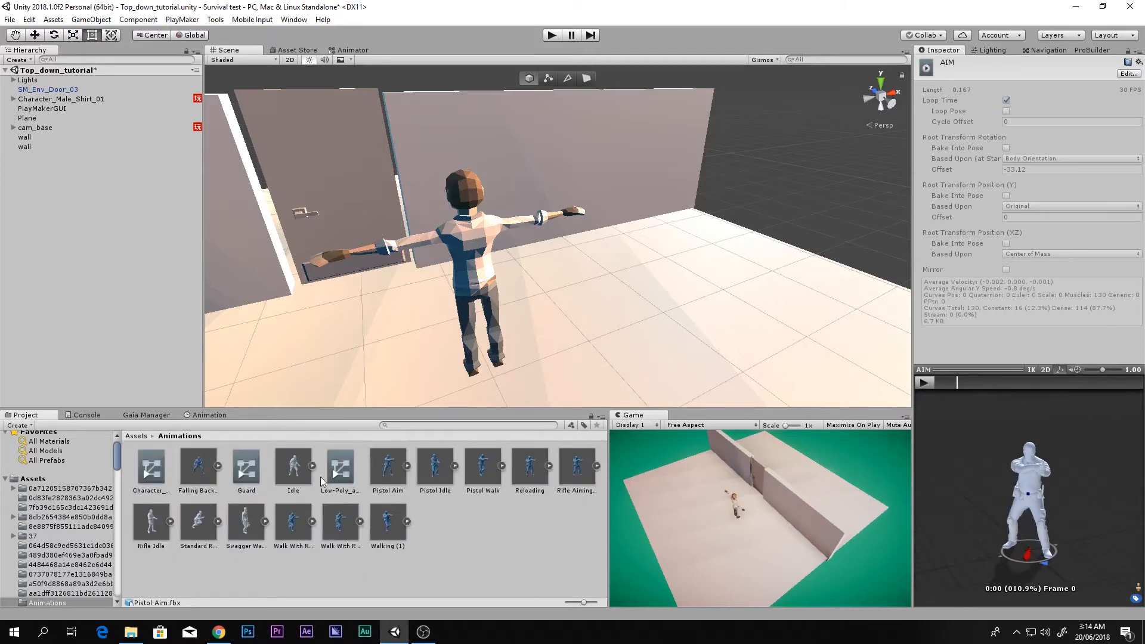
Step: Open the Character_anim controller and look over its Idle, walk and run states
{"action": "right_click", "coordinate": [486, 531]}
{"action": "left_click", "coordinate": [423, 537]}
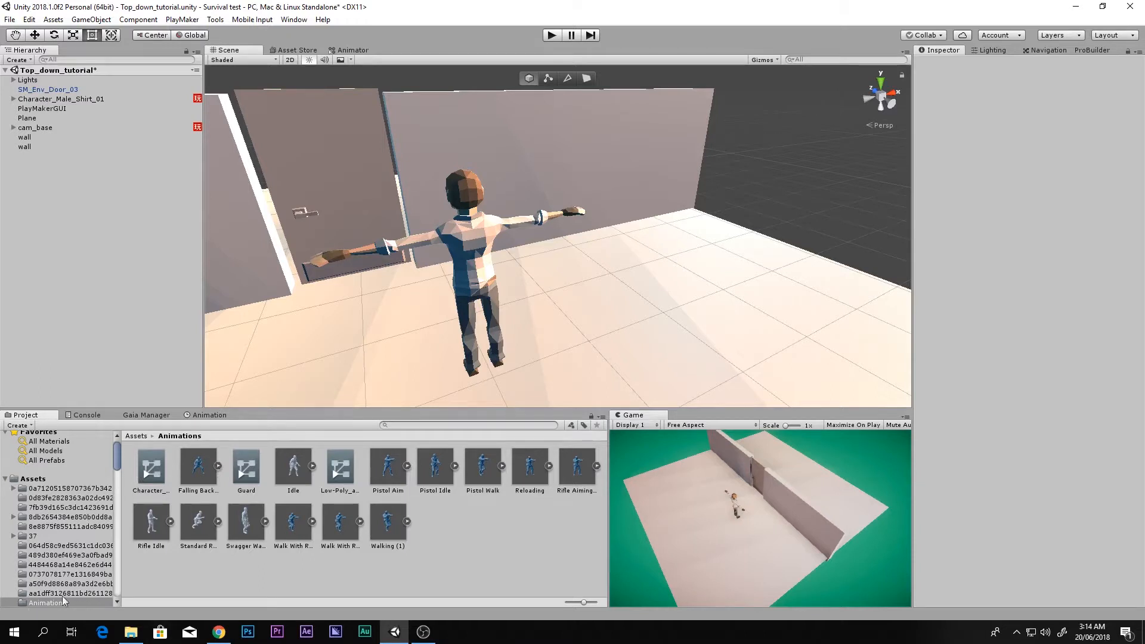
{"action": "scroll", "coordinate": [57, 579], "scroll_direction": "down", "scroll_amount": 3}
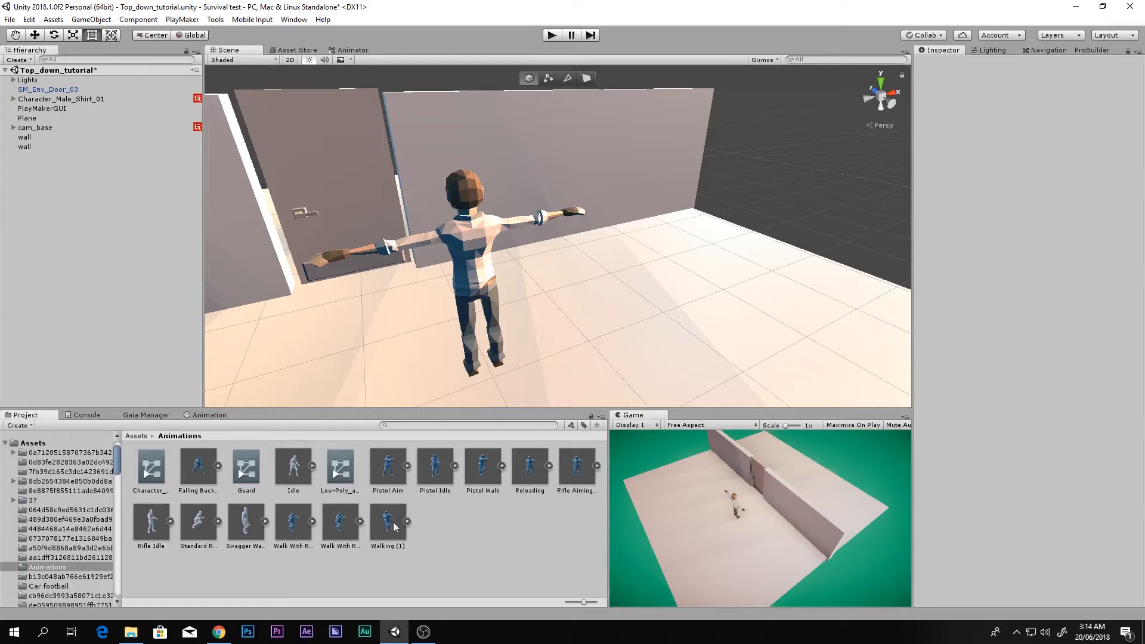
{"action": "double_click", "coordinate": [152, 475]}
{"action": "scroll", "coordinate": [672, 238], "scroll_direction": "up", "scroll_amount": 5}
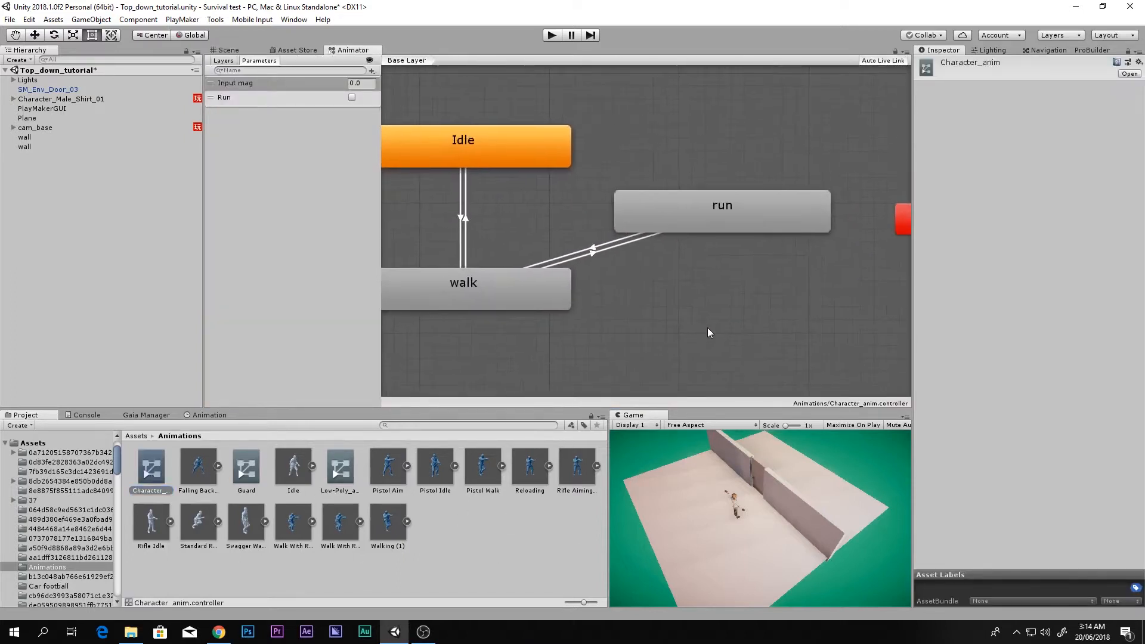
{"action": "scroll", "coordinate": [649, 317], "scroll_direction": "down", "scroll_amount": 2}
{"action": "scroll", "coordinate": [671, 232], "scroll_direction": "down", "scroll_amount": 2}
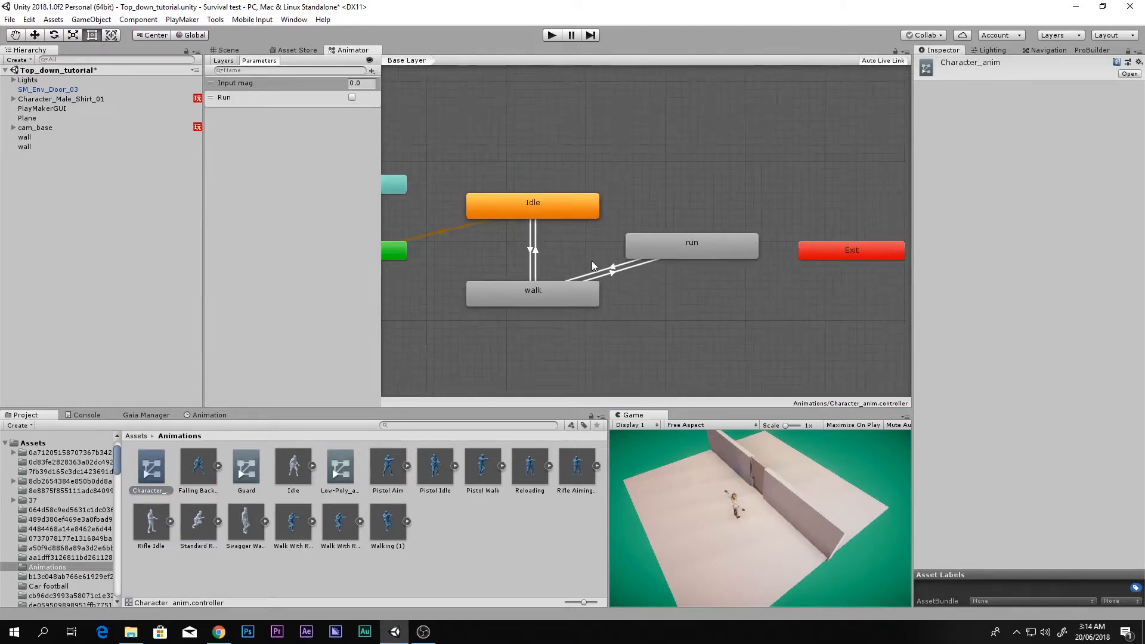
{"action": "scroll", "coordinate": [592, 260], "scroll_direction": "up", "scroll_amount": 1}
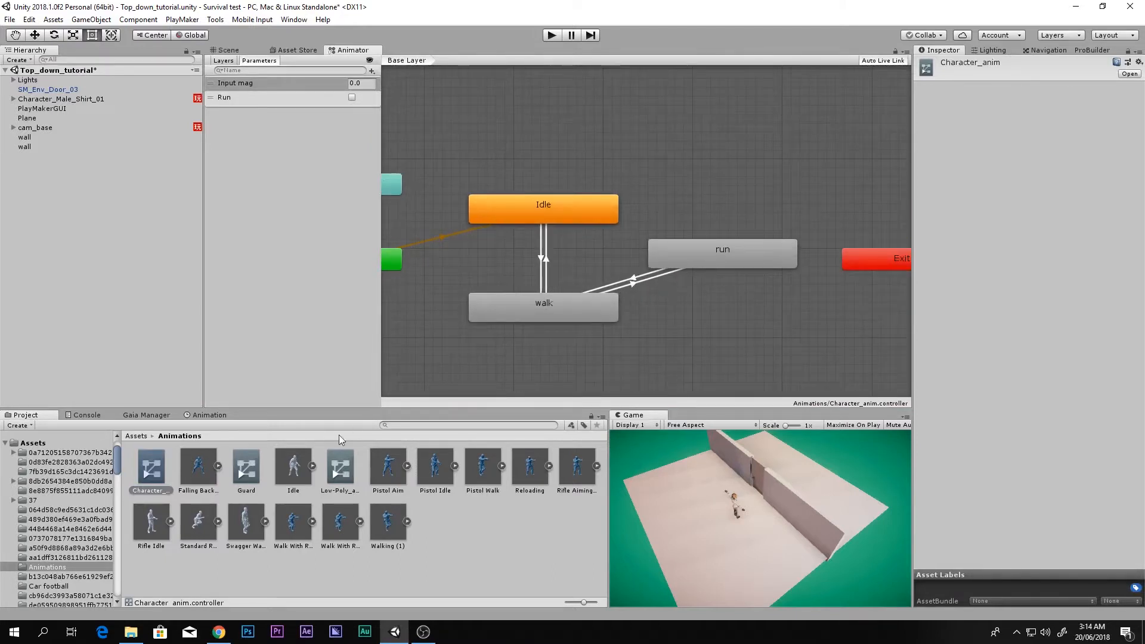
Step: Examine the state graph of the Low-Poly_anim controller and compare it with Character_anim
{"action": "left_click", "coordinate": [340, 468]}
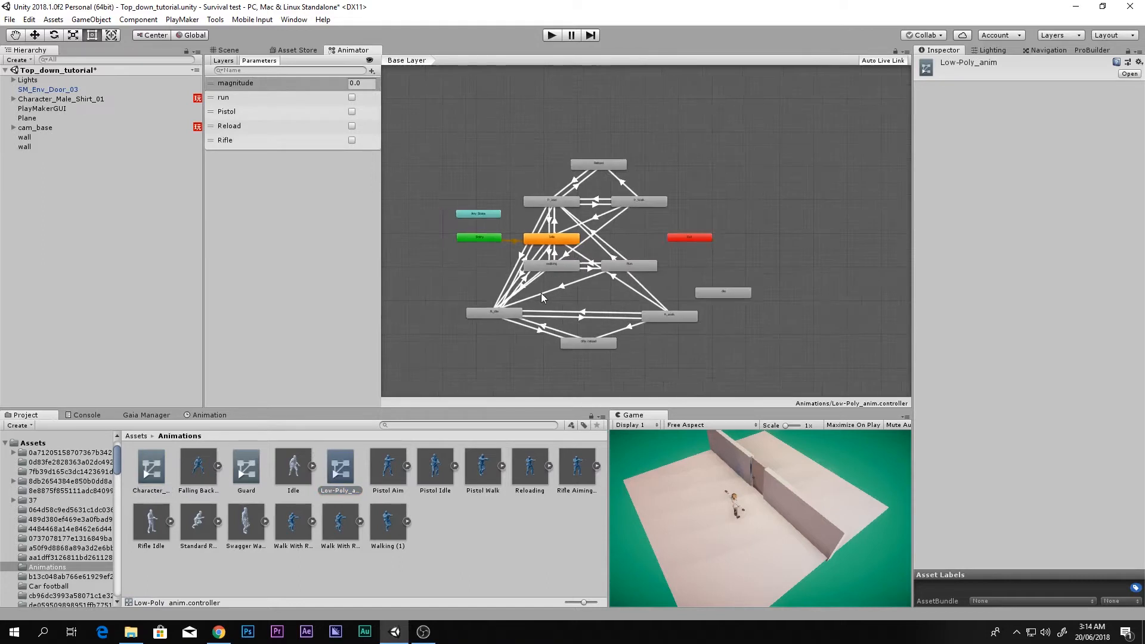
{"action": "scroll", "coordinate": [542, 293], "scroll_direction": "up", "scroll_amount": 3}
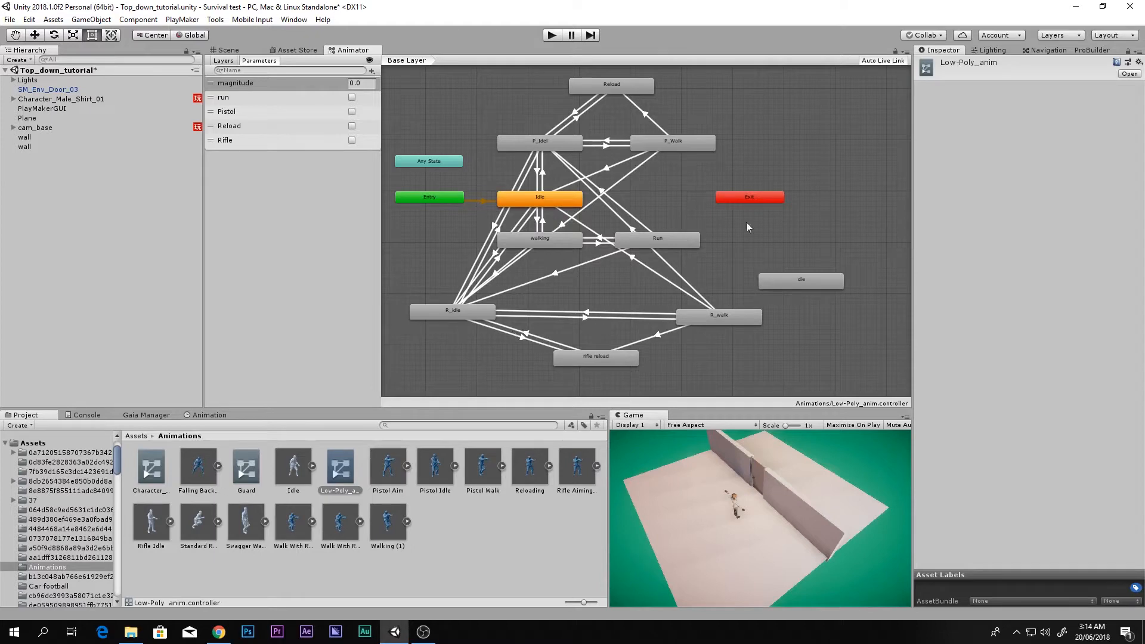
{"action": "left_click", "coordinate": [152, 473]}
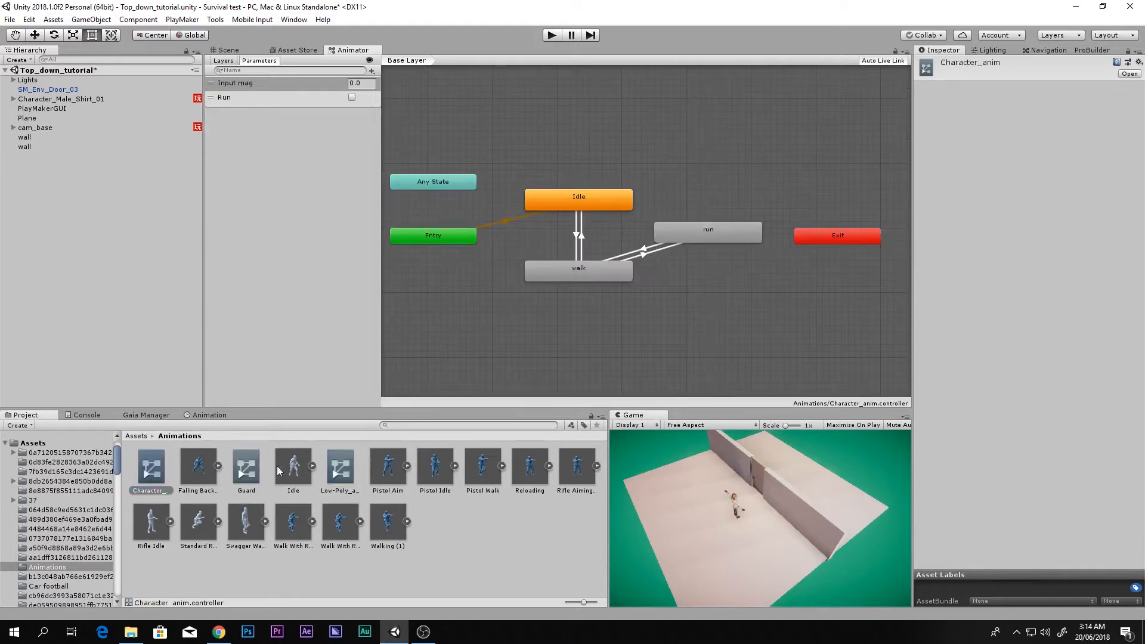
{"action": "left_click", "coordinate": [340, 480]}
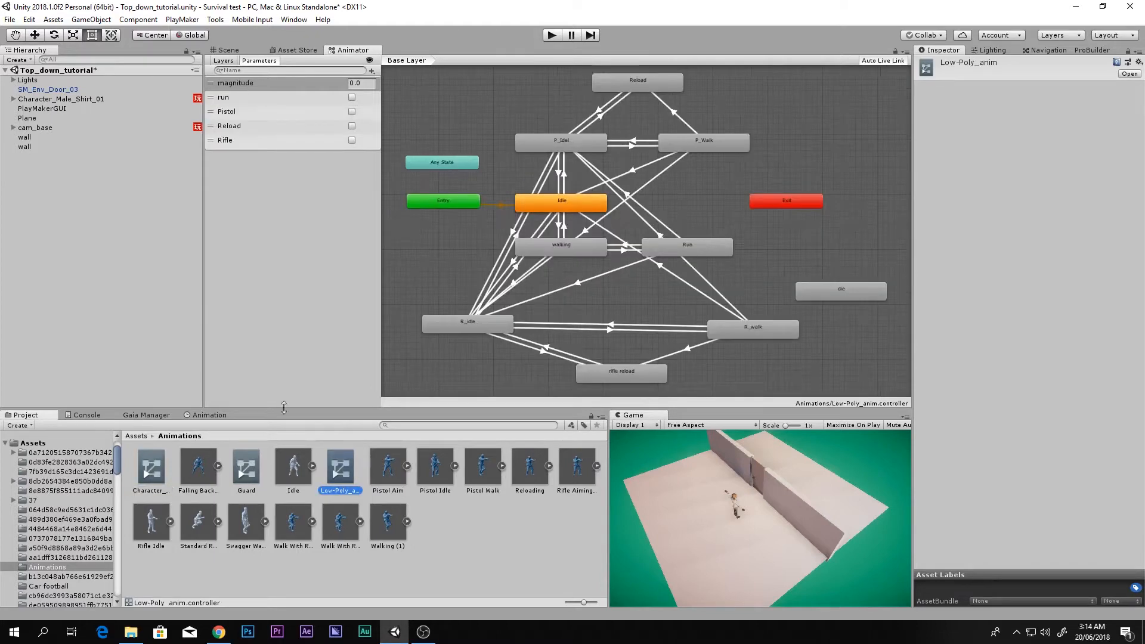
Step: Return to the Character_anim graph and move the run state level with the walk state
{"action": "left_click", "coordinate": [160, 464]}
{"action": "scroll", "coordinate": [727, 234], "scroll_direction": "up", "scroll_amount": 4}
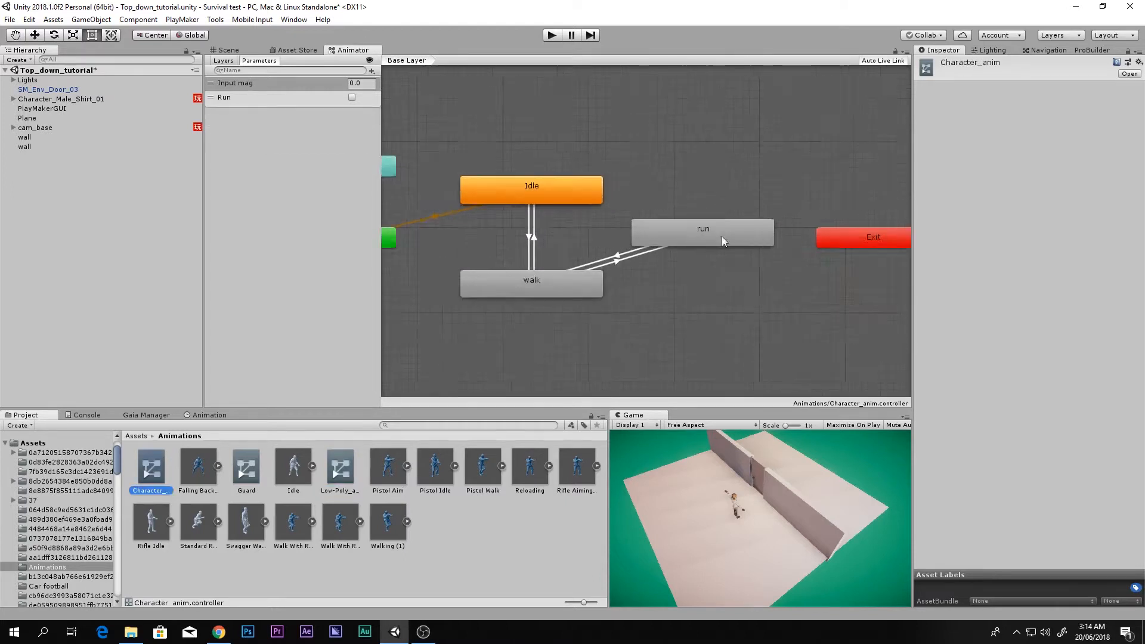
{"action": "scroll", "coordinate": [769, 268], "scroll_direction": "down", "scroll_amount": 2}
{"action": "scroll", "coordinate": [768, 269], "scroll_direction": "down", "scroll_amount": 3}
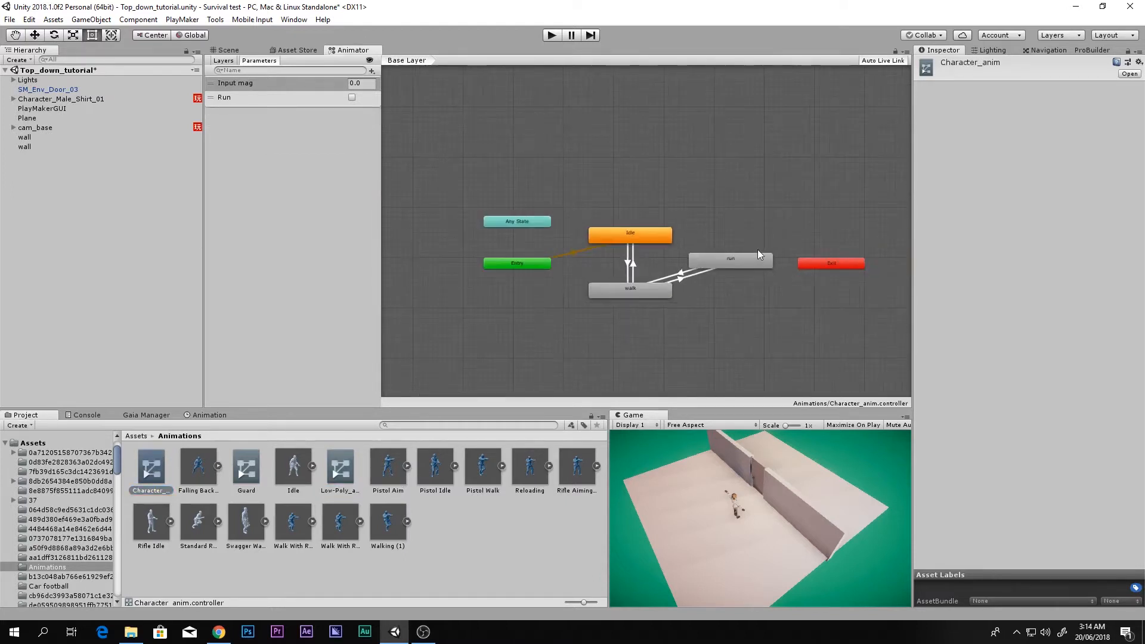
{"action": "left_click_drag", "start_coordinate": [740, 262], "coordinate": [762, 292]}
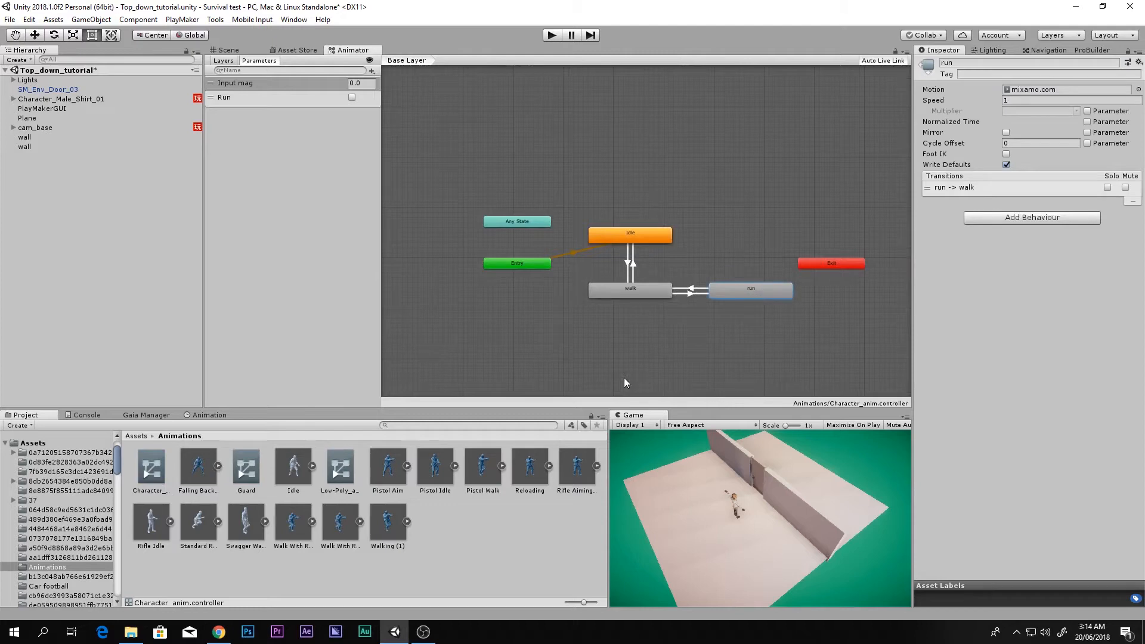
Step: Add the AIM clip from Pistol Aim to the graph as a state above Idle, and collapse the asset again
{"action": "left_click", "coordinate": [405, 465]}
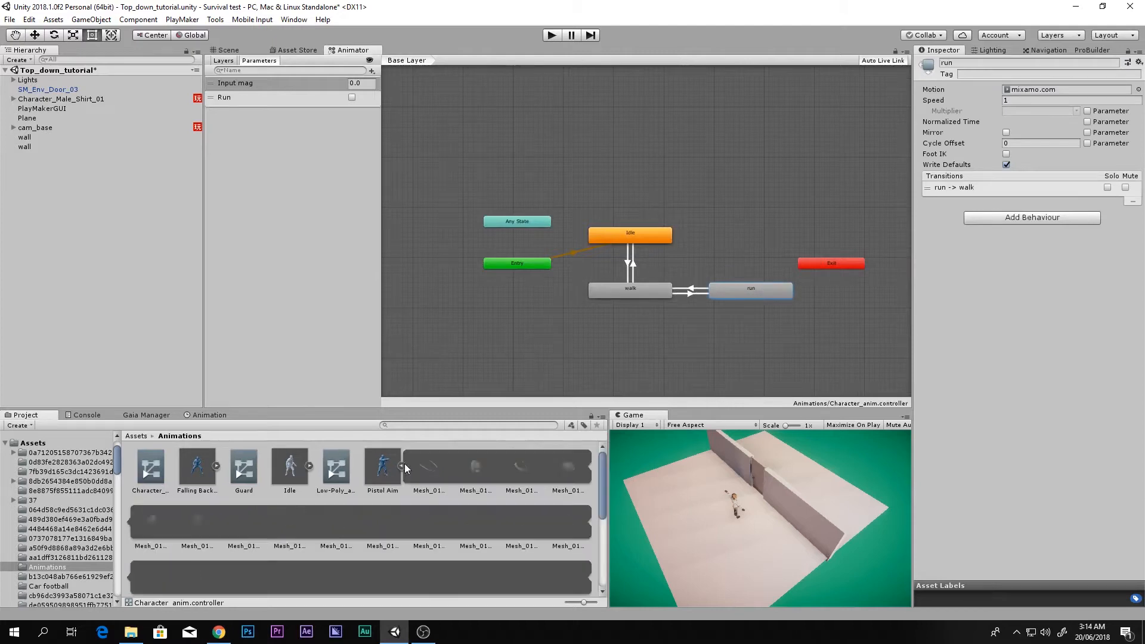
{"action": "scroll", "coordinate": [403, 466], "scroll_direction": "down", "scroll_amount": 3}
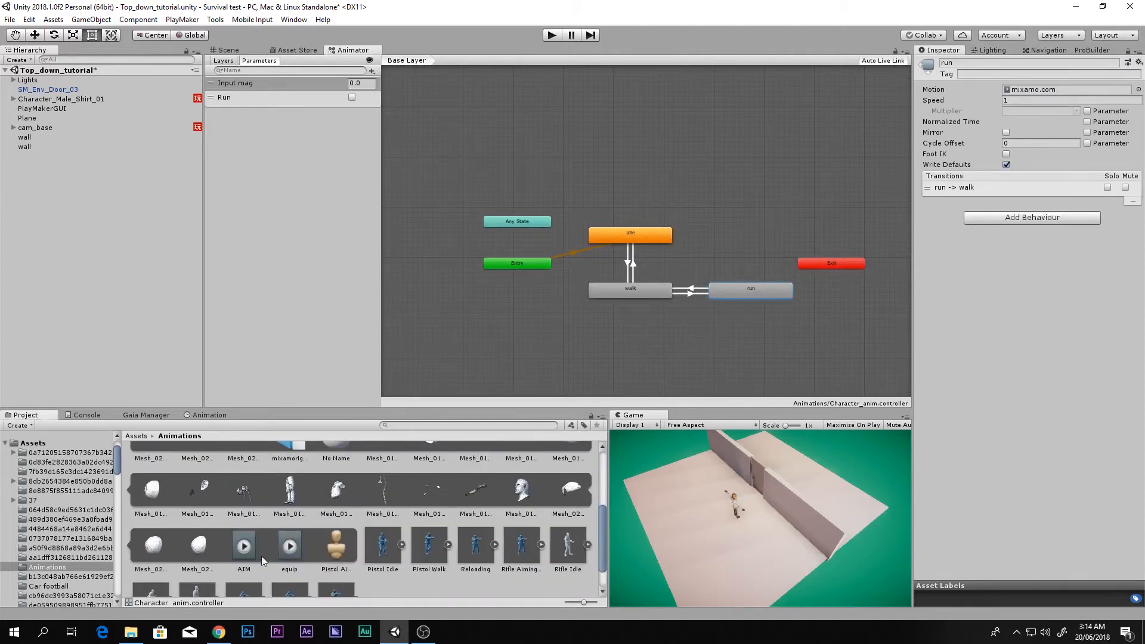
{"action": "left_click_drag", "start_coordinate": [542, 121], "coordinate": [552, 132]}
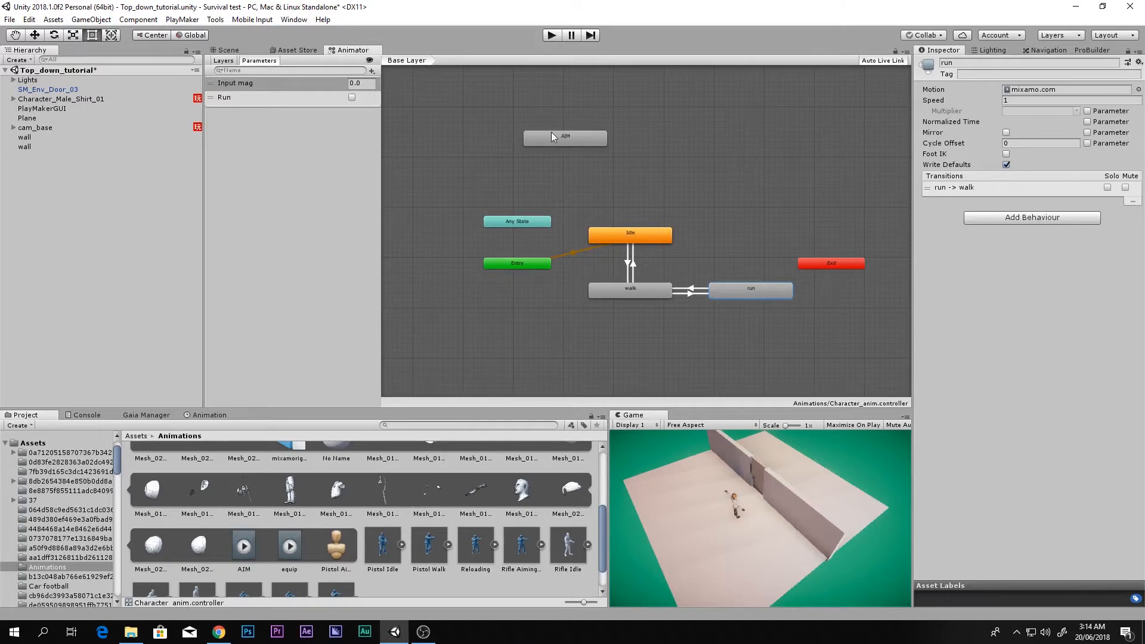
{"action": "key", "text": "f"}
{"action": "scroll", "coordinate": [614, 202], "scroll_direction": "down", "scroll_amount": 5}
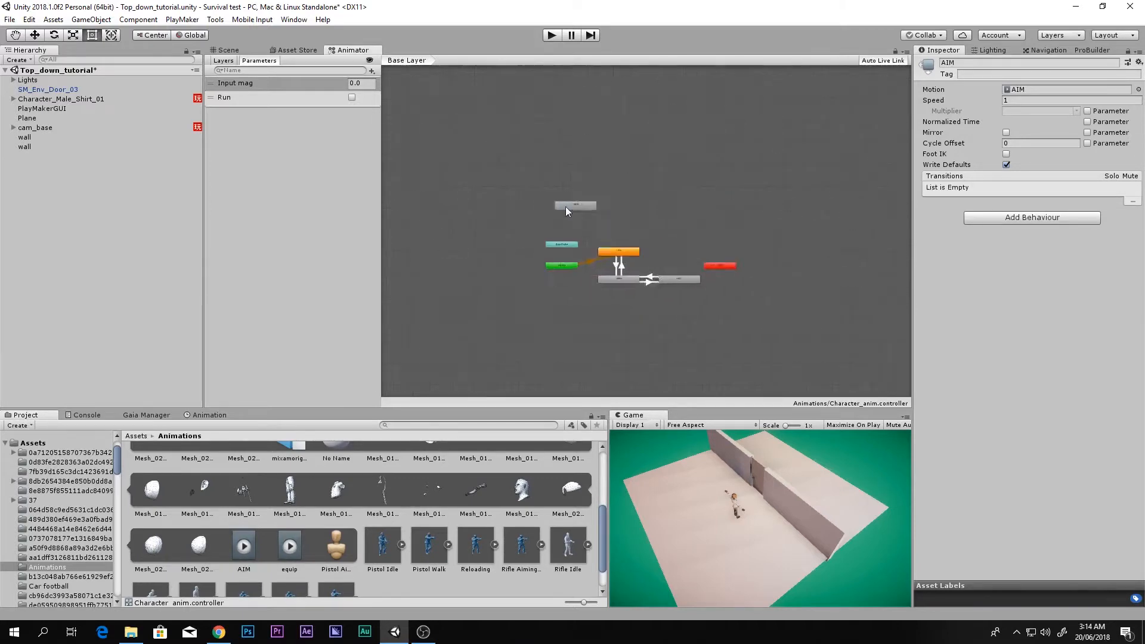
{"action": "scroll", "coordinate": [474, 186], "scroll_direction": "up", "scroll_amount": 3}
{"action": "scroll", "coordinate": [471, 174], "scroll_direction": "down", "scroll_amount": 2}
{"action": "left_click_drag", "start_coordinate": [485, 182], "coordinate": [552, 207]}
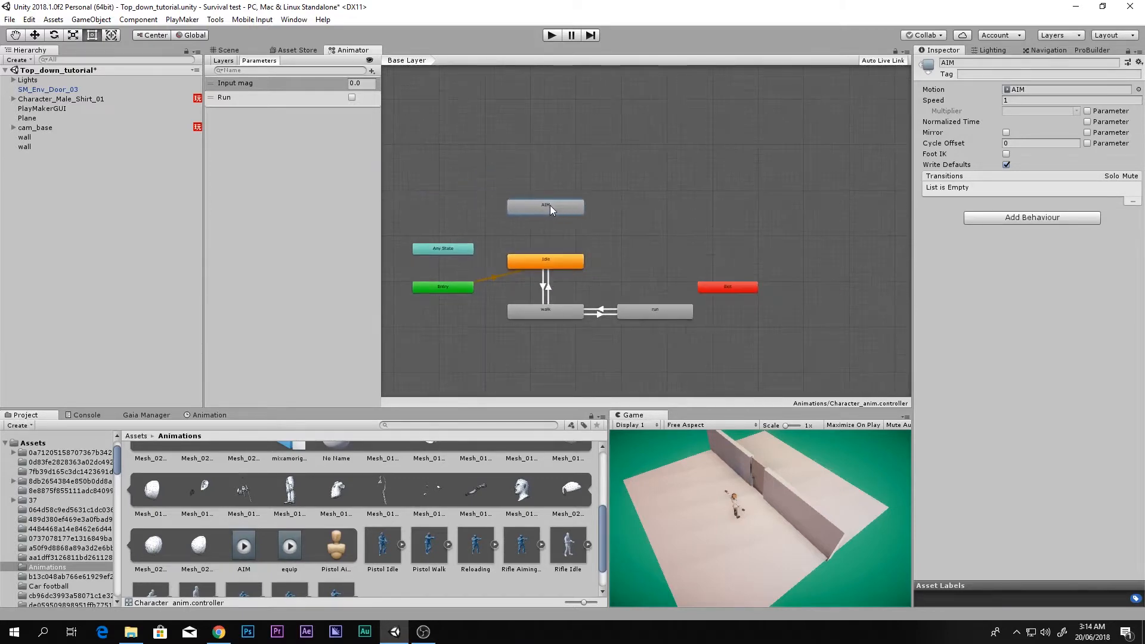
{"action": "scroll", "coordinate": [388, 469], "scroll_direction": "up", "scroll_amount": 4}
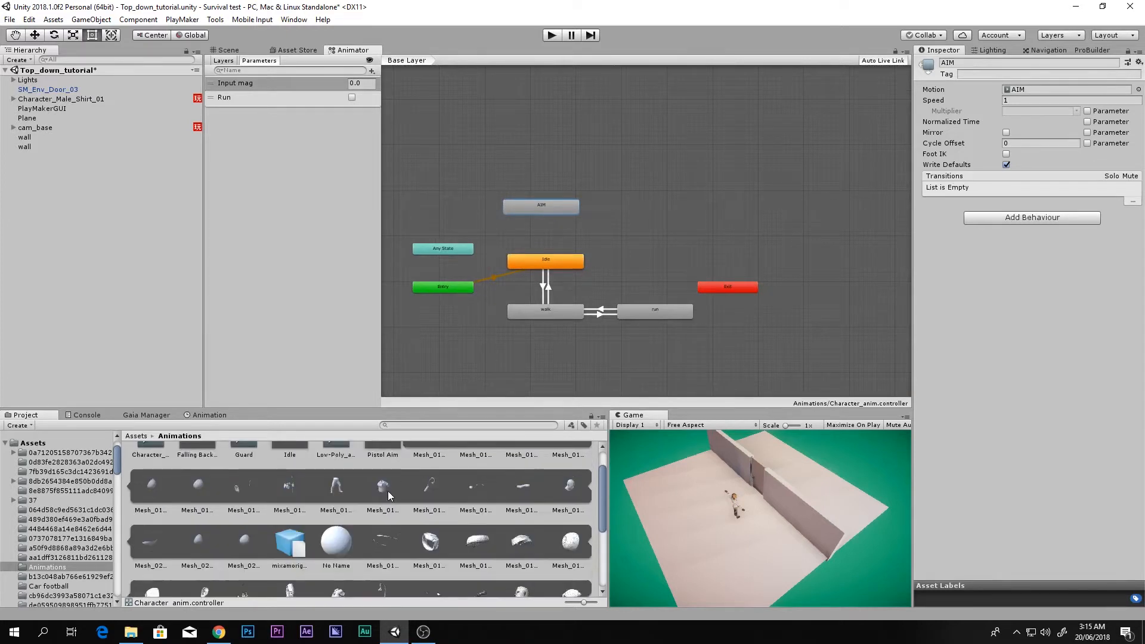
{"action": "left_click", "coordinate": [402, 466]}
{"action": "left_click", "coordinate": [449, 528]}
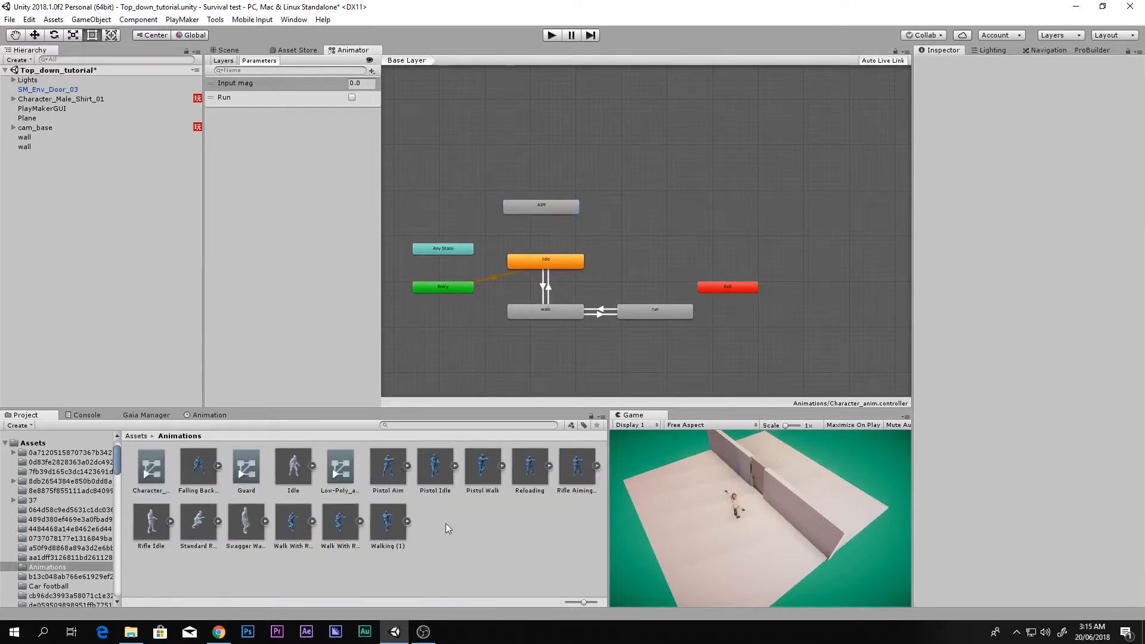
Step: Align the AIM state above Idle and rename it P_idle
{"action": "left_click_drag", "start_coordinate": [530, 204], "coordinate": [535, 205]}
{"action": "left_click", "coordinate": [962, 64]}
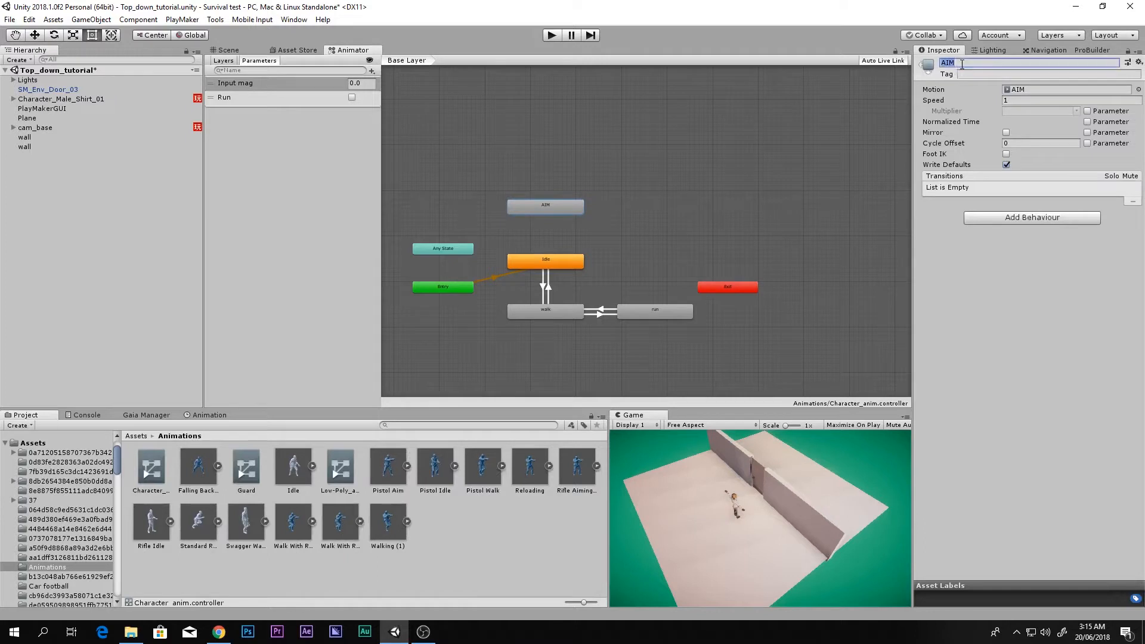
{"action": "type", "text": "P_idle"}
Step: Add the Pistol Walk animation as a state beside P_idle and rename it P_walk
{"action": "left_click_drag", "start_coordinate": [488, 465], "coordinate": [654, 212]}
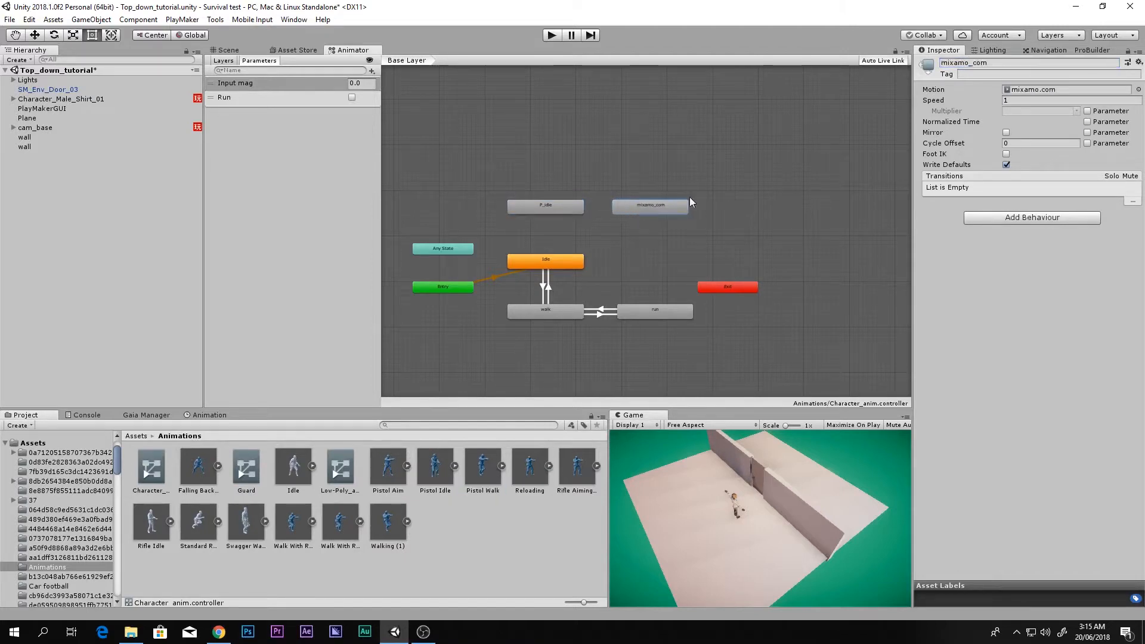
{"action": "left_click", "coordinate": [998, 63]}
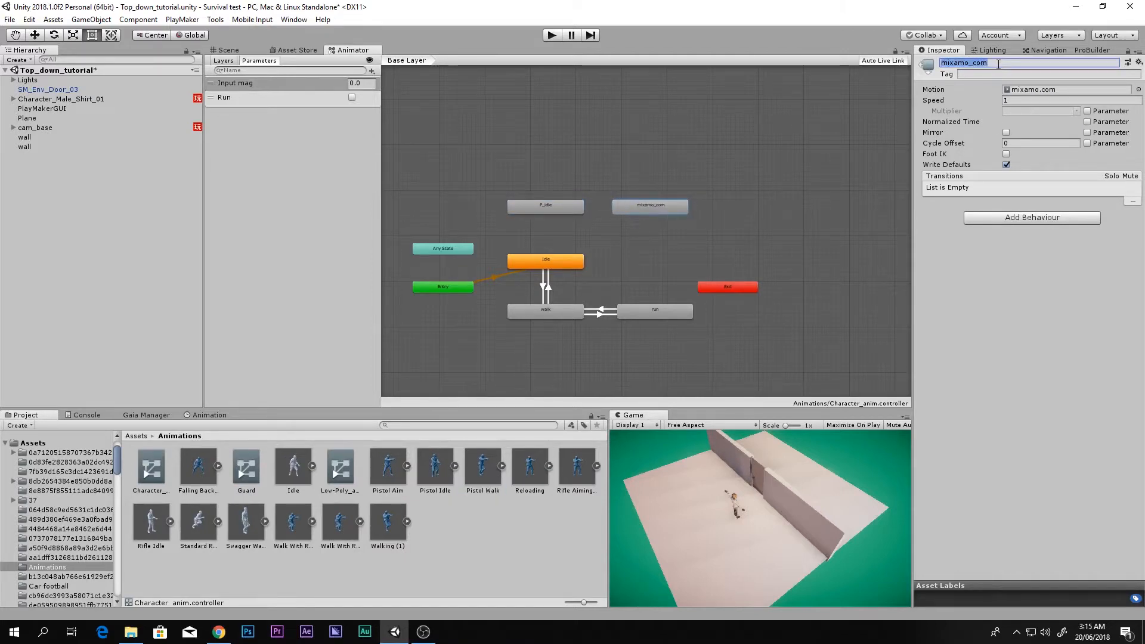
{"action": "type", "text": "w"}
{"action": "type", "text": "P"}
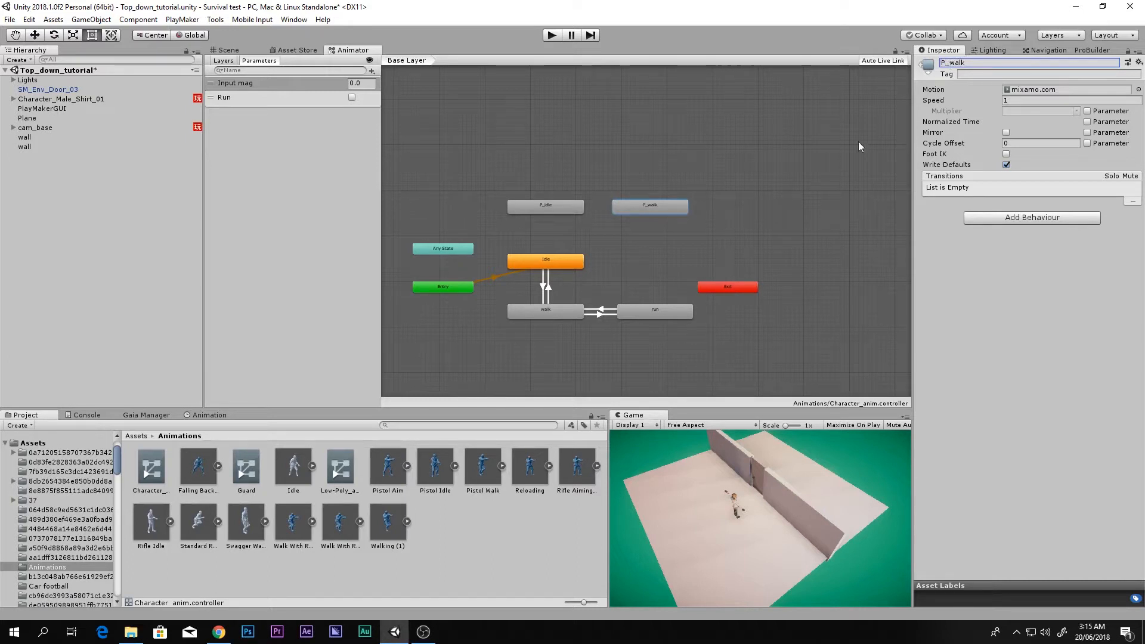
{"action": "scroll", "coordinate": [649, 220], "scroll_direction": "up", "scroll_amount": 3}
{"action": "left_click", "coordinate": [596, 189]}
{"action": "right_click", "coordinate": [599, 192]}
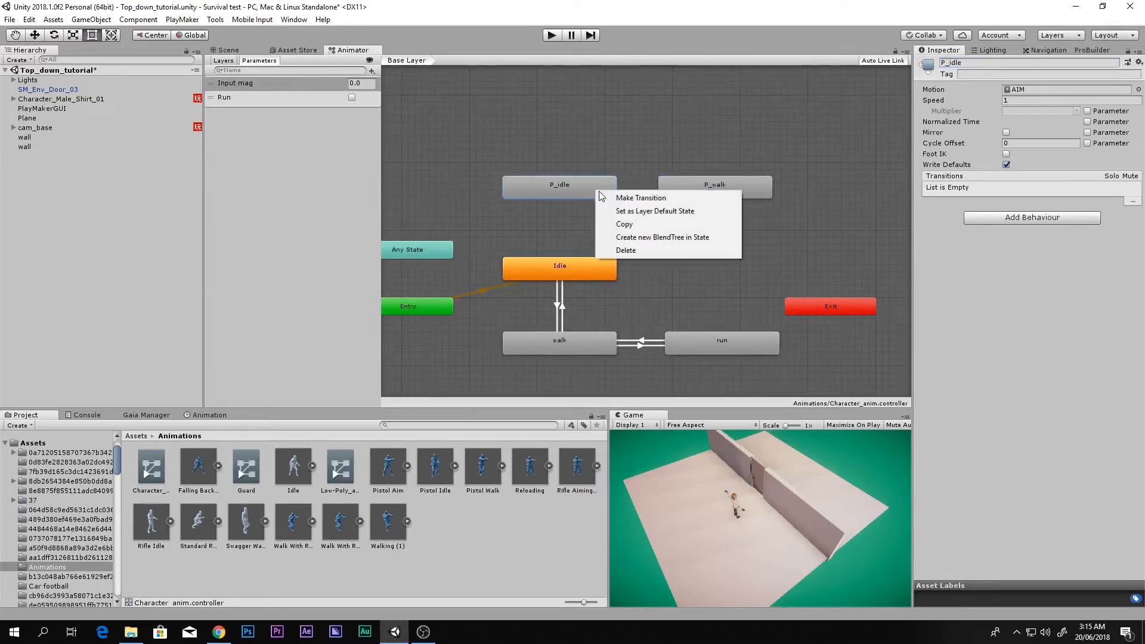
{"action": "left_click", "coordinate": [550, 349]}
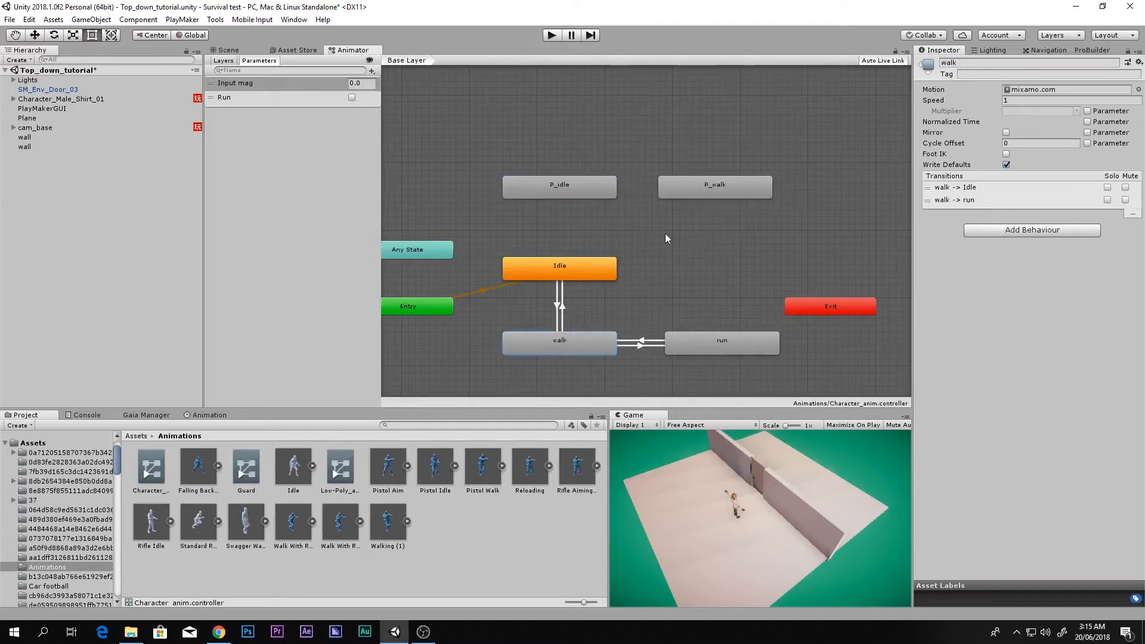
{"action": "right_click", "coordinate": [582, 189]}
{"action": "left_click", "coordinate": [603, 197]}
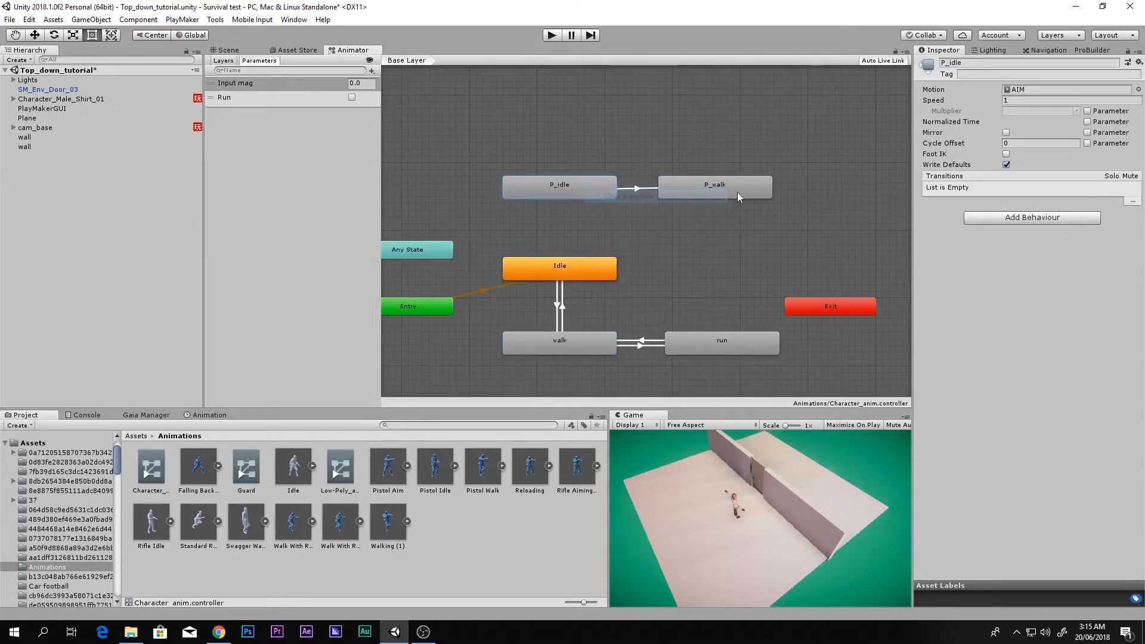
{"action": "left_click", "coordinate": [559, 270]}
{"action": "right_click", "coordinate": [531, 174]}
{"action": "left_click", "coordinate": [554, 276]}
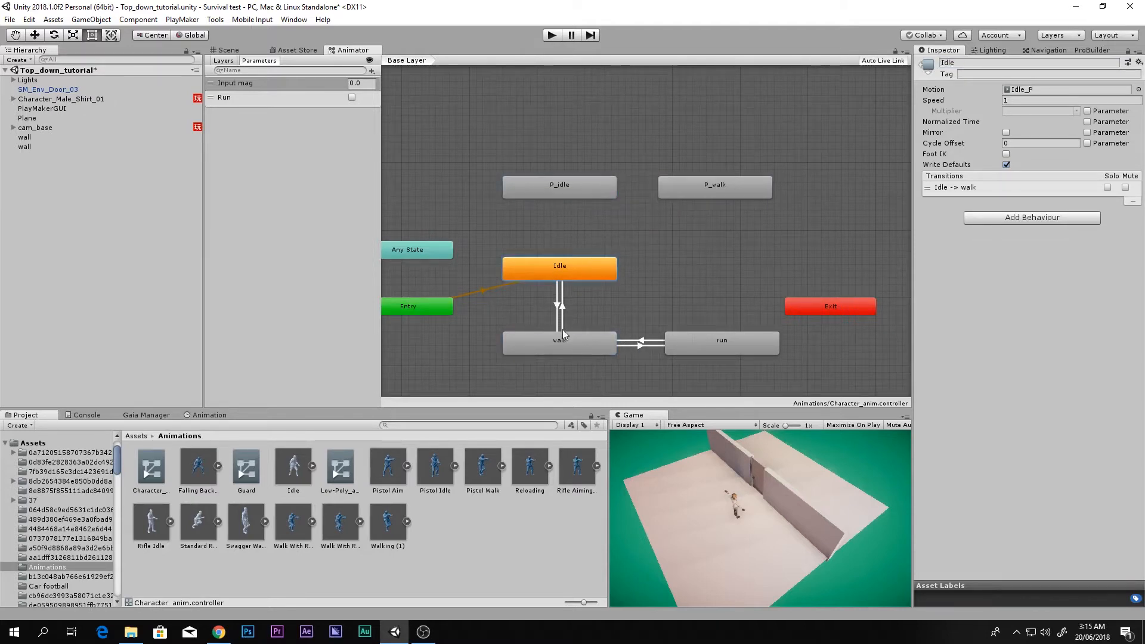
Step: Create transitions in both directions between the P_idle and P_walk states
{"action": "right_click", "coordinate": [567, 193]}
{"action": "left_click", "coordinate": [588, 201]}
{"action": "left_click", "coordinate": [695, 192]}
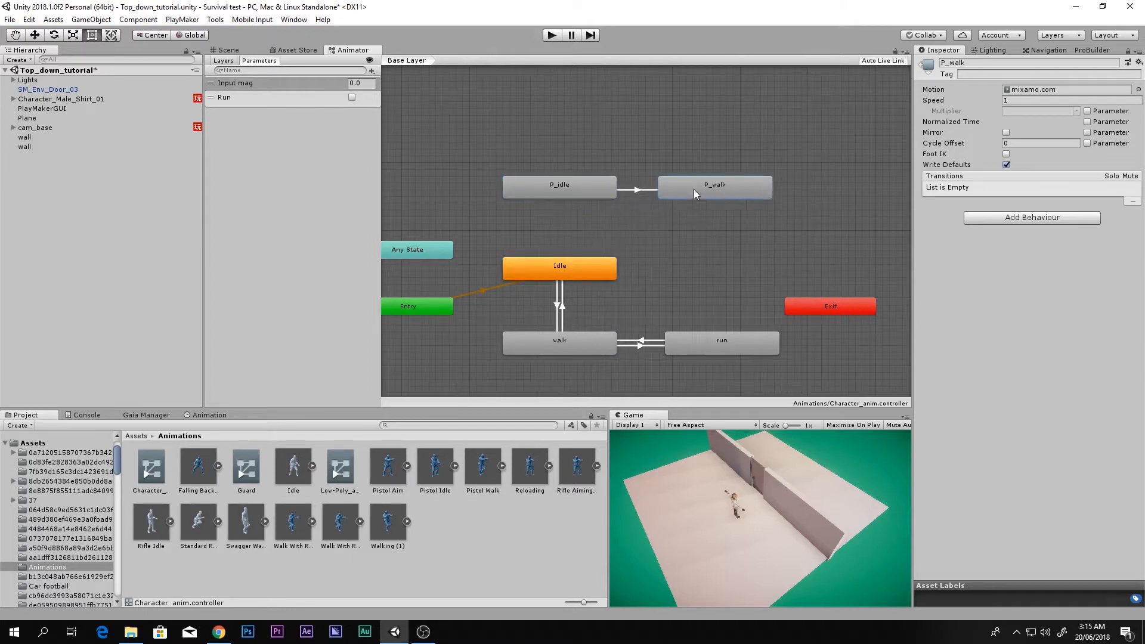
{"action": "right_click", "coordinate": [693, 189]}
{"action": "left_click", "coordinate": [719, 196]}
{"action": "left_click", "coordinate": [549, 194]}
Step: Disable Has Exit Time on both transitions between P_idle and P_walk
{"action": "left_click", "coordinate": [642, 191]}
{"action": "left_click", "coordinate": [1006, 157]}
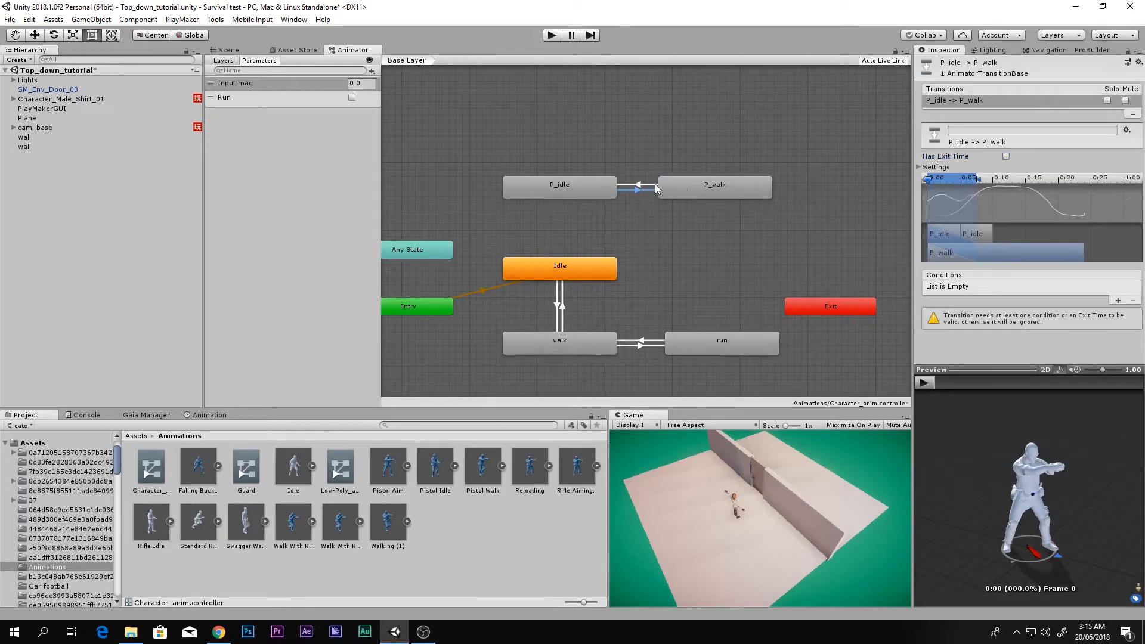
{"action": "left_click", "coordinate": [654, 185]}
{"action": "left_click", "coordinate": [1006, 157]}
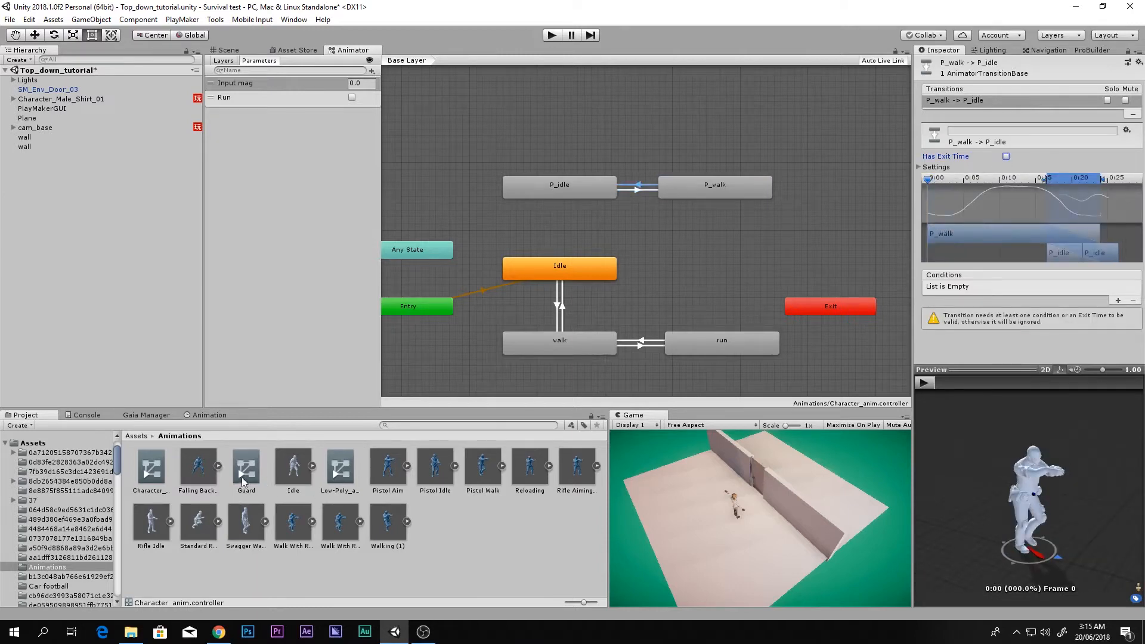
Step: Check the loop and root transform import settings of the Pistol Idle, Pistol Aim and Pistol Walk animations
{"action": "left_click", "coordinate": [435, 468]}
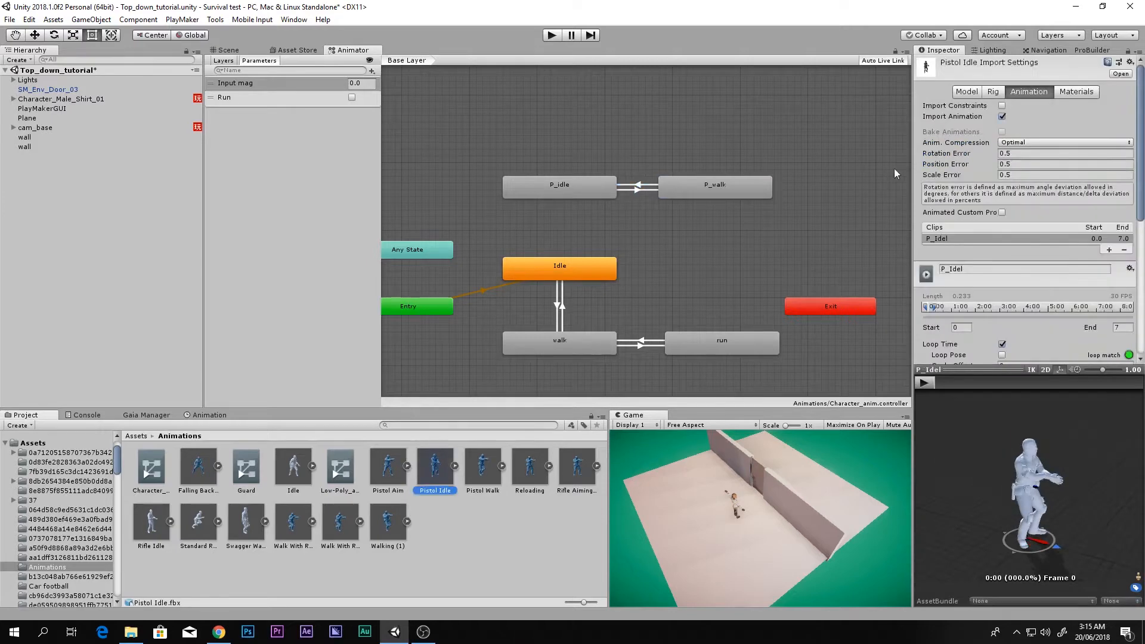
{"action": "left_click", "coordinate": [994, 91]}
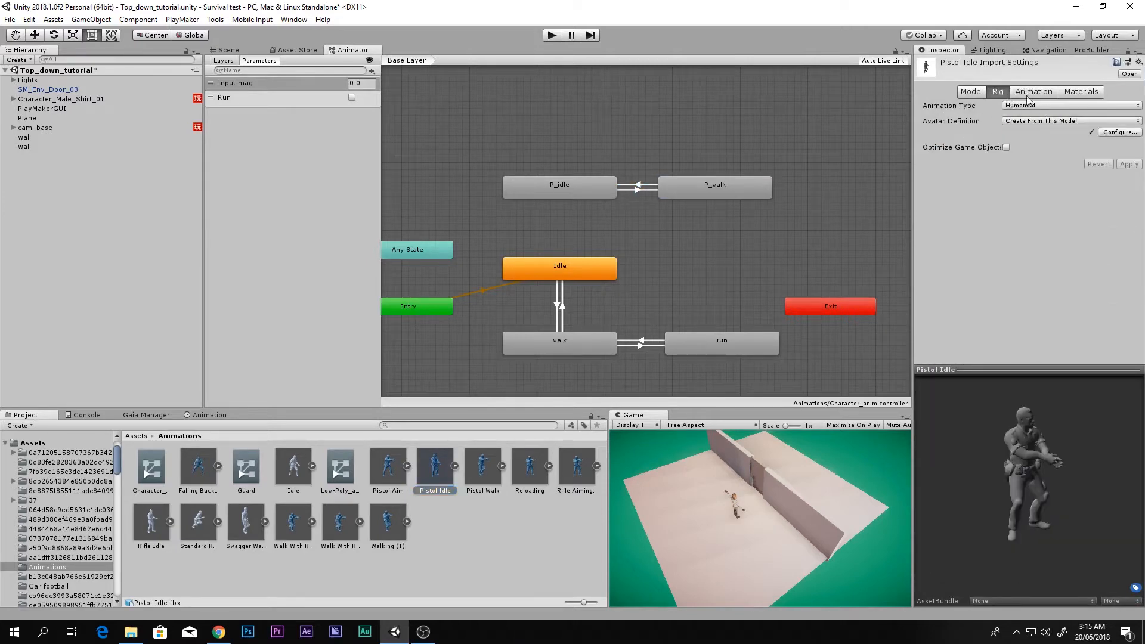
{"action": "left_click", "coordinate": [1029, 91]}
{"action": "scroll", "coordinate": [1034, 284], "scroll_direction": "down", "scroll_amount": 3}
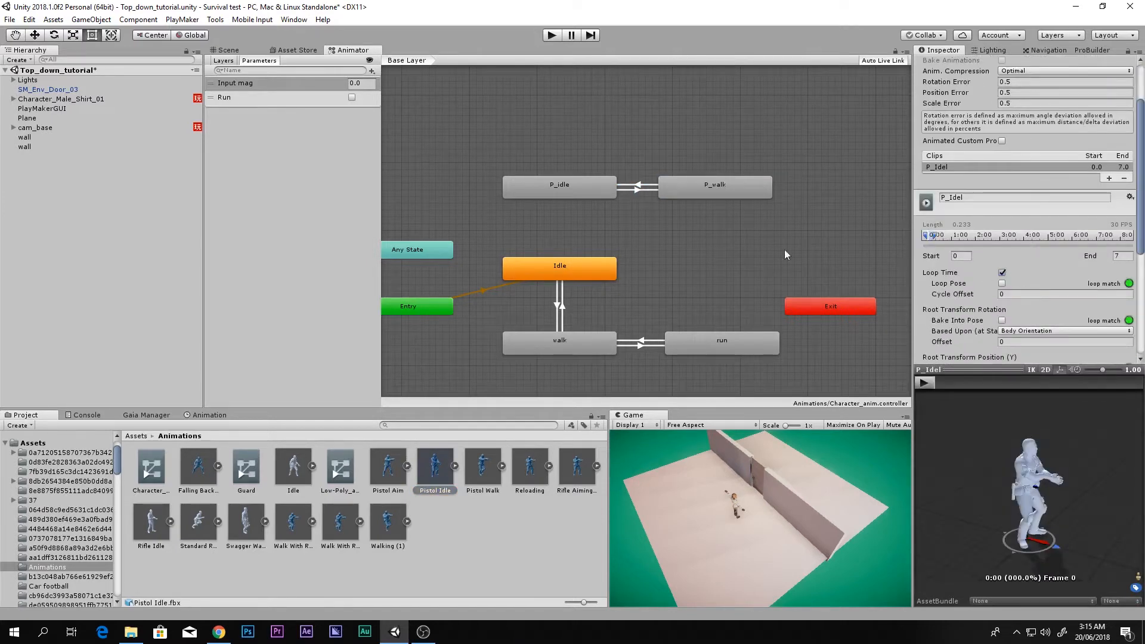
{"action": "key", "text": "Left"}
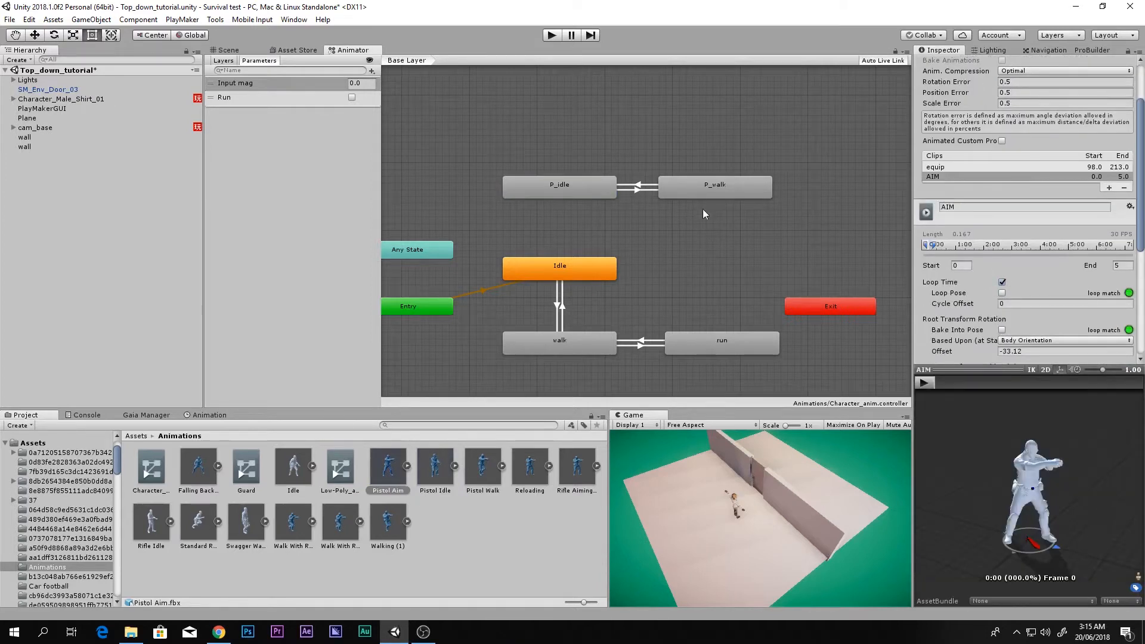
{"action": "double_click", "coordinate": [714, 192]}
{"action": "scroll", "coordinate": [990, 260], "scroll_direction": "down", "scroll_amount": 4}
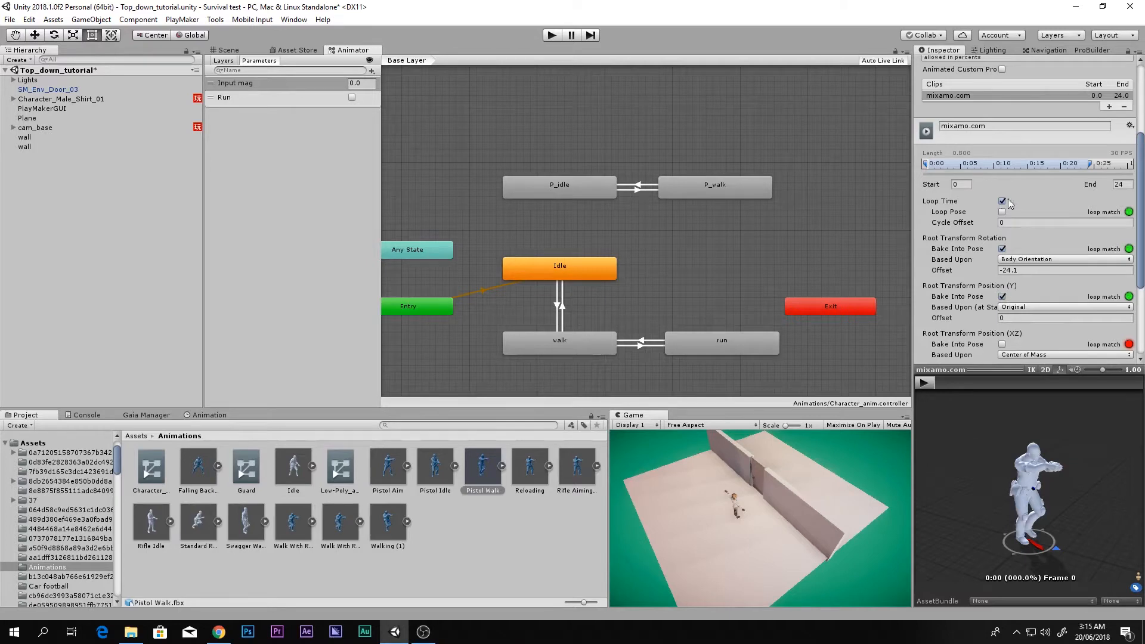
Step: Enable Bake Into Pose for root rotation and Y position on the Pistol Aim animation's AIM clip and apply the import settings
{"action": "left_click", "coordinate": [387, 469]}
{"action": "scroll", "coordinate": [1014, 239], "scroll_direction": "down", "scroll_amount": 4}
{"action": "left_click", "coordinate": [1002, 258]}
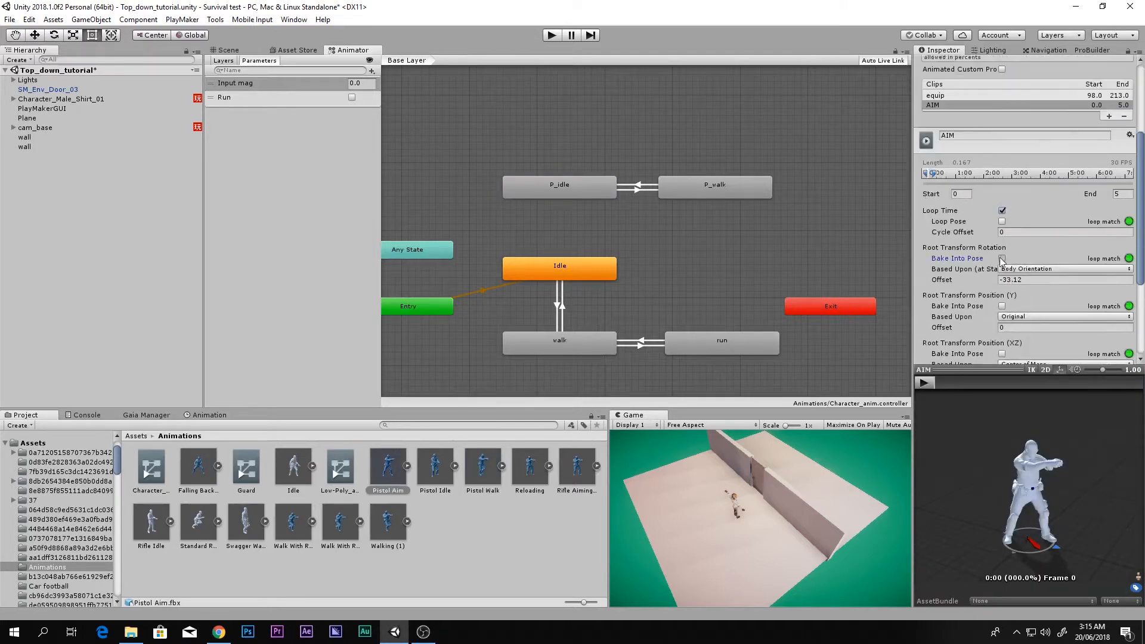
{"action": "left_click", "coordinate": [1003, 306]}
{"action": "scroll", "coordinate": [1014, 268], "scroll_direction": "down", "scroll_amount": 3}
{"action": "left_click", "coordinate": [791, 250]}
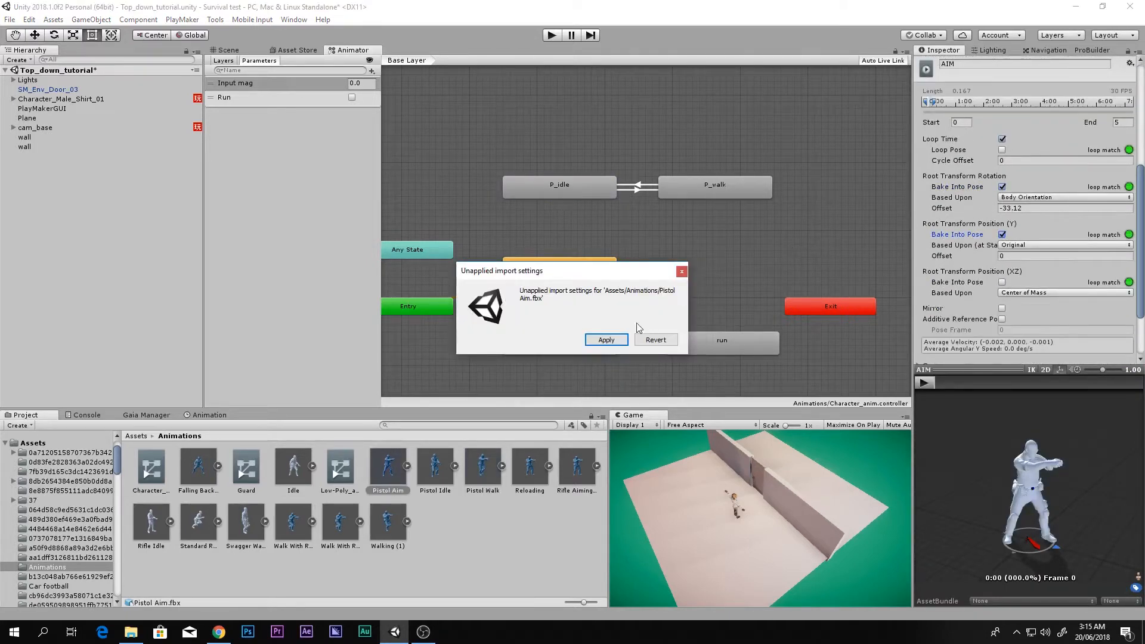
{"action": "left_click", "coordinate": [606, 339]}
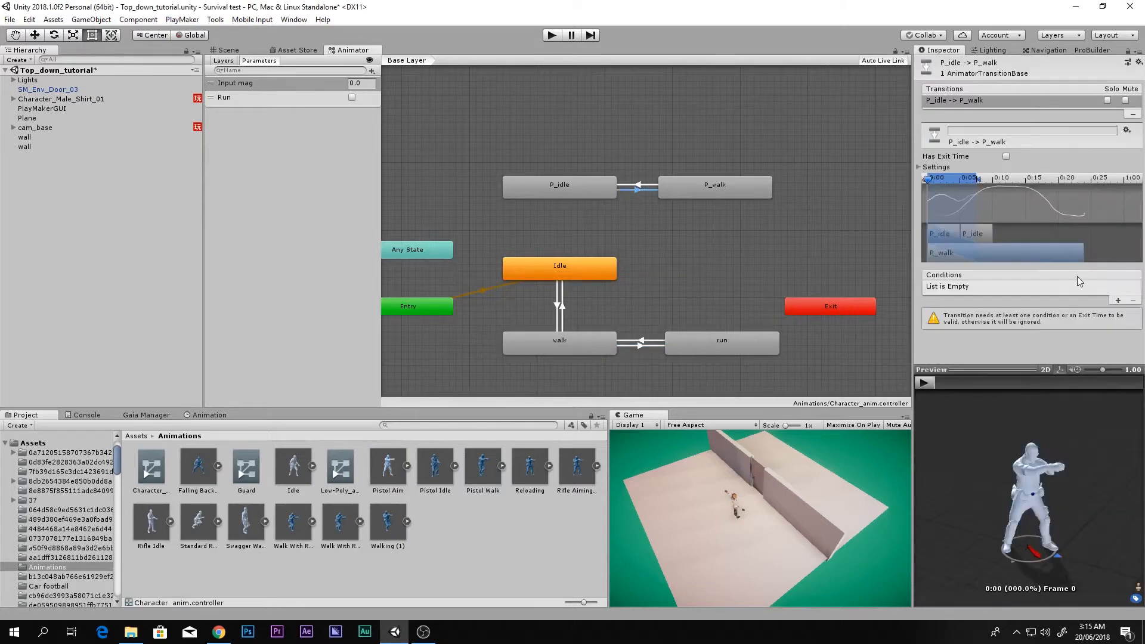
Step: Add a condition to the P_idle to P_walk transition requiring Input mag to be Greater than 0.1
{"action": "left_click", "coordinate": [1118, 301]}
{"action": "left_click", "coordinate": [1064, 288]}
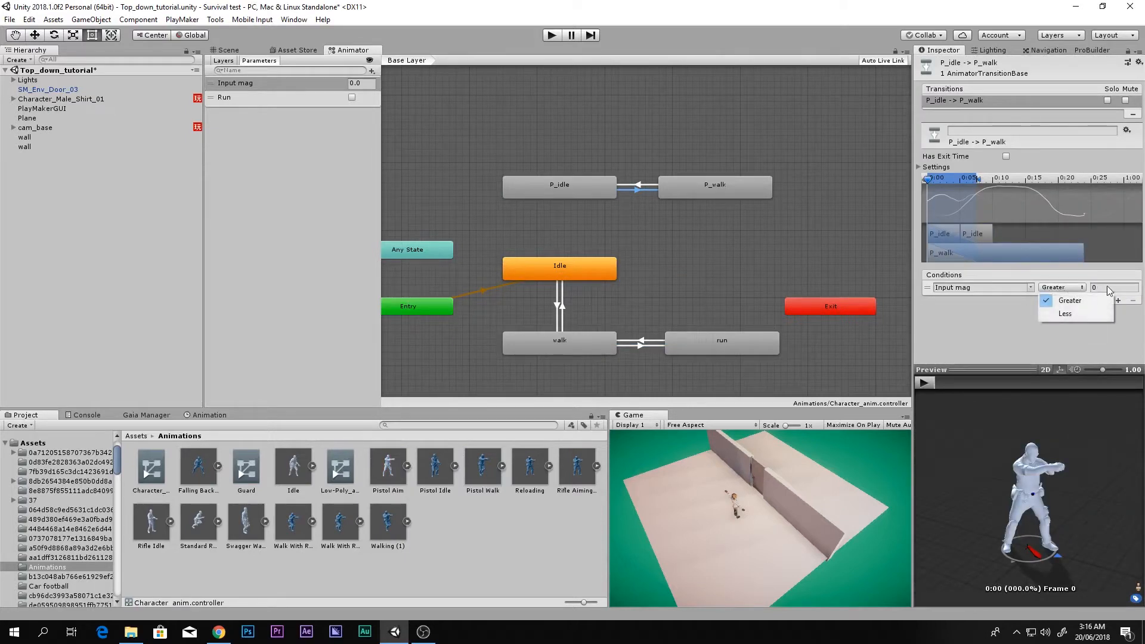
{"action": "left_click", "coordinate": [1136, 288]}
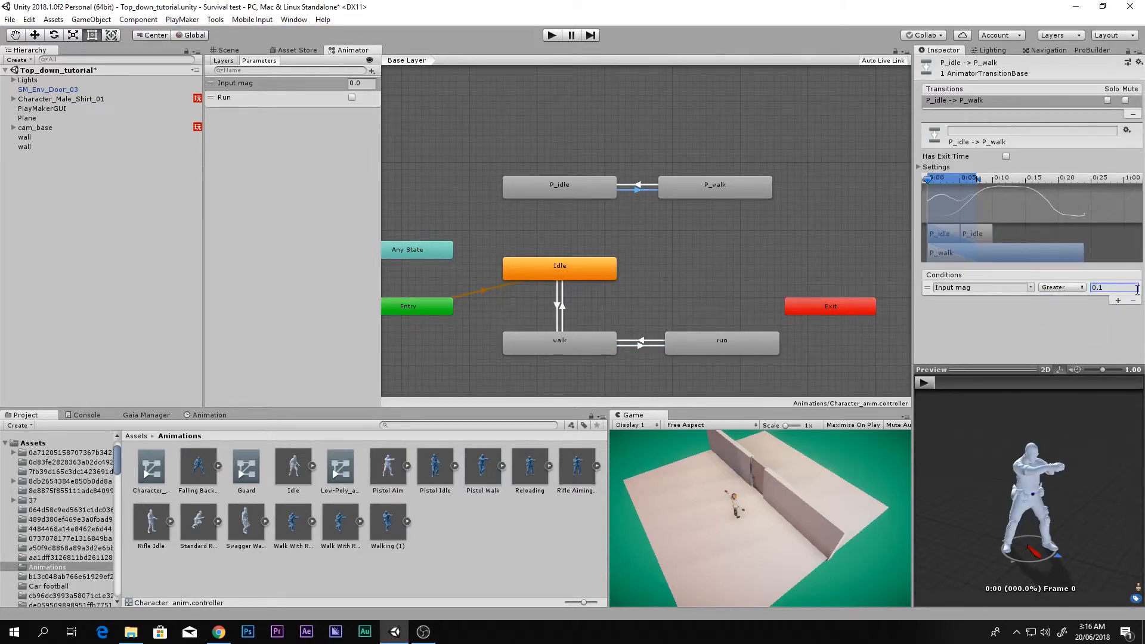
Step: Add a condition to the P_walk to P_idle transition requiring Input mag to be Less than 0.1
{"action": "left_click", "coordinate": [650, 185]}
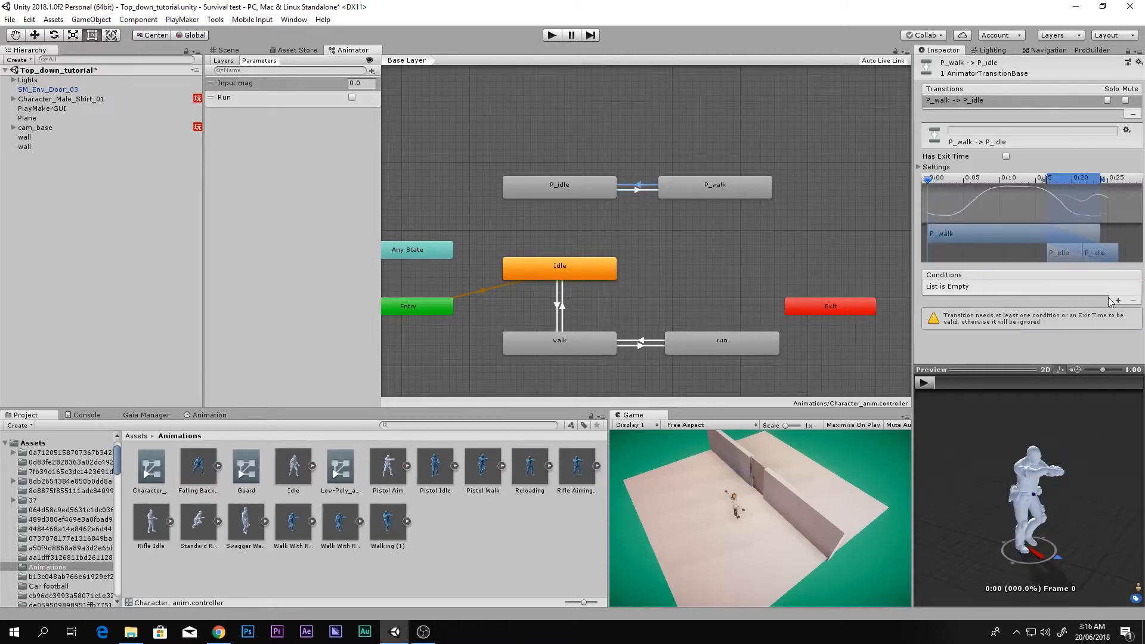
{"action": "left_click", "coordinate": [1062, 287]}
{"action": "left_click", "coordinate": [1065, 314]}
{"action": "left_click", "coordinate": [1112, 288]}
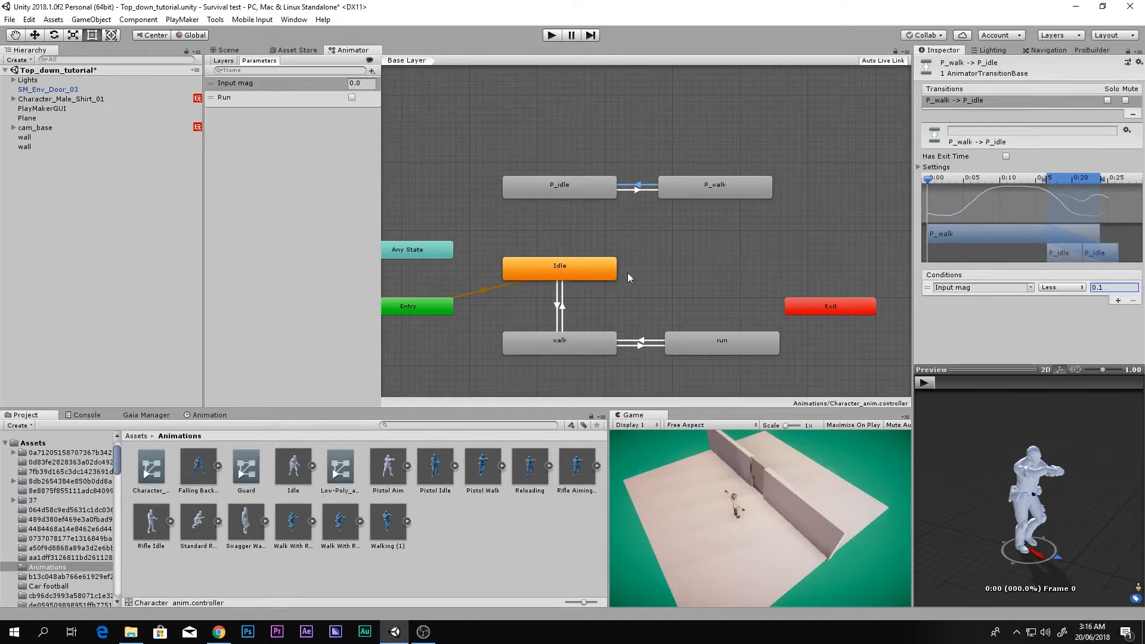
Step: Check which motions are assigned to the Idle and P_idle states
{"action": "left_click", "coordinate": [544, 156]}
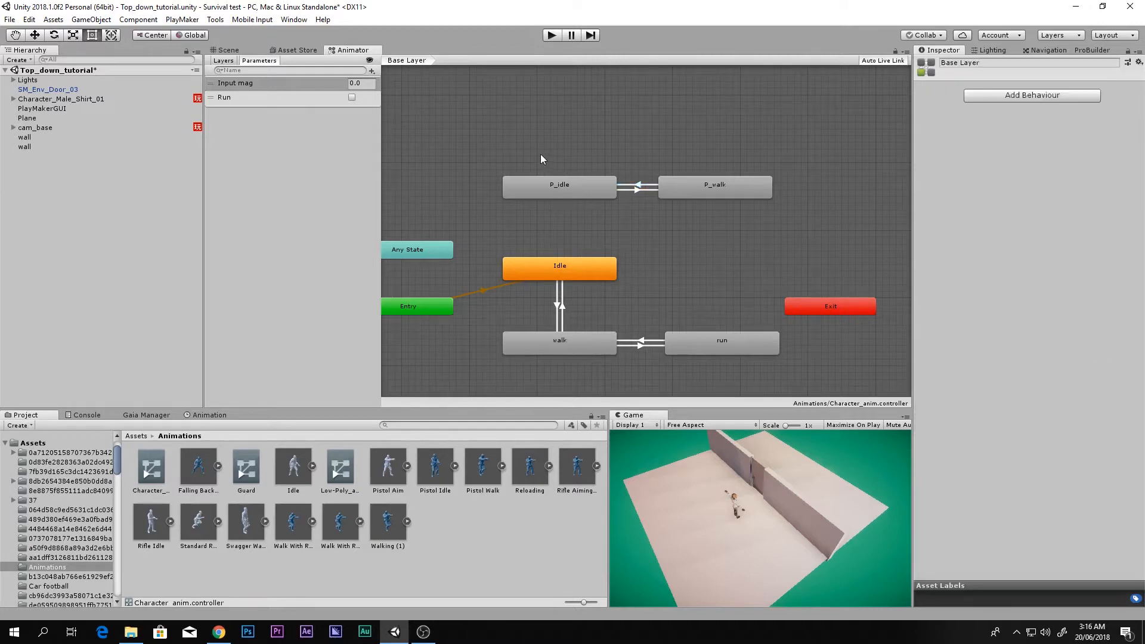
{"action": "left_click", "coordinate": [574, 274]}
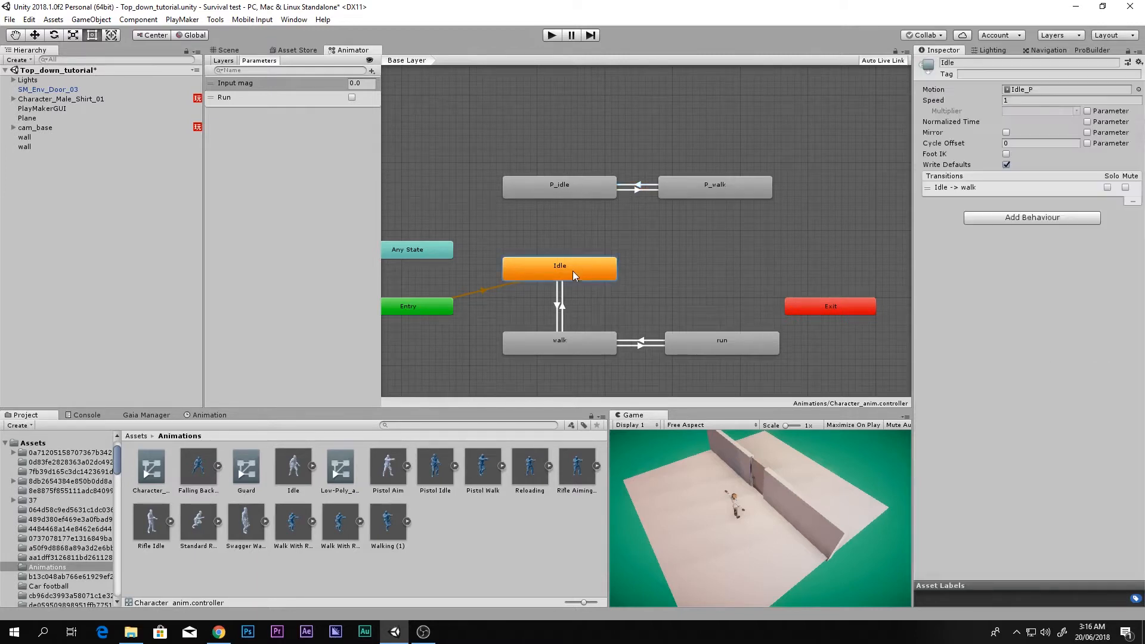
{"action": "left_click", "coordinate": [580, 191]}
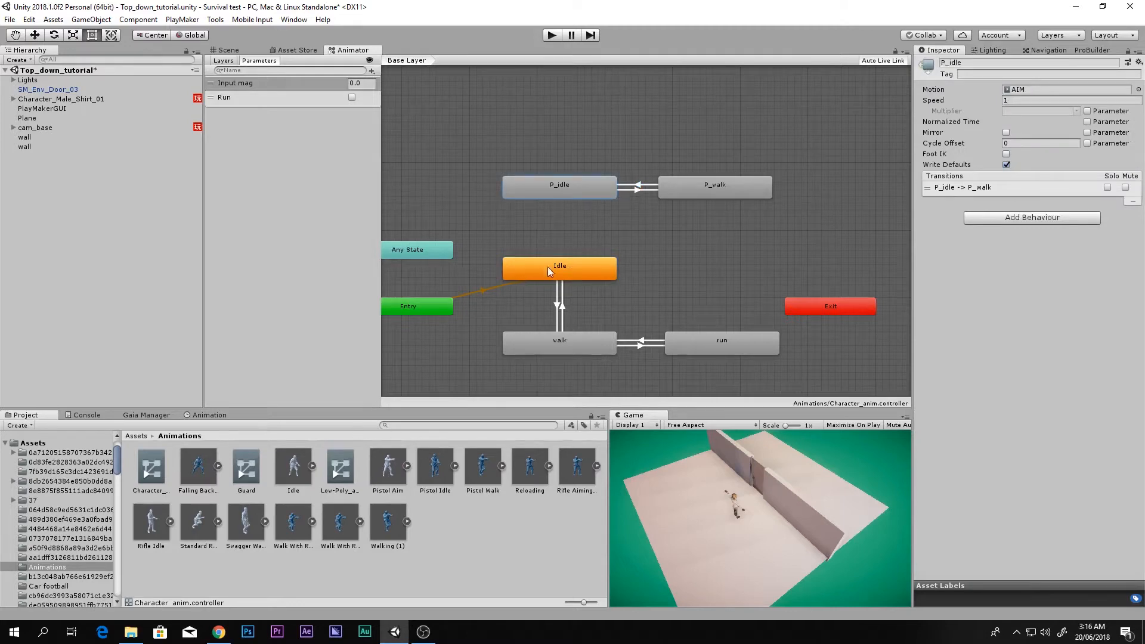
Step: Examine the sub-assets inside the Pistol Idle animation file and its clip import settings
{"action": "left_click", "coordinate": [450, 458]}
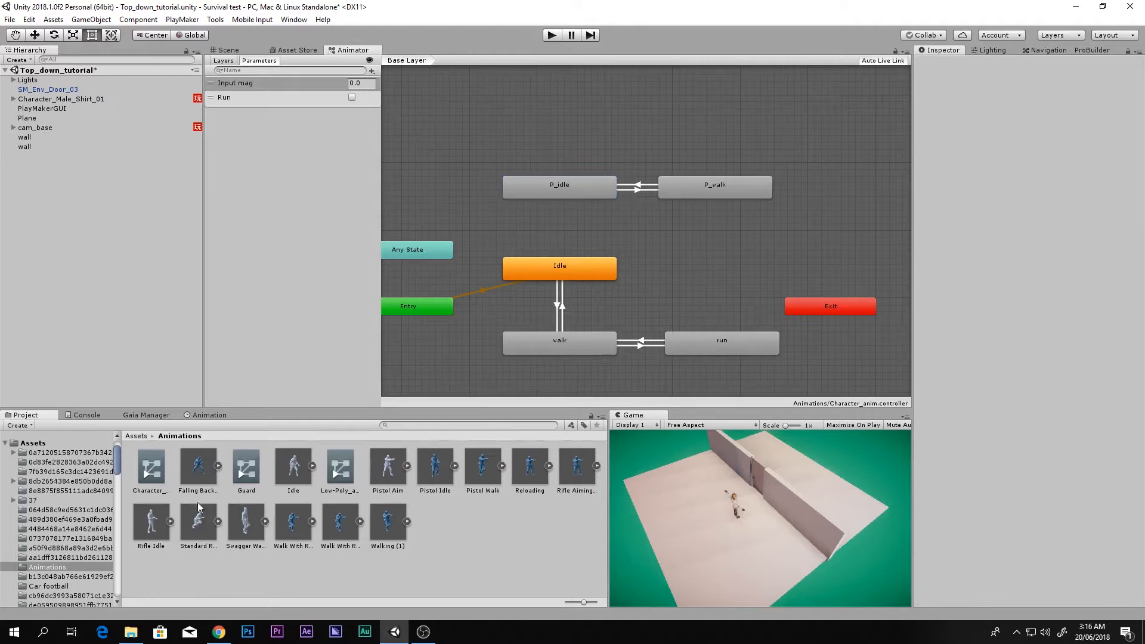
{"action": "left_click", "coordinate": [450, 468]}
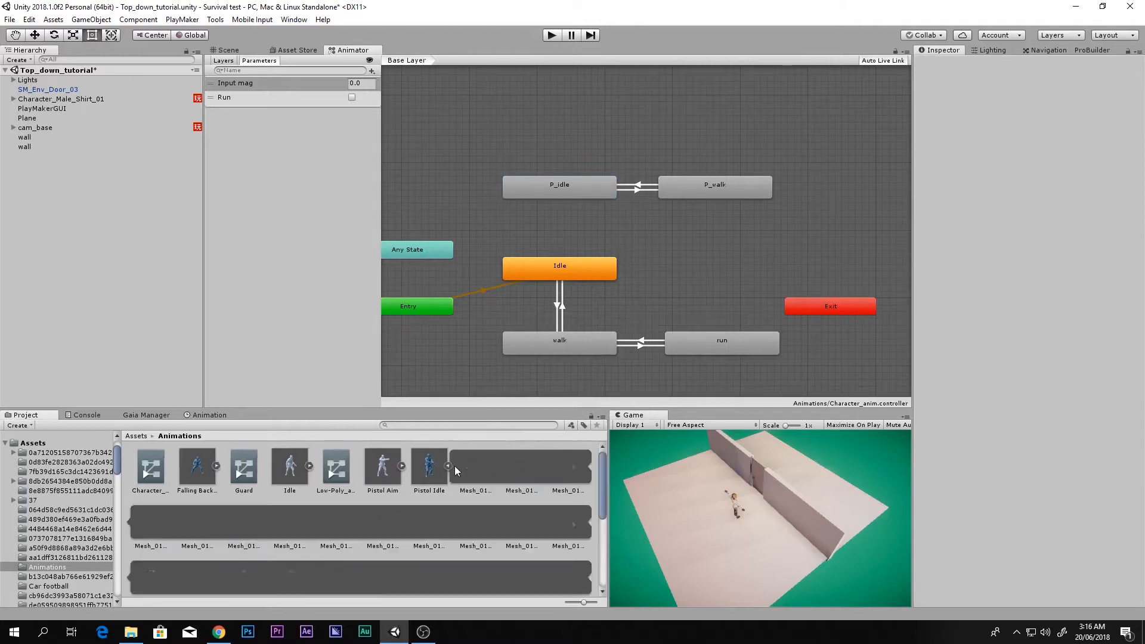
{"action": "scroll", "coordinate": [447, 475], "scroll_direction": "down", "scroll_amount": 2}
{"action": "scroll", "coordinate": [290, 561], "scroll_direction": "down", "scroll_amount": 1}
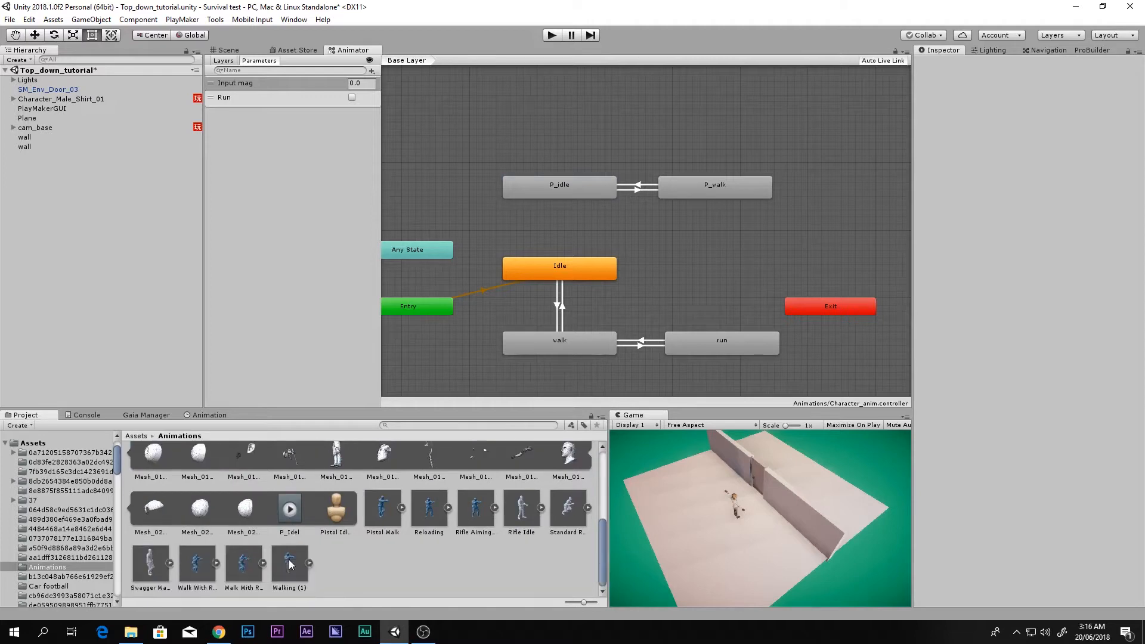
{"action": "scroll", "coordinate": [290, 563], "scroll_direction": "up", "scroll_amount": 3}
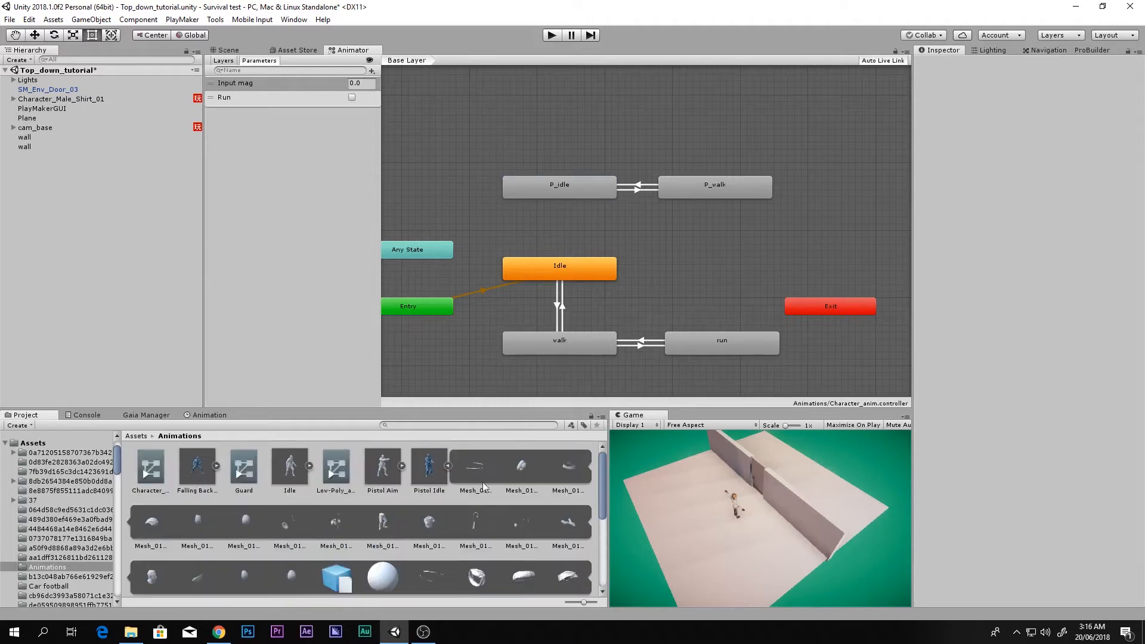
{"action": "left_click", "coordinate": [432, 471]}
{"action": "scroll", "coordinate": [976, 283], "scroll_direction": "down", "scroll_amount": 6}
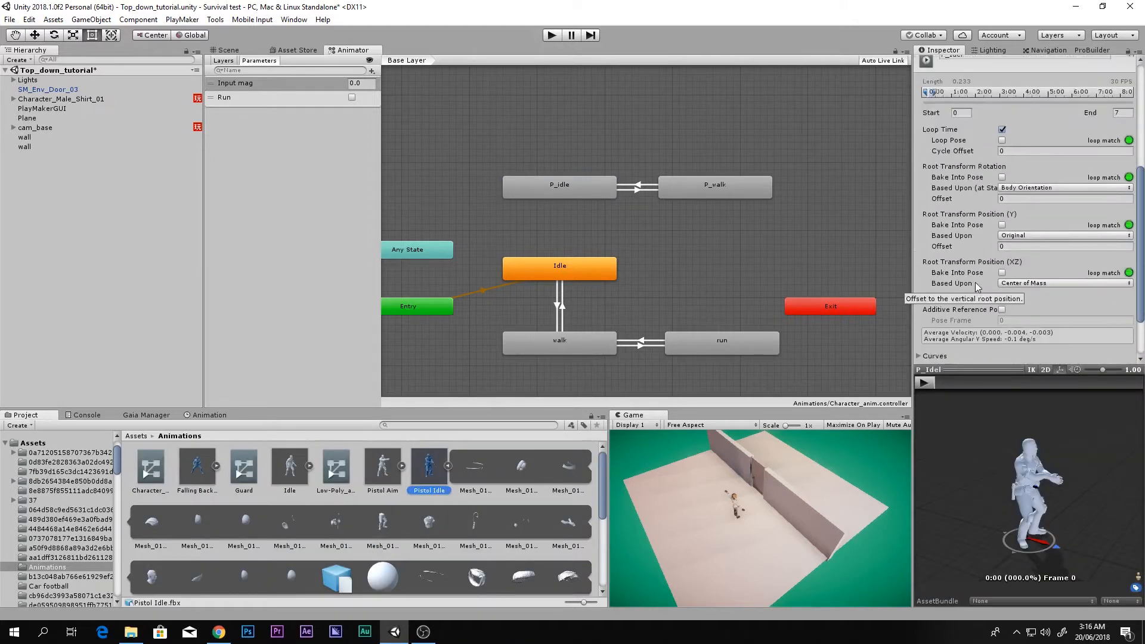
{"action": "scroll", "coordinate": [966, 286], "scroll_direction": "up", "scroll_amount": 6}
{"action": "left_click", "coordinate": [448, 467]}
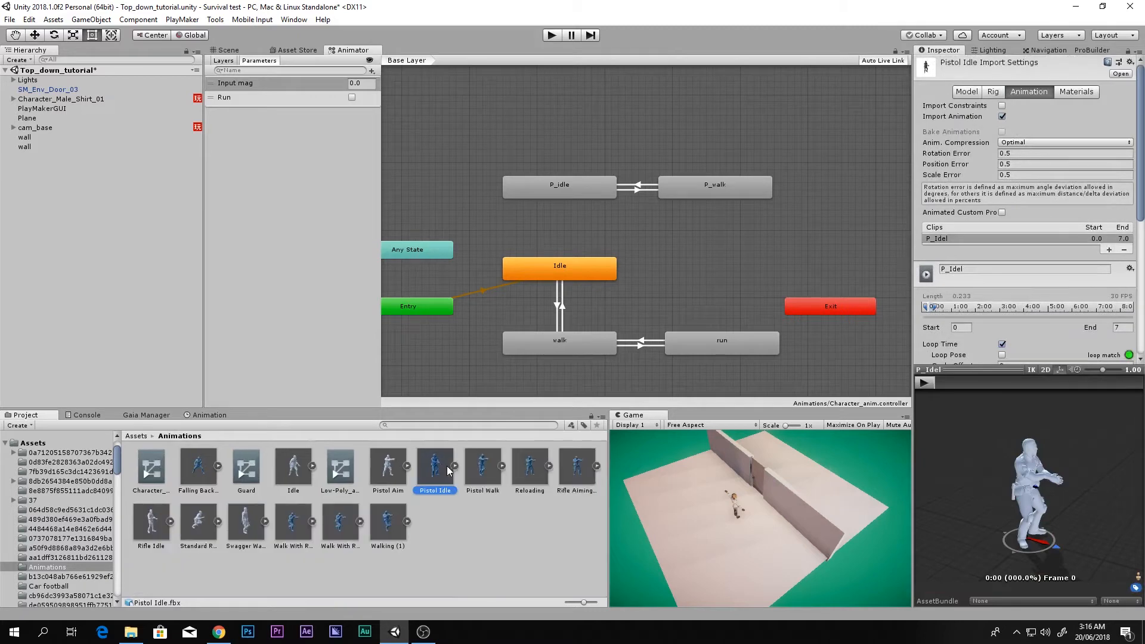
{"action": "left_click", "coordinate": [466, 518]}
Step: Search the project assets for "eq" and preview the equip clip's animation
{"action": "left_click", "coordinate": [475, 424]}
{"action": "type", "text": "e"}
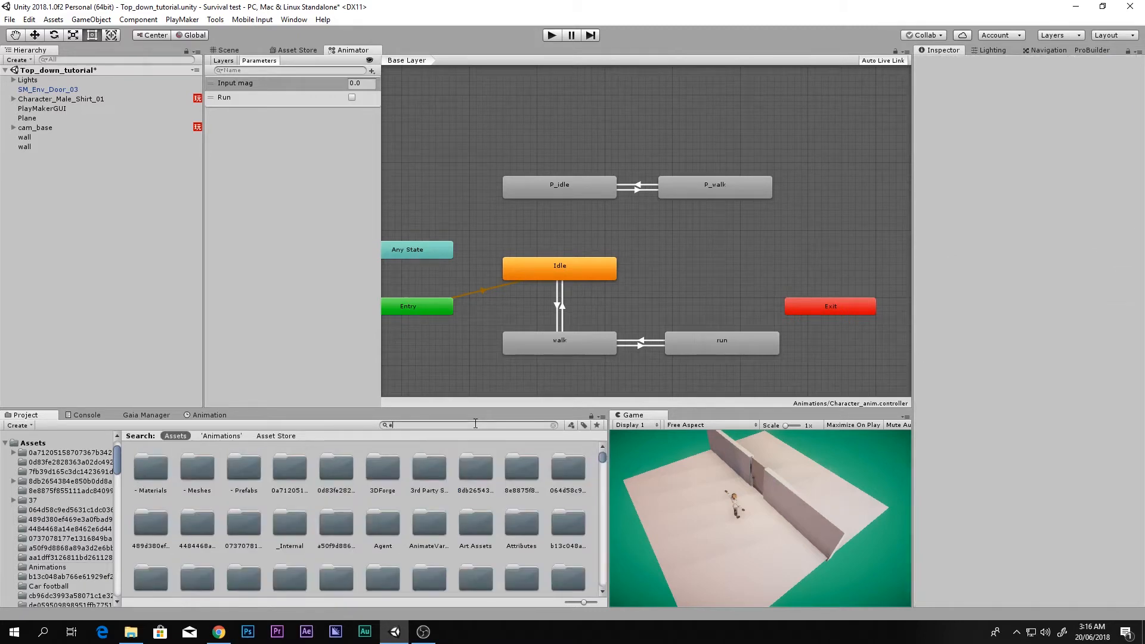
{"action": "type", "text": "qi"}
{"action": "key", "text": "BackSpace"}
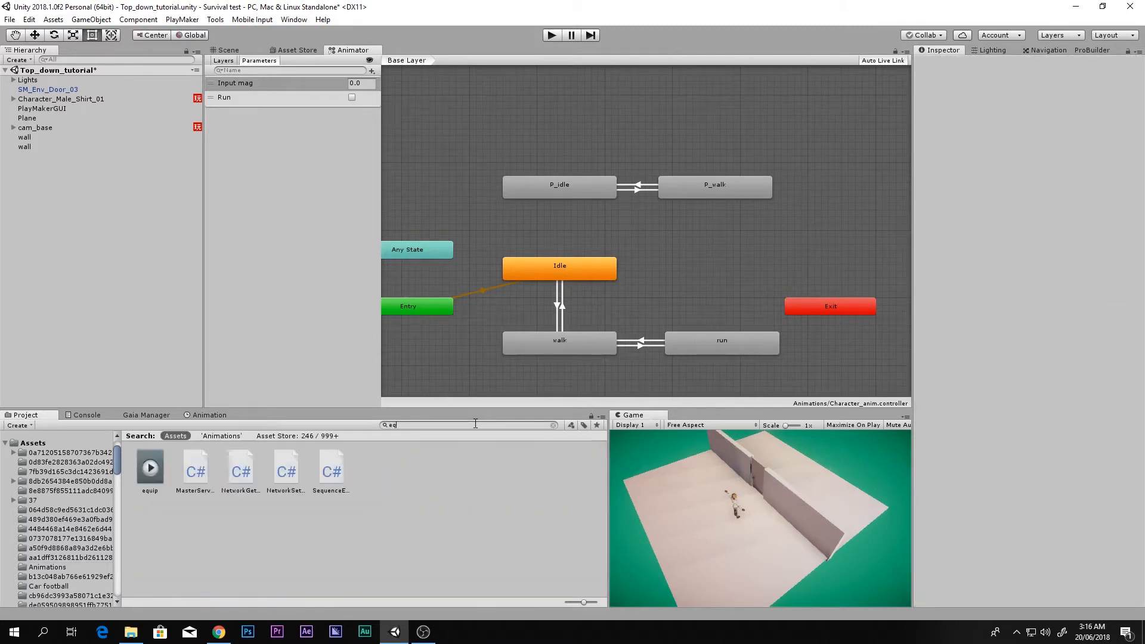
{"action": "left_click", "coordinate": [165, 457]}
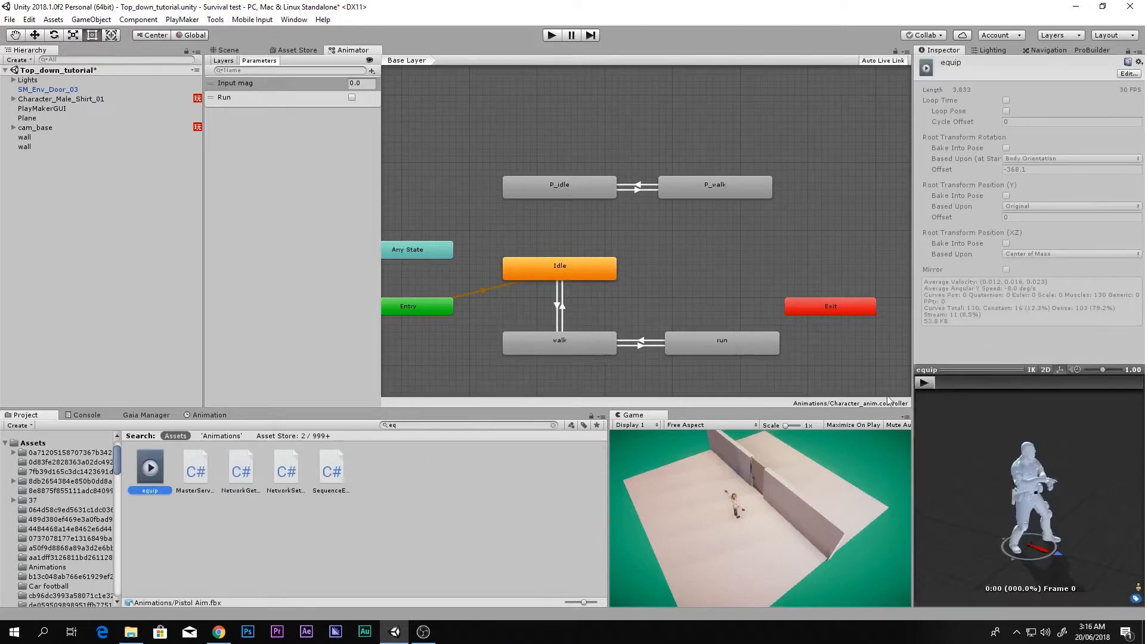
{"action": "left_click", "coordinate": [928, 382]}
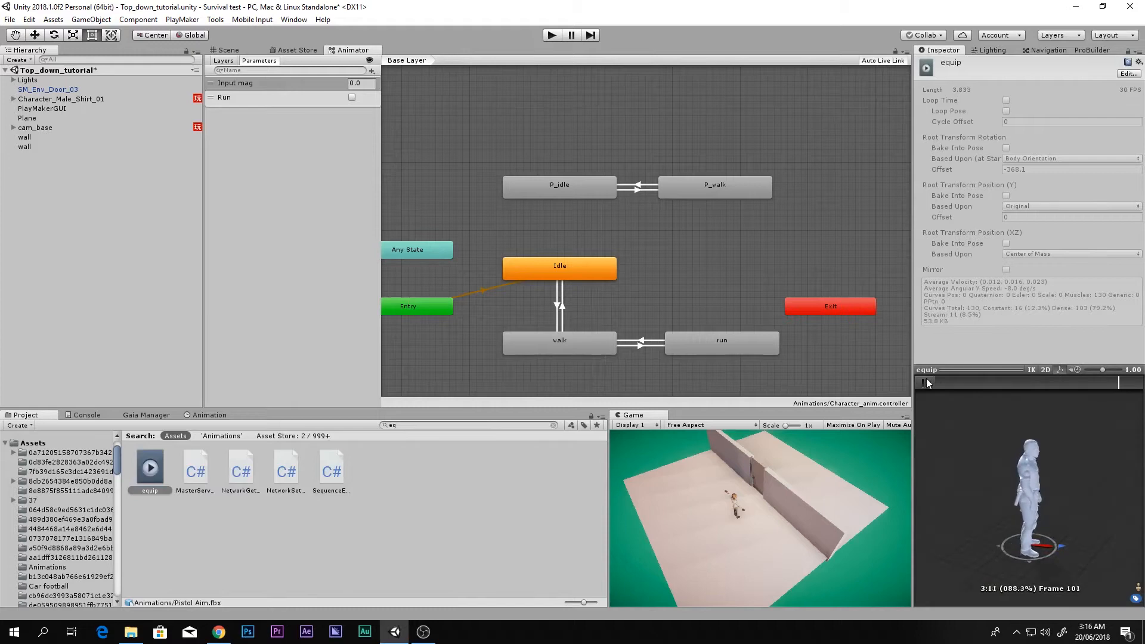
{"action": "left_click", "coordinate": [921, 384]}
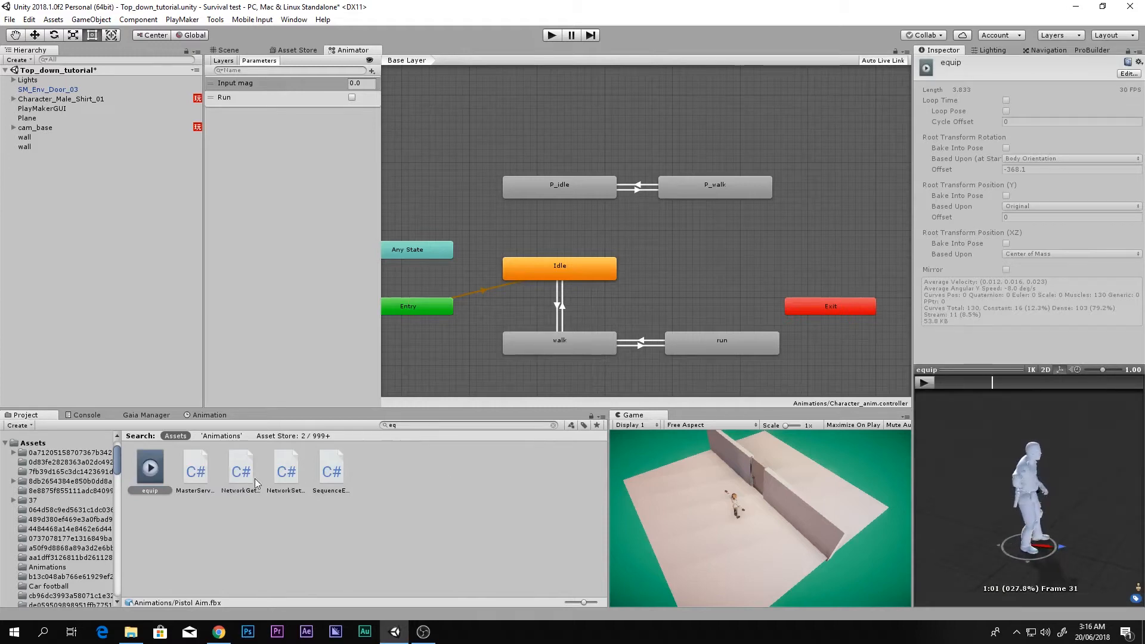
{"action": "left_click", "coordinate": [142, 474]}
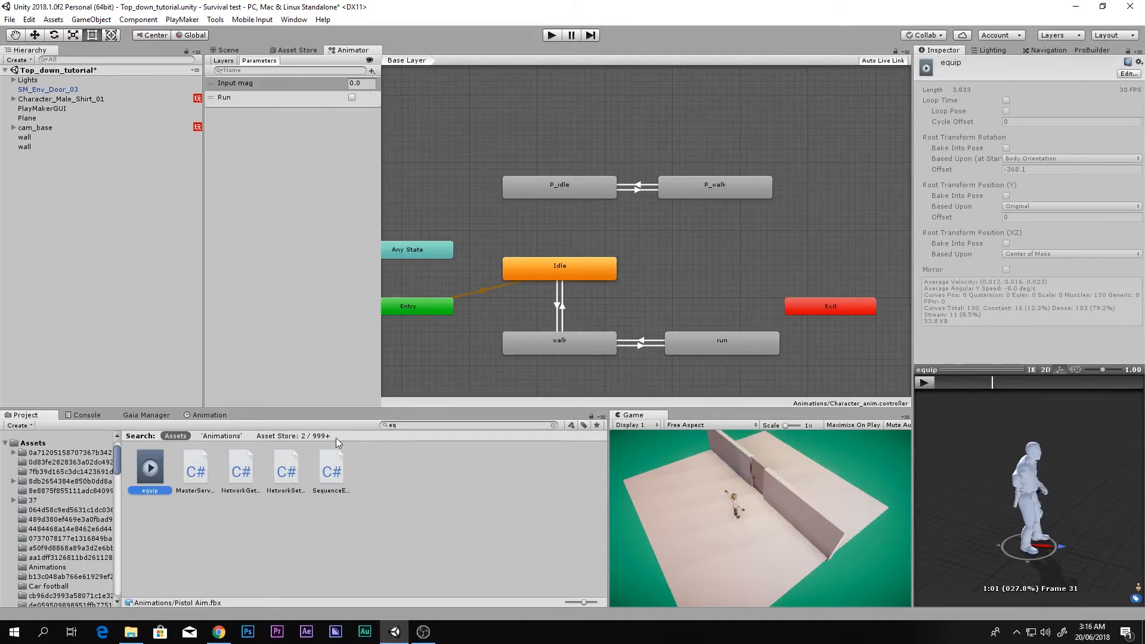
{"action": "double_click", "coordinate": [153, 466]}
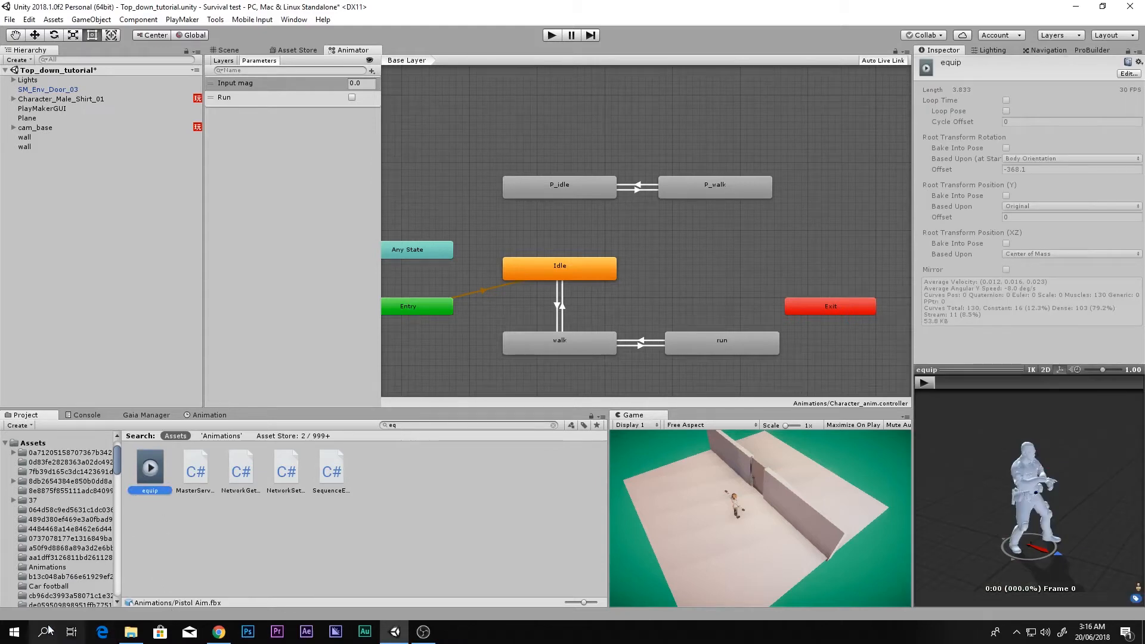
Step: Add the equip clip as a state between P_idle and Idle and preview its motion
{"action": "left_click_drag", "start_coordinate": [151, 469], "coordinate": [535, 234]}
{"action": "double_click", "coordinate": [535, 234]}
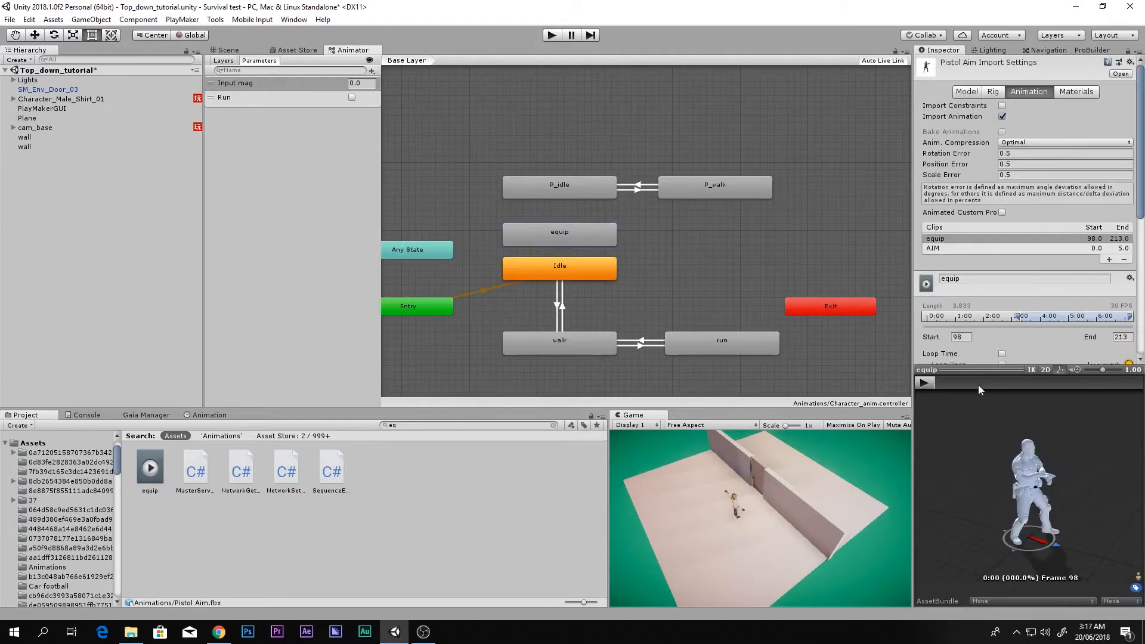
{"action": "left_click", "coordinate": [924, 383]}
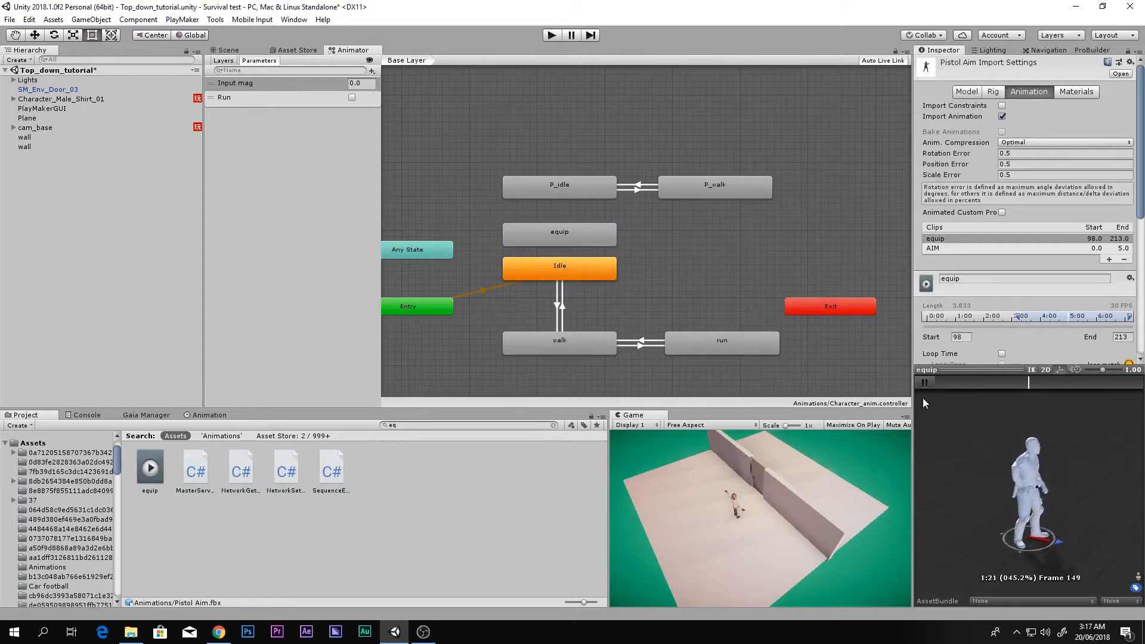
{"action": "left_click", "coordinate": [924, 383]}
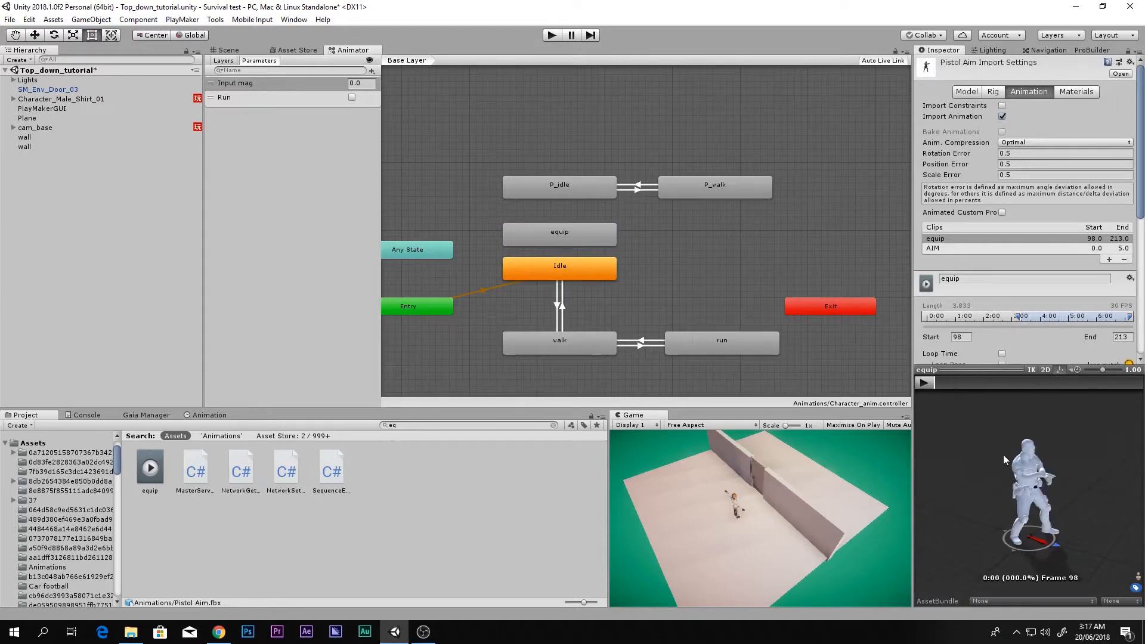
{"action": "left_click_drag", "start_coordinate": [967, 385], "coordinate": [736, 391]}
Step: Set the equip state's speed to -1 and position it midway between the Idle and P_idle states
{"action": "left_click", "coordinate": [570, 239]}
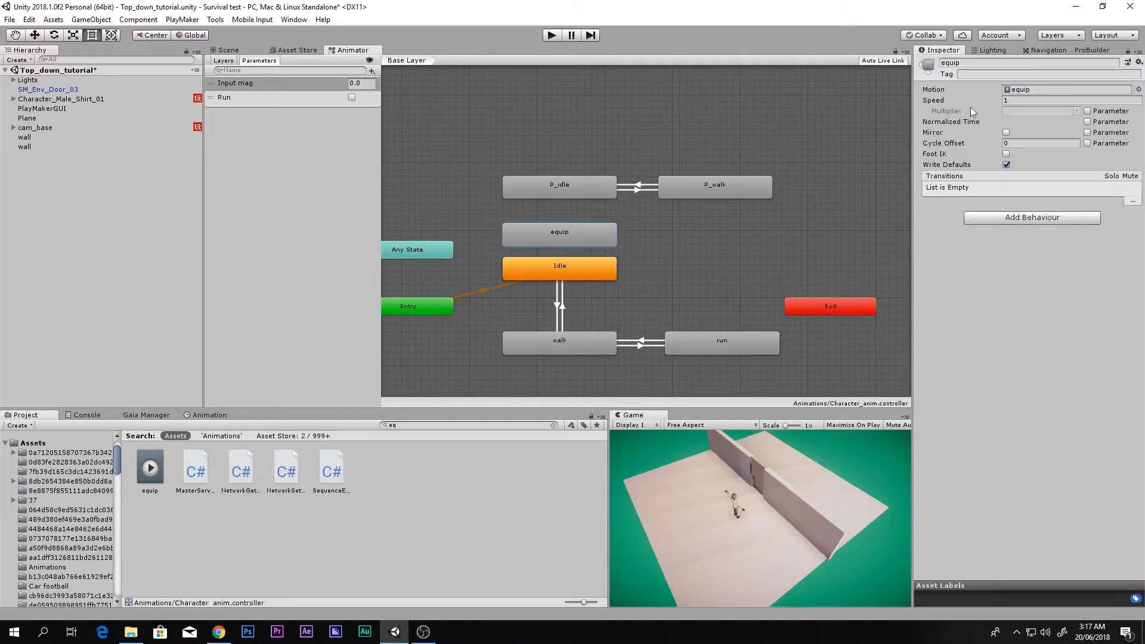
{"action": "left_click", "coordinate": [1008, 102]}
{"action": "left_click_drag", "start_coordinate": [528, 231], "coordinate": [563, 234]}
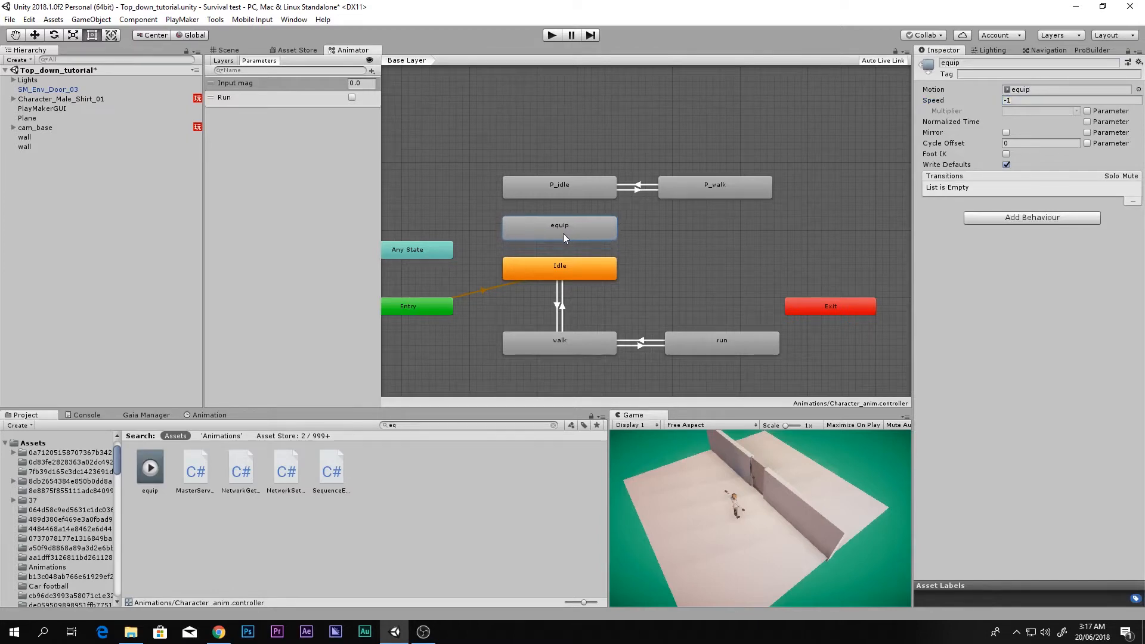
Step: Create a transition from Idle to equip and another from equip to P_idle
{"action": "left_click", "coordinate": [561, 269]}
{"action": "right_click", "coordinate": [560, 268]}
{"action": "left_click", "coordinate": [574, 275]}
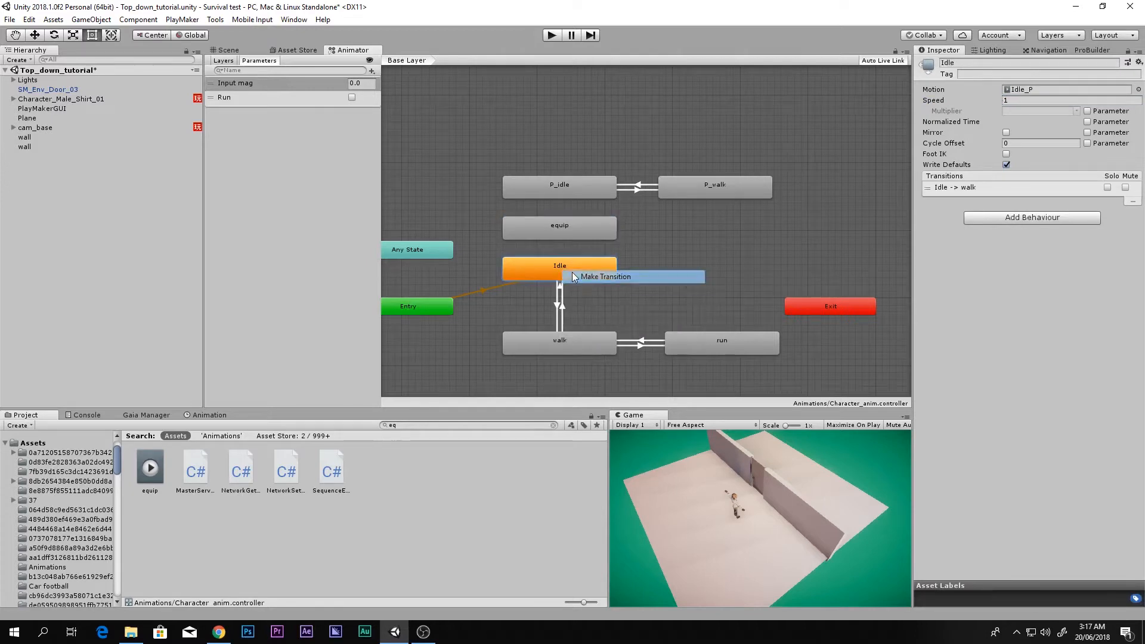
{"action": "left_click", "coordinate": [560, 234]}
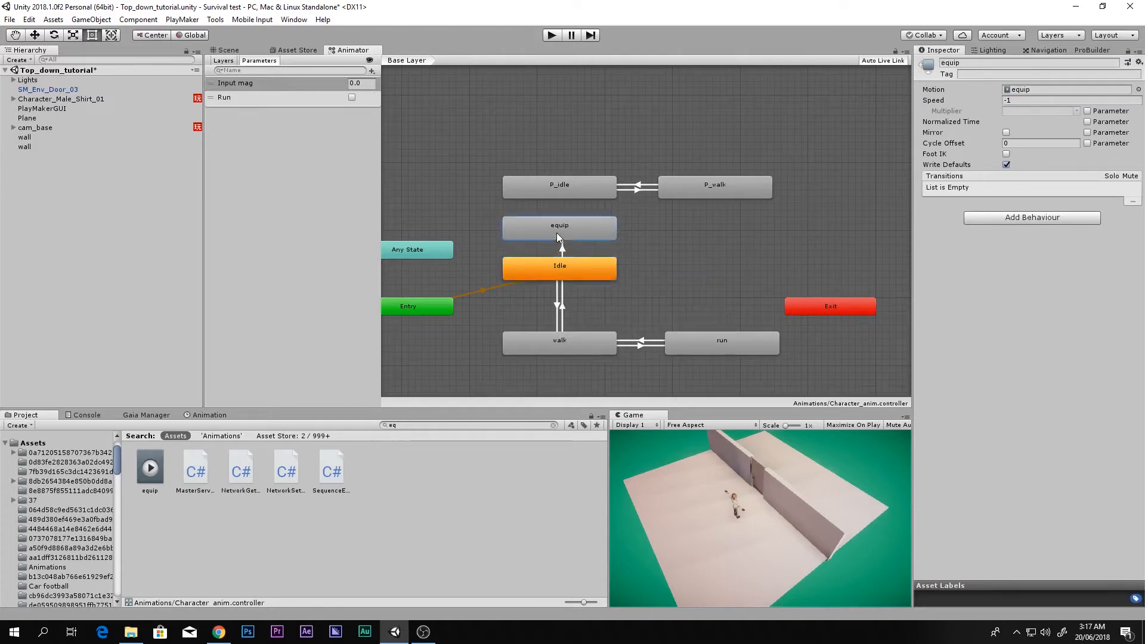
{"action": "right_click", "coordinate": [556, 232]}
{"action": "left_click", "coordinate": [576, 238]}
{"action": "left_click", "coordinate": [564, 185]}
Step: Move the equip, P_idle and P_walk states upward to leave more space between them and Idle
{"action": "left_click_drag", "start_coordinate": [492, 152], "coordinate": [834, 233]}
{"action": "left_click_drag", "start_coordinate": [601, 184], "coordinate": [601, 171]}
{"action": "left_click", "coordinate": [634, 218]}
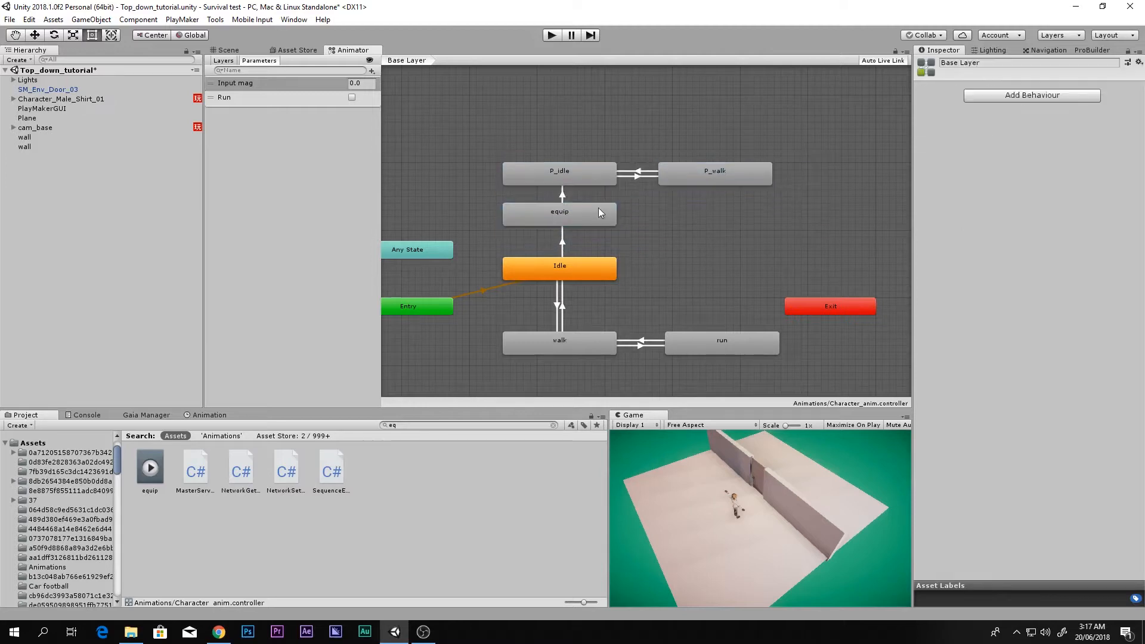
{"action": "left_click_drag", "start_coordinate": [459, 132], "coordinate": [800, 218]}
{"action": "left_click", "coordinate": [480, 126]}
{"action": "left_click_drag", "start_coordinate": [482, 130], "coordinate": [743, 169]}
{"action": "left_click", "coordinate": [528, 236]}
Step: Review the Idle, equip and P_idle states and delete the transition from Idle to equip
{"action": "left_click", "coordinate": [540, 266]}
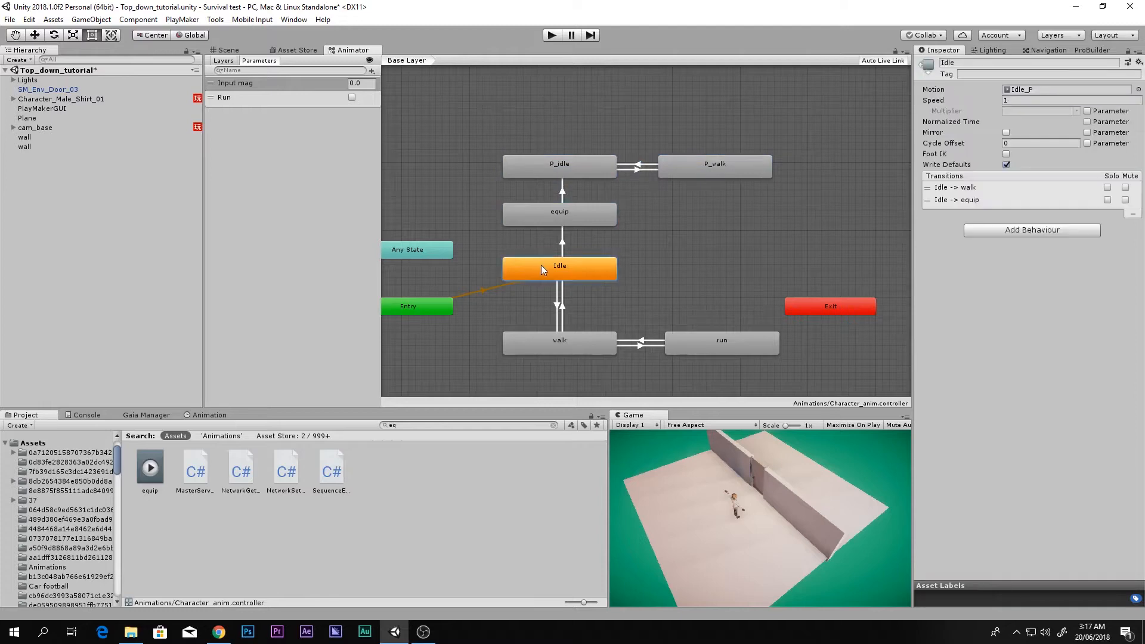
{"action": "left_click", "coordinate": [559, 221]}
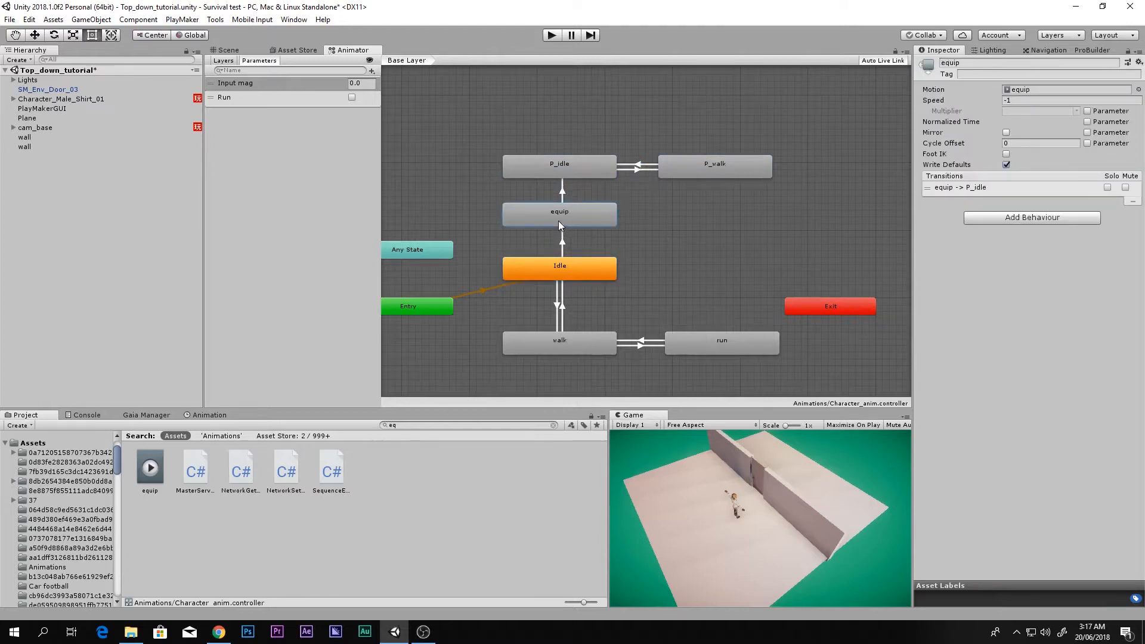
{"action": "left_click", "coordinate": [561, 161]}
{"action": "left_click", "coordinate": [330, 144]}
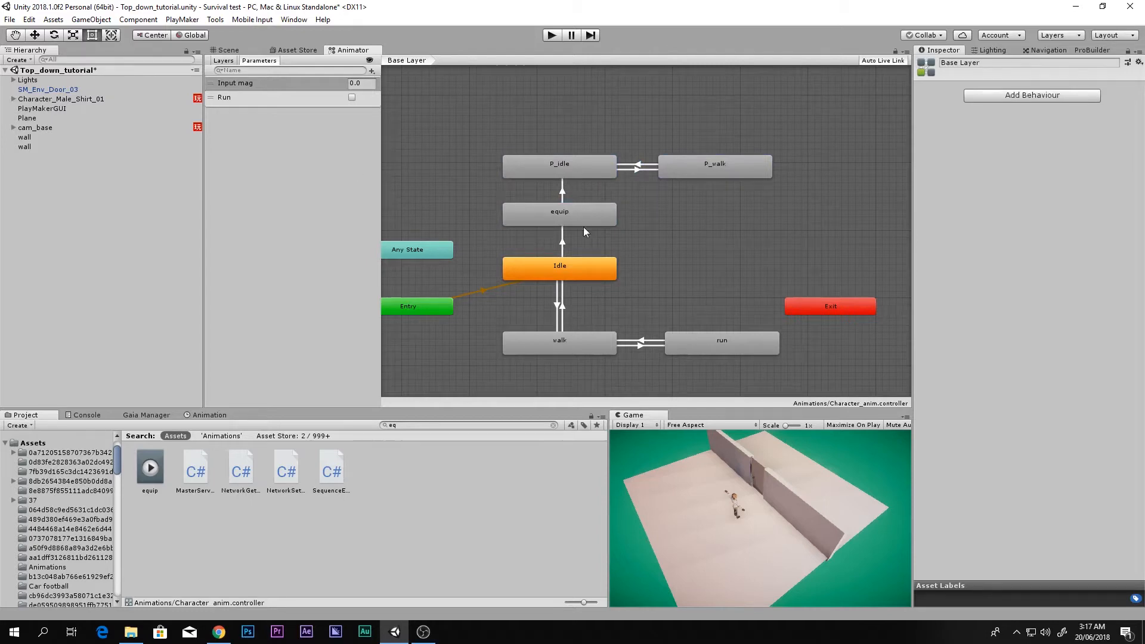
{"action": "left_click", "coordinate": [564, 241]}
{"action": "key", "text": "Delete"}
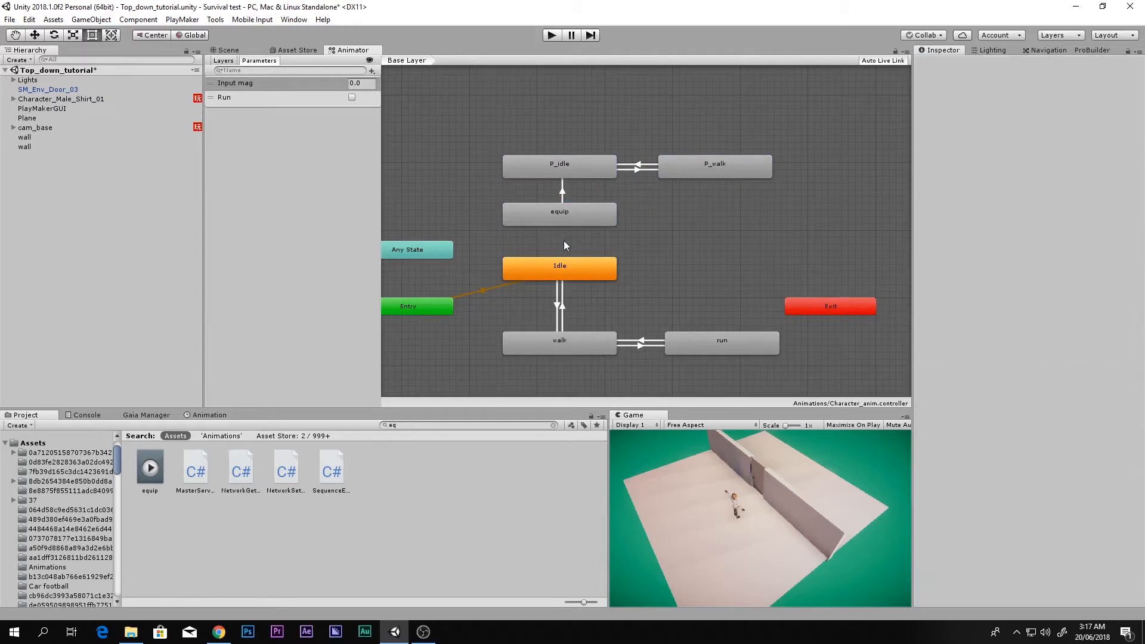
Step: Preview the transition from equip to P_idle by scrubbing through its animation, leaving the transition unselected at the end
{"action": "left_click", "coordinate": [560, 189]}
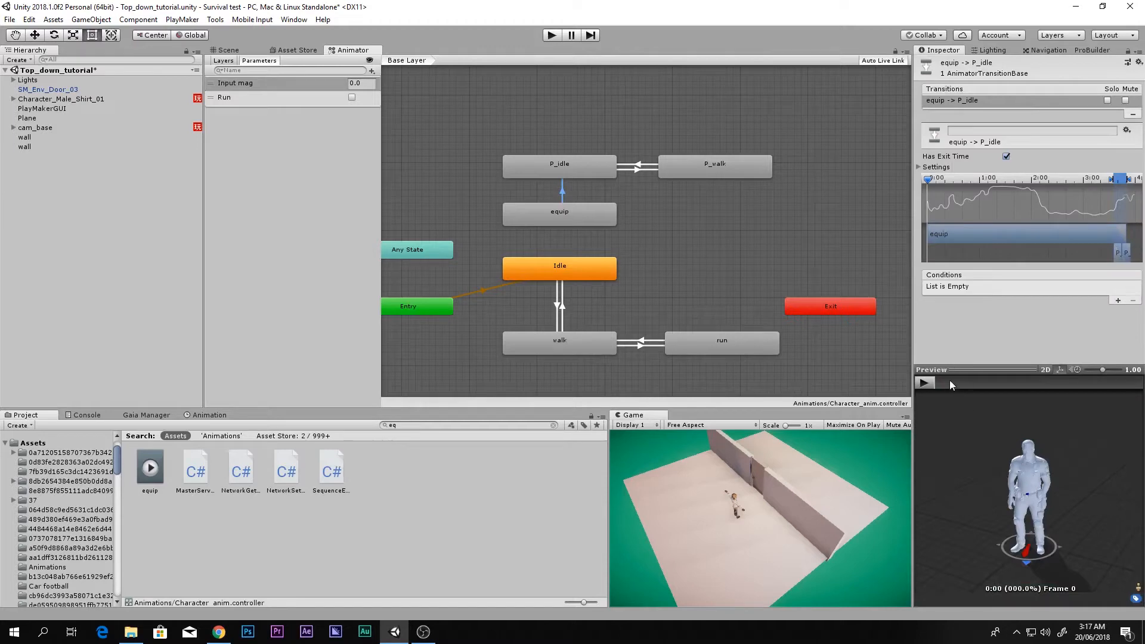
{"action": "left_click_drag", "start_coordinate": [950, 383], "coordinate": [1141, 404]}
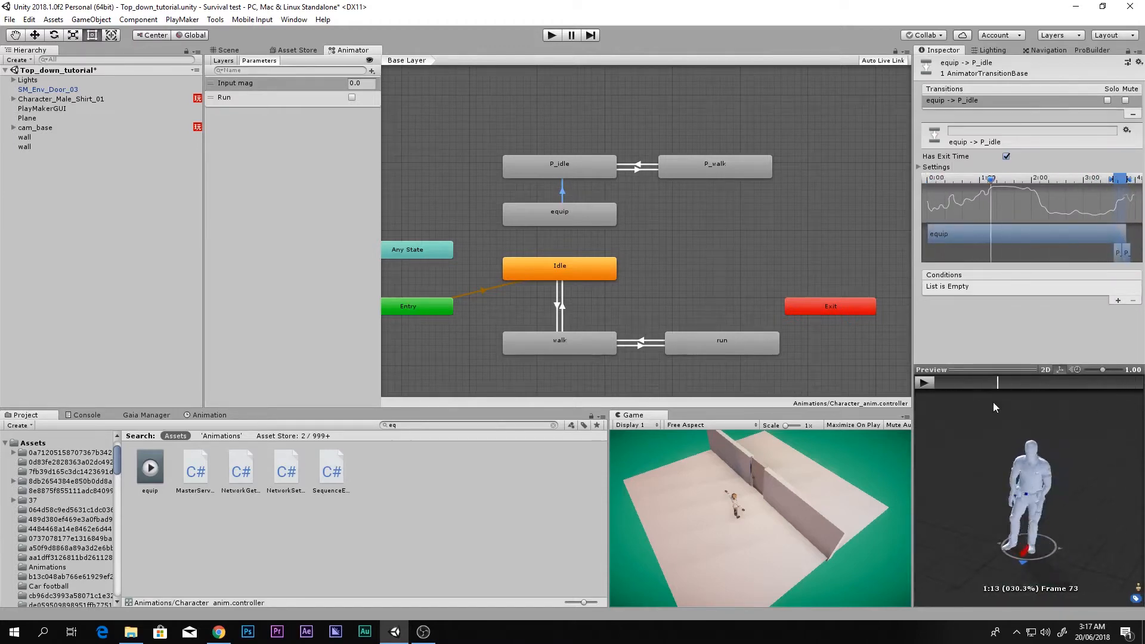
{"action": "right_click", "coordinate": [649, 255]}
{"action": "left_click", "coordinate": [623, 272]}
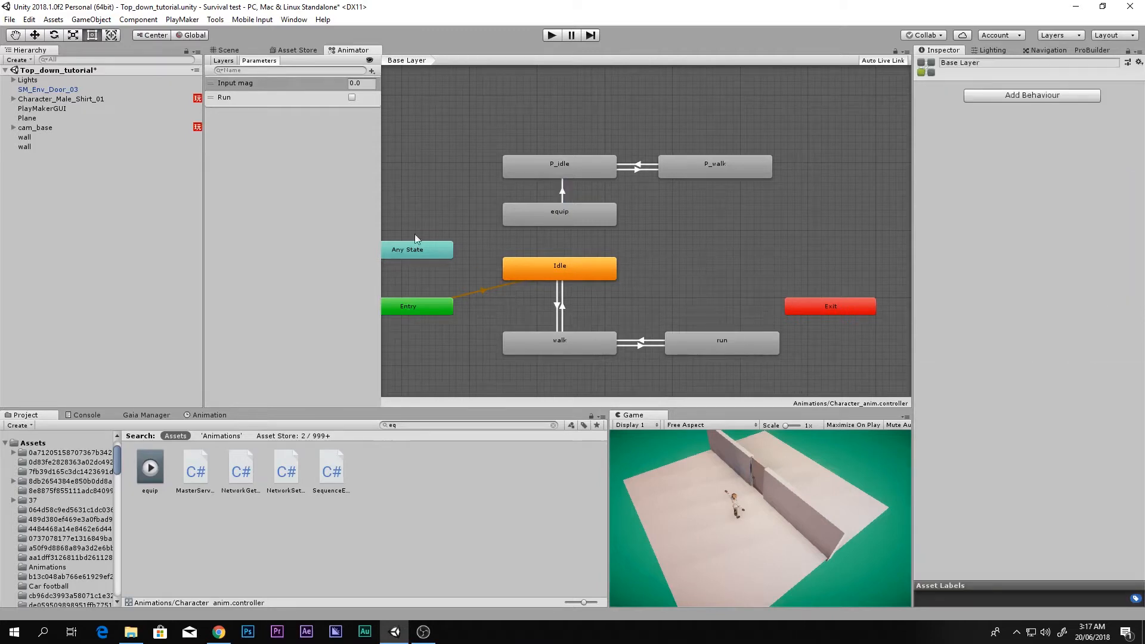
Step: Open the controller FSM of Character_Male_Shirt_01 in the PlayMaker editor
{"action": "left_click", "coordinate": [37, 99]}
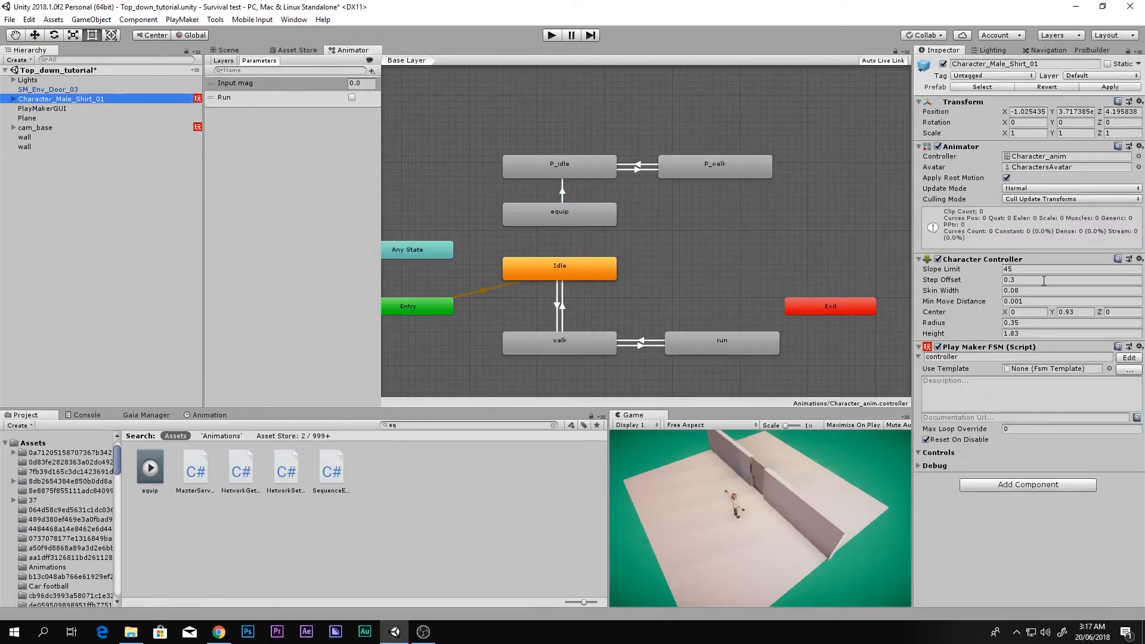
{"action": "left_click", "coordinate": [1121, 360]}
{"action": "middle_click_drag", "start_coordinate": [527, 188], "coordinate": [522, 207]}
Step: Reposition the run state so it sits below the Idle+walk state in the FSM graph
{"action": "left_click_drag", "start_coordinate": [518, 211], "coordinate": [395, 283]}
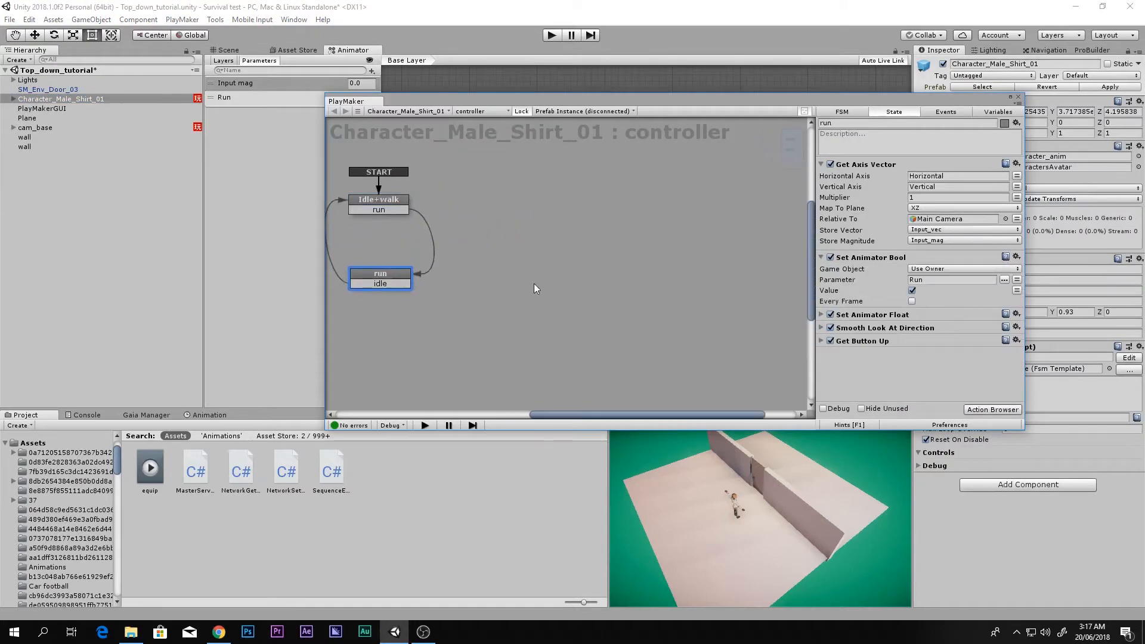
{"action": "middle_click_drag", "start_coordinate": [568, 292], "coordinate": [599, 299]}
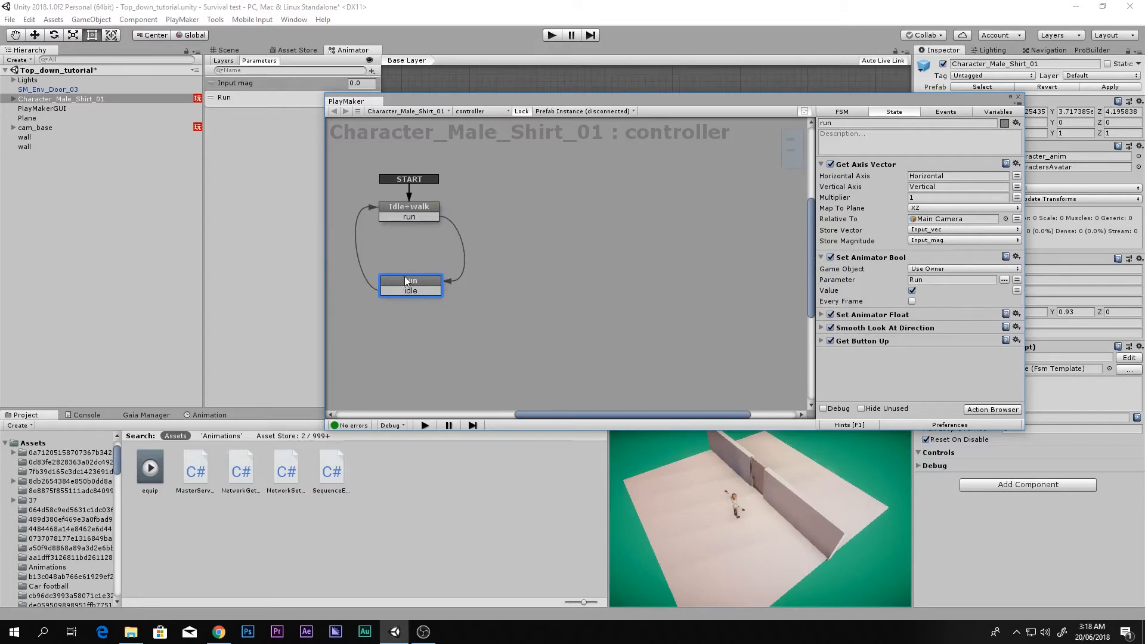
{"action": "middle_click_drag", "start_coordinate": [429, 205], "coordinate": [460, 215]}
{"action": "left_click_drag", "start_coordinate": [382, 206], "coordinate": [545, 337]}
{"action": "left_click", "coordinate": [515, 304]}
{"action": "left_click_drag", "start_coordinate": [516, 185], "coordinate": [392, 309]}
{"action": "left_click", "coordinate": [539, 203]}
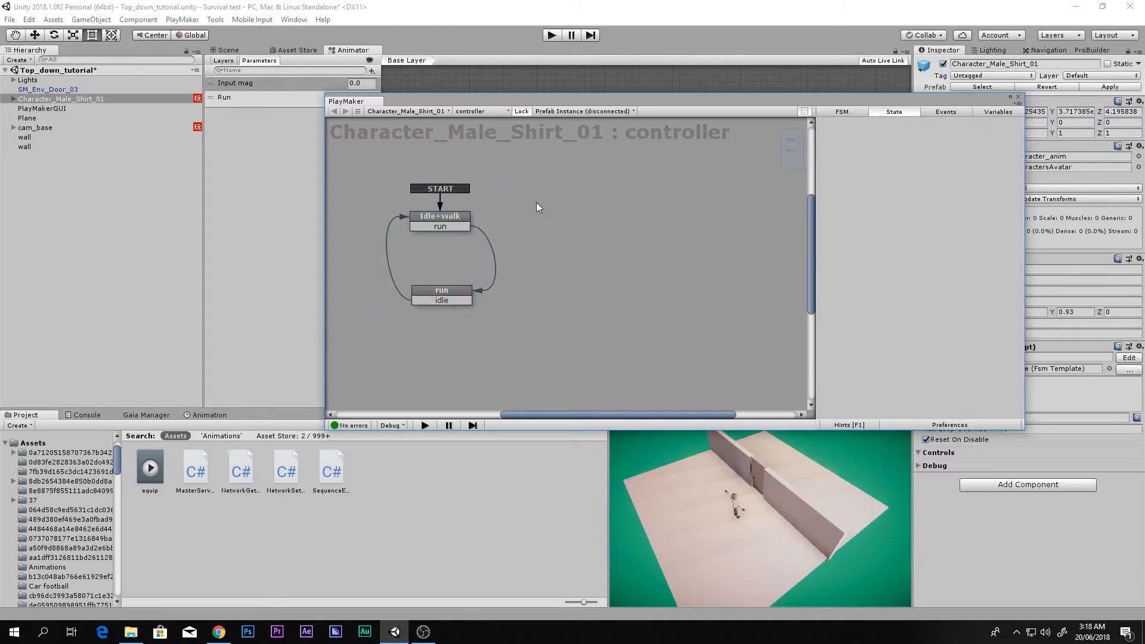
{"action": "left_click_drag", "start_coordinate": [529, 173], "coordinate": [436, 259]}
{"action": "left_click", "coordinate": [587, 258]}
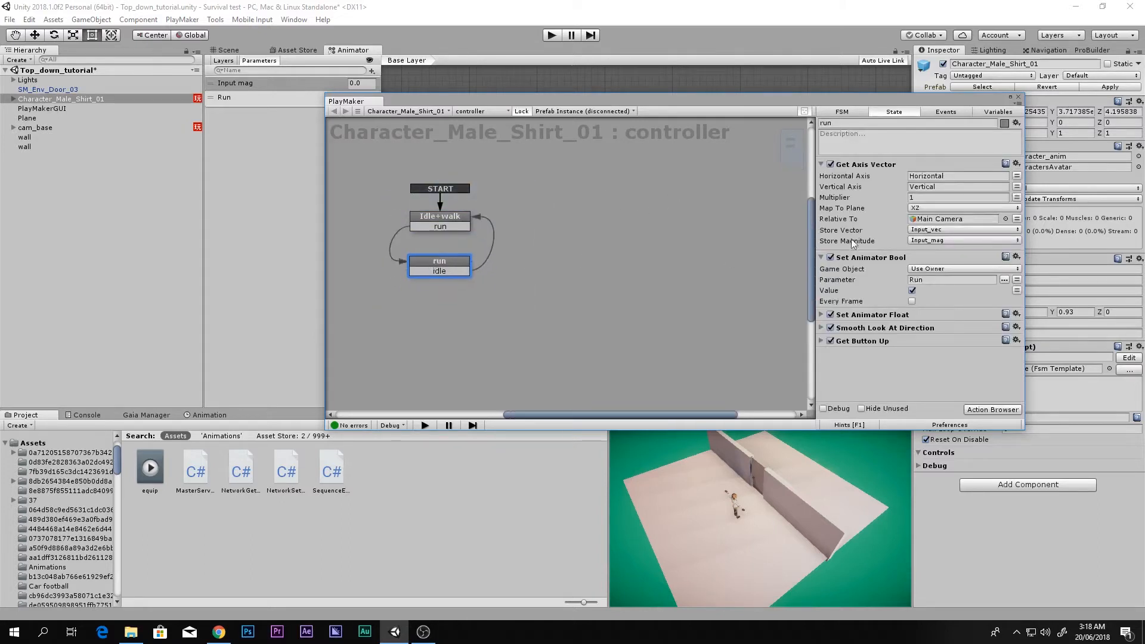
Step: Collapse all actions of the run and Idle+walk states and move run up directly beneath Idle+walk
{"action": "left_click", "coordinate": [822, 165]}
{"action": "left_click", "coordinate": [822, 177]}
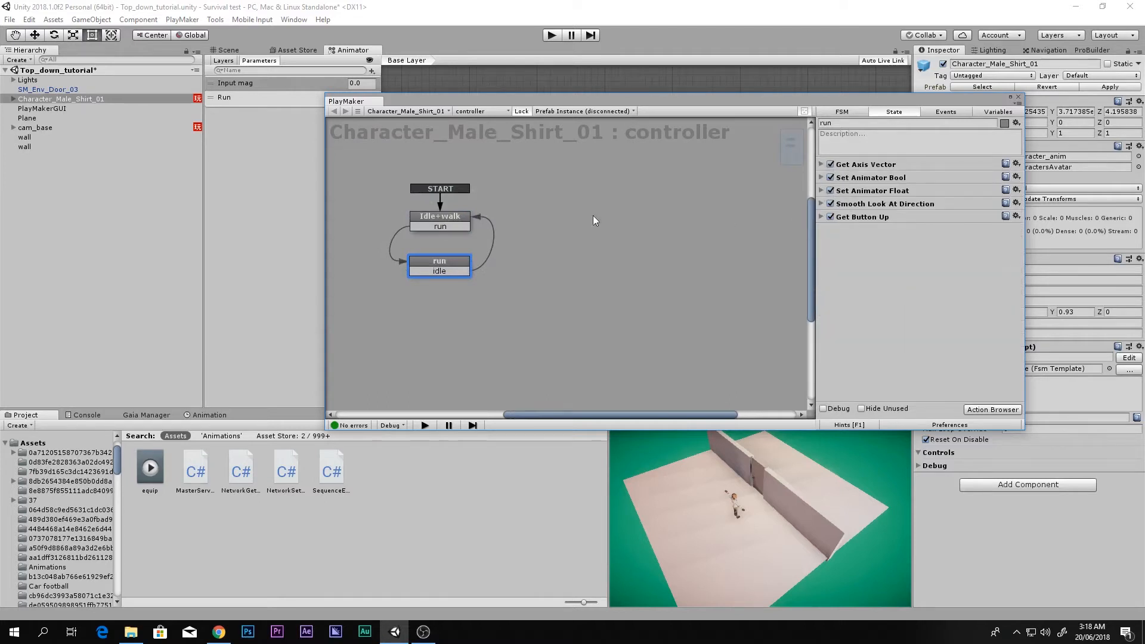
{"action": "left_click", "coordinate": [457, 218]}
{"action": "left_click", "coordinate": [822, 164]}
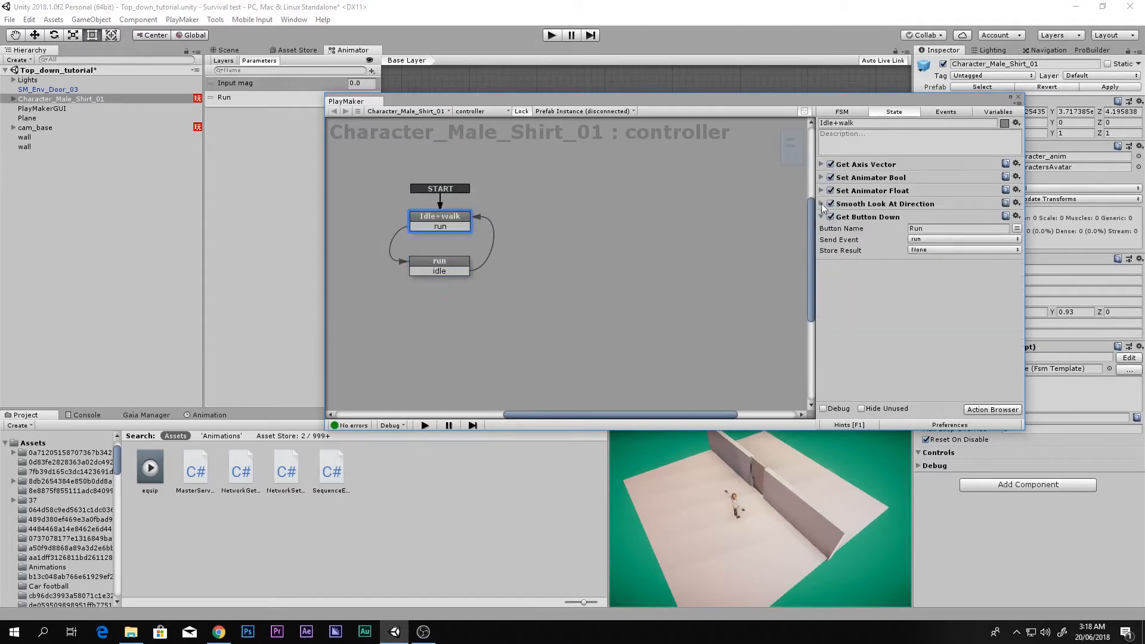
{"action": "left_click", "coordinate": [822, 217]}
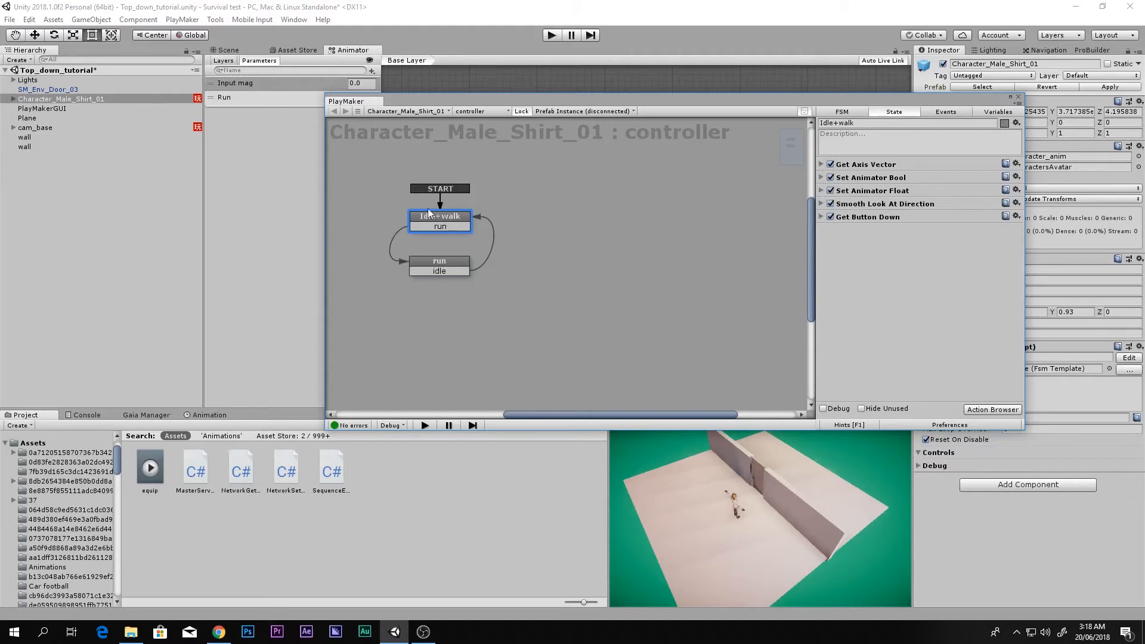
{"action": "left_click_drag", "start_coordinate": [452, 267], "coordinate": [451, 253]}
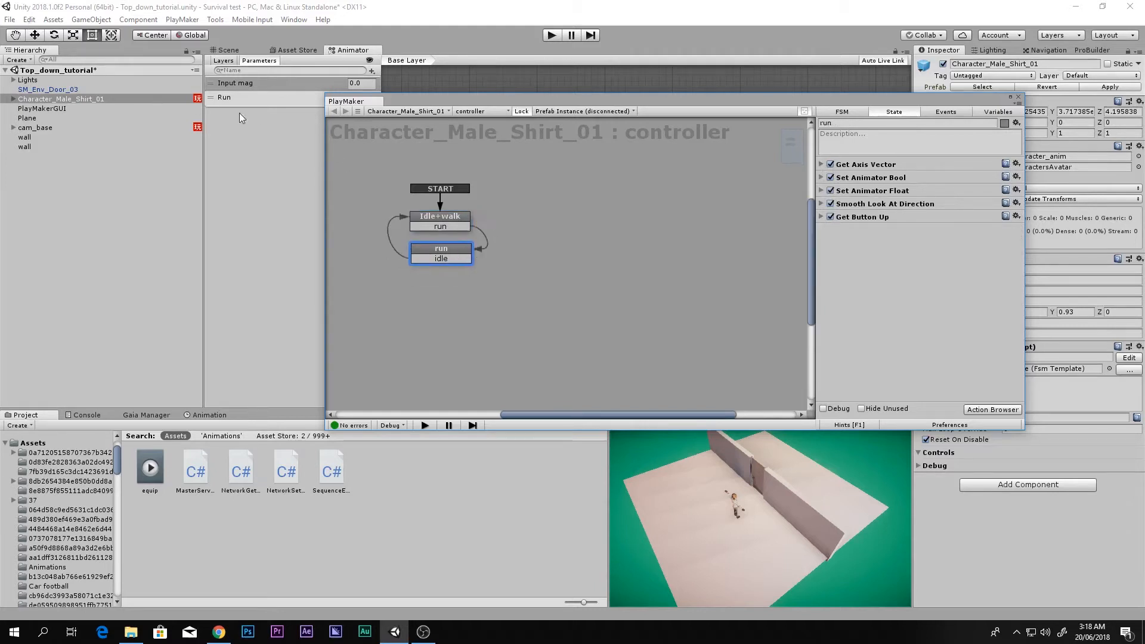
Step: Open the project's Input settings and move the PlayMaker window aside so the input axes are unobstructed
{"action": "left_click", "coordinate": [28, 19]}
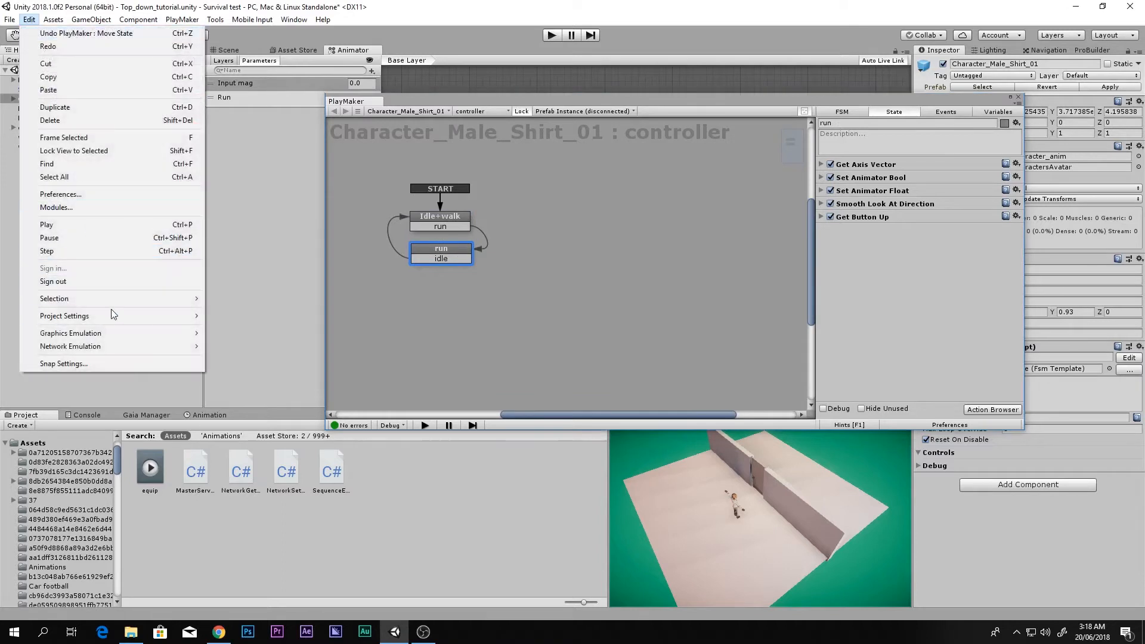
{"action": "mouse_move", "coordinate": [115, 316]}
{"action": "left_click", "coordinate": [217, 317]}
{"action": "left_click_drag", "start_coordinate": [678, 103], "coordinate": [466, 103]}
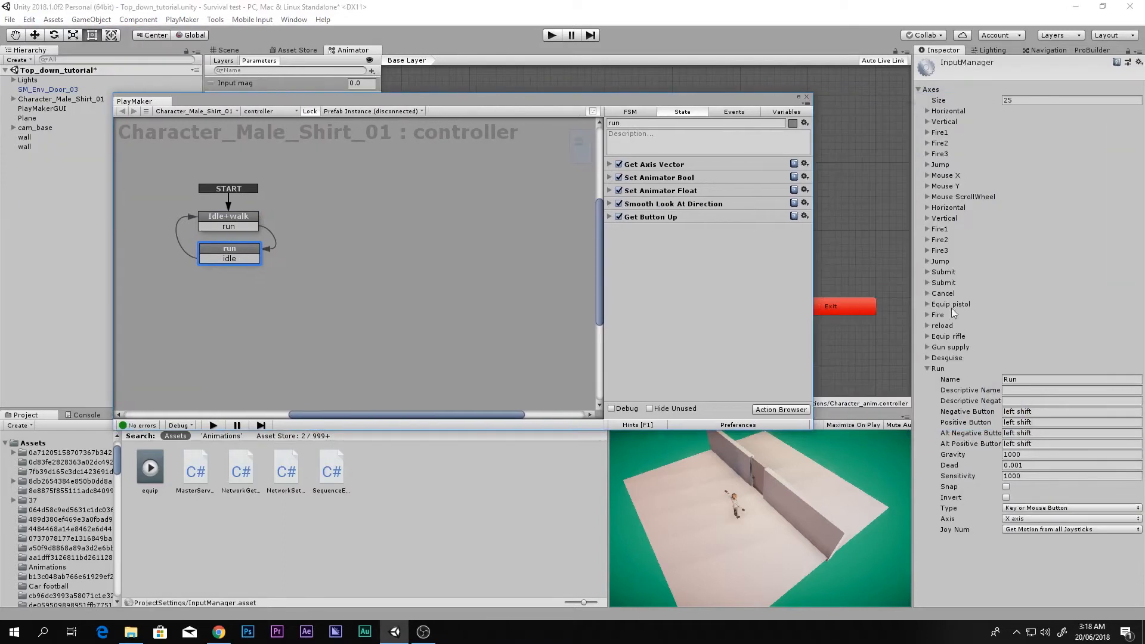
Step: Collapse the Run axis and examine the name and button assignments of the existing Equip pistol axis
{"action": "left_click", "coordinate": [928, 369]}
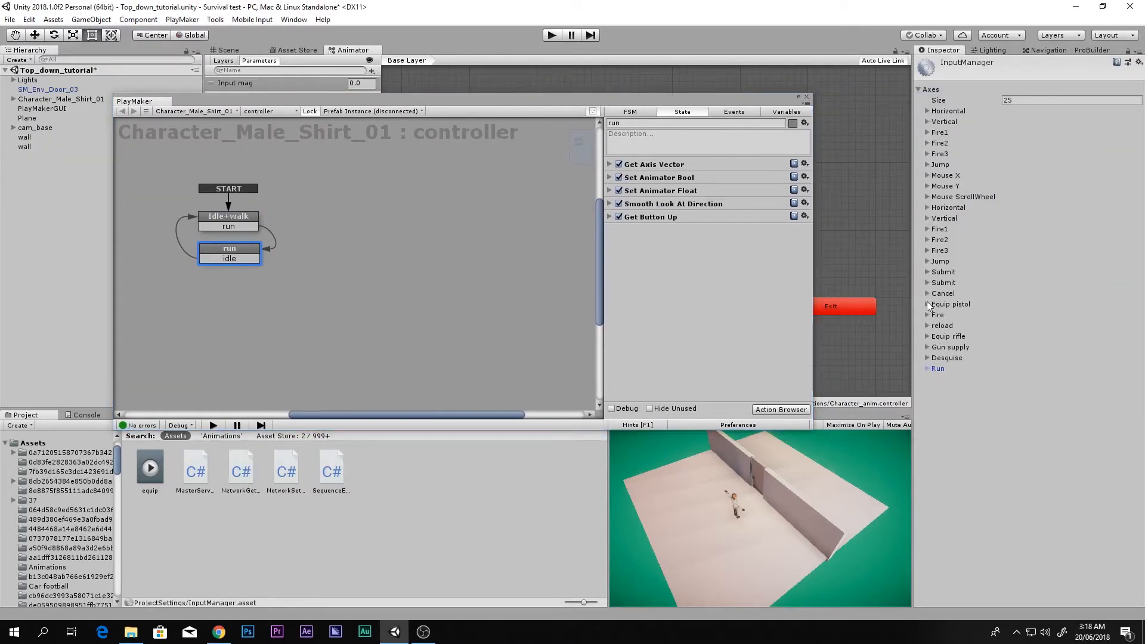
{"action": "left_click", "coordinate": [927, 304]}
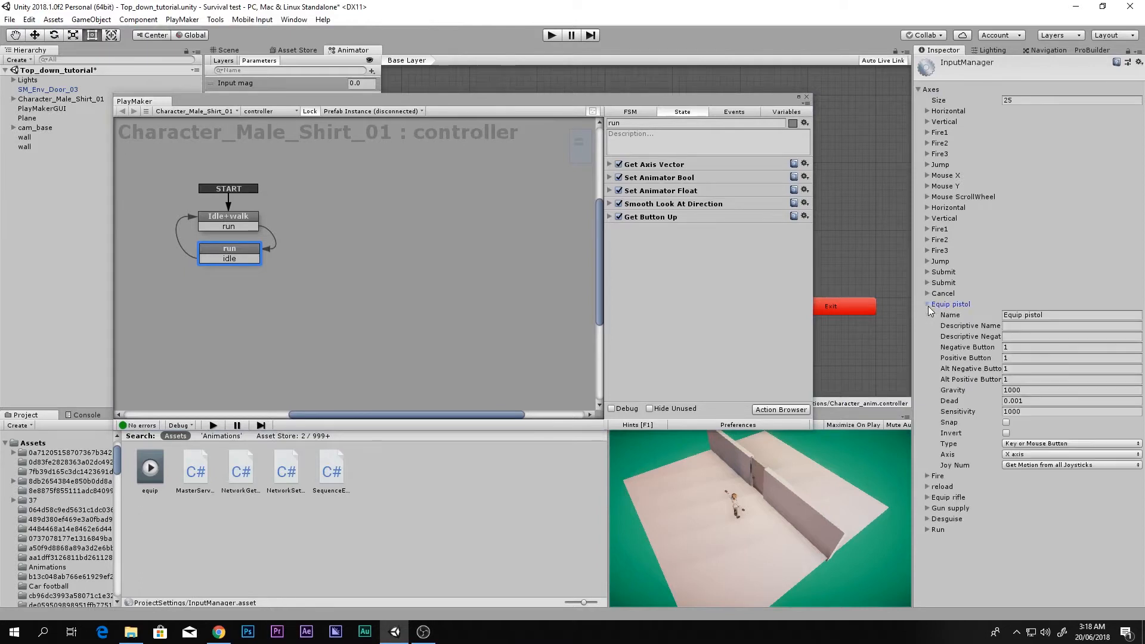
{"action": "key", "text": "Tab"}
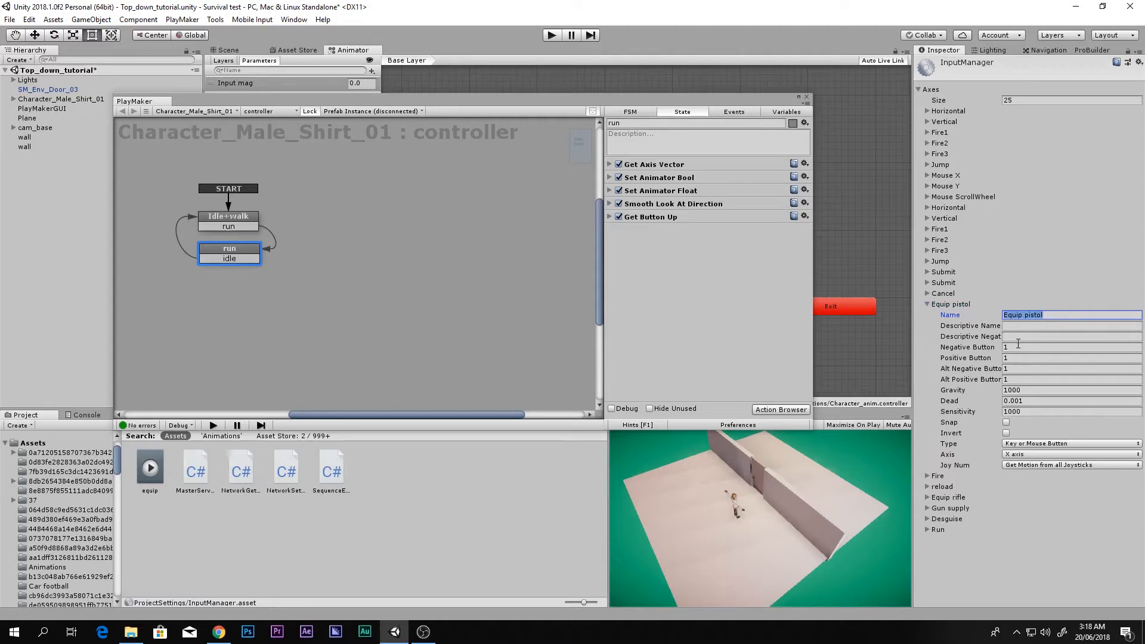
{"action": "key", "text": "Tab"}
{"action": "key", "text": "Tab"}
{"action": "key", "text": "Tab"}
{"action": "left_click", "coordinate": [929, 304]}
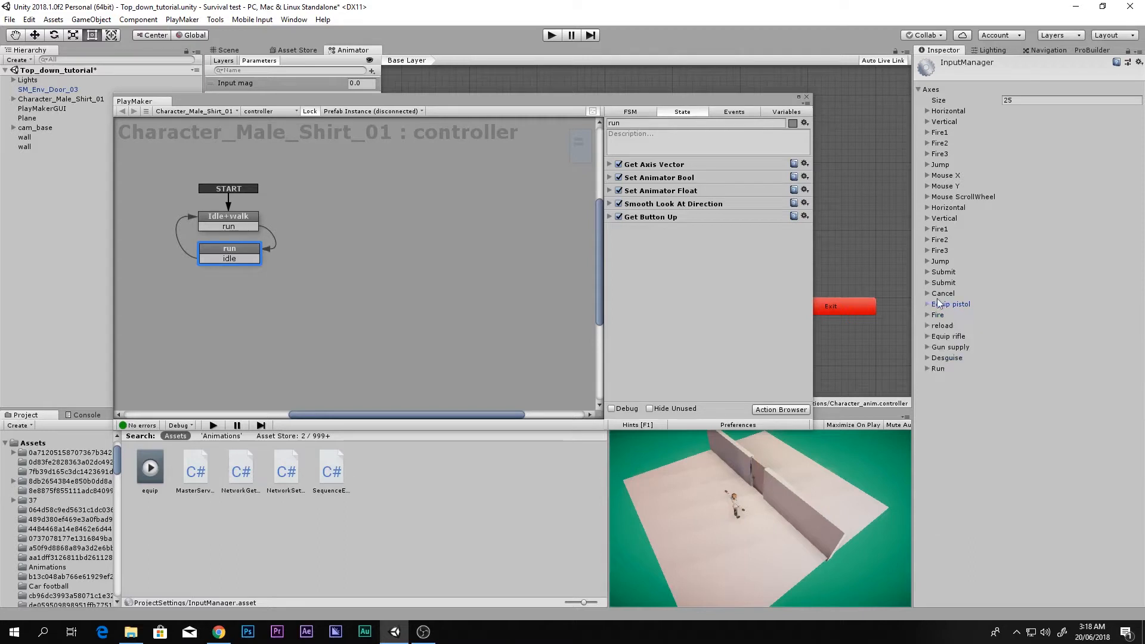
Step: Increase the number of input axes to 26 and name the added axis Equip
{"action": "key", "text": "Tab"}
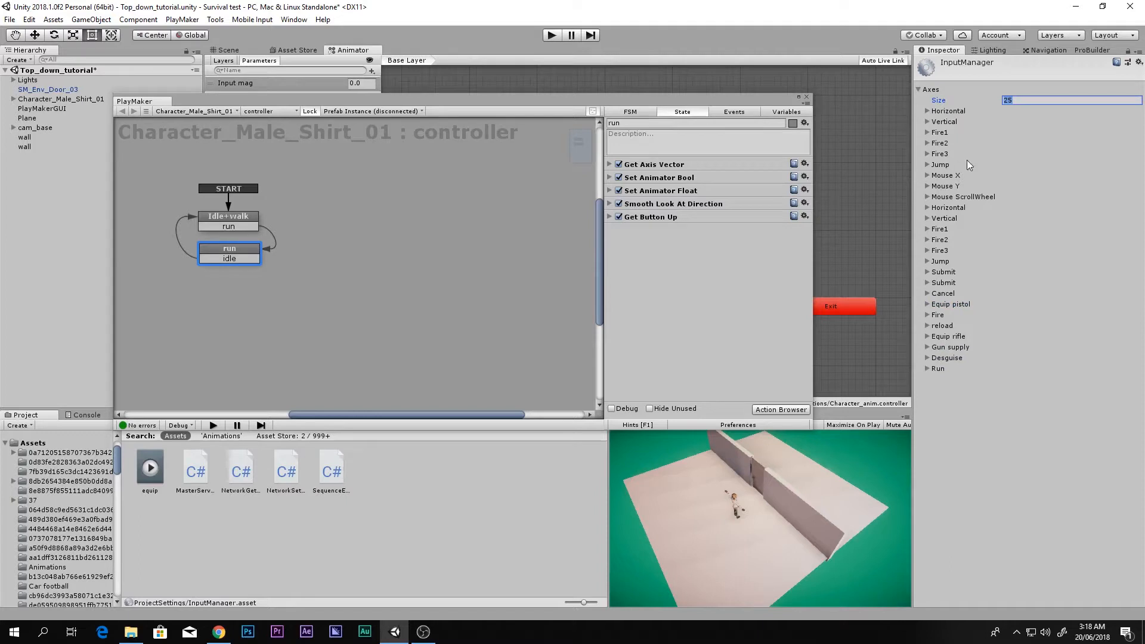
{"action": "left_click", "coordinate": [1024, 102]}
{"action": "type", "text": "26"}
{"action": "left_click", "coordinate": [928, 380]}
{"action": "left_click", "coordinate": [1012, 391]}
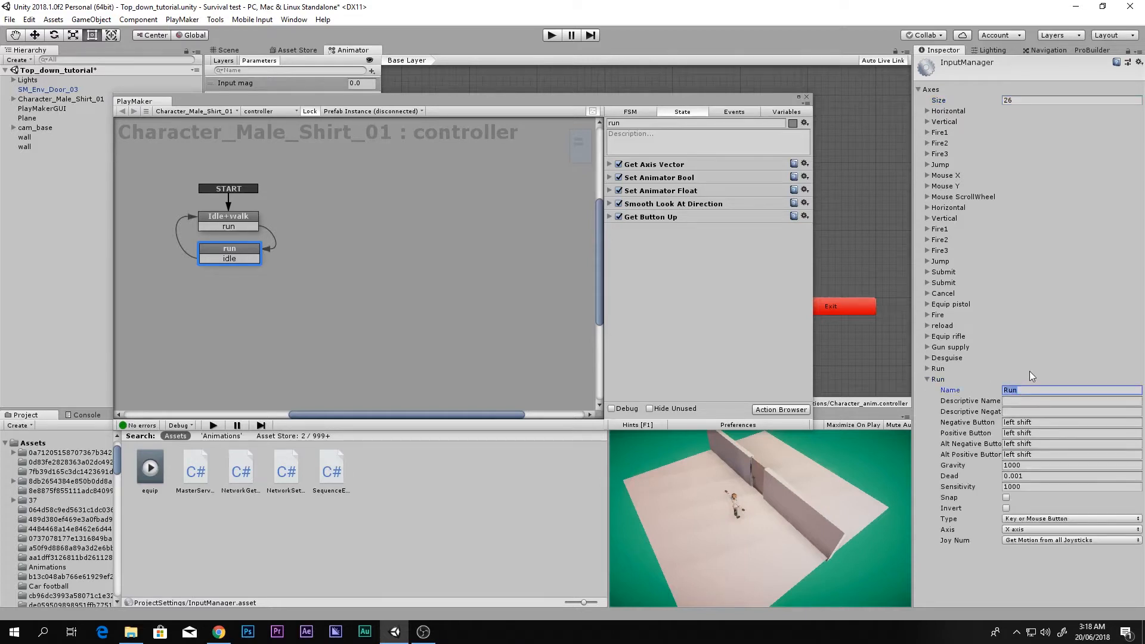
{"action": "type", "text": "Equip"}
Step: Set the new axis's negative, positive, alt negative and alt positive buttons to 1
{"action": "left_click", "coordinate": [1046, 423]}
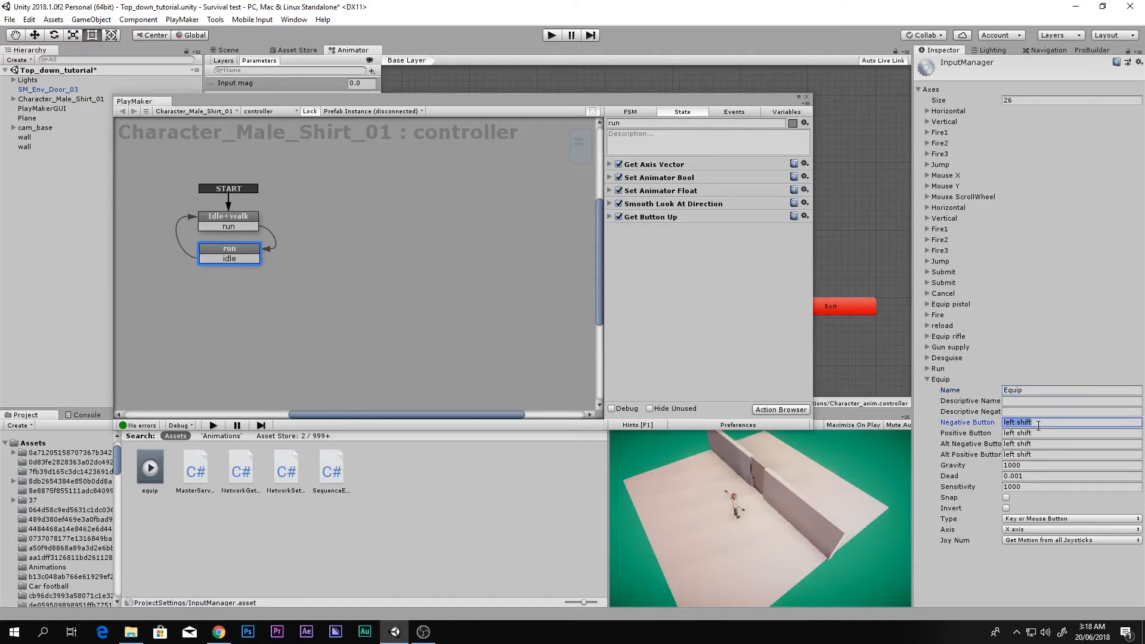
{"action": "type", "text": "1"}
{"action": "key", "text": "Tab"}
{"action": "type", "text": "1"}
{"action": "key", "text": "Tab"}
{"action": "type", "text": "1"}
{"action": "key", "text": "Tab"}
{"action": "type", "text": "1"}
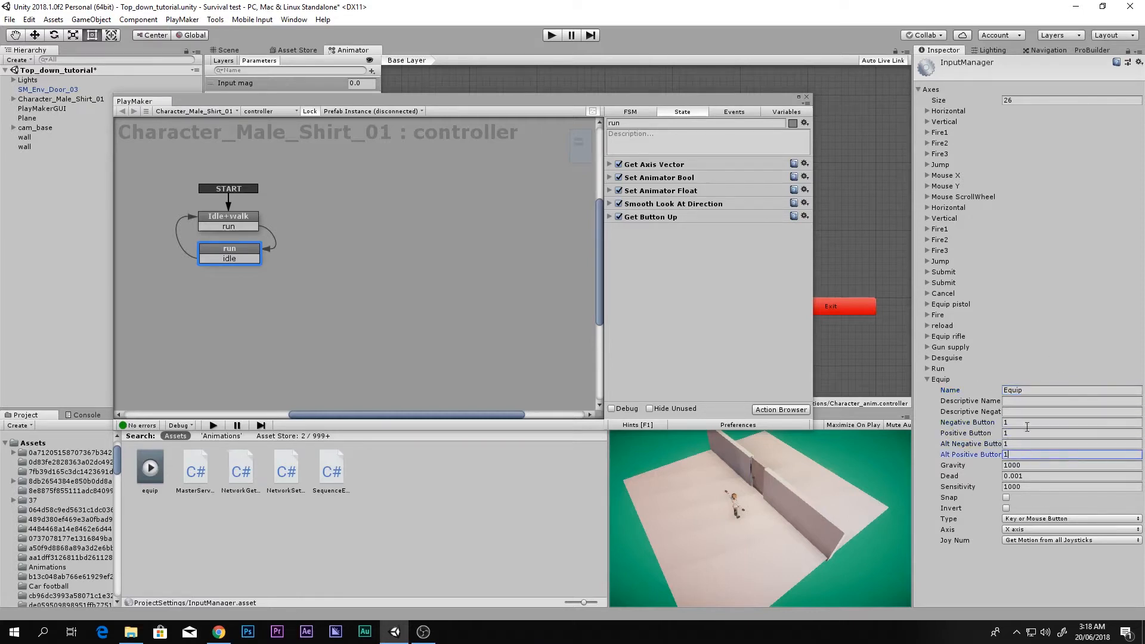
Step: Rename the new input axis to Equip_P
{"action": "left_click", "coordinate": [1042, 391]}
{"action": "left_click", "coordinate": [1042, 390]}
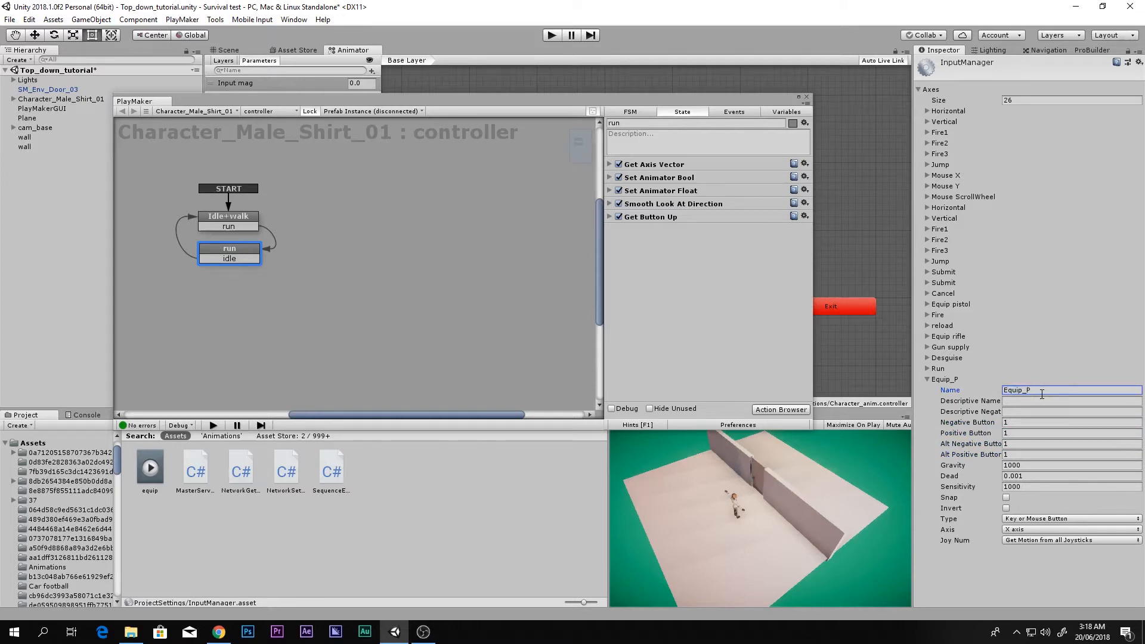
{"action": "key", "text": "Return"}
Step: Try assigning 2 instead of 1 to the negative, positive and alternate buttons of the Equip_P axis
{"action": "left_click", "coordinate": [1017, 422]}
{"action": "type", "text": "2"}
{"action": "left_click", "coordinate": [1016, 433]}
{"action": "type", "text": "2"}
{"action": "left_click", "coordinate": [1015, 443]}
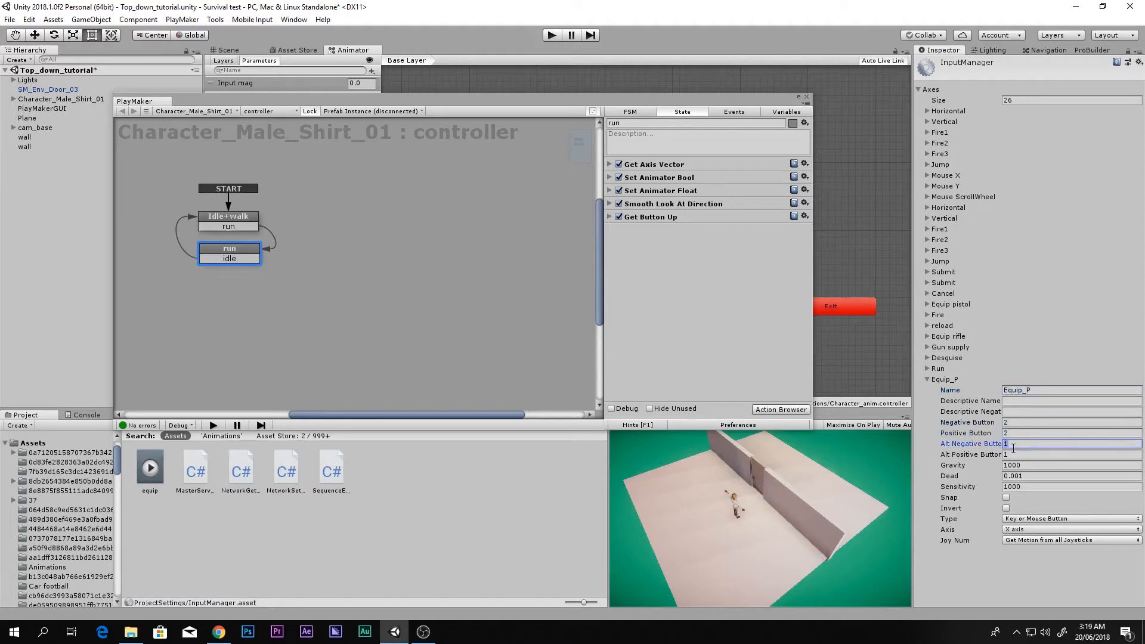
{"action": "type", "text": "2"}
{"action": "left_click", "coordinate": [1012, 455]}
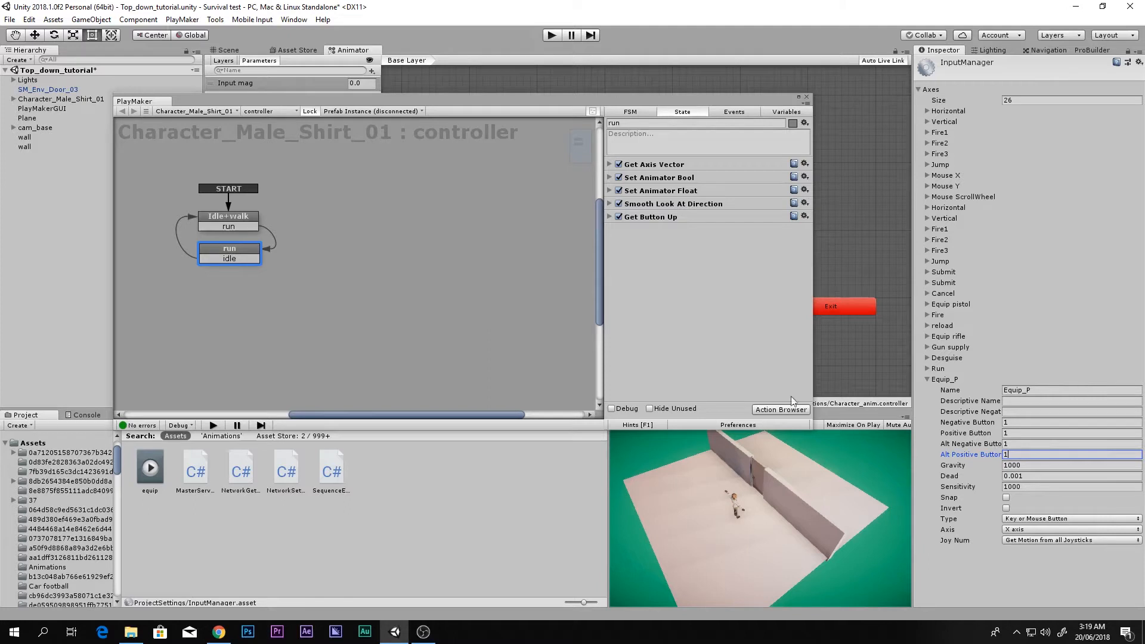
Step: Duplicate the Get Button Down action in the Idle+walk state
{"action": "left_click", "coordinate": [652, 217]}
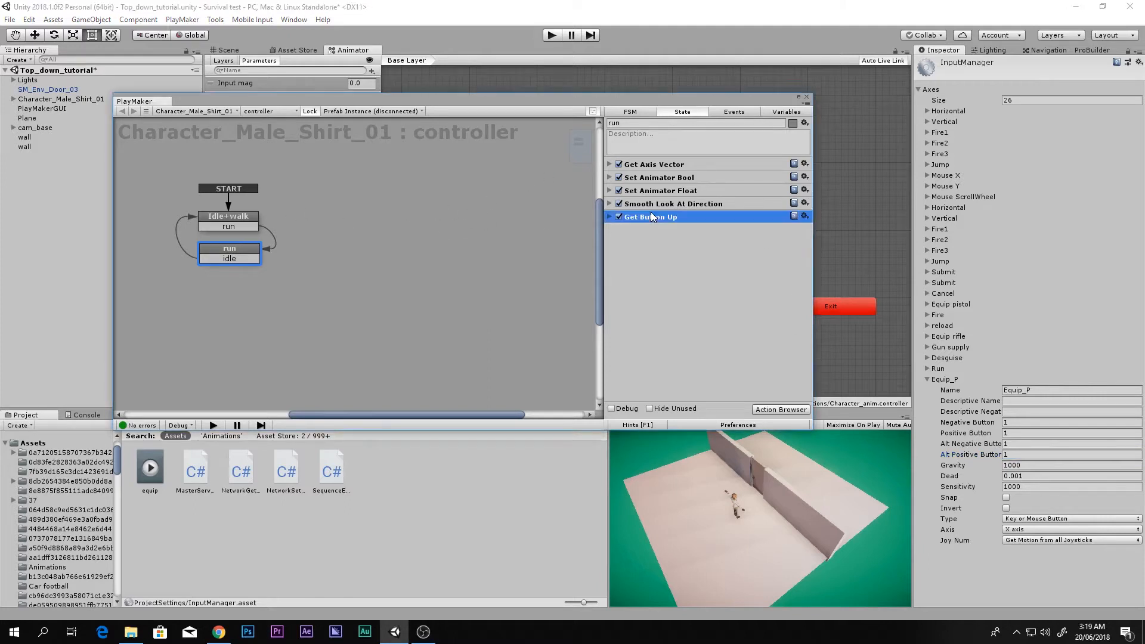
{"action": "left_click", "coordinate": [251, 227]}
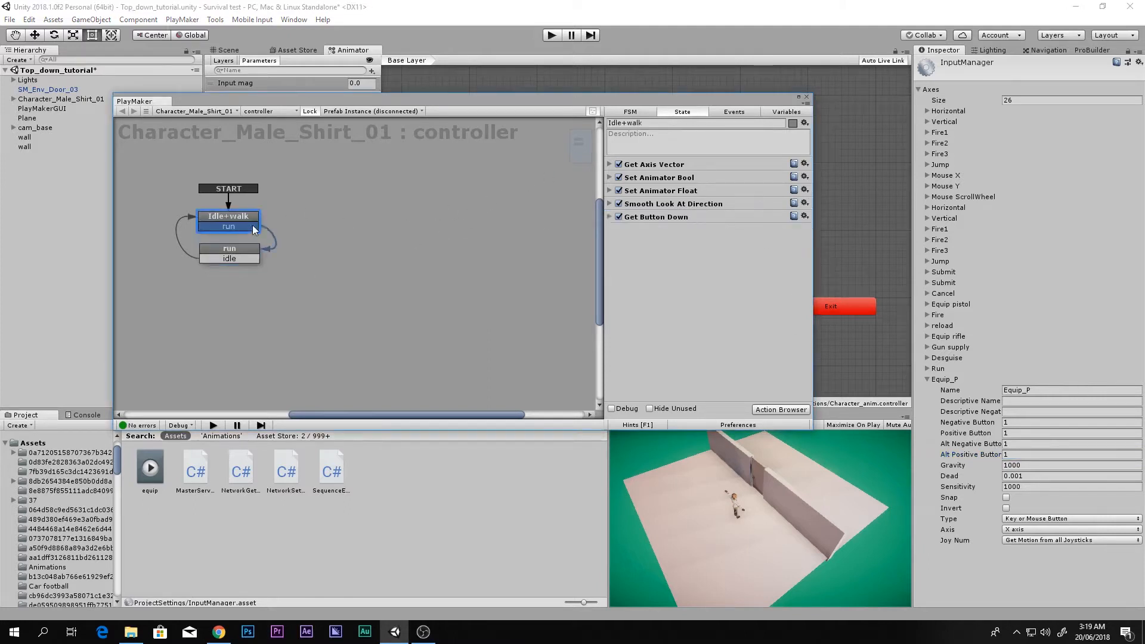
{"action": "left_click", "coordinate": [666, 217]}
{"action": "key", "text": "ctrl+d"}
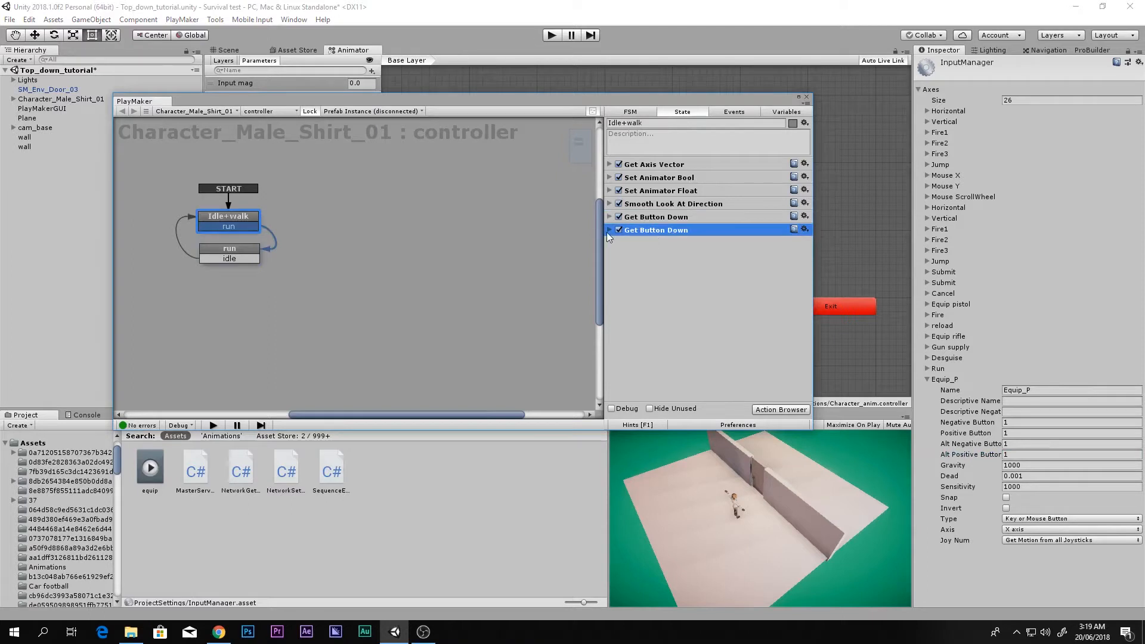
Step: Set the button name of the duplicated Get Button Down action to Equip_P, matching the input axis name
{"action": "left_click", "coordinate": [661, 231]}
{"action": "left_click", "coordinate": [727, 243]}
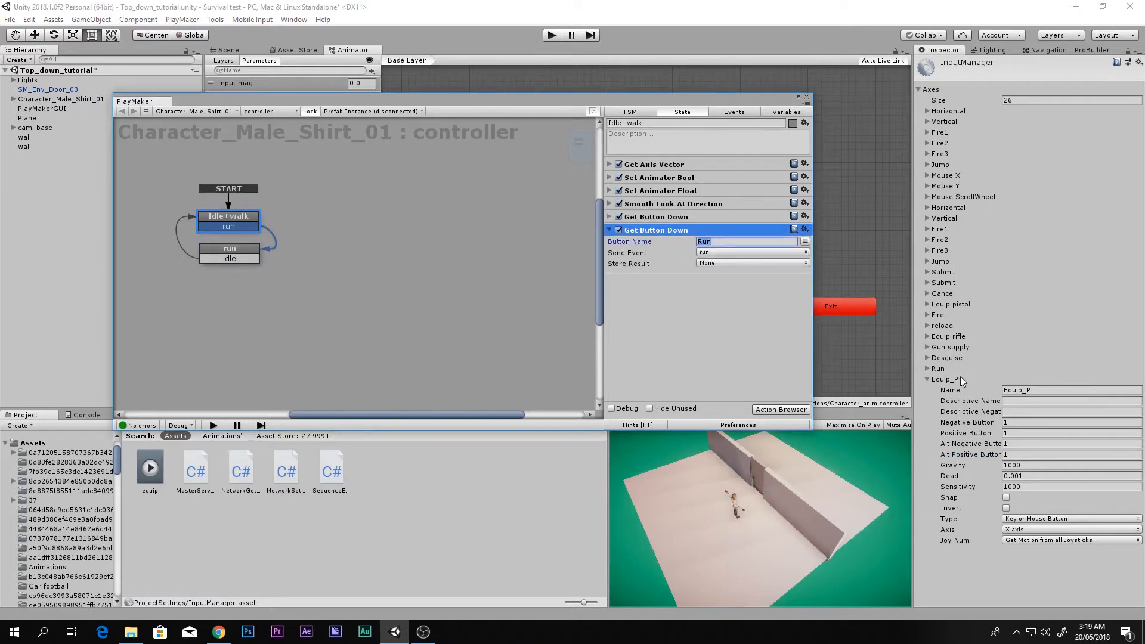
{"action": "left_click", "coordinate": [1028, 391]}
{"action": "key", "text": "ctrl+c"}
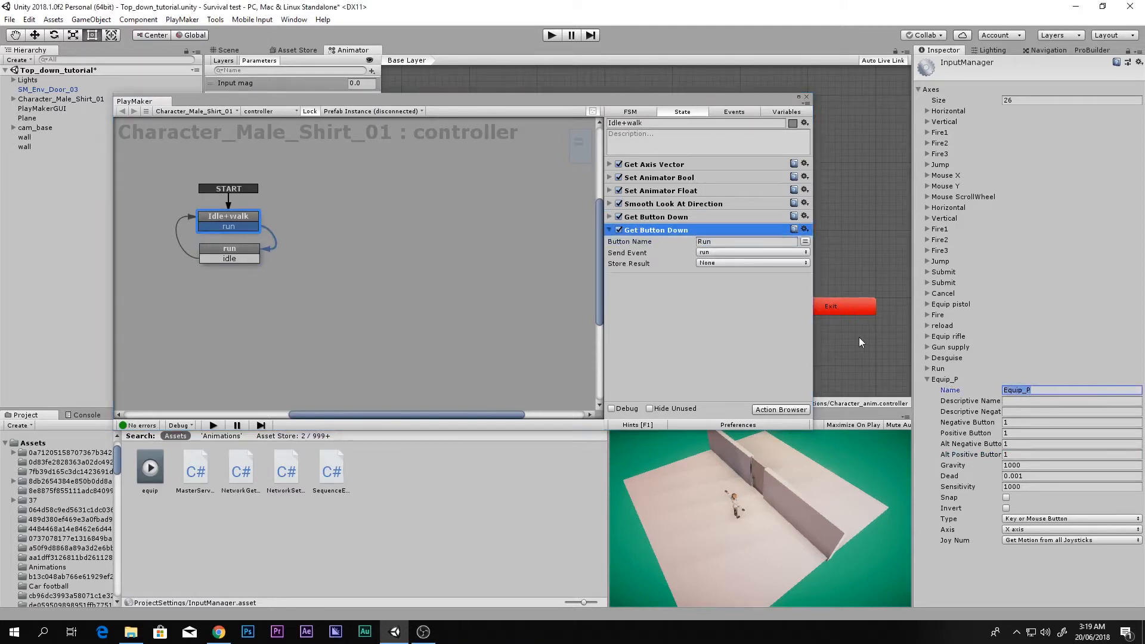
{"action": "left_click", "coordinate": [737, 243]}
{"action": "key", "text": "ctrl+v"}
{"action": "type", "text": "v"}
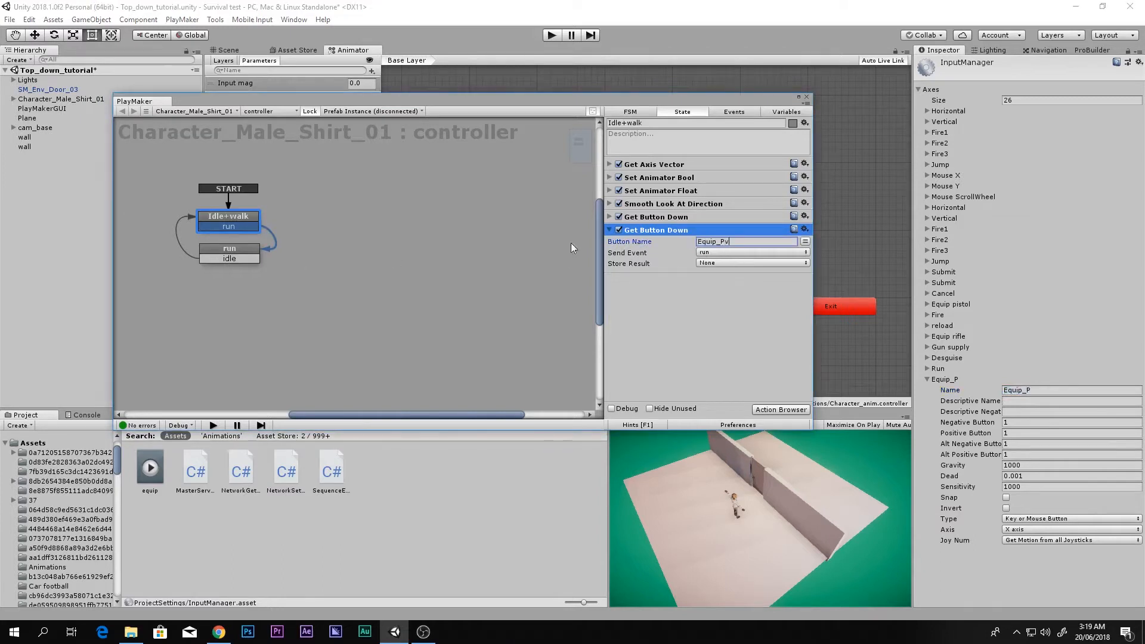
{"action": "left_click", "coordinate": [638, 245]}
{"action": "left_click", "coordinate": [719, 246]}
{"action": "key", "text": "ctrl+c"}
{"action": "left_click", "coordinate": [737, 246]}
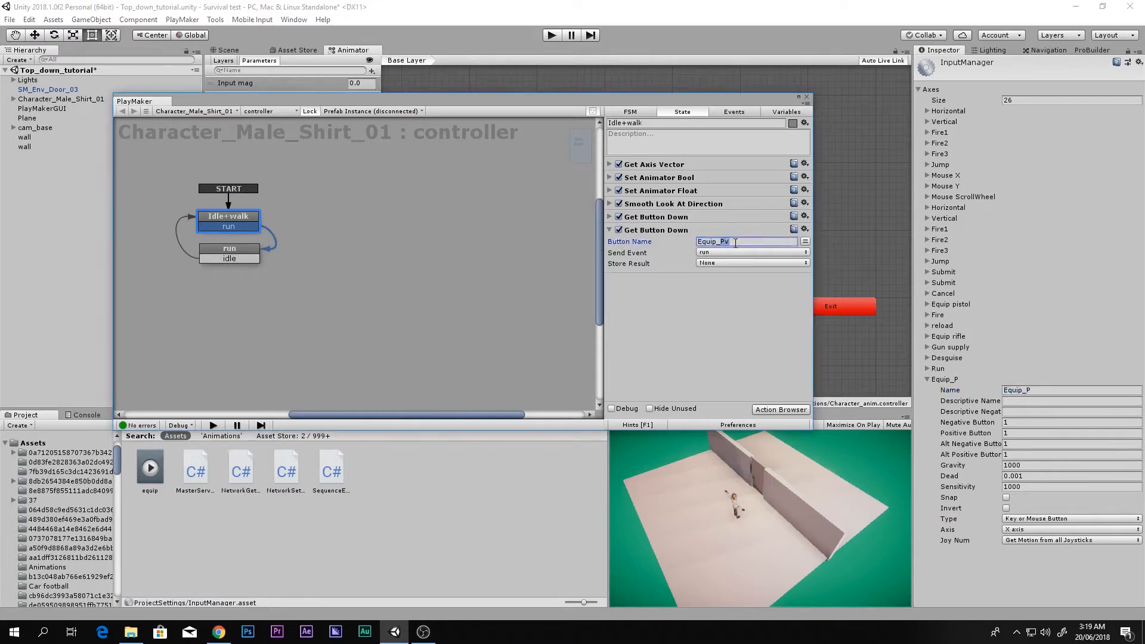
{"action": "key", "text": "BackSpace"}
Step: Create a new event named Equip_P and assign it as the event sent by the duplicated Get Button Down action
{"action": "left_click", "coordinate": [705, 254]}
{"action": "left_click", "coordinate": [744, 352]}
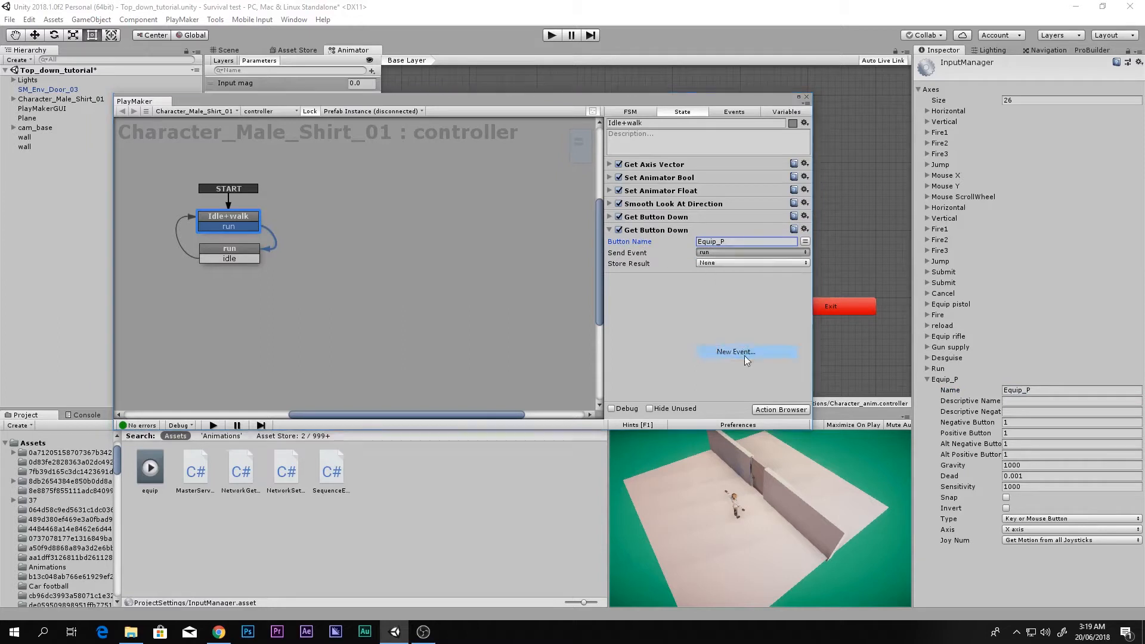
{"action": "key", "text": "ctrl+v"}
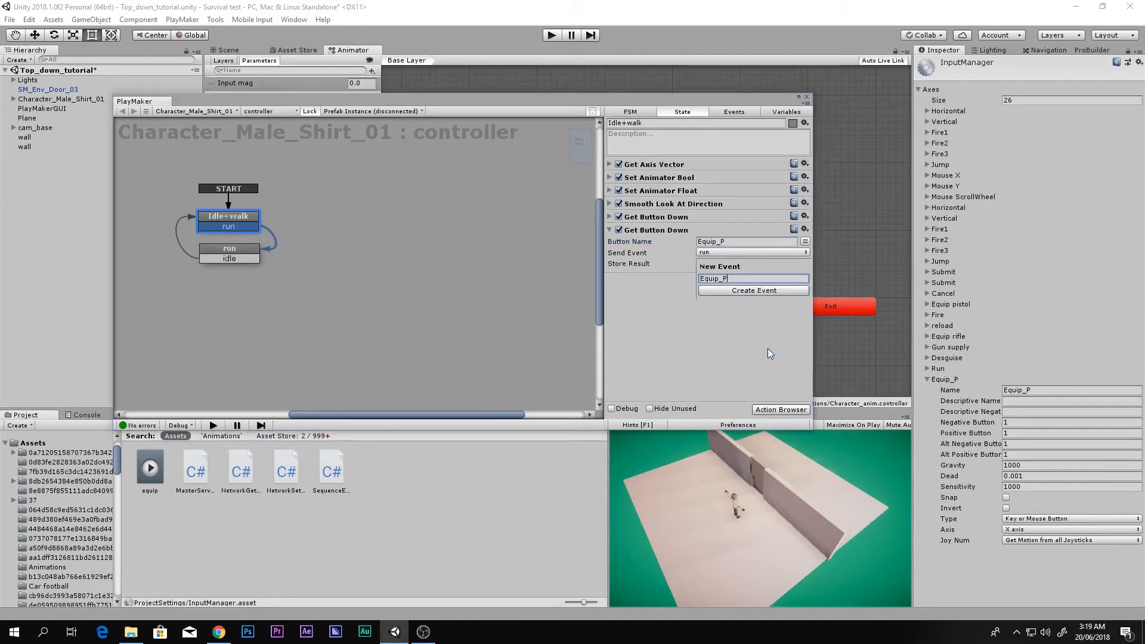
{"action": "key", "text": "Return"}
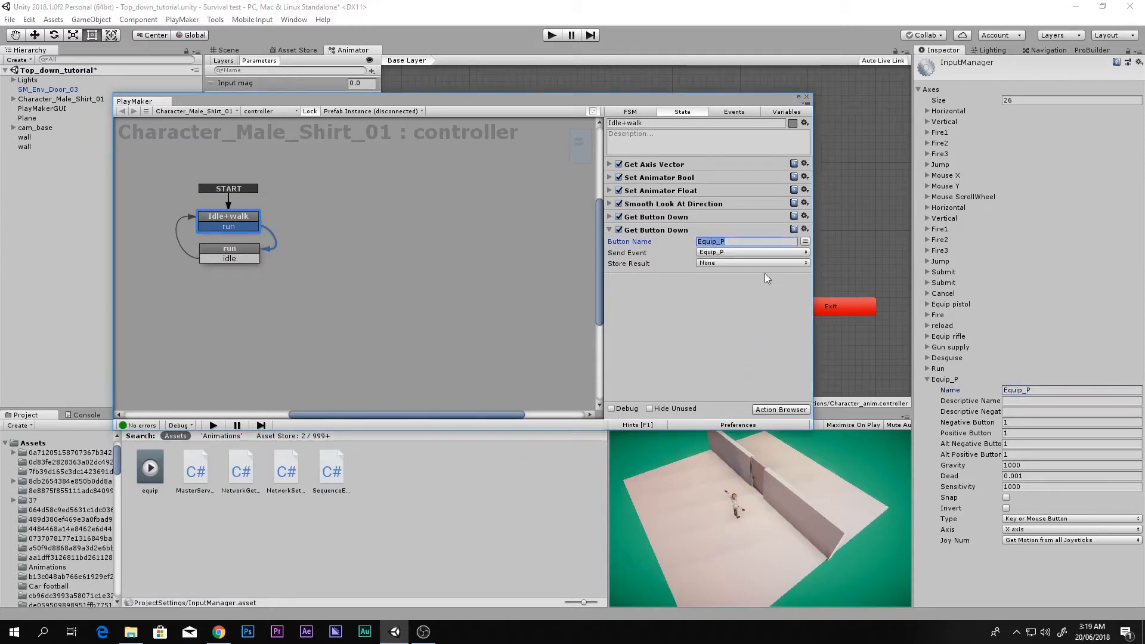
Step: Add an Equip_P transition to the Idle+walk state and link it to a new state beside it
{"action": "double_click", "coordinate": [741, 241]}
{"action": "left_click", "coordinate": [233, 221]}
{"action": "right_click", "coordinate": [232, 219]}
{"action": "mouse_move", "coordinate": [272, 225]}
{"action": "left_click", "coordinate": [412, 226]}
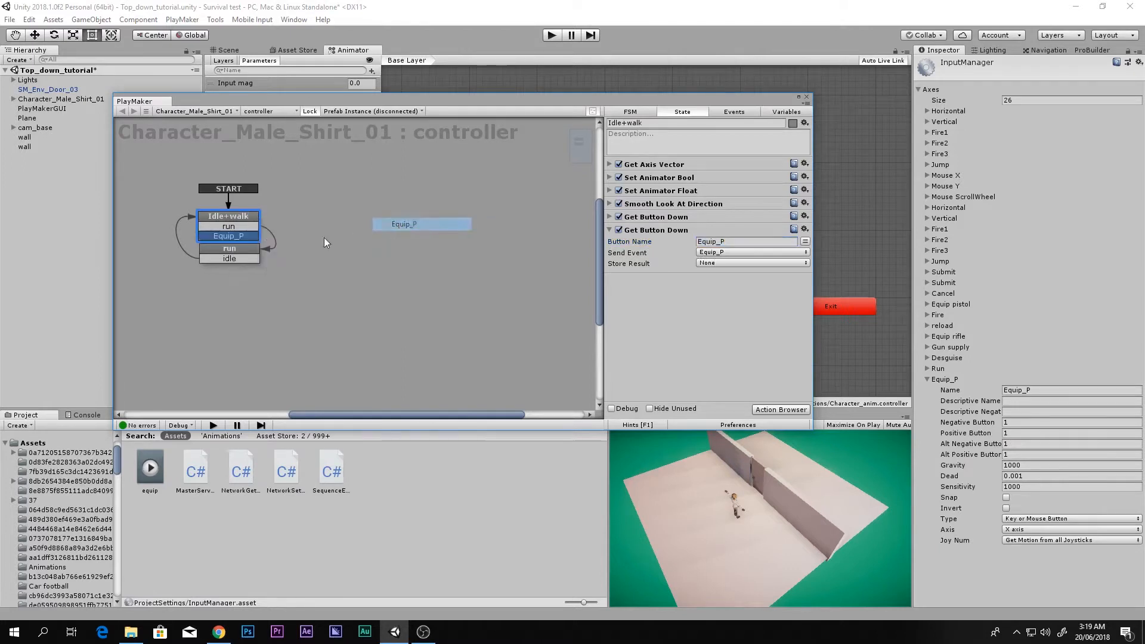
{"action": "left_click_drag", "start_coordinate": [241, 215], "coordinate": [403, 223]}
{"action": "left_click", "coordinate": [414, 221], "text": "ctrl"}
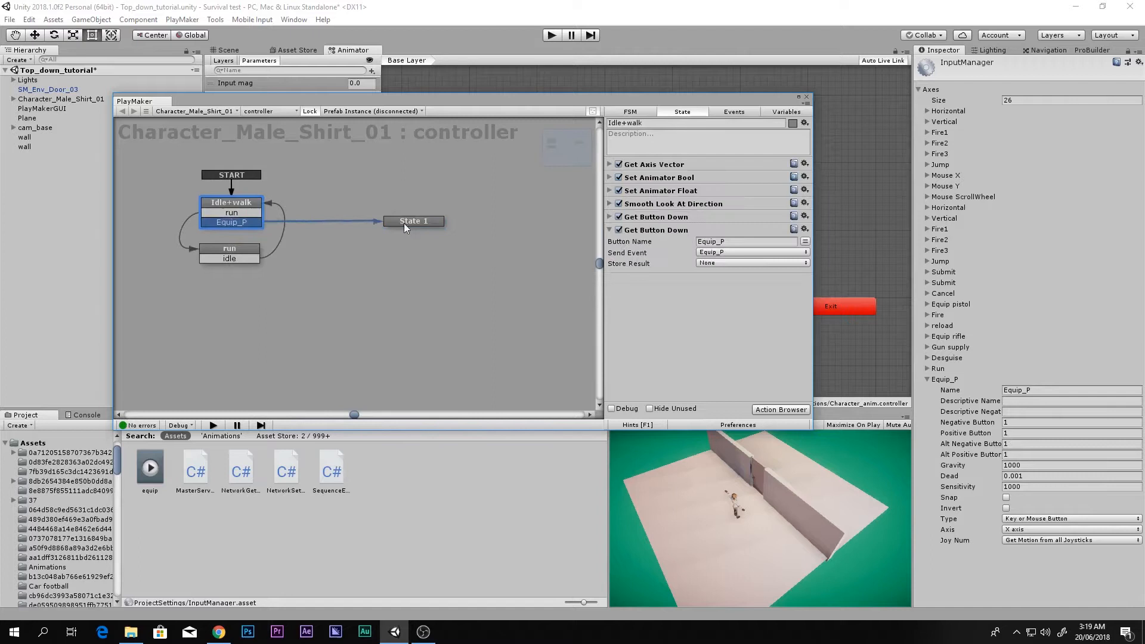
Step: Copy the Equip_P Get Button Down action from the Idle+walk state into the run state
{"action": "left_click", "coordinate": [653, 229]}
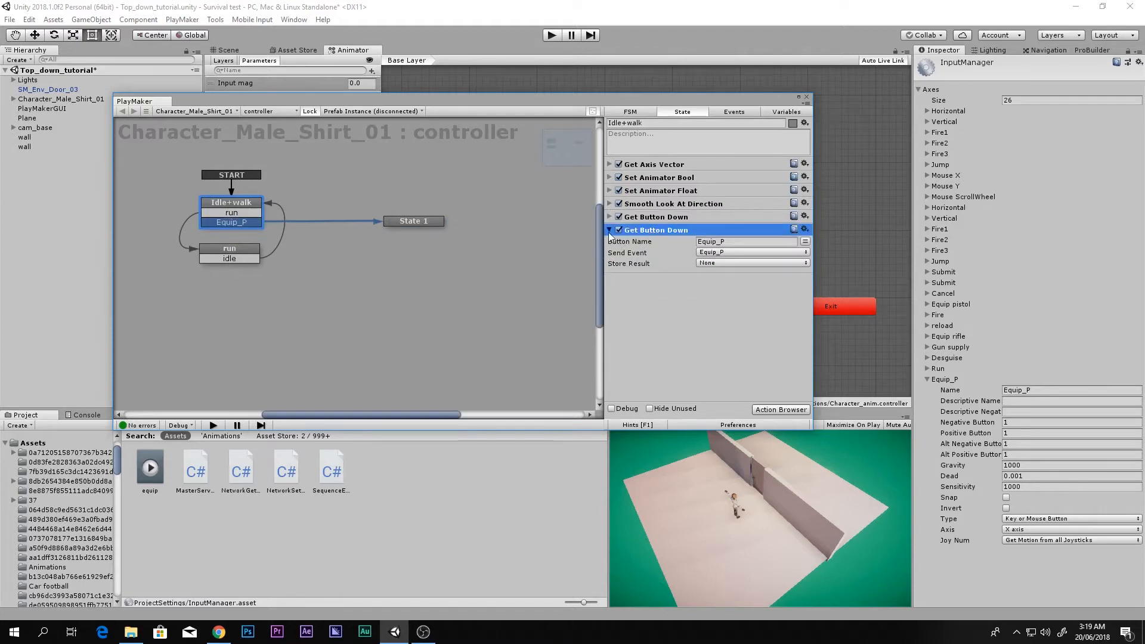
{"action": "left_click", "coordinate": [237, 259]}
{"action": "key", "text": "ctrl+v"}
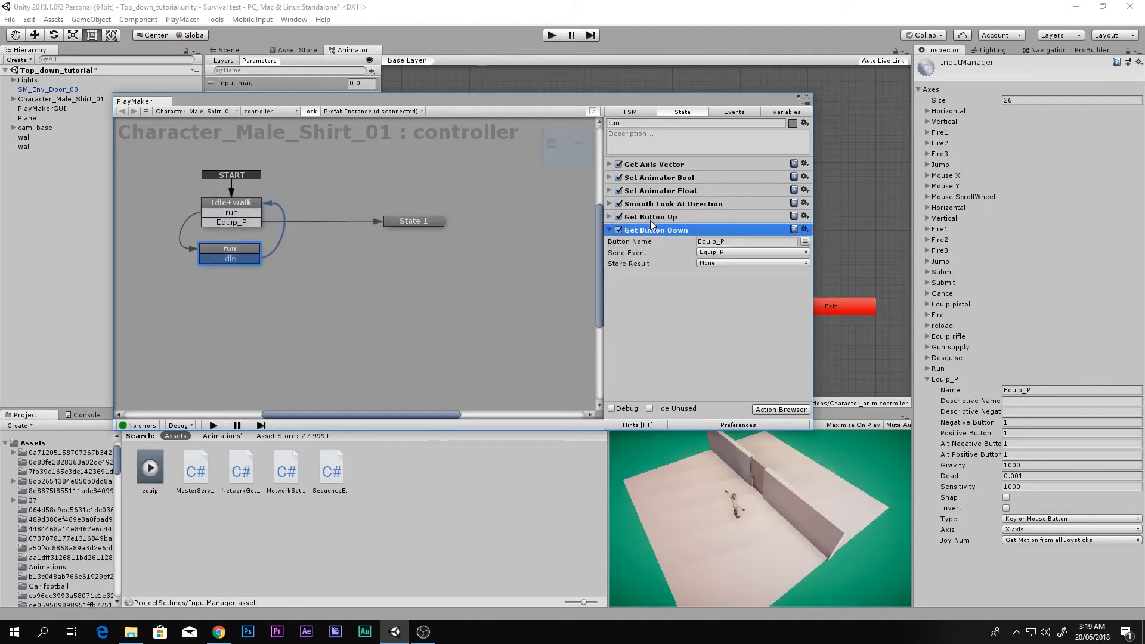
{"action": "left_click", "coordinate": [609, 230]}
Step: Add an Equip_P transition to the run state and link it to State 1
{"action": "right_click", "coordinate": [237, 255]}
{"action": "left_click", "coordinate": [394, 258]}
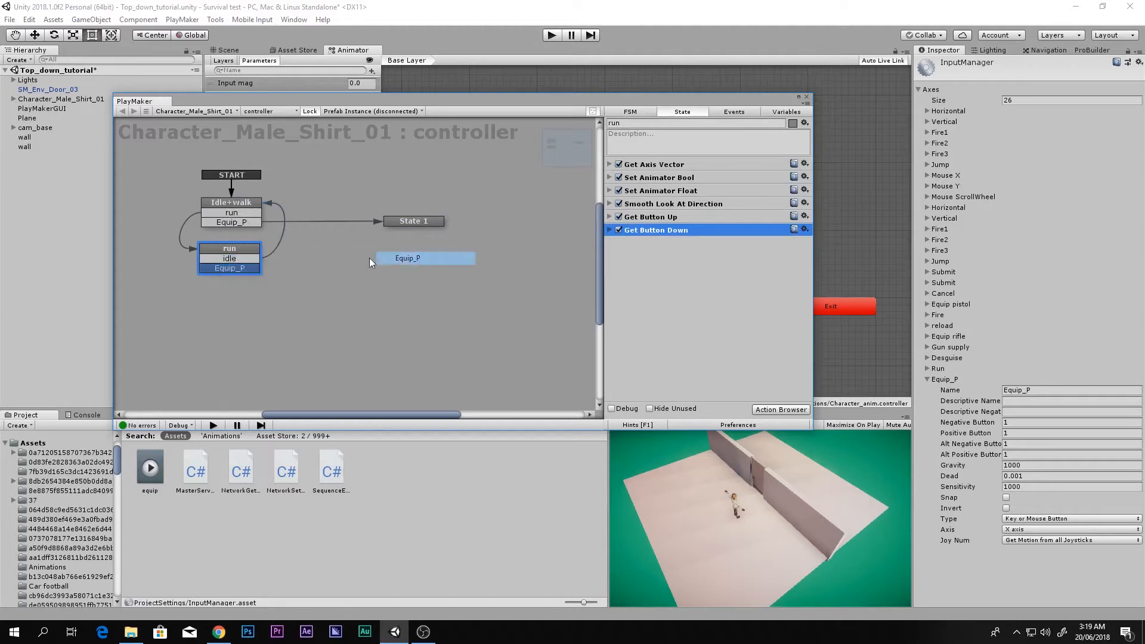
{"action": "left_click", "coordinate": [228, 275]}
{"action": "left_click_drag", "start_coordinate": [248, 269], "coordinate": [352, 238]}
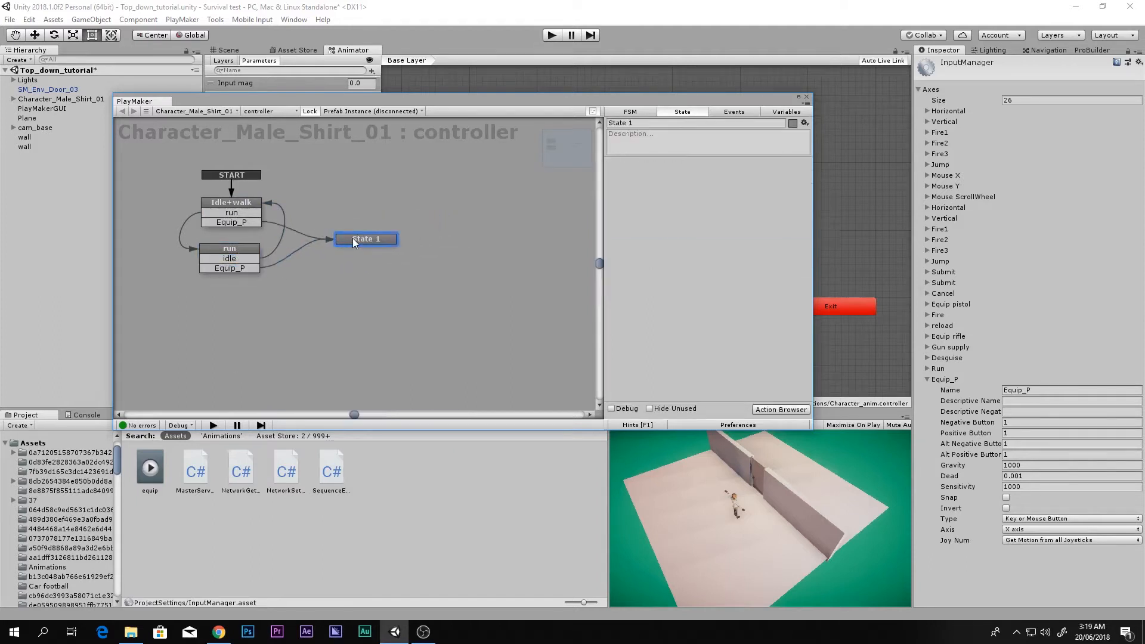
Step: Rename State 1 as Equip_P and reposition it beside the Idle+walk and run states
{"action": "left_click", "coordinate": [630, 123]}
{"action": "type", "text": "Equip_P"}
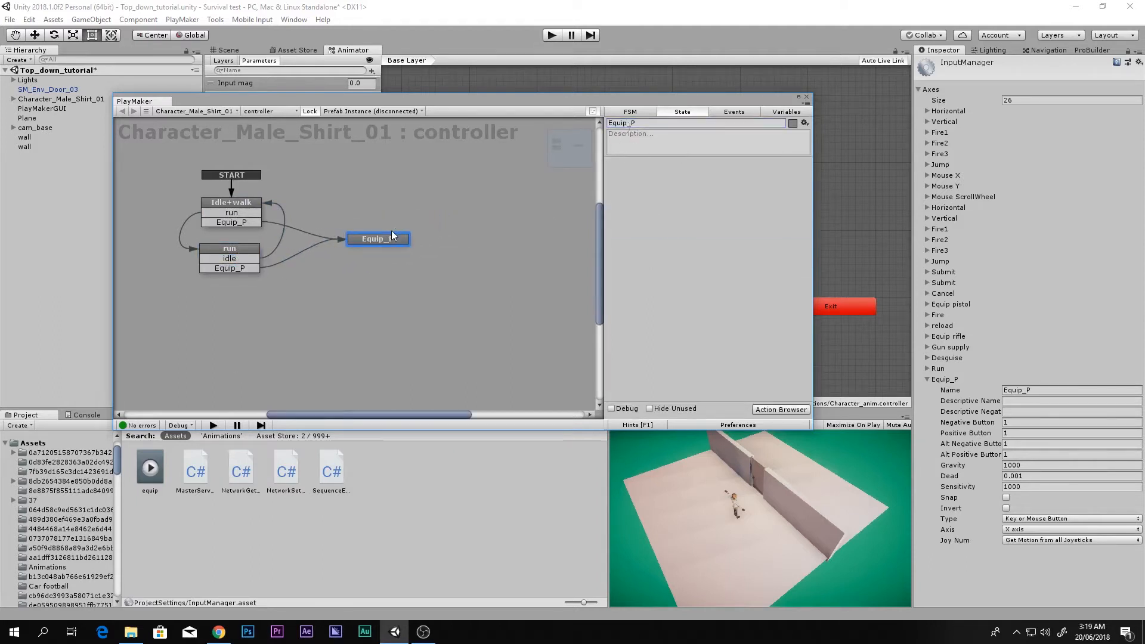
{"action": "left_click_drag", "start_coordinate": [385, 238], "coordinate": [370, 235]}
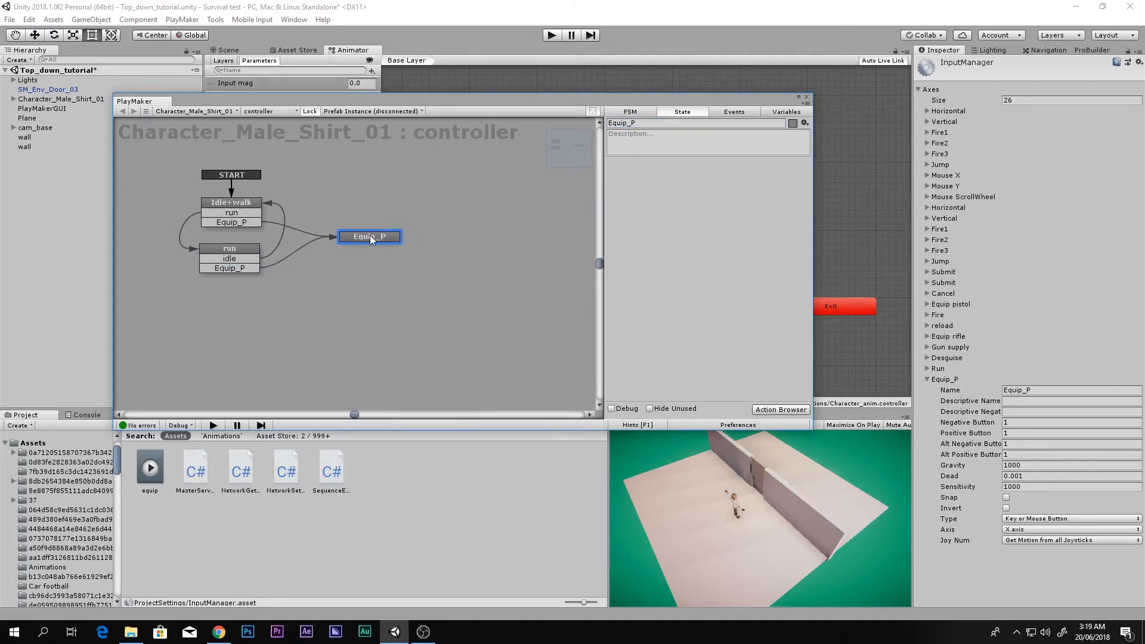
Step: Add an Animator Cross Fade action to the Equip_P state
{"action": "double_click", "coordinate": [646, 194]}
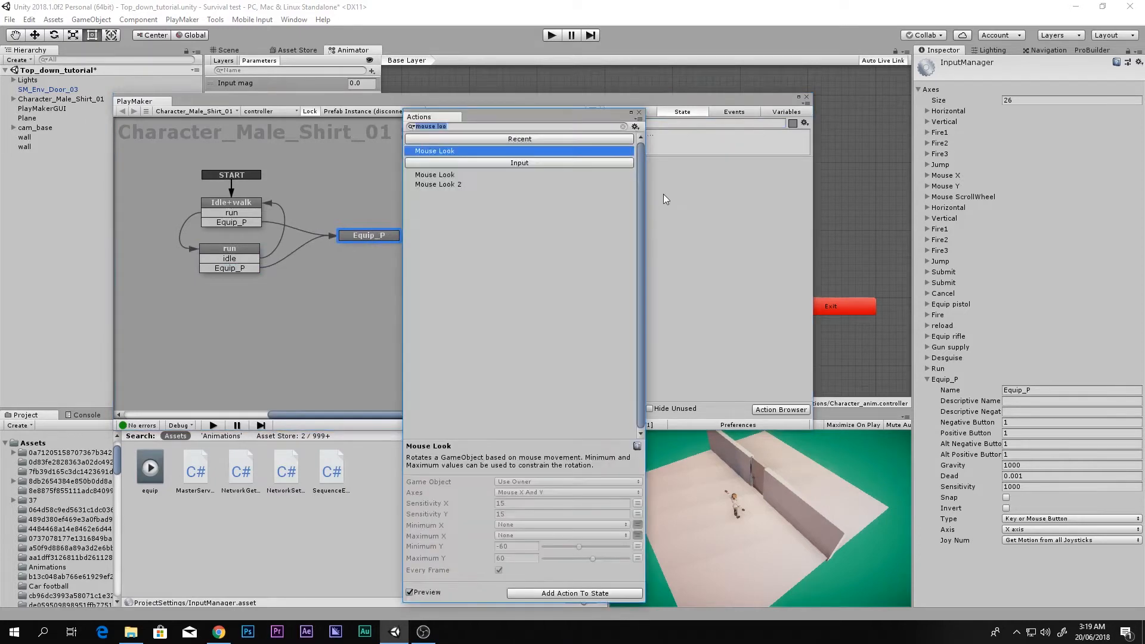
{"action": "type", "text": "to"}
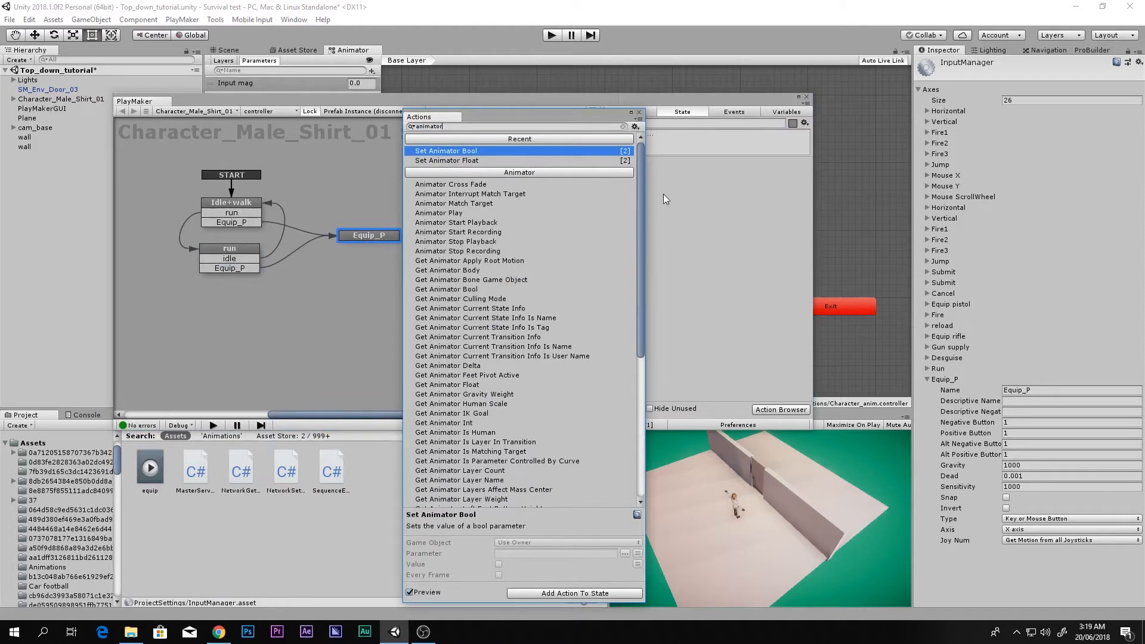
{"action": "type", "text": "r"}
{"action": "key", "text": "Down"}
{"action": "key", "text": "Down"}
{"action": "key", "text": "Return"}
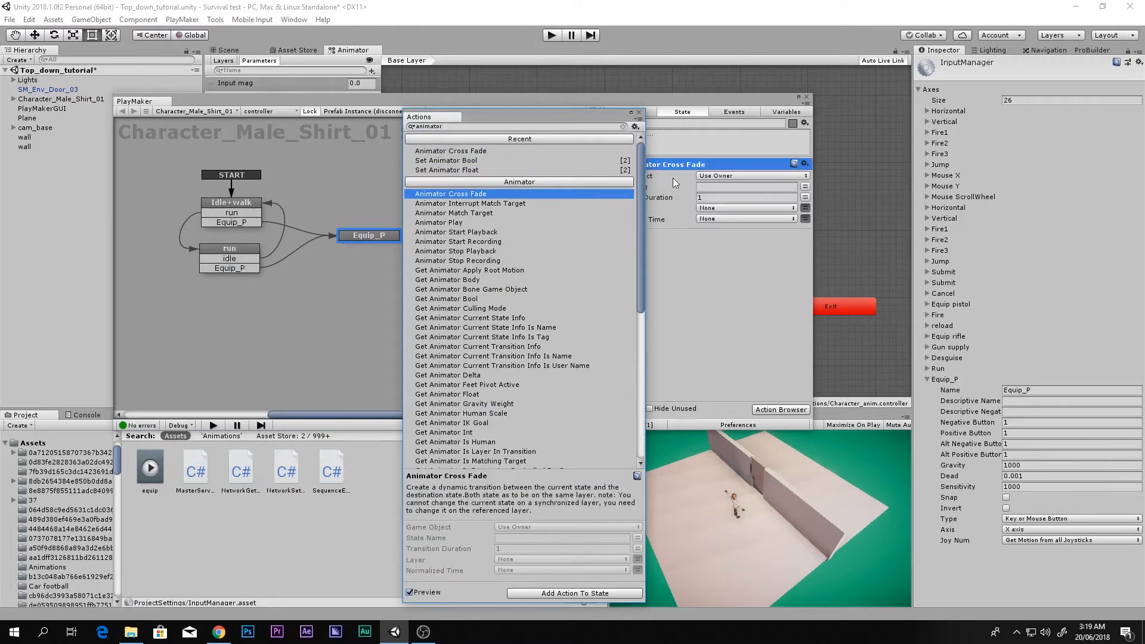
{"action": "left_click", "coordinate": [639, 112]}
Step: Set the cross fade's state name to equip, copied from the animator state, and its transition duration to 0.1
{"action": "left_click_drag", "start_coordinate": [704, 105], "coordinate": [745, 259]}
{"action": "left_click", "coordinate": [577, 217]}
{"action": "left_click_drag", "start_coordinate": [959, 64], "coordinate": [926, 98]}
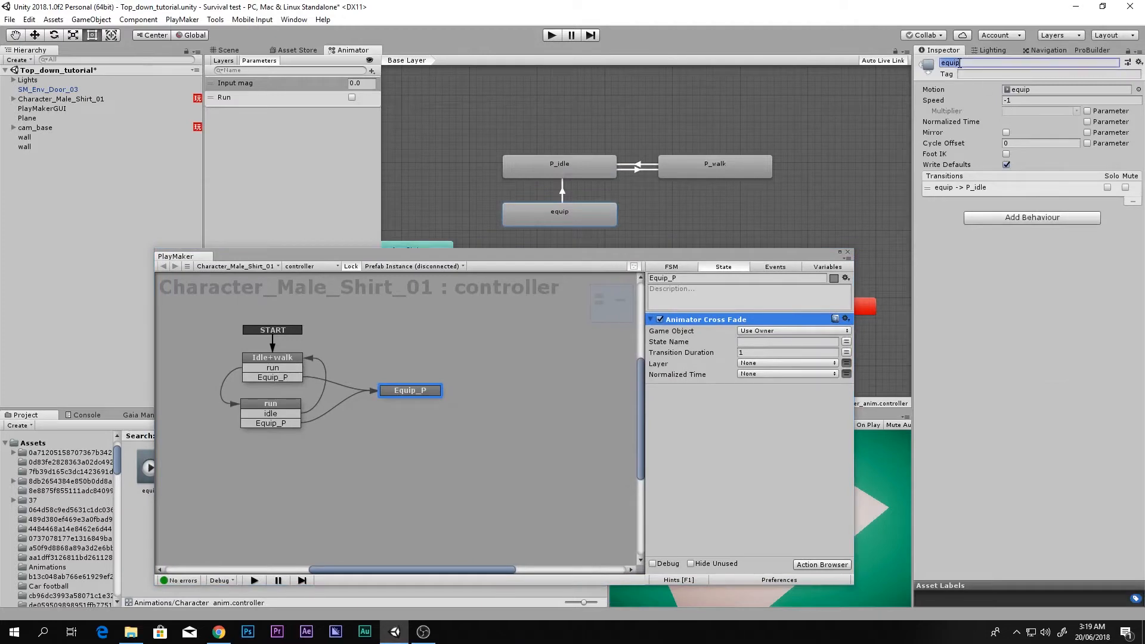
{"action": "key", "text": "ctrl+c"}
{"action": "left_click", "coordinate": [755, 343]}
{"action": "key", "text": "ctrl+v"}
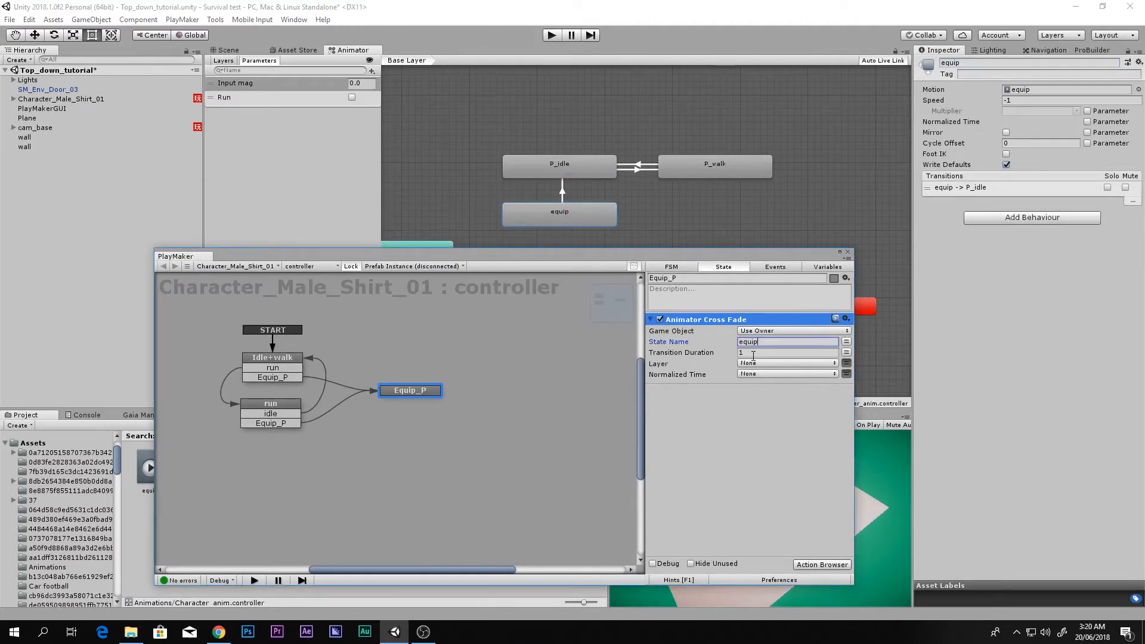
{"action": "left_click", "coordinate": [753, 354]}
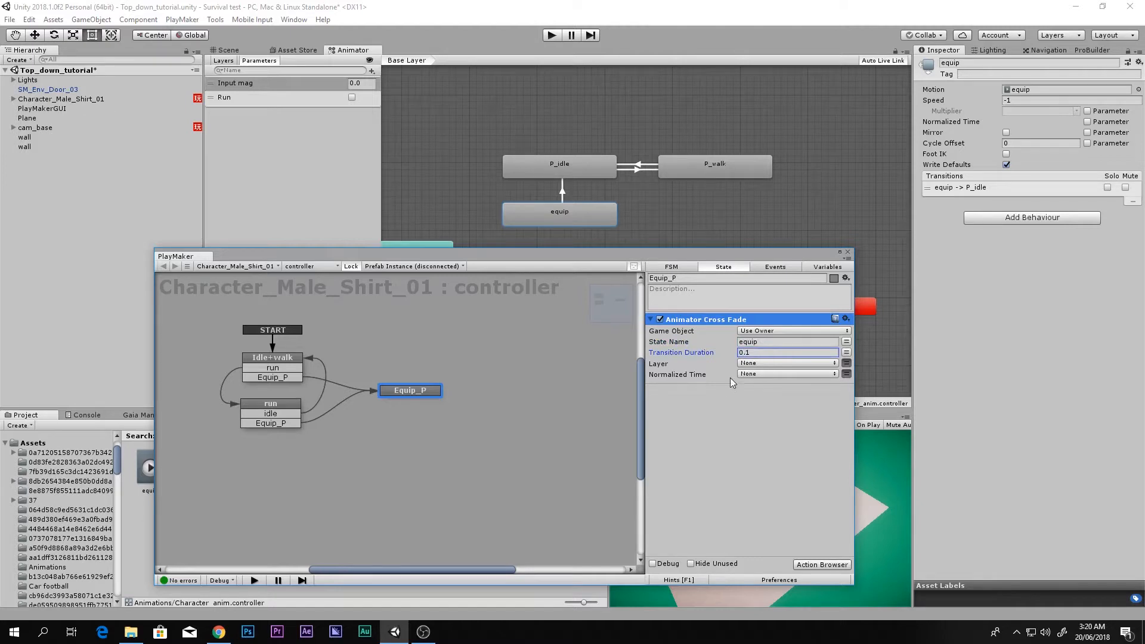
Step: Preview the equip animation clip through to its end to judge its length
{"action": "double_click", "coordinate": [559, 216]}
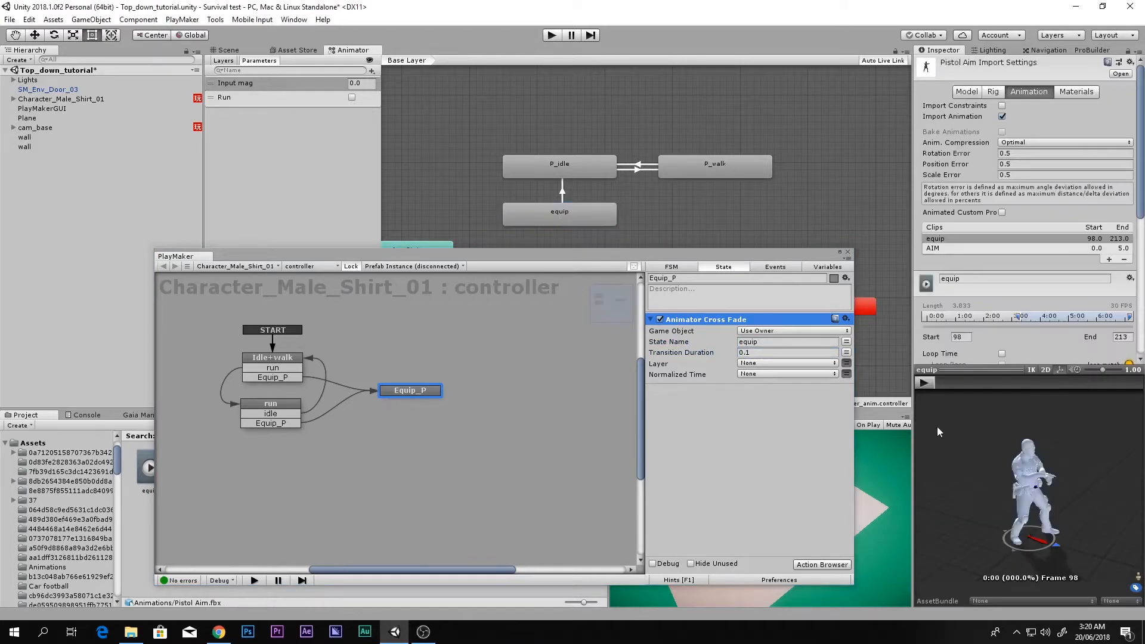
{"action": "left_click", "coordinate": [925, 383]}
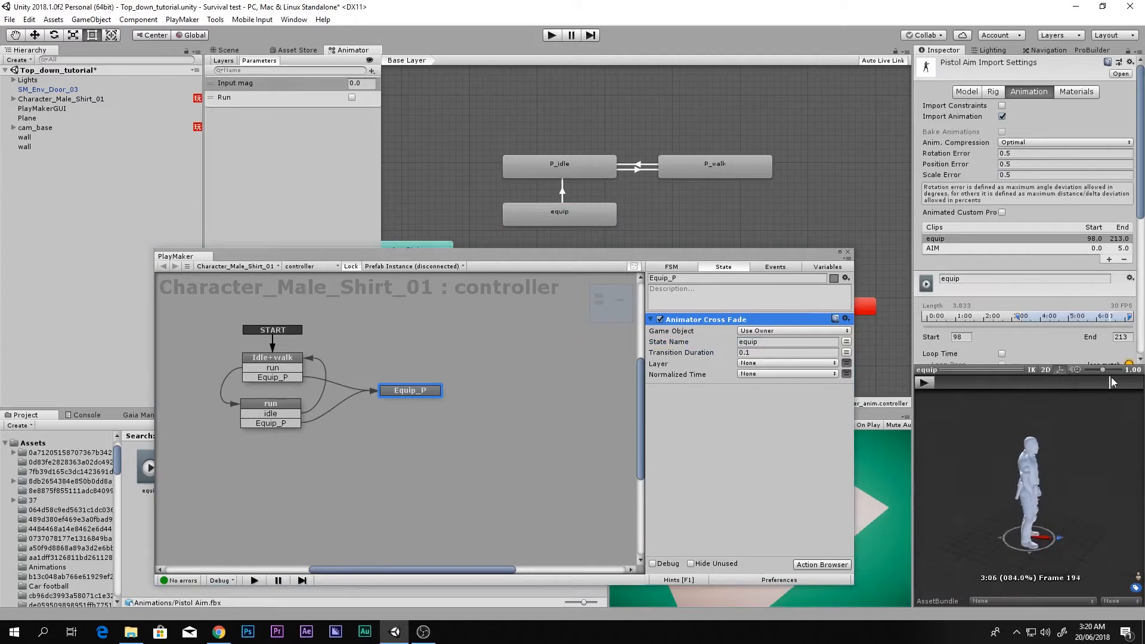
{"action": "left_click_drag", "start_coordinate": [1111, 383], "coordinate": [1141, 391]}
Step: Add a Wait action to the Equip_P state and remove the unwanted Random Wait action
{"action": "left_click", "coordinate": [738, 400]}
{"action": "key", "text": "grave"}
{"action": "type", "text": "wa"}
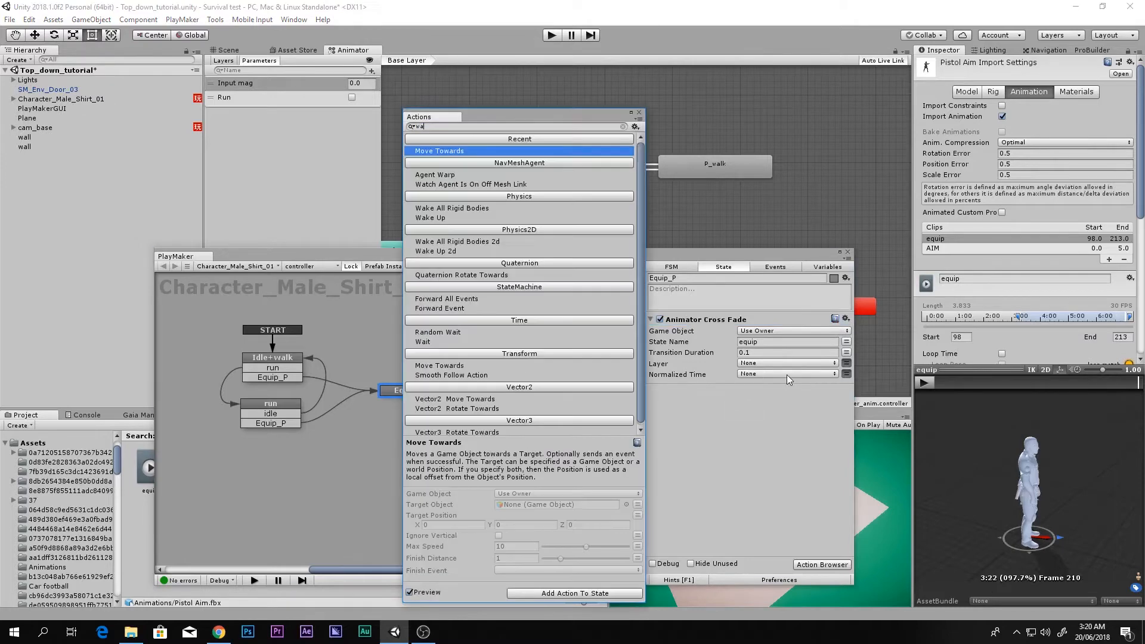
{"action": "type", "text": "it"}
{"action": "key", "text": "Return"}
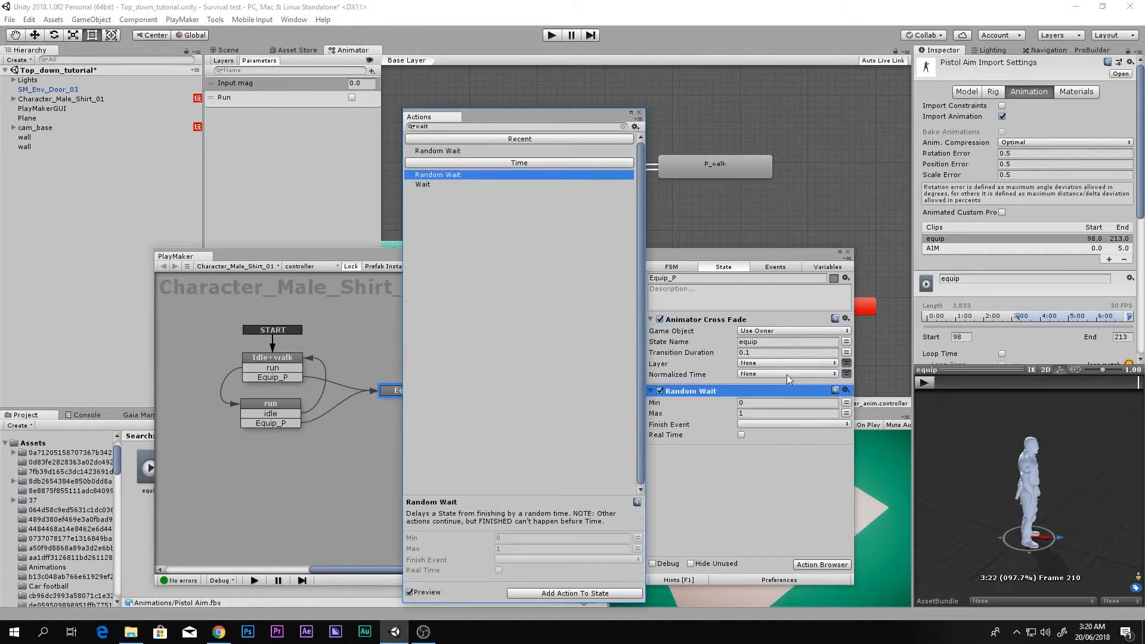
{"action": "key", "text": "Down"}
{"action": "key", "text": "Return"}
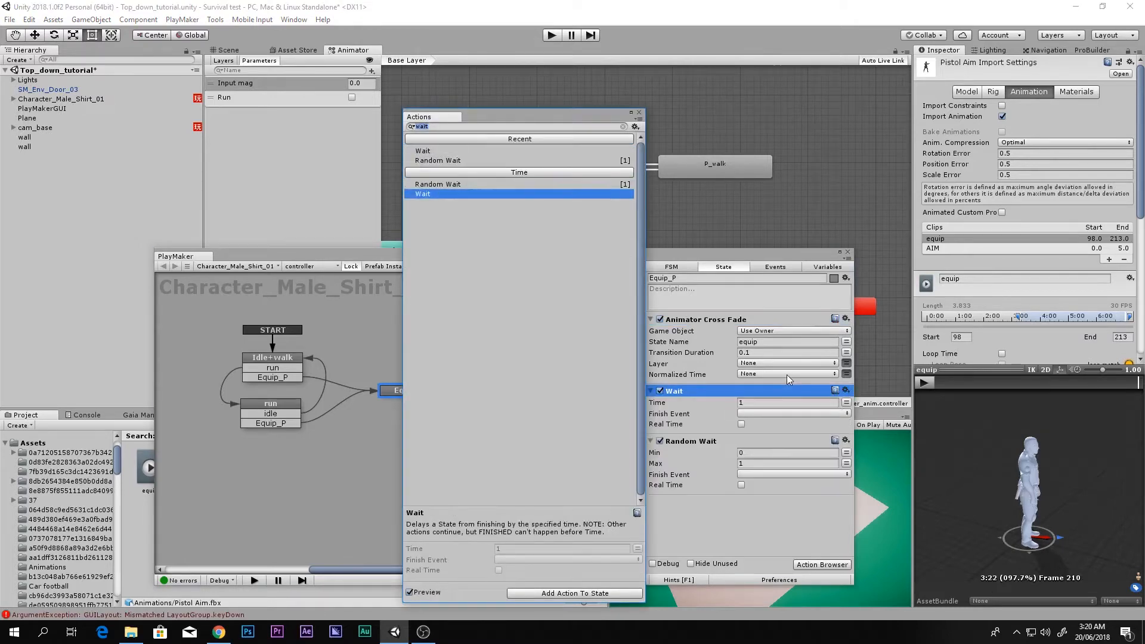
{"action": "left_click", "coordinate": [687, 442]}
{"action": "key", "text": "Delete"}
Step: Set the Wait action's time to 1 and its finish event to Equip_P
{"action": "left_click", "coordinate": [758, 404]}
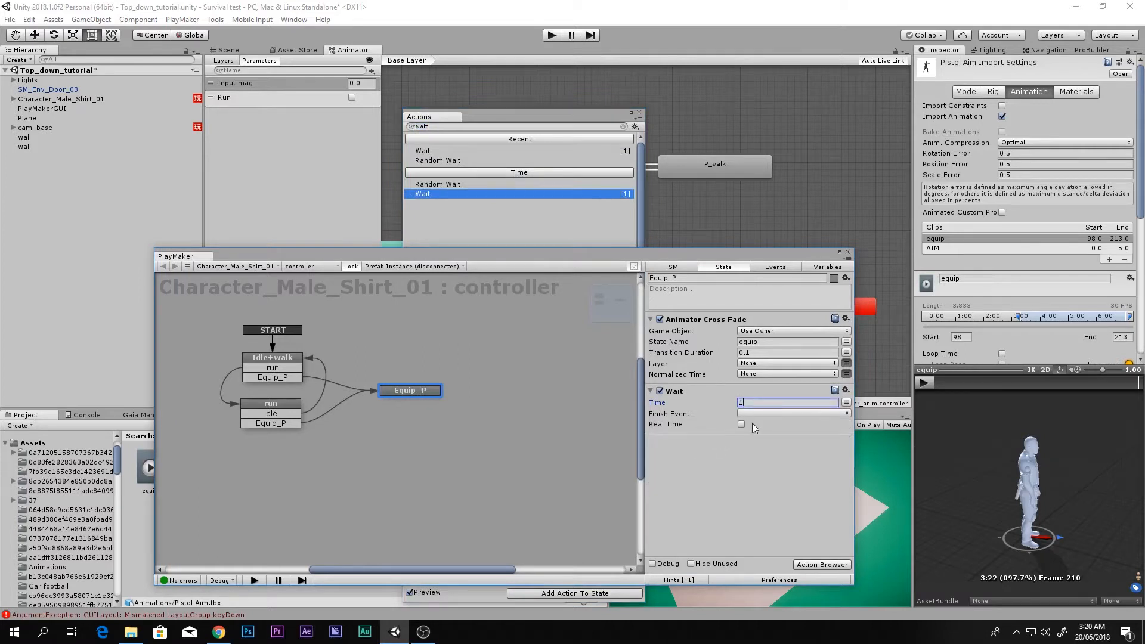
{"action": "left_click", "coordinate": [754, 414]}
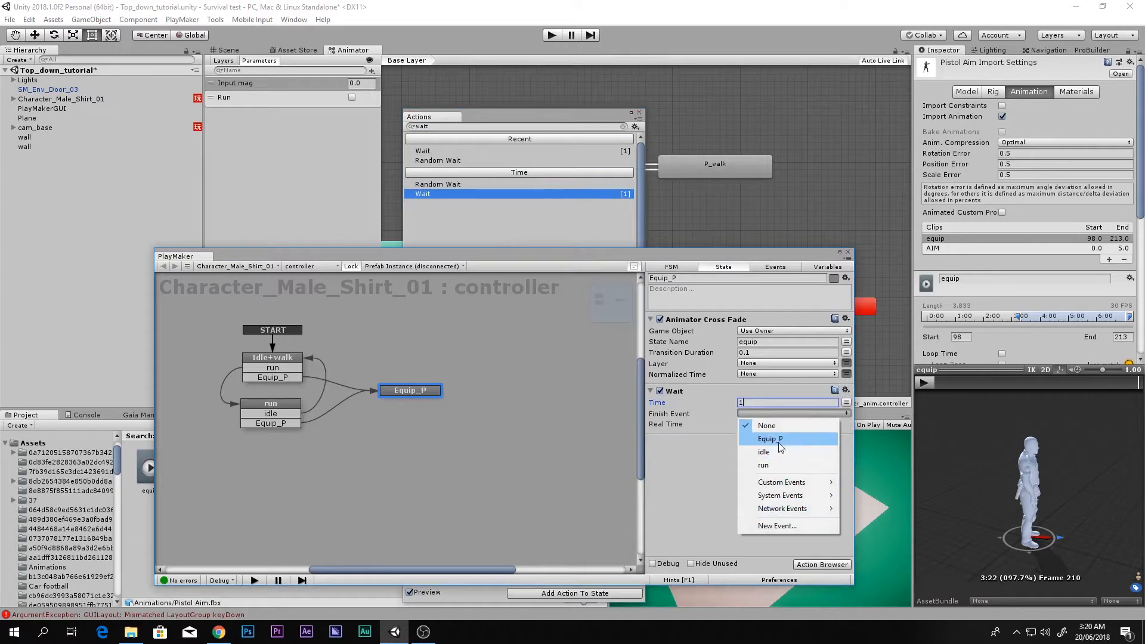
{"action": "left_click", "coordinate": [754, 436]}
Step: Add an Equip_P transition to the Equip_P state, link it to a new state and close the action browser
{"action": "right_click", "coordinate": [438, 394]}
{"action": "mouse_move", "coordinate": [472, 395]}
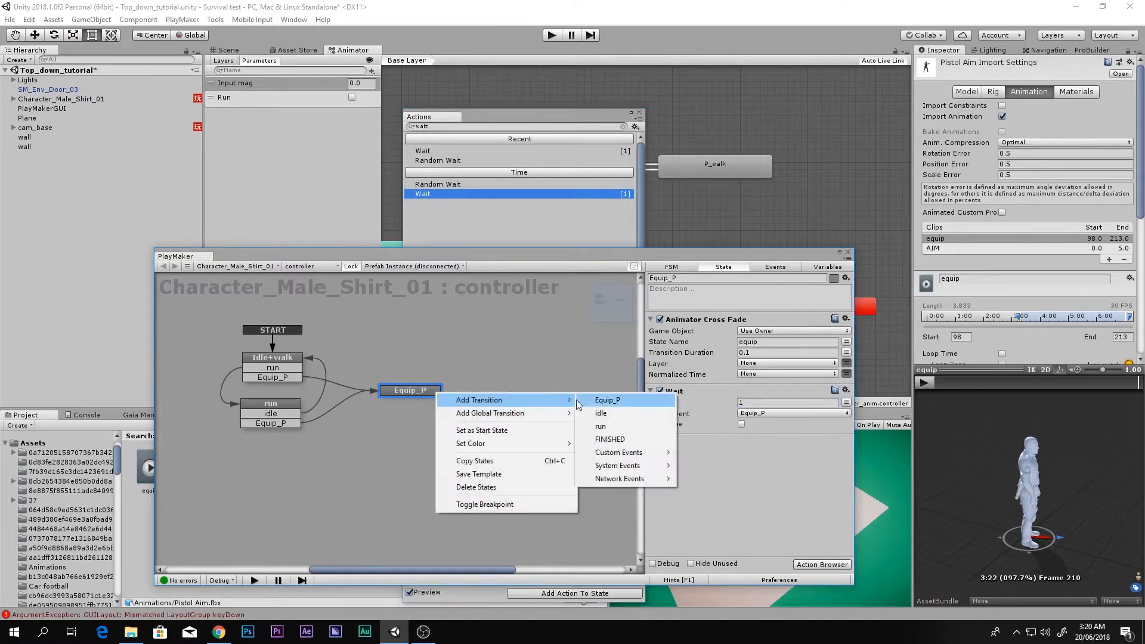
{"action": "left_click", "coordinate": [602, 398]}
{"action": "left_click_drag", "start_coordinate": [439, 400], "coordinate": [524, 399]}
{"action": "left_click", "coordinate": [436, 392]}
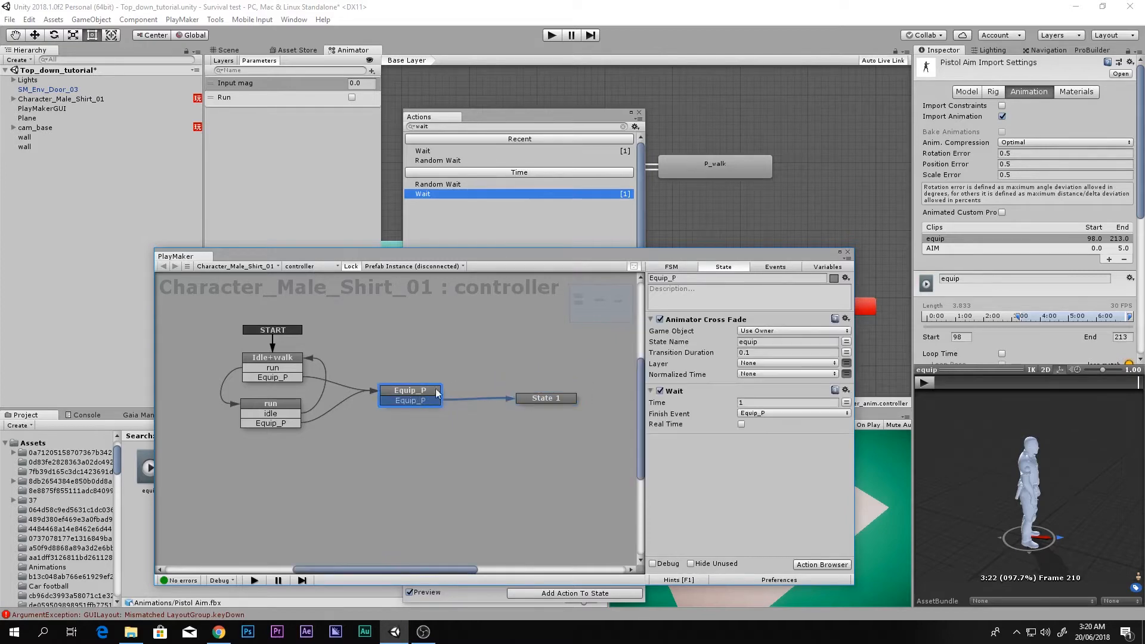
{"action": "left_click", "coordinate": [638, 112]}
Step: Play-test the character's movement and pistol equipping in the game, and stop play mode
{"action": "left_click_drag", "start_coordinate": [793, 257], "coordinate": [327, 233]}
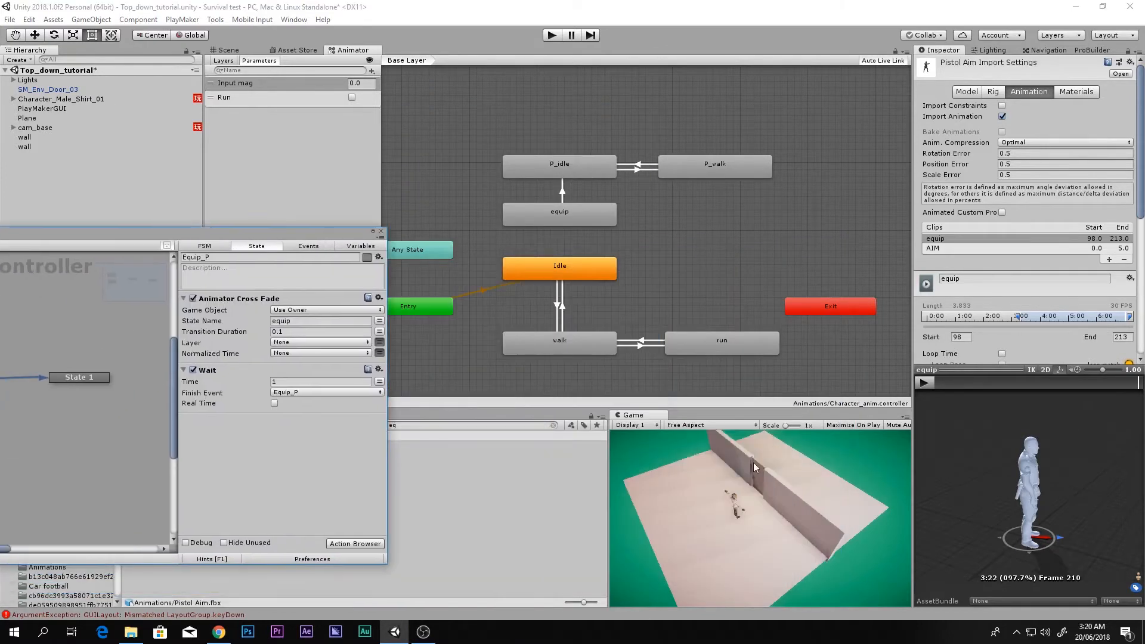
{"action": "left_click", "coordinate": [552, 35]}
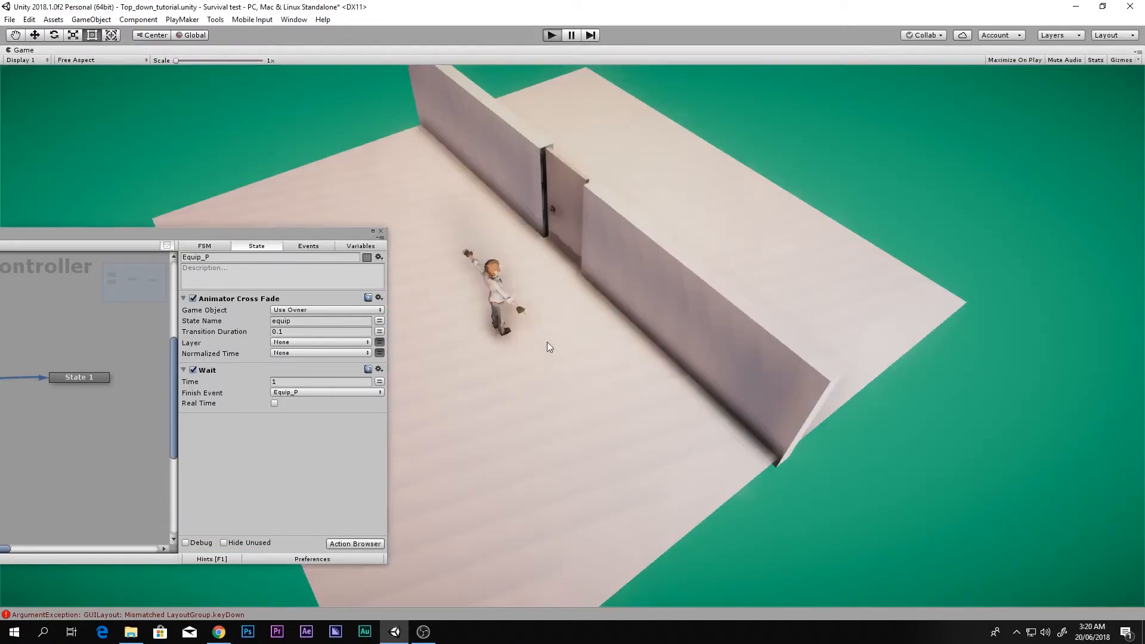
{"action": "key", "text": "w"}
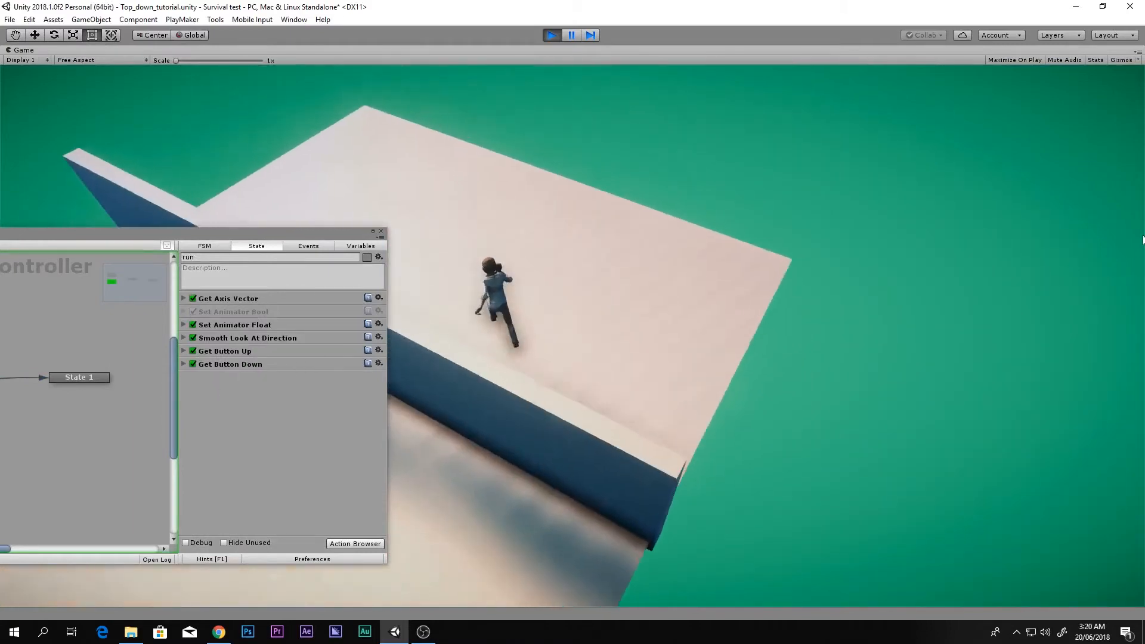
{"action": "key", "text": "space"}
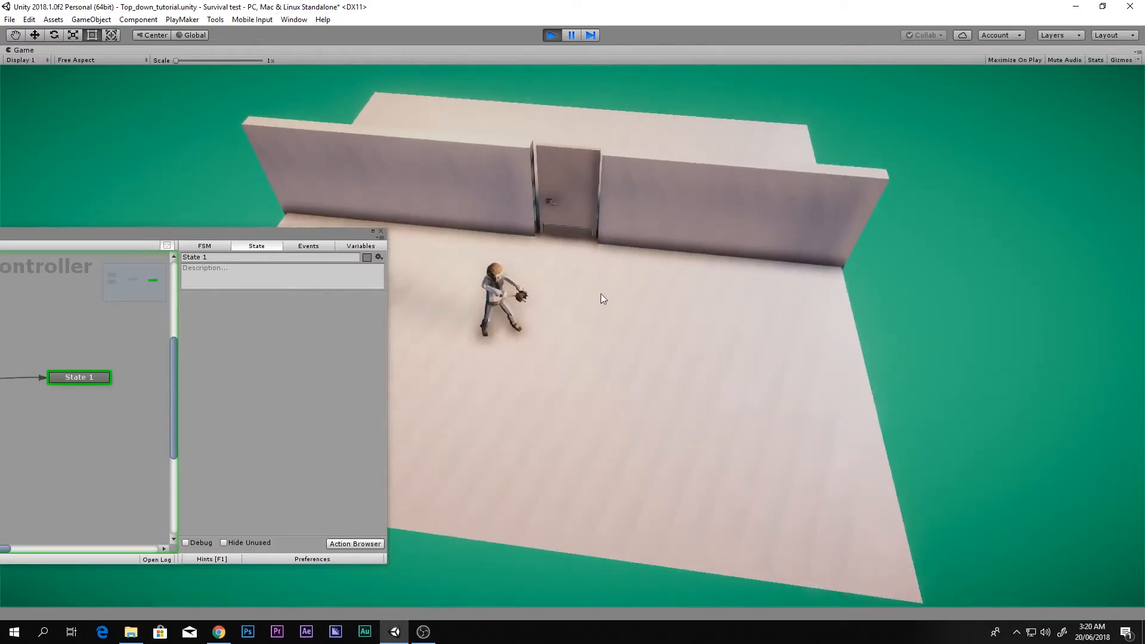
{"action": "left_click", "coordinate": [555, 35]}
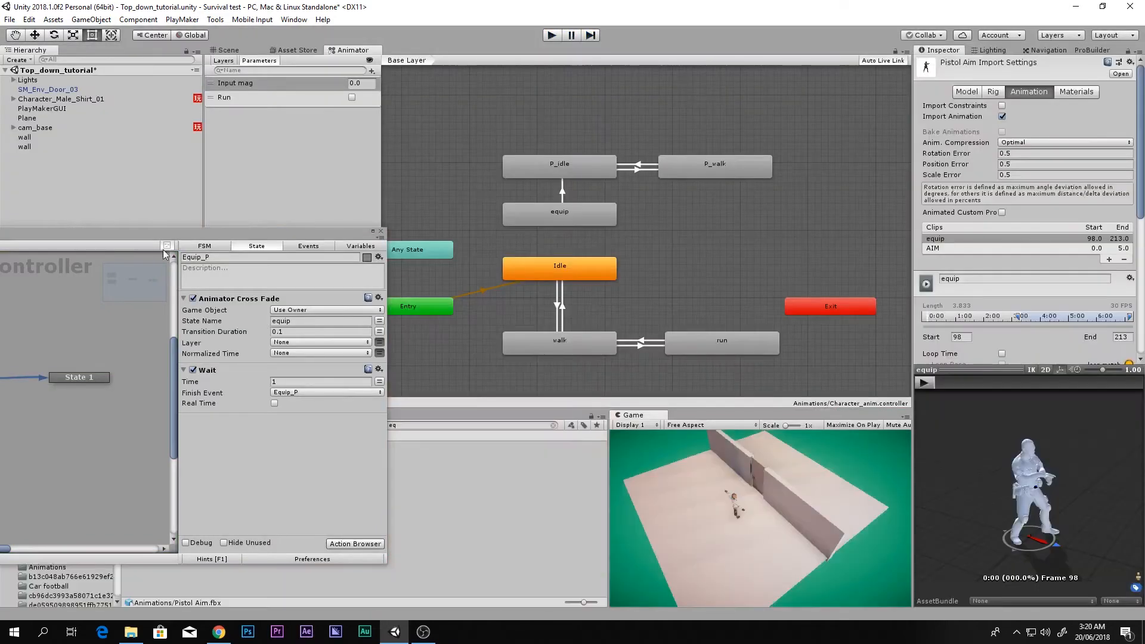
Step: Delete the empty State 1 that follows the Equip_P state
{"action": "left_click_drag", "start_coordinate": [212, 235], "coordinate": [736, 145]}
{"action": "left_click", "coordinate": [329, 250]}
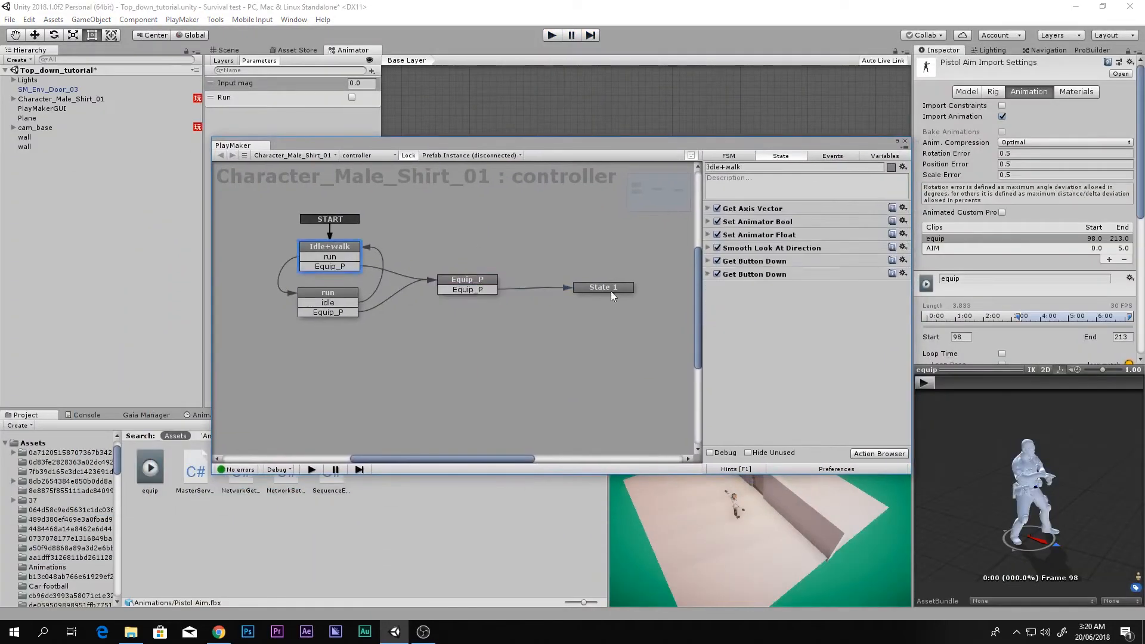
{"action": "left_click", "coordinate": [614, 288]}
{"action": "key", "text": "Delete"}
Step: Duplicate the Idle+walk and run states without replacing the start state, and place the copies beside the Equip_P state
{"action": "left_click", "coordinate": [343, 266]}
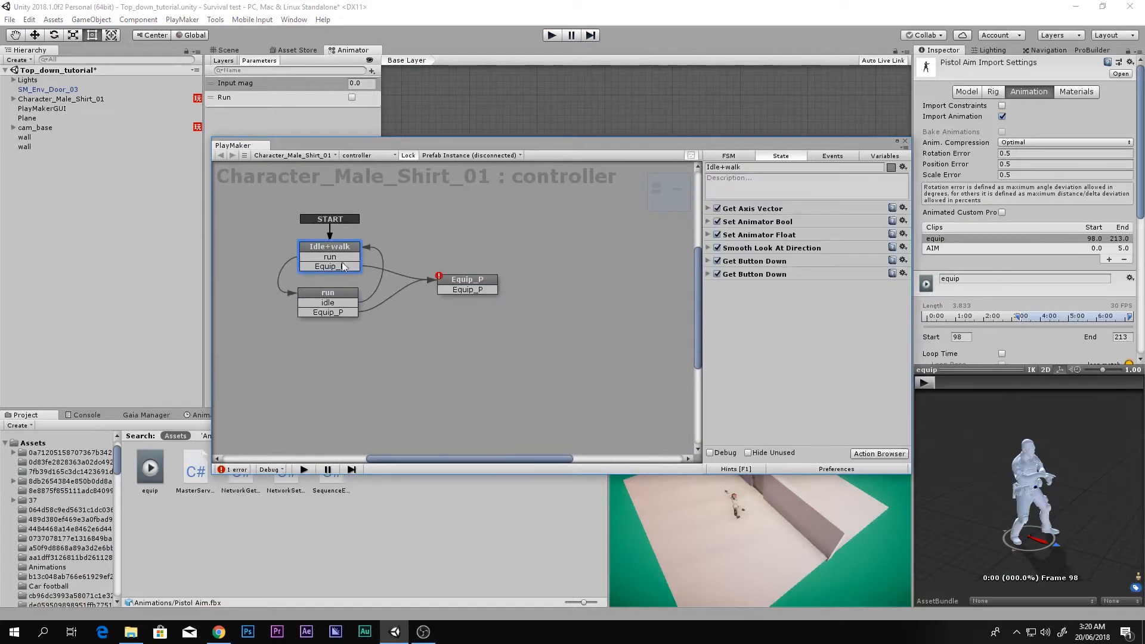
{"action": "left_click", "coordinate": [339, 293]}
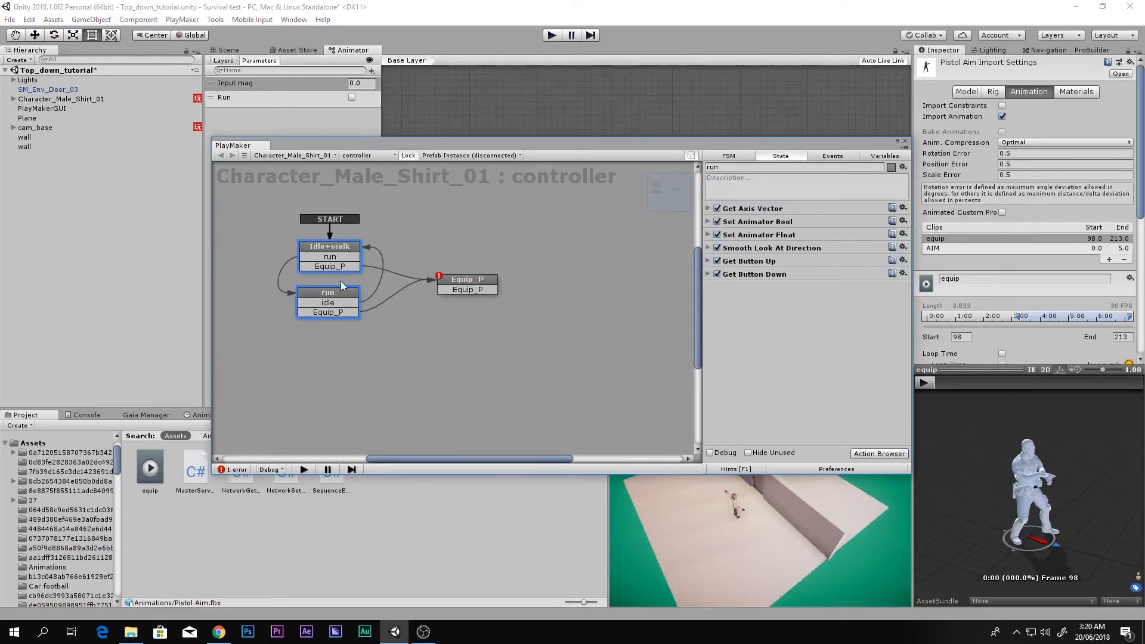
{"action": "key", "text": "ctrl+c"}
{"action": "middle_click_drag", "start_coordinate": [536, 282], "coordinate": [373, 274]}
{"action": "left_click", "coordinate": [376, 273]}
{"action": "key", "text": "ctrl+v"}
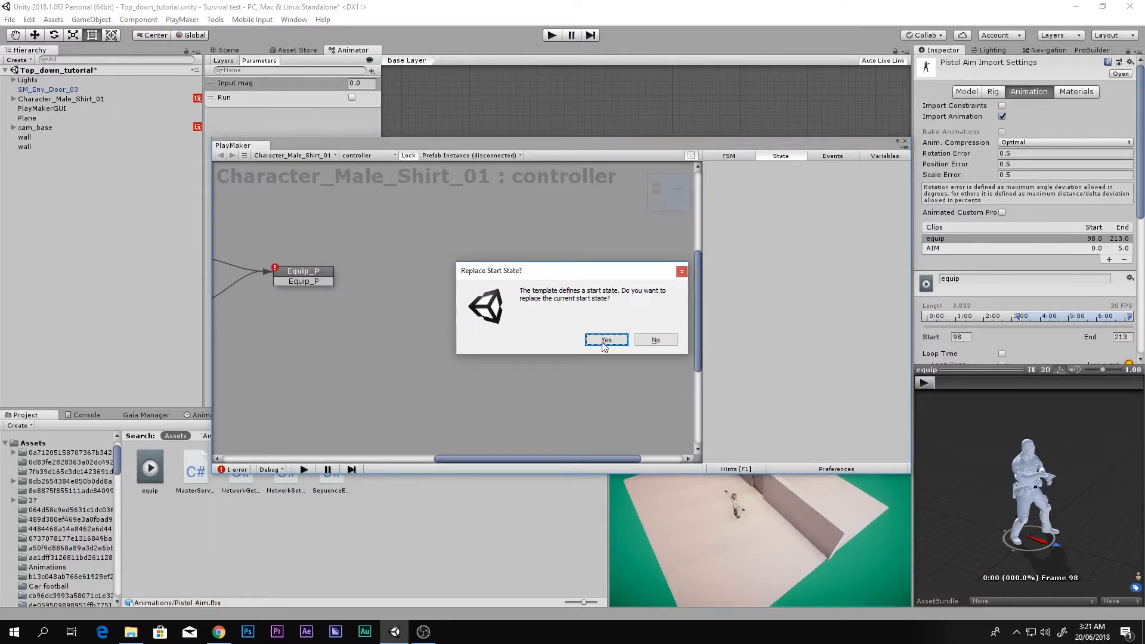
{"action": "left_click", "coordinate": [657, 341]}
{"action": "scroll", "coordinate": [413, 303], "scroll_direction": "down", "scroll_amount": 2}
{"action": "middle_click_drag", "start_coordinate": [413, 303], "coordinate": [468, 313]}
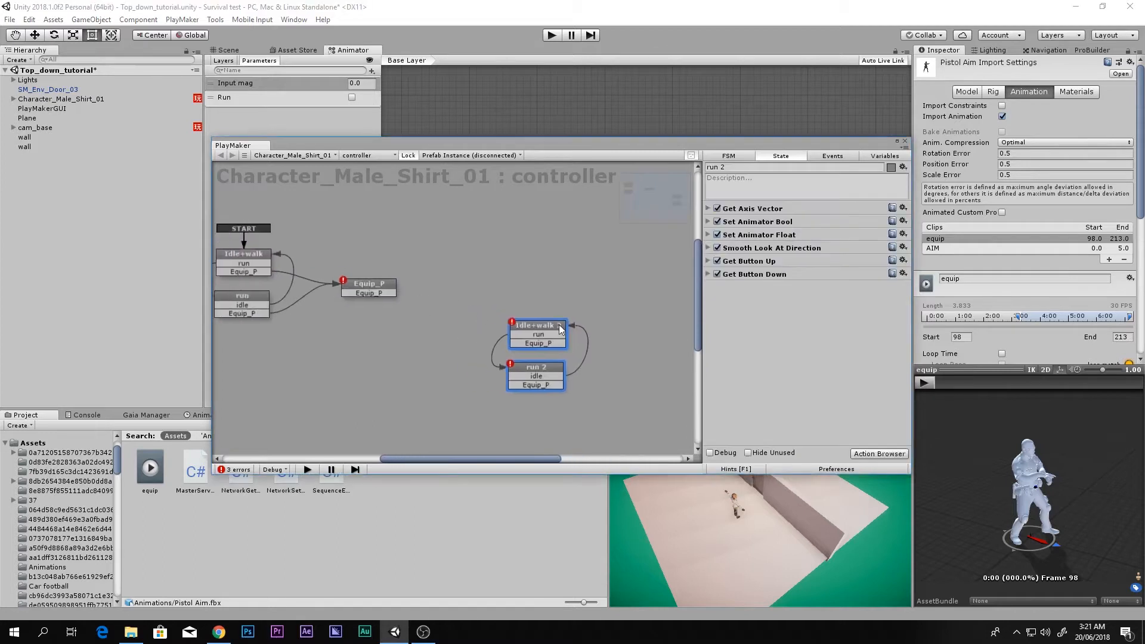
{"action": "left_click_drag", "start_coordinate": [559, 328], "coordinate": [482, 280]}
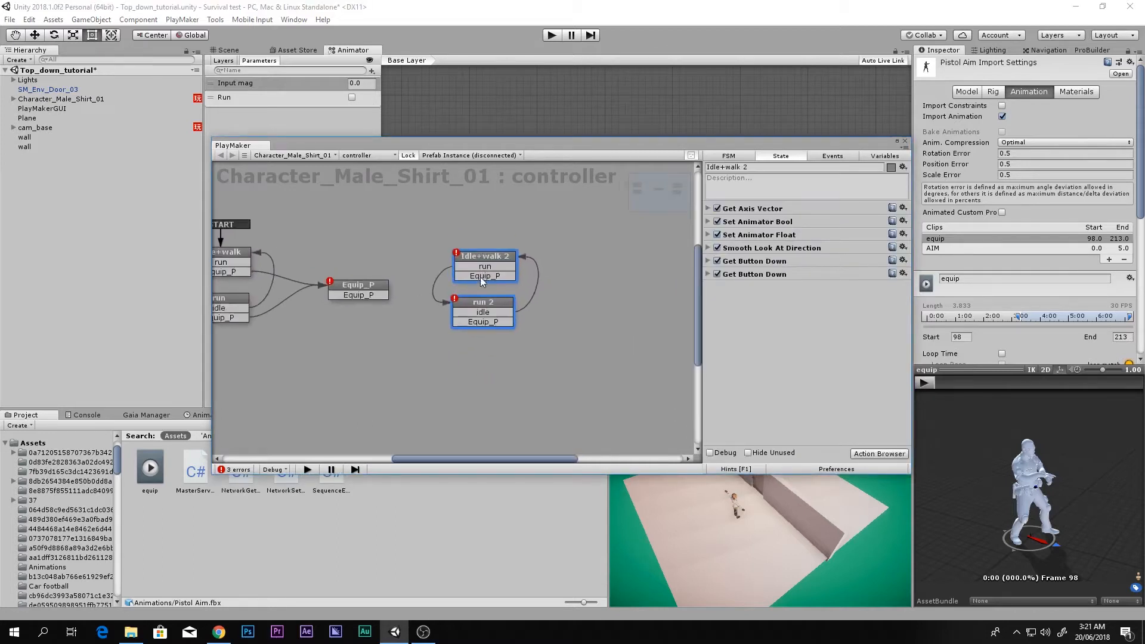
Step: Link the Equip_P state's transition to Idle+walk 2 and delete the run 2 state
{"action": "left_click_drag", "start_coordinate": [375, 295], "coordinate": [482, 288]}
{"action": "left_click", "coordinate": [491, 306]}
{"action": "key", "text": "Delete"}
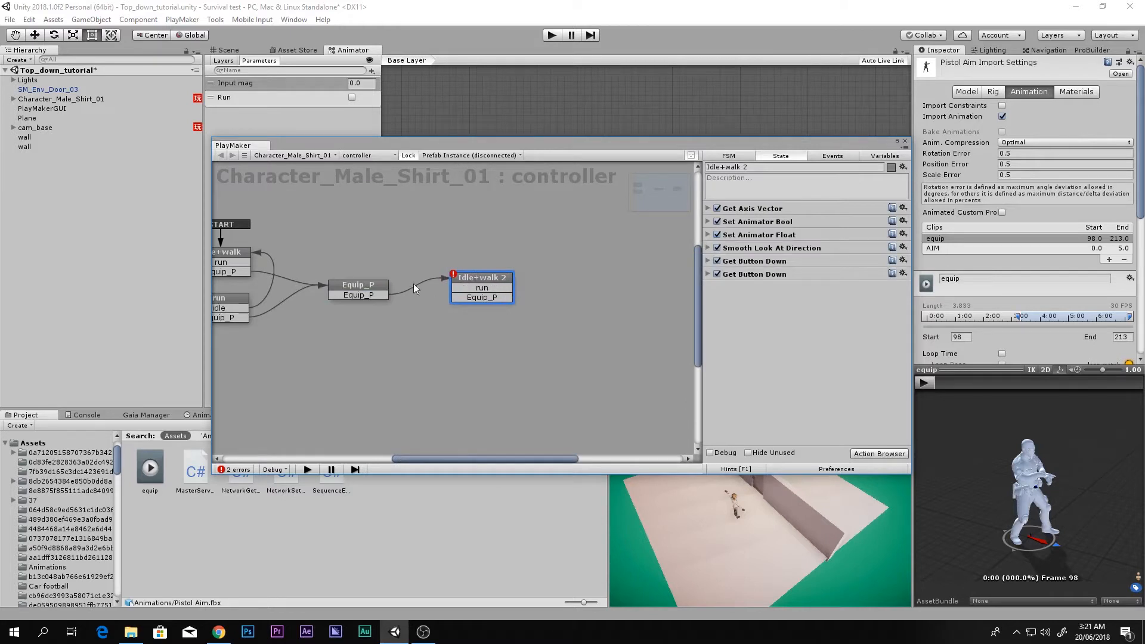
Step: Remove the Get Button Down action for the Run button and the Set Animator Bool action from the Idle+walk 2 state
{"action": "left_click", "coordinate": [735, 275]}
{"action": "left_click", "coordinate": [709, 261]}
{"action": "left_click", "coordinate": [744, 262]}
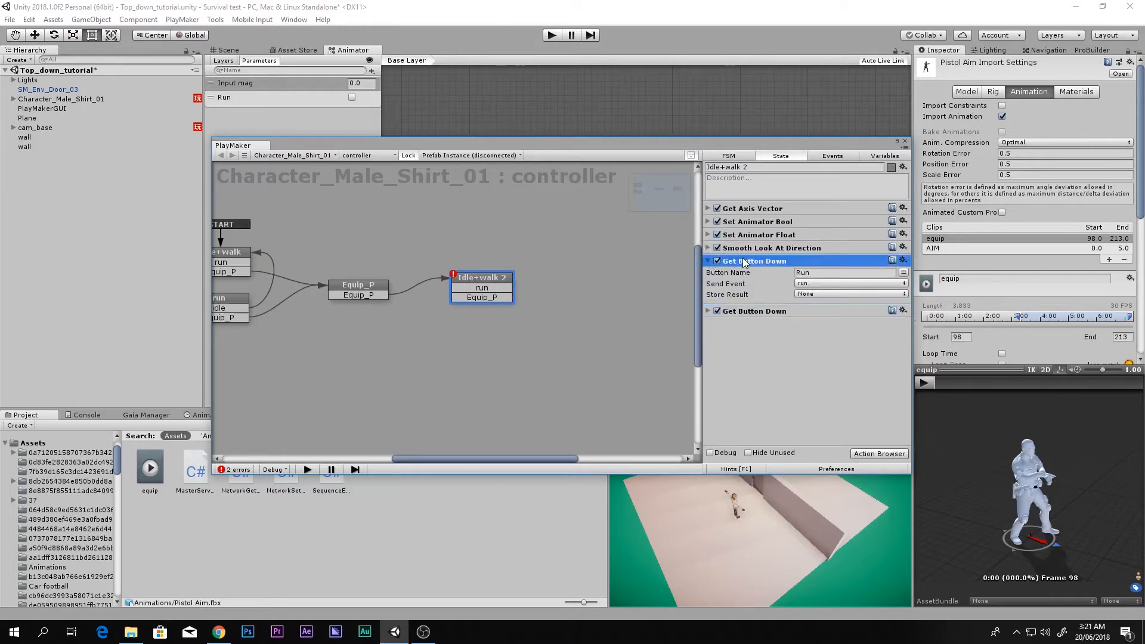
{"action": "key", "text": "Delete"}
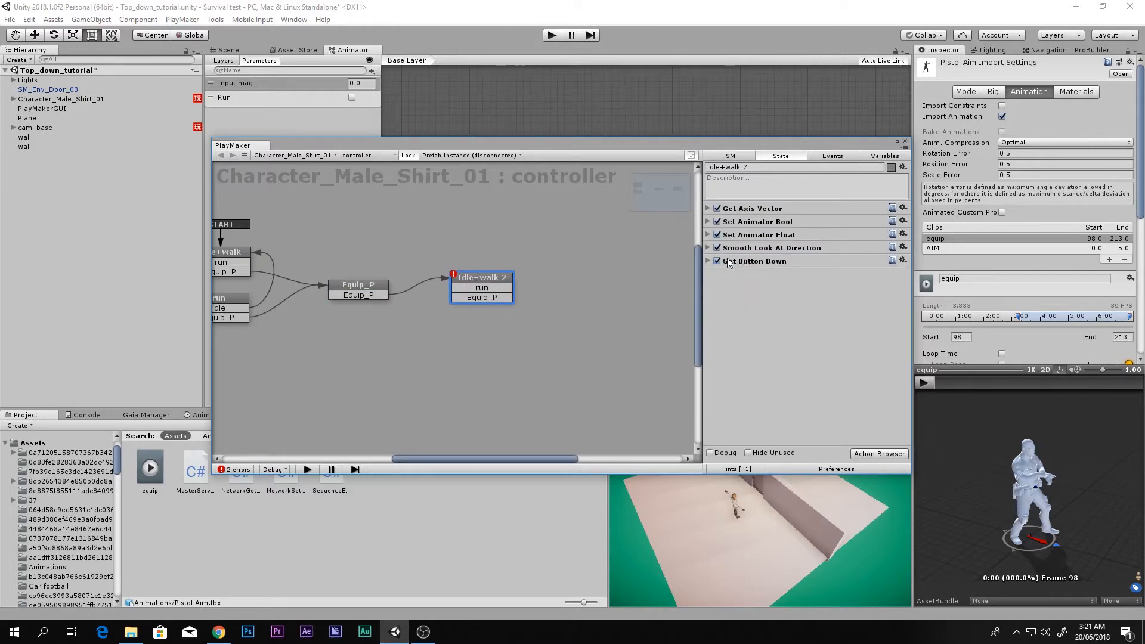
{"action": "left_click", "coordinate": [708, 222]}
{"action": "left_click", "coordinate": [709, 222]}
{"action": "key", "text": "Delete"}
Step: Review the settings of the remaining actions in the Idle+walk 2 state
{"action": "left_click", "coordinate": [708, 222]}
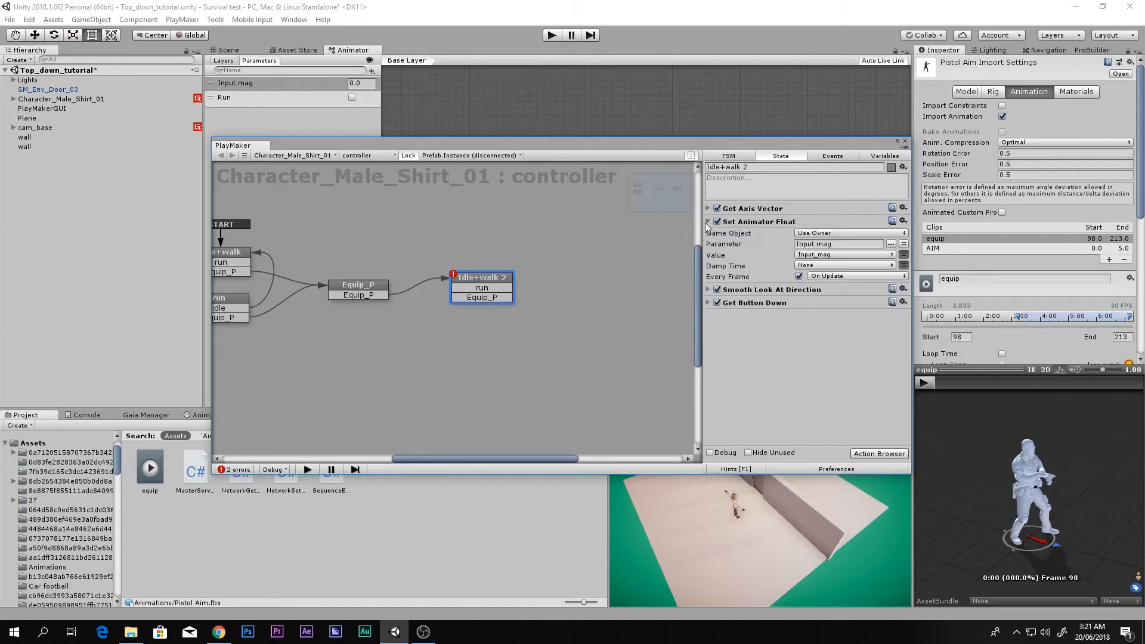
{"action": "left_click", "coordinate": [708, 222]}
{"action": "left_click", "coordinate": [708, 209]}
{"action": "left_click", "coordinate": [708, 209]}
{"action": "left_click", "coordinate": [708, 226]}
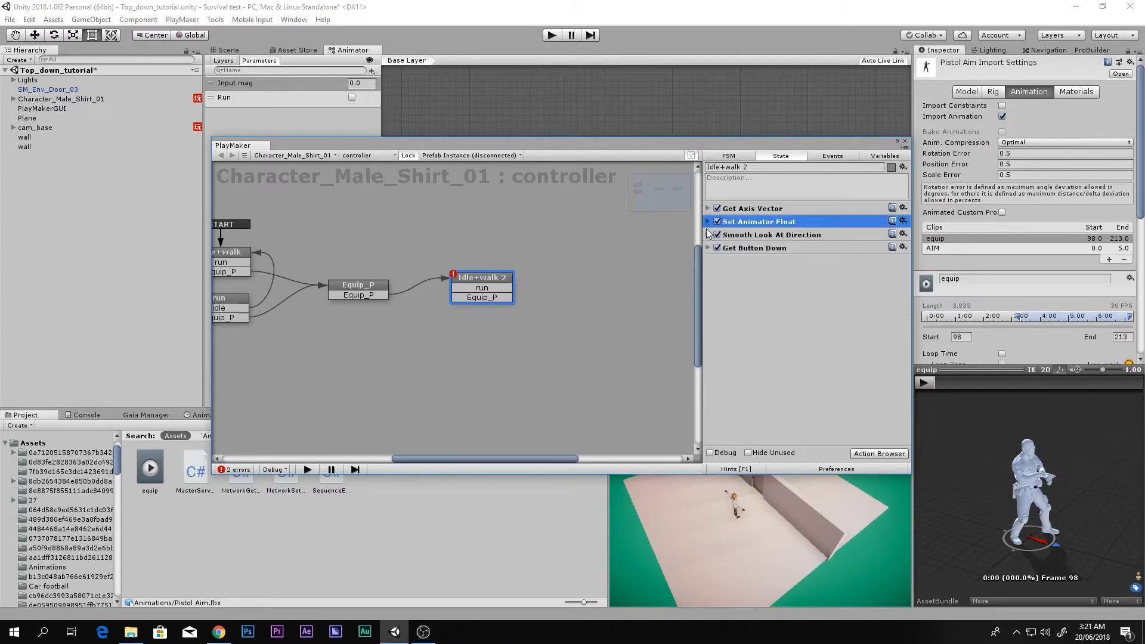
{"action": "left_click", "coordinate": [707, 231]}
{"action": "left_click", "coordinate": [708, 248]}
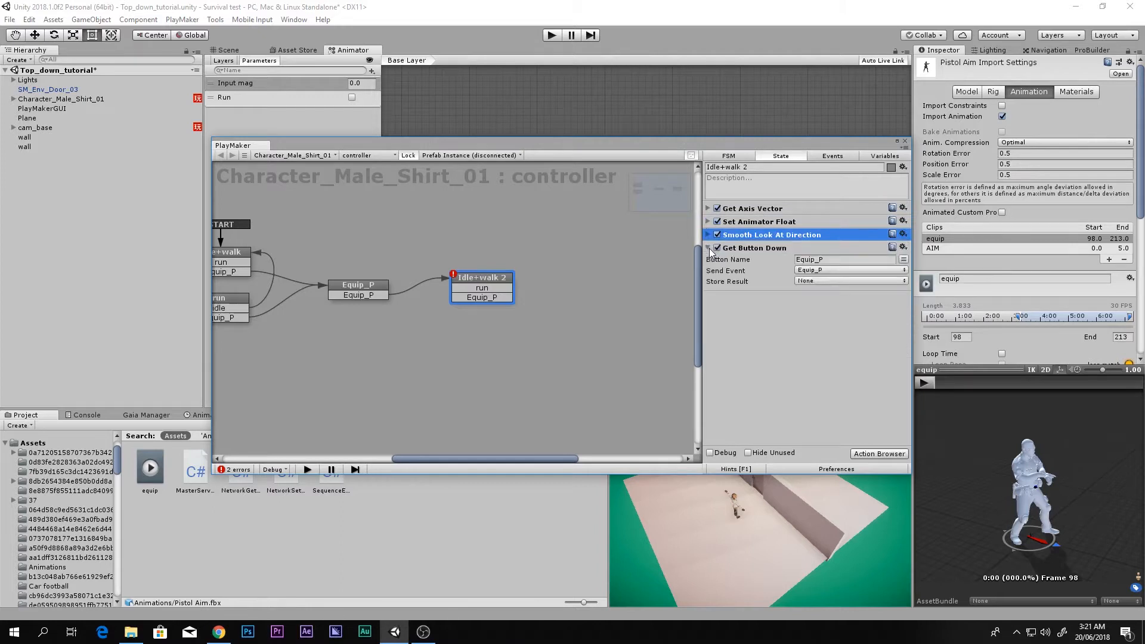
{"action": "left_click", "coordinate": [710, 248]}
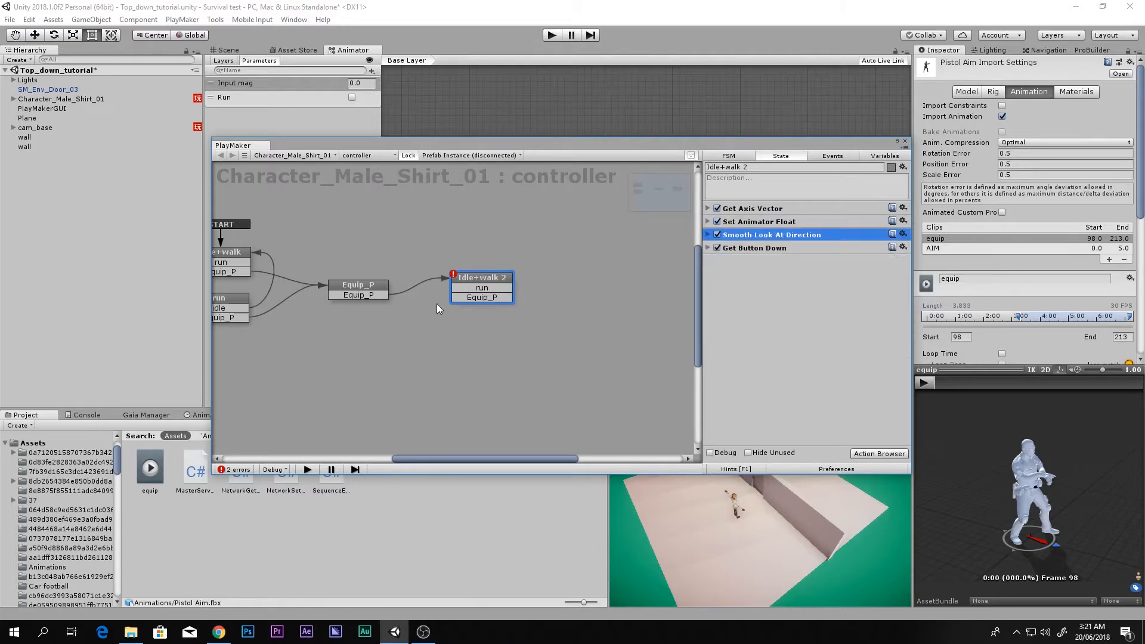
Step: Replace the run and Equip_P transitions of the Idle+walk 2 state with a single FINISHED transition
{"action": "left_click", "coordinate": [489, 290]}
{"action": "right_click", "coordinate": [488, 289]}
{"action": "left_click", "coordinate": [528, 445]}
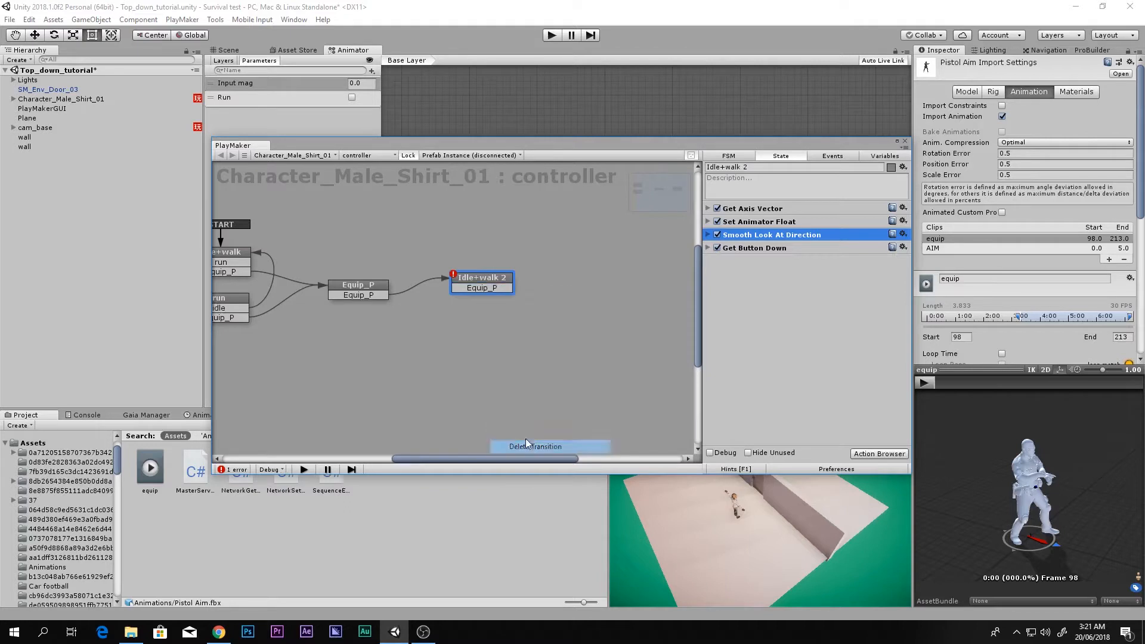
{"action": "left_click", "coordinate": [710, 248]}
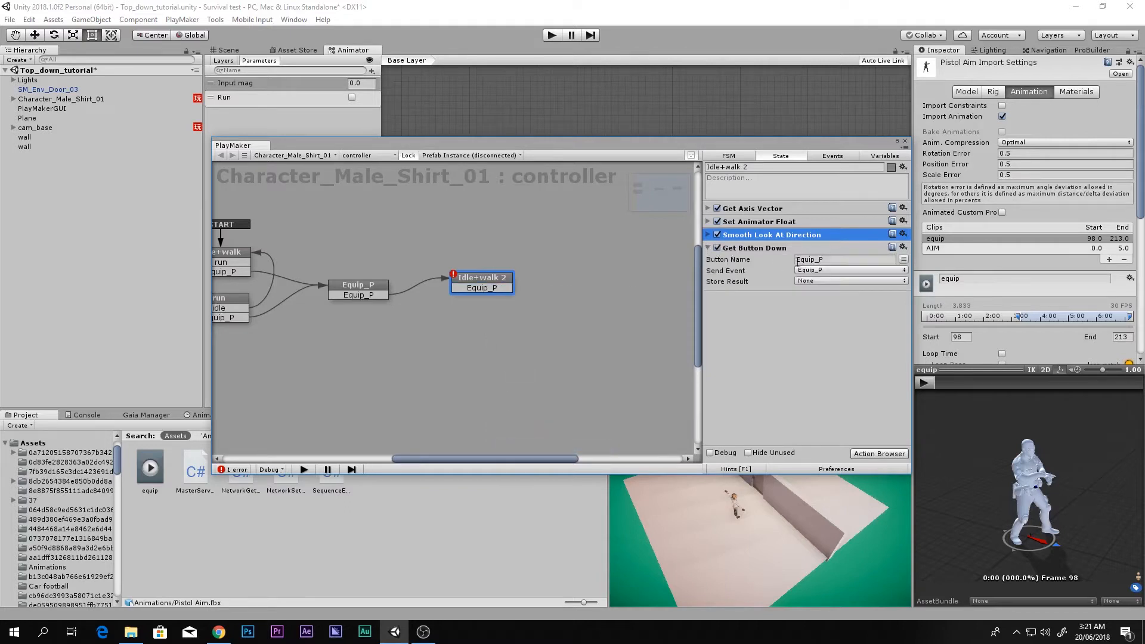
{"action": "left_click", "coordinate": [835, 261]}
{"action": "left_click", "coordinate": [819, 271]}
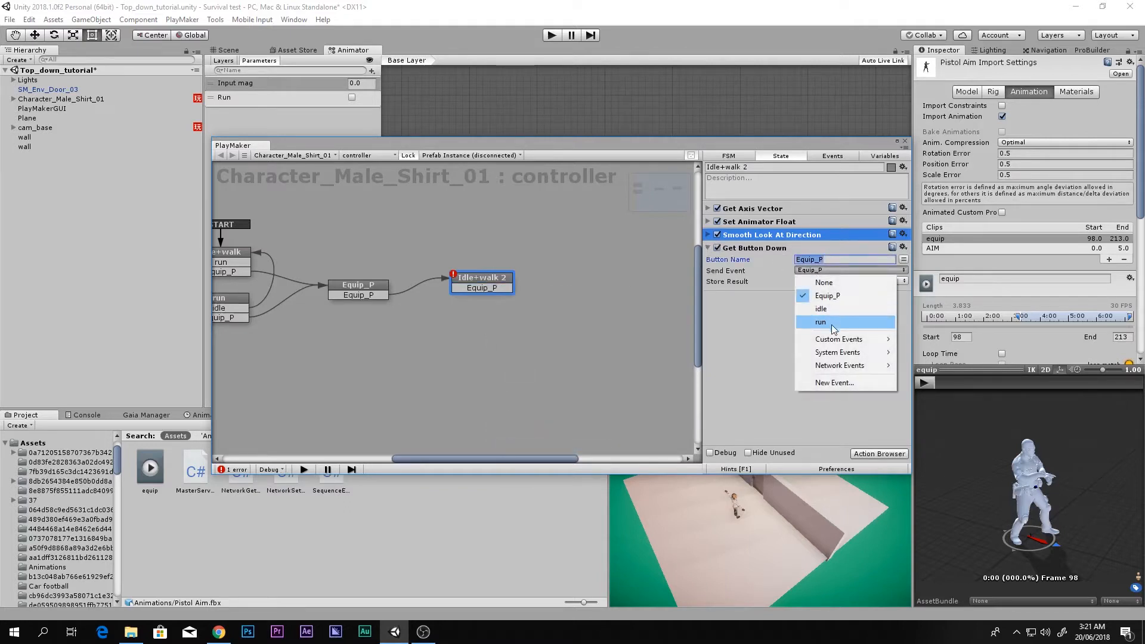
{"action": "left_click", "coordinate": [491, 289]}
{"action": "right_click", "coordinate": [491, 288]}
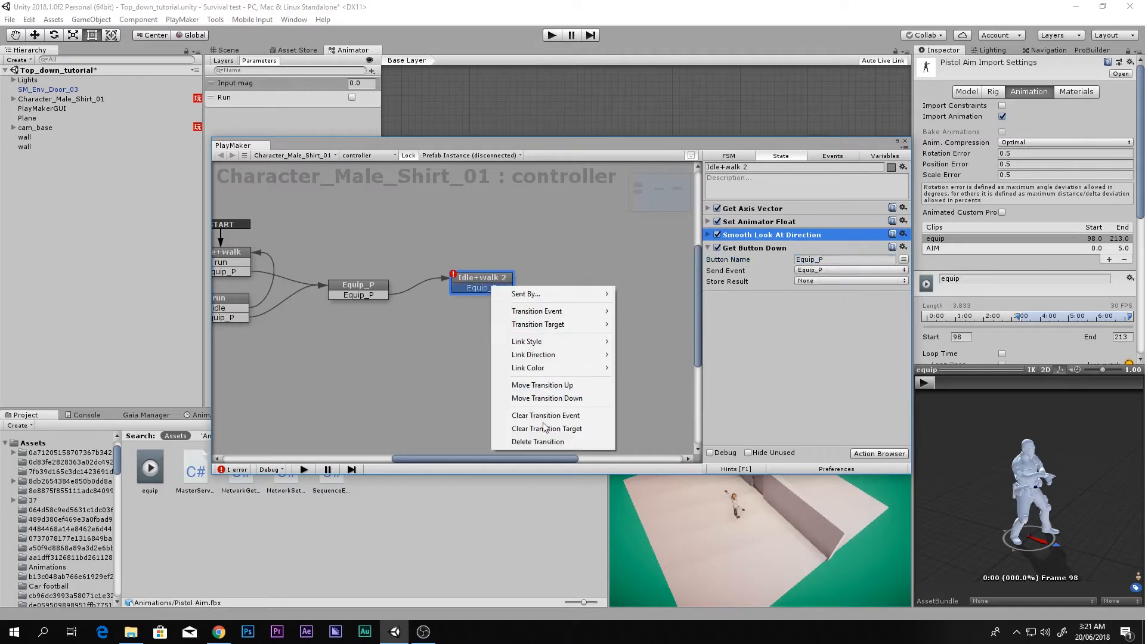
{"action": "left_click", "coordinate": [549, 444]}
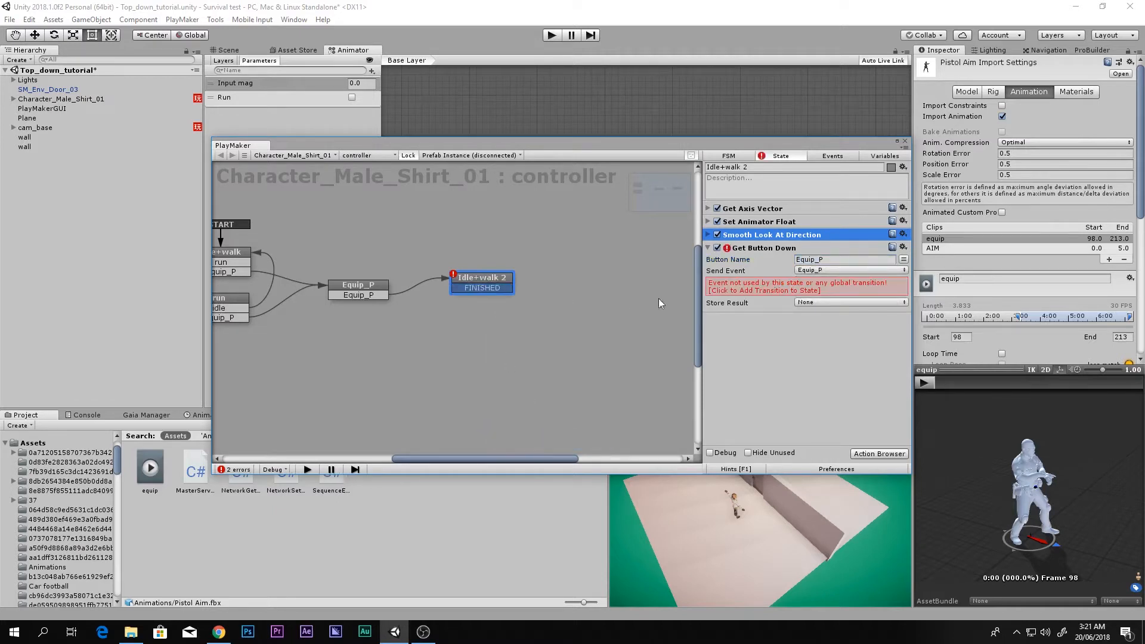
Step: Add an Equip_P transition to Idle+walk 2 and link it to a new state placed above the Equip_P state
{"action": "left_click", "coordinate": [748, 291]}
{"action": "left_click_drag", "start_coordinate": [527, 306], "coordinate": [402, 241]}
{"action": "left_click", "coordinate": [403, 241]}
Step: Delete the Equip_P transition from the Idle+walk 2 state
{"action": "left_click", "coordinate": [537, 287]}
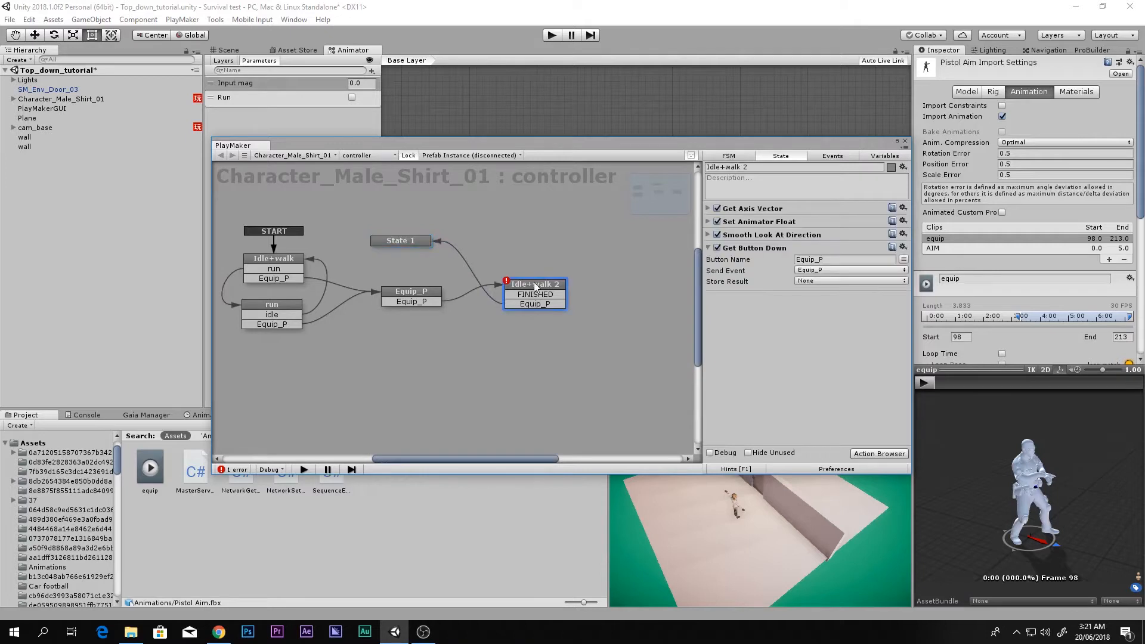
{"action": "left_click", "coordinate": [535, 296]}
{"action": "right_click", "coordinate": [532, 302]}
{"action": "left_click", "coordinate": [588, 463]}
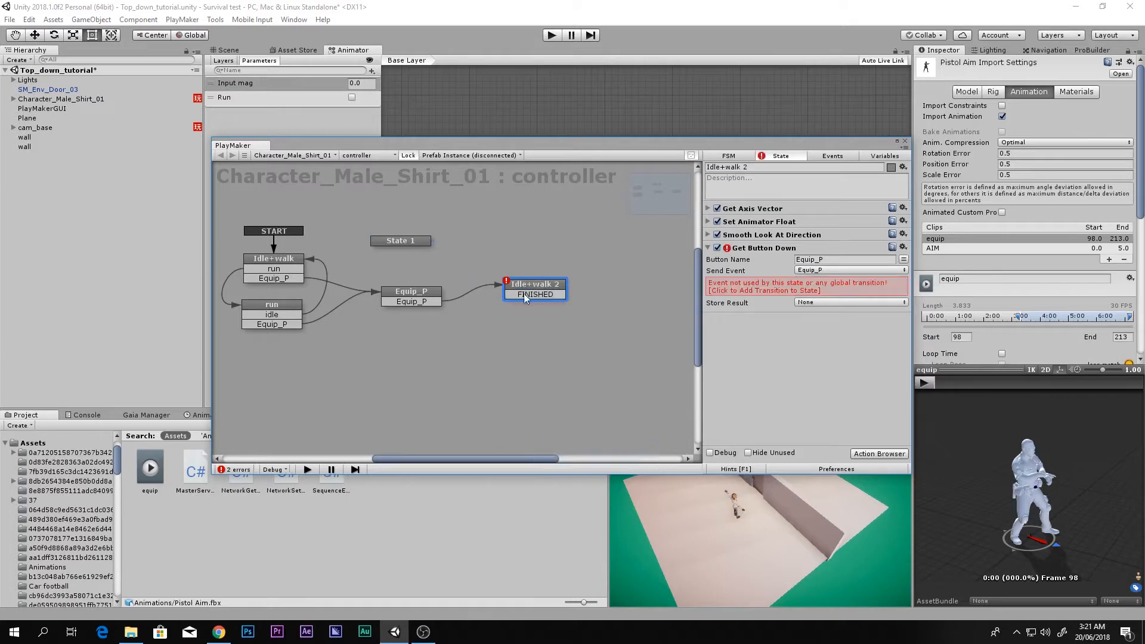
Step: Link Idle+walk 2's FINISHED transition to State 1 and set its Get Button Down action to send the FINISHED event
{"action": "left_click_drag", "start_coordinate": [522, 295], "coordinate": [407, 246]}
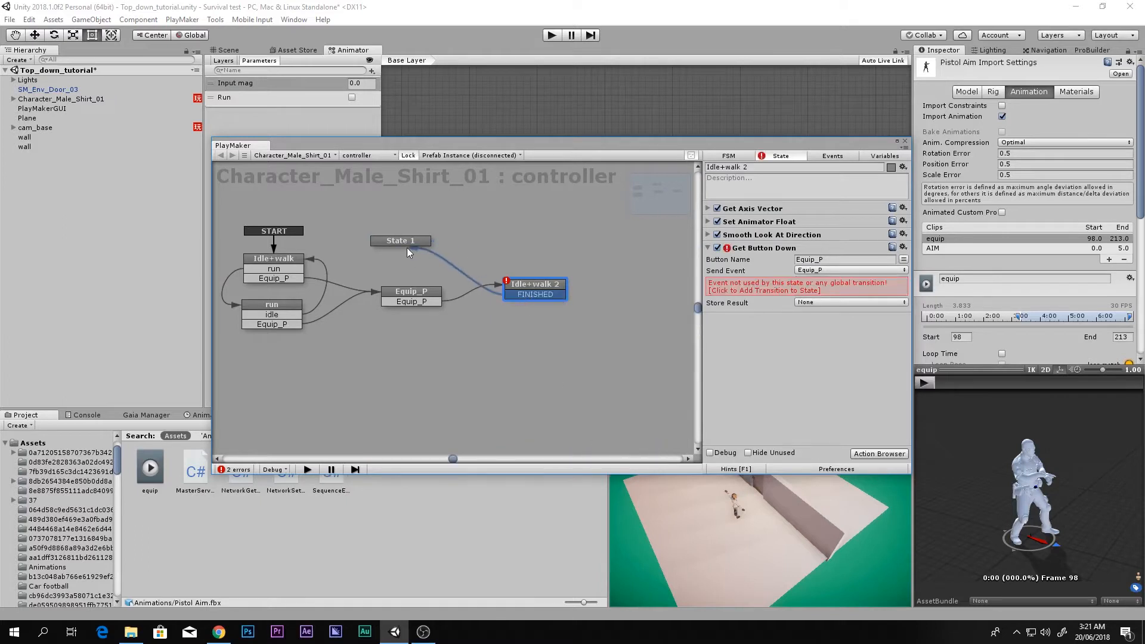
{"action": "left_click", "coordinate": [823, 270]}
{"action": "left_click", "coordinate": [841, 307]}
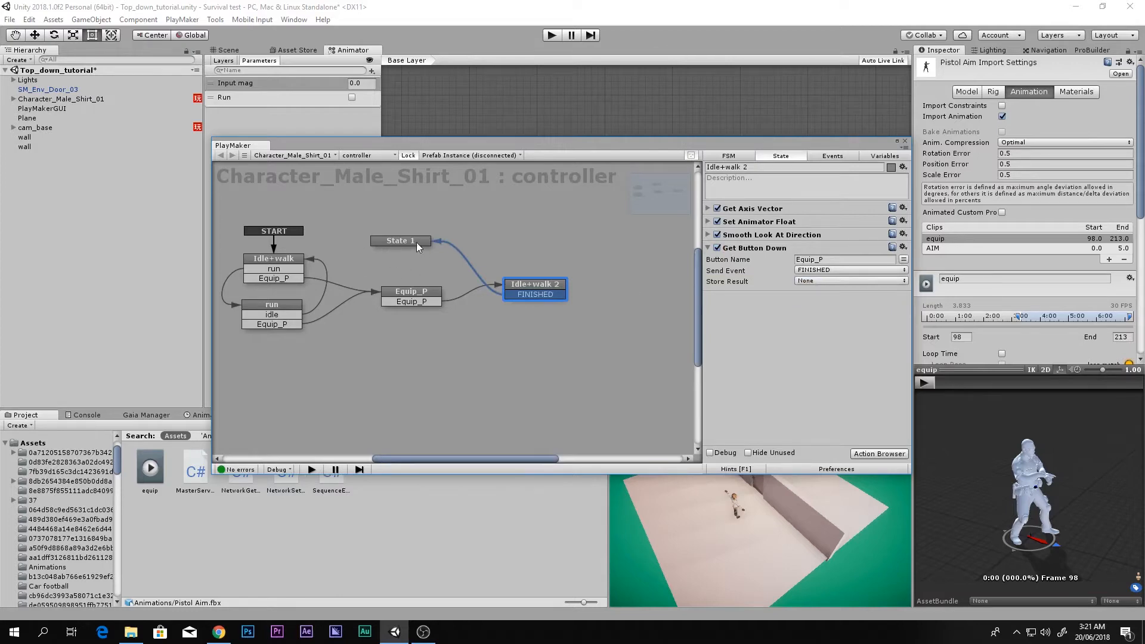
Step: Play-test running, equipping and unequipping the pistol while watching the controller's active state, and stop play mode
{"action": "left_click_drag", "start_coordinate": [791, 141], "coordinate": [483, 40]}
{"action": "left_click", "coordinate": [552, 36]}
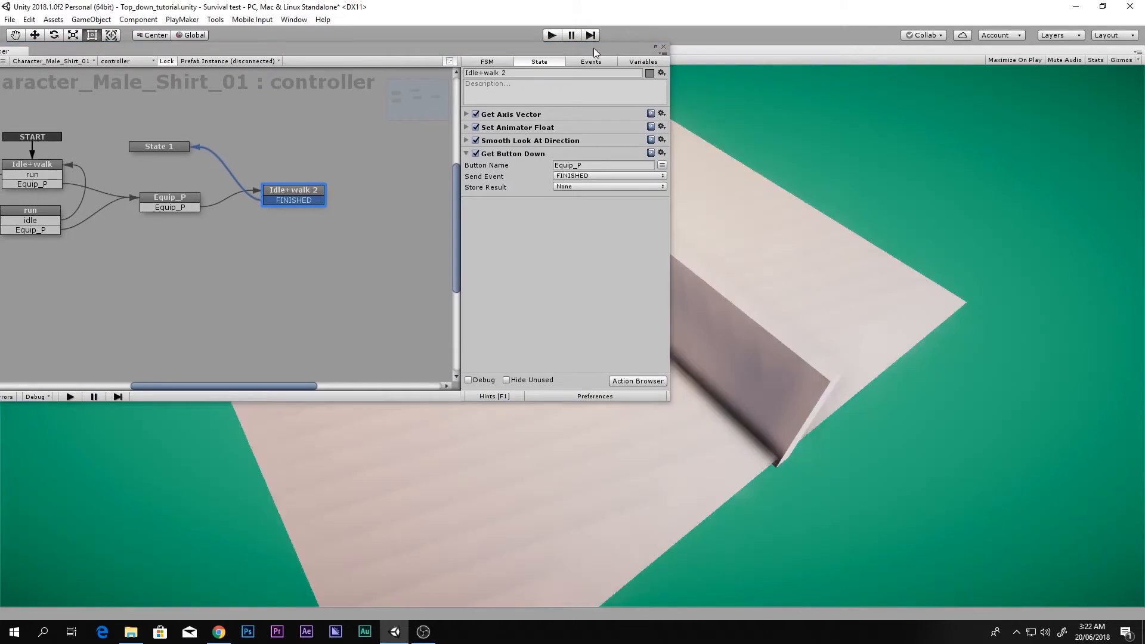
{"action": "left_click_drag", "start_coordinate": [593, 47], "coordinate": [1144, 68]}
{"action": "left_click", "coordinate": [452, 243]}
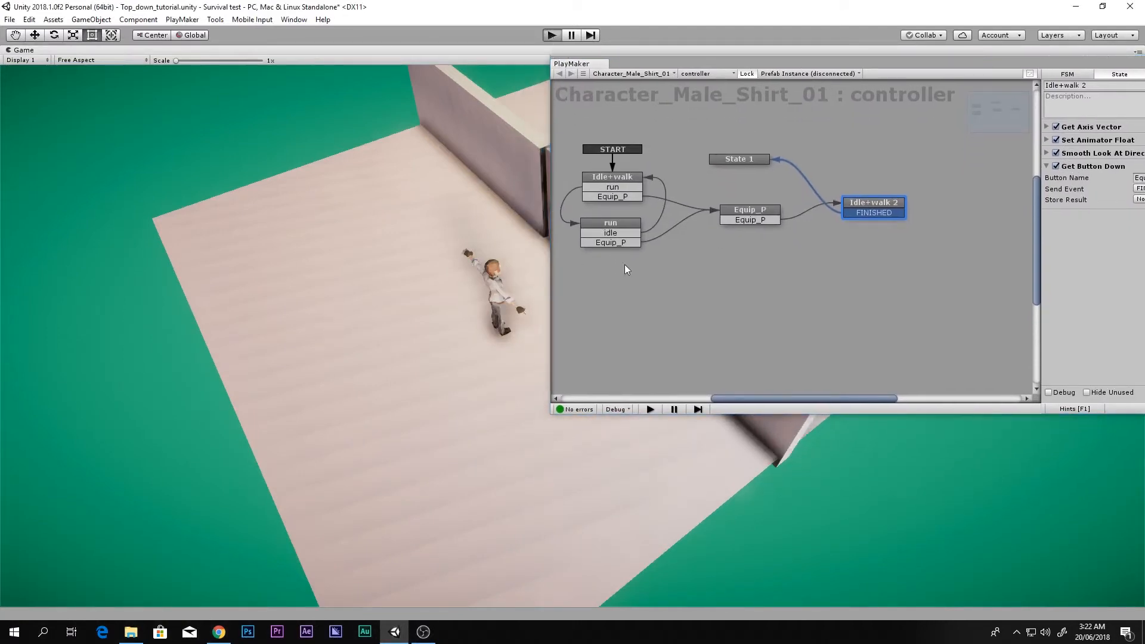
{"action": "key", "text": "ctrl+p"}
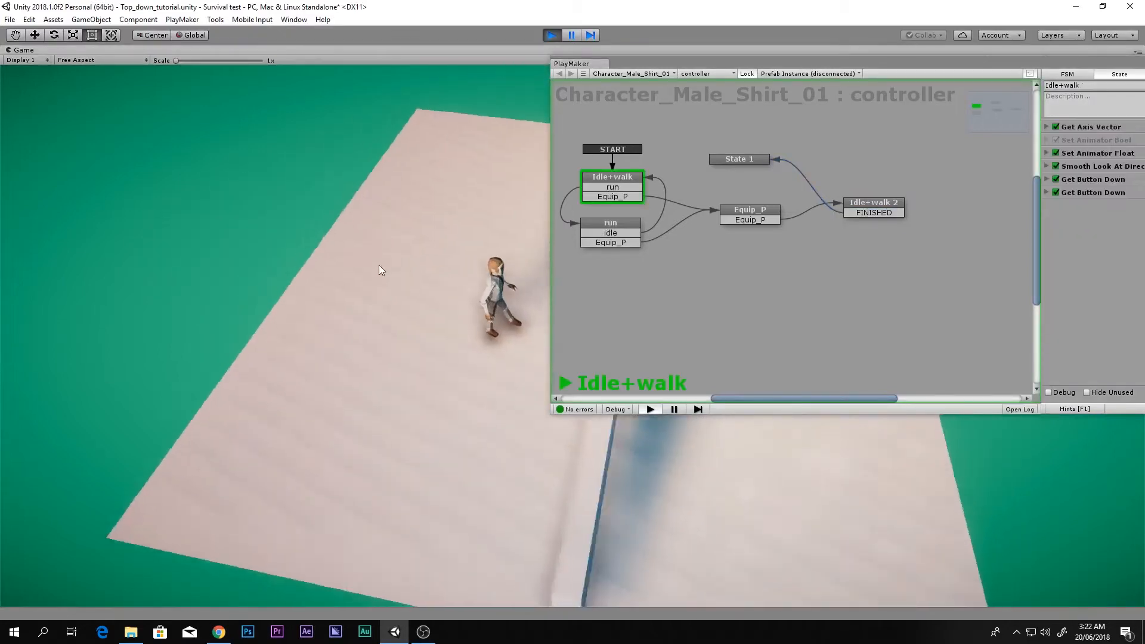
{"action": "key", "text": "shift"}
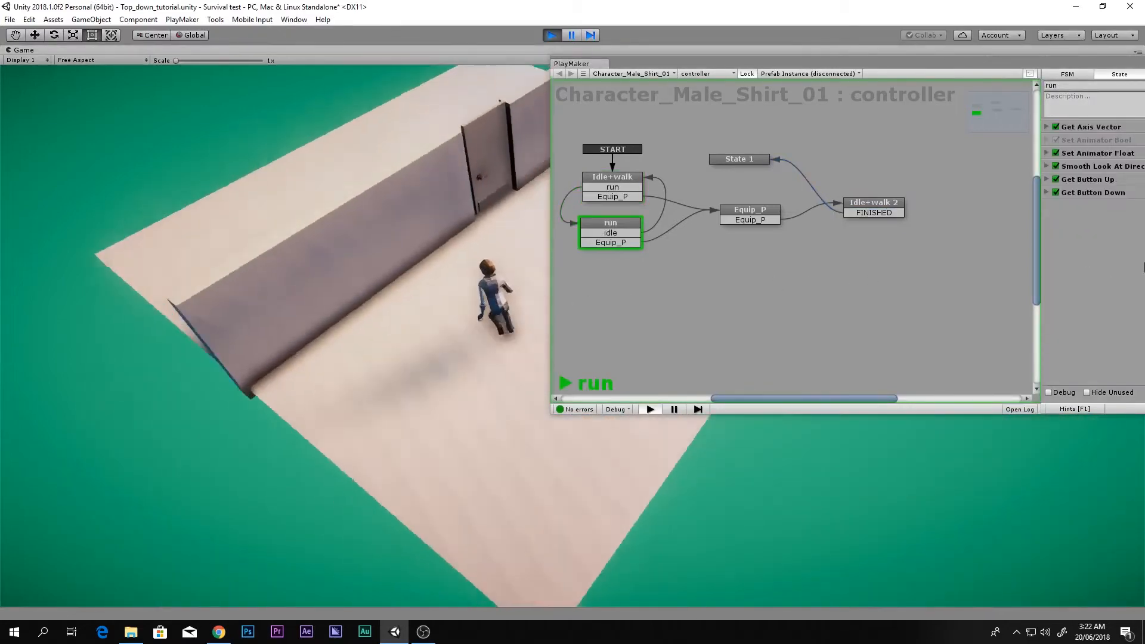
{"action": "key", "text": "e"}
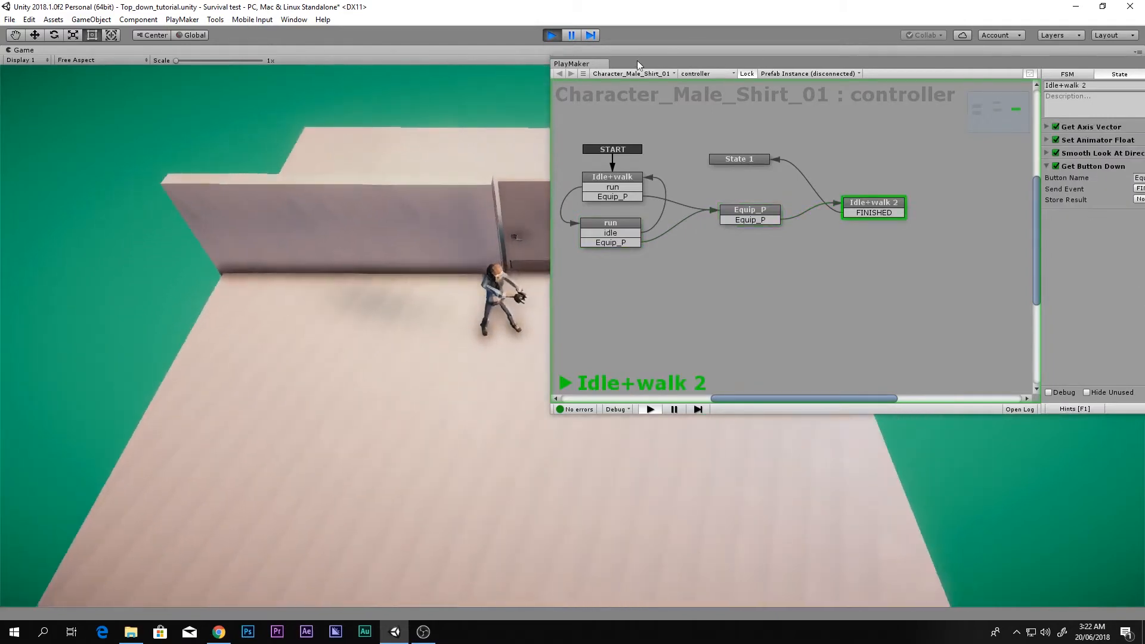
{"action": "left_click_drag", "start_coordinate": [637, 60], "coordinate": [788, 76]}
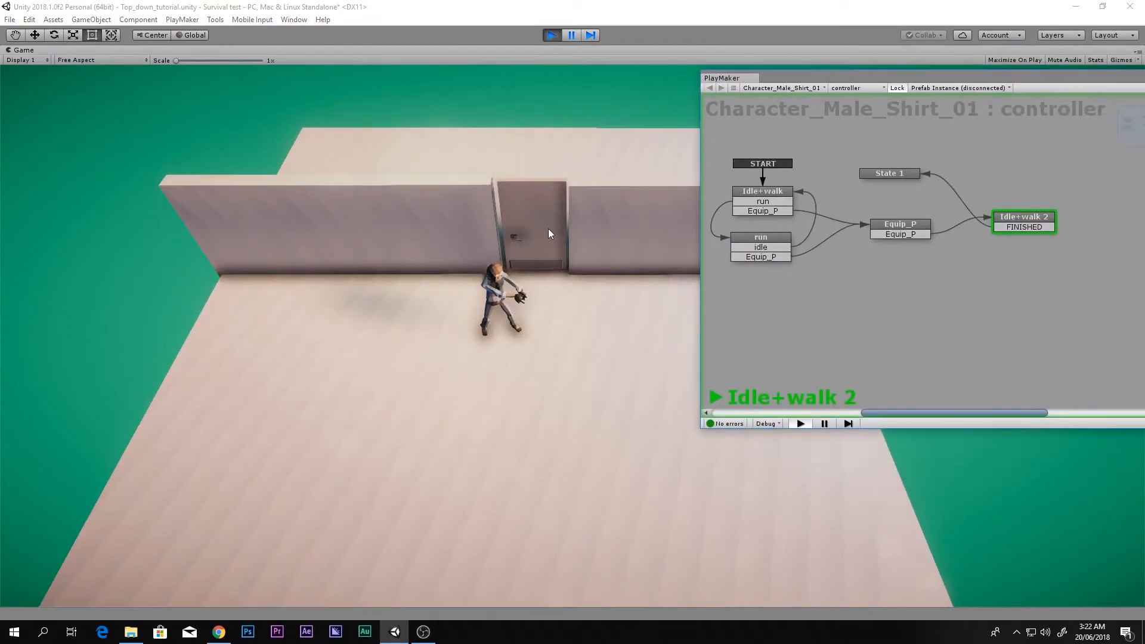
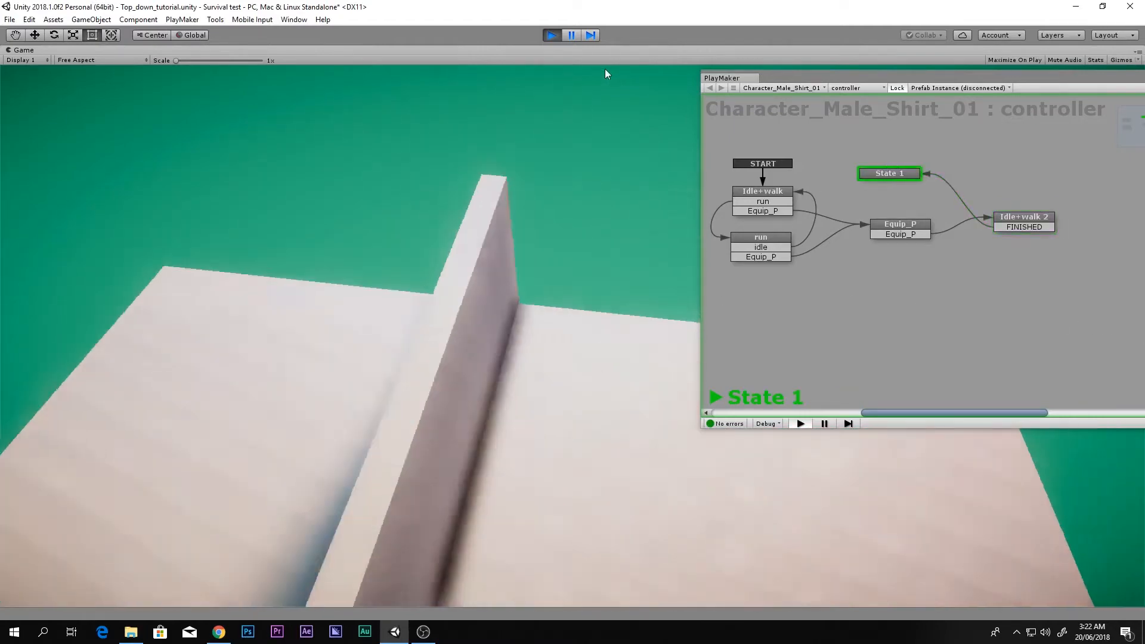
{"action": "key", "text": "ctrl+p"}
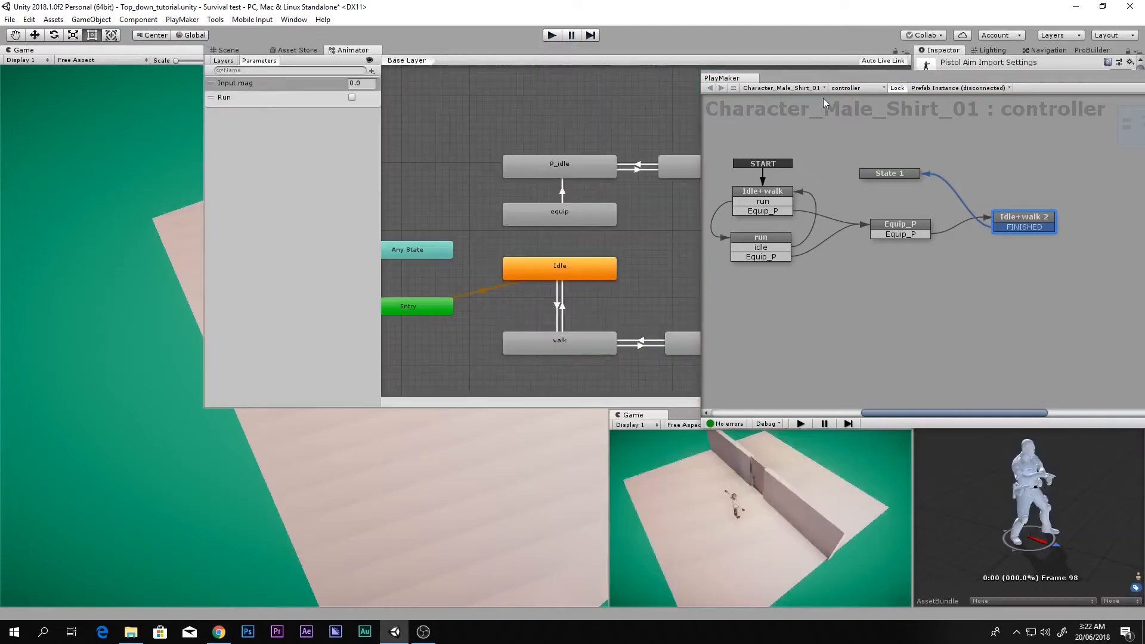
Step: Copy the Animator Cross Fade action from the Equip_P state into State 1
{"action": "left_click_drag", "start_coordinate": [842, 85], "coordinate": [412, 106]}
{"action": "left_click", "coordinate": [498, 255]}
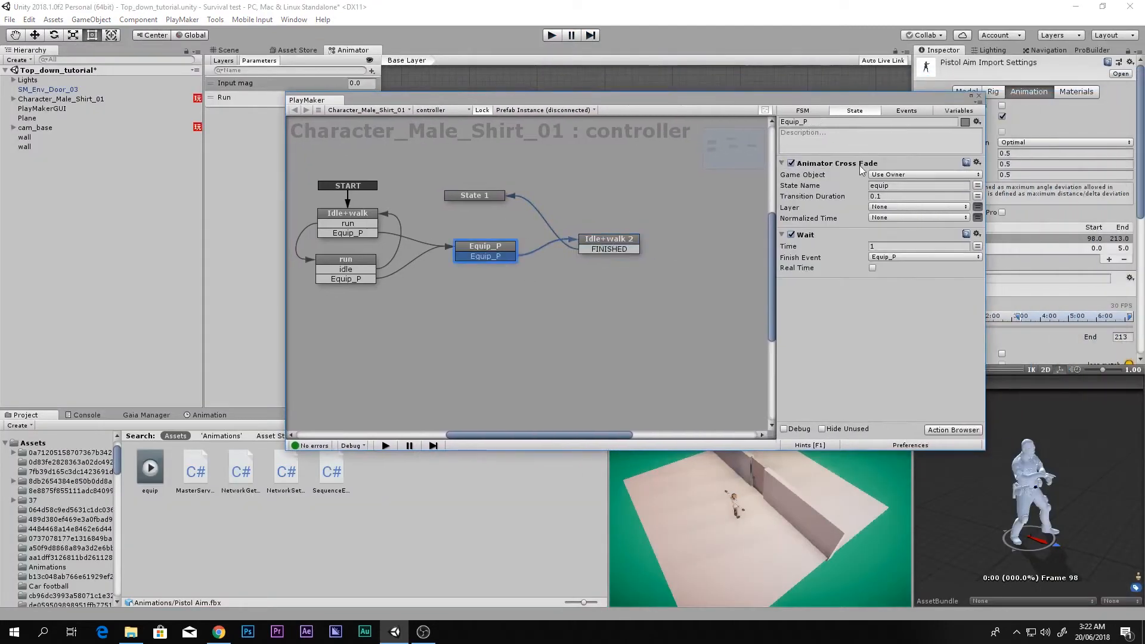
{"action": "left_click", "coordinate": [862, 164]}
{"action": "left_click", "coordinate": [475, 196]}
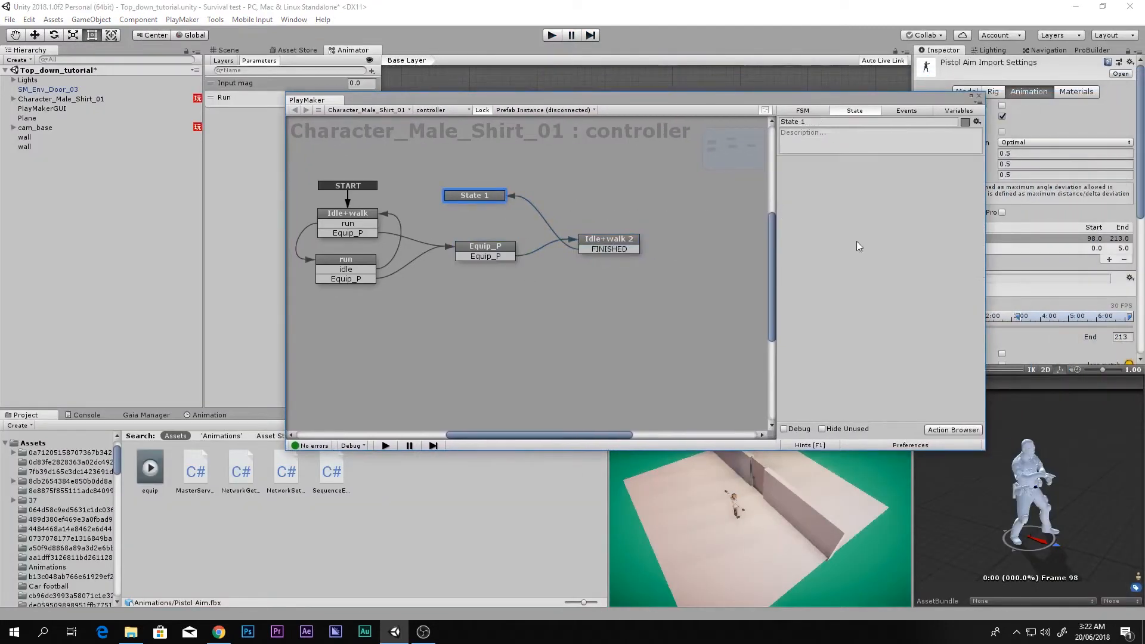
{"action": "key", "text": "ctrl+v"}
Step: Set the State Name of State 1's Animator Cross Fade to Idle, copying the name from the Animator's Idle state
{"action": "left_click", "coordinate": [883, 185]}
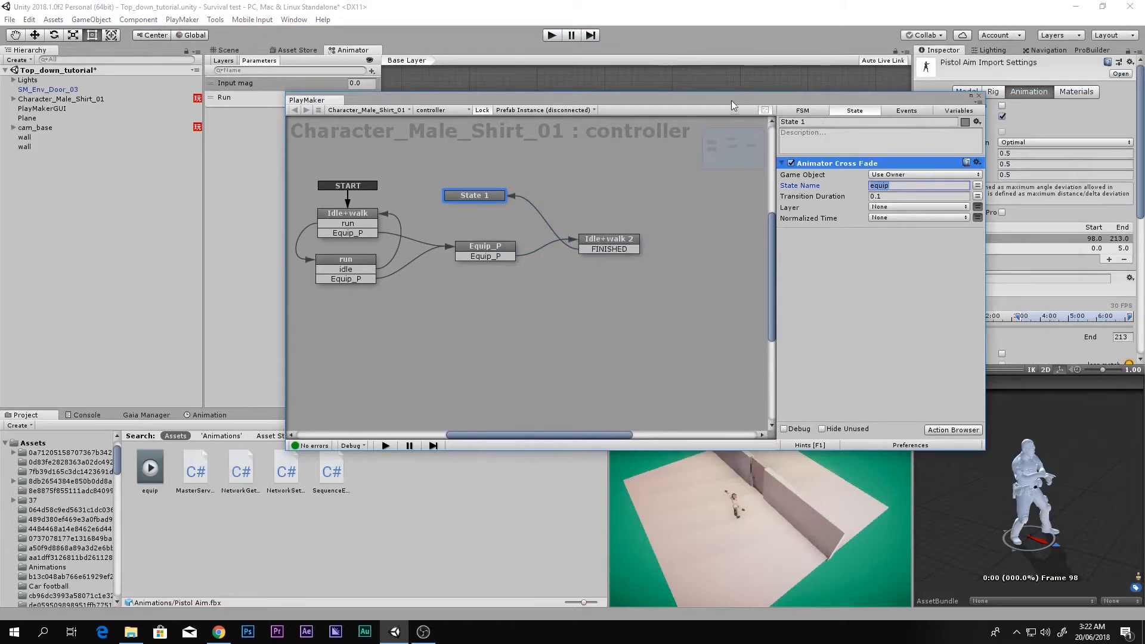
{"action": "left_click_drag", "start_coordinate": [731, 100], "coordinate": [708, 337]}
{"action": "left_click", "coordinate": [564, 262]}
{"action": "left_click", "coordinate": [958, 64]}
{"action": "key", "text": "ctrl+c"}
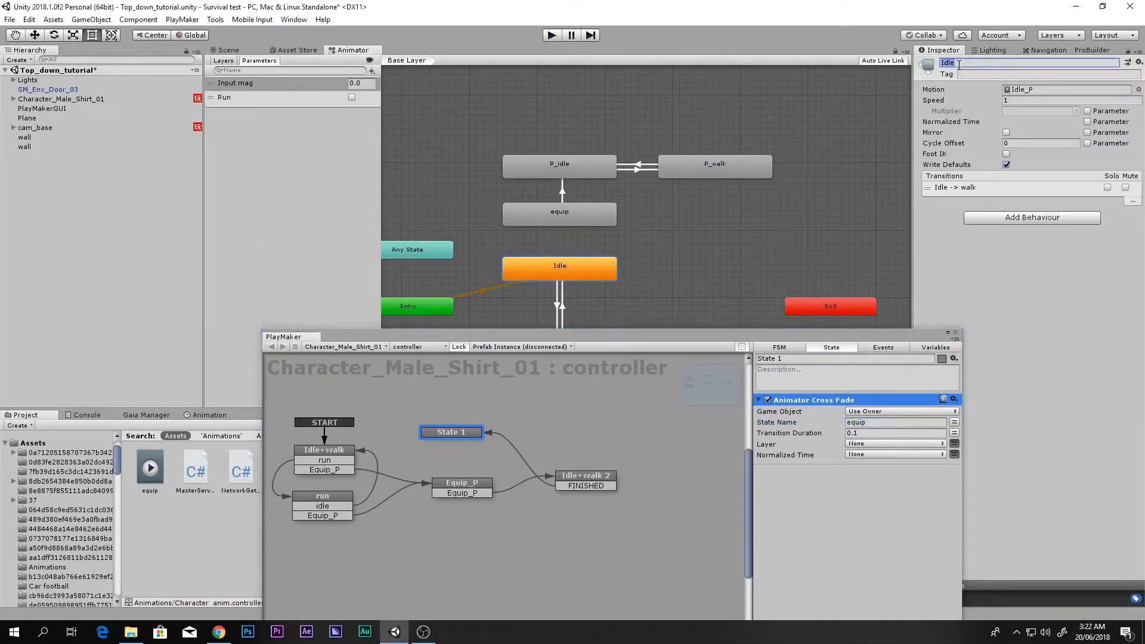
{"action": "left_click", "coordinate": [878, 424]}
{"action": "key", "text": "ctrl+v"}
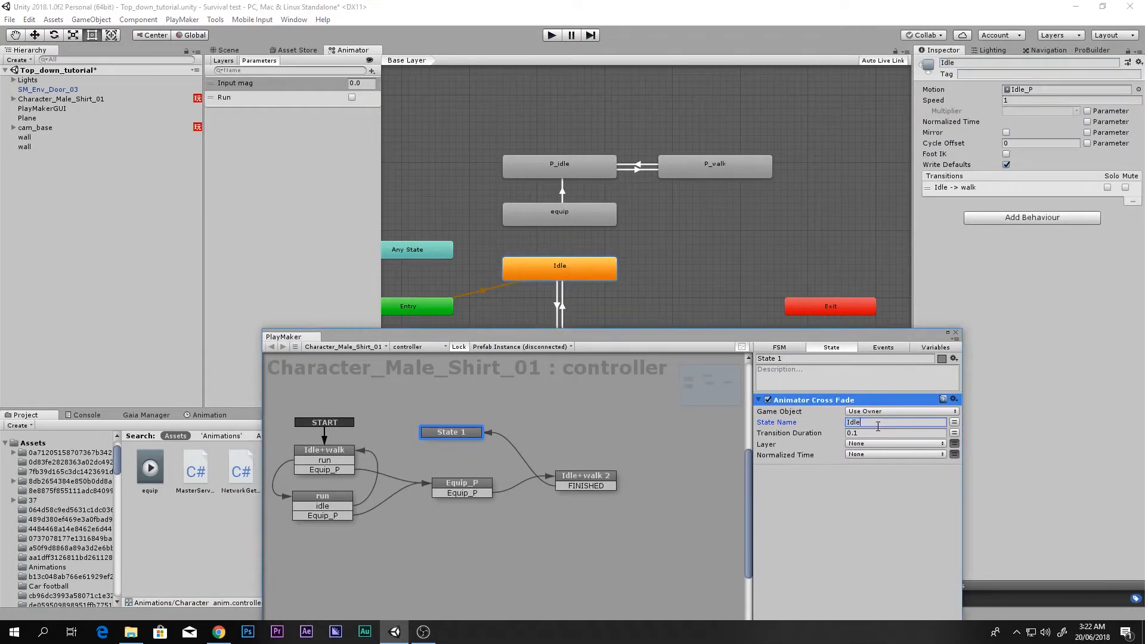
Step: Add a Wait action to State 1 with its time set to 0.3
{"action": "left_click_drag", "start_coordinate": [713, 334], "coordinate": [721, 201]}
{"action": "double_click", "coordinate": [822, 345]}
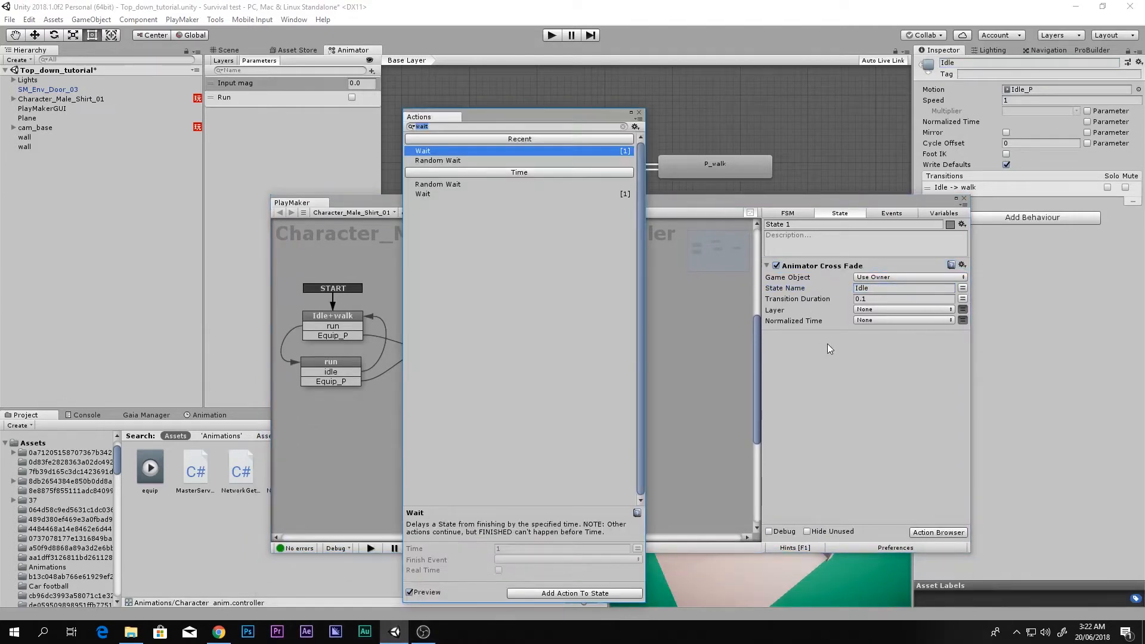
{"action": "key", "text": "Return"}
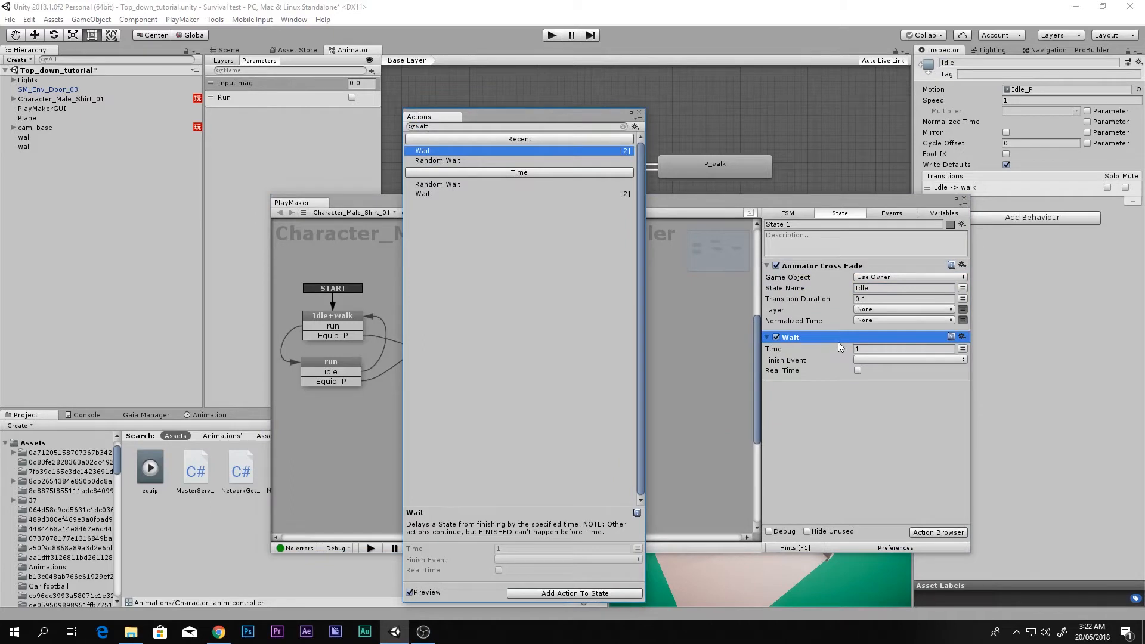
{"action": "left_click", "coordinate": [872, 349]}
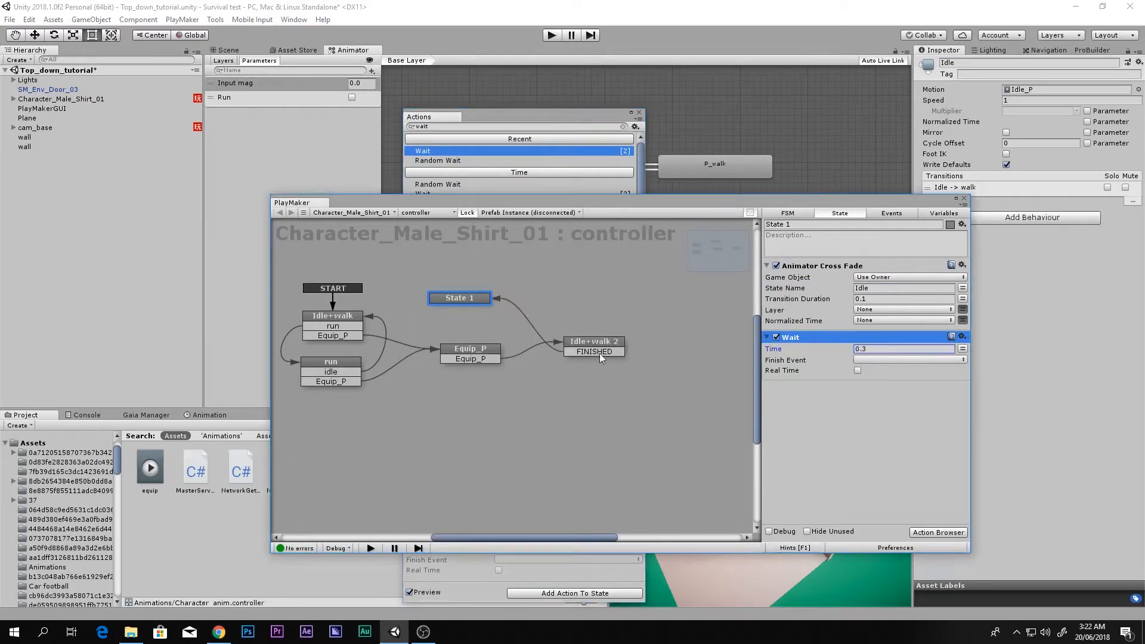
Step: Link State 1 to Idle+walk with a FINISHED transition and set the Wait action's finish event to FINISHED
{"action": "left_click", "coordinate": [465, 302], "text": "ctrl"}
{"action": "left_click_drag", "start_coordinate": [460, 308], "coordinate": [352, 317]}
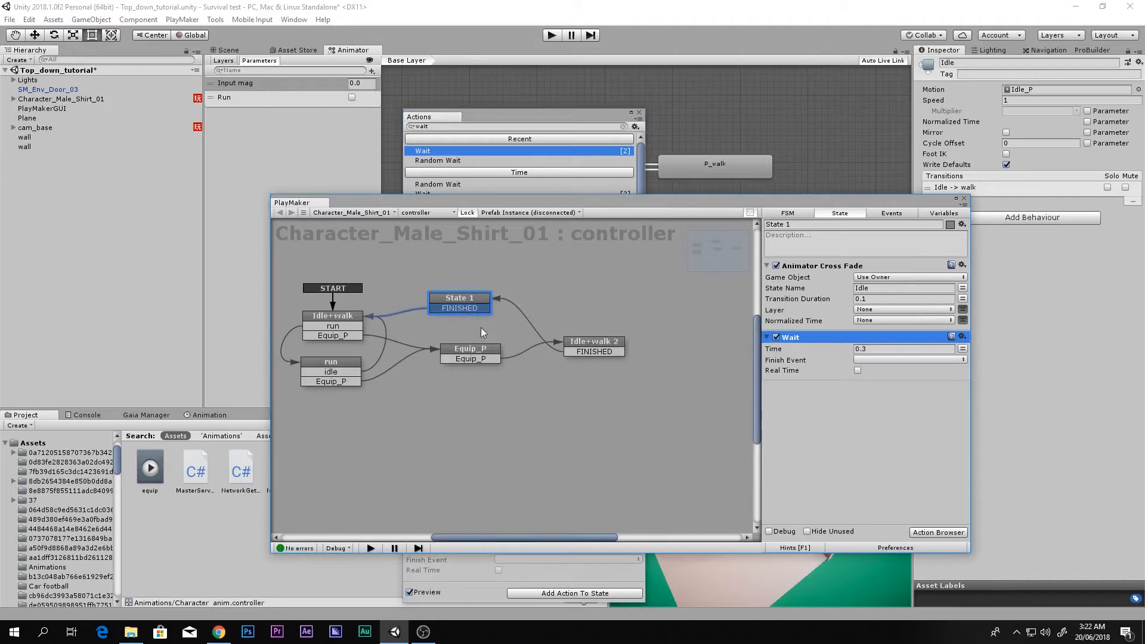
{"action": "left_click", "coordinate": [865, 361]}
{"action": "left_click", "coordinate": [888, 385]}
{"action": "left_click", "coordinate": [639, 112]}
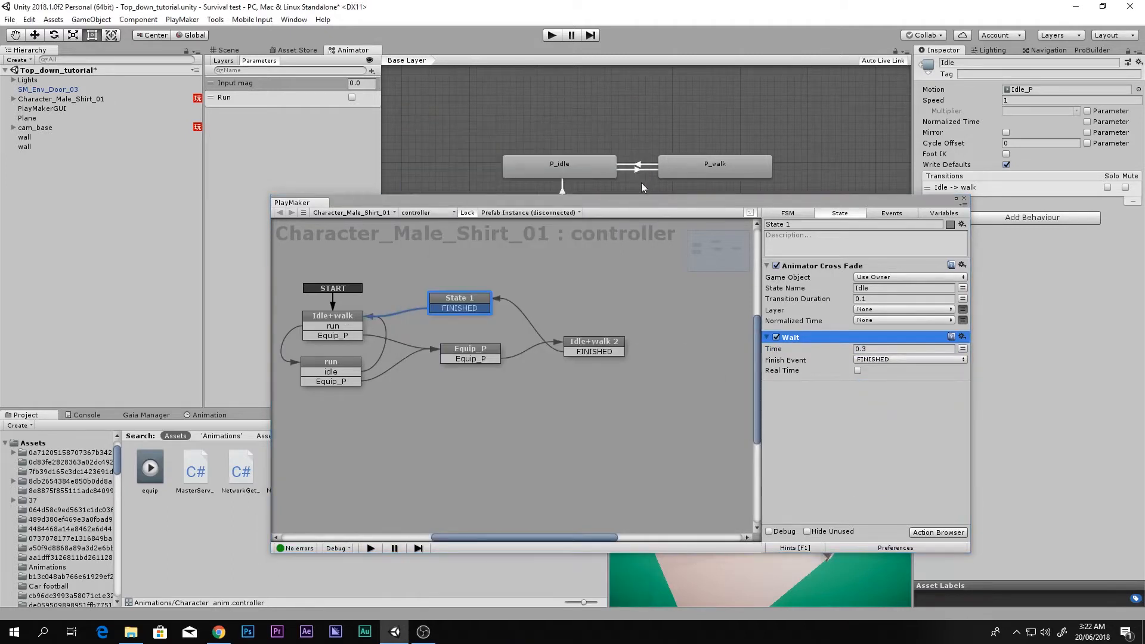
Step: Open the import settings of the animation clip used by the Animator's equip state
{"action": "left_click_drag", "start_coordinate": [634, 204], "coordinate": [594, 319]}
{"action": "left_click", "coordinate": [560, 213]}
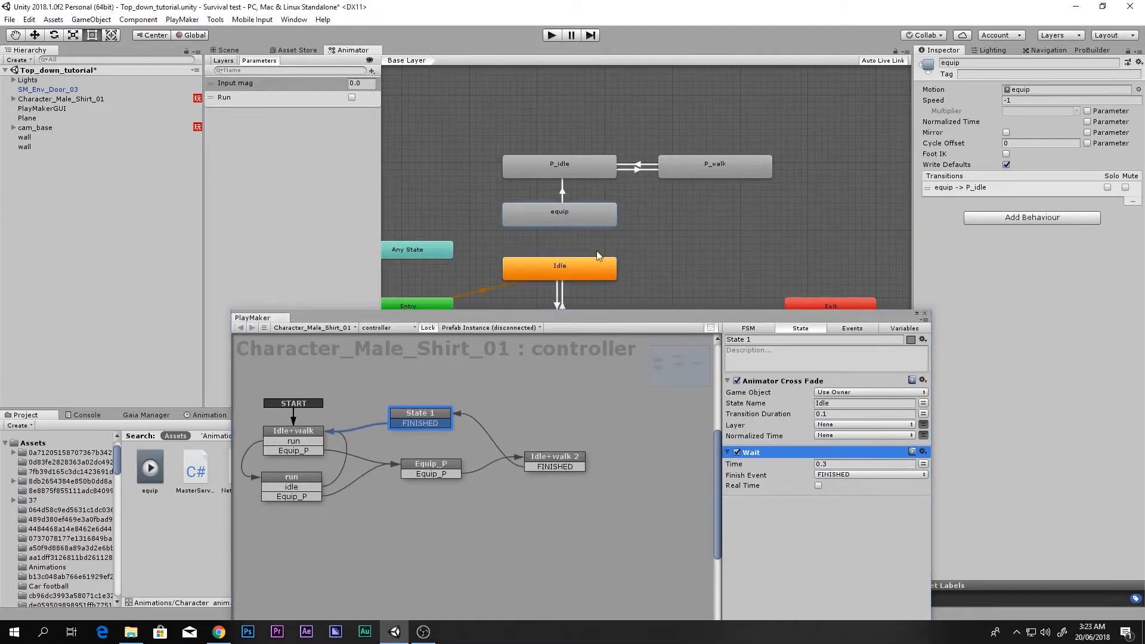
{"action": "double_click", "coordinate": [568, 215]}
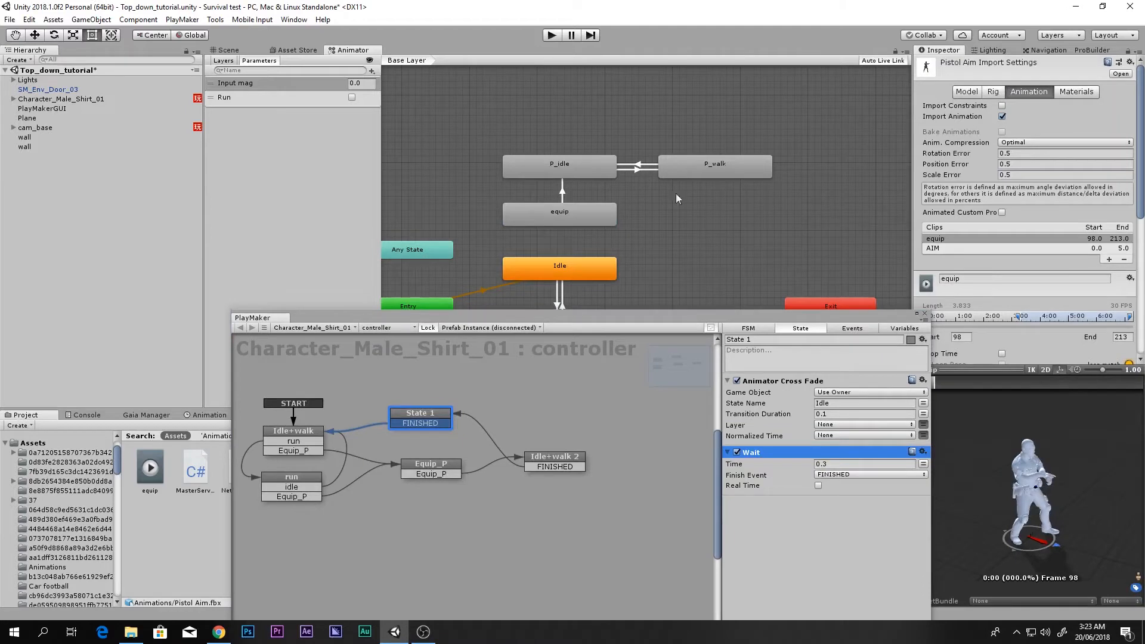
Step: Set the speed of the Animator's equip state to -3 and close the PlayMaker editor
{"action": "left_click", "coordinate": [601, 215]}
{"action": "left_click", "coordinate": [1020, 100]}
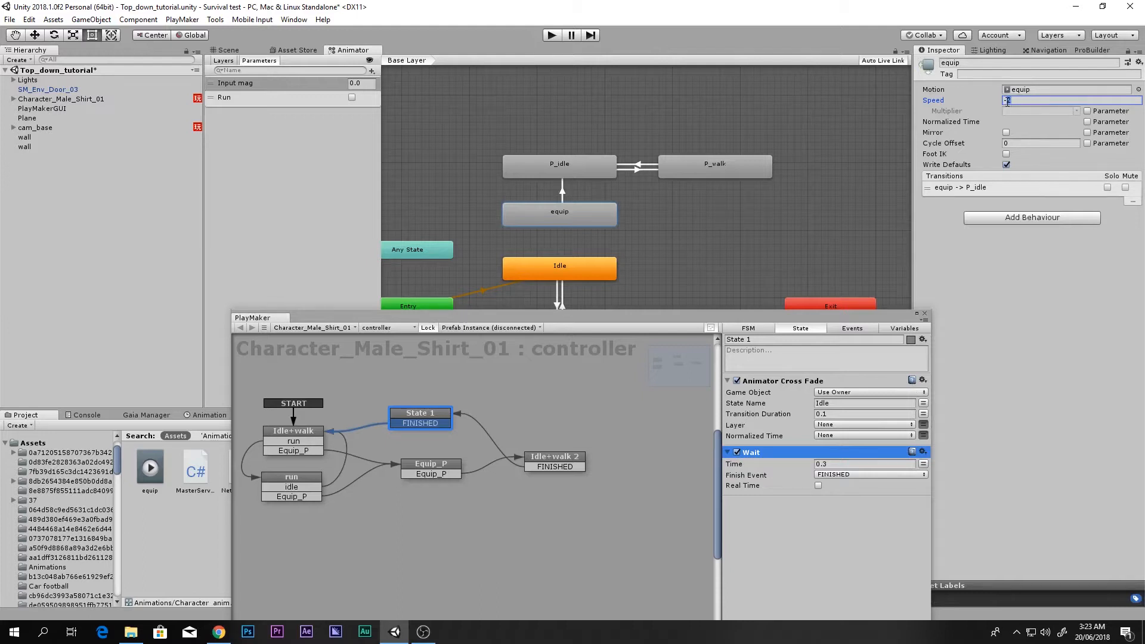
{"action": "type", "text": "-3"}
{"action": "left_click", "coordinate": [925, 314]}
Step: Play-test the character's movement and pistol equip animation from different camera angles, and stop play mode
{"action": "left_click", "coordinate": [552, 35]}
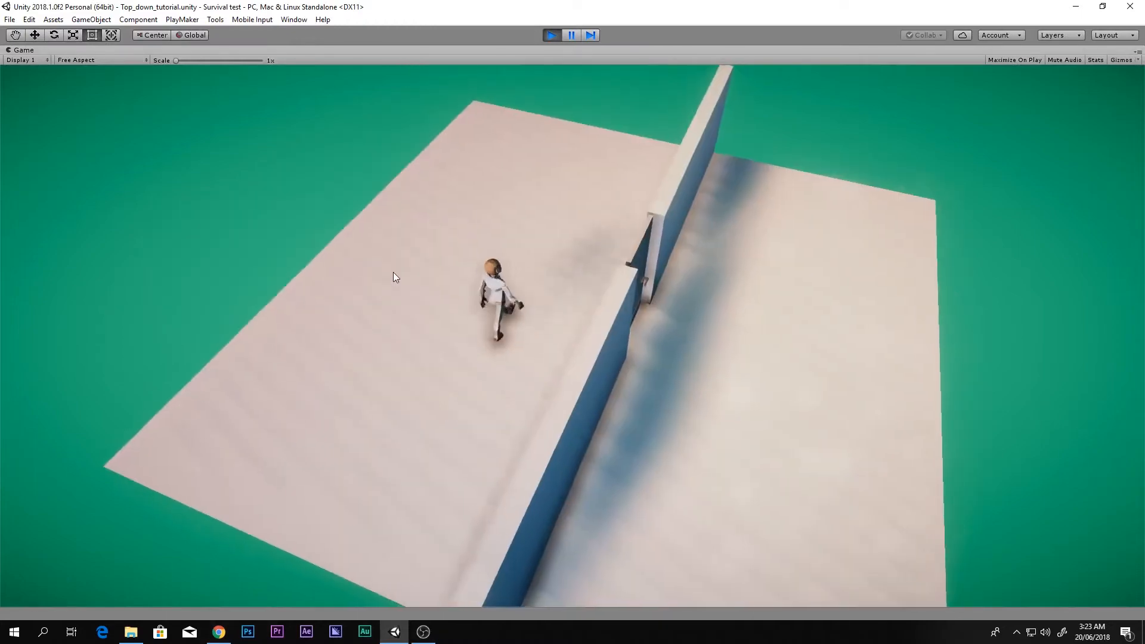
{"action": "right_click_drag", "start_coordinate": [393, 272], "coordinate": [2, 287]}
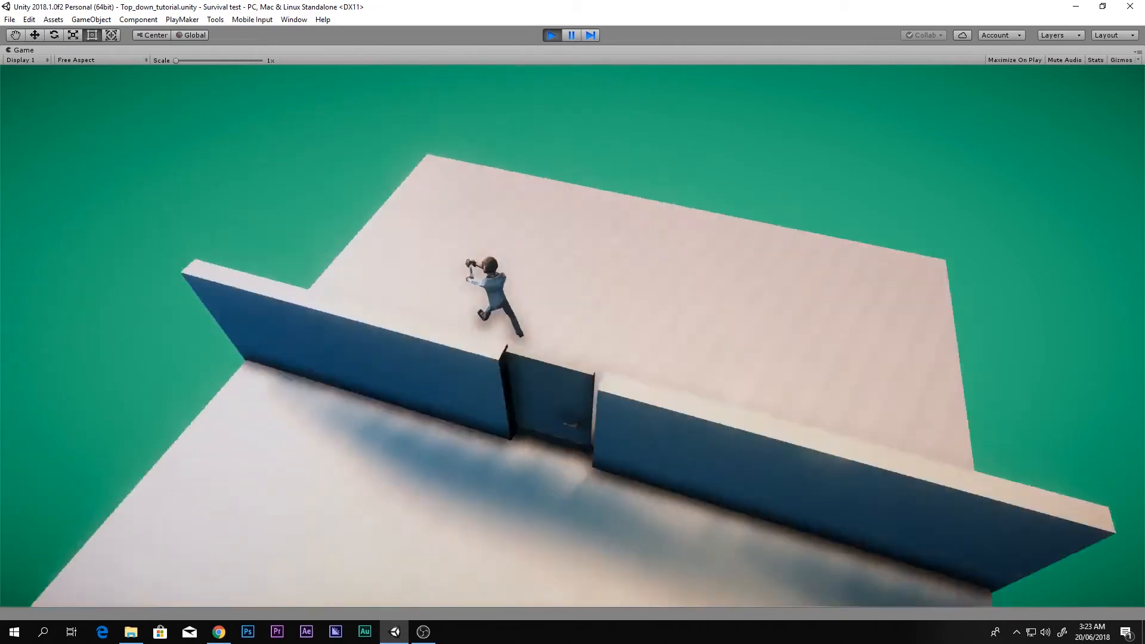
{"action": "key", "text": "w"}
{"action": "key", "text": "w"}
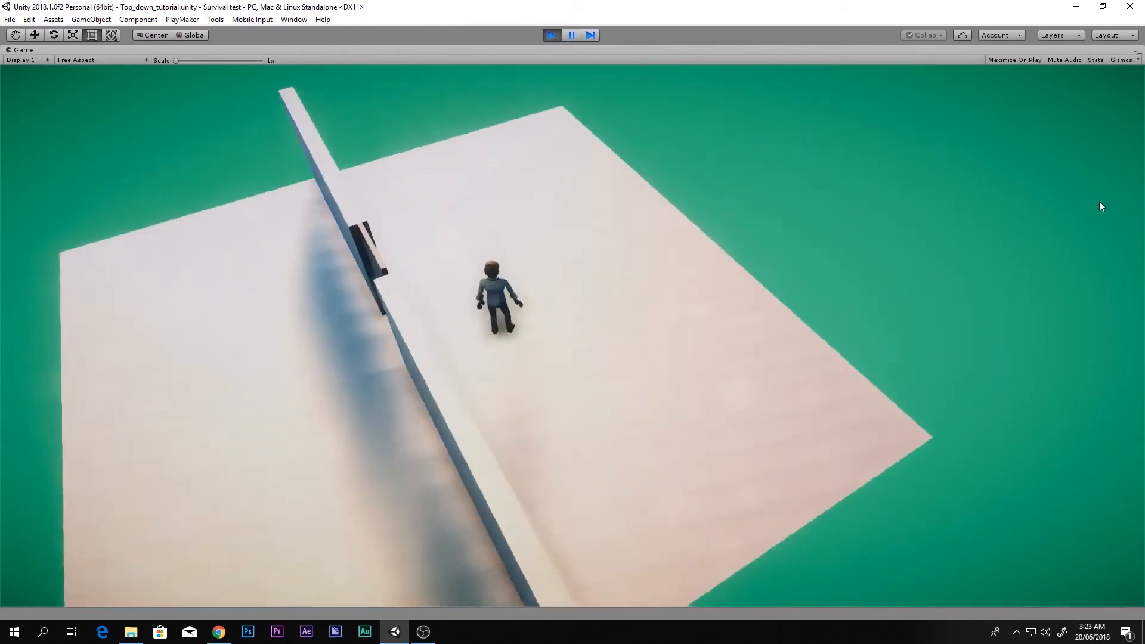
{"action": "right_click_drag", "start_coordinate": [1100, 201], "coordinate": [989, 186]}
{"action": "key", "text": "s"}
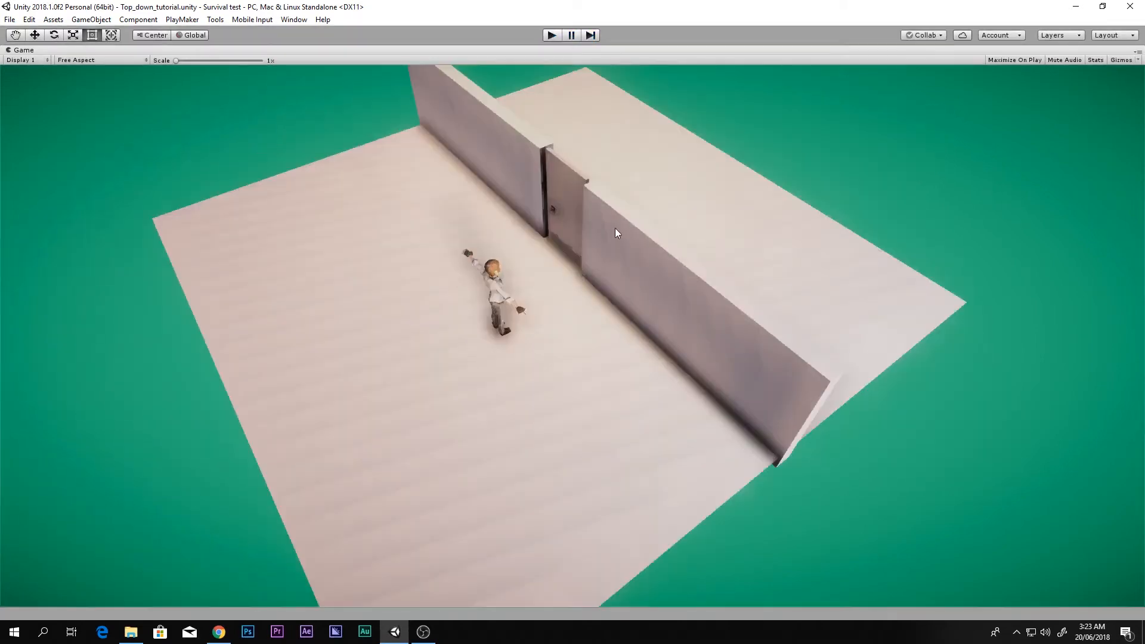
{"action": "key", "text": "ctrl+p"}
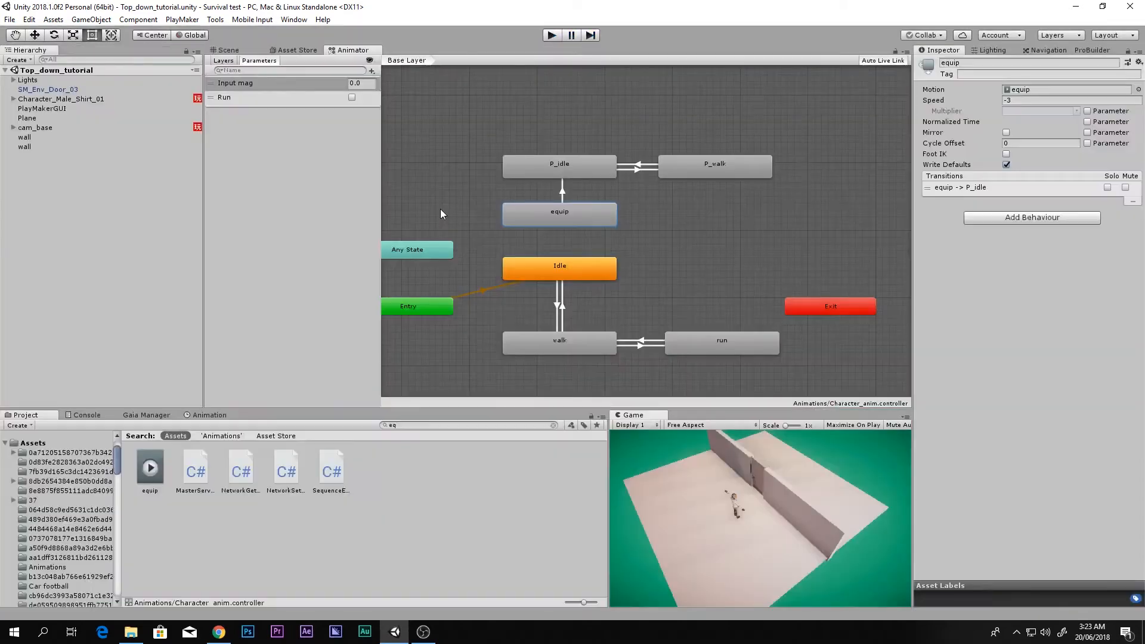
Step: Return to the Scene view and search the project assets for "pis"
{"action": "left_click", "coordinate": [228, 50]}
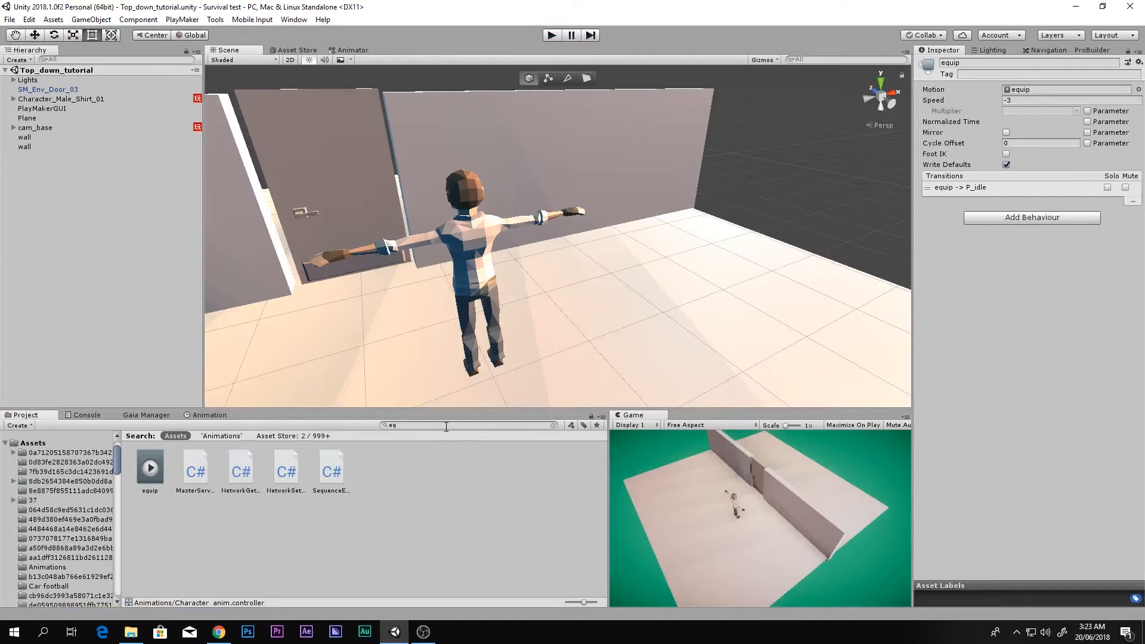
{"action": "type", "text": "pito"}
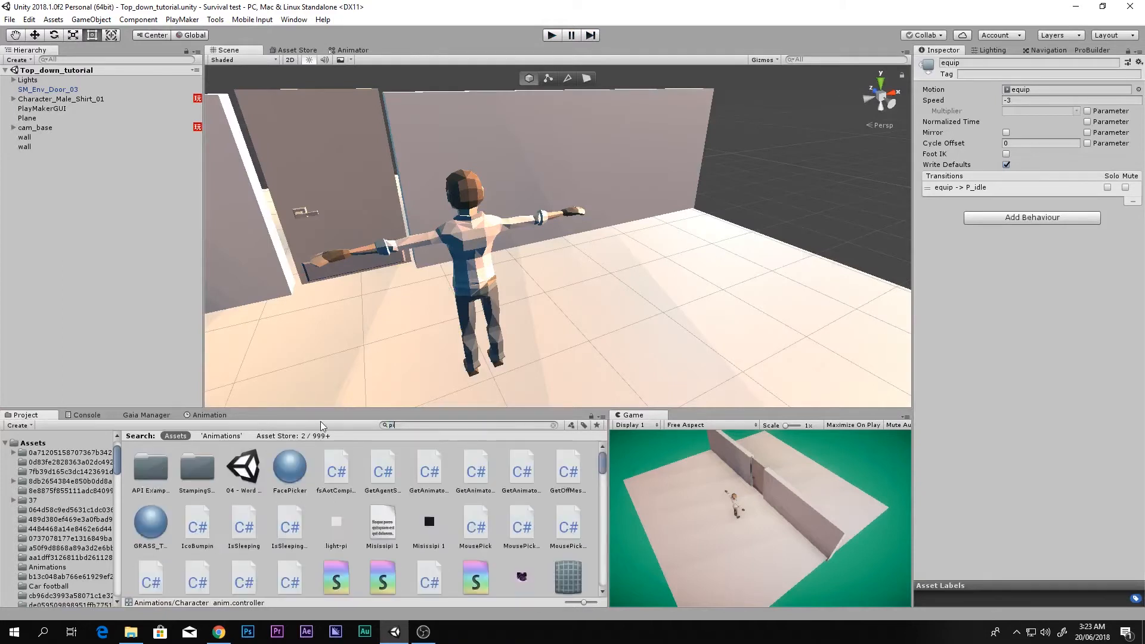
{"action": "key", "text": "BackSpace"}
{"action": "key", "text": "BackSpace"}
{"action": "key", "text": "BackSpace"}
{"action": "type", "text": "s"}
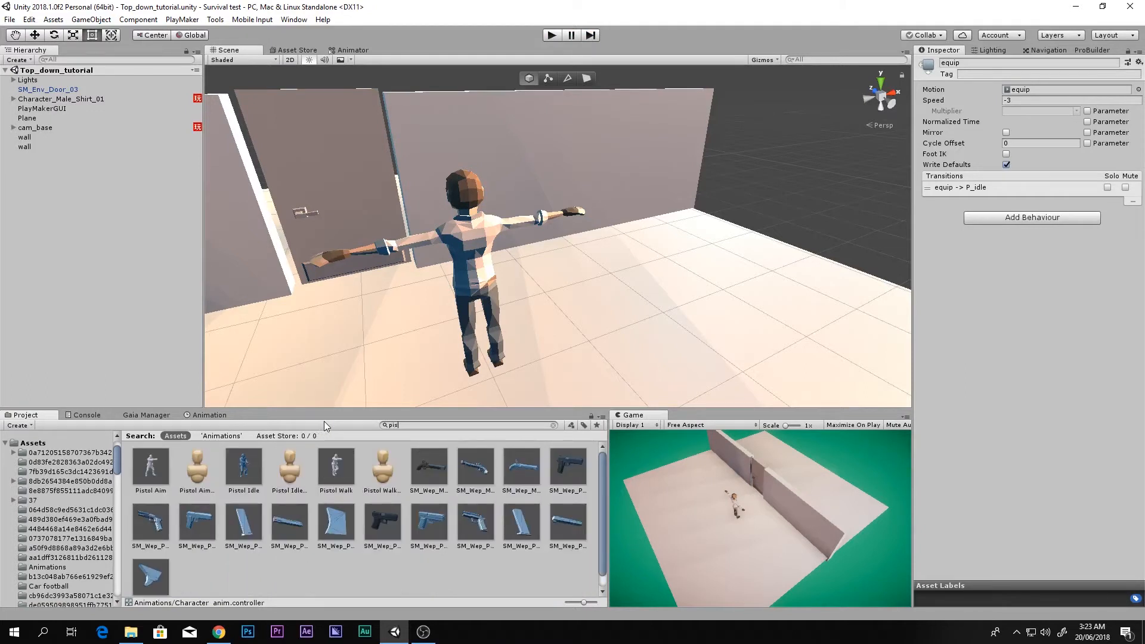
Step: Preview the pistol prefabs and place SM_Wep_PistolBandit_01 in the scene beside the character's right hand
{"action": "left_click", "coordinate": [385, 524]}
{"action": "left_click", "coordinate": [431, 472]}
{"action": "left_click", "coordinate": [570, 469]}
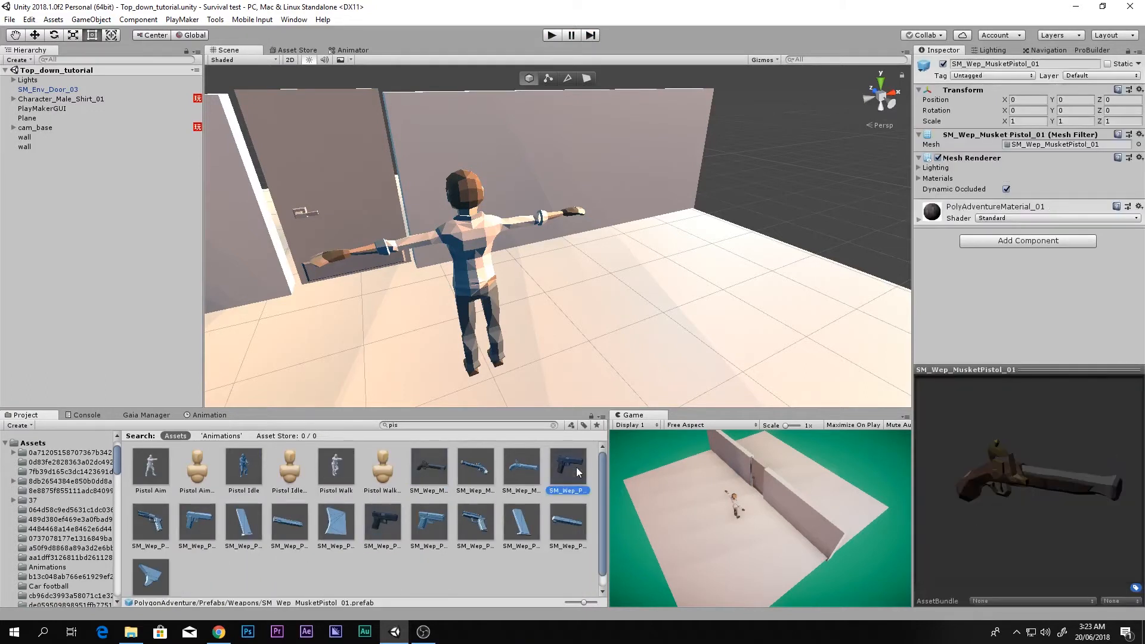
{"action": "left_click_drag", "start_coordinate": [931, 471], "coordinate": [1002, 451]}
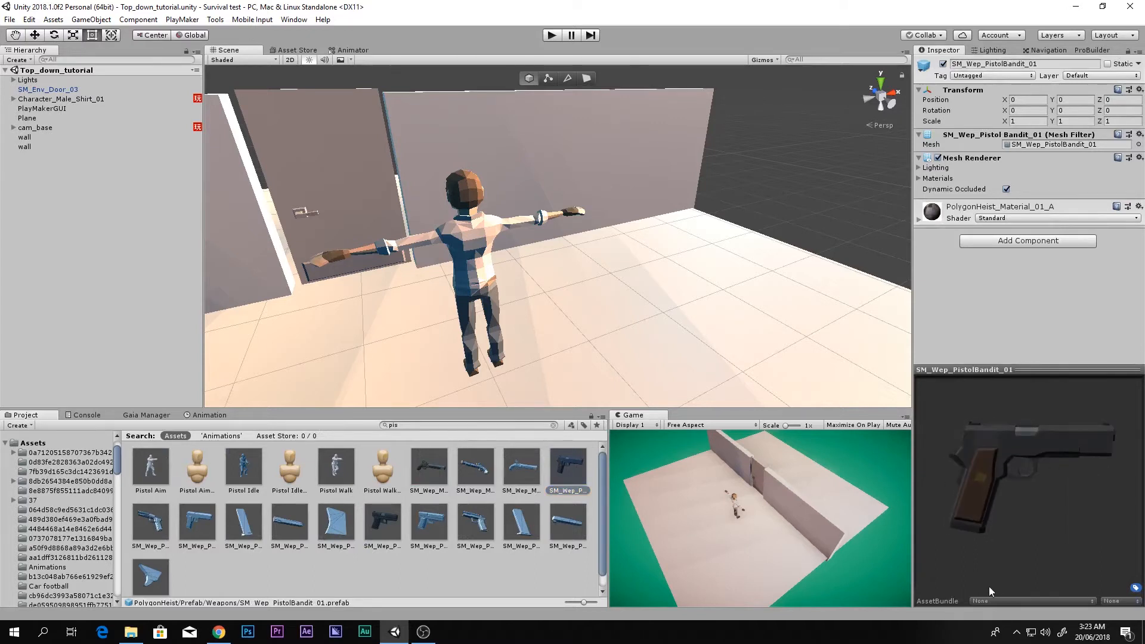
{"action": "left_click_drag", "start_coordinate": [575, 466], "coordinate": [561, 311]}
{"action": "left_click", "coordinate": [880, 81]}
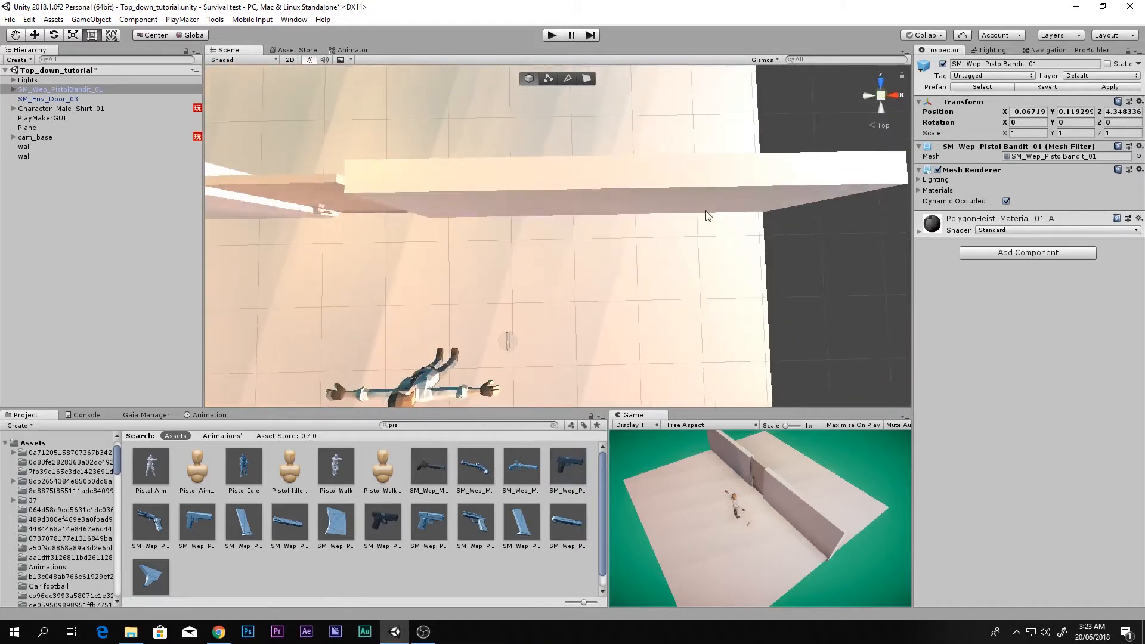
{"action": "scroll", "coordinate": [621, 303], "scroll_direction": "down", "scroll_amount": 5}
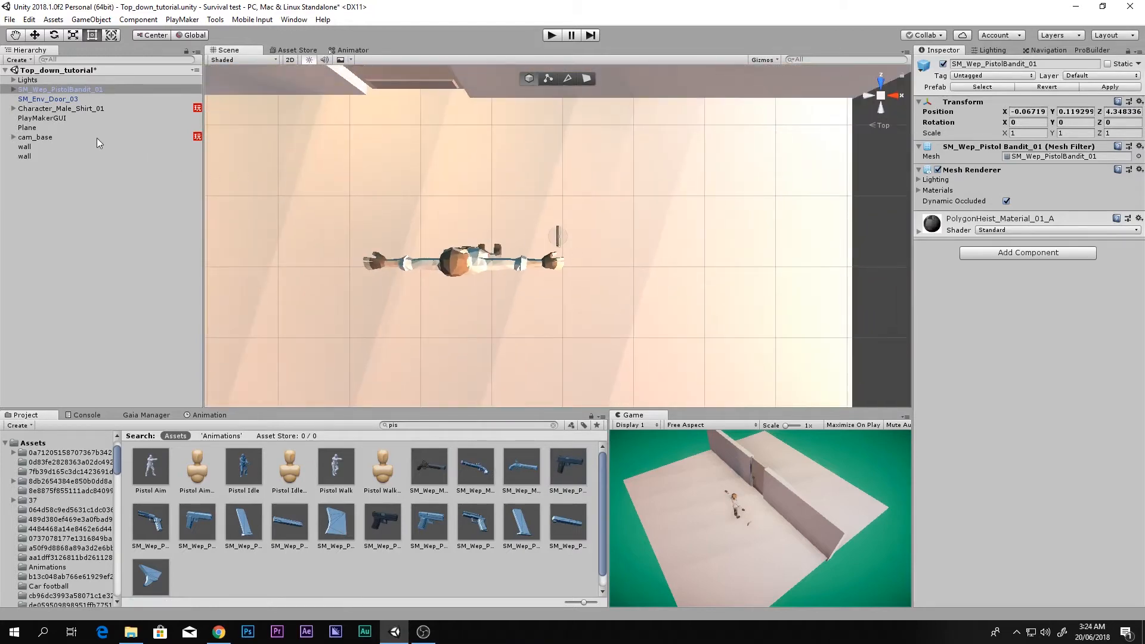
Step: Expand the Character_Male_Shirt_01 skeleton from Root through the spine and right arm, select the Hand_R bone and open its object commands
{"action": "left_click", "coordinate": [14, 108]}
{"action": "left_click", "coordinate": [21, 214]}
{"action": "left_click", "coordinate": [30, 223]}
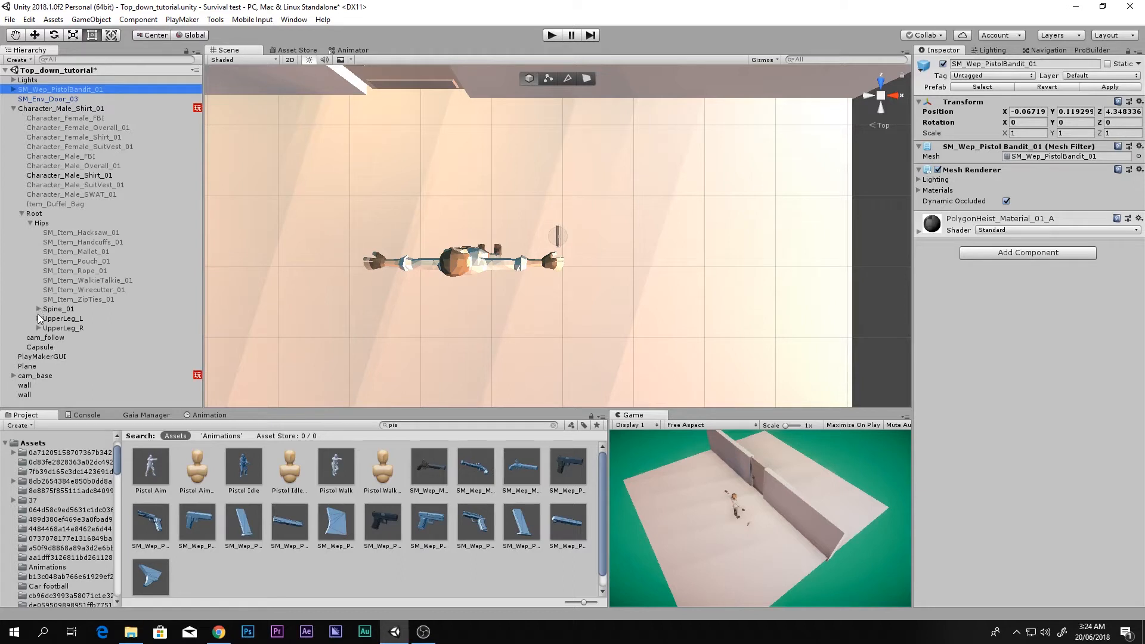
{"action": "left_click", "coordinate": [38, 309]}
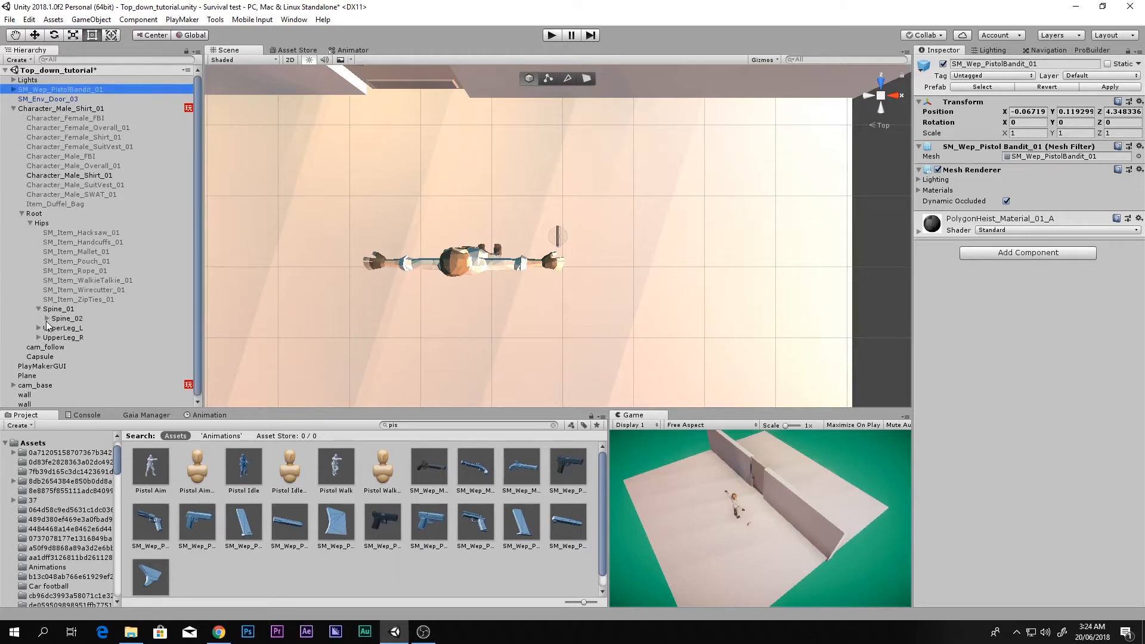
{"action": "left_click", "coordinate": [46, 319]}
{"action": "left_click", "coordinate": [55, 328]}
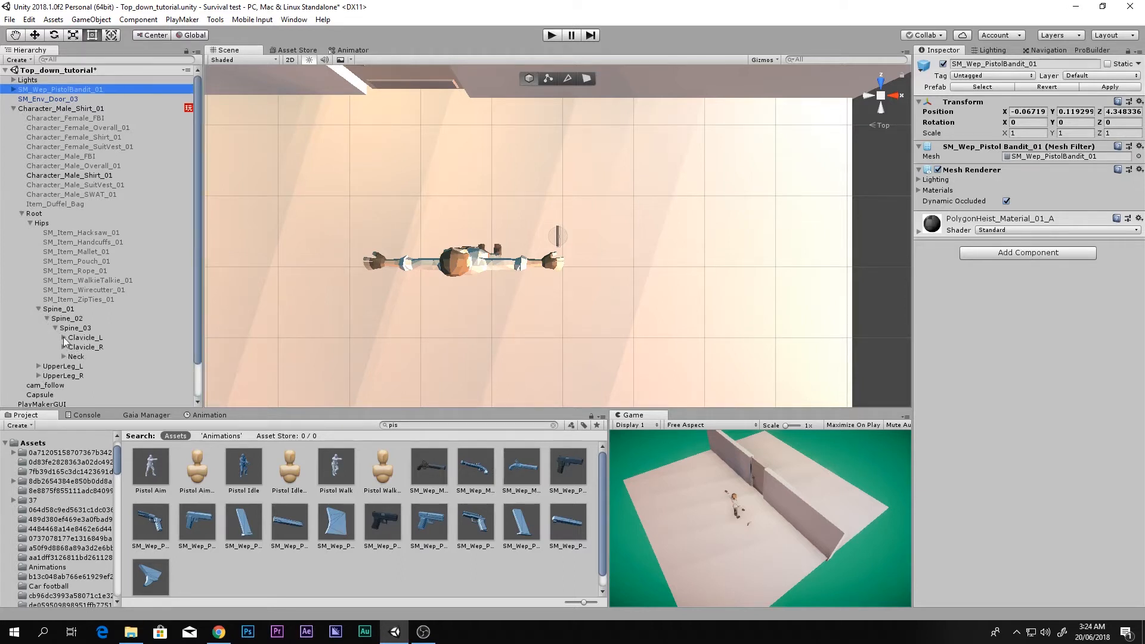
{"action": "left_click", "coordinate": [64, 347]}
{"action": "left_click", "coordinate": [72, 356]}
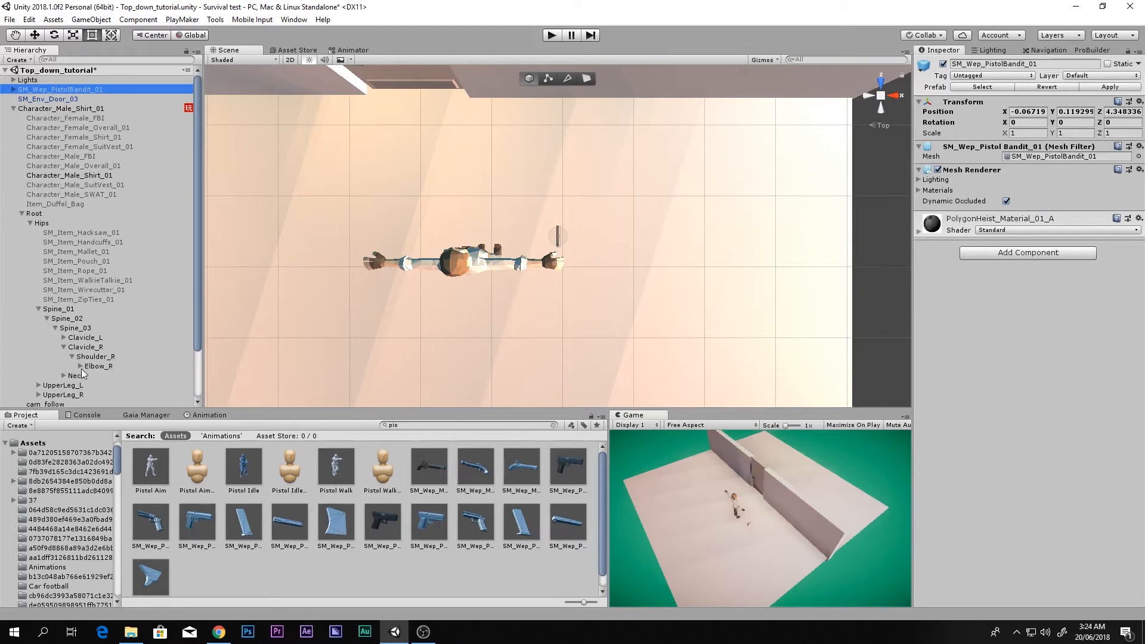
{"action": "left_click", "coordinate": [80, 366]}
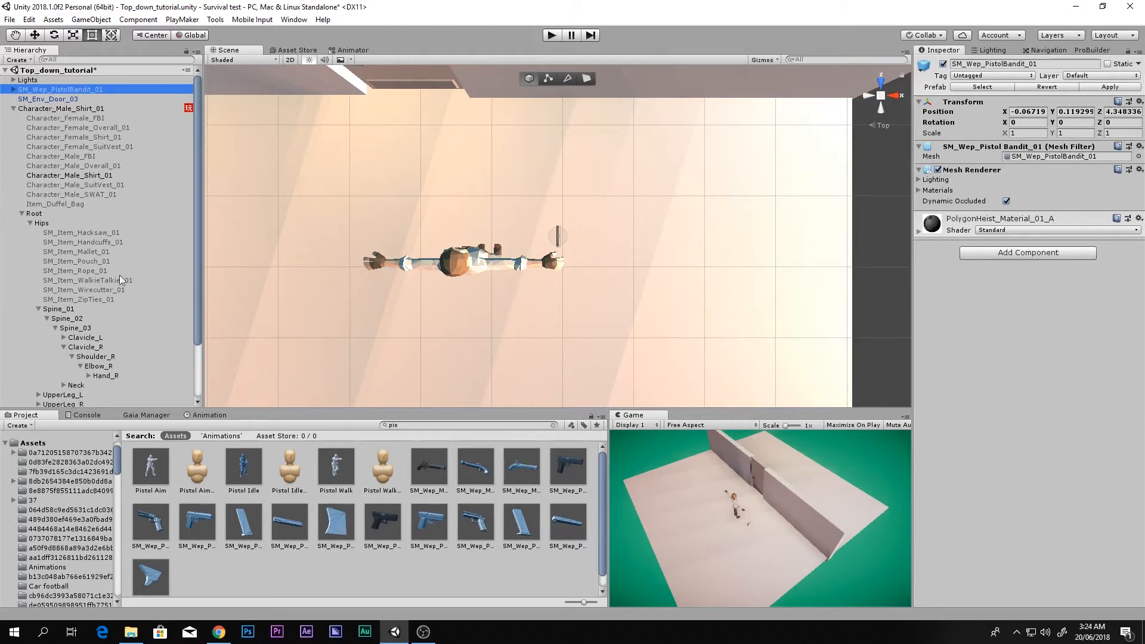
{"action": "left_click", "coordinate": [111, 377]}
{"action": "right_click", "coordinate": [115, 377]}
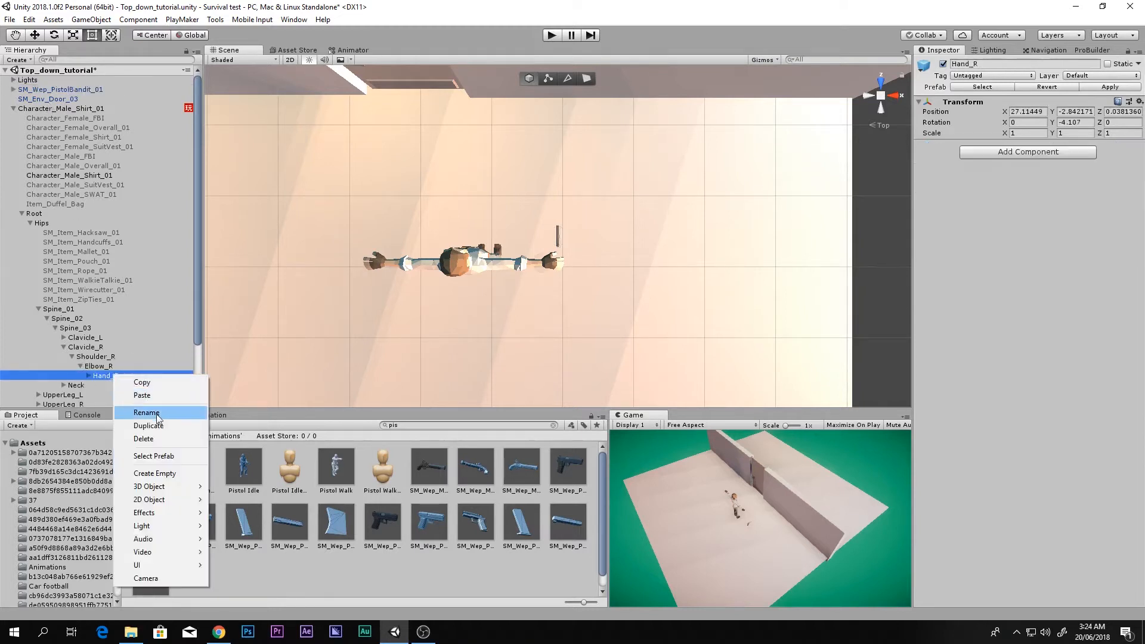
Step: Create an empty child object under Hand_R and name it Gun_holder
{"action": "left_click", "coordinate": [192, 471]}
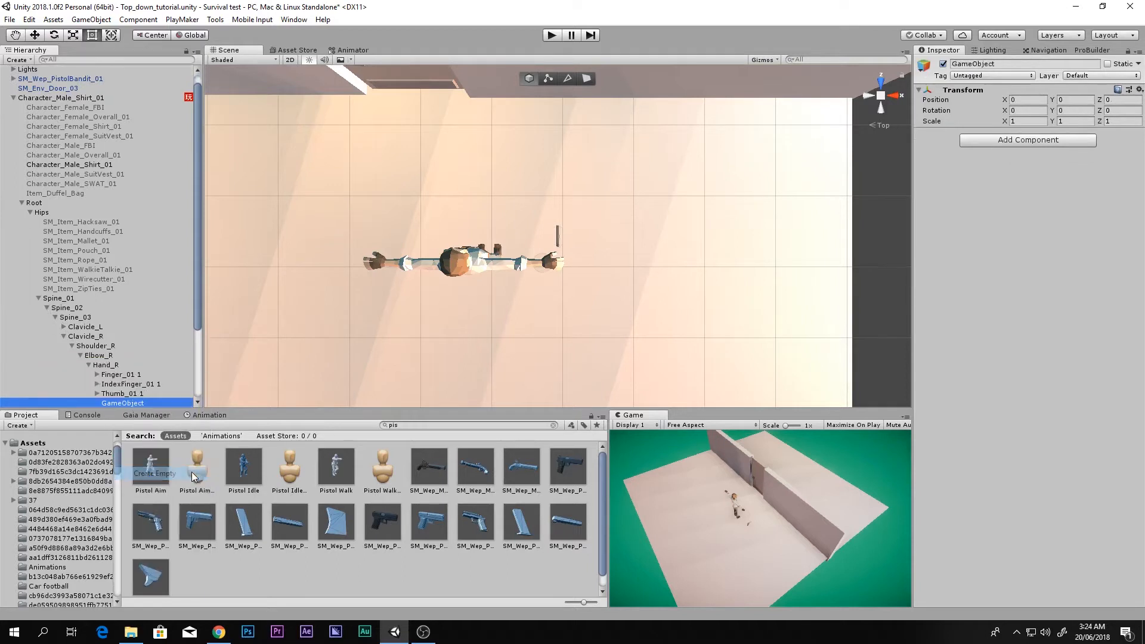
{"action": "left_click", "coordinate": [973, 63]}
{"action": "type", "text": "Gun_holder"}
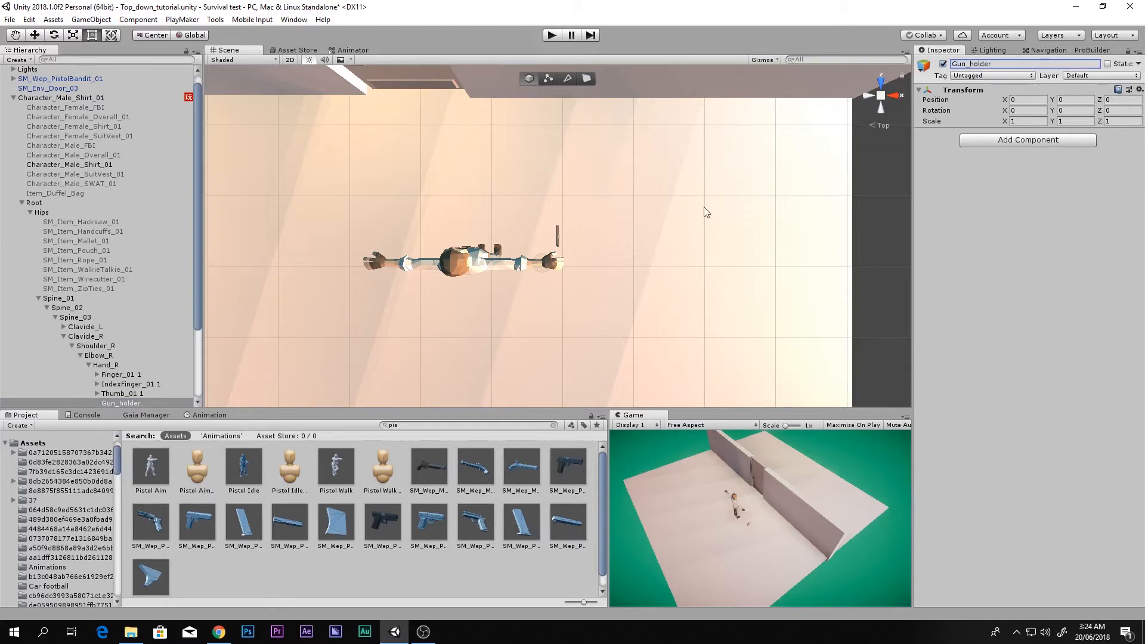
{"action": "key", "text": "Return"}
Step: Move Gun_holder along its X axis into the character's right palm, to X position 9.5
{"action": "key", "text": "f"}
{"action": "scroll", "coordinate": [615, 259], "scroll_direction": "up", "scroll_amount": 20}
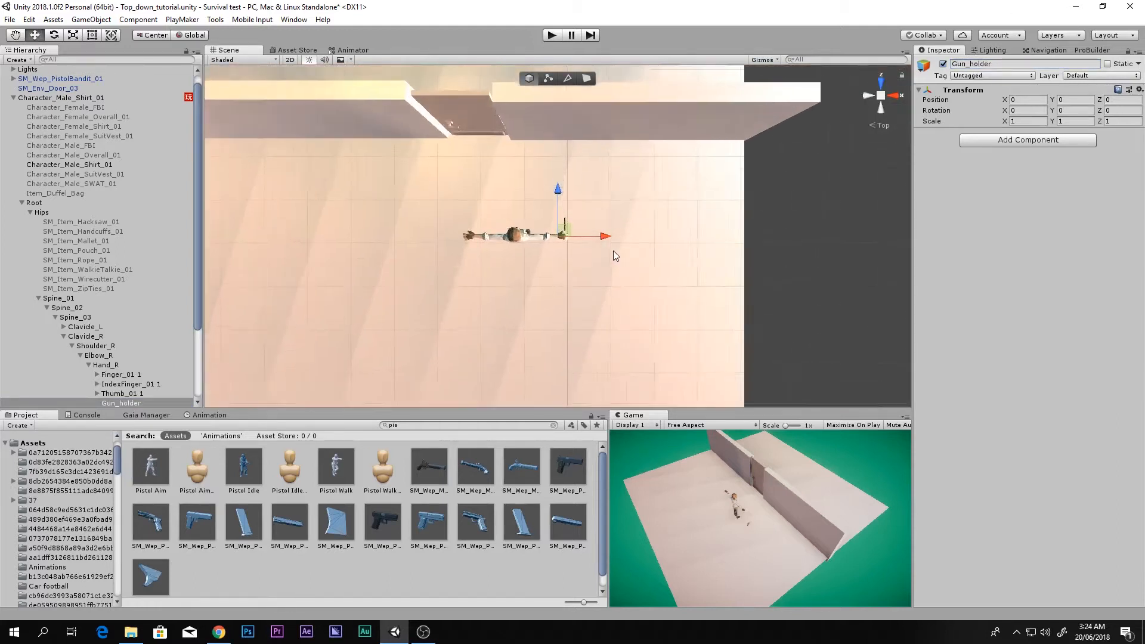
{"action": "middle_click_drag", "start_coordinate": [589, 249], "coordinate": [576, 249]}
{"action": "left_click_drag", "start_coordinate": [585, 238], "coordinate": [633, 242]}
{"action": "left_click_drag", "start_coordinate": [37, 80], "coordinate": [120, 403]}
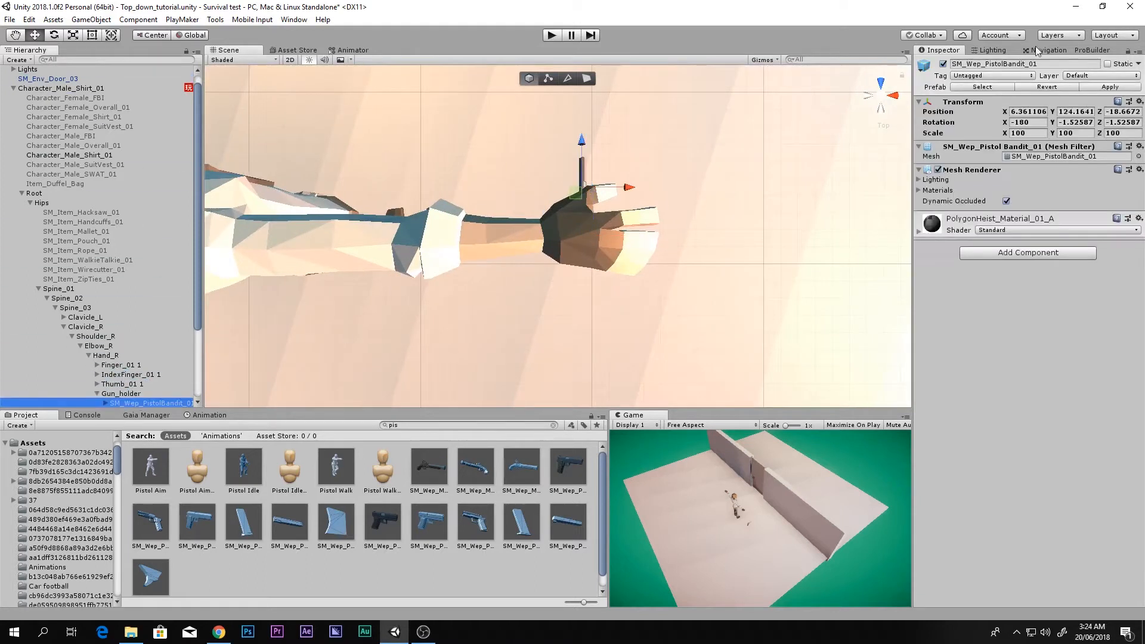
{"action": "left_click", "coordinate": [988, 64]}
{"action": "left_click", "coordinate": [984, 64]}
{"action": "left_click_drag", "start_coordinate": [1040, 64], "coordinate": [962, 65]}
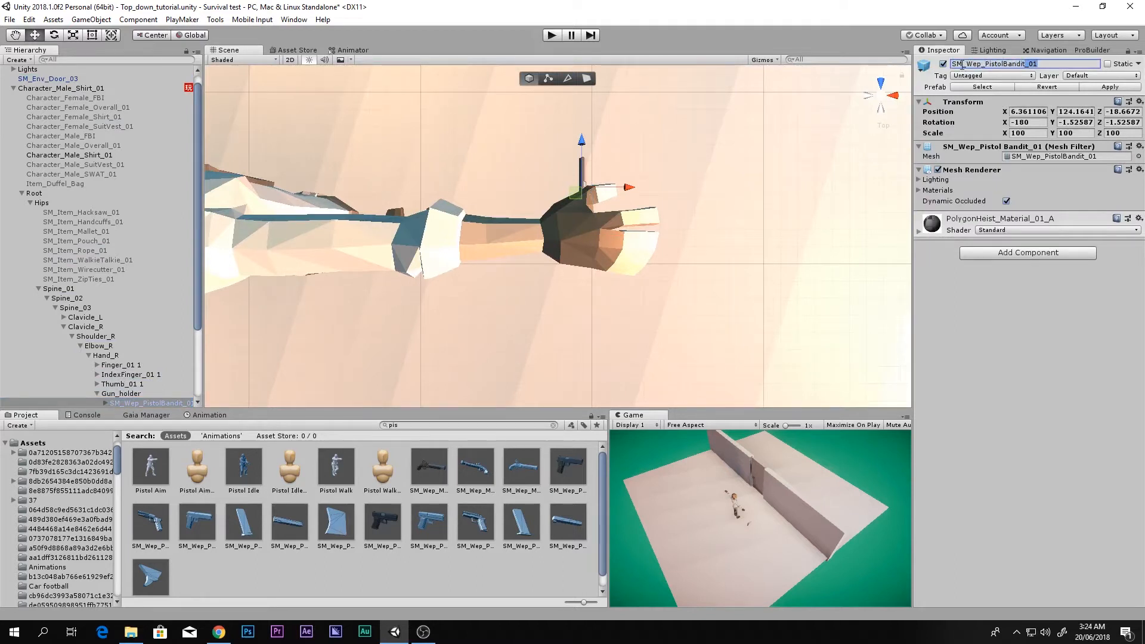
{"action": "key", "text": "BackSpace"}
{"action": "key", "text": "ctrl+z"}
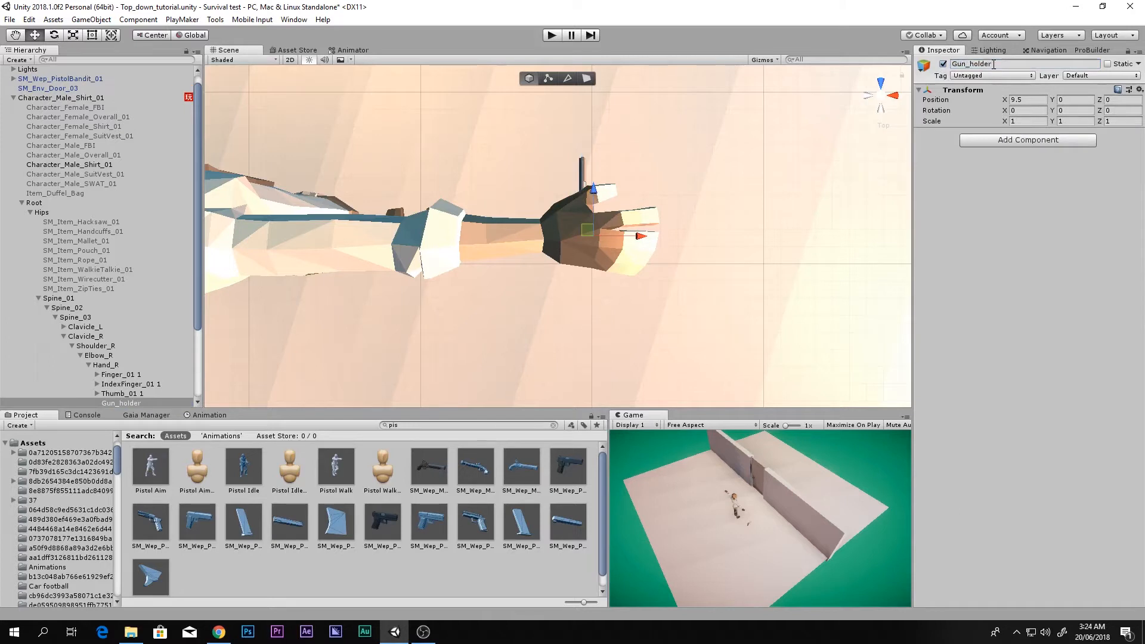
Step: Parent SM_Wep_PistolBandit_01 to Gun_holder and rename it Pistol
{"action": "left_click_drag", "start_coordinate": [69, 79], "coordinate": [140, 309]}
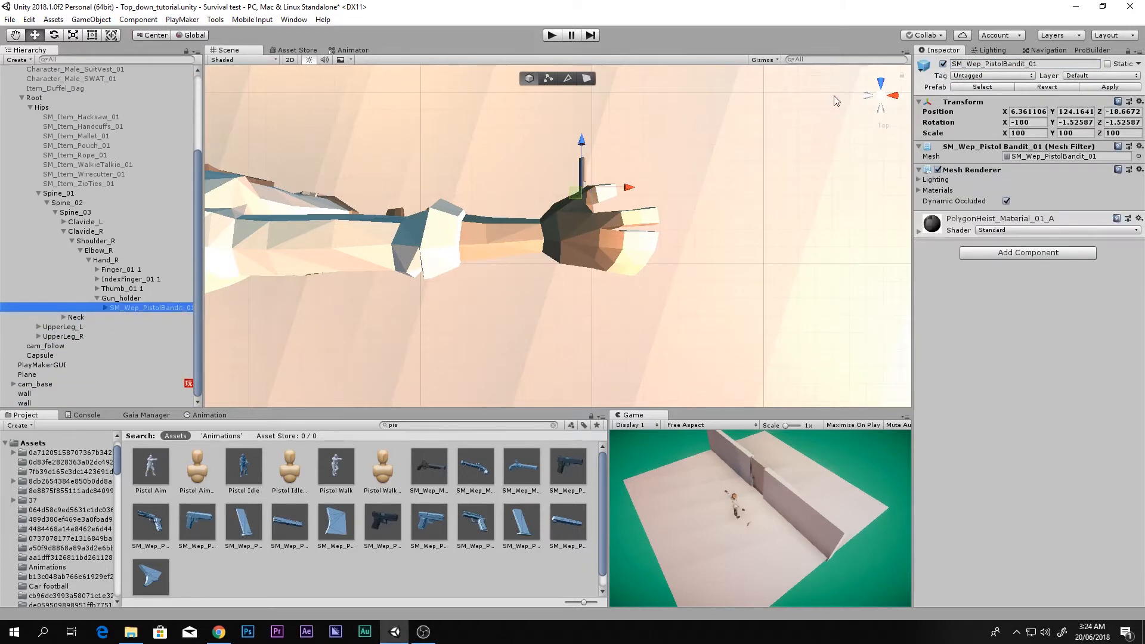
{"action": "left_click", "coordinate": [982, 67]}
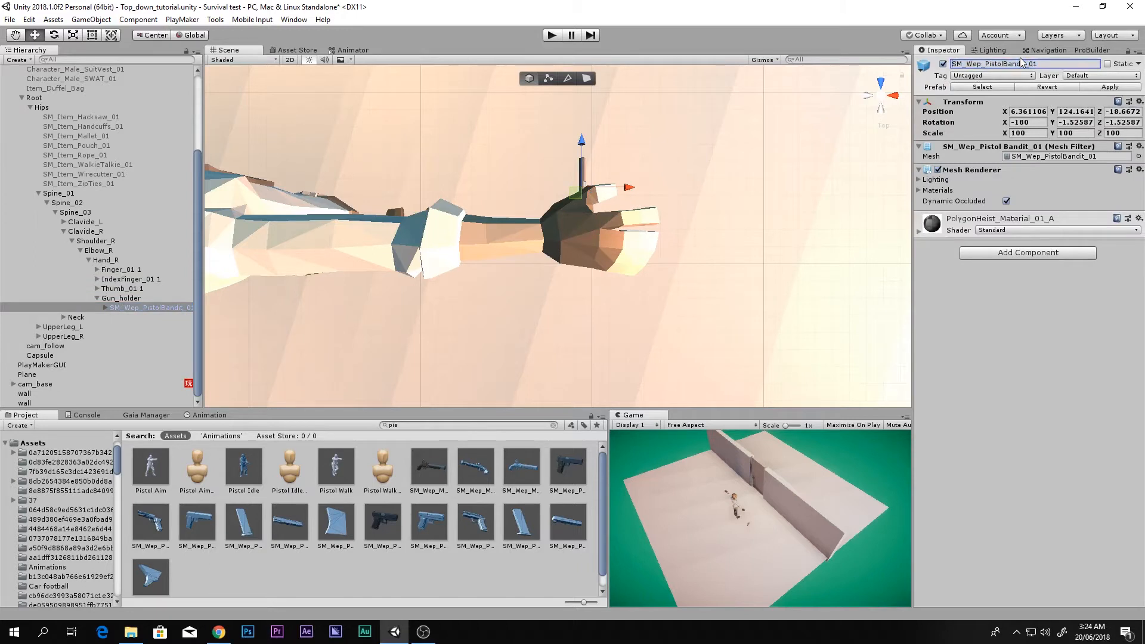
{"action": "key", "text": "BackSpace"}
{"action": "key", "text": "BackSpace"}
{"action": "key", "text": "BackSpace"}
{"action": "key", "text": "BackSpace"}
{"action": "key", "text": "BackSpace"}
{"action": "key", "text": "BackSpace"}
{"action": "key", "text": "BackSpace"}
{"action": "key", "text": "End"}
{"action": "key", "text": "BackSpace"}
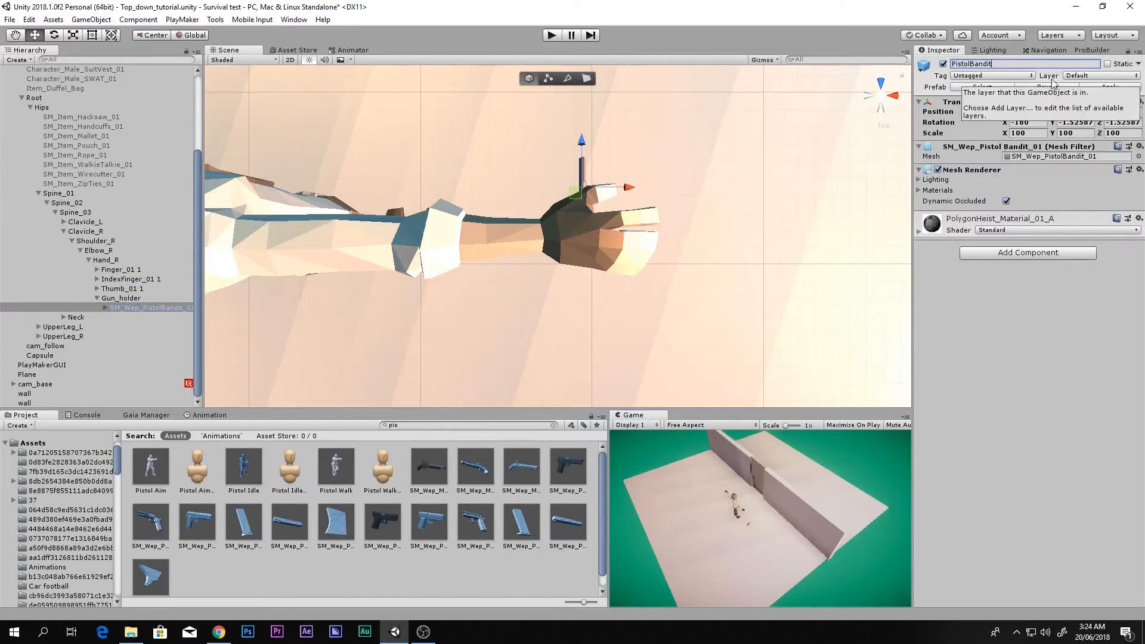
{"action": "key", "text": "BackSpace"}
{"action": "key", "text": "BackSpace"}
{"action": "key", "text": "Return"}
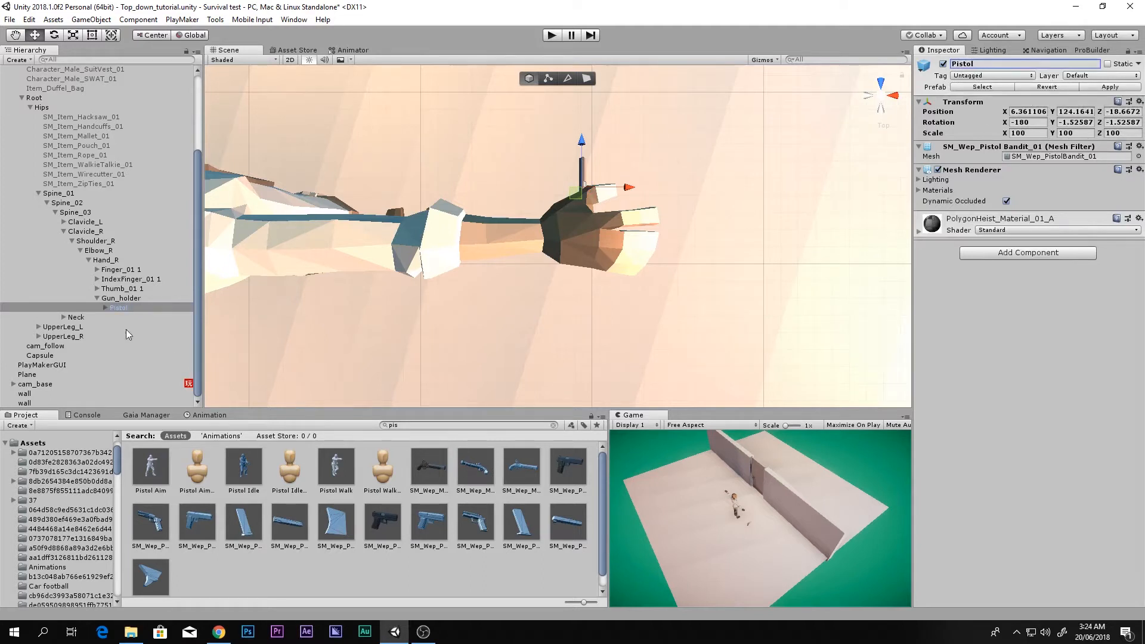
Step: Reset the Pistol's transform, then scale it up uniformly to about 126.22
{"action": "left_click", "coordinate": [119, 307]}
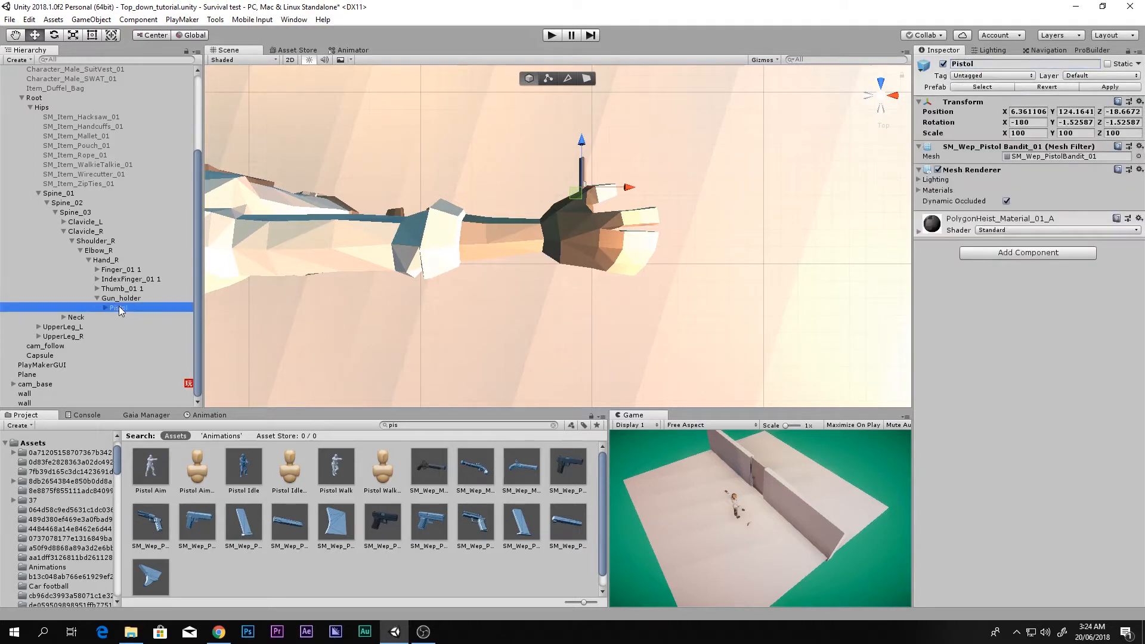
{"action": "left_click", "coordinate": [1141, 103]}
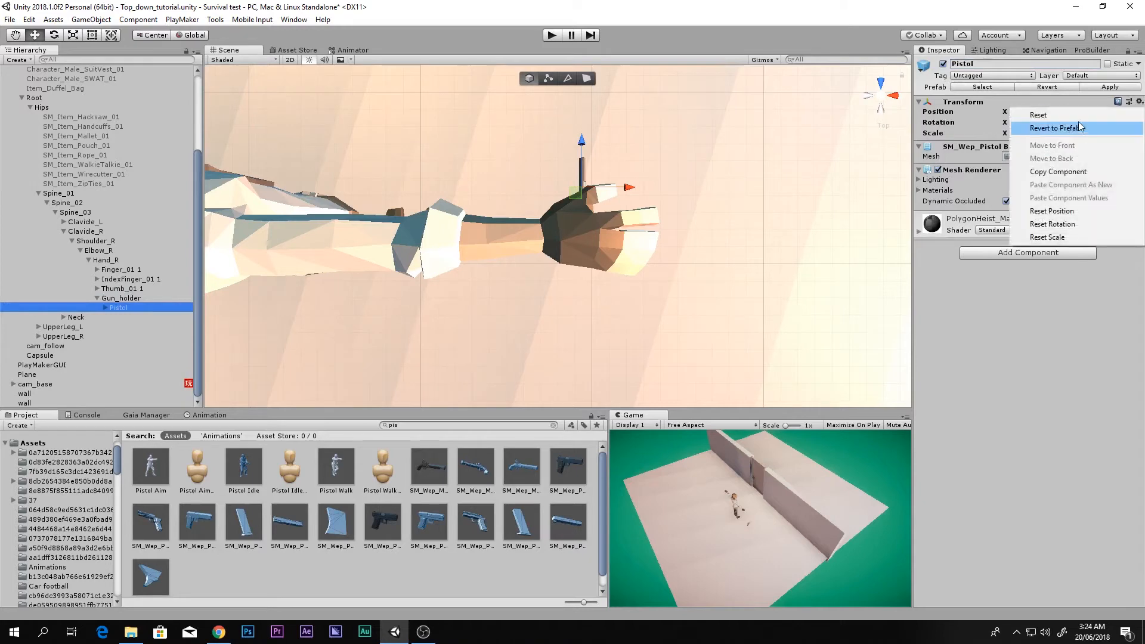
{"action": "left_click", "coordinate": [1032, 113]}
{"action": "left_click_drag", "start_coordinate": [668, 236], "coordinate": [542, 208], "text": "alt"}
{"action": "key", "text": "r"}
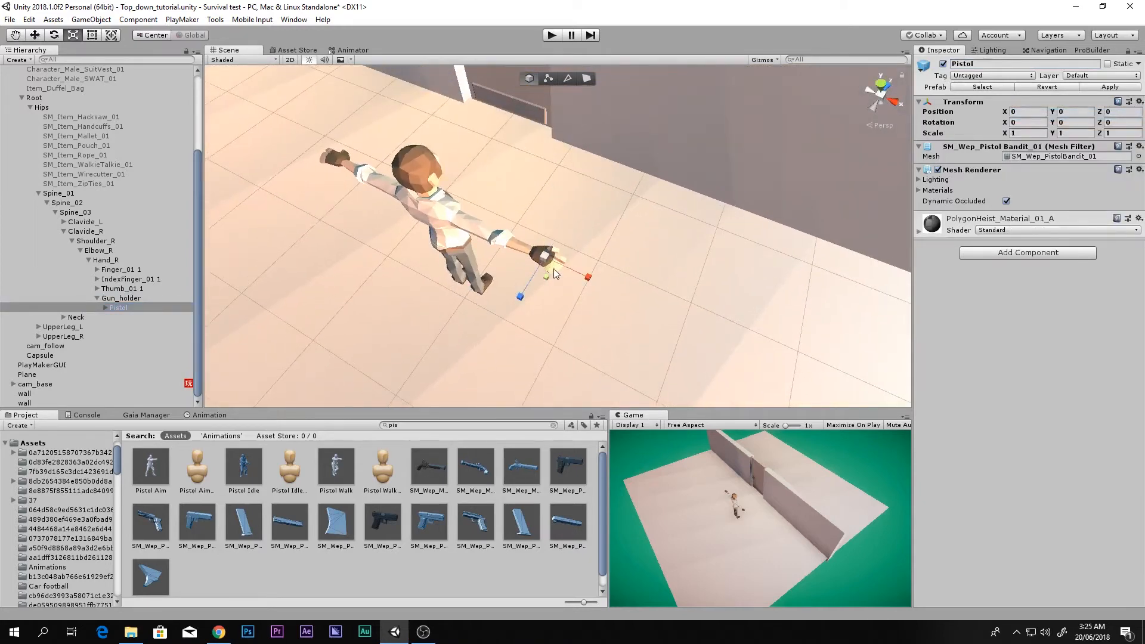
{"action": "left_click_drag", "start_coordinate": [548, 260], "coordinate": [692, 288]}
Step: Rotate the Pistol to about 90 degrees on Y and -90 degrees on Z so the barrel points away from the arm
{"action": "key", "text": "e"}
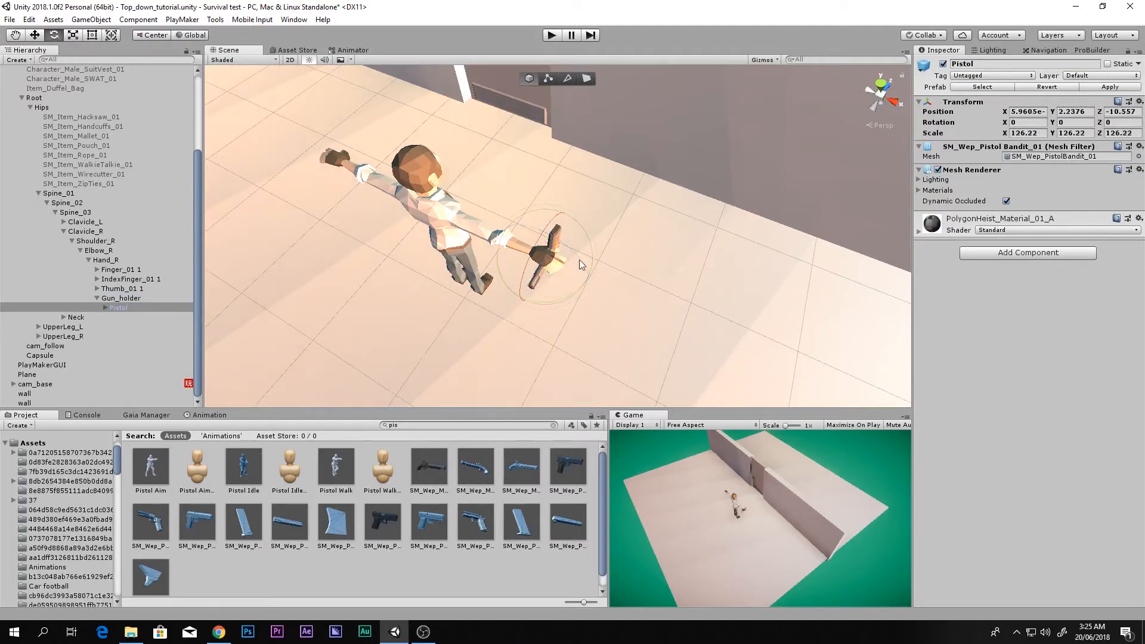
{"action": "left_click_drag", "start_coordinate": [578, 260], "coordinate": [489, 200]}
{"action": "key", "text": "ctrl+z"}
{"action": "left_click_drag", "start_coordinate": [577, 260], "coordinate": [707, 303]}
Step: Move the Pistol into the right palm at position X 3.8, Y 1.6, Z -8
{"action": "left_click", "coordinate": [881, 85]}
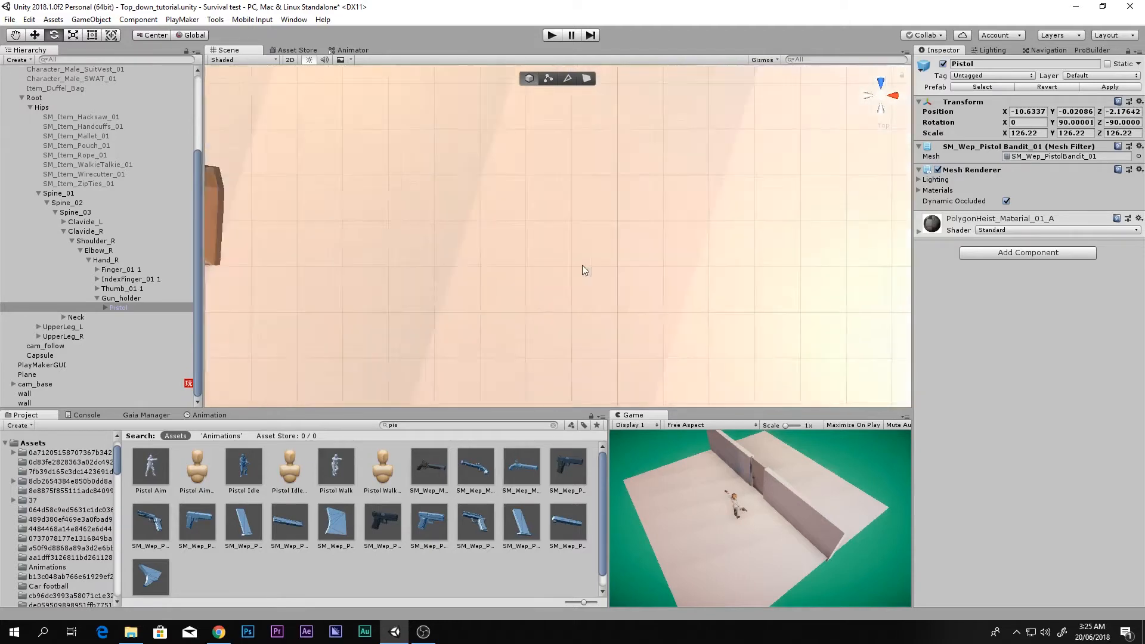
{"action": "key", "text": "f"}
{"action": "key", "text": "w"}
{"action": "left_click_drag", "start_coordinate": [592, 238], "coordinate": [614, 173]}
{"action": "left_click_drag", "start_coordinate": [724, 215], "coordinate": [591, 210], "text": "alt"}
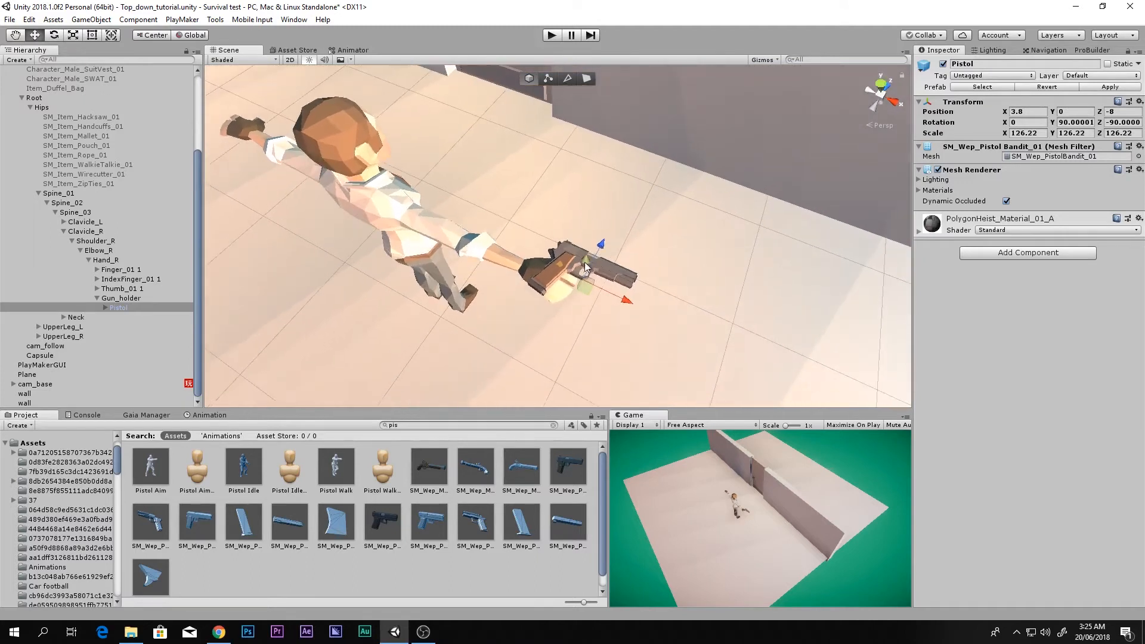
{"action": "left_click_drag", "start_coordinate": [585, 263], "coordinate": [585, 263]}
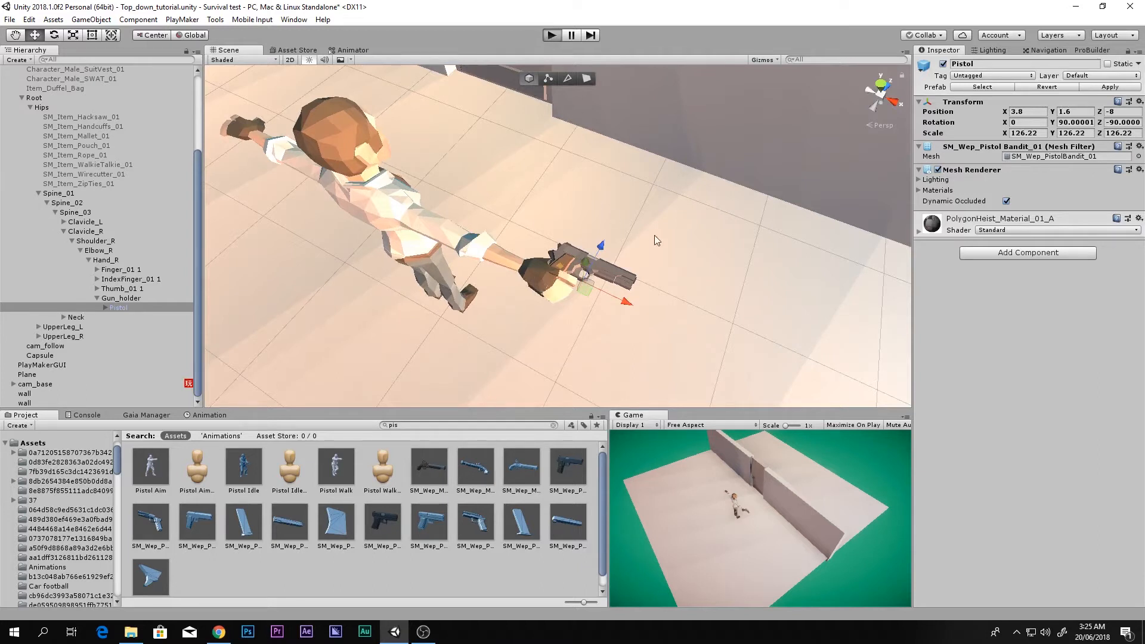
Step: Run the game and examine from the front how the Pistol sits in the character's hands in the aiming pose
{"action": "key", "text": "ctrl+p"}
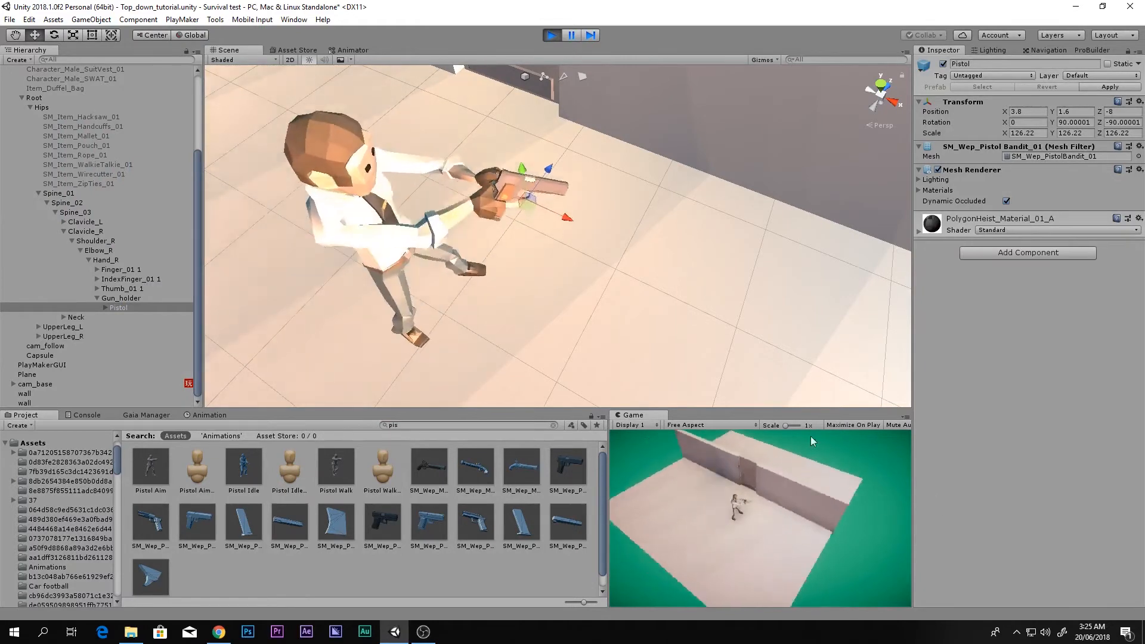
{"action": "right_click_drag", "start_coordinate": [565, 148], "coordinate": [593, 200]}
{"action": "key", "text": "e"}
{"action": "middle_click_drag", "start_coordinate": [537, 236], "coordinate": [430, 297]}
{"action": "left_click_drag", "start_coordinate": [430, 296], "coordinate": [442, 184], "text": "alt"}
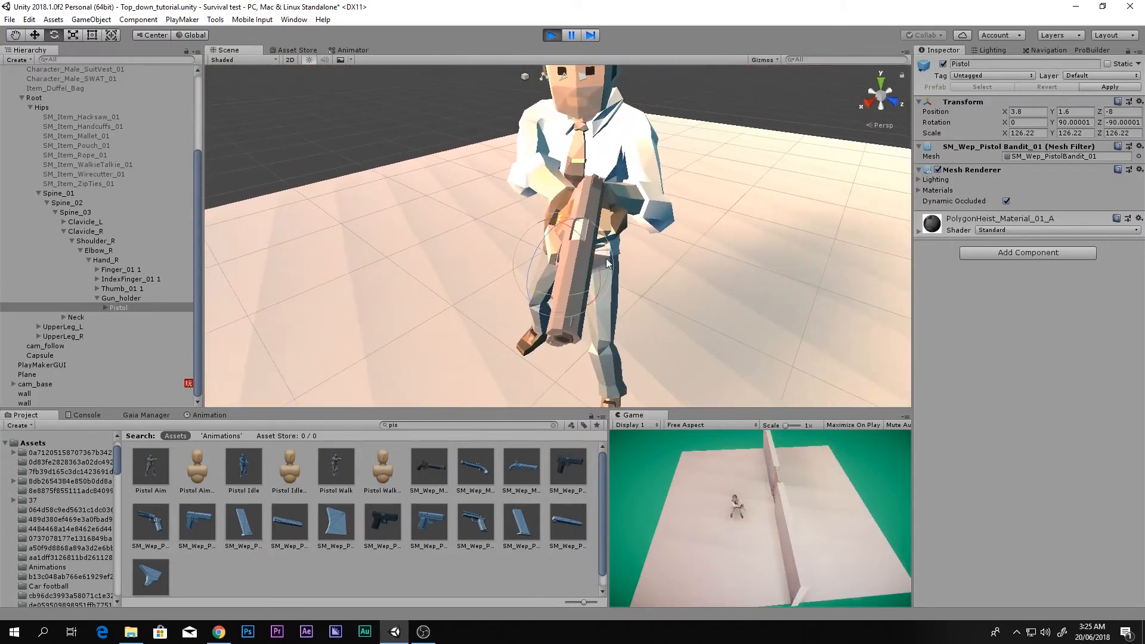
Step: Set the transform handles to Pivot and Local, with the Pistol selected for adjustment
{"action": "left_click", "coordinate": [139, 298]}
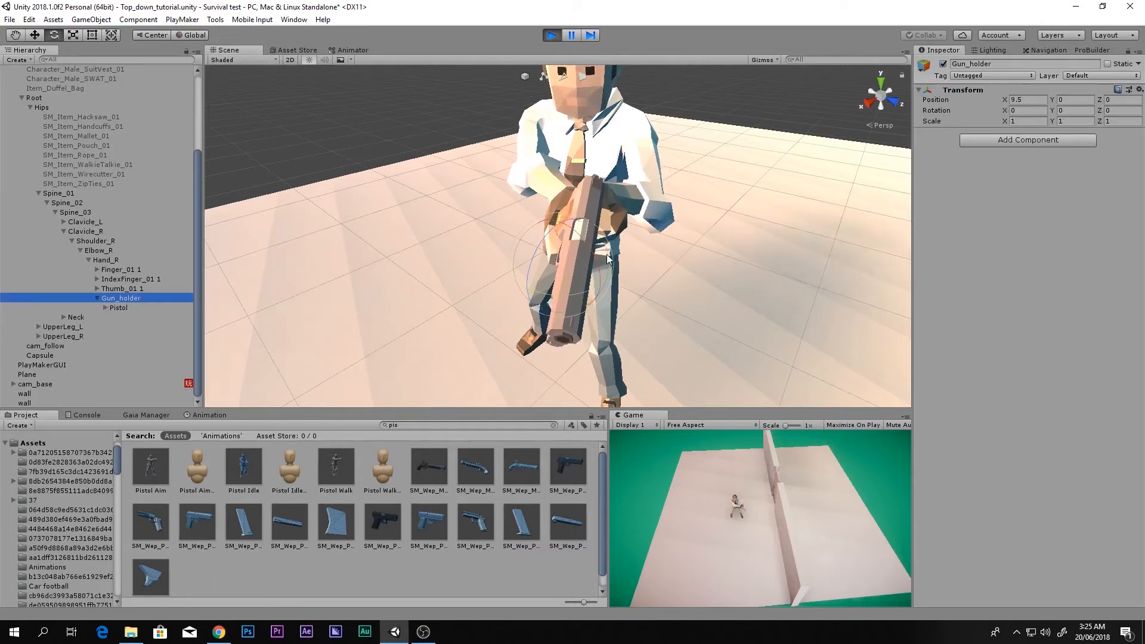
{"action": "left_click", "coordinate": [189, 35]}
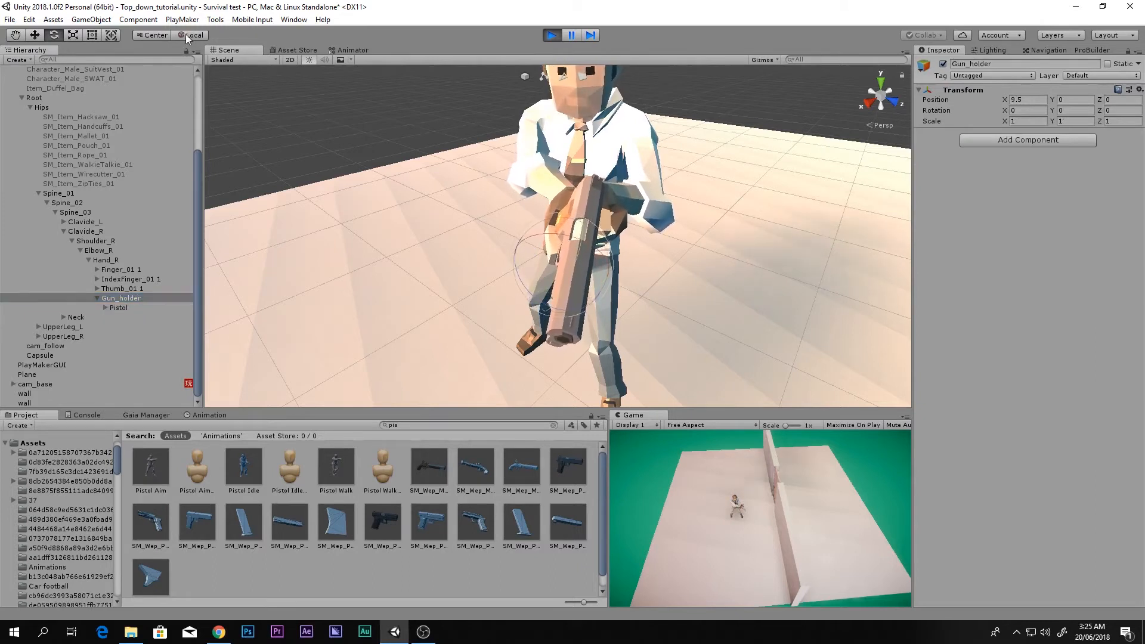
{"action": "left_click", "coordinate": [166, 34]}
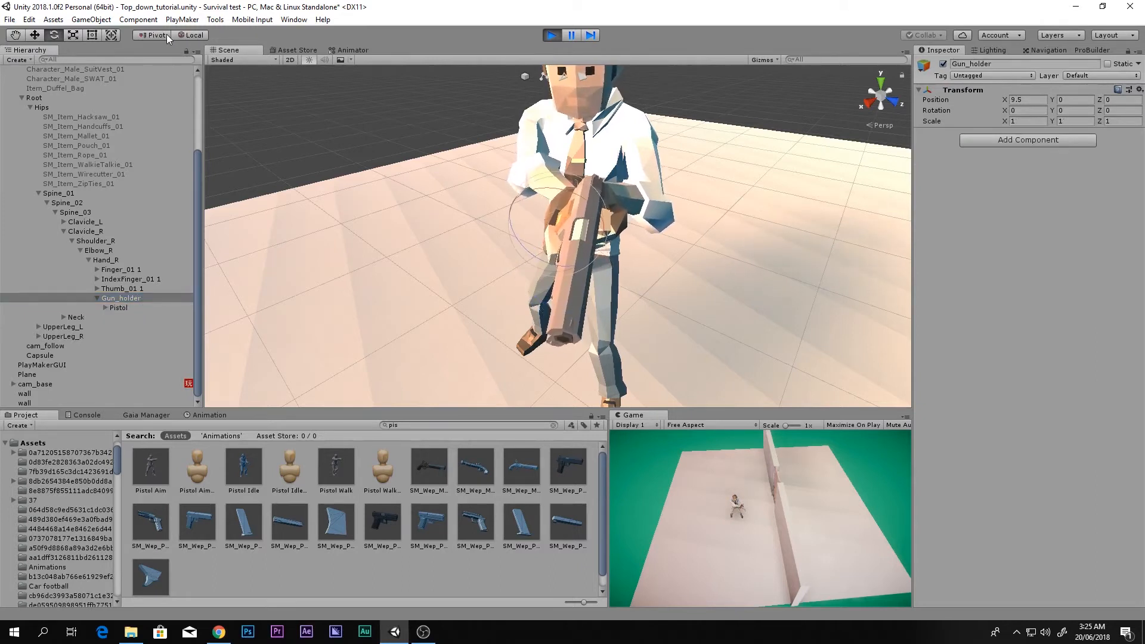
{"action": "left_click", "coordinate": [159, 306]}
{"action": "left_click", "coordinate": [200, 34]}
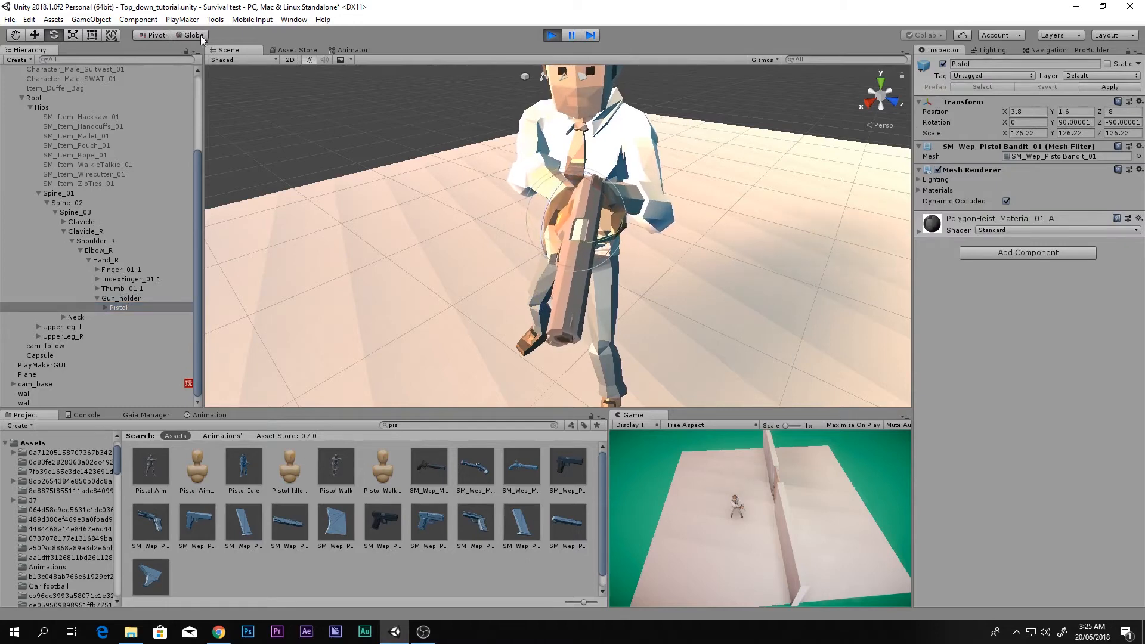
{"action": "left_click", "coordinate": [199, 34]}
Step: Rotate the Pistol in play mode to about 6.934, 107.143, -111.354 so it aims straight ahead
{"action": "left_click_drag", "start_coordinate": [571, 183], "coordinate": [528, 187]}
{"action": "right_click_drag", "start_coordinate": [588, 203], "coordinate": [610, 275]}
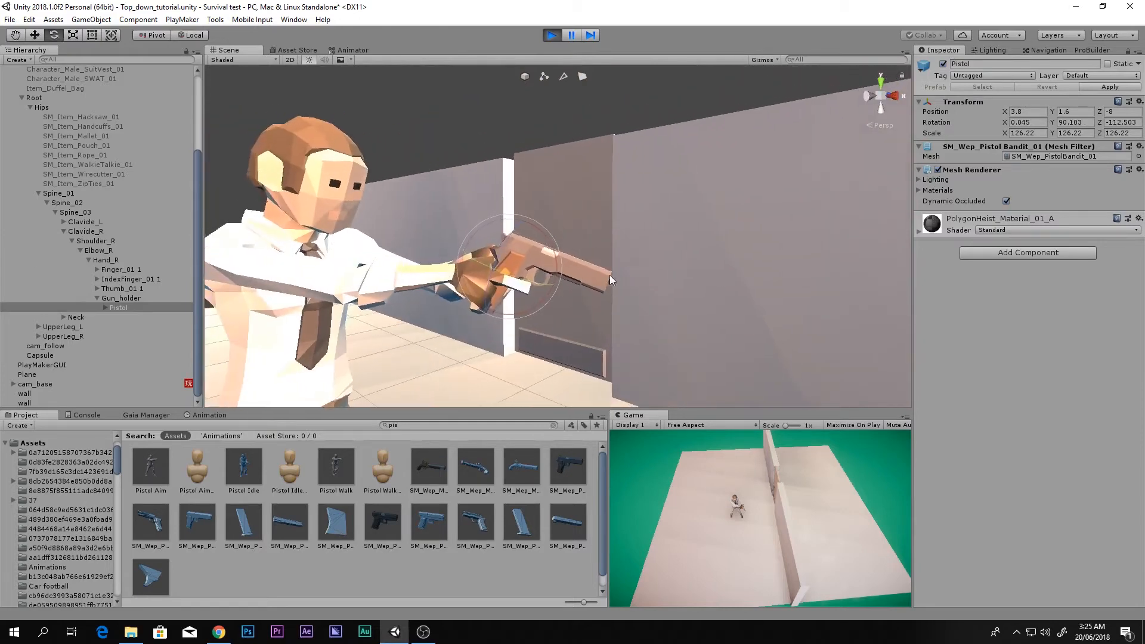
{"action": "left_click_drag", "start_coordinate": [556, 258], "coordinate": [555, 226]}
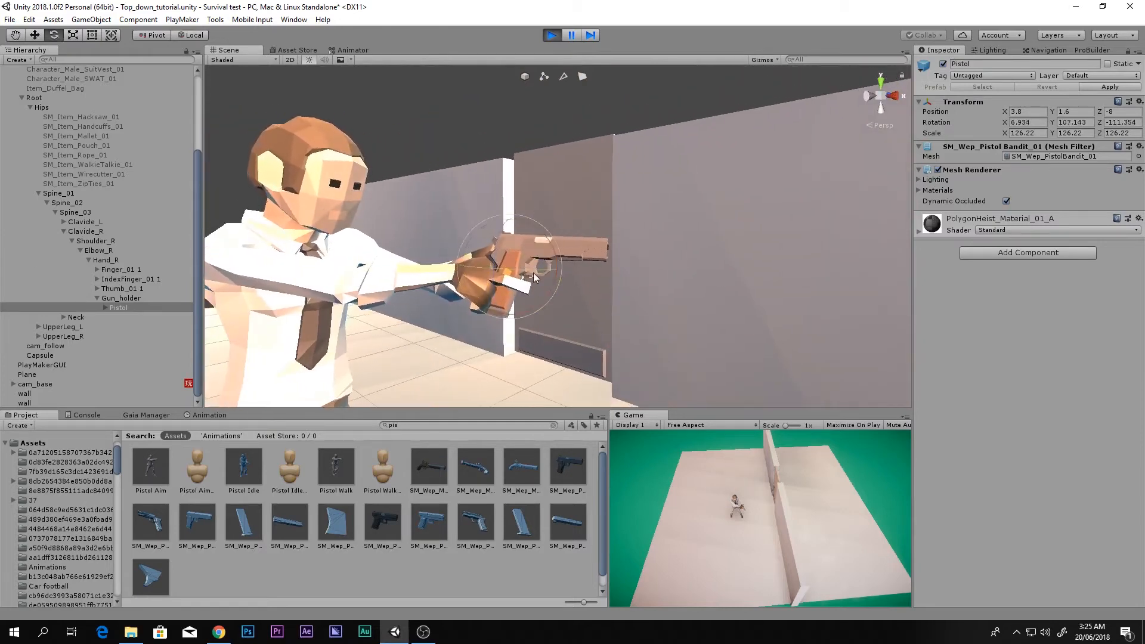
Step: Move the Pistol back into the character's grip in play mode, to about X -4.4, Y 2.5, Z -5.7
{"action": "key", "text": "w"}
{"action": "left_click_drag", "start_coordinate": [555, 271], "coordinate": [525, 273]}
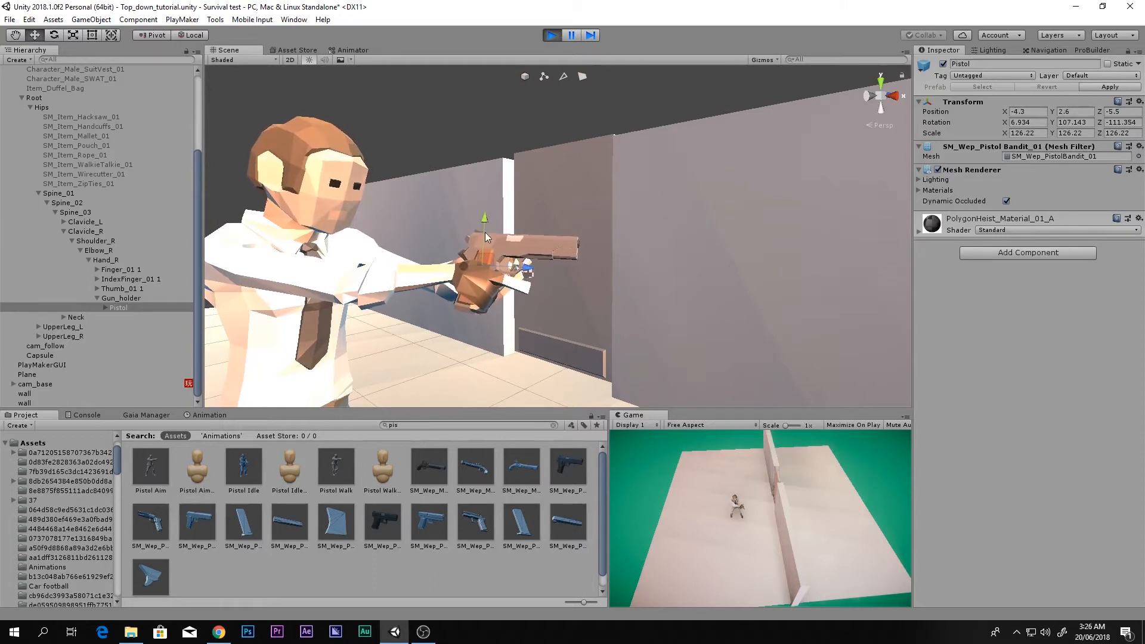
{"action": "right_click_drag", "start_coordinate": [380, 217], "coordinate": [488, 265]}
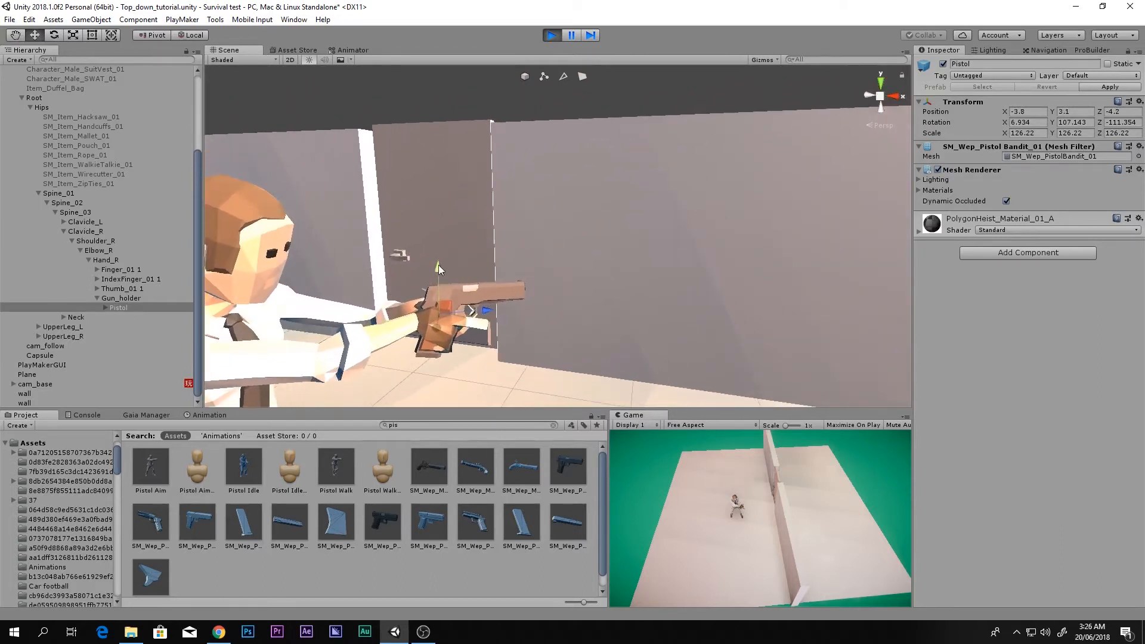
{"action": "left_click_drag", "start_coordinate": [438, 265], "coordinate": [439, 260]}
Step: Copy the Pistol's Transform component, stop the game, and paste the copied values onto the Pistol
{"action": "left_click", "coordinate": [160, 305]}
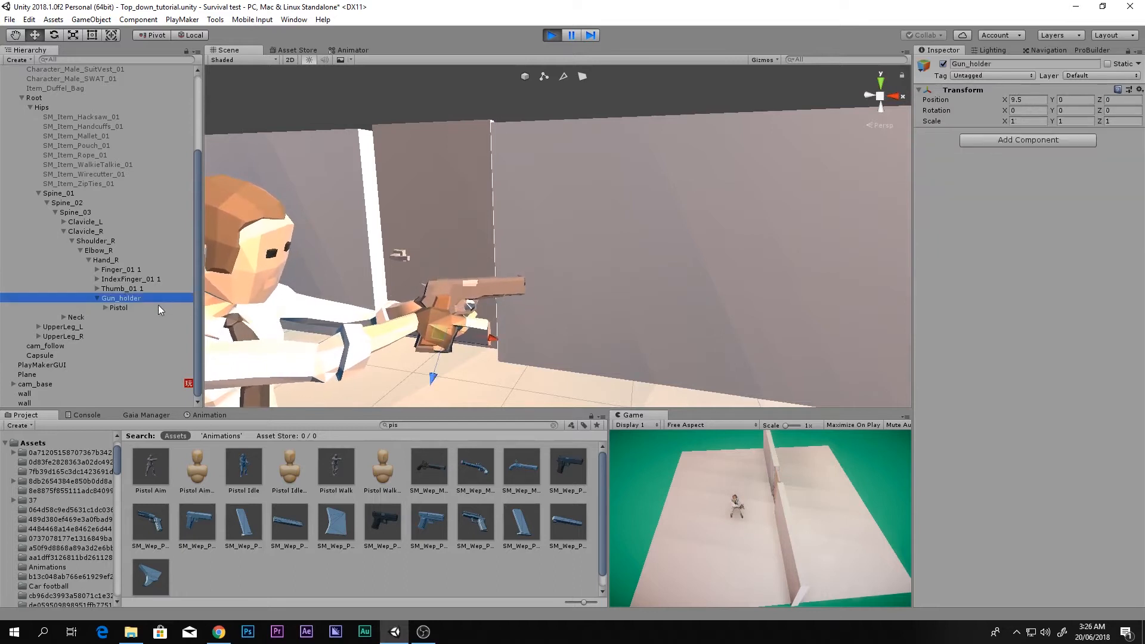
{"action": "left_click", "coordinate": [1140, 101]}
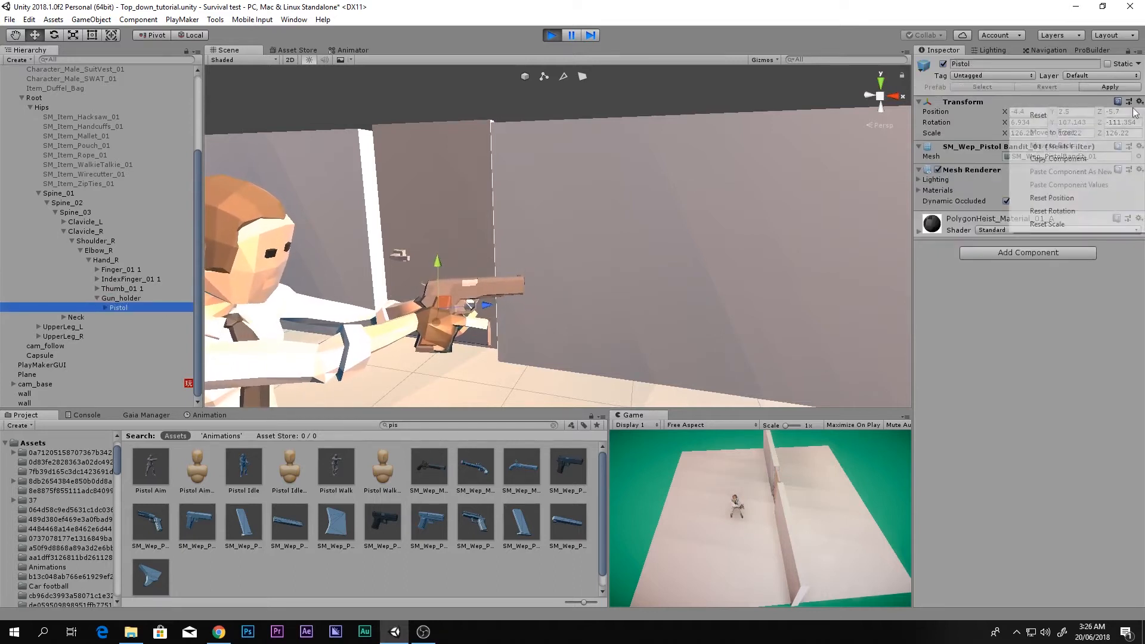
{"action": "left_click", "coordinate": [1056, 160]}
{"action": "left_click", "coordinate": [553, 35]}
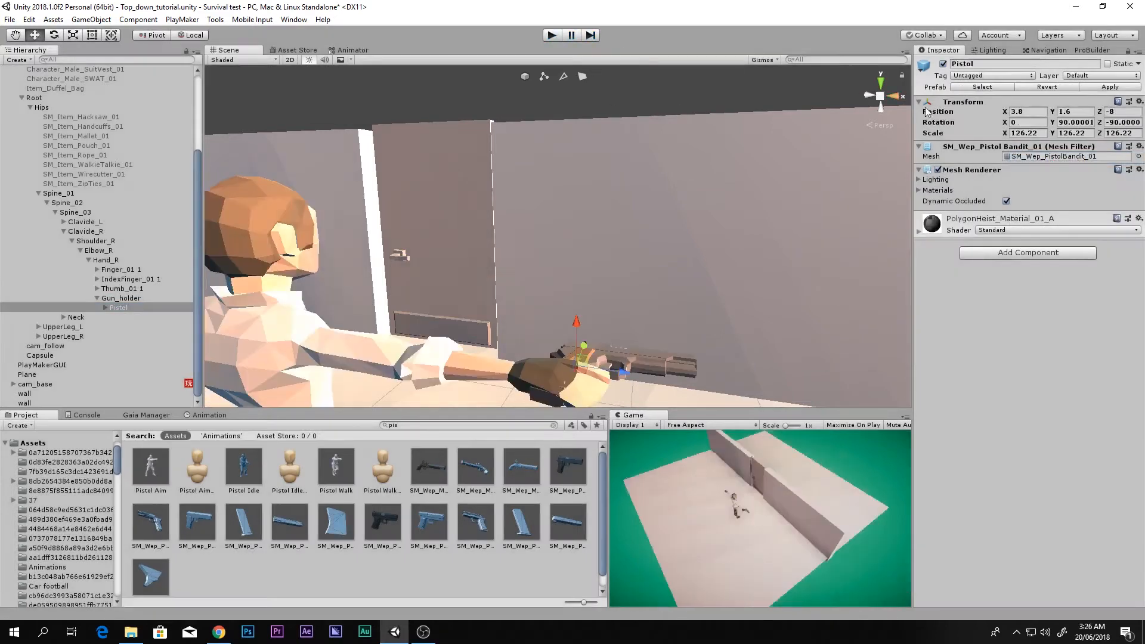
{"action": "left_click", "coordinate": [1140, 102]}
{"action": "left_click", "coordinate": [1089, 198]}
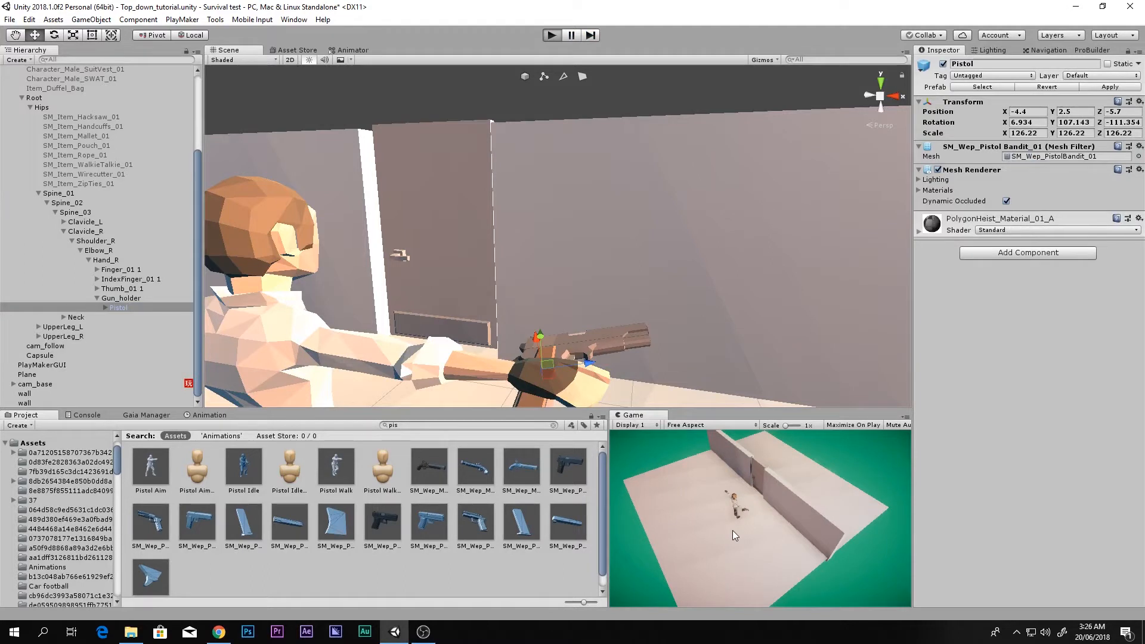
Step: Run the game to check the Pistol's placement in the character's hand, then stop it
{"action": "key", "text": "ctrl+p"}
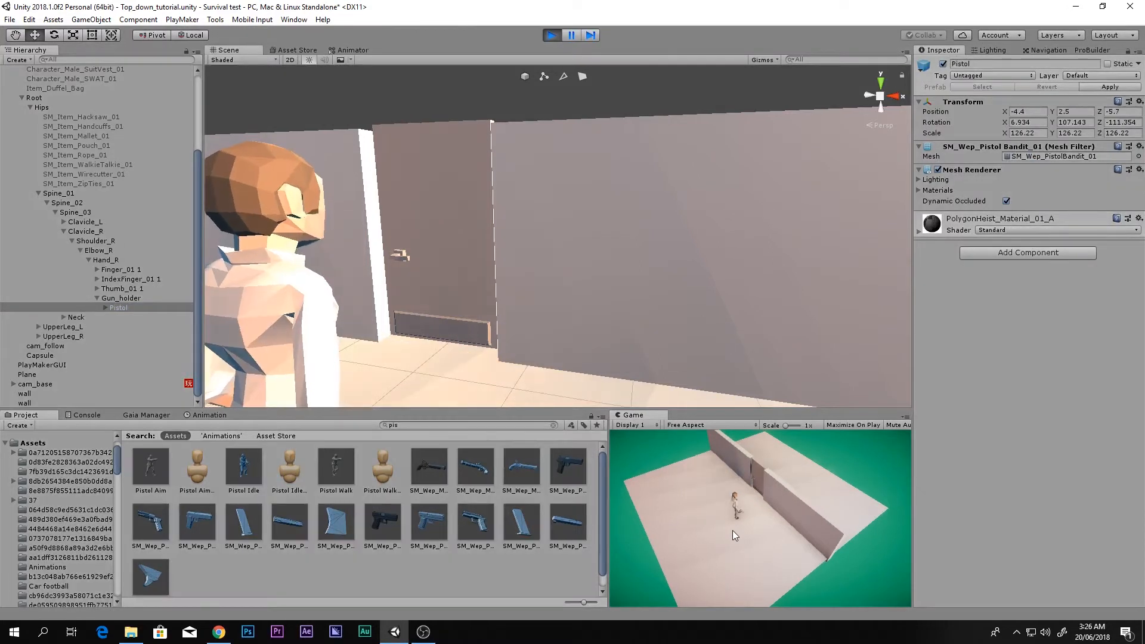
{"action": "key", "text": "s"}
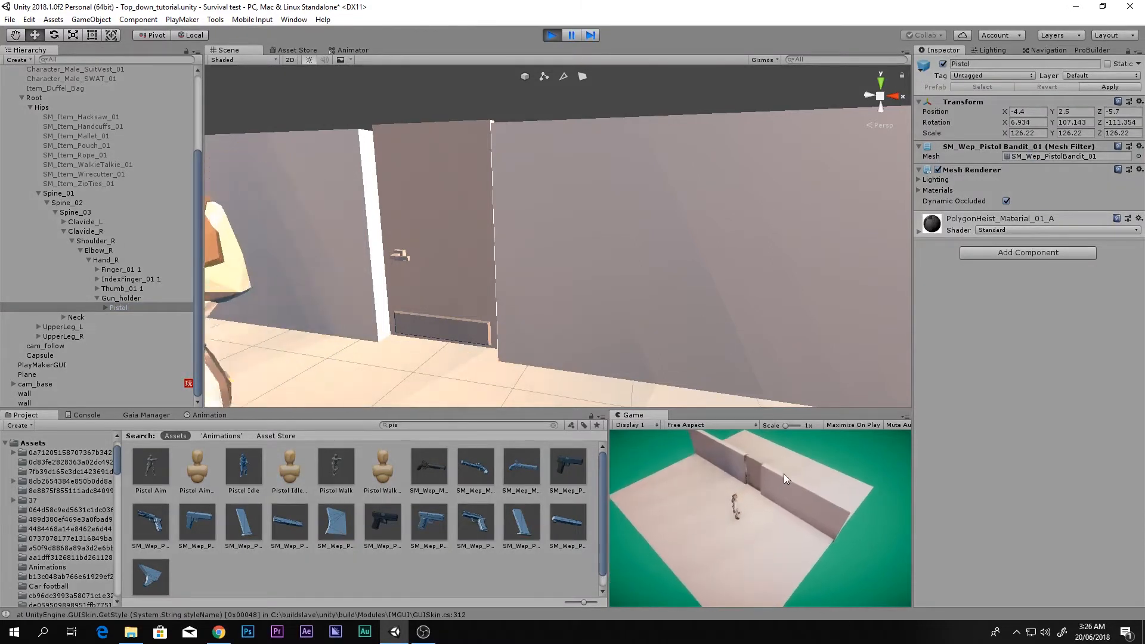
{"action": "left_click_drag", "start_coordinate": [638, 303], "coordinate": [582, 134], "text": "alt"}
{"action": "left_click", "coordinate": [551, 36]}
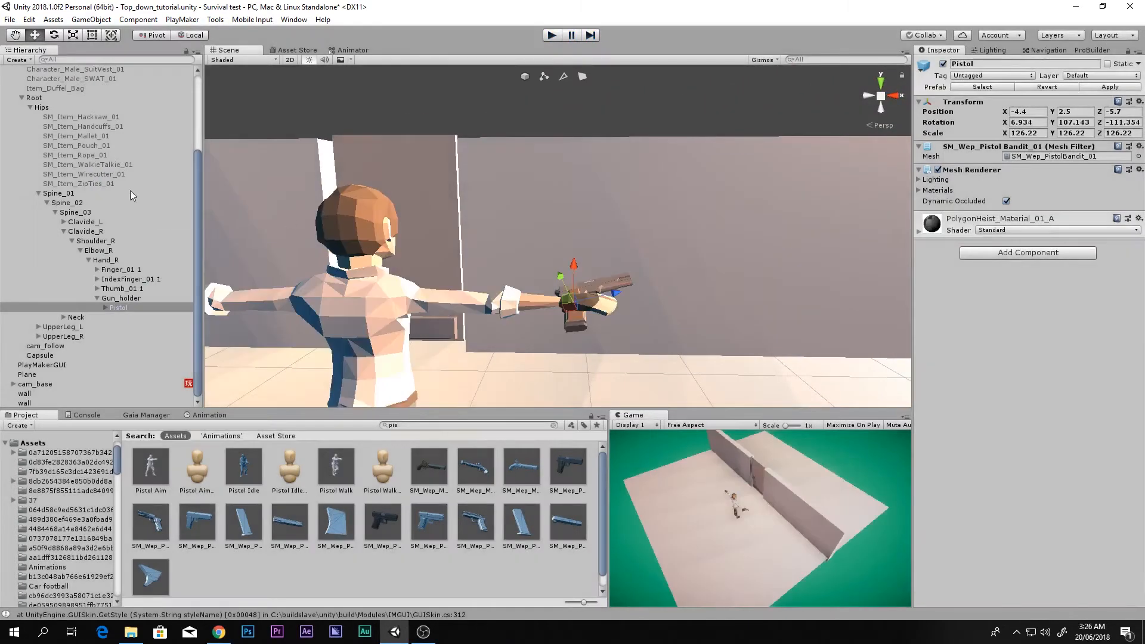
Step: Open the controller FSM of Character_Male_Shirt_01 and add an Activate Game Object action to the Idle+walk state
{"action": "scroll", "coordinate": [96, 194], "scroll_direction": "up", "scroll_amount": 4}
{"action": "left_click", "coordinate": [51, 98]}
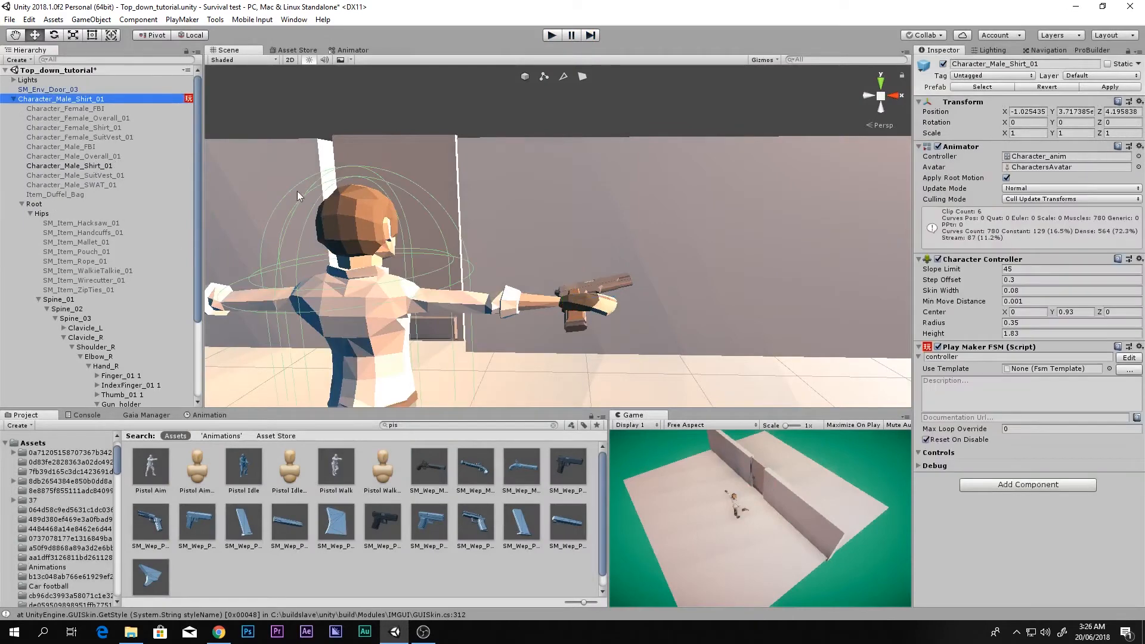
{"action": "left_click", "coordinate": [1129, 357]}
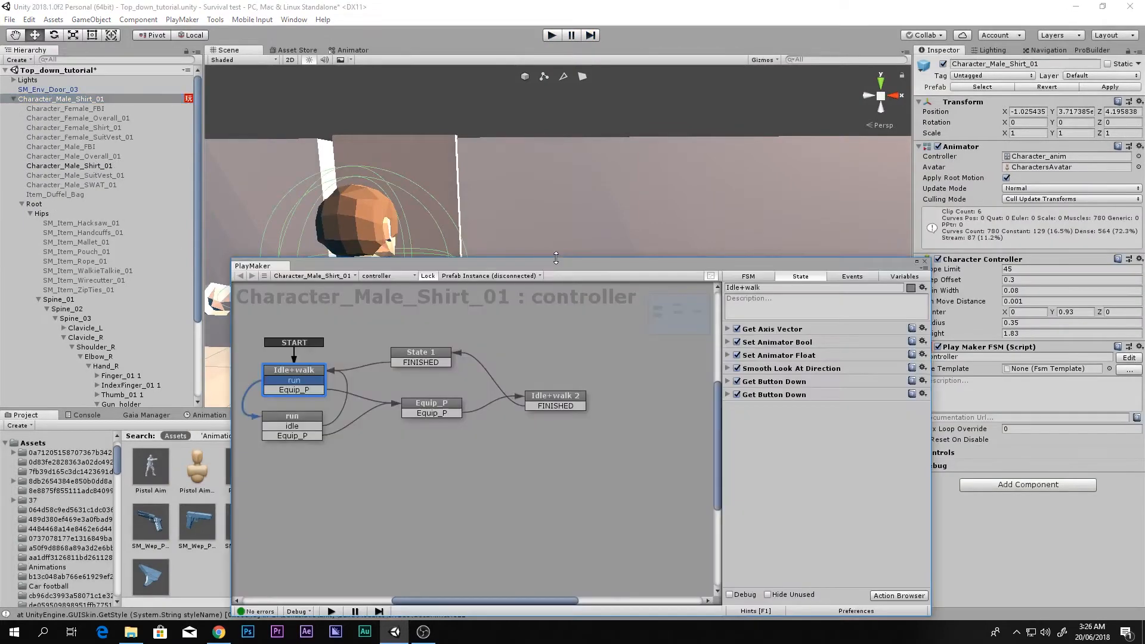
{"action": "left_click_drag", "start_coordinate": [542, 267], "coordinate": [686, 156]}
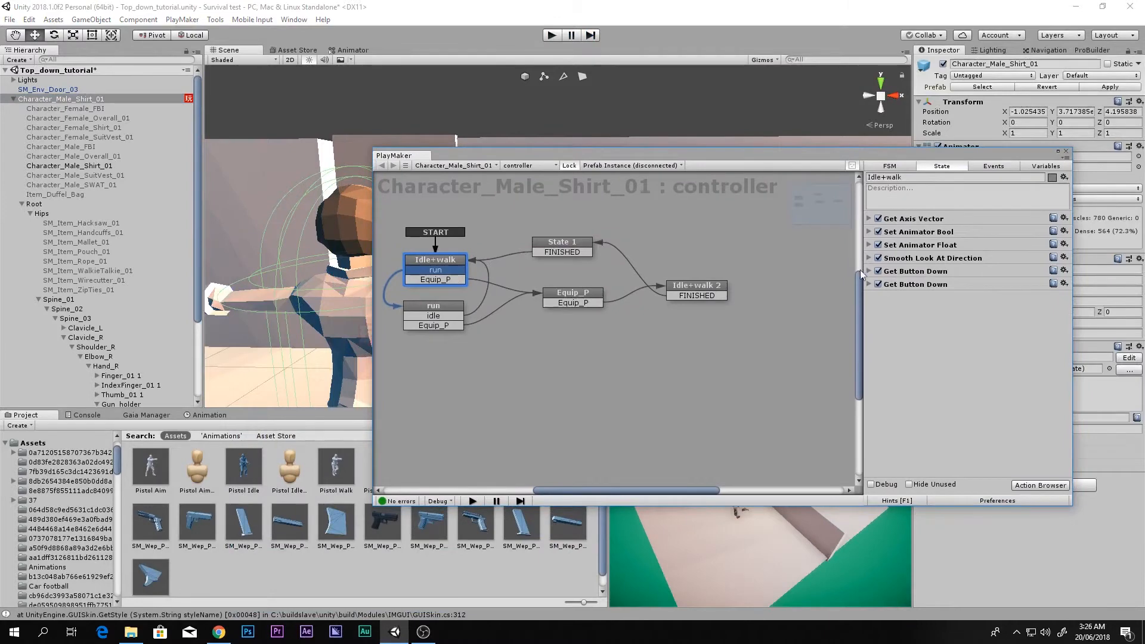
{"action": "middle_click_drag", "start_coordinate": [549, 260], "coordinate": [571, 294]}
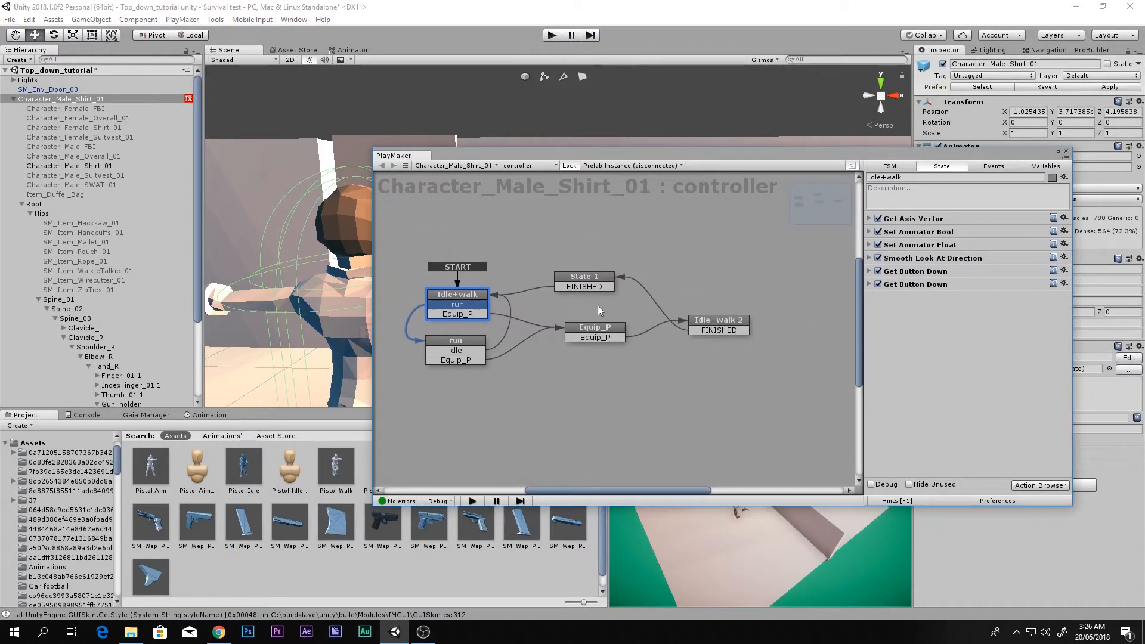
{"action": "double_click", "coordinate": [981, 336]}
{"action": "type", "text": "activa"}
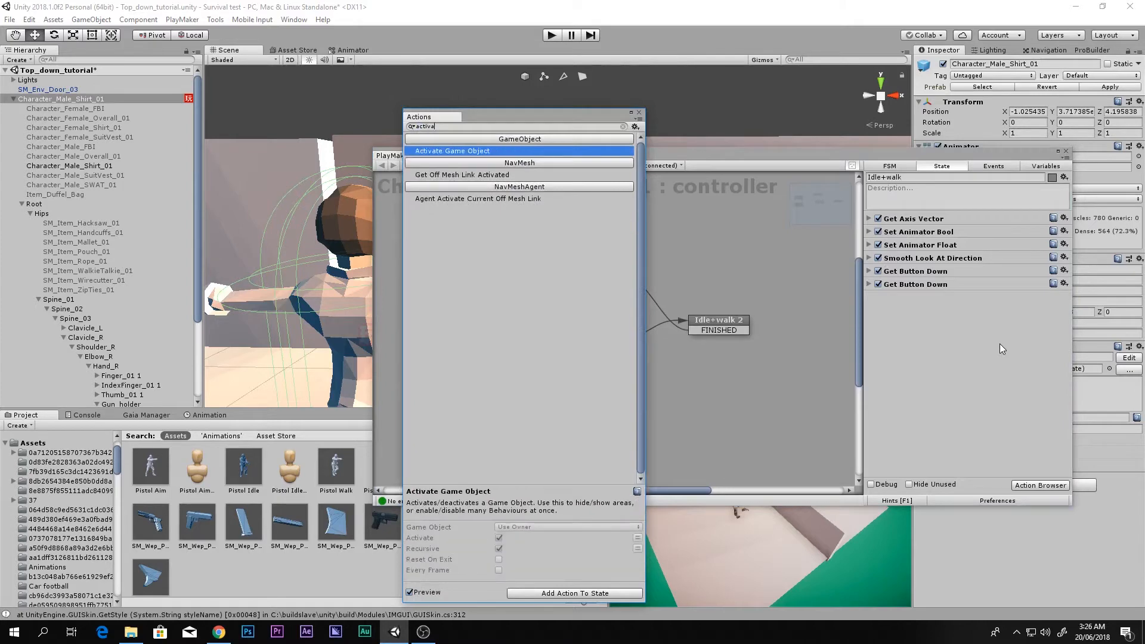
{"action": "key", "text": "Return"}
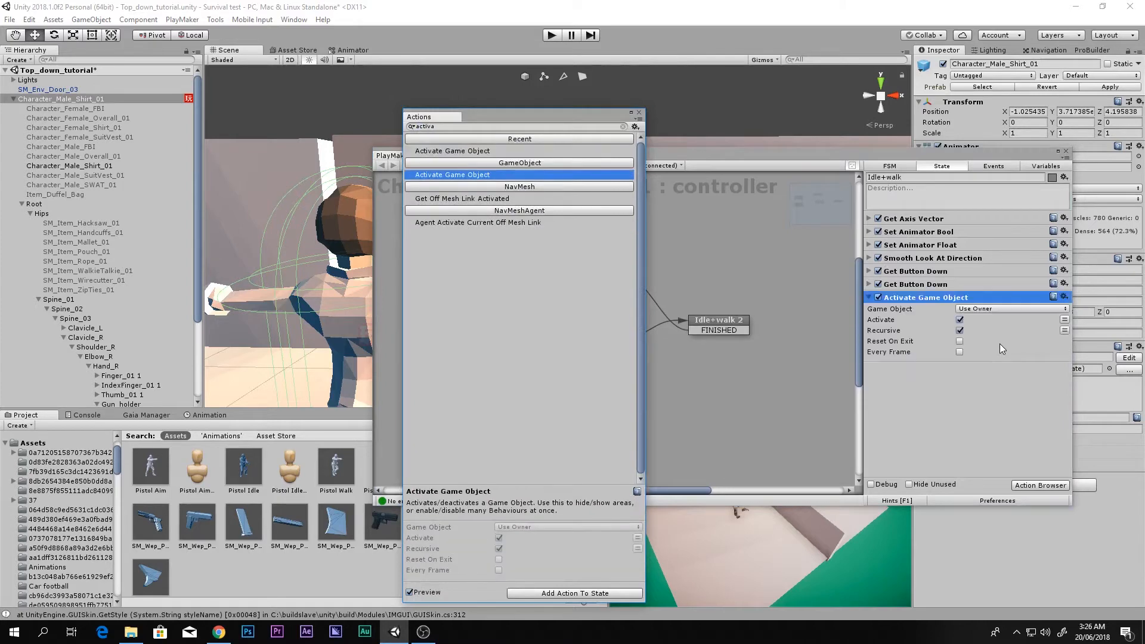
{"action": "left_click", "coordinate": [639, 112]}
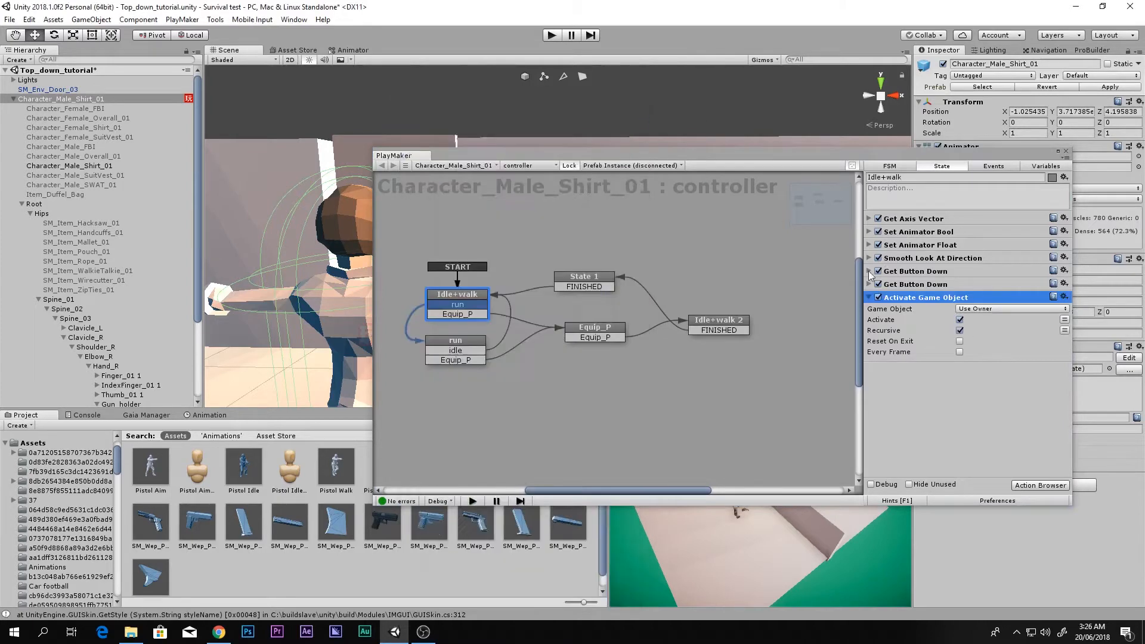
Step: Make the Idle+walk state's Activate Game Object action target the Pistol as a specified object, with Activate turned off
{"action": "left_click", "coordinate": [960, 311]}
{"action": "left_click", "coordinate": [1008, 335]}
{"action": "scroll", "coordinate": [124, 350], "scroll_direction": "down", "scroll_amount": 3}
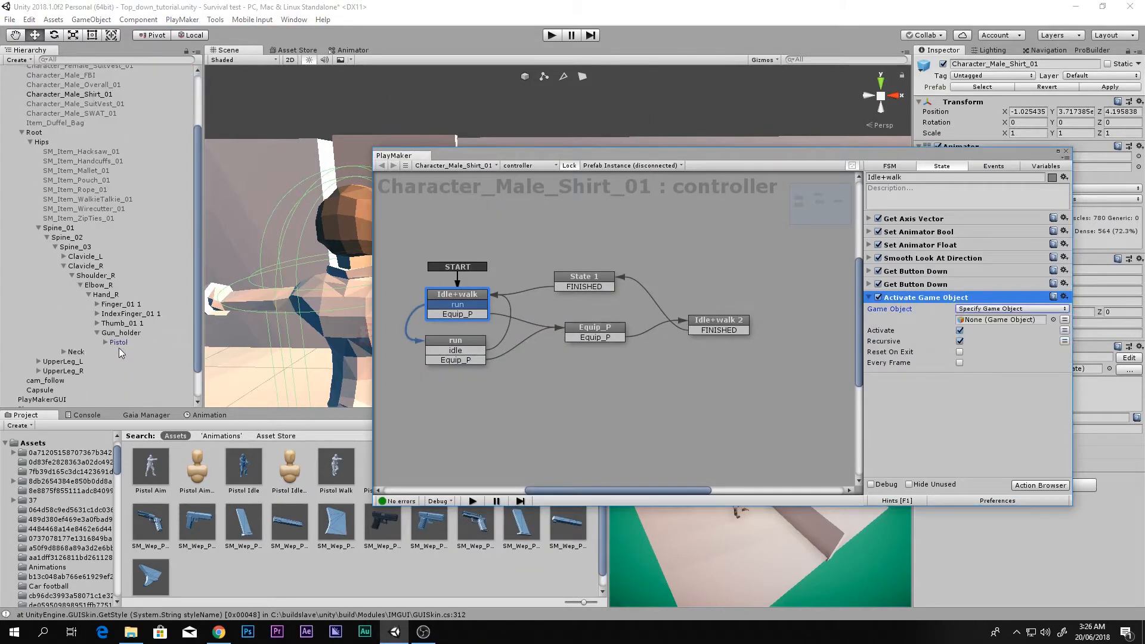
{"action": "left_click", "coordinate": [120, 332]}
{"action": "left_click_drag", "start_coordinate": [121, 343], "coordinate": [978, 321]}
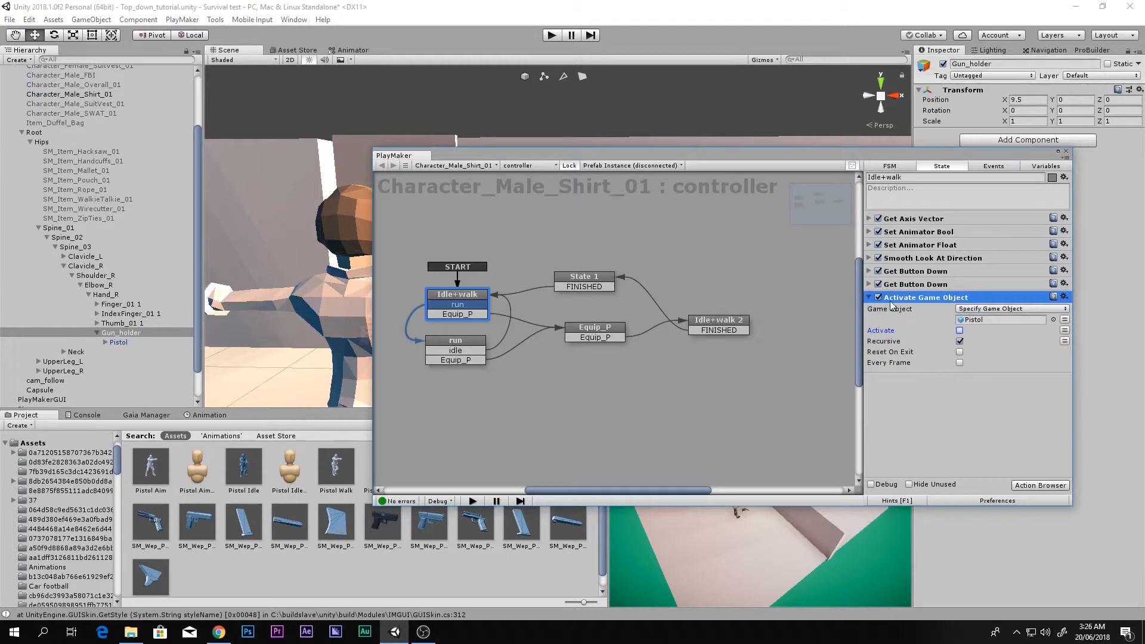
{"action": "left_click", "coordinate": [869, 298]}
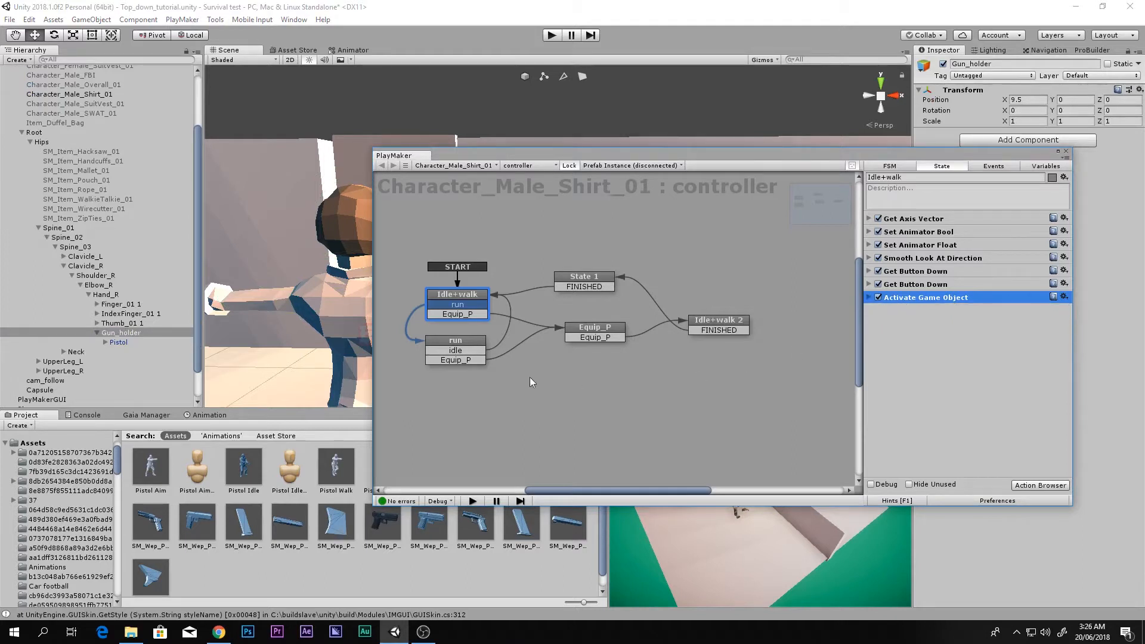
Step: Copy the Pistol's Activate Game Object action into the run state, below Get Button Down
{"action": "left_click", "coordinate": [457, 341]}
{"action": "left_click", "coordinate": [922, 286]}
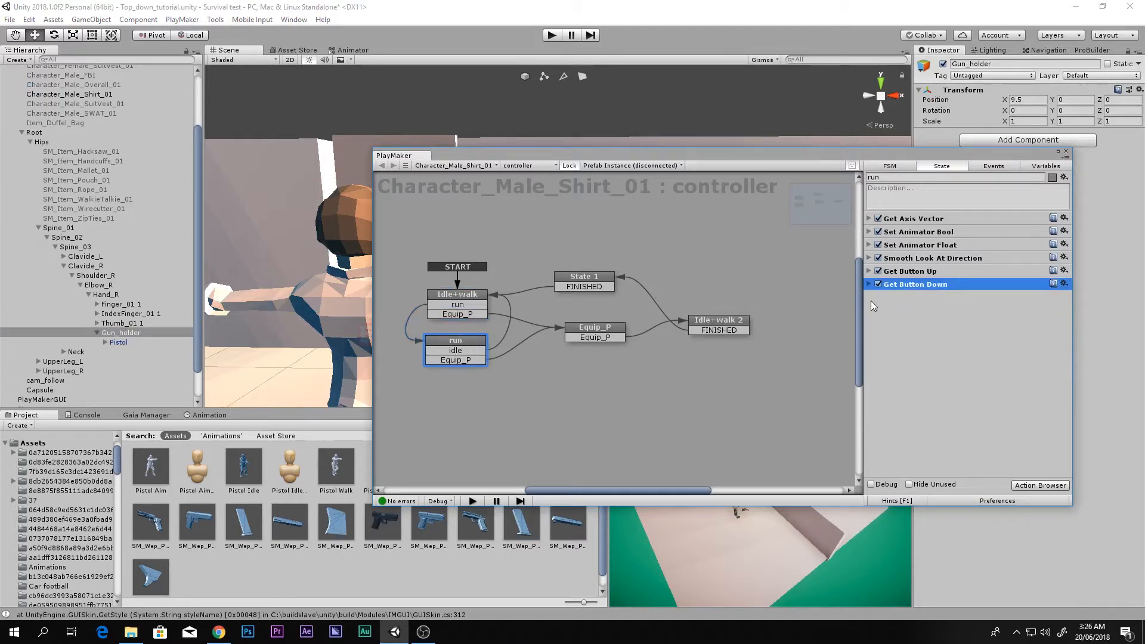
{"action": "key", "text": "ctrl+v"}
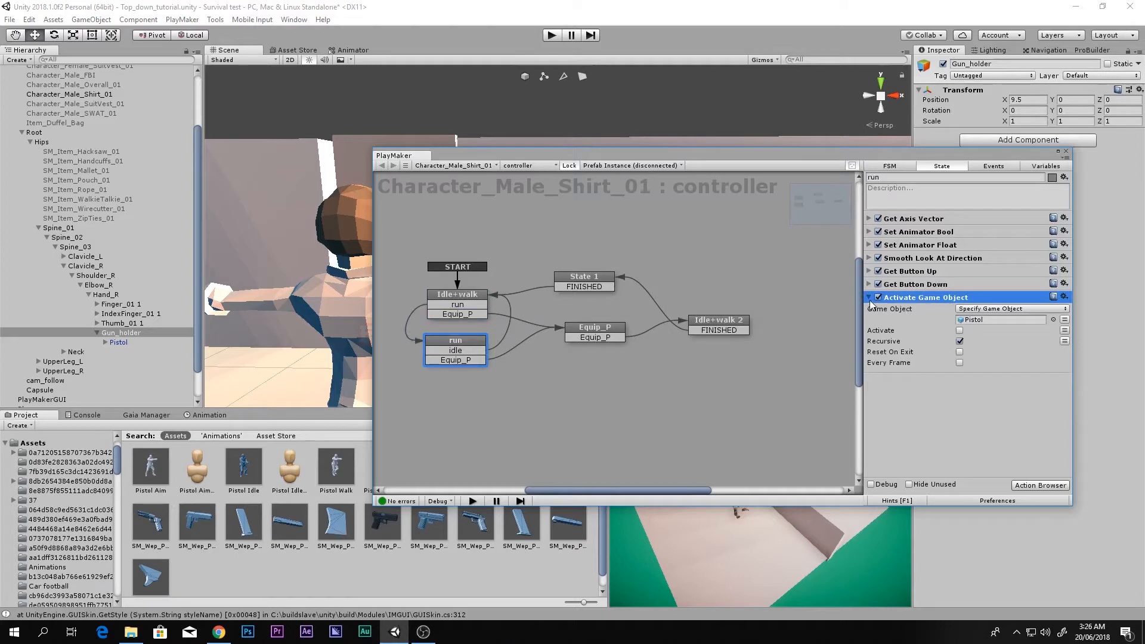
Step: Try a pasted Activate Game Object action with Activate turned on in the Equip_P state, and remove it again
{"action": "left_click", "coordinate": [601, 338]}
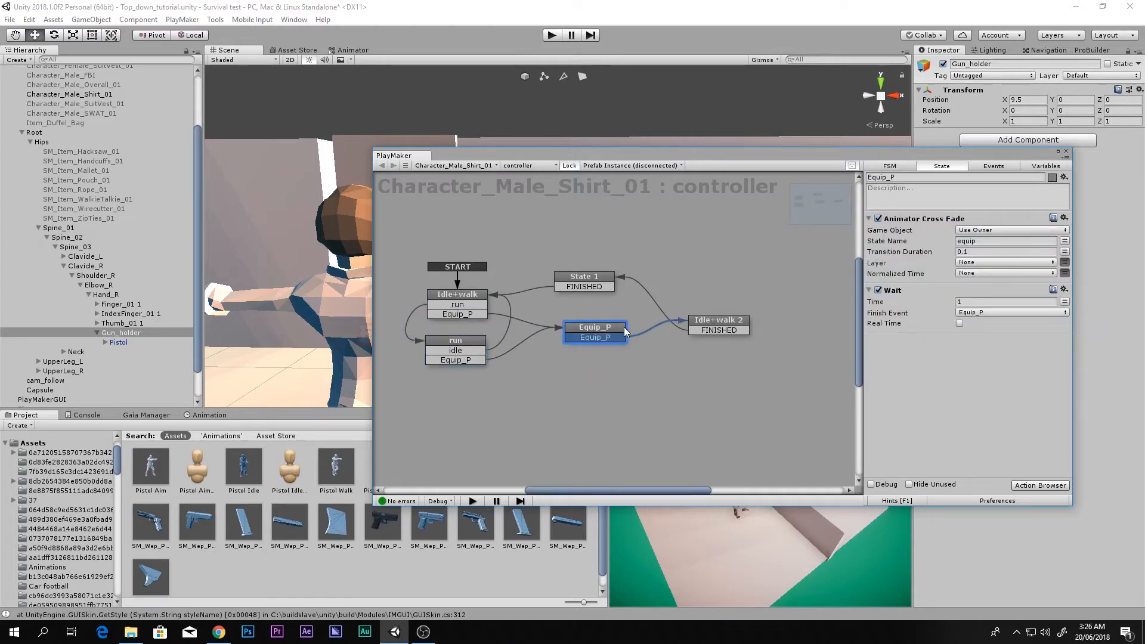
{"action": "left_click", "coordinate": [735, 323]}
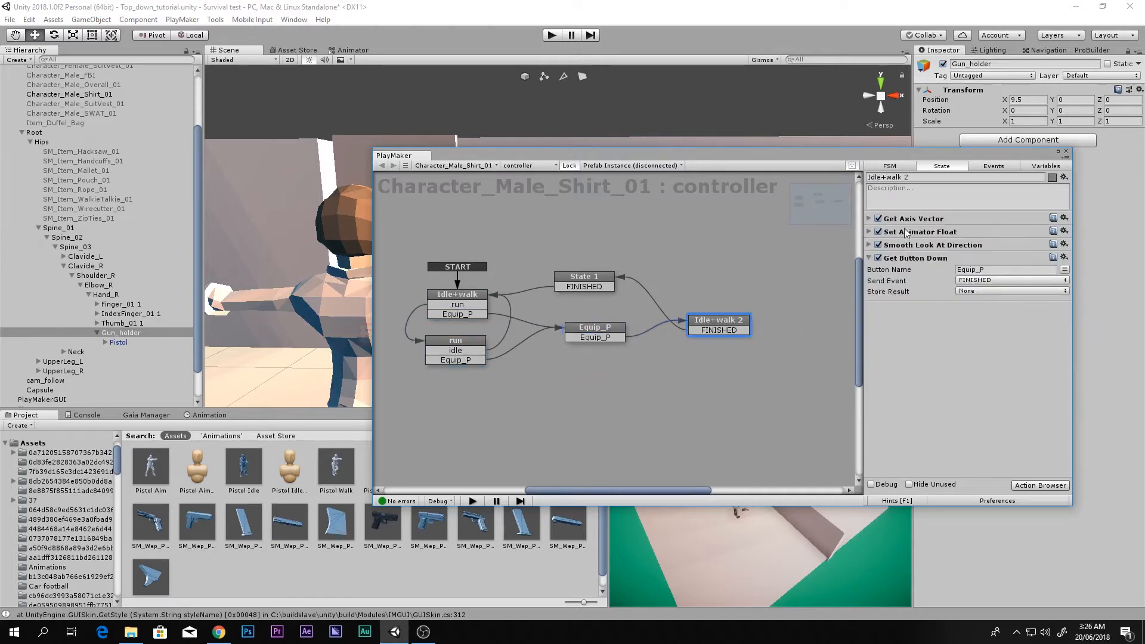
{"action": "left_click", "coordinate": [869, 258]}
{"action": "left_click", "coordinate": [606, 330]}
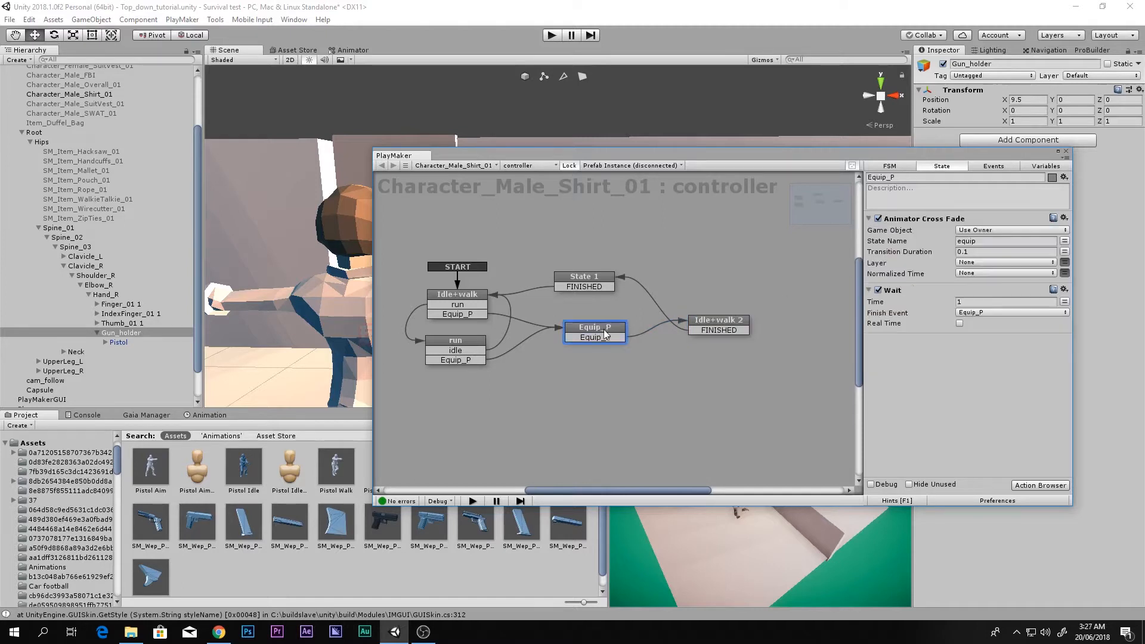
{"action": "left_click", "coordinate": [916, 221]}
{"action": "key", "text": "ctrl+v"}
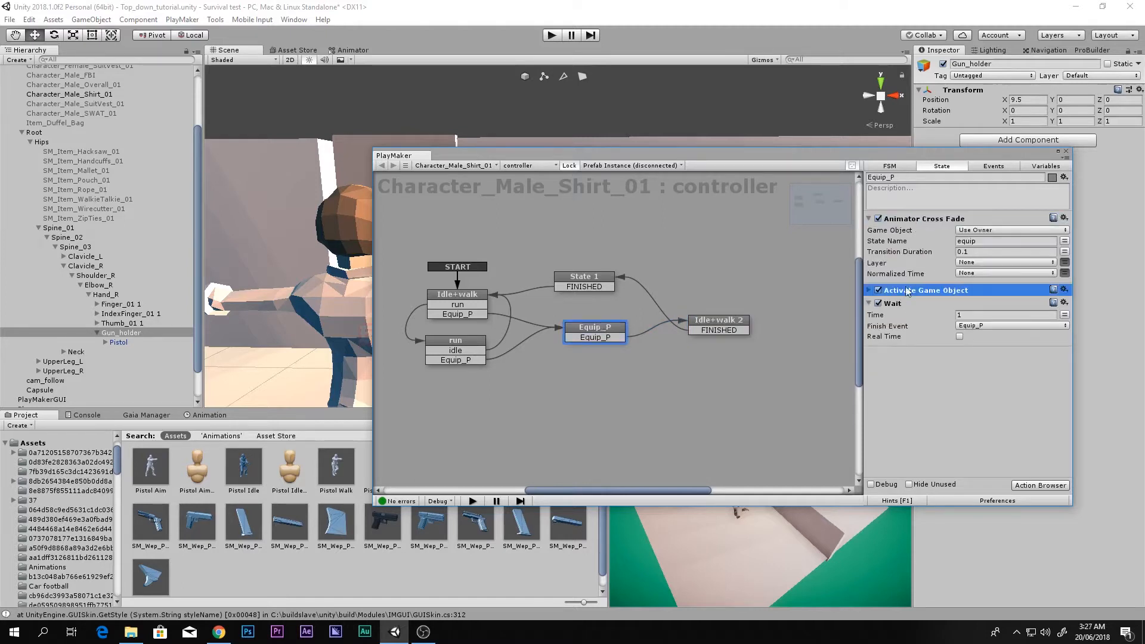
{"action": "left_click", "coordinate": [869, 291]}
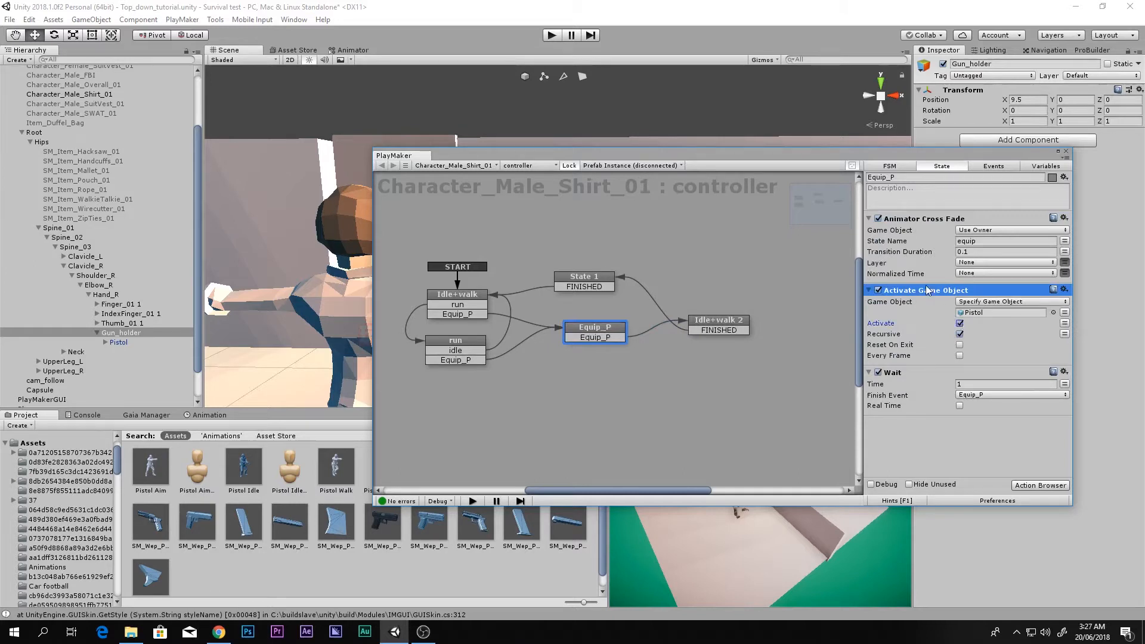
{"action": "left_click", "coordinate": [920, 220]}
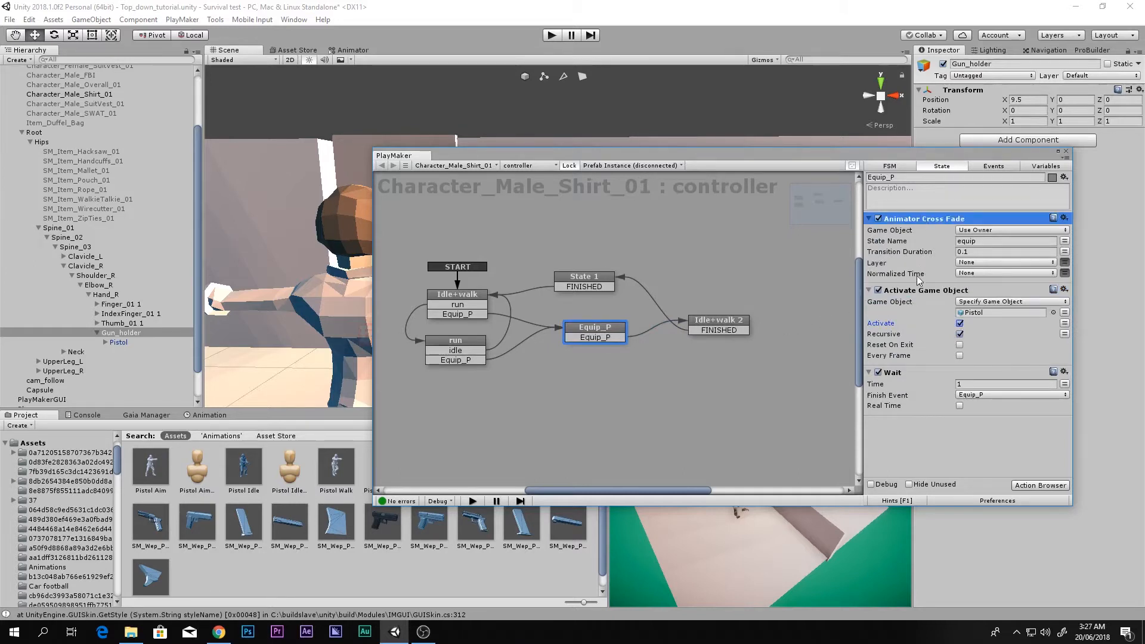
{"action": "left_click", "coordinate": [919, 290]}
{"action": "right_click", "coordinate": [918, 291]}
{"action": "left_click", "coordinate": [962, 497]}
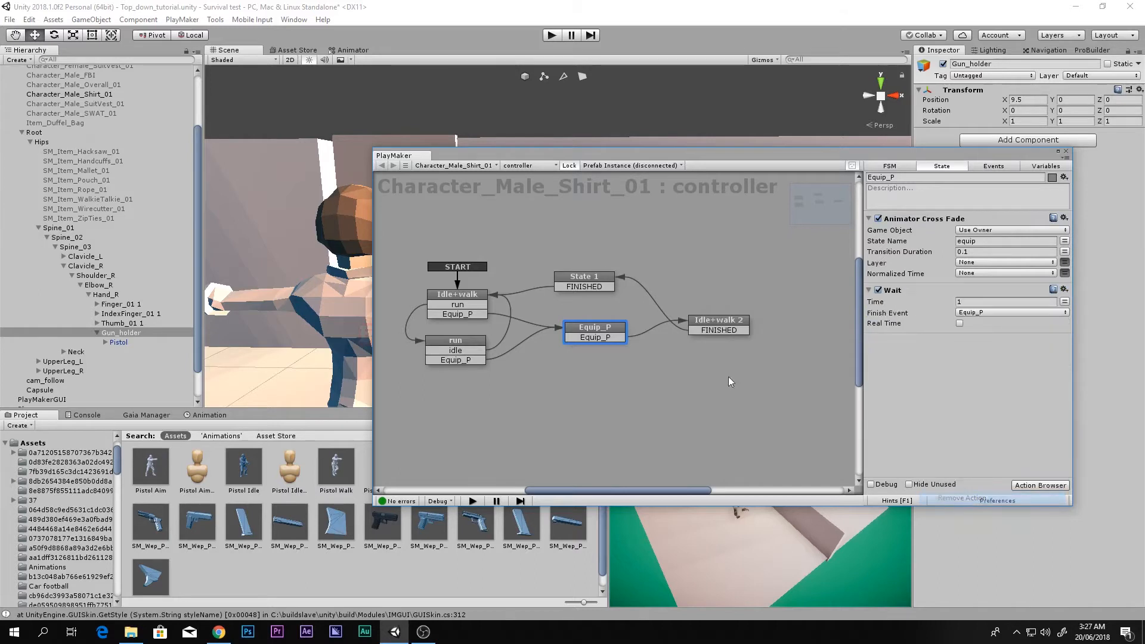
Step: Paste the Pistol's Activate Game Object action into the Idle+walk 2 state, below Get Axis Vector, and close the FSM editor
{"action": "left_click", "coordinate": [704, 332]}
{"action": "left_click", "coordinate": [912, 220]}
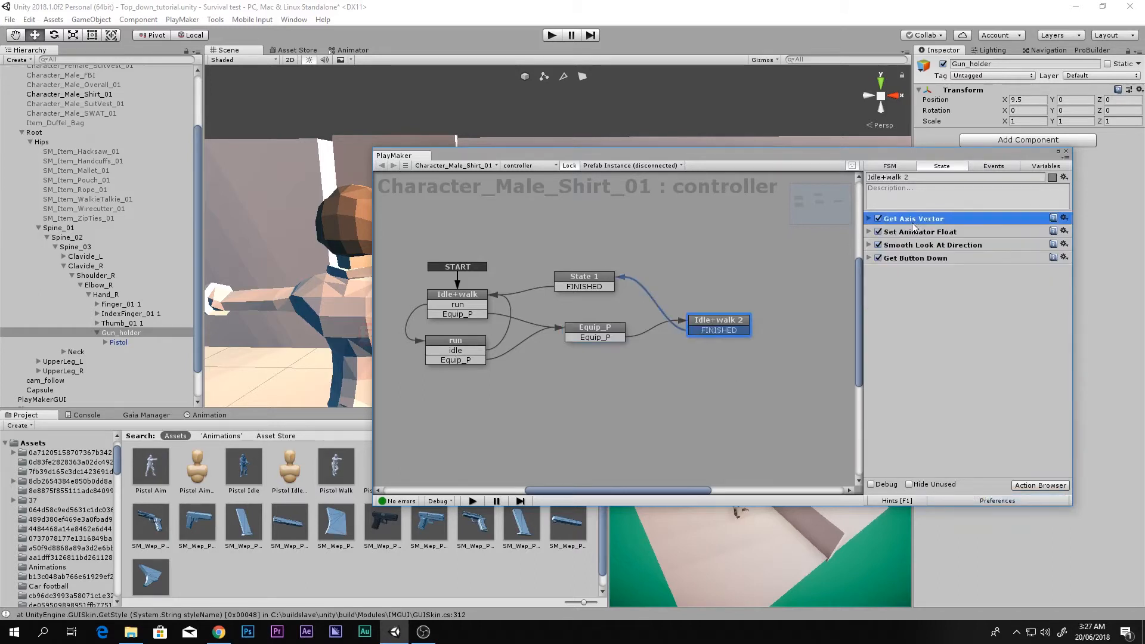
{"action": "key", "text": "ctrl+v"}
{"action": "left_click", "coordinate": [869, 232]}
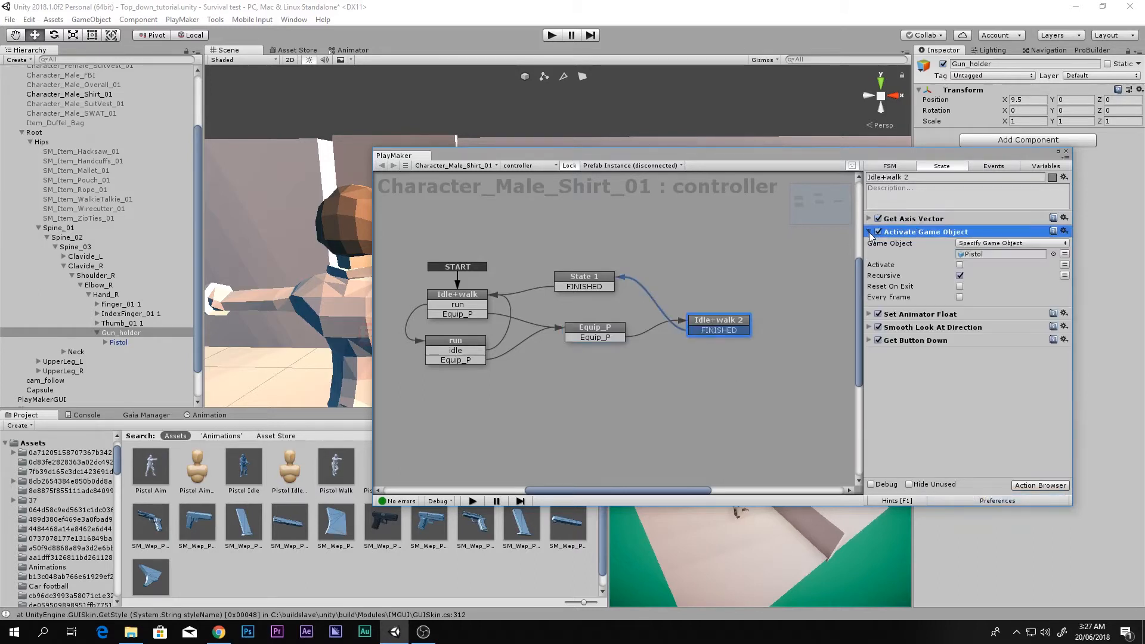
{"action": "left_click", "coordinate": [870, 233]}
{"action": "left_click", "coordinate": [584, 286]}
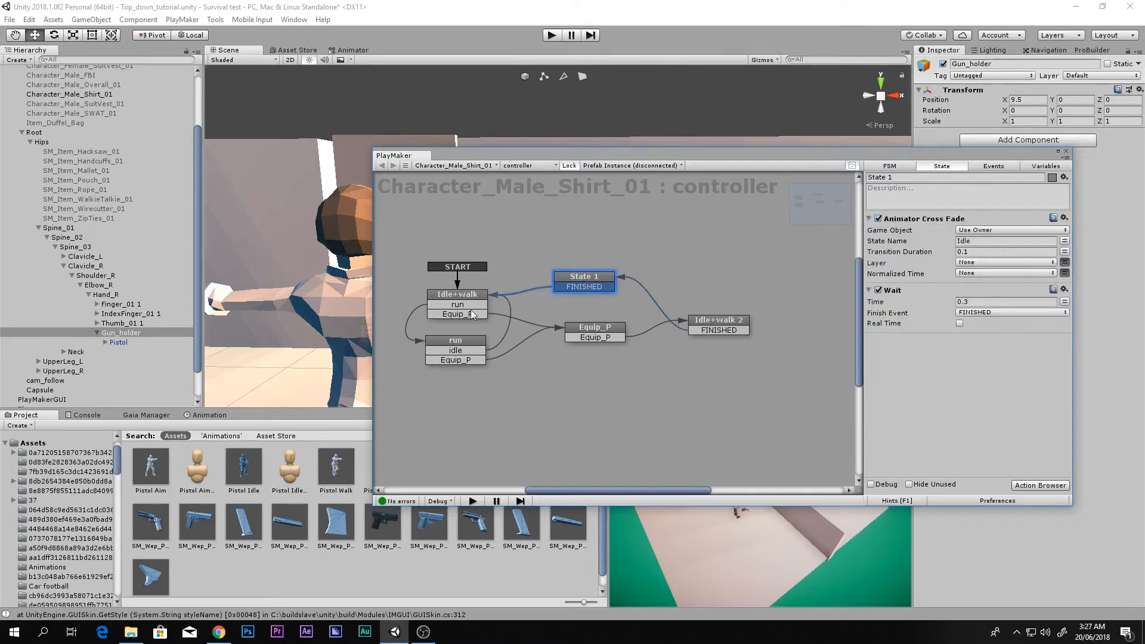
{"action": "left_click", "coordinate": [1066, 151]}
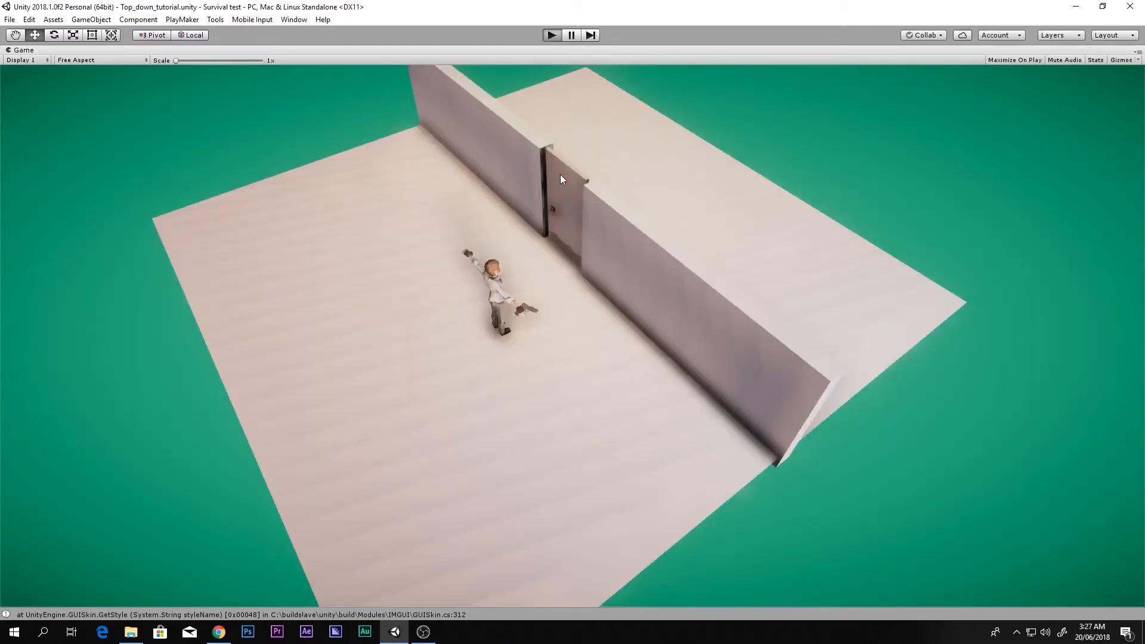
Step: Run the game, move the character around to check whether the Pistol shows when equipped, and stop the game
{"action": "key", "text": "w"}
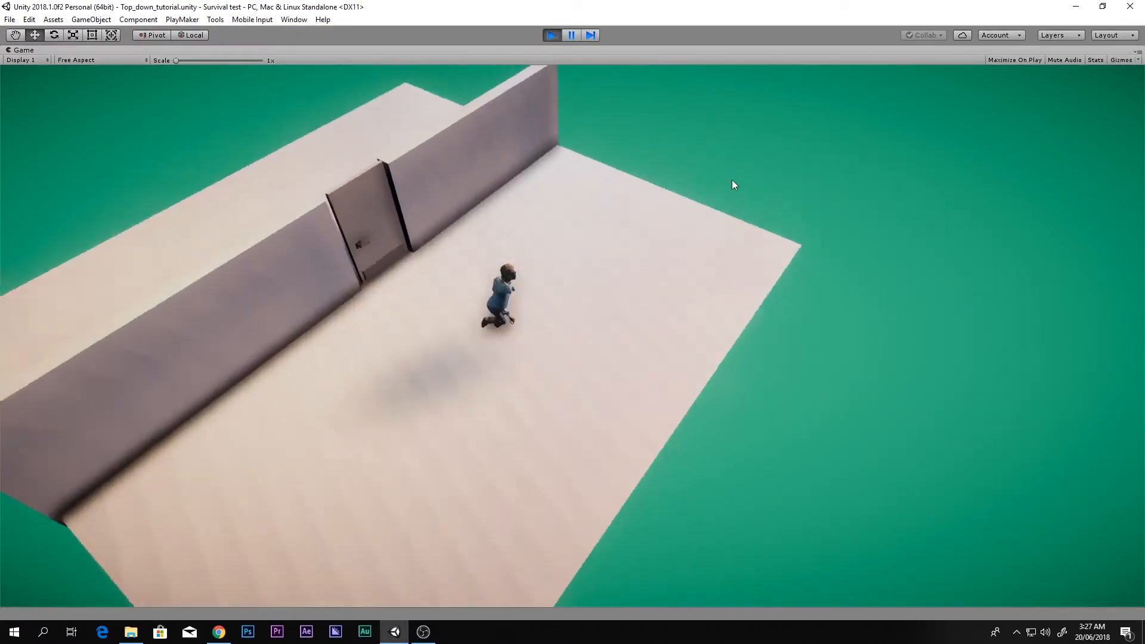
{"action": "right_click", "coordinate": [711, 189]}
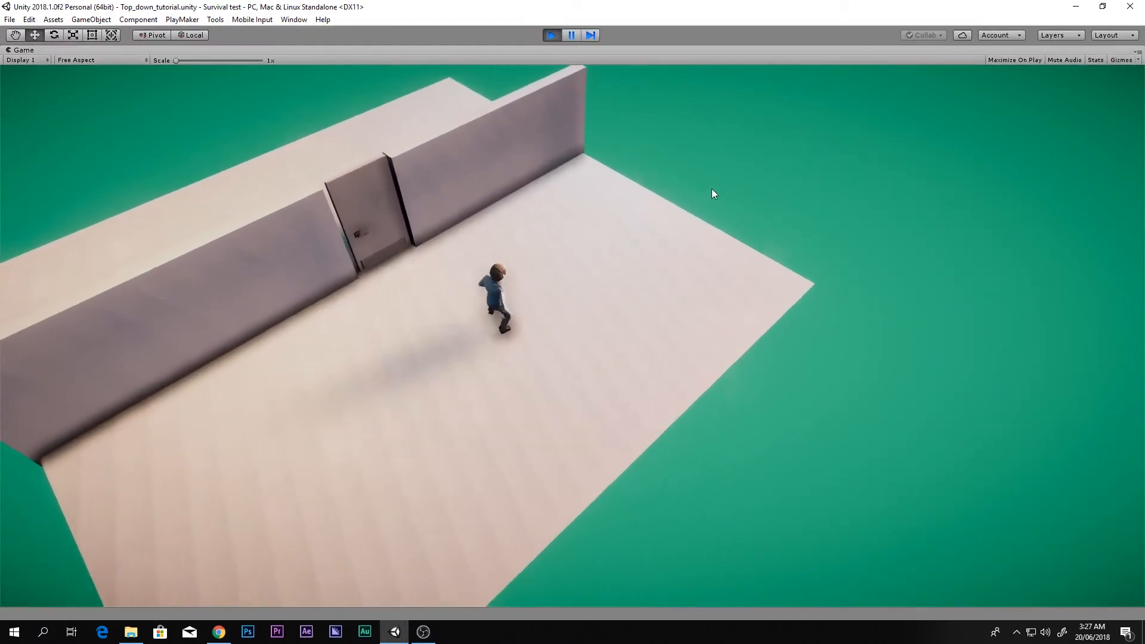
{"action": "right_click", "coordinate": [711, 189]}
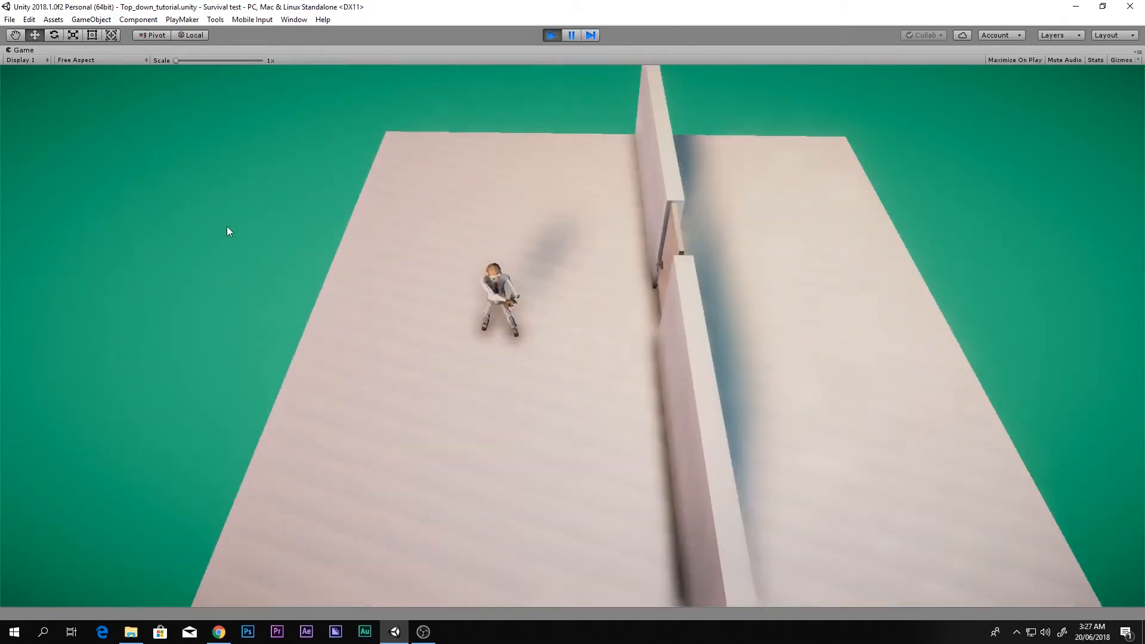
{"action": "key", "text": "s"}
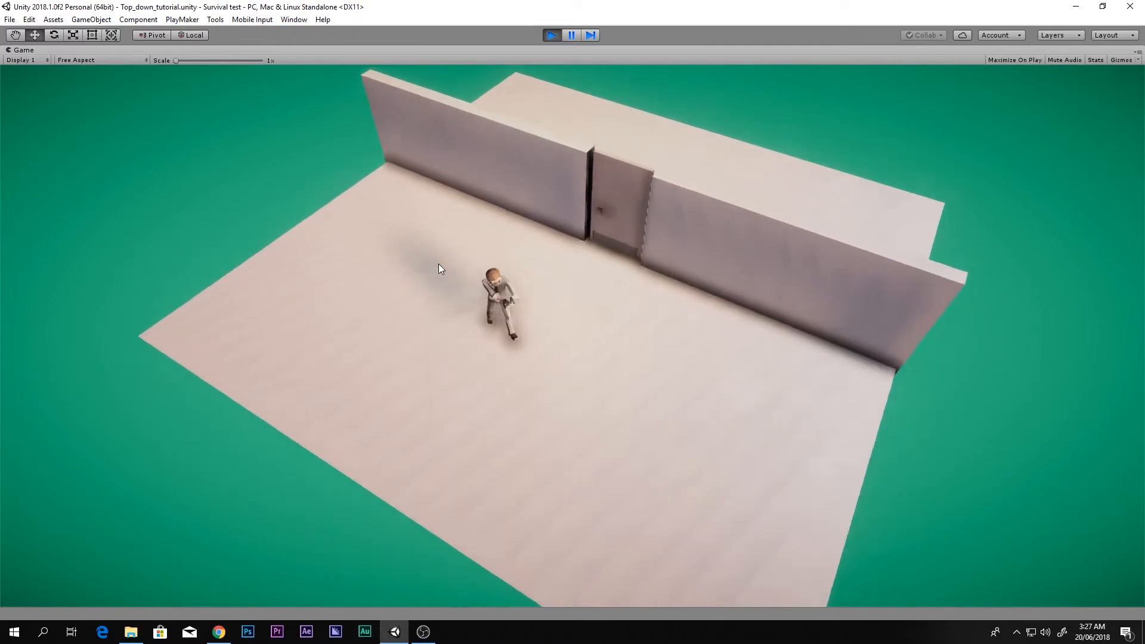
{"action": "left_click", "coordinate": [552, 35]}
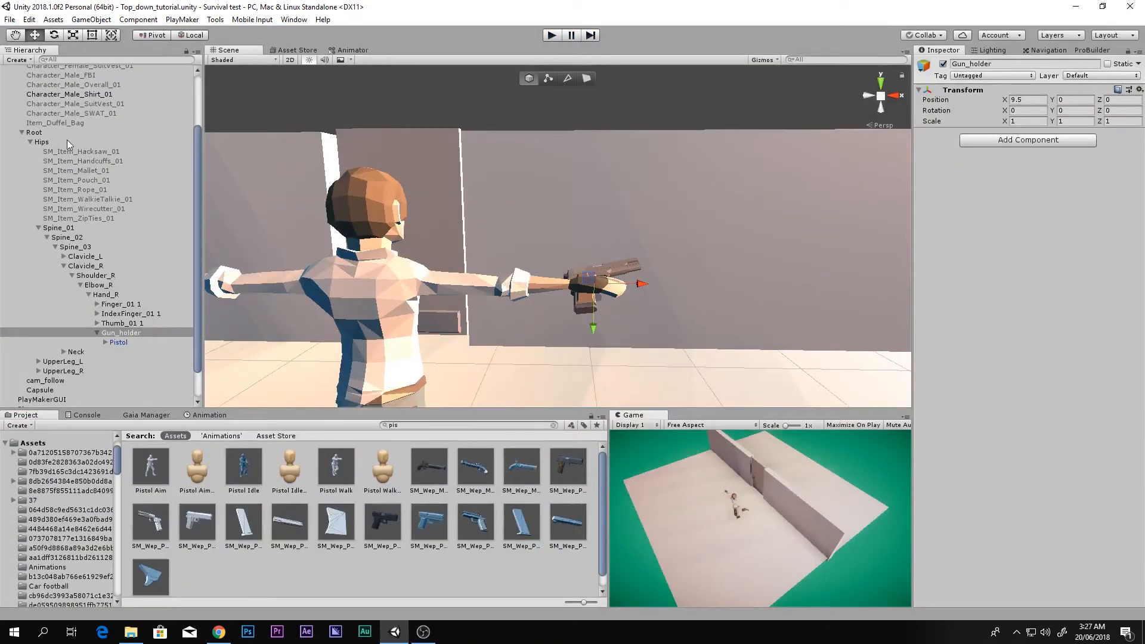
Step: Turn on Activate for the Pistol in the Idle+walk 2 state's Activate Game Object action of the controller FSM
{"action": "scroll", "coordinate": [67, 140], "scroll_direction": "up", "scroll_amount": 5}
{"action": "left_click", "coordinate": [88, 102]}
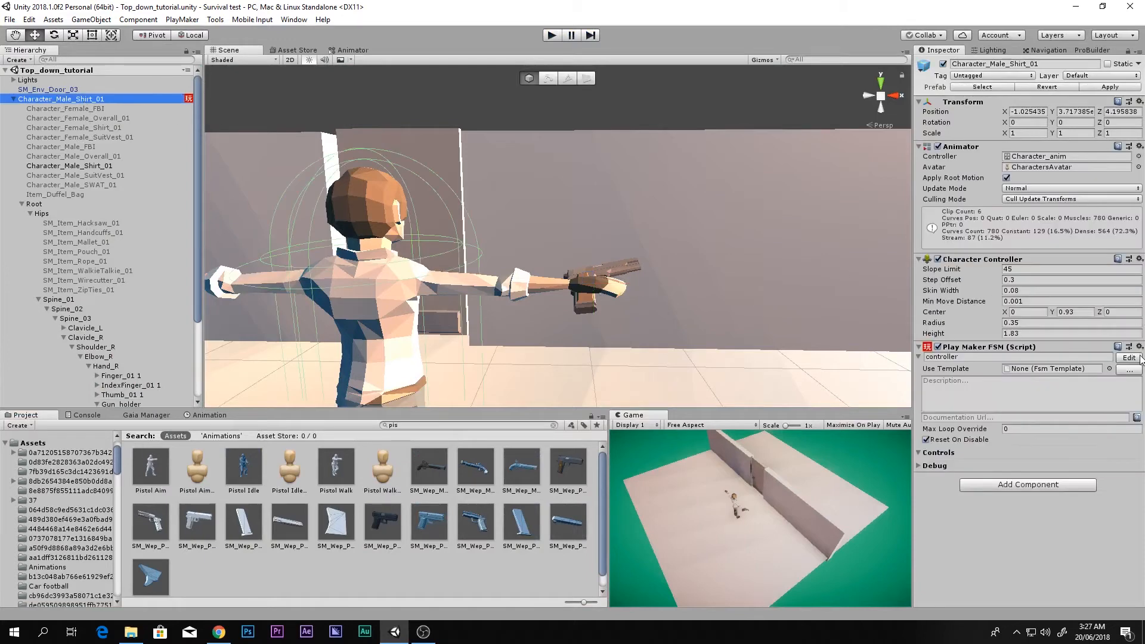
{"action": "left_click", "coordinate": [1138, 358]}
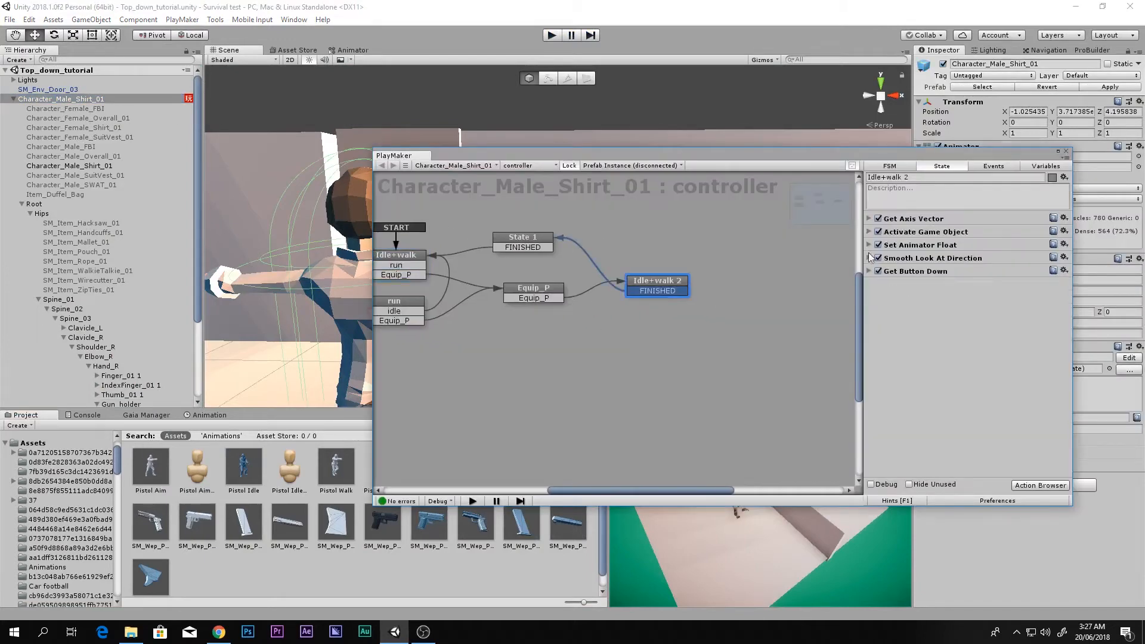
{"action": "left_click", "coordinate": [869, 233]}
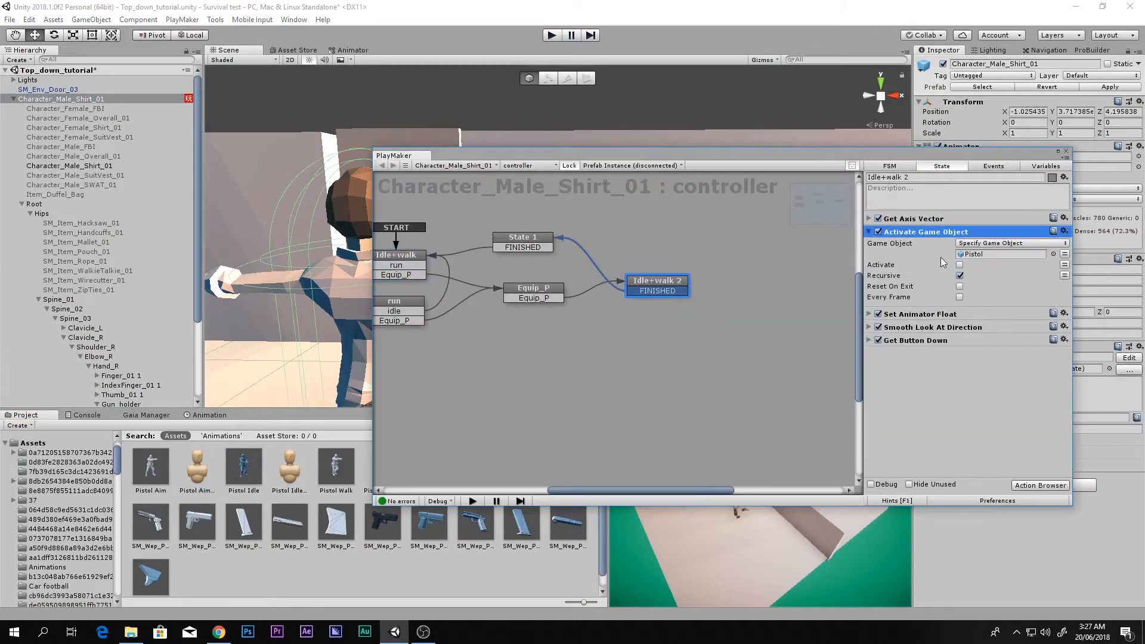
{"action": "left_click", "coordinate": [725, 484]}
{"action": "left_click", "coordinate": [1066, 152]}
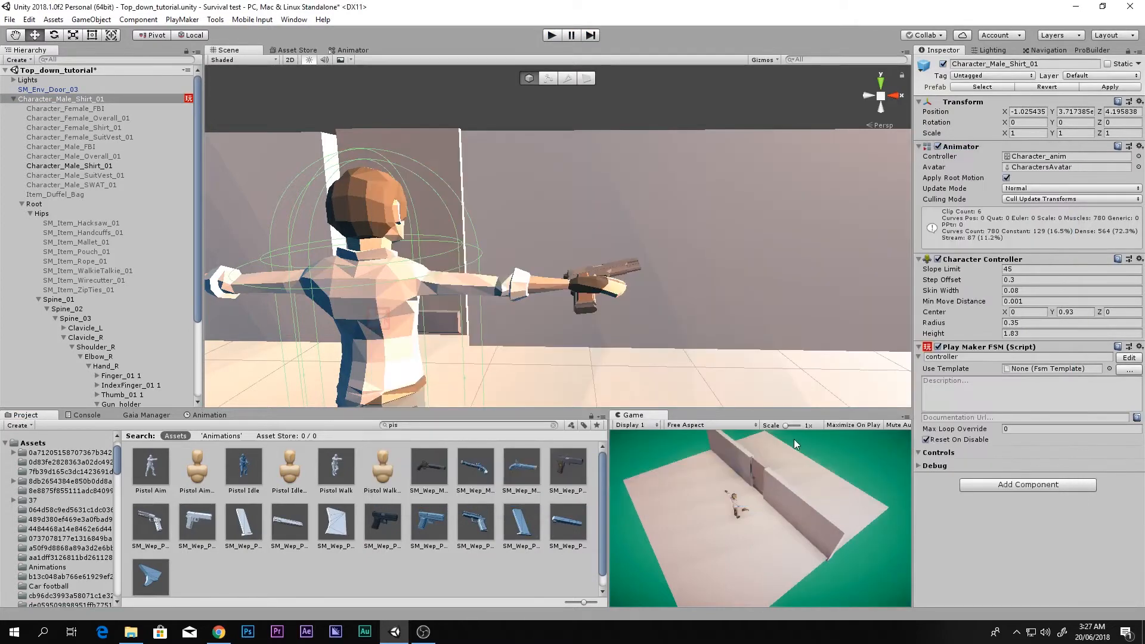
Step: Run the game in a maximized view, test the equipped Pistol while moving and turning the character, and pause the game
{"action": "key", "text": "shift+space"}
{"action": "left_click", "coordinate": [551, 35]}
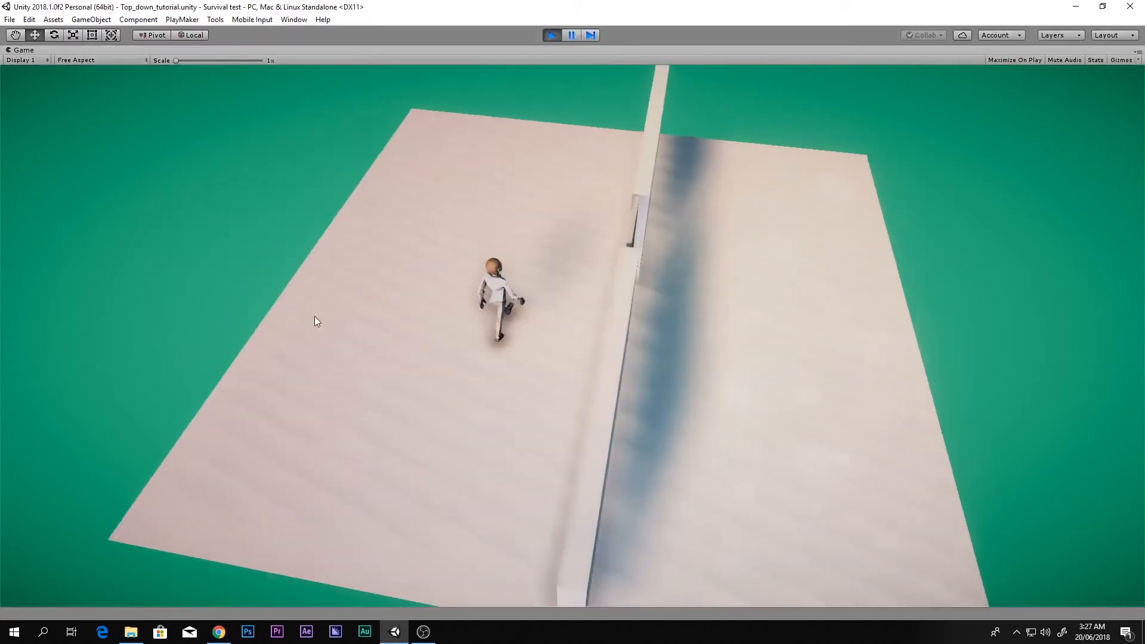
{"action": "right_click_drag", "start_coordinate": [299, 317], "coordinate": [266, 392]}
{"action": "key", "text": "w"}
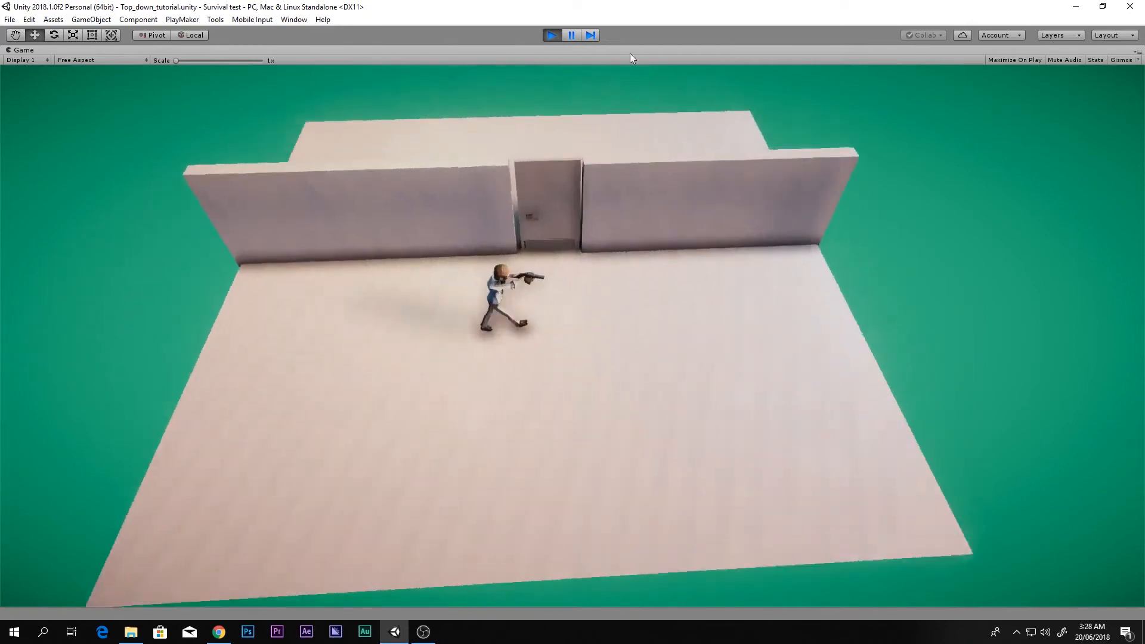
{"action": "key", "text": "s"}
{"action": "left_click", "coordinate": [572, 34]}
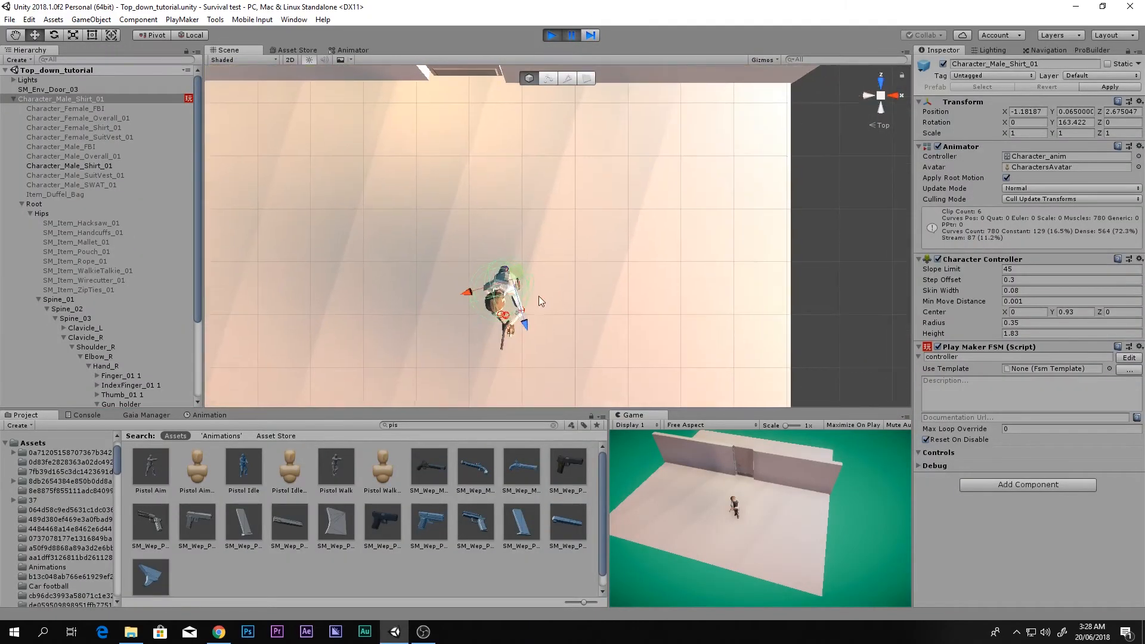
Step: Select the Pistol under Gun_holder in the paused game and move it in the hand to about -4.4, 4.4, -6.5
{"action": "scroll", "coordinate": [543, 298], "scroll_direction": "up", "scroll_amount": 6}
{"action": "scroll", "coordinate": [550, 303], "scroll_direction": "down", "scroll_amount": 3}
{"action": "middle_click_drag", "start_coordinate": [550, 303], "coordinate": [477, 107]}
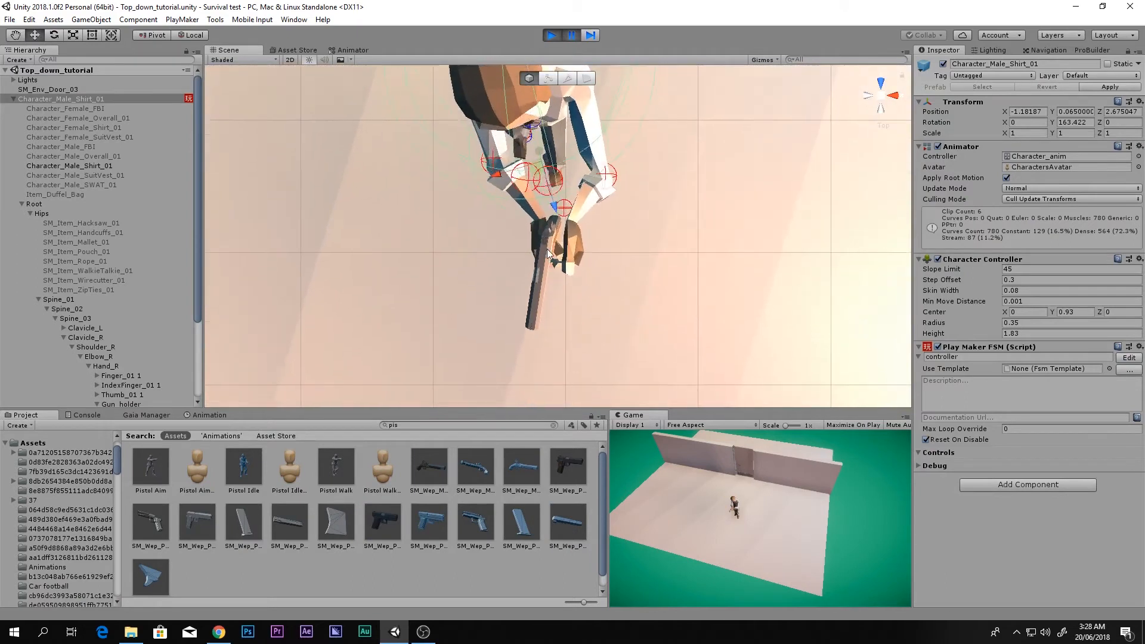
{"action": "left_click", "coordinate": [547, 261]}
{"action": "left_click", "coordinate": [119, 384]}
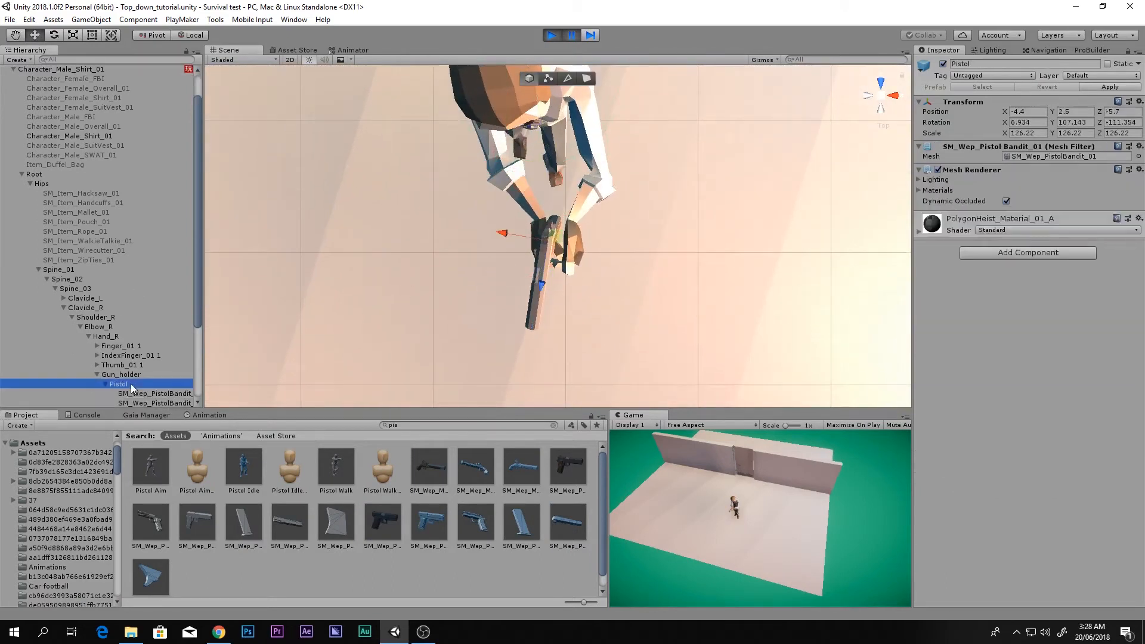
{"action": "left_click_drag", "start_coordinate": [517, 233], "coordinate": [514, 233]}
Step: Rotate the Pistol to about -10.5, 118.7, -106.5 so that it lines up with the aiming hands
{"action": "key", "text": "e"}
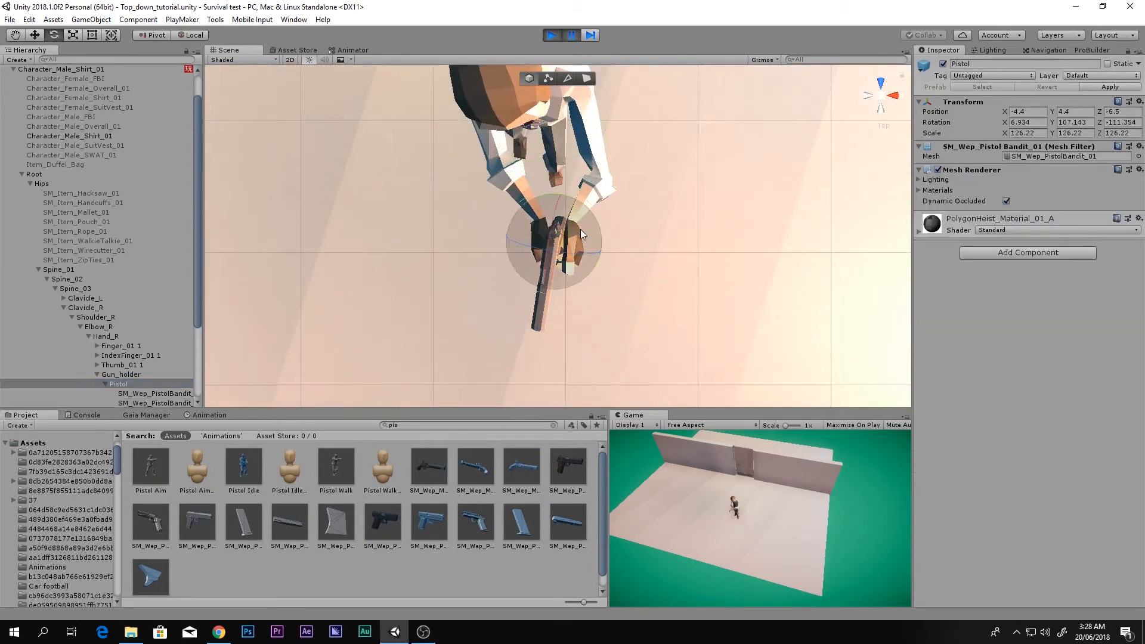
{"action": "left_click_drag", "start_coordinate": [595, 229], "coordinate": [598, 199]}
{"action": "key", "text": "f"}
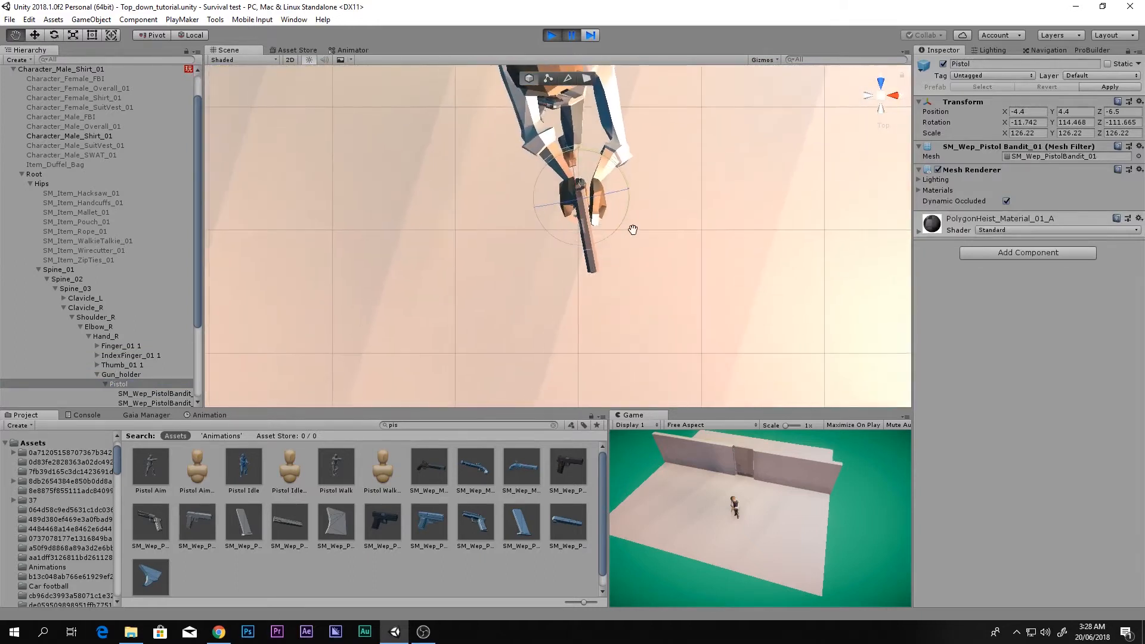
{"action": "left_click", "coordinate": [880, 94]}
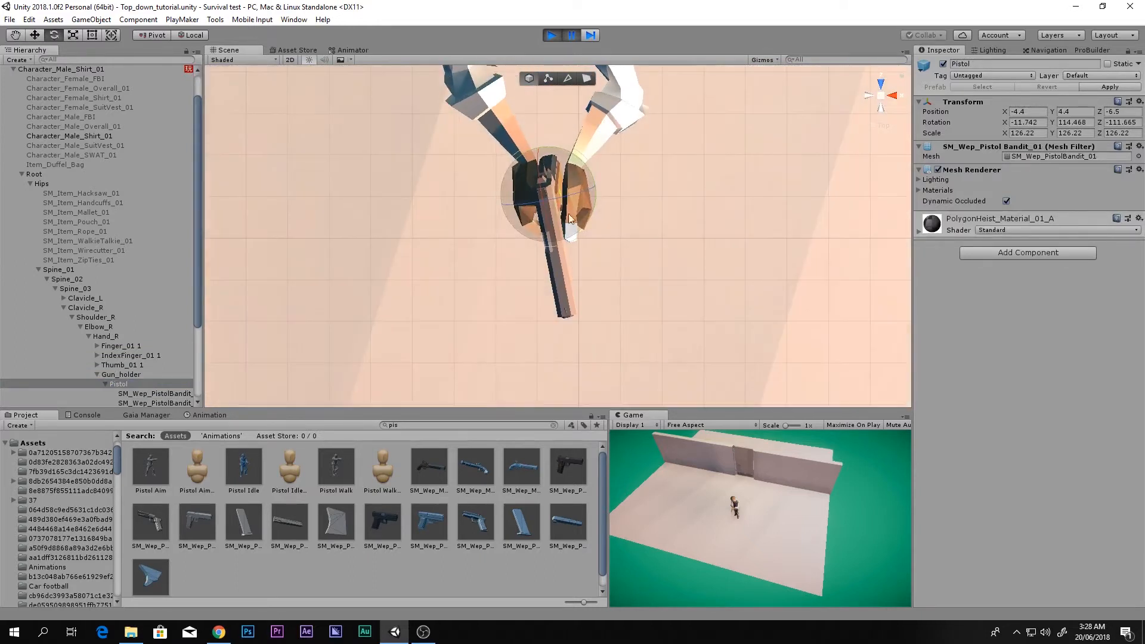
{"action": "left_click_drag", "start_coordinate": [575, 197], "coordinate": [580, 188]}
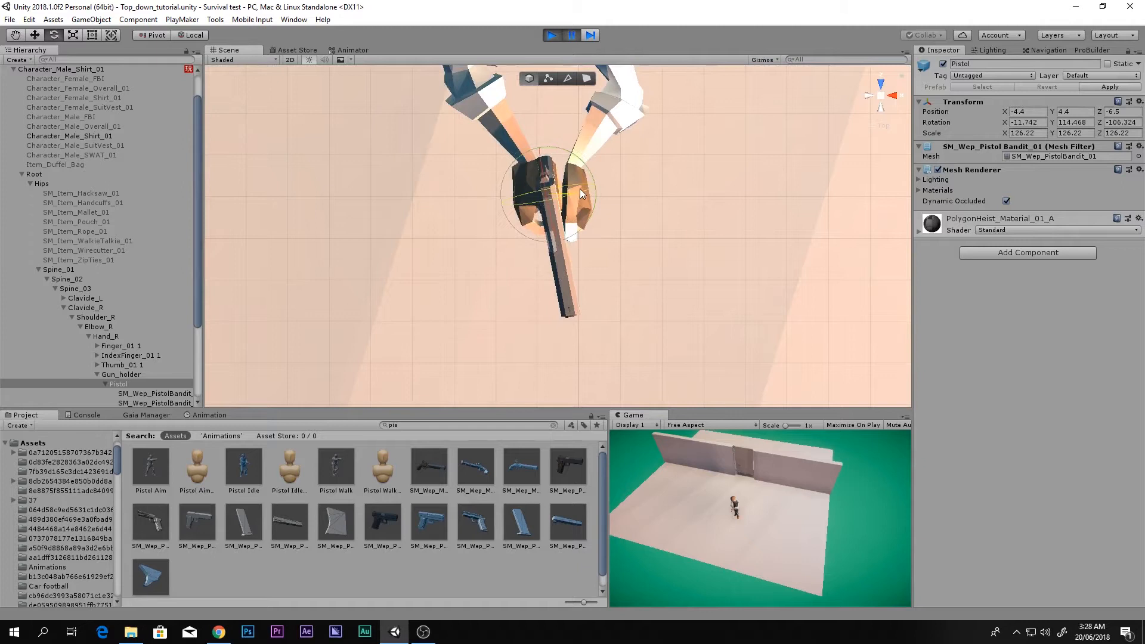
Step: Reselect the Pistol and move it into the grip, to about -1.9, 4.9, -7.9
{"action": "left_click", "coordinate": [555, 234]}
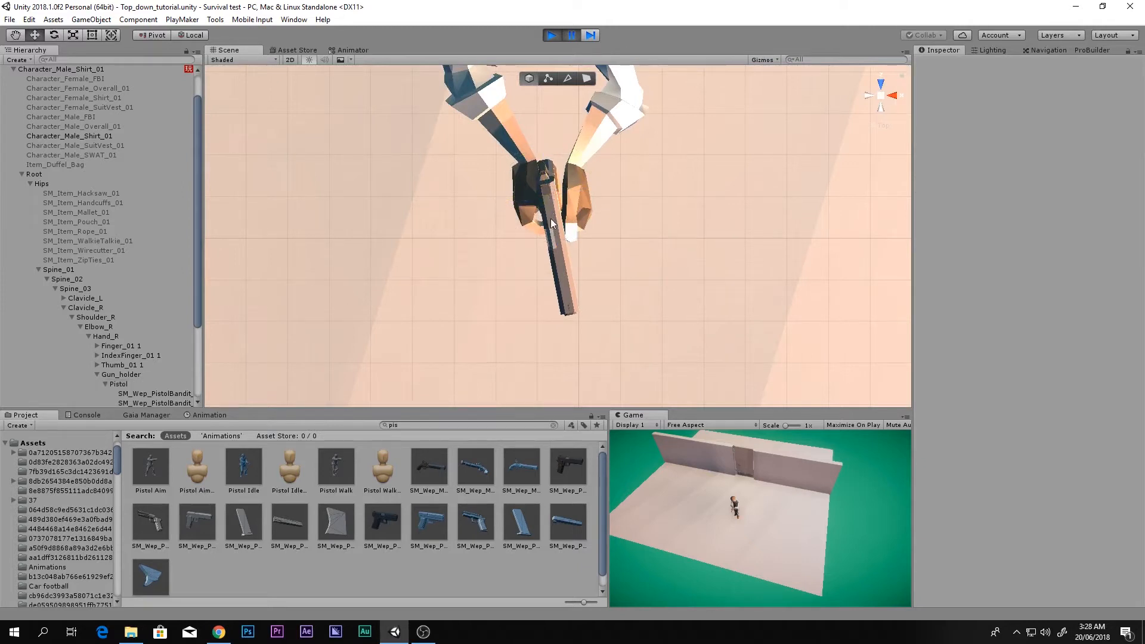
{"action": "left_click", "coordinate": [555, 235]}
{"action": "left_click", "coordinate": [139, 387]}
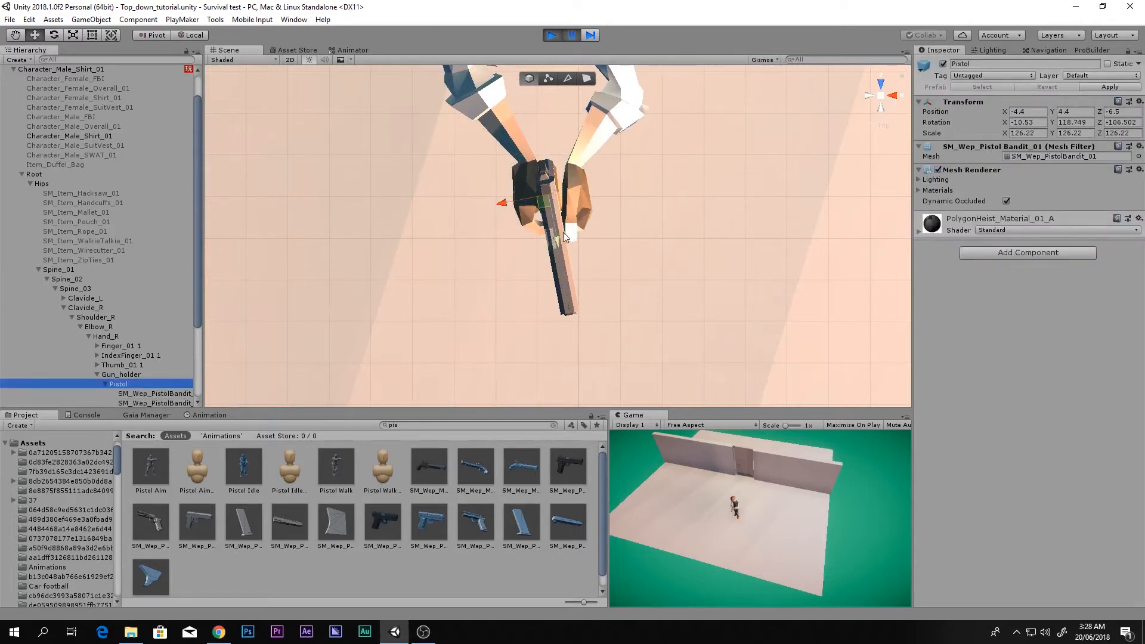
{"action": "left_click_drag", "start_coordinate": [565, 235], "coordinate": [626, 554], "text": "alt"}
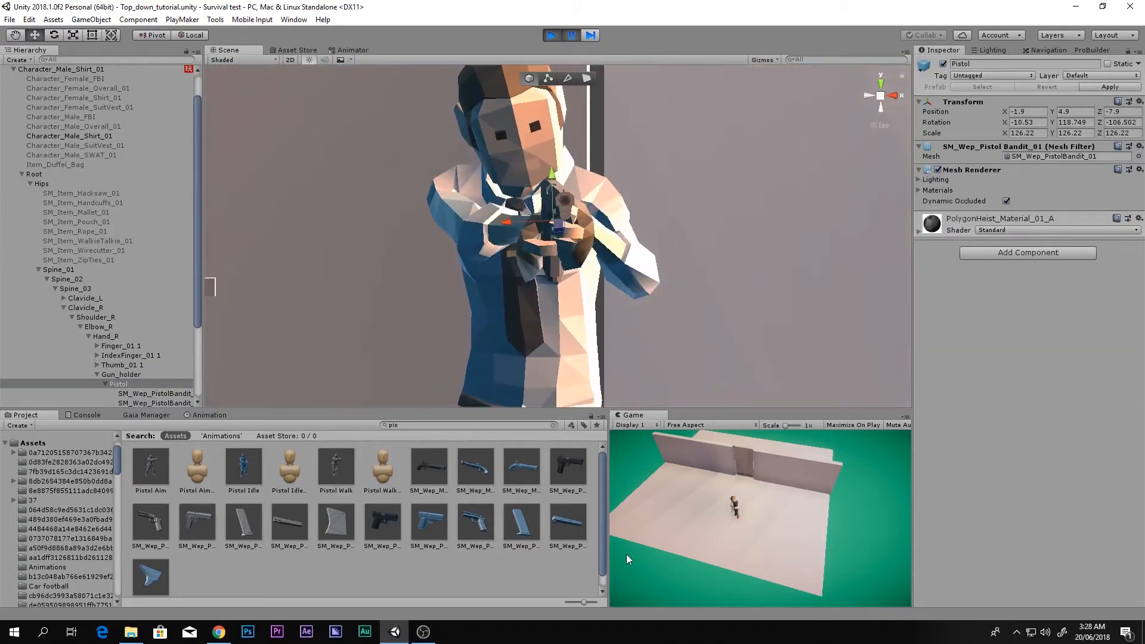
Step: Copy the Pistol's Transform values, stop the game, and paste the values back into the Pistol's Transform
{"action": "left_click", "coordinate": [1139, 102]}
{"action": "left_click", "coordinate": [1053, 158]}
{"action": "key", "text": "ctrl+p"}
{"action": "left_click", "coordinate": [1140, 102]}
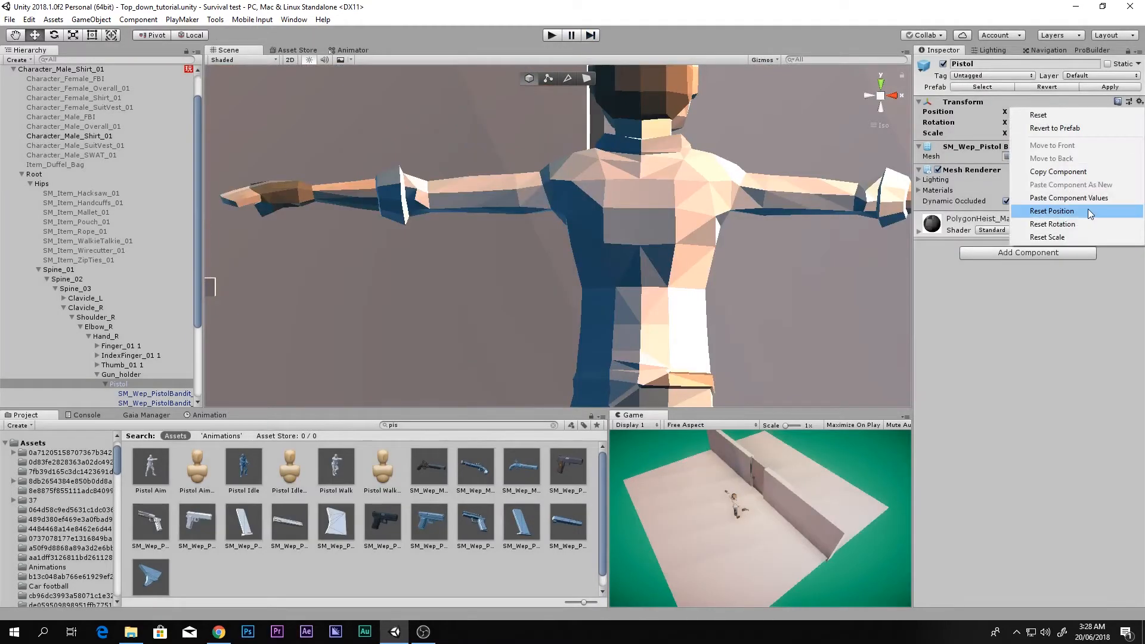
{"action": "left_click", "coordinate": [1055, 197]}
Step: Run the game in a maximized view, check the realigned Pistol in the character's hands, and stop the game
{"action": "key", "text": "shift+space"}
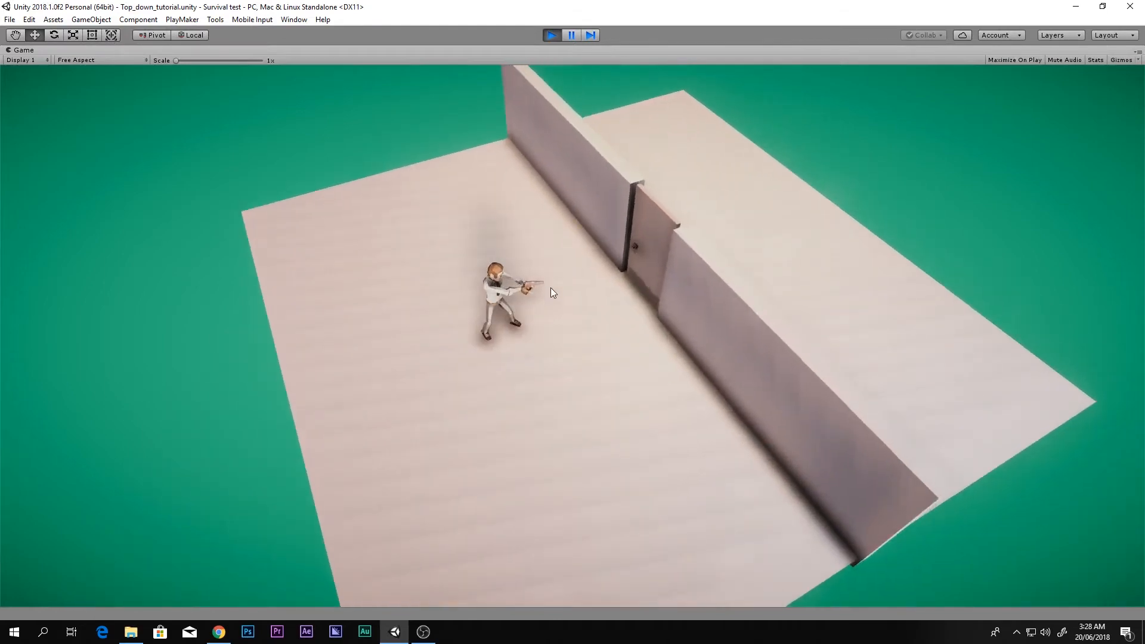
{"action": "left_click", "coordinate": [552, 35]}
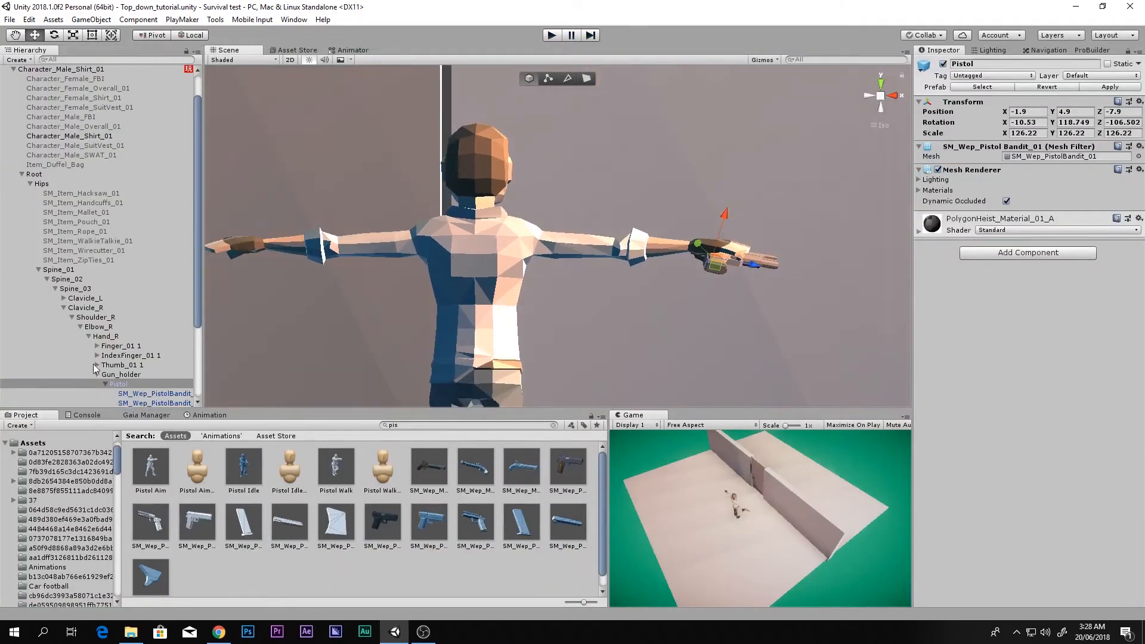
Step: Collapse the Pistol and Hips branches in the character's hierarchy
{"action": "left_click", "coordinate": [103, 384]}
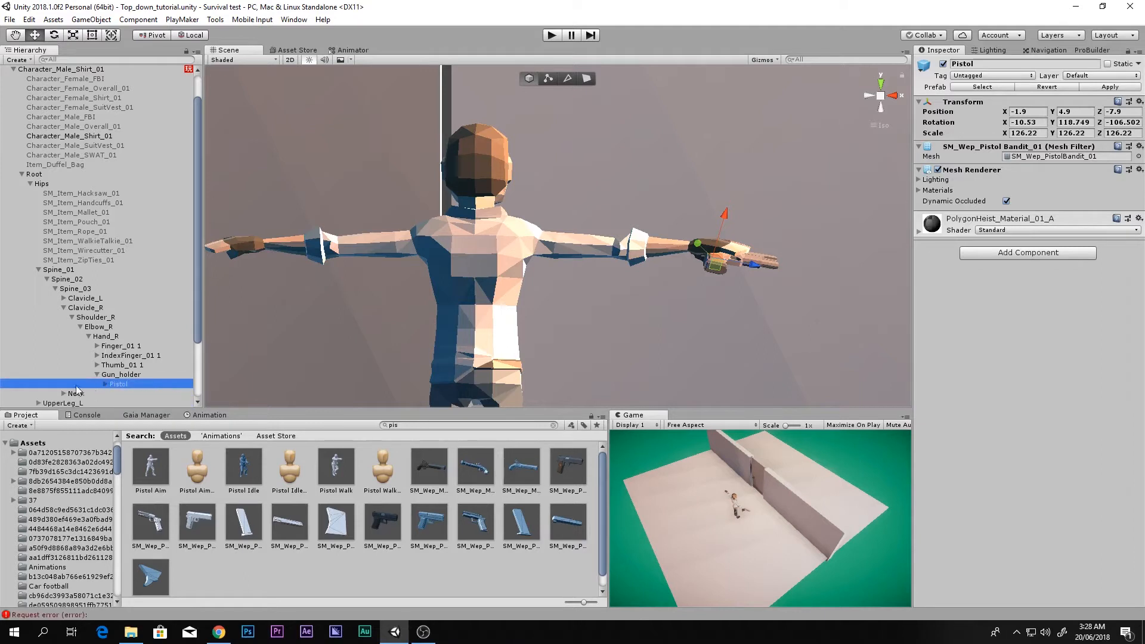
{"action": "scroll", "coordinate": [57, 457], "scroll_direction": "down", "scroll_amount": 2}
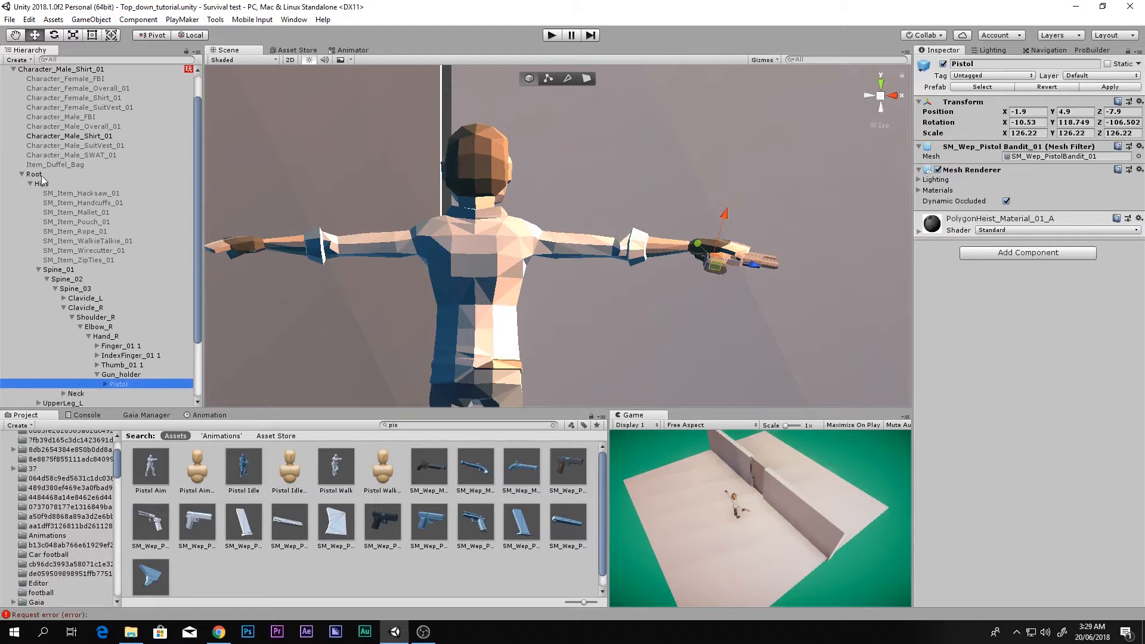
{"action": "left_click", "coordinate": [30, 184]}
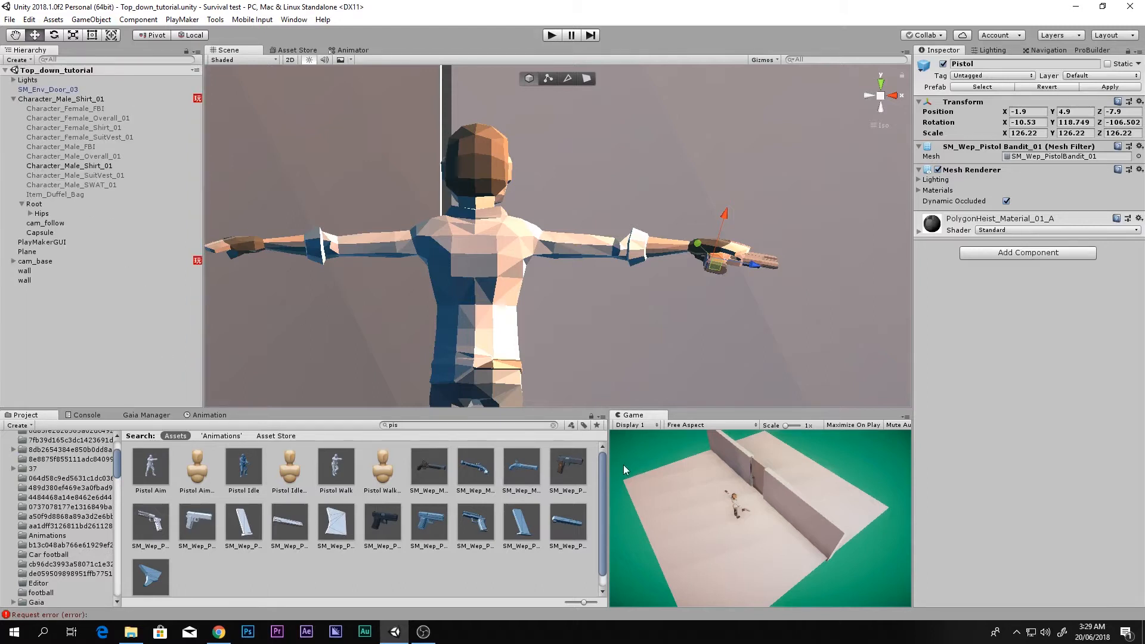
Step: Run the maximized game again, test aiming while the character turns, and stop the game
{"action": "key", "text": "shift+space"}
{"action": "left_click", "coordinate": [551, 34]}
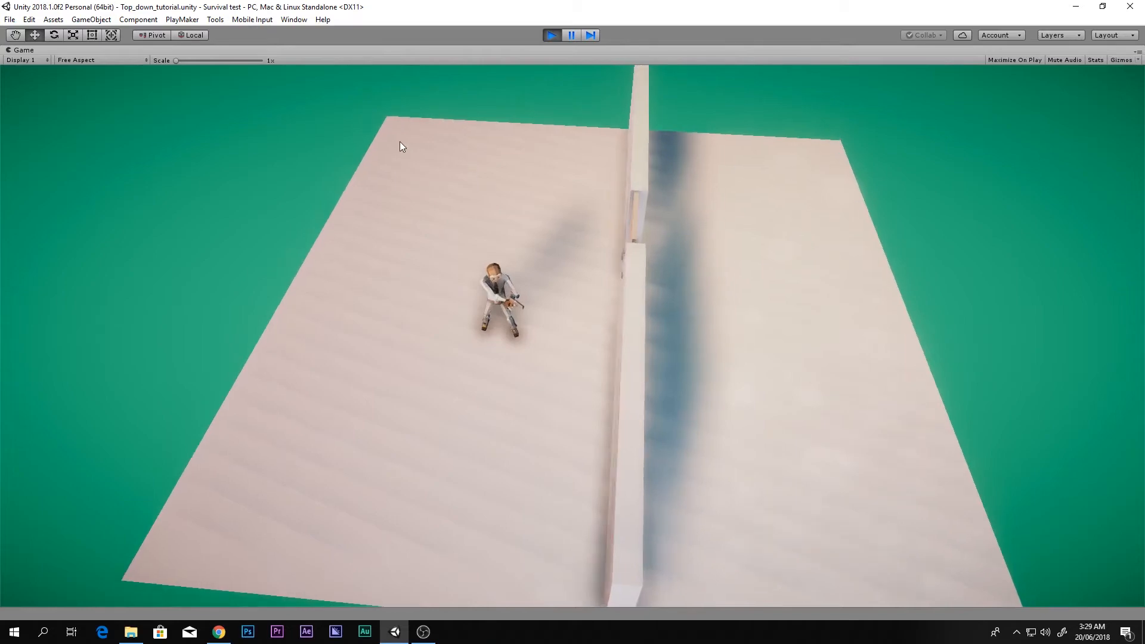
{"action": "left_click", "coordinate": [552, 36]}
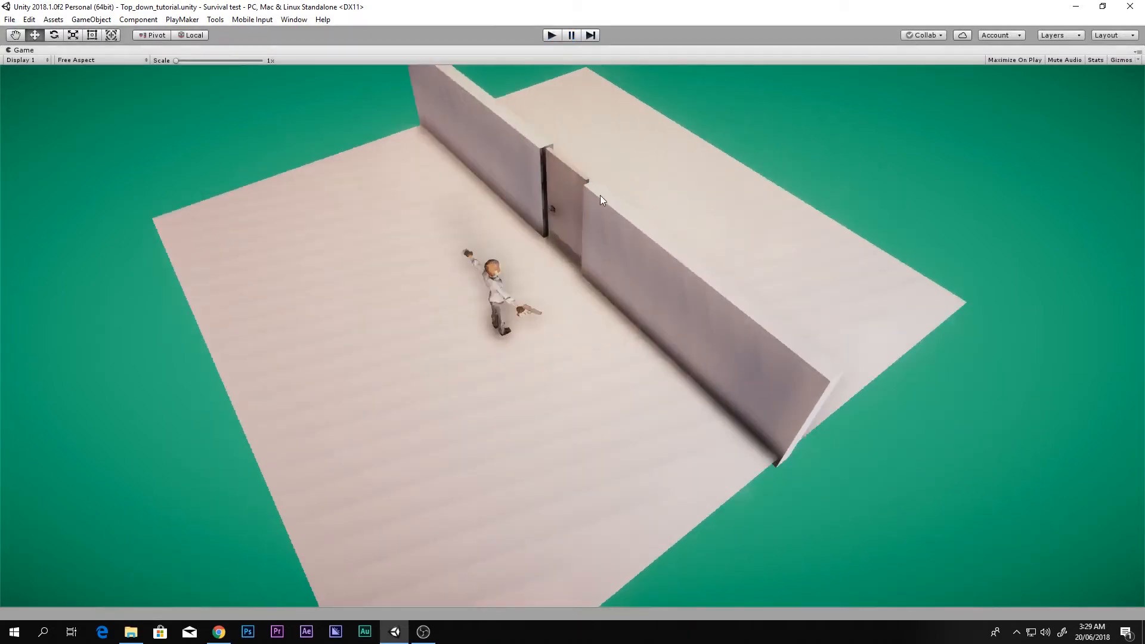
Step: Replace the asset search results with the root Assets folder and collapse Character_Male_Shirt_01 in the hierarchy
{"action": "scroll", "coordinate": [102, 452], "scroll_direction": "up", "scroll_amount": 3}
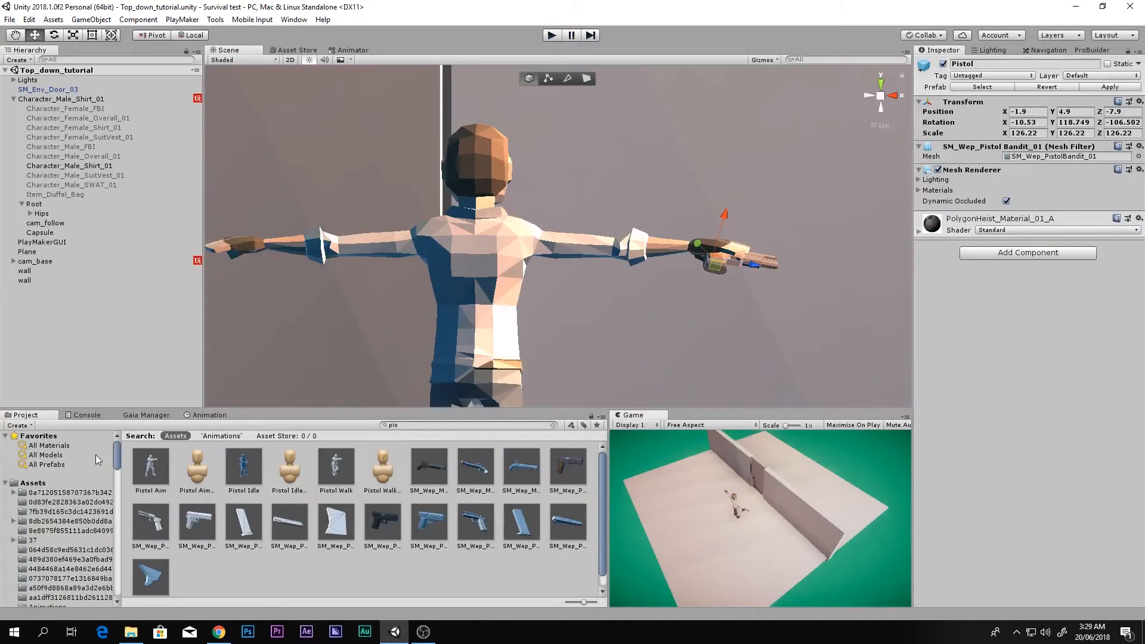
{"action": "left_click", "coordinate": [64, 481]}
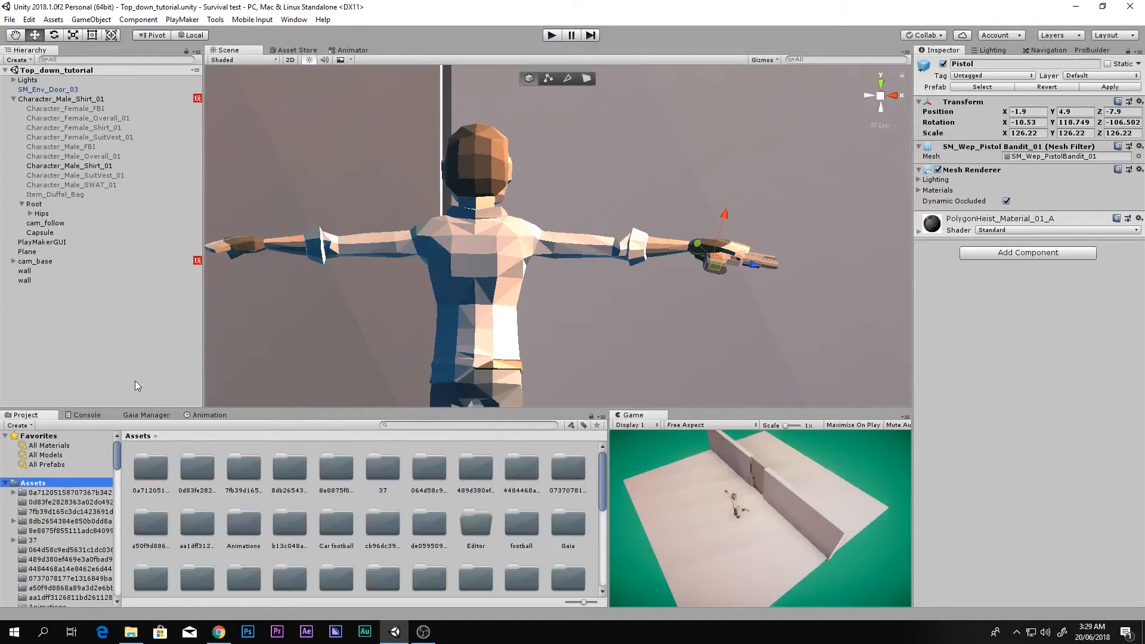
{"action": "left_click", "coordinate": [14, 99]}
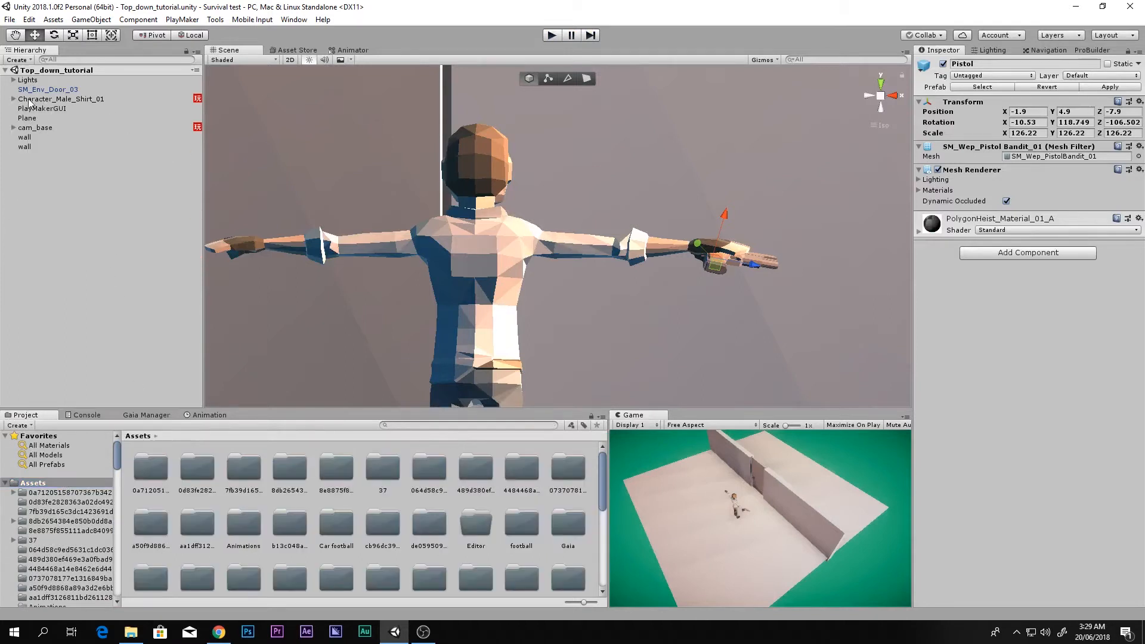
Step: Open the controller FSM of Character_Male_Shirt_01, select the Idle+walk 2 state, and collapse its Activate Game Object action
{"action": "left_click", "coordinate": [29, 100]}
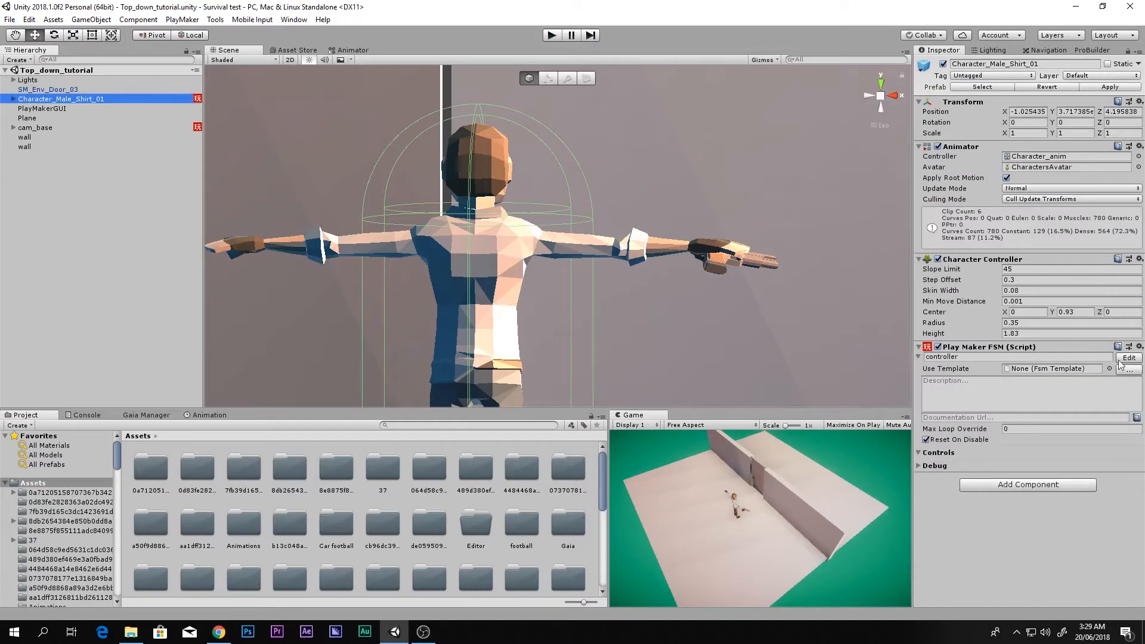
{"action": "left_click", "coordinate": [1124, 359]}
{"action": "left_click", "coordinate": [692, 291]}
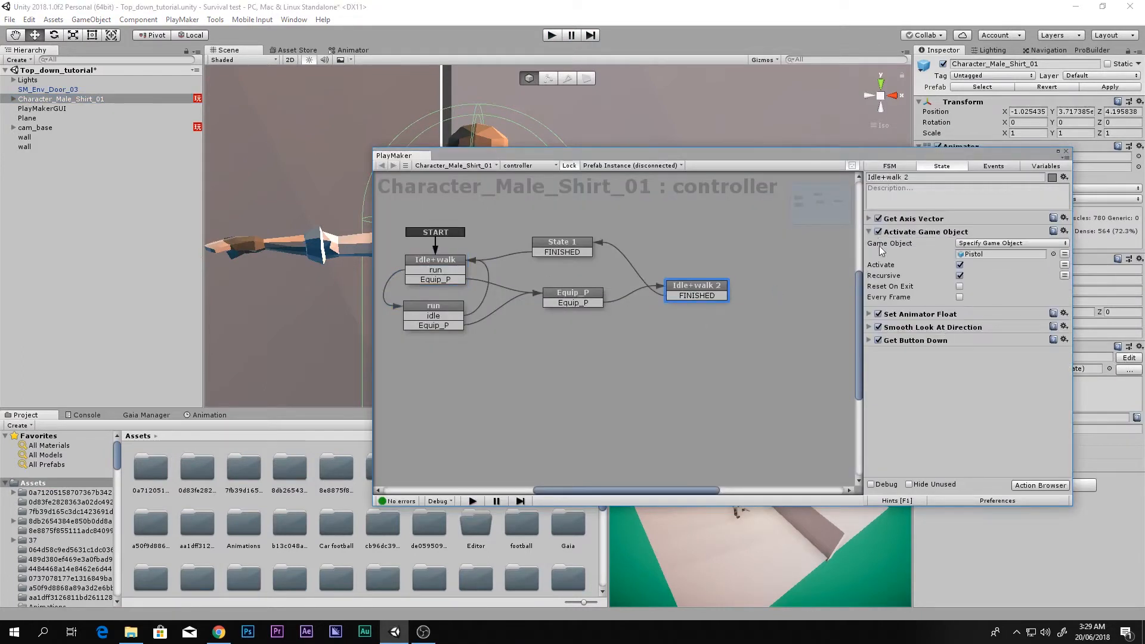
{"action": "left_click", "coordinate": [869, 231]}
Step: Add a Mouse Pick action to the Idle+walk 2 state and close the action browser
{"action": "double_click", "coordinate": [954, 327]}
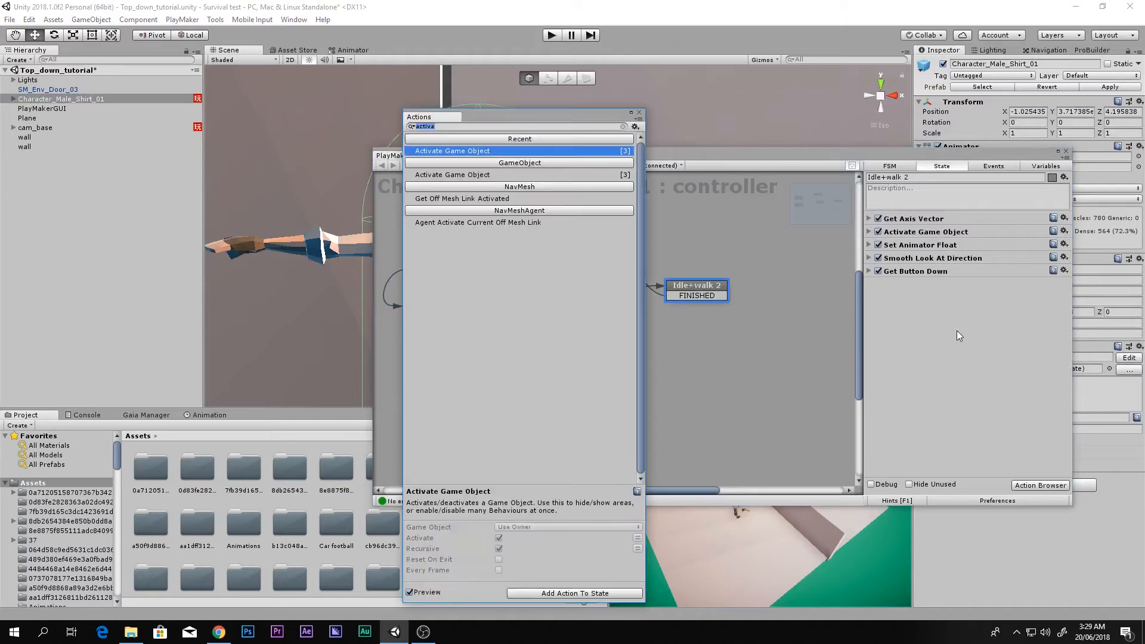
{"action": "type", "text": "mouse l"}
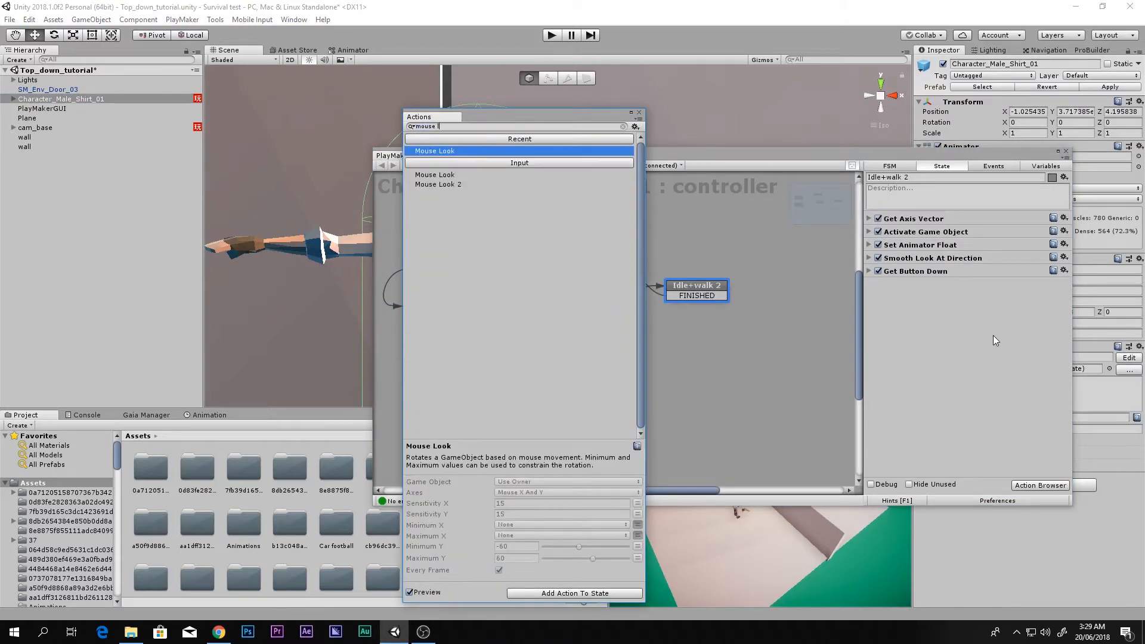
{"action": "key", "text": "BackSpace"}
{"action": "type", "text": "pi"}
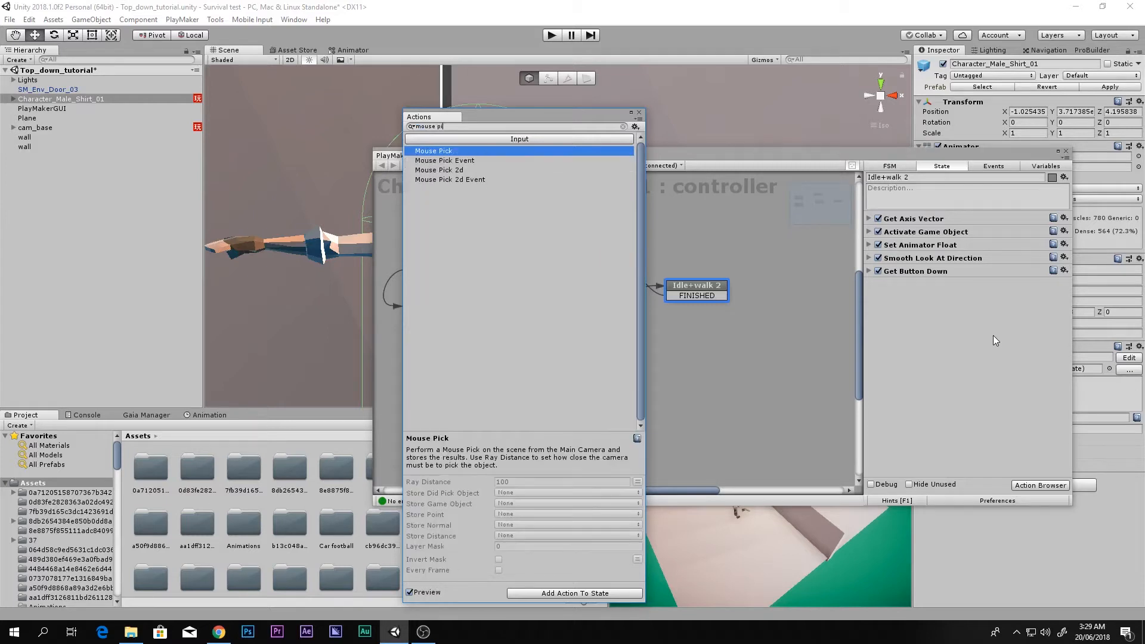
{"action": "type", "text": "ck"}
{"action": "key", "text": "Return"}
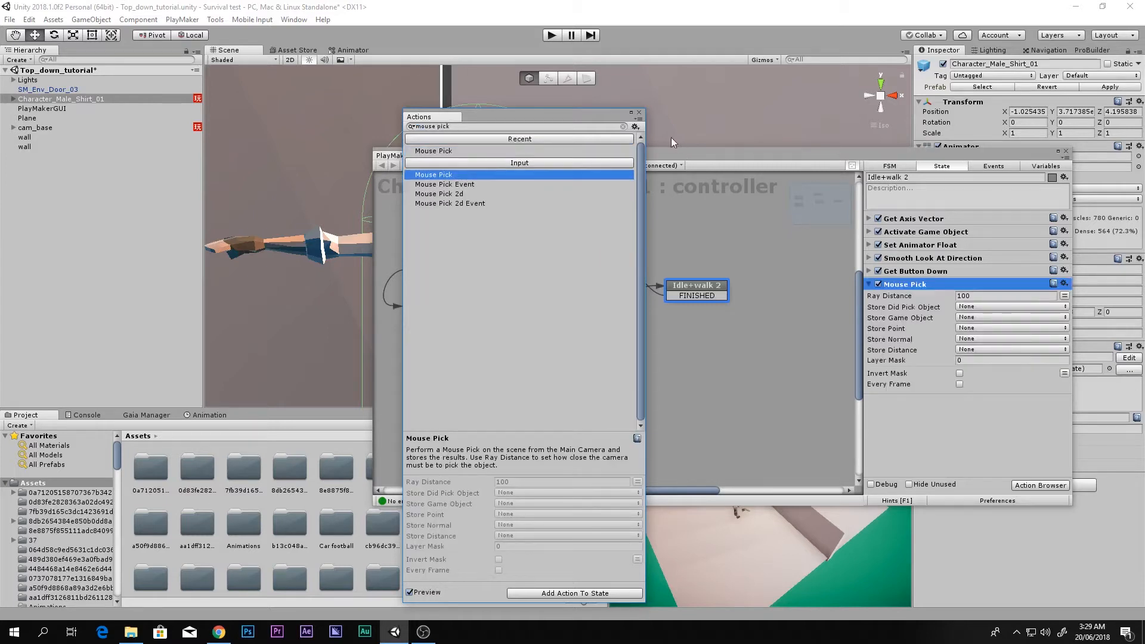
{"action": "left_click", "coordinate": [639, 113]}
Step: Store the Mouse Pick action's point in a new variable named Point
{"action": "left_click", "coordinate": [964, 296]}
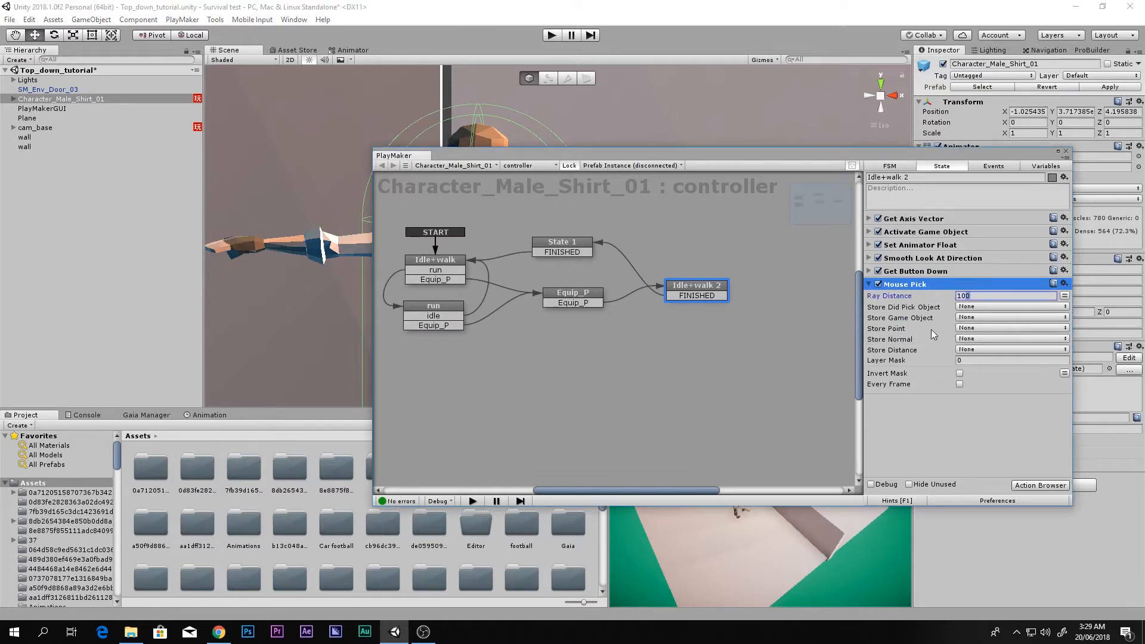
{"action": "left_click", "coordinate": [960, 328]}
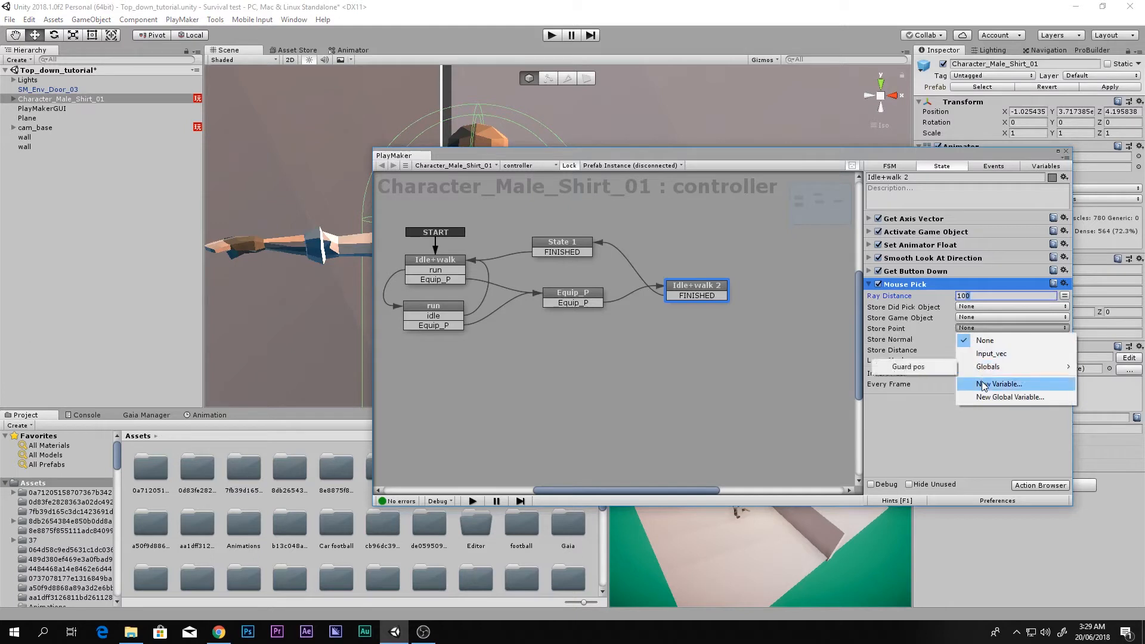
{"action": "left_click", "coordinate": [1004, 384]}
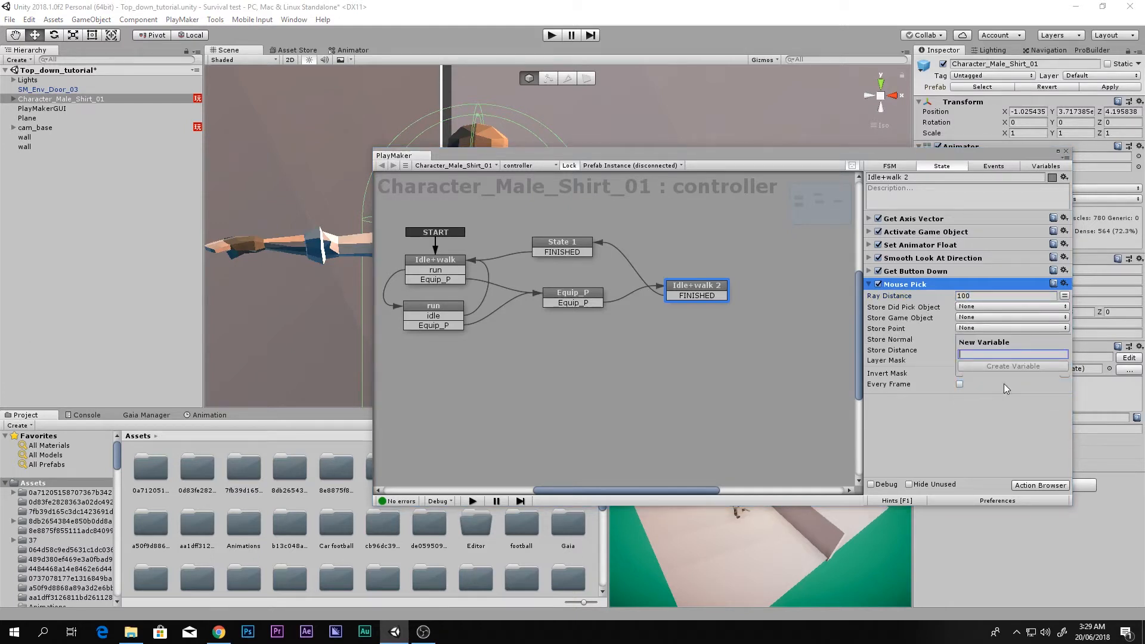
{"action": "type", "text": "Point"}
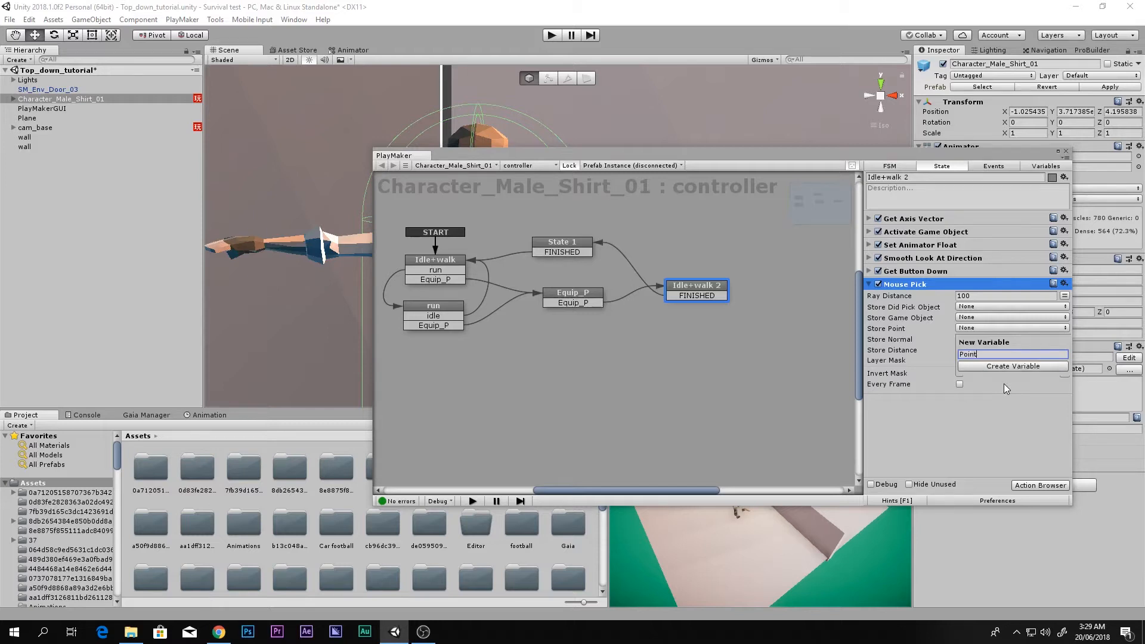
{"action": "key", "text": "Return"}
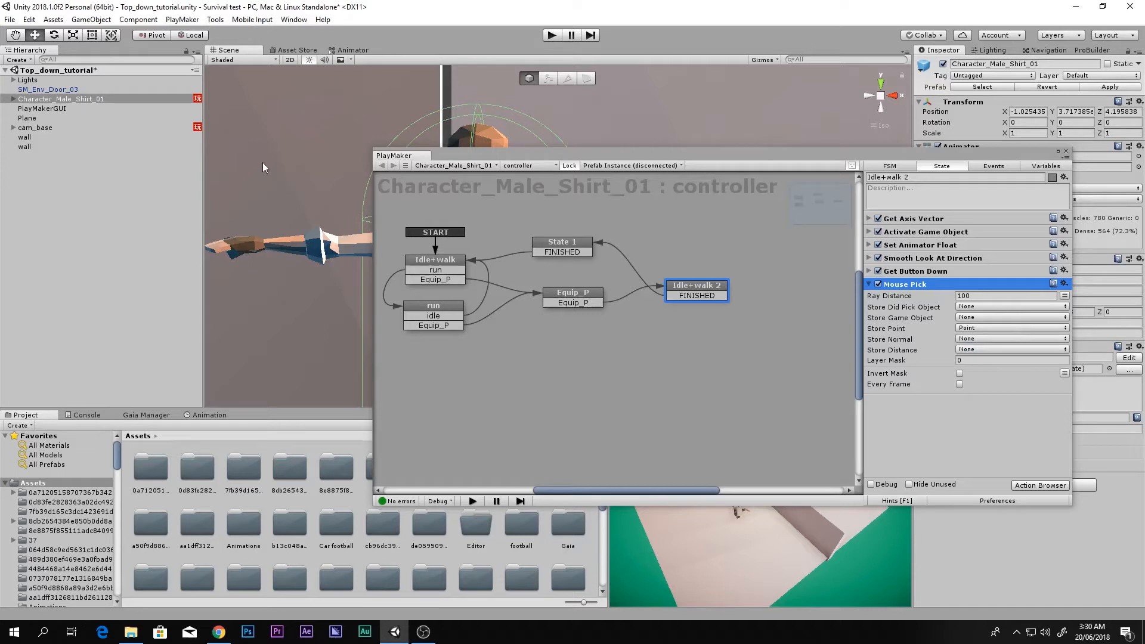
{"action": "left_click", "coordinate": [965, 337]}
{"action": "left_click", "coordinate": [943, 466]}
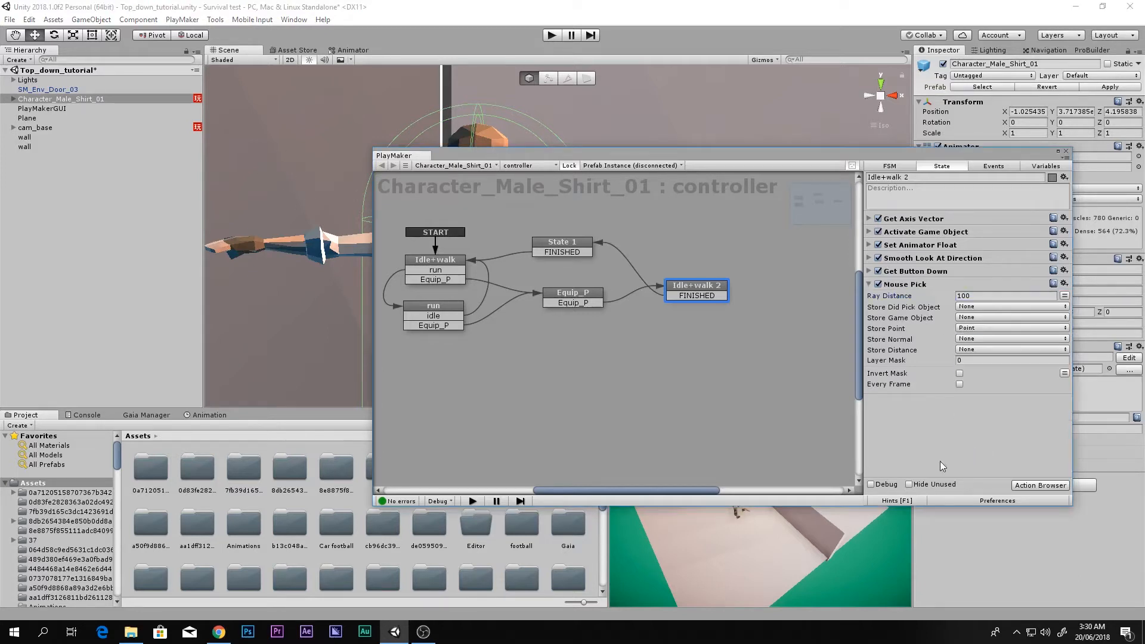
Step: Add a second Smooth Look At Direction action to the Idle+walk 2 state and set its target direction to Point
{"action": "left_click", "coordinate": [870, 285]}
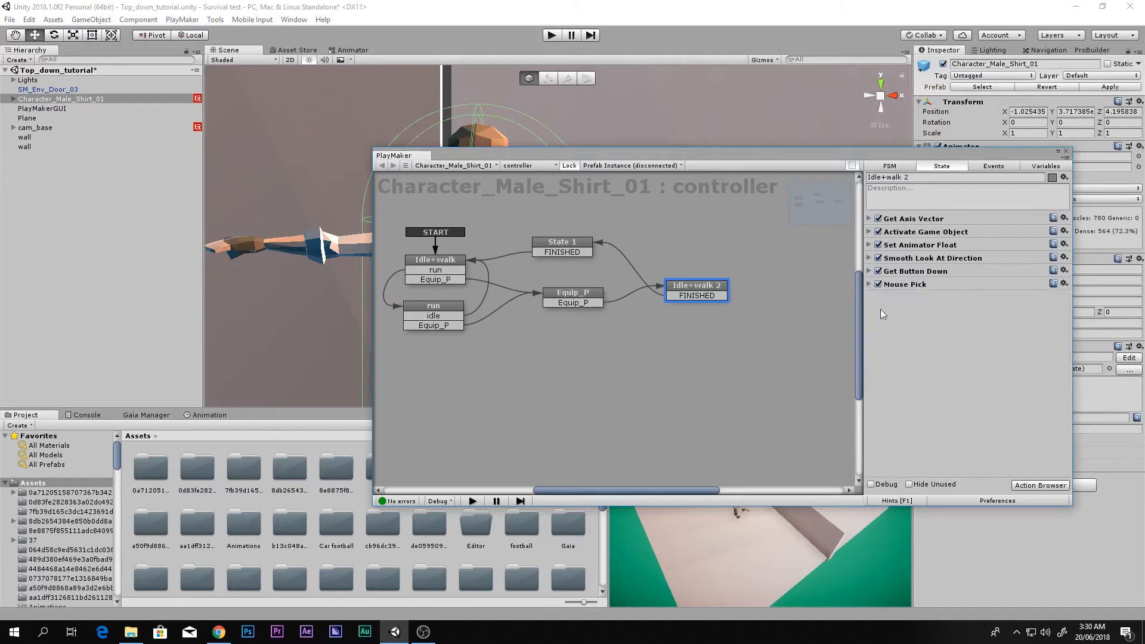
{"action": "double_click", "coordinate": [908, 352]}
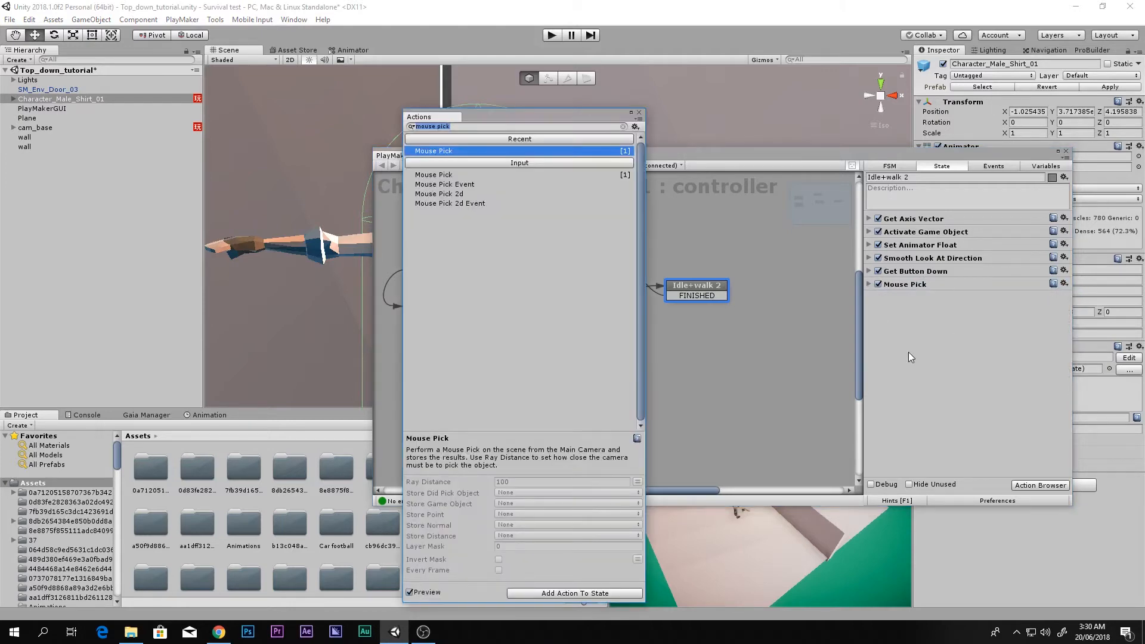
{"action": "type", "text": "smoth"}
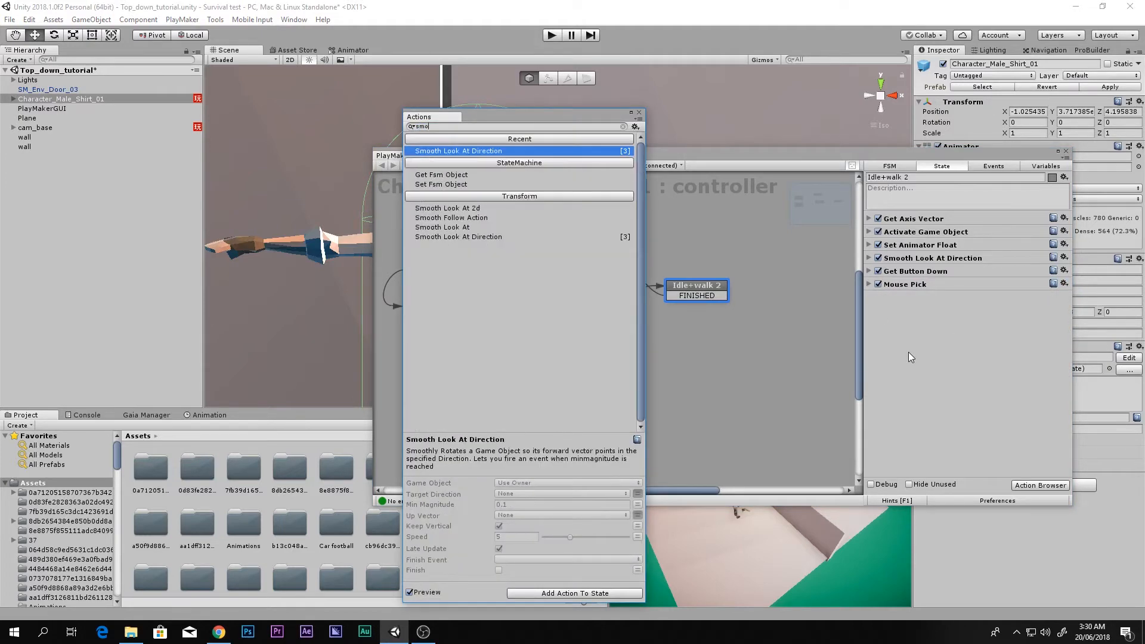
{"action": "key", "text": "BackSpace"}
{"action": "key", "text": "BackSpace"}
{"action": "key", "text": "Return"}
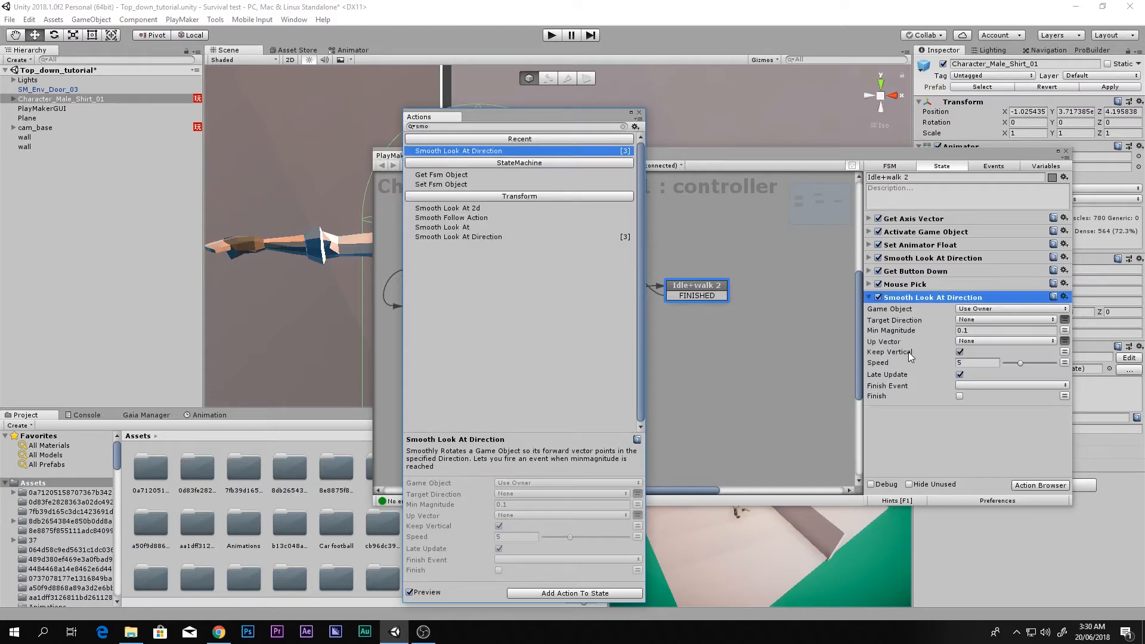
{"action": "left_click", "coordinate": [979, 319]}
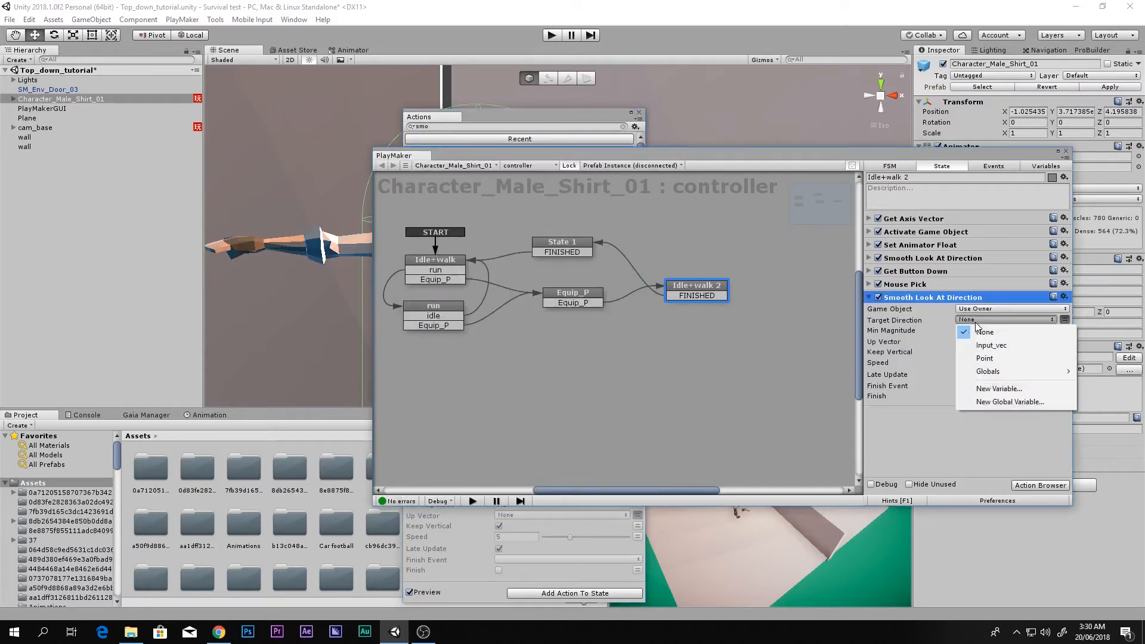
{"action": "left_click", "coordinate": [997, 360]}
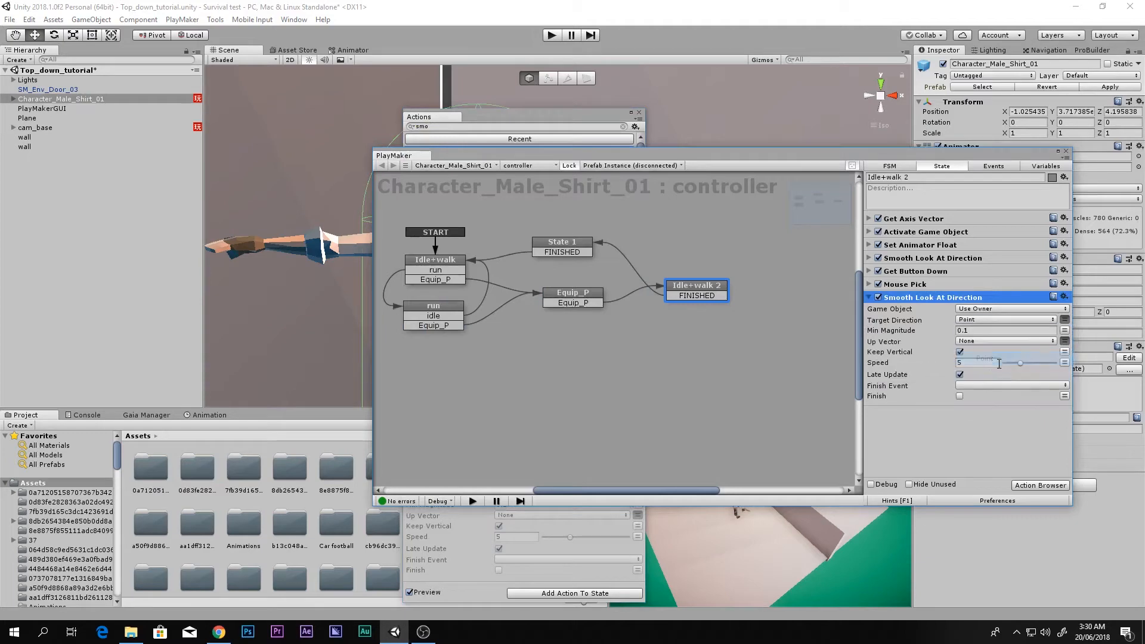
Step: Play-test the armed character's aiming in a maximized Game view and check the paused controller FSM before exiting play mode
{"action": "left_click", "coordinate": [1066, 151]}
{"action": "key", "text": "shift+space"}
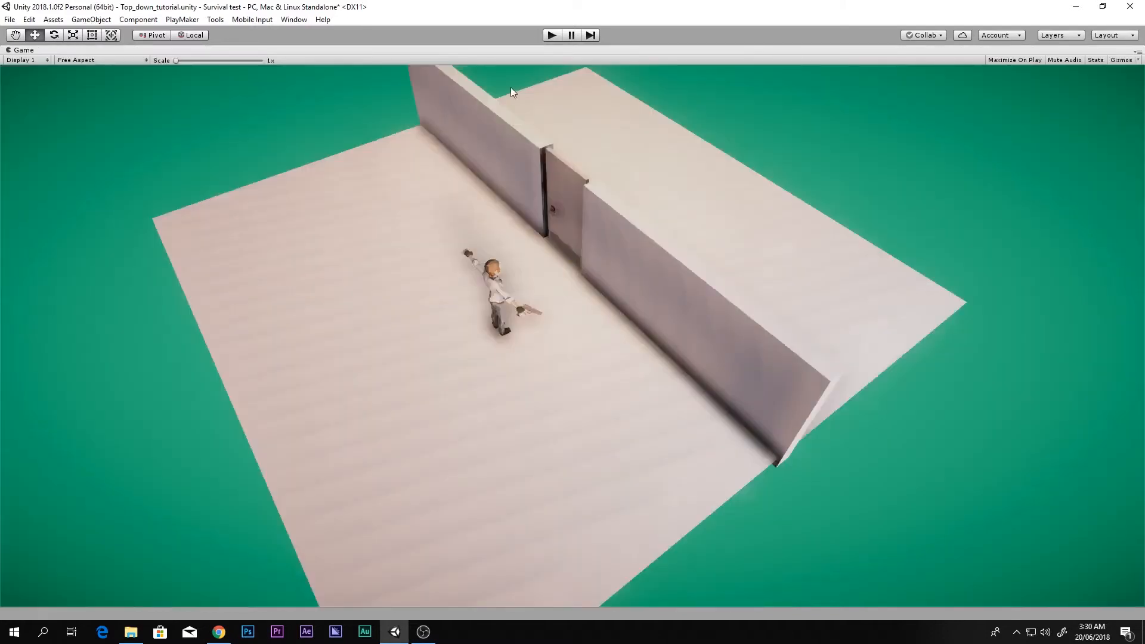
{"action": "left_click", "coordinate": [552, 35]}
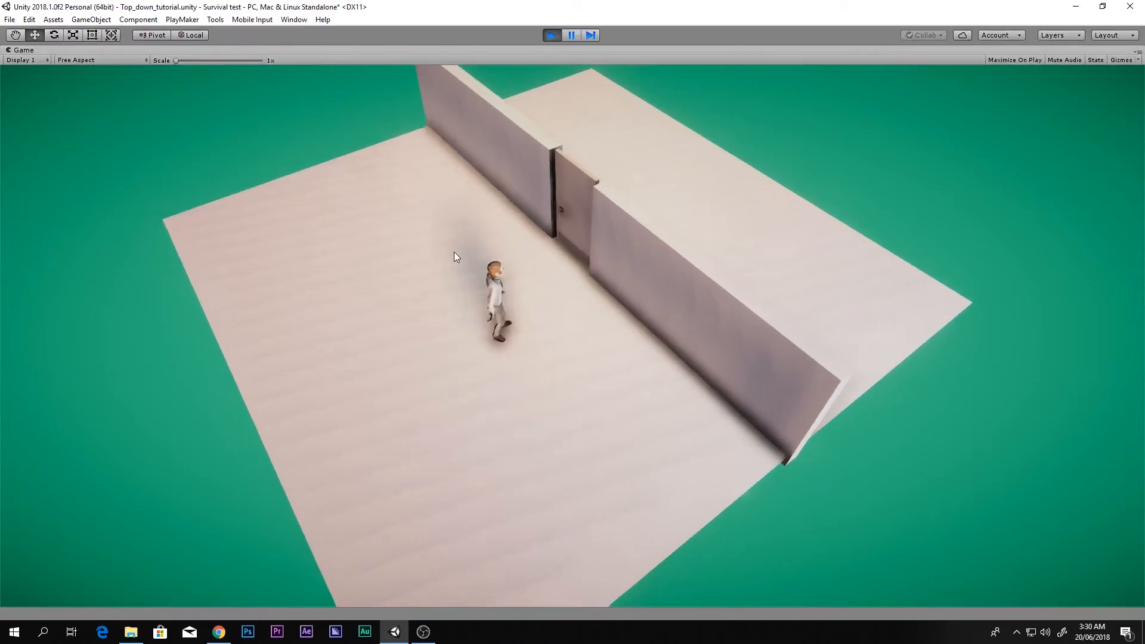
{"action": "right_click_drag", "start_coordinate": [455, 252], "coordinate": [584, 24]}
{"action": "left_click", "coordinate": [572, 35]}
{"action": "key", "text": "shift+space"}
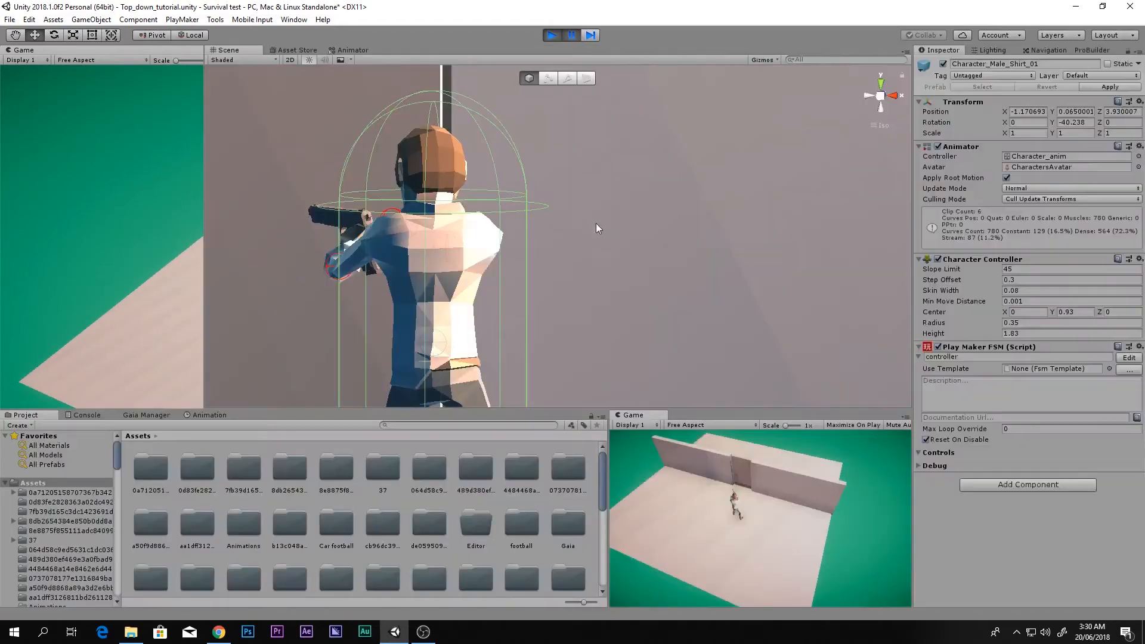
{"action": "left_click", "coordinate": [1130, 358]}
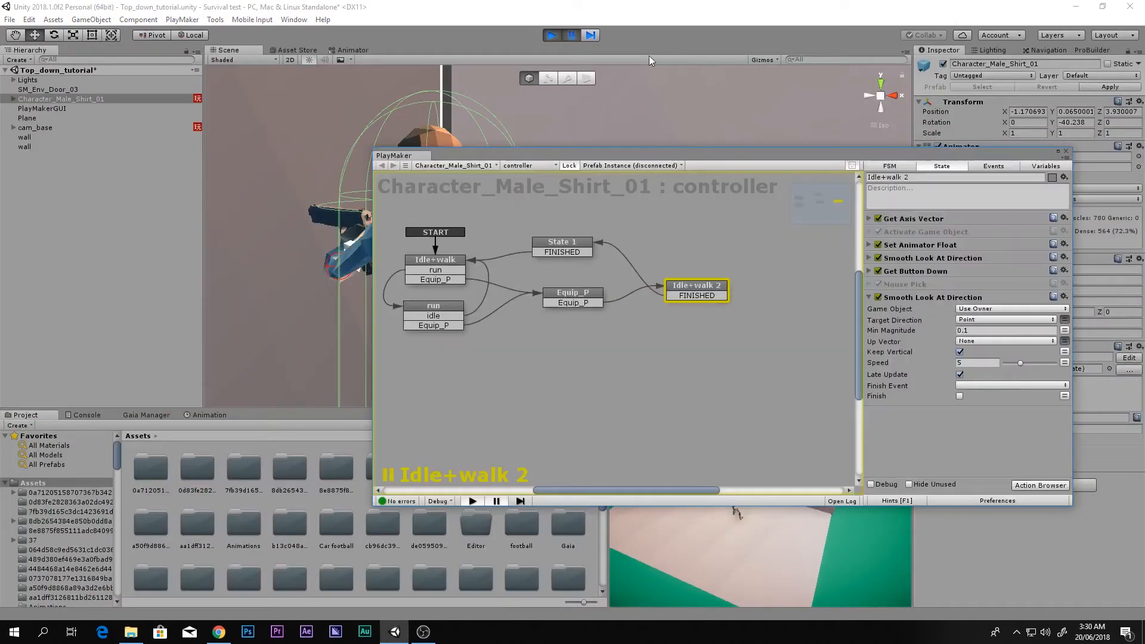
{"action": "left_click", "coordinate": [552, 35]}
Step: Make the Mouse Pick action in the Idle+walk 2 state run every frame
{"action": "left_click", "coordinate": [884, 285]}
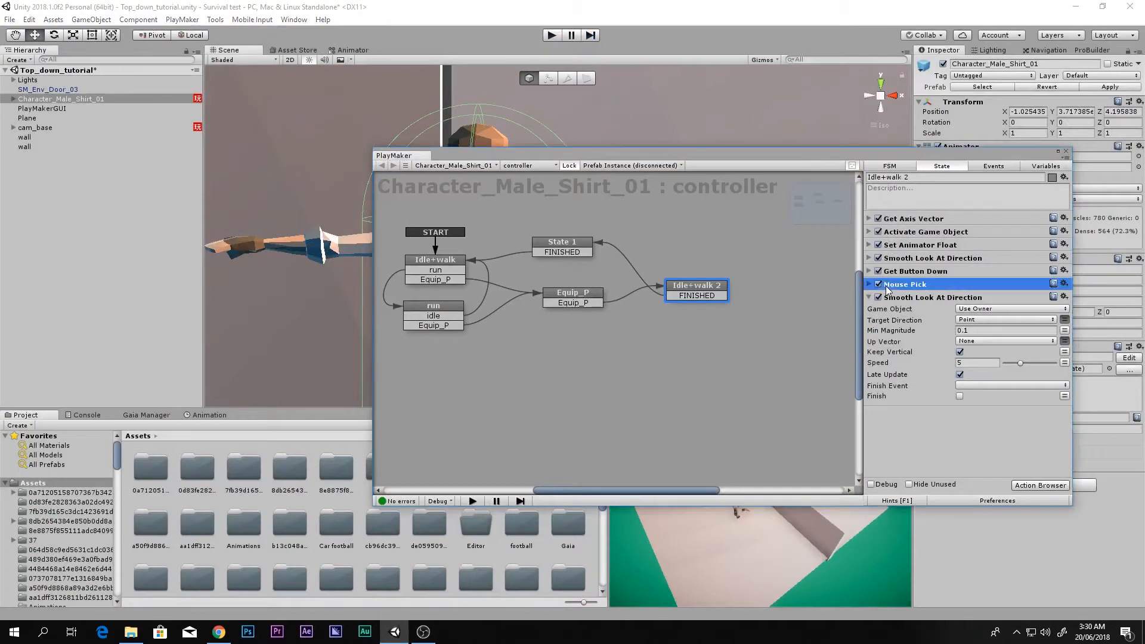
{"action": "left_click", "coordinate": [873, 284]}
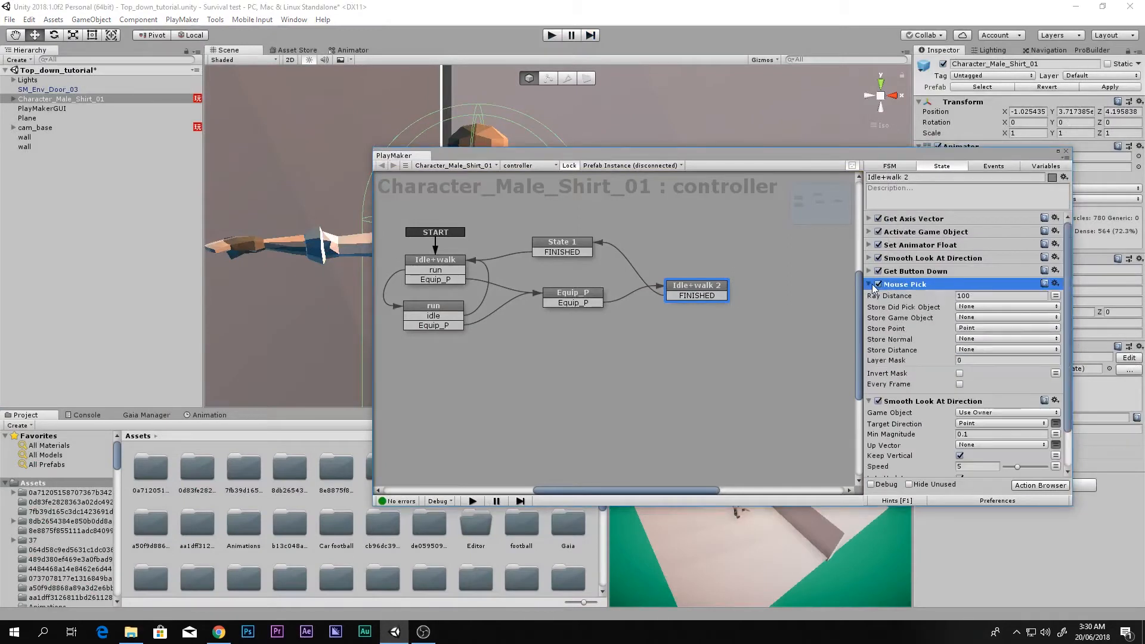
{"action": "left_click", "coordinate": [960, 384]}
Step: Move the FSM editor clear of the Game view and play-test how the character follows the mouse point
{"action": "scroll", "coordinate": [895, 302], "scroll_direction": "down", "scroll_amount": 2}
{"action": "left_click_drag", "start_coordinate": [942, 166], "coordinate": [472, 129]}
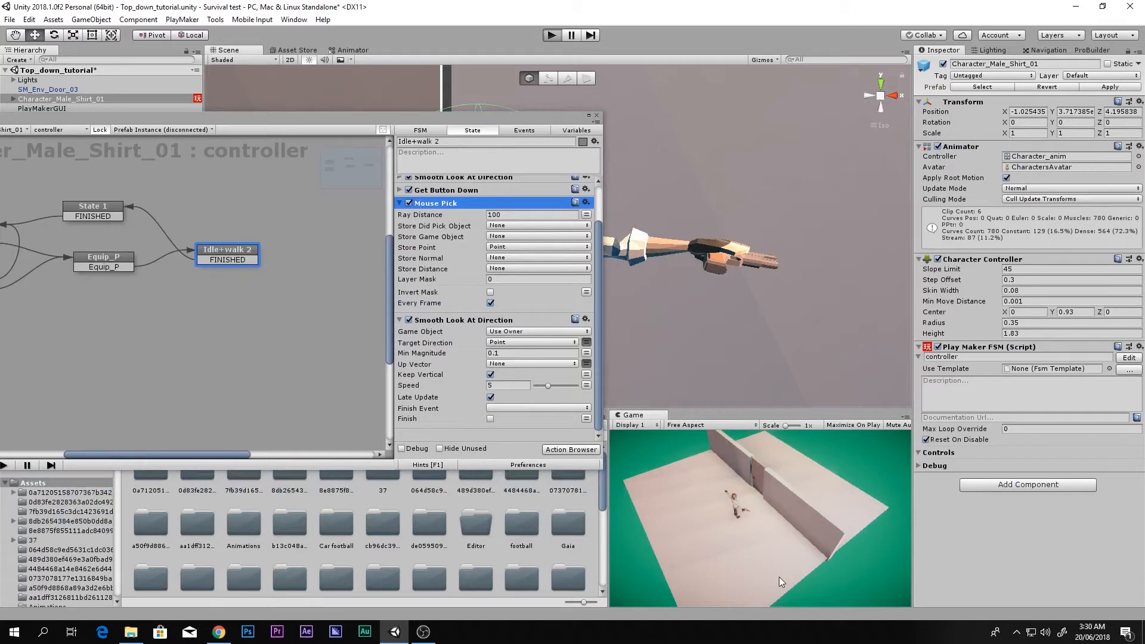
{"action": "key", "text": "ctrl+p"}
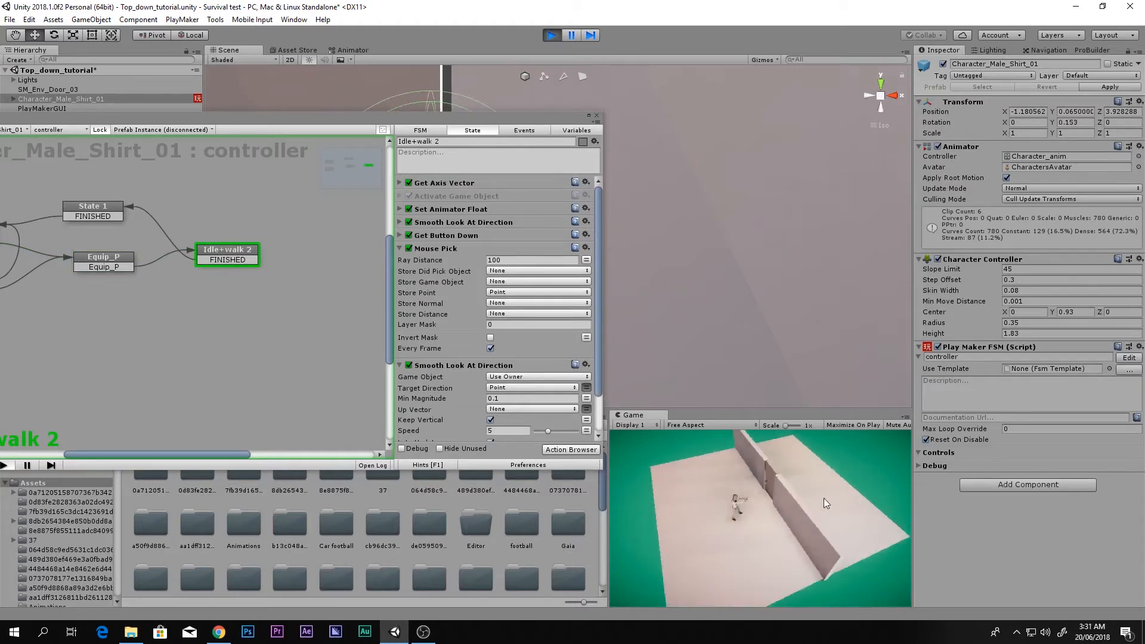
{"action": "left_click", "coordinate": [550, 38]}
Step: Delete the Smooth Look At Direction action below Mouse Pick from the Idle+walk 2 state
{"action": "scroll", "coordinate": [518, 323], "scroll_direction": "down", "scroll_amount": 3}
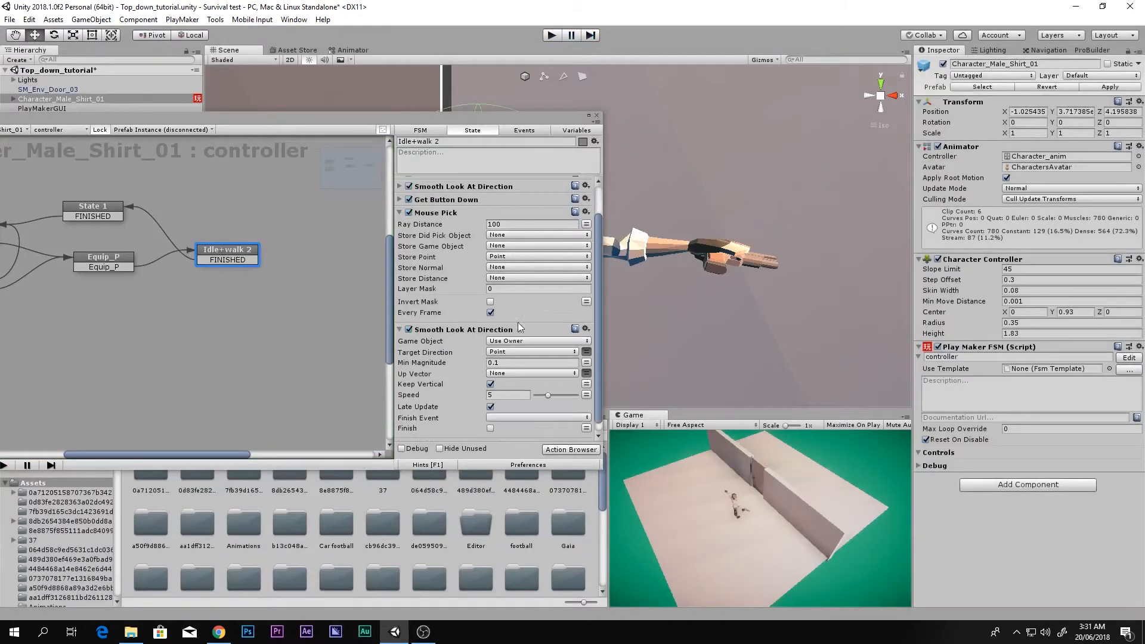
{"action": "left_click", "coordinate": [498, 325]}
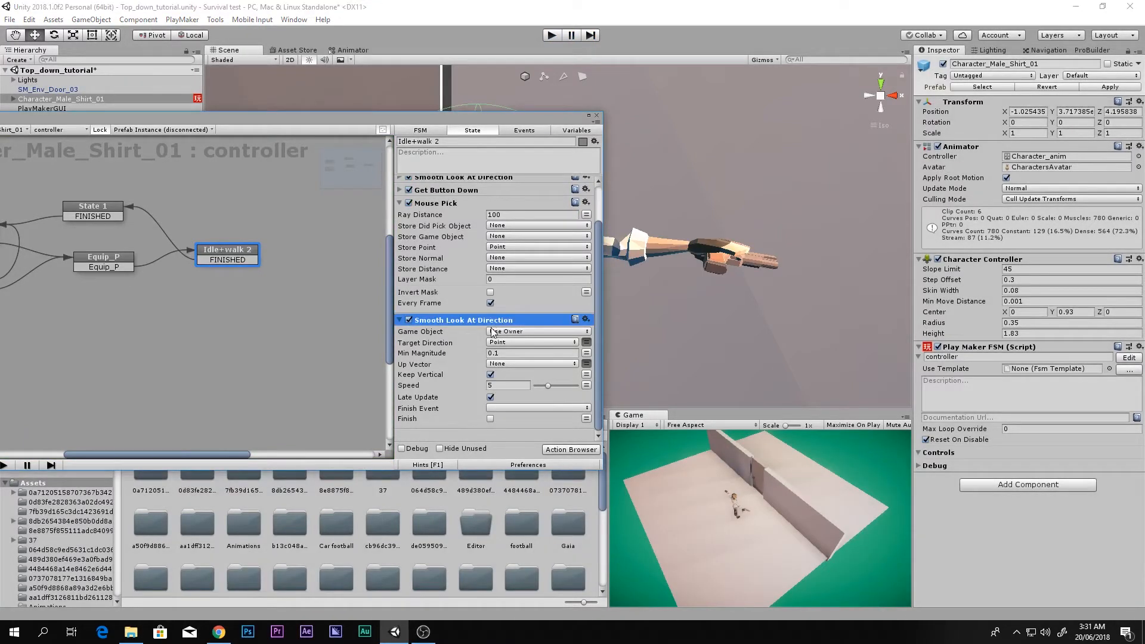
{"action": "key", "text": "Delete"}
Step: Add a Look At action to the Idle+walk 2 state and close the action browser
{"action": "double_click", "coordinate": [455, 388]}
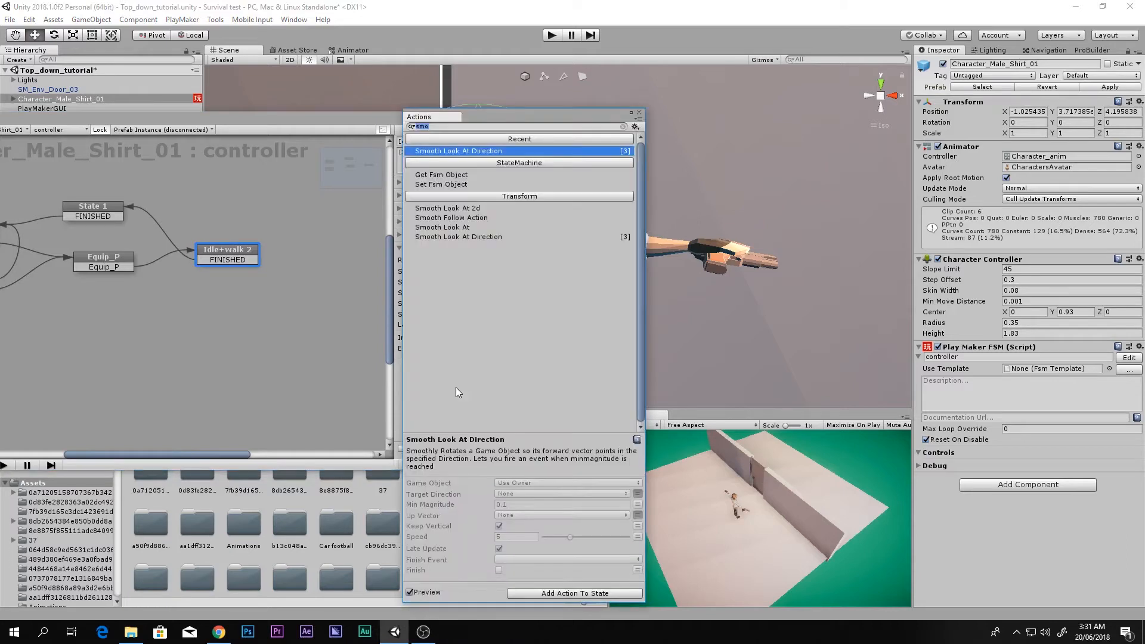
{"action": "type", "text": "look ar"}
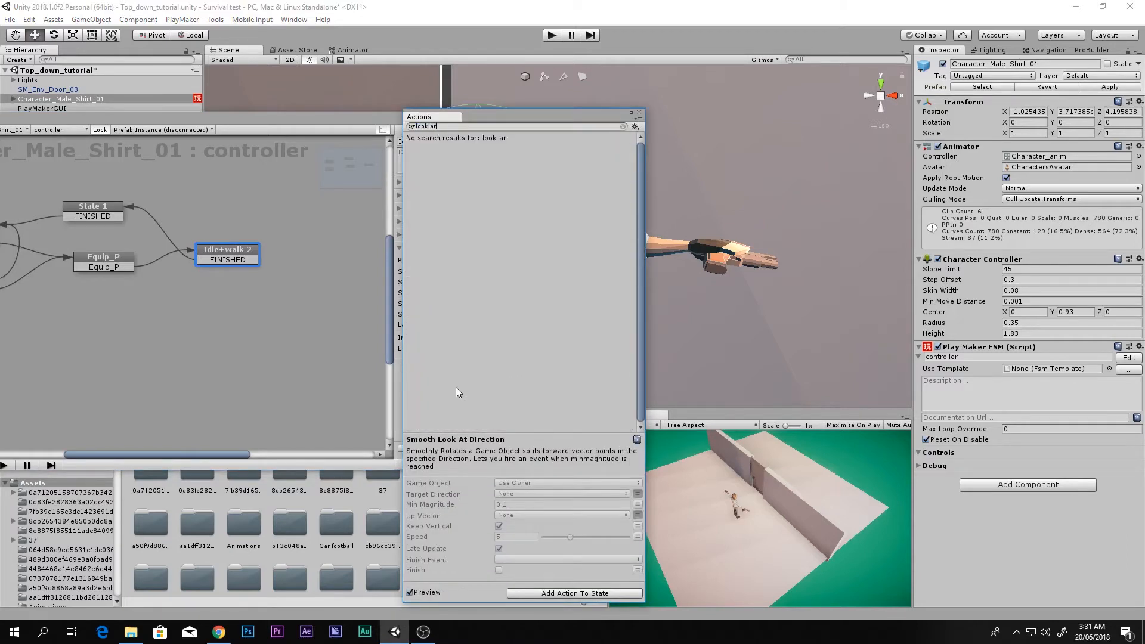
{"action": "key", "text": "BackSpace"}
{"action": "key", "text": "Down"}
{"action": "key", "text": "Down"}
{"action": "key", "text": "Down"}
{"action": "key", "text": "Down"}
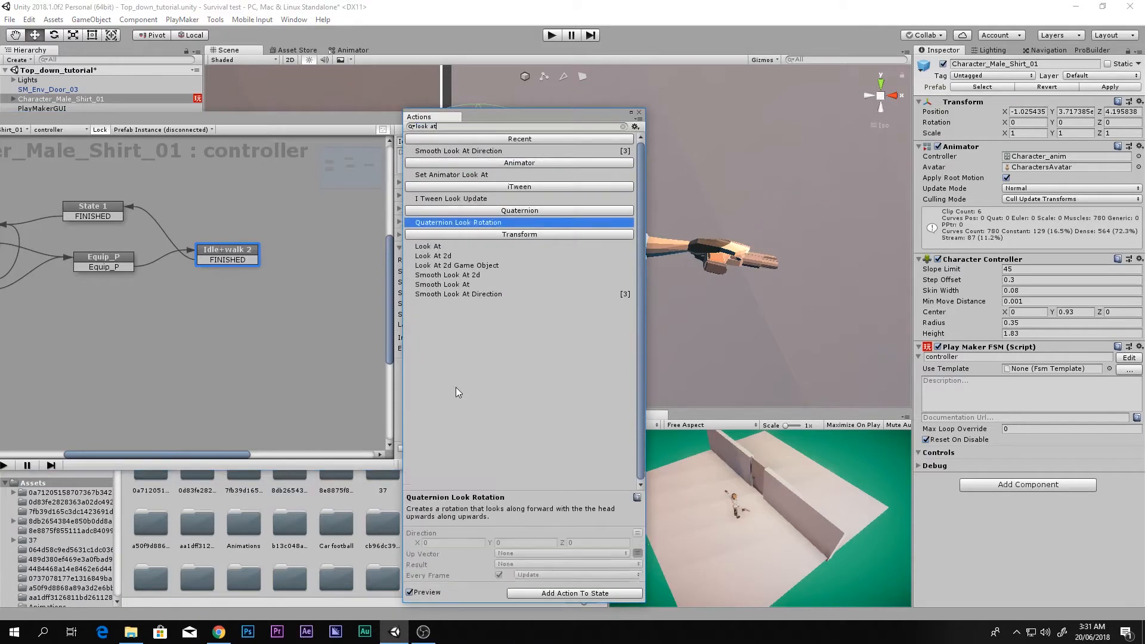
{"action": "key", "text": "Return"}
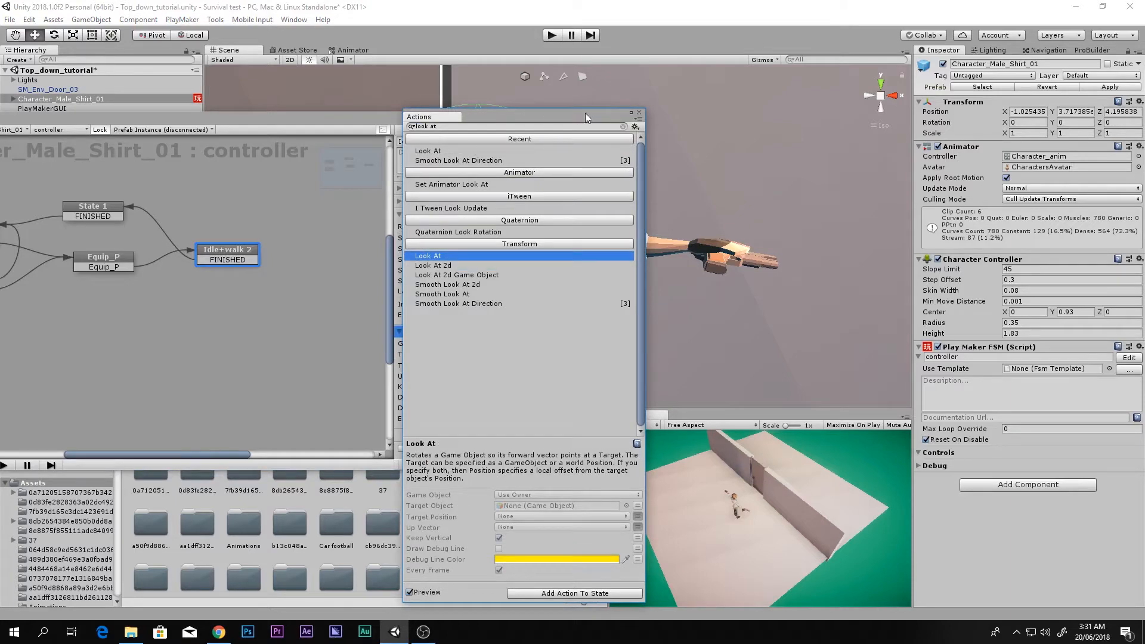
{"action": "left_click", "coordinate": [640, 113]}
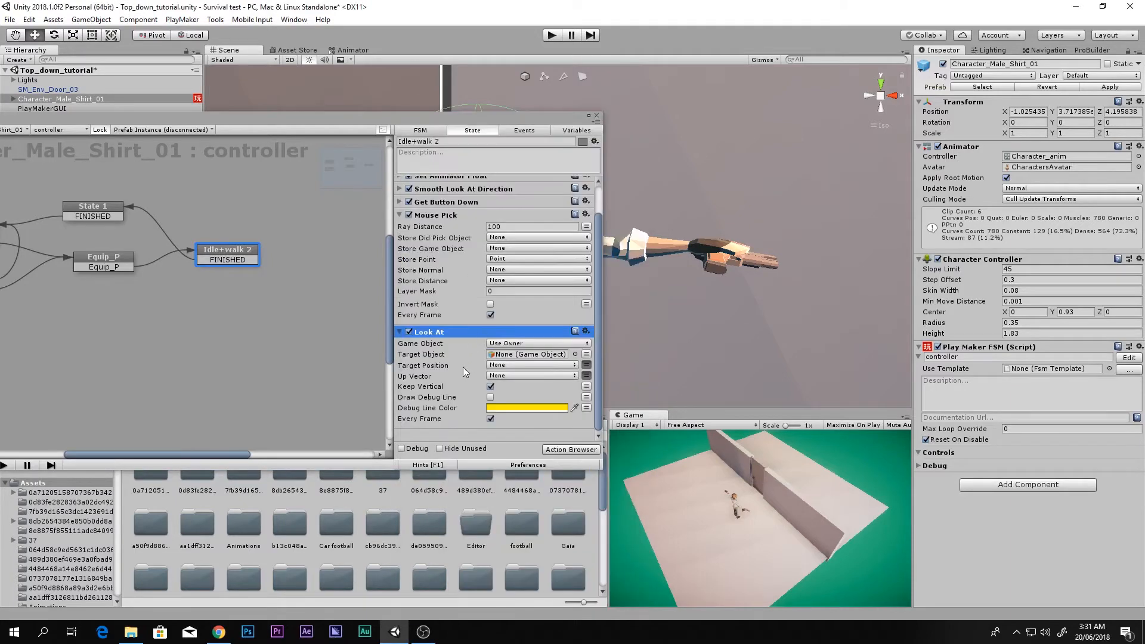
Step: Set the Look At action's target position to the Point variable and play-test the character's aiming
{"action": "left_click", "coordinate": [528, 365]}
{"action": "left_click", "coordinate": [506, 391]}
{"action": "left_click", "coordinate": [528, 365]}
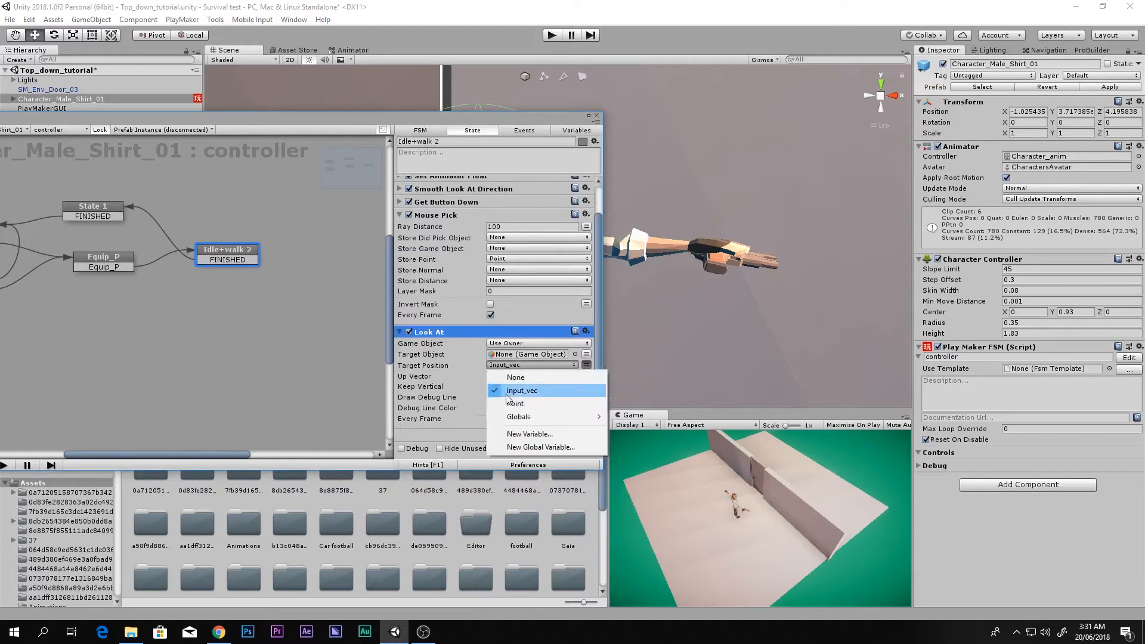
{"action": "left_click", "coordinate": [516, 399]}
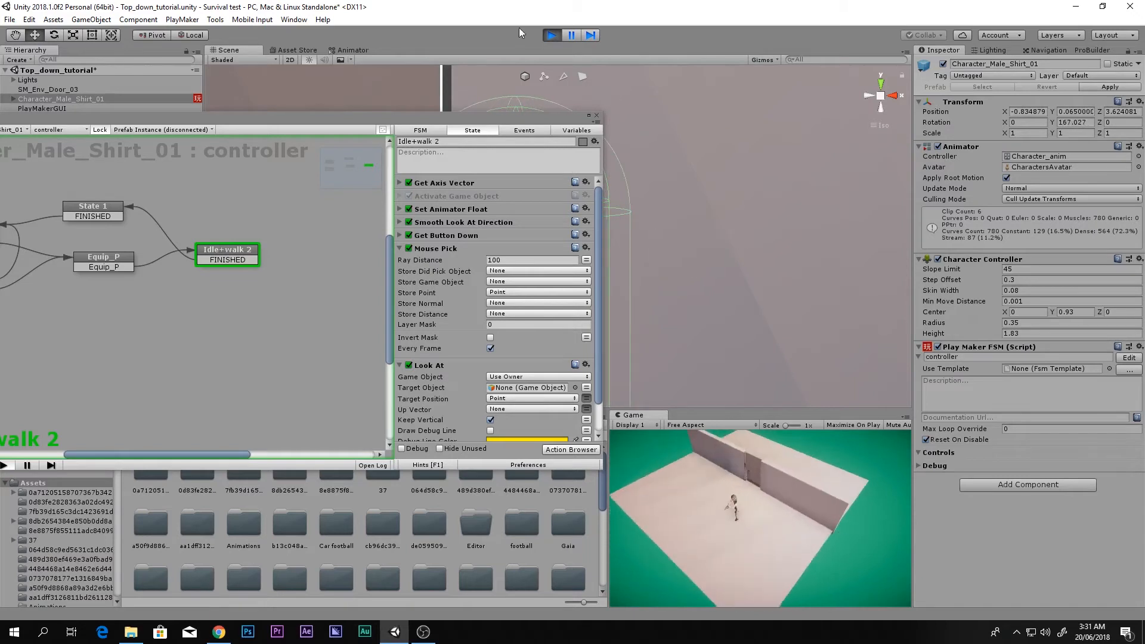
{"action": "left_click", "coordinate": [551, 34]}
Step: Collapse the Mouse Pick and Look At actions and add a Set Property action to the Idle+walk 2 state
{"action": "scroll", "coordinate": [531, 377], "scroll_direction": "down", "scroll_amount": 2}
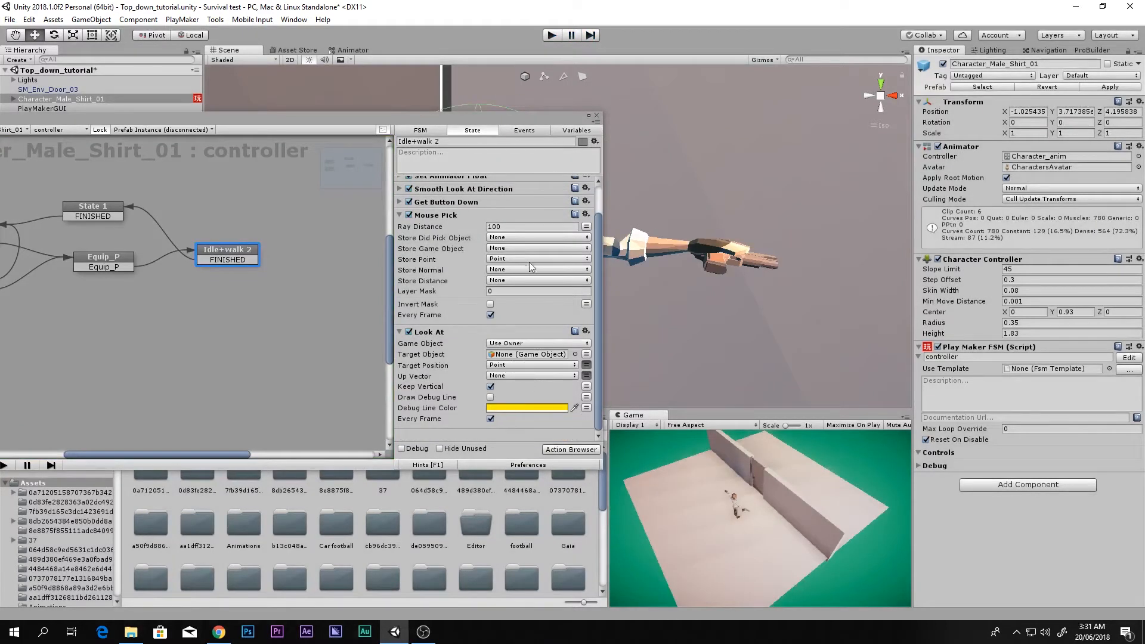
{"action": "left_click", "coordinate": [400, 216]}
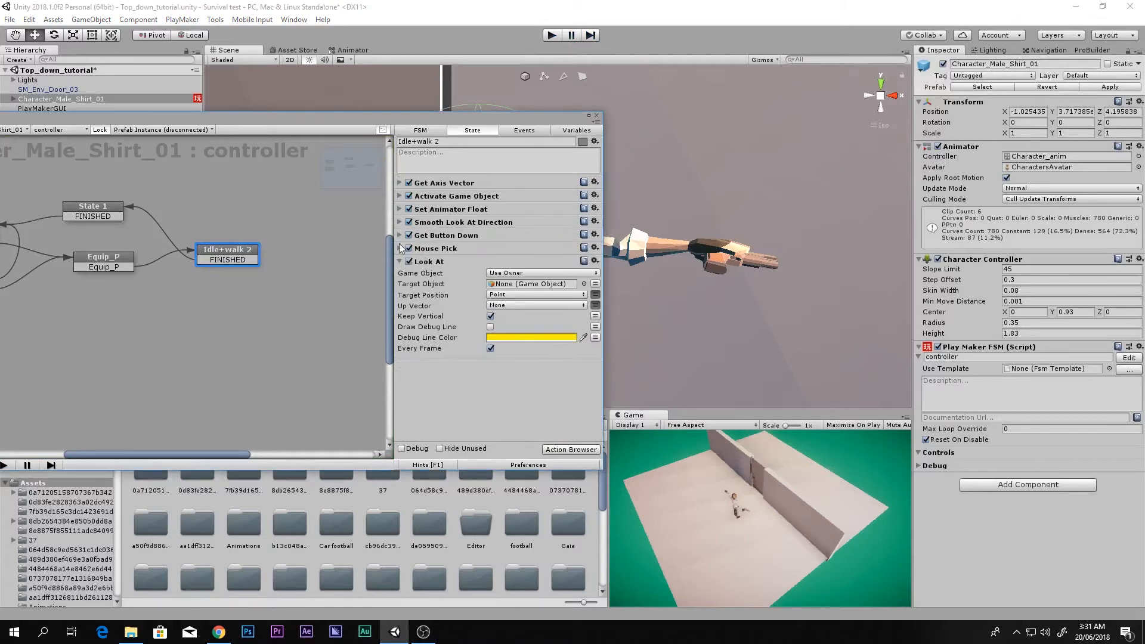
{"action": "left_click", "coordinate": [398, 262]}
{"action": "key", "text": "grave"}
{"action": "type", "text": "set"}
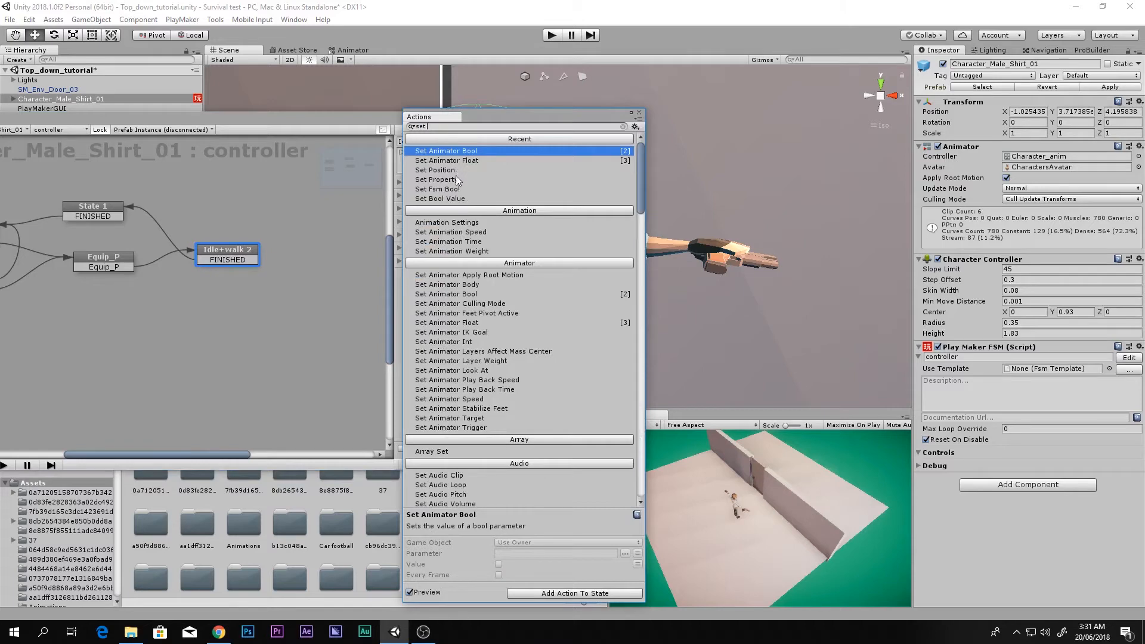
{"action": "double_click", "coordinate": [458, 179]}
{"action": "left_click", "coordinate": [640, 115]}
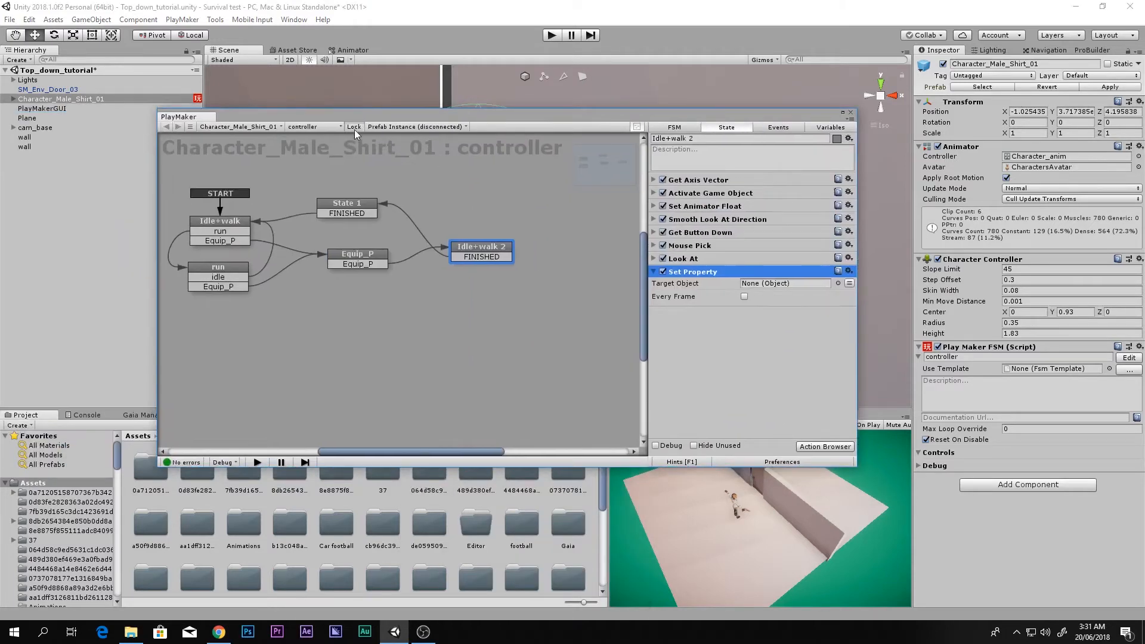
Step: Assign cam_base's PlayMaker FSM component as the Set Property action's target object and look through its available properties
{"action": "left_click", "coordinate": [668, 128]}
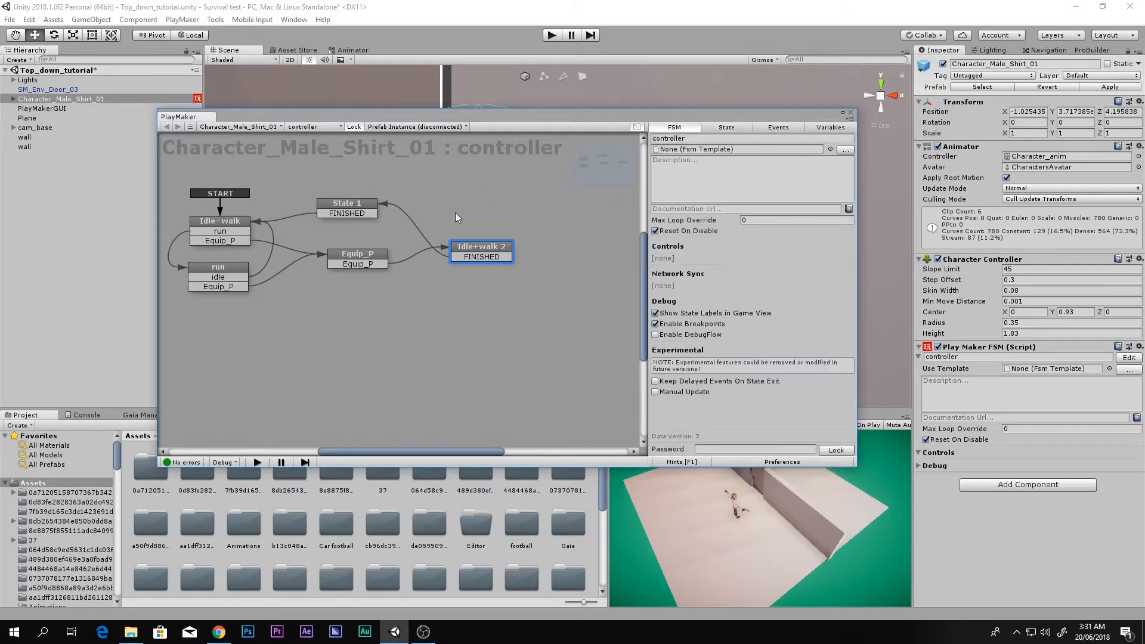
{"action": "left_click", "coordinate": [729, 128]}
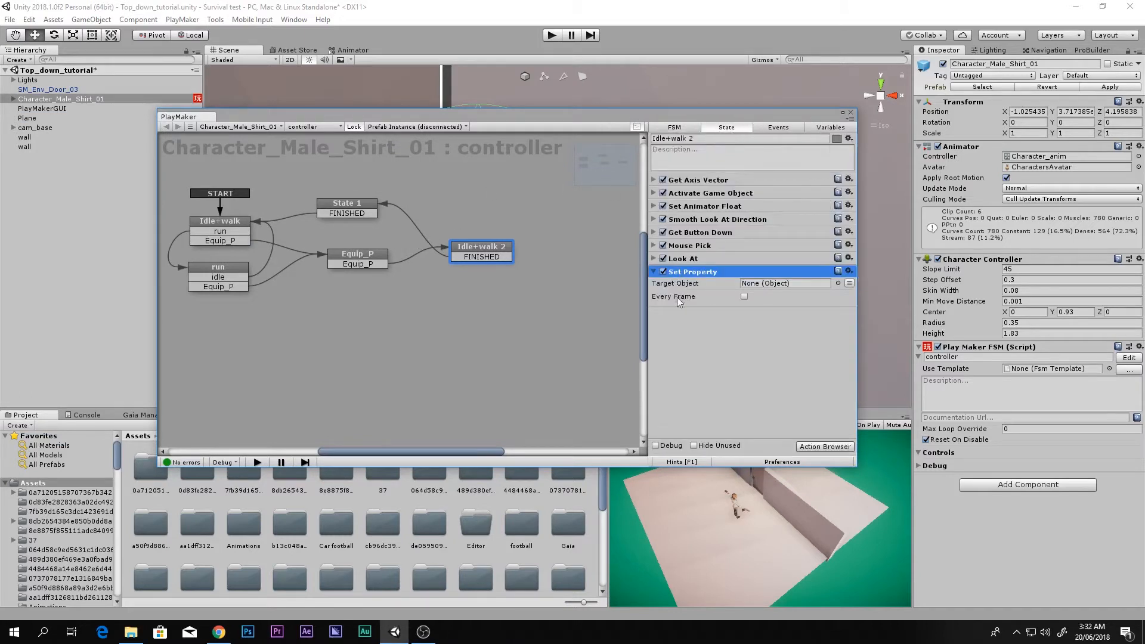
{"action": "left_click", "coordinate": [19, 129]}
{"action": "left_click_drag", "start_coordinate": [1001, 133], "coordinate": [772, 284]}
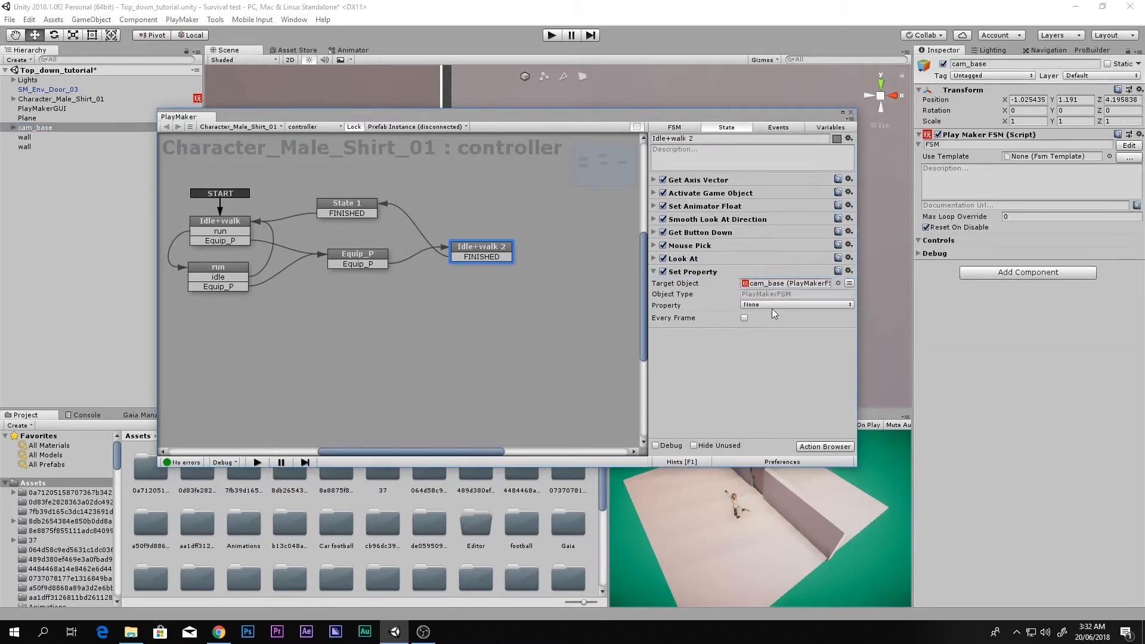
{"action": "left_click", "coordinate": [772, 305]}
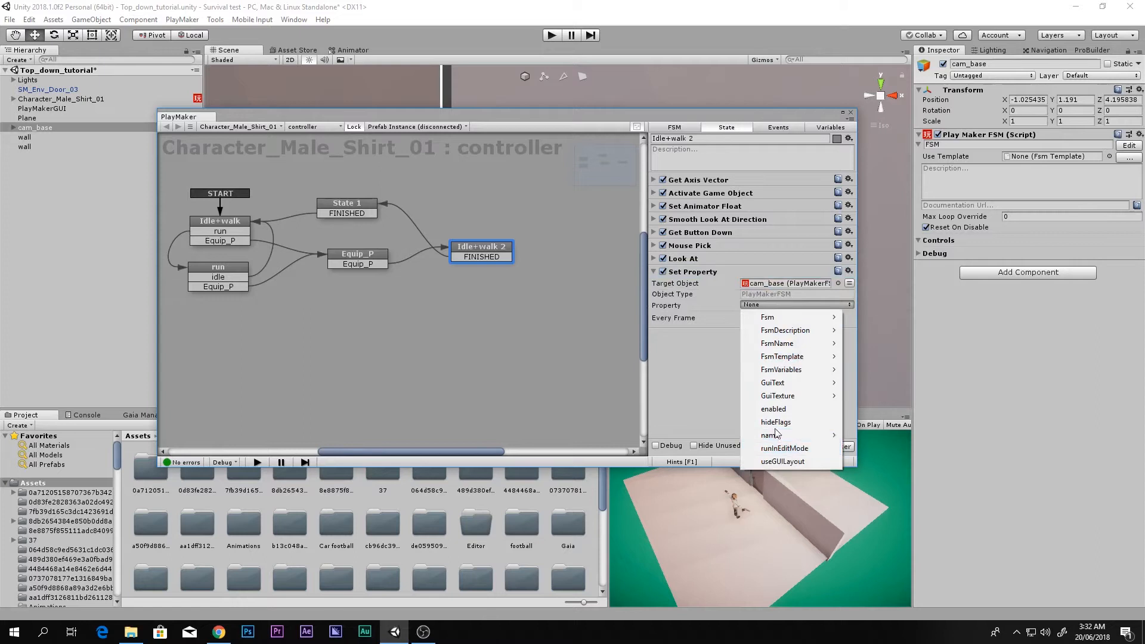
{"action": "left_click", "coordinate": [970, 230]}
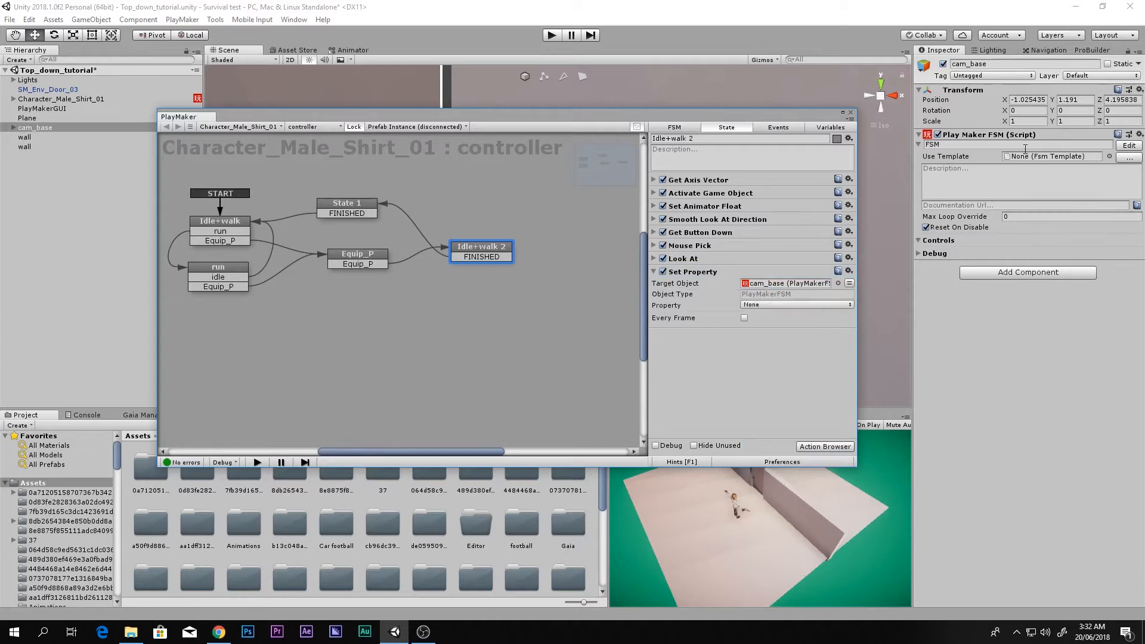
Step: Open the cam_base FSM and delete the Mouse Look action from State 1
{"action": "left_click", "coordinate": [1127, 145]}
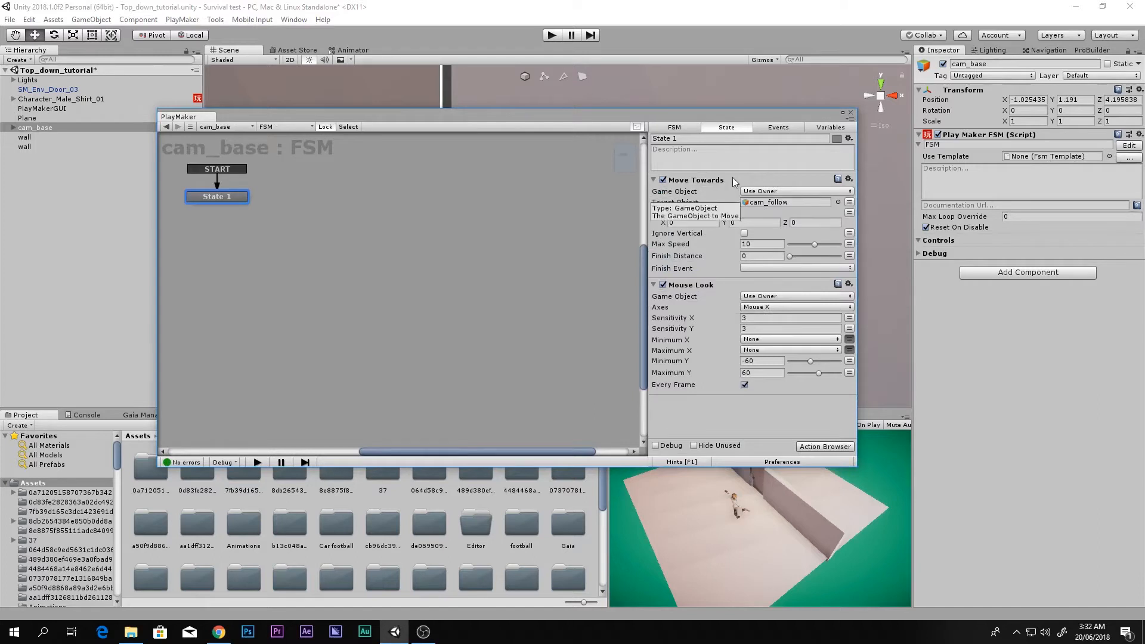
{"action": "left_click", "coordinate": [699, 284]}
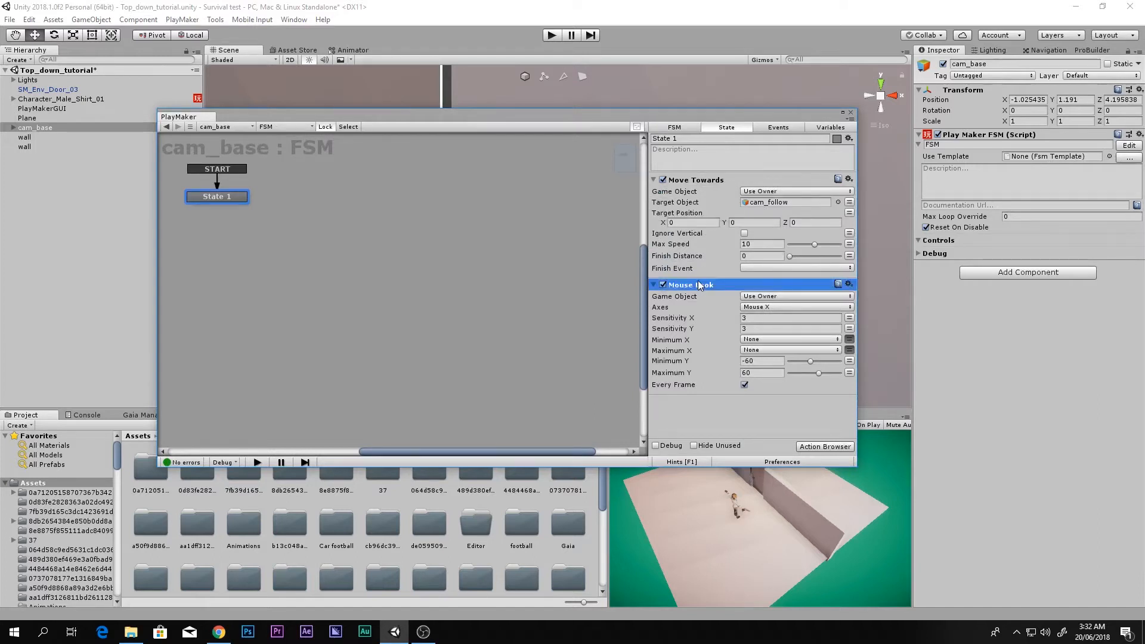
{"action": "key", "text": "Delete"}
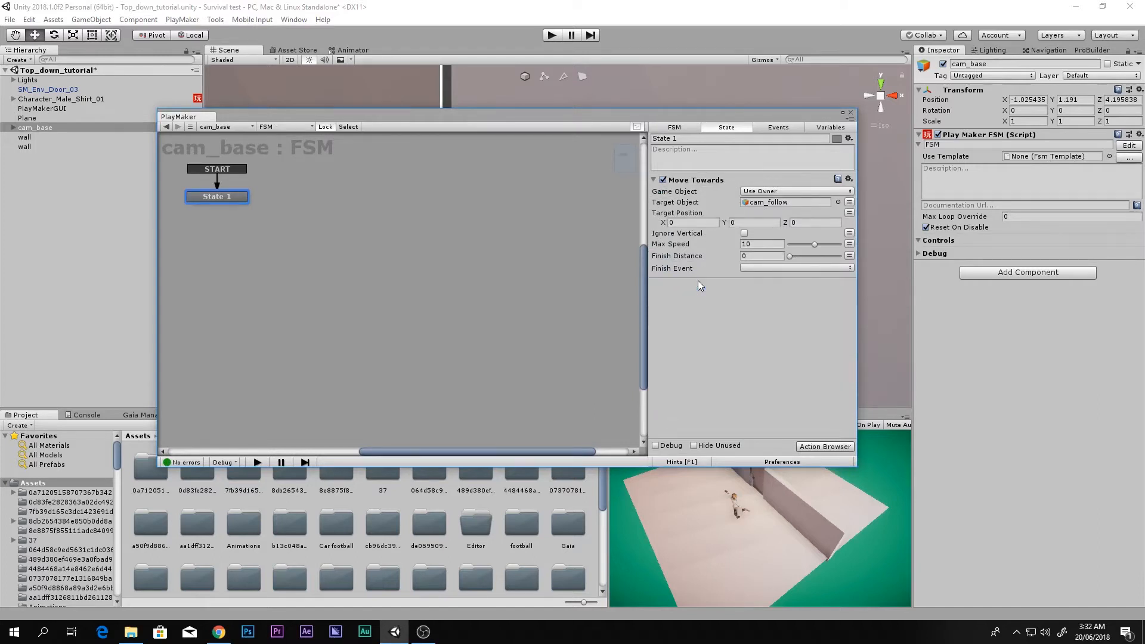
Step: Duplicate cam_base's PlayMaker FSM component by copying it and pasting it as a new component
{"action": "left_click", "coordinate": [851, 113]}
{"action": "left_click", "coordinate": [1000, 274]}
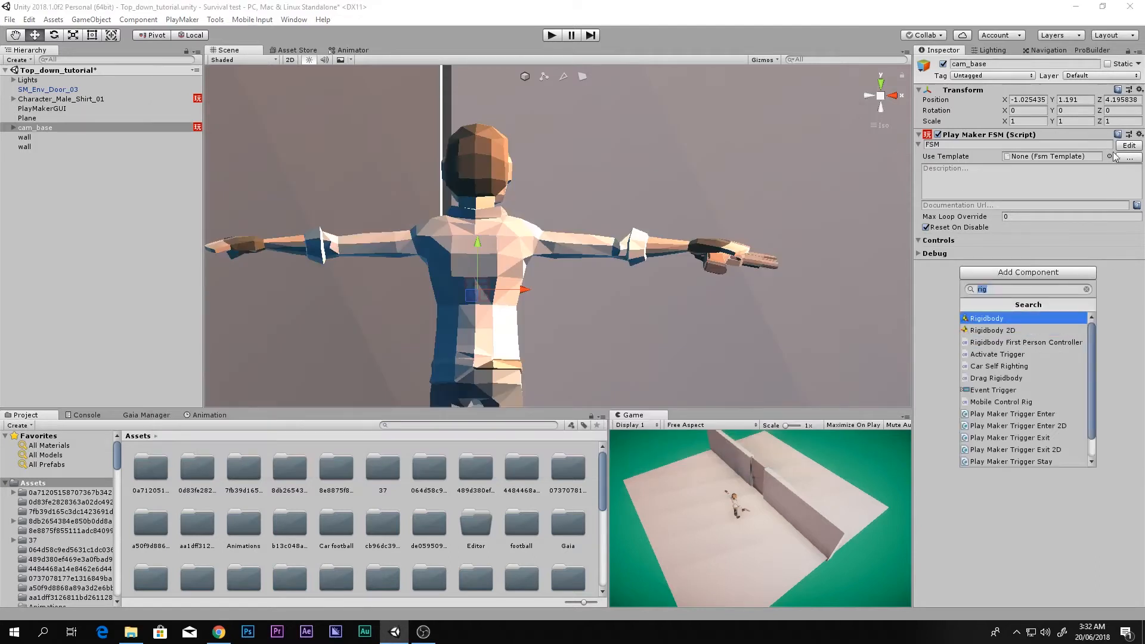
{"action": "left_click", "coordinate": [1139, 135]}
{"action": "left_click", "coordinate": [1094, 227]}
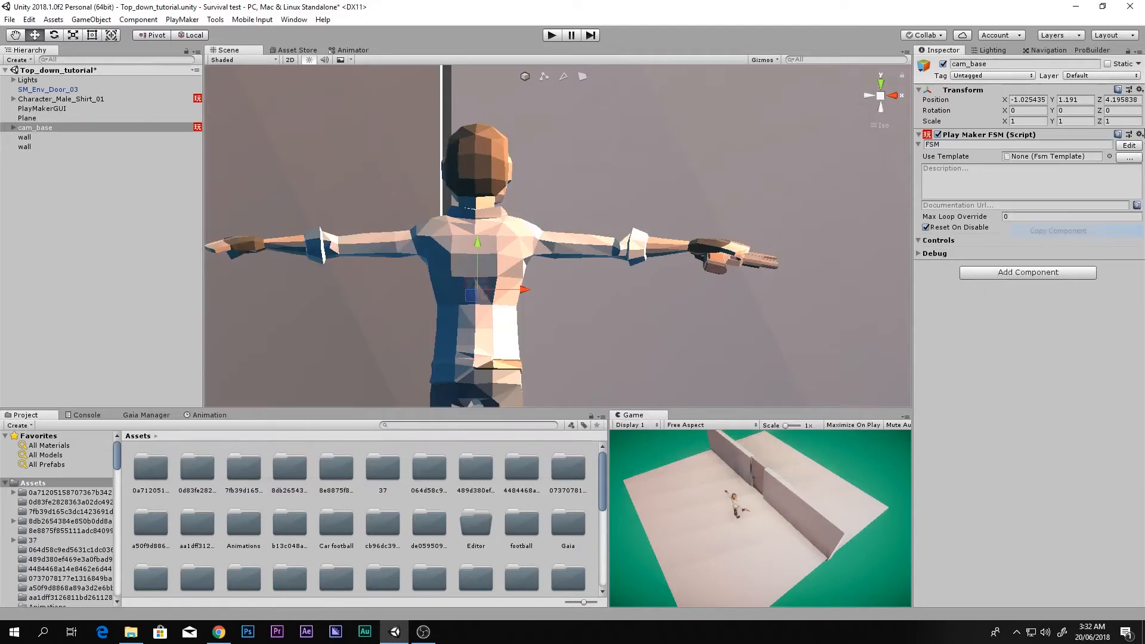
{"action": "left_click", "coordinate": [1140, 135]}
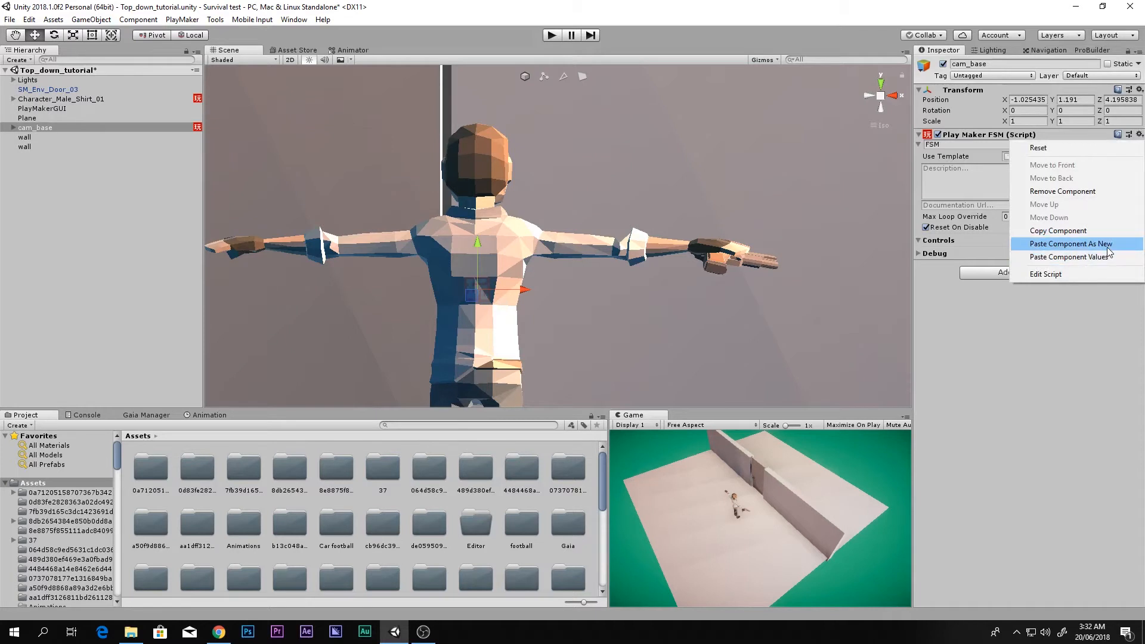
{"action": "left_click", "coordinate": [1105, 249]}
Step: Replace the Move Towards action with the Mouse Look action in State 1 of cam_base's second FSM
{"action": "left_click", "coordinate": [1129, 278]}
{"action": "left_click", "coordinate": [704, 185]}
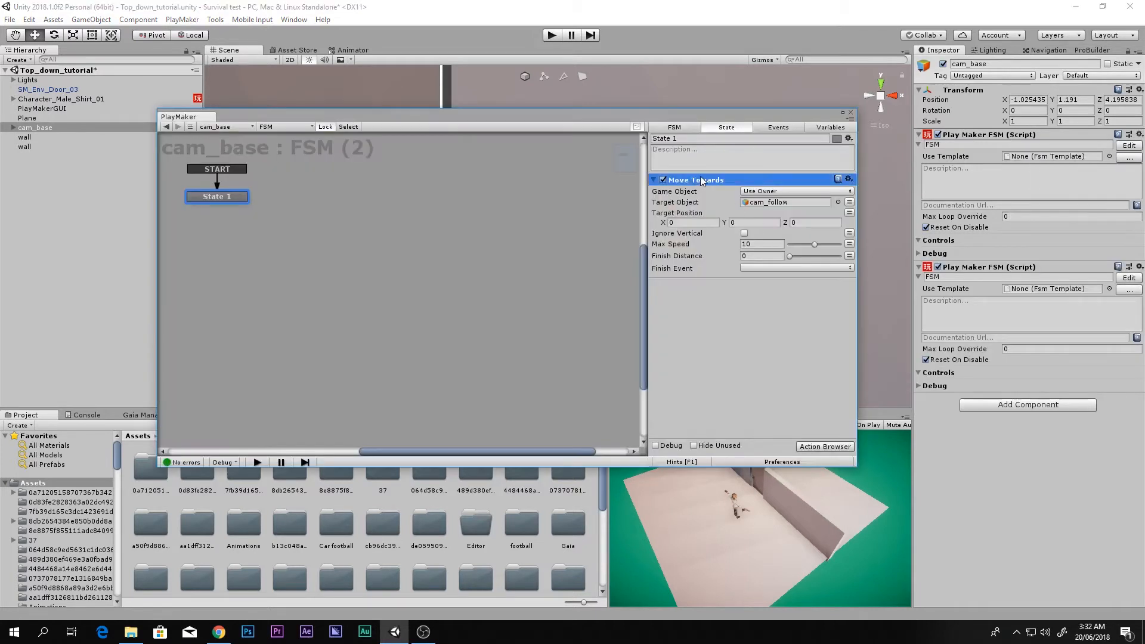
{"action": "key", "text": "Delete"}
{"action": "key", "text": "ctrl+z"}
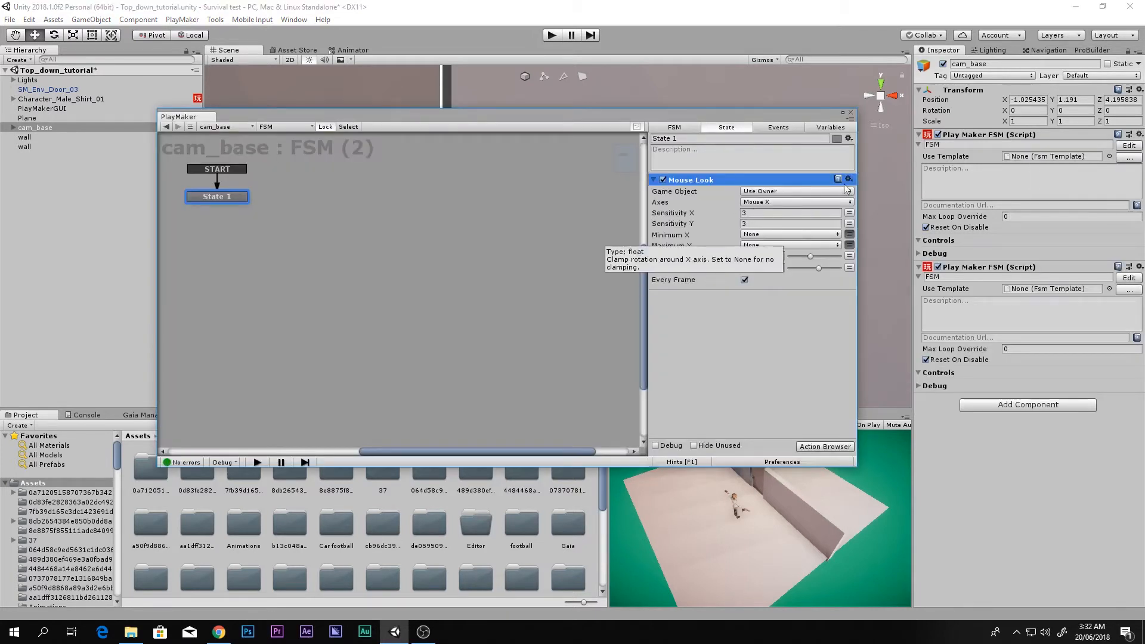
{"action": "left_click", "coordinate": [850, 112]}
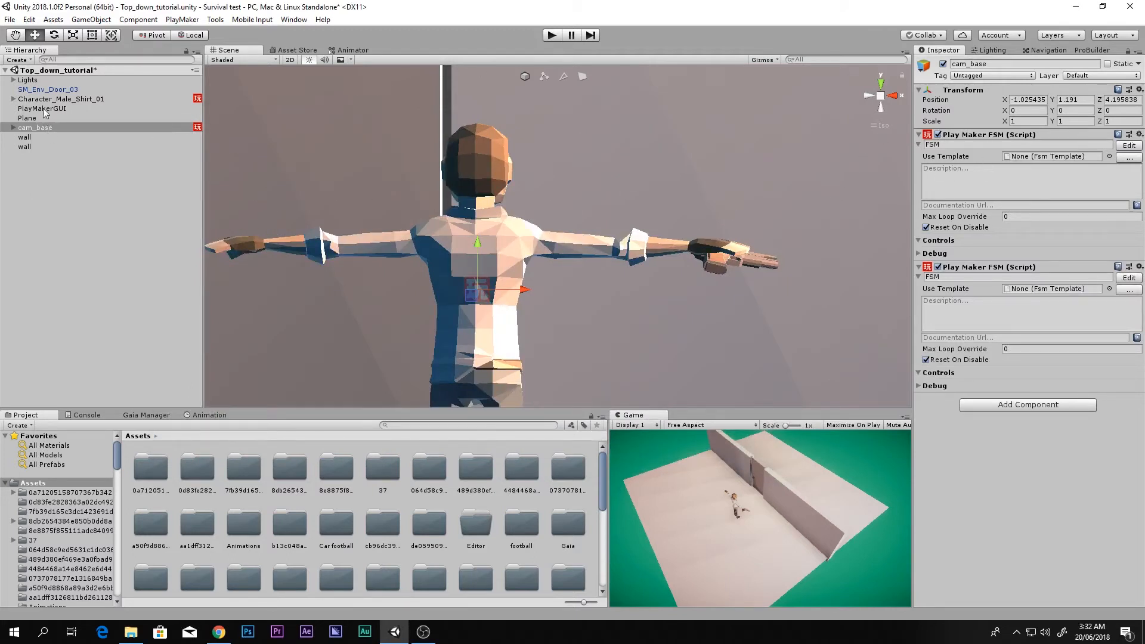
Step: Check the Set Property action in the controller's Idle+walk 2 state and the Mouse Look settings in cam_base's second FSM
{"action": "left_click", "coordinate": [96, 99]}
{"action": "left_click", "coordinate": [1130, 358]}
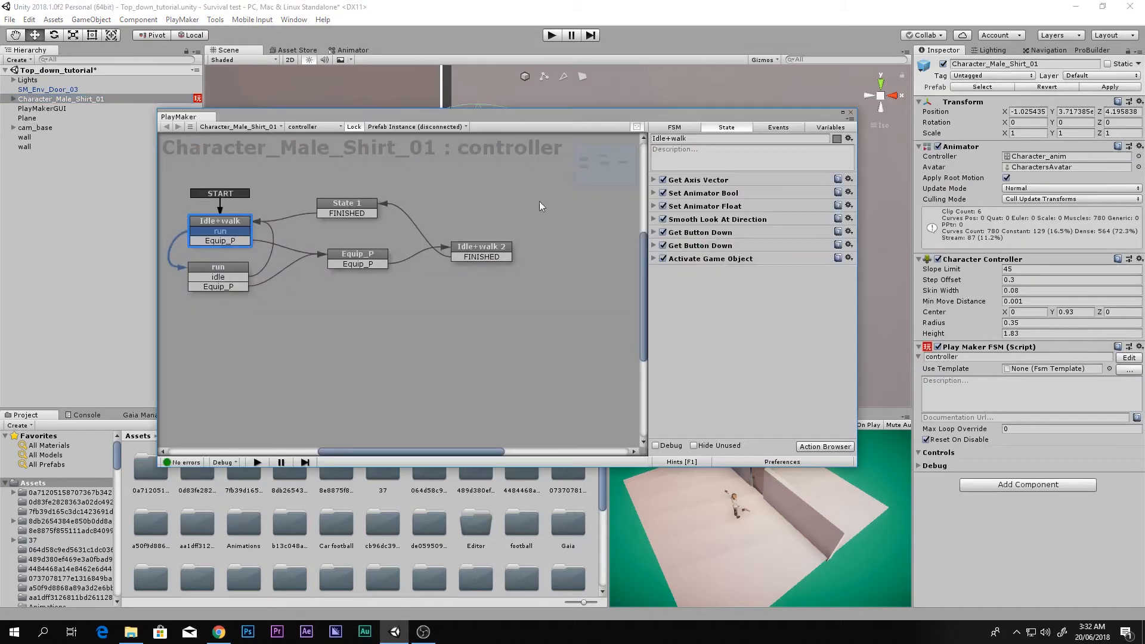
{"action": "left_click", "coordinate": [37, 128]}
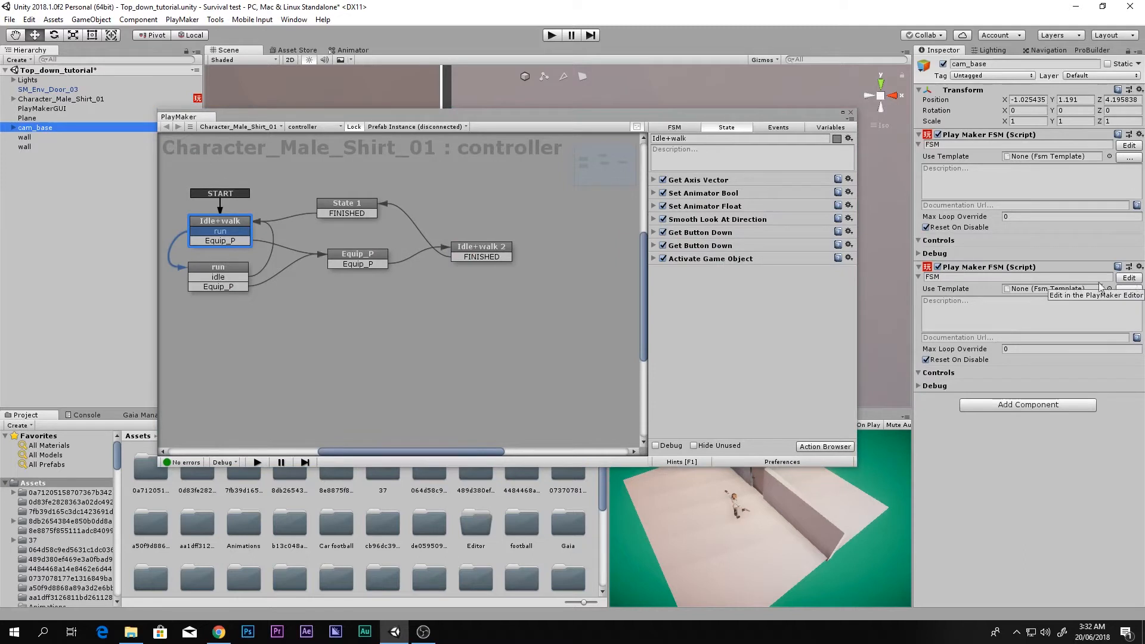
{"action": "left_click", "coordinate": [483, 249]}
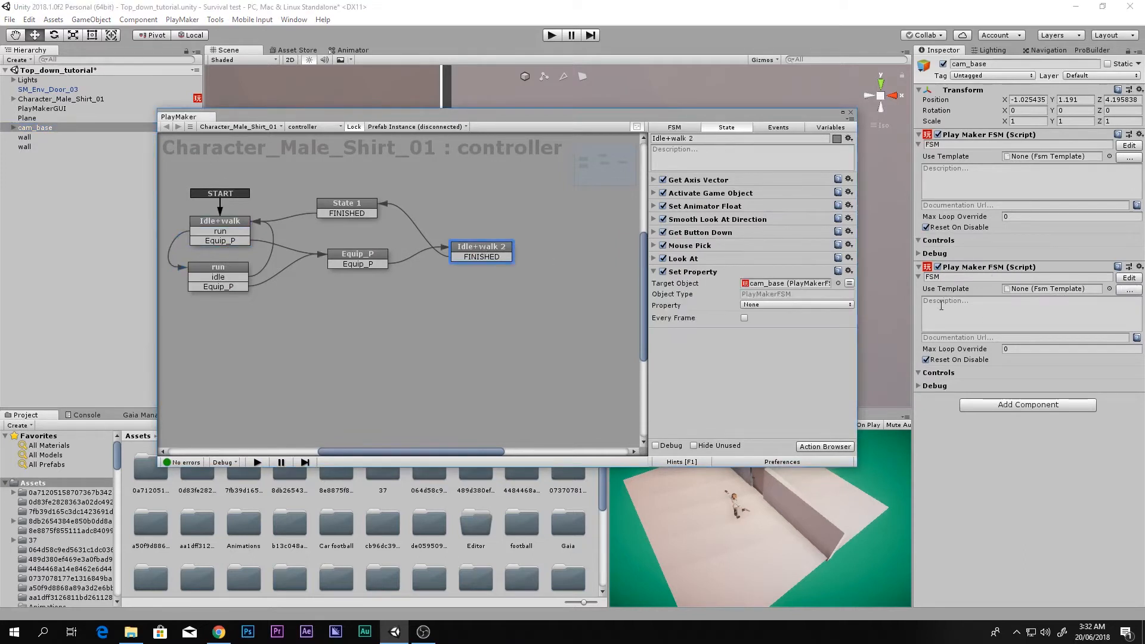
{"action": "left_click", "coordinate": [1128, 278]}
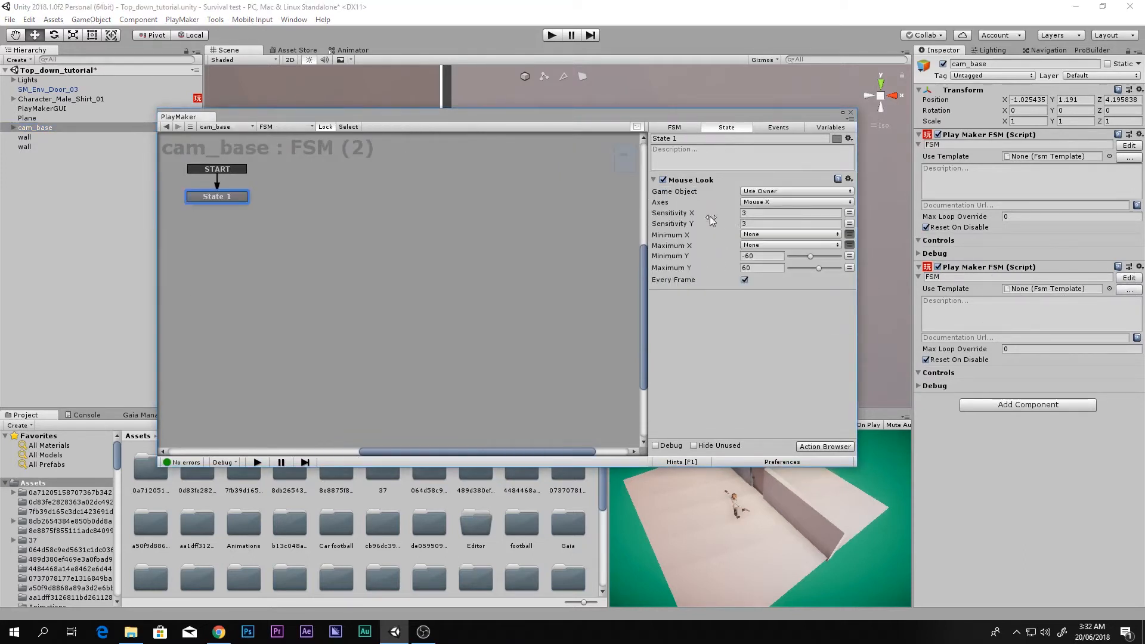
Step: Make the Set Property action in the controller's Idle+walk 2 state set the enabled property of cam_base's FSM to false
{"action": "left_click", "coordinate": [45, 99]}
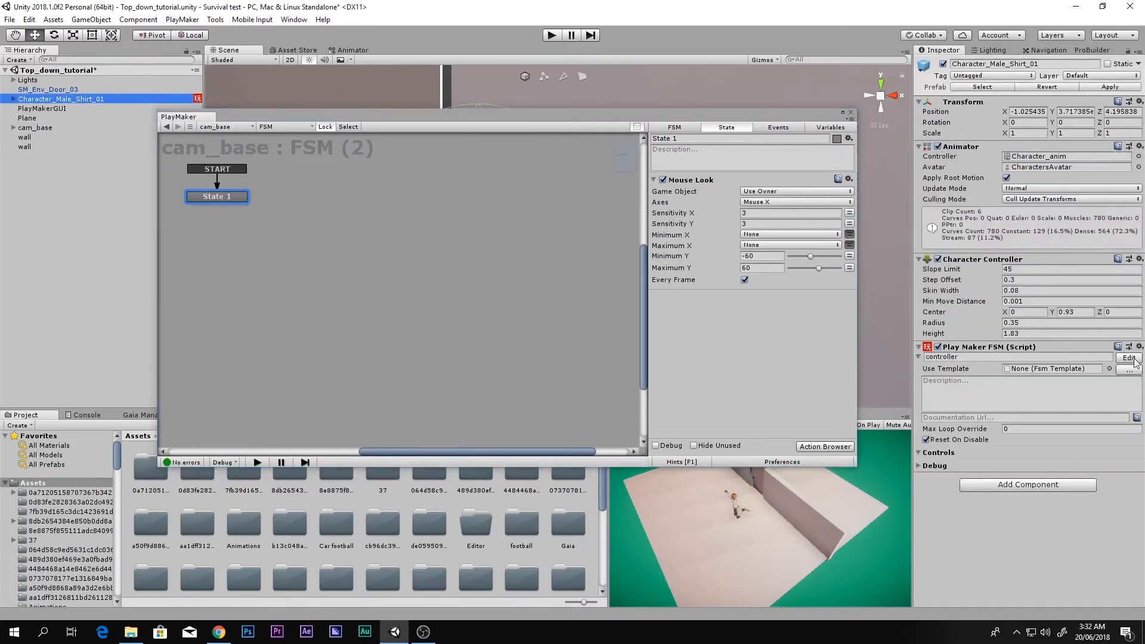
{"action": "left_click", "coordinate": [1129, 358]}
{"action": "left_click", "coordinate": [35, 128]}
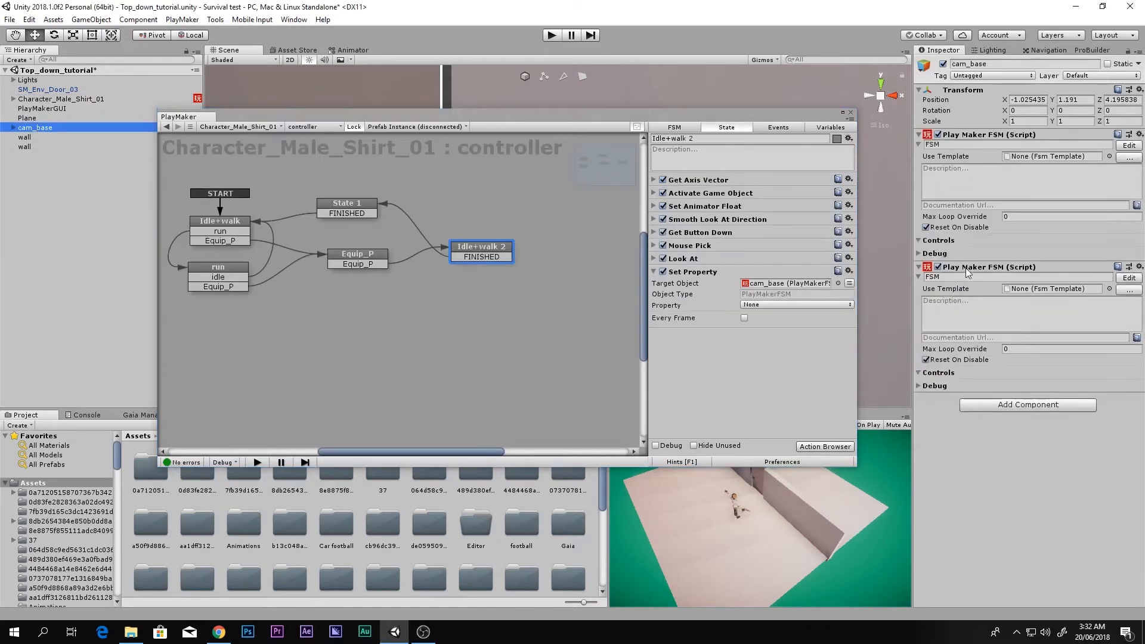
{"action": "left_click", "coordinate": [765, 306]}
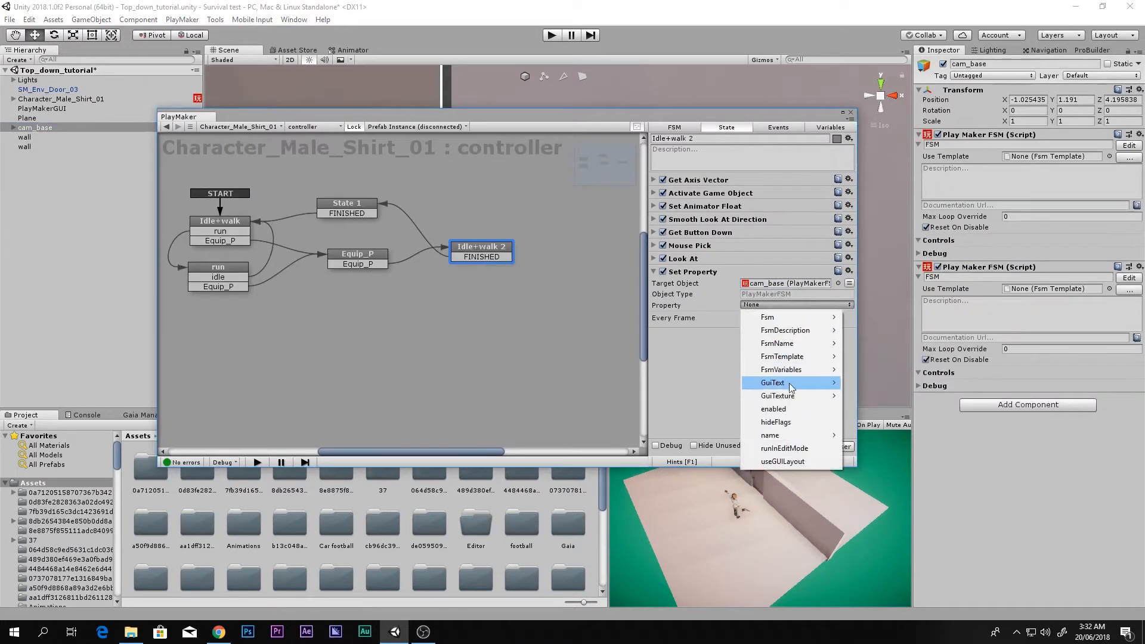
{"action": "left_click", "coordinate": [774, 409]}
{"action": "left_click", "coordinate": [745, 317]}
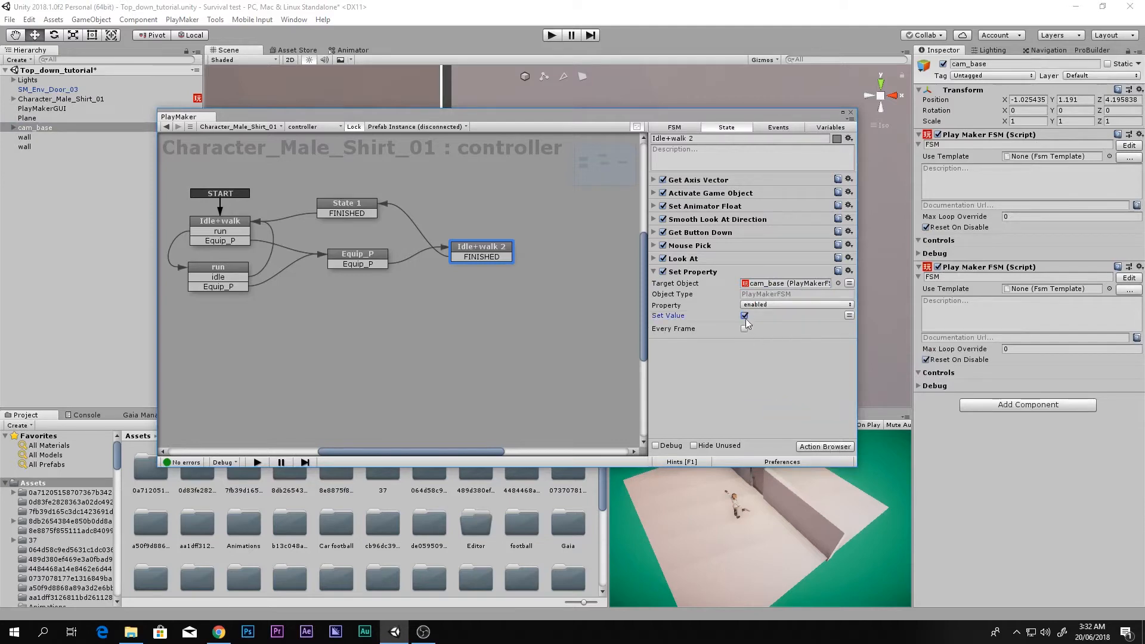
{"action": "left_click", "coordinate": [745, 316]}
{"action": "left_click", "coordinate": [654, 272]}
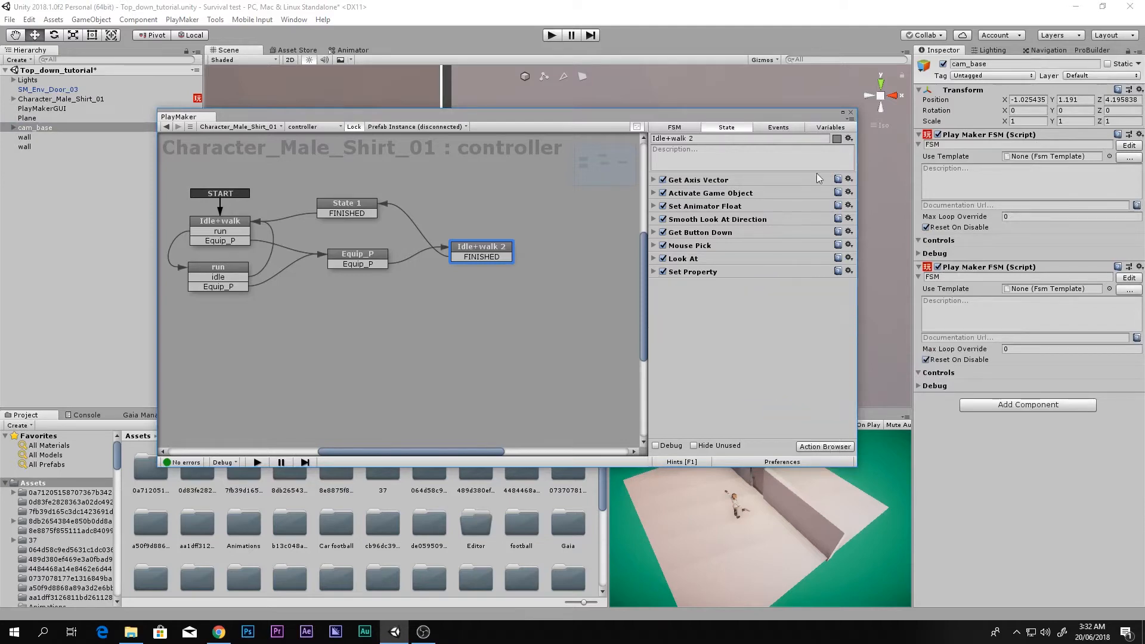
Step: Save the scene and play-test the armed character's aiming in the maximized Game view
{"action": "left_click", "coordinate": [851, 113]}
{"action": "key", "text": "shift+space"}
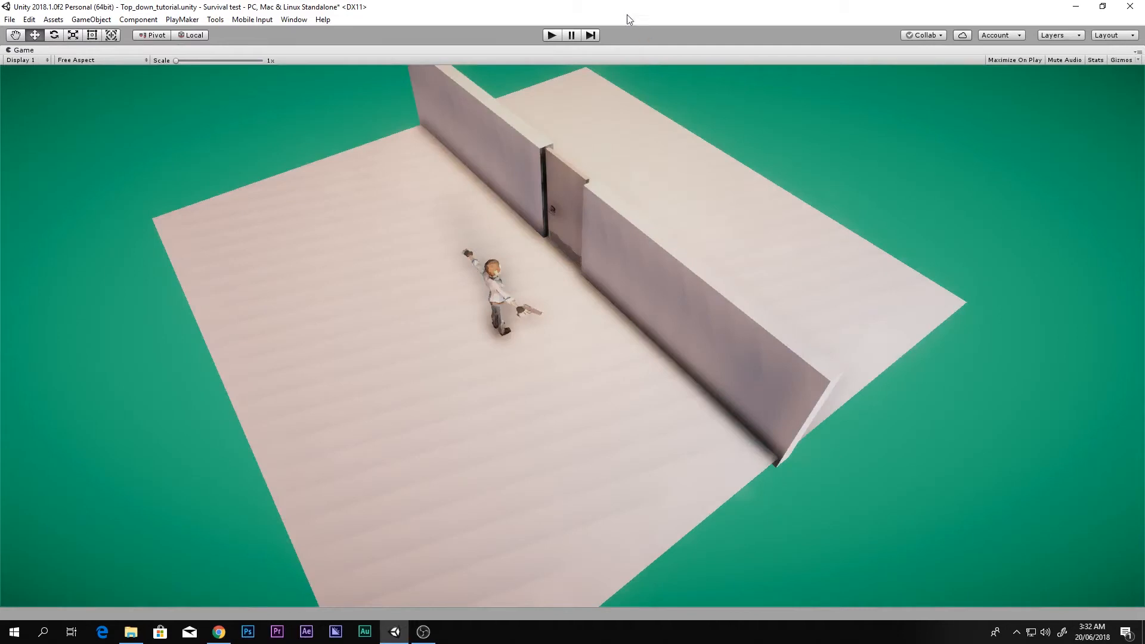
{"action": "key", "text": "ctrl+s"}
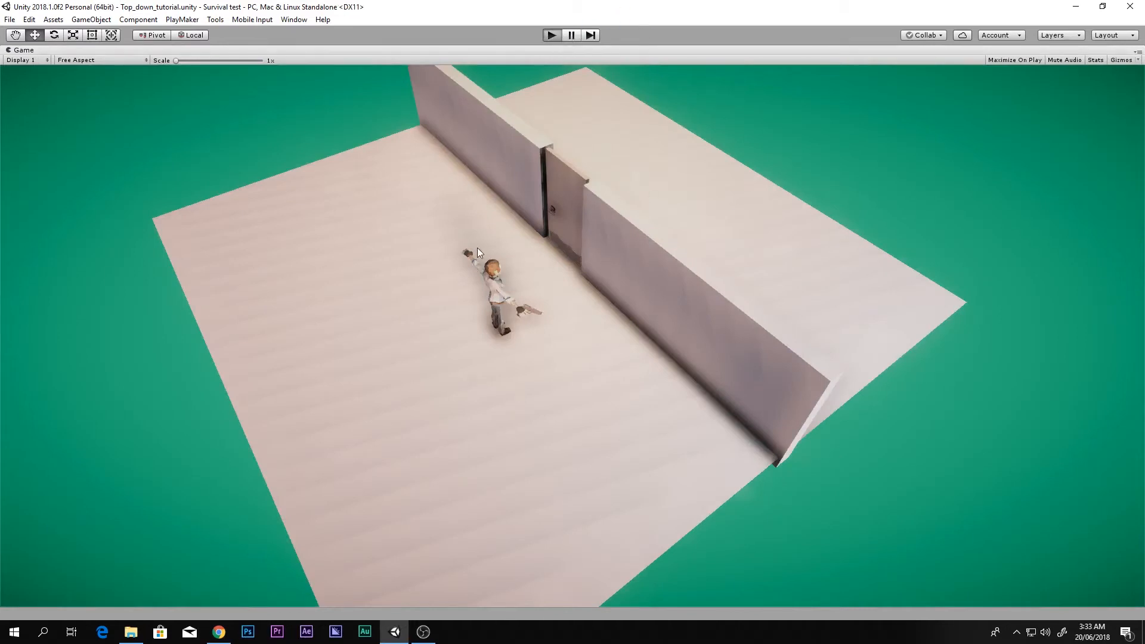
{"action": "key", "text": "ctrl+p"}
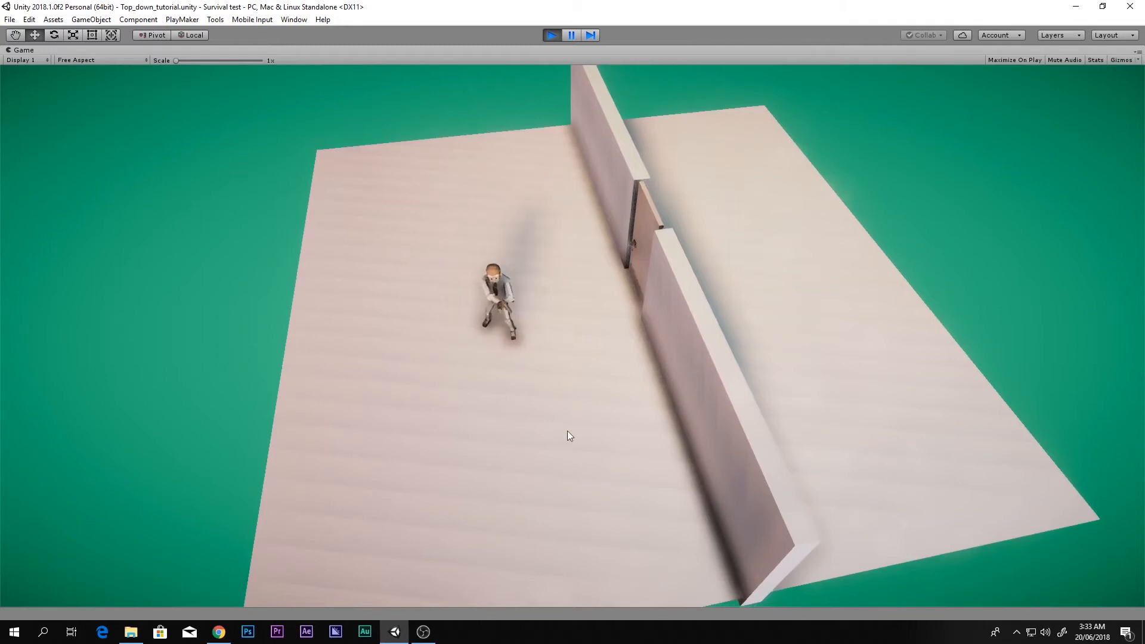
{"action": "left_click", "coordinate": [548, 35]}
Step: Add an empty child object named Lazer under the Pistol in the character's right hand
{"action": "scroll", "coordinate": [494, 214], "scroll_direction": "down", "scroll_amount": 5}
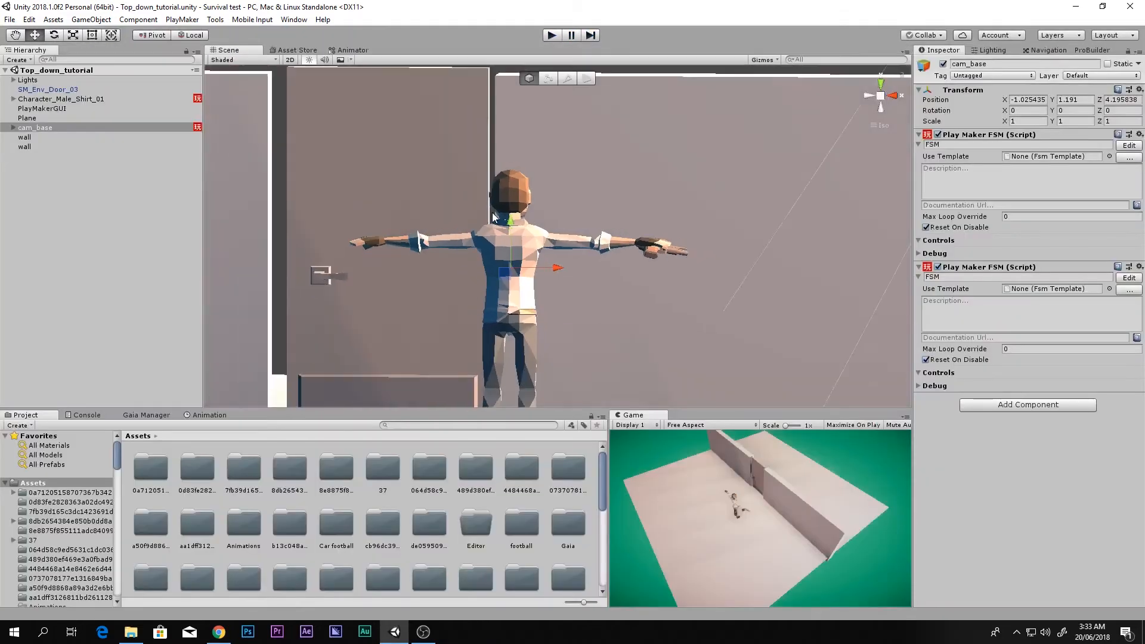
{"action": "scroll", "coordinate": [512, 224], "scroll_direction": "down", "scroll_amount": 2}
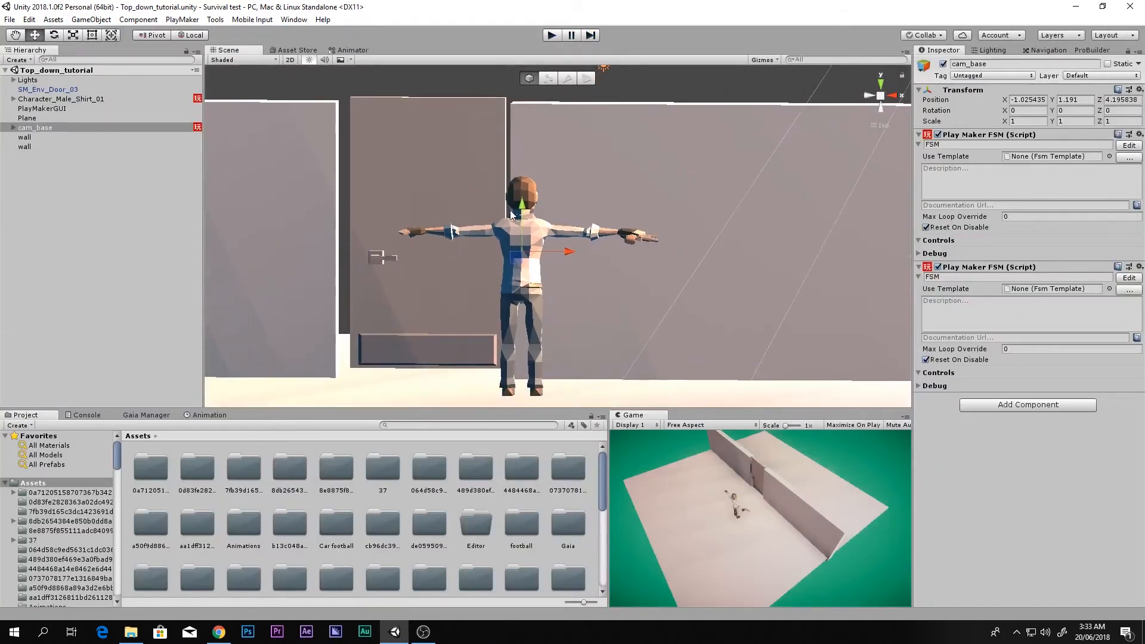
{"action": "left_click_drag", "start_coordinate": [511, 227], "coordinate": [513, 265], "text": "alt"}
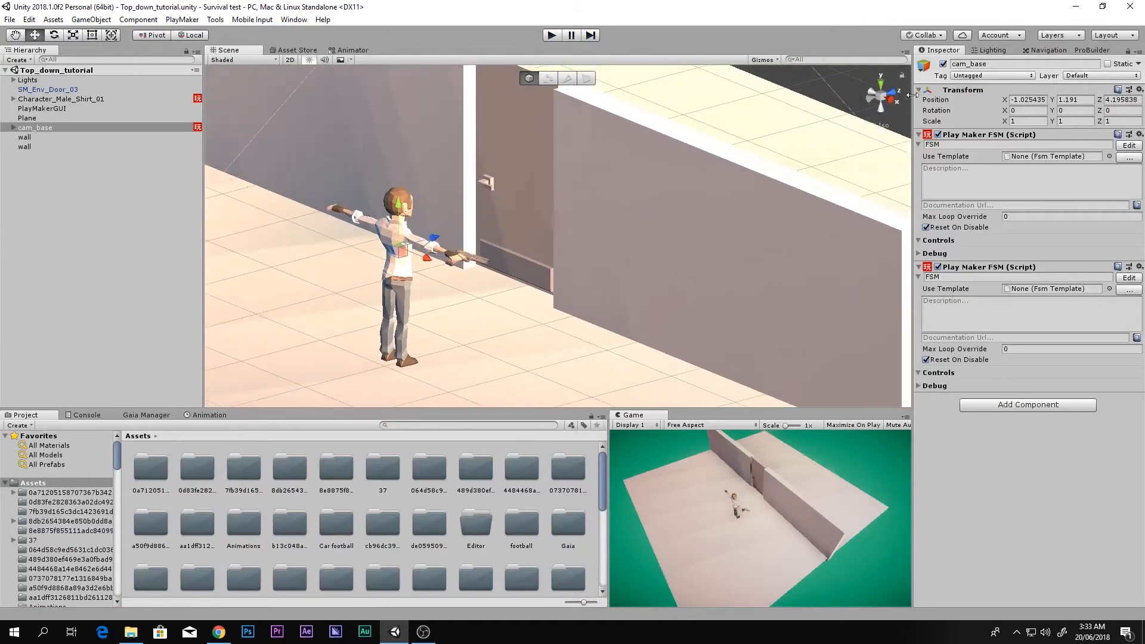
{"action": "left_click", "coordinate": [881, 82]}
{"action": "left_click", "coordinate": [882, 96]}
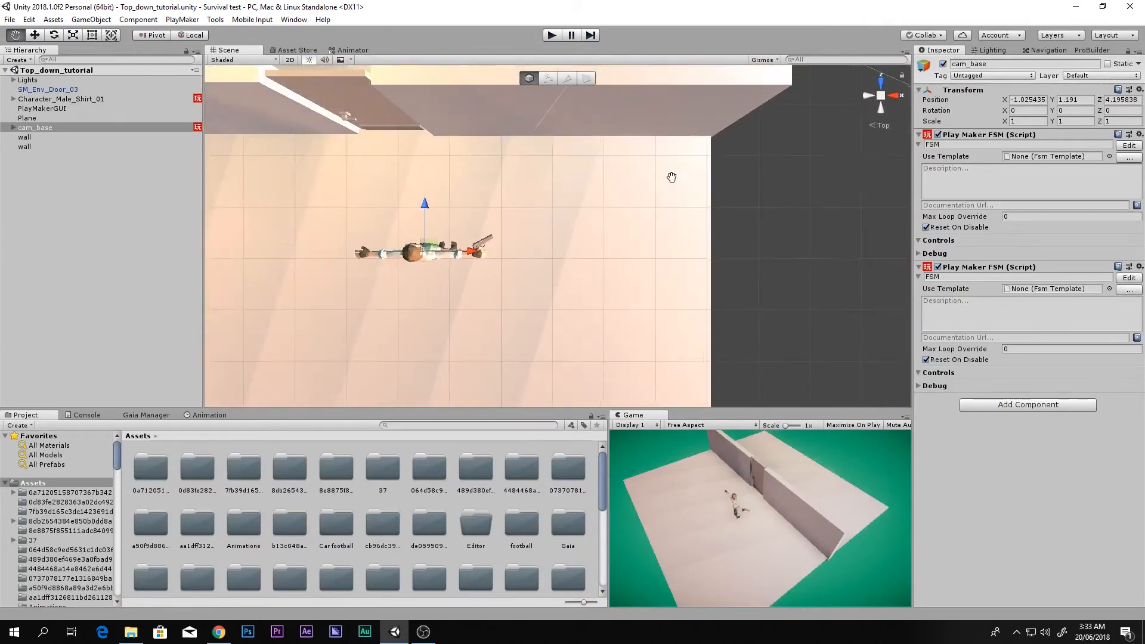
{"action": "middle_click_drag", "start_coordinate": [671, 177], "coordinate": [740, 168]}
{"action": "scroll", "coordinate": [590, 233], "scroll_direction": "up", "scroll_amount": 3}
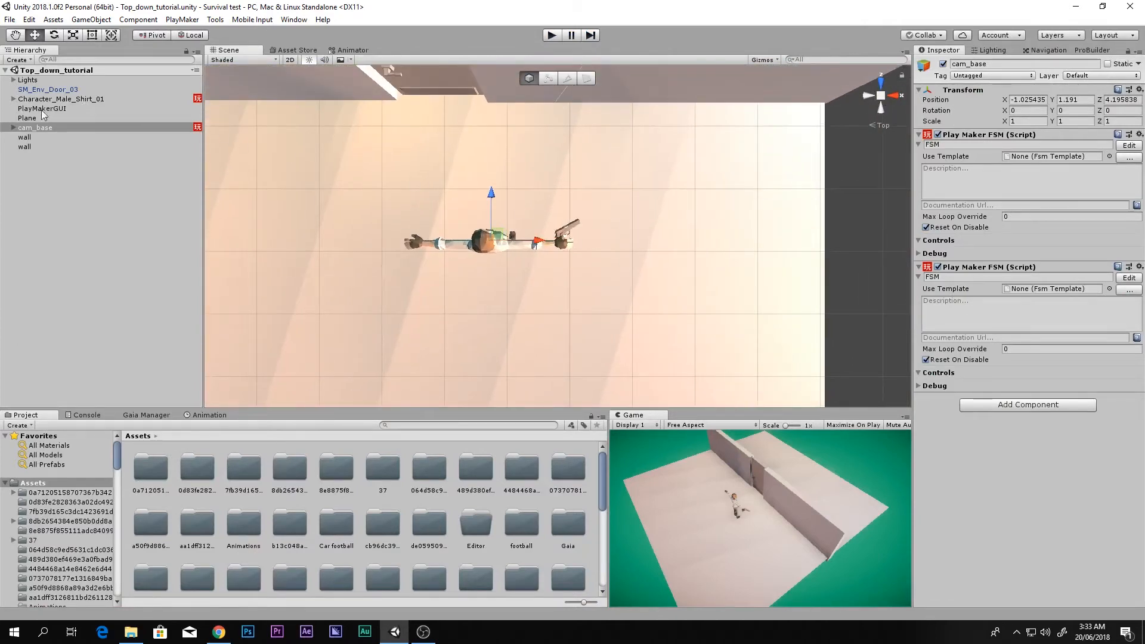
{"action": "scroll", "coordinate": [493, 187], "scroll_direction": "up", "scroll_amount": 10}
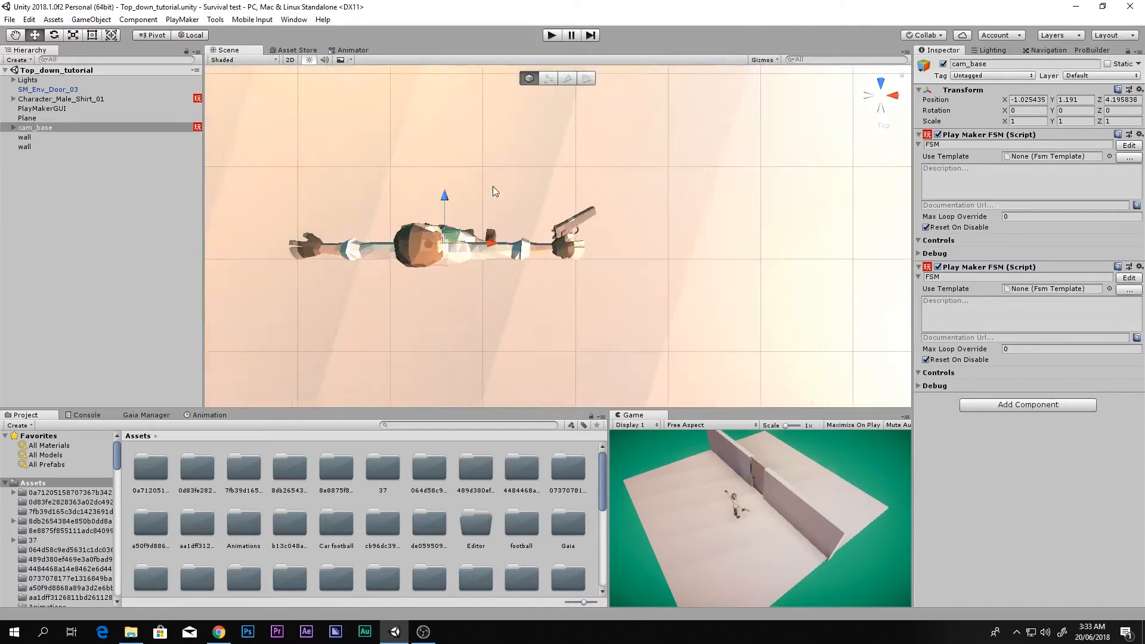
{"action": "left_click", "coordinate": [585, 202]}
{"action": "scroll", "coordinate": [585, 202], "scroll_direction": "down", "scroll_amount": 3}
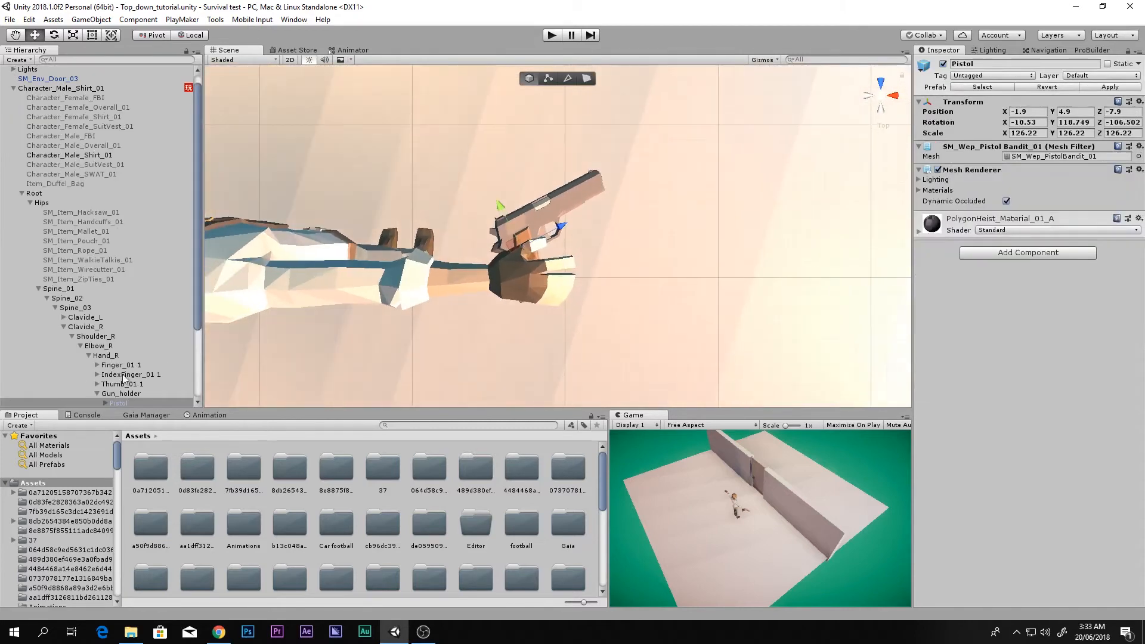
{"action": "left_click", "coordinate": [112, 332]}
{"action": "left_click", "coordinate": [106, 331]}
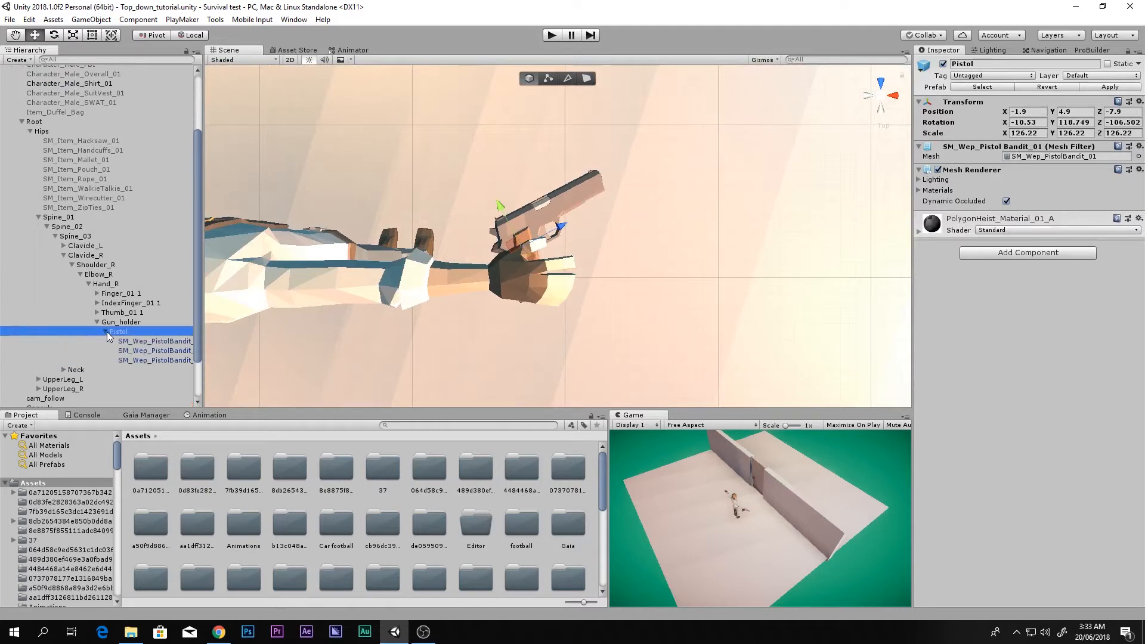
{"action": "left_click", "coordinate": [106, 331]}
{"action": "right_click", "coordinate": [116, 331]}
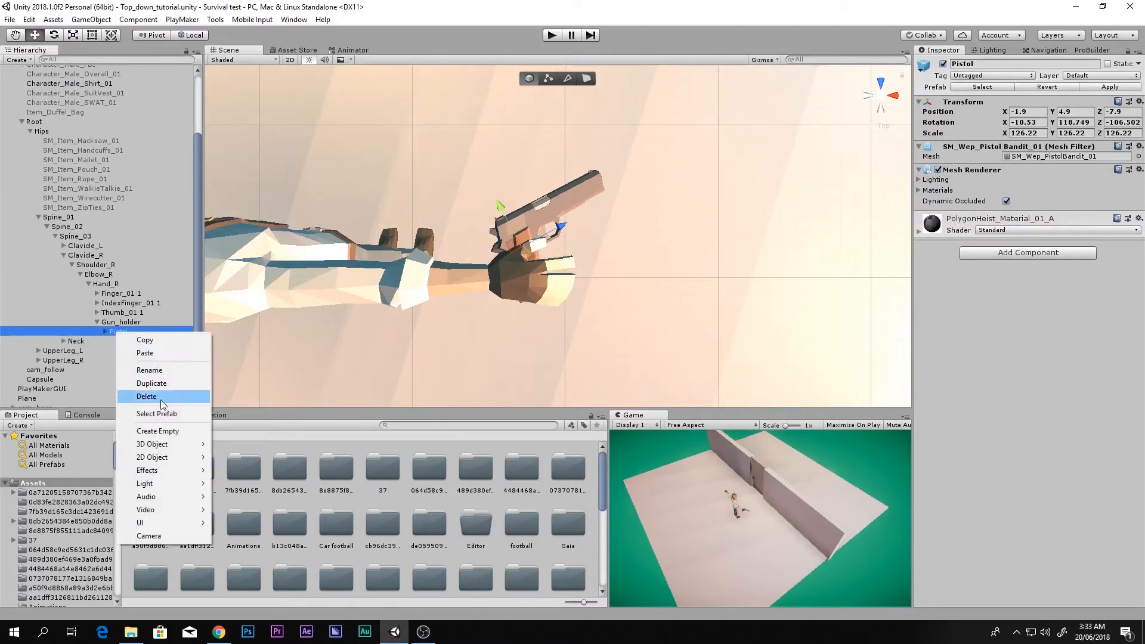
{"action": "left_click", "coordinate": [175, 432]}
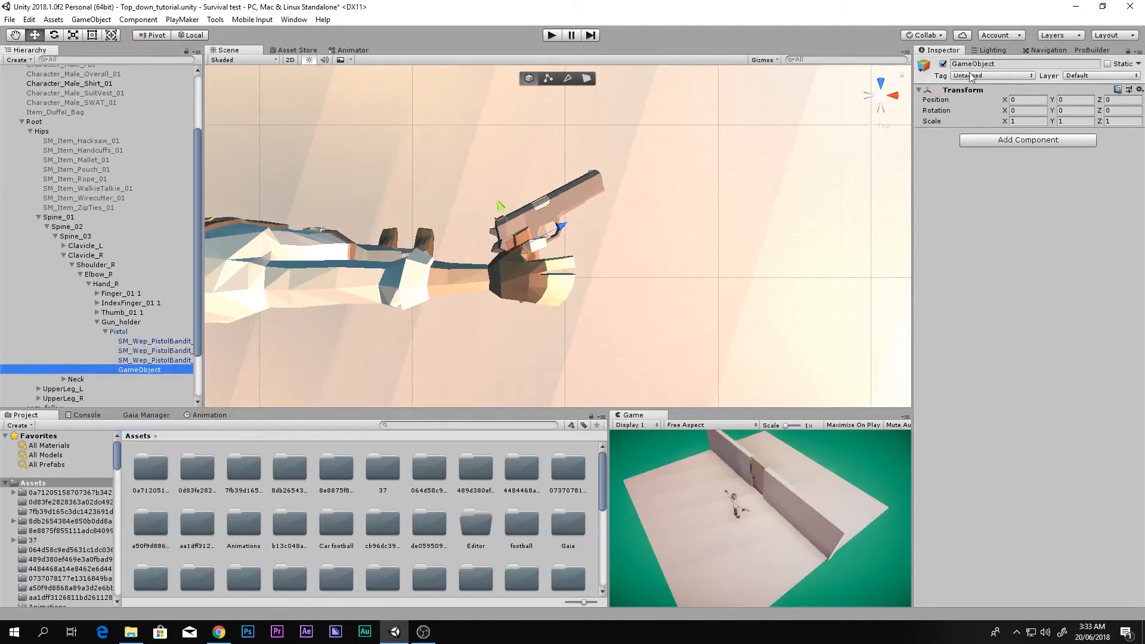
{"action": "left_click", "coordinate": [999, 65]}
{"action": "type", "text": "Lazer"}
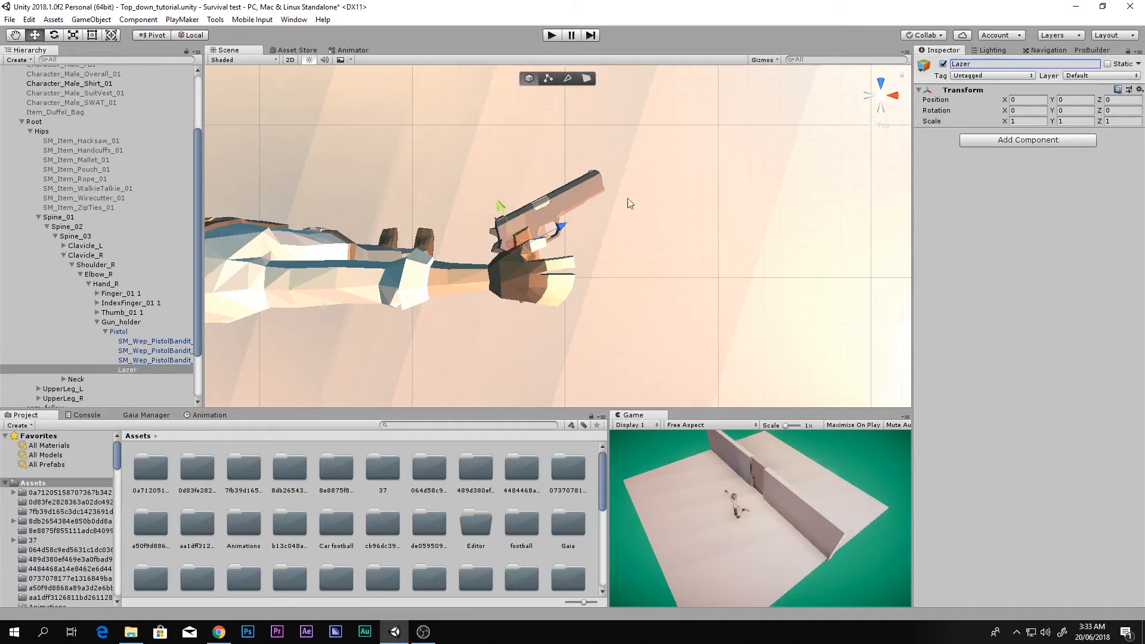
Step: Move the Lazer object forward to the pistol's muzzle, at about Y 0.054 and Z 0.229
{"action": "left_click_drag", "start_coordinate": [561, 224], "coordinate": [635, 156]}
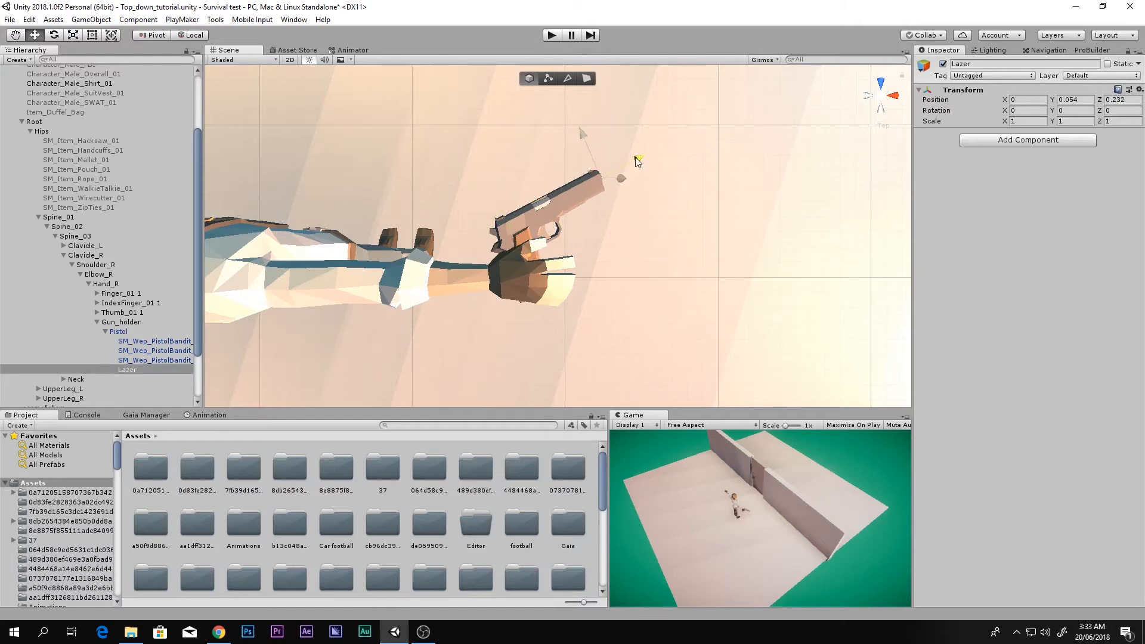
{"action": "scroll", "coordinate": [692, 197], "scroll_direction": "down", "scroll_amount": 6}
{"action": "scroll", "coordinate": [693, 205], "scroll_direction": "up", "scroll_amount": 4}
{"action": "scroll", "coordinate": [663, 196], "scroll_direction": "up", "scroll_amount": 6}
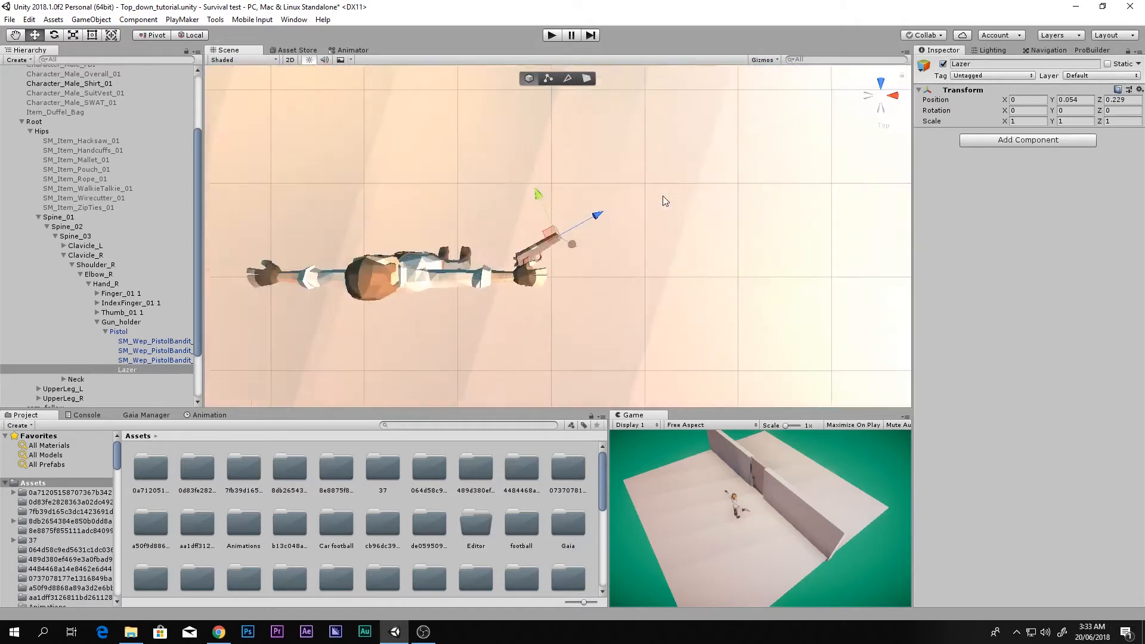
Step: Shift the Lazer object to about Y 0.062 within the barrel opening and inspect its placement from several angles
{"action": "left_click_drag", "start_coordinate": [656, 195], "coordinate": [458, 136], "text": "alt"}
{"action": "scroll", "coordinate": [401, 390], "scroll_direction": "up", "scroll_amount": 8}
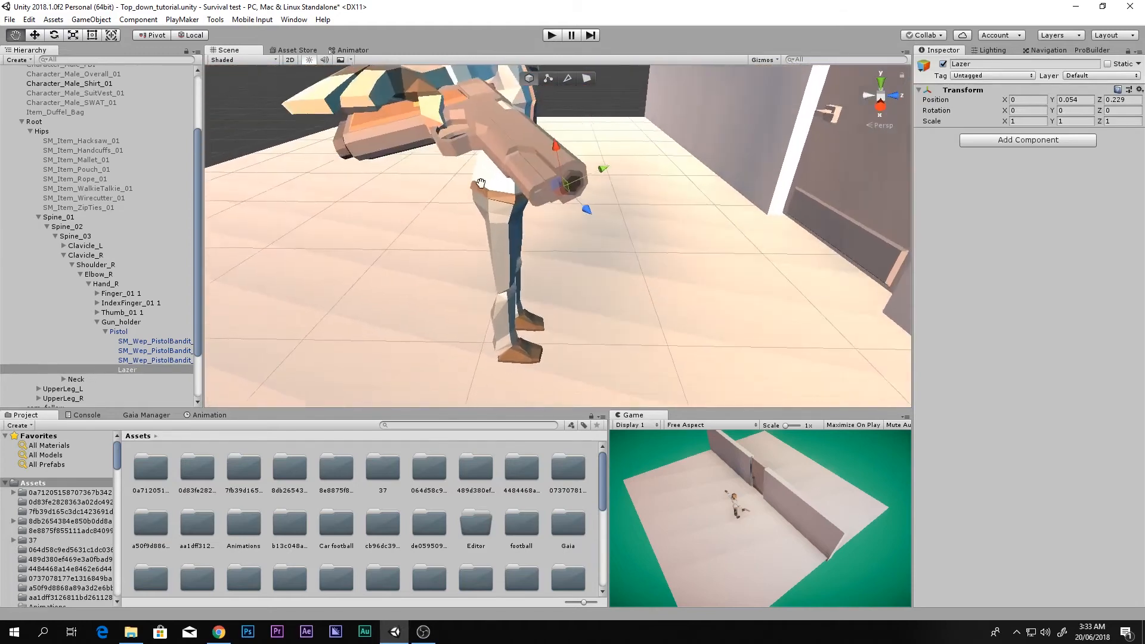
{"action": "middle_click_drag", "start_coordinate": [400, 390], "coordinate": [382, 460]}
{"action": "scroll", "coordinate": [396, 456], "scroll_direction": "down", "scroll_amount": 1}
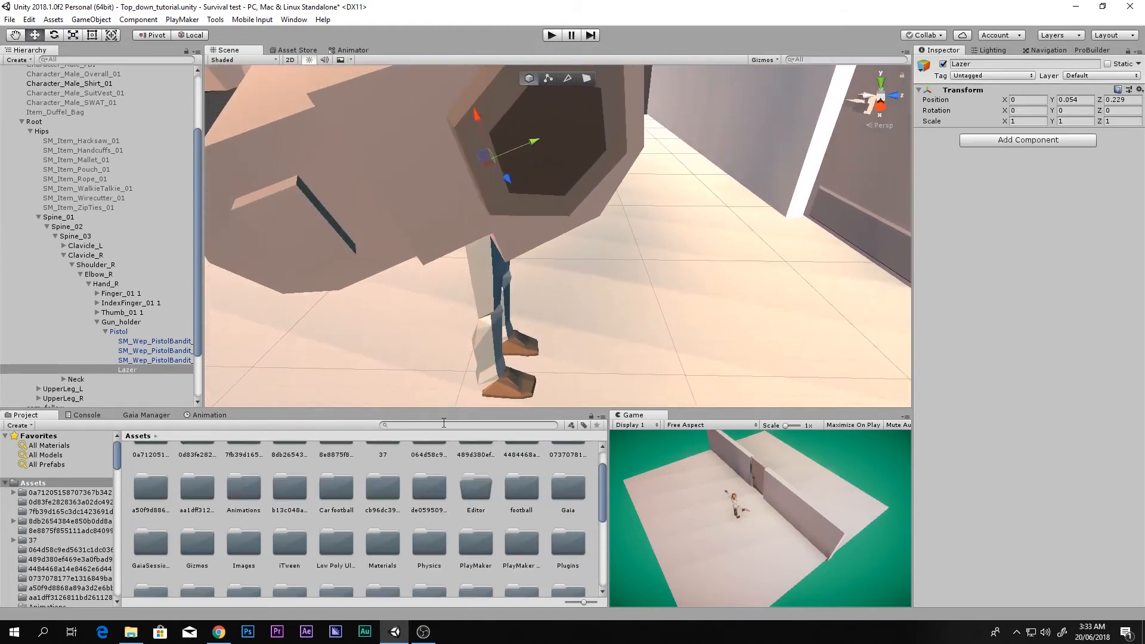
{"action": "mouse_move", "coordinate": [536, 142]}
{"action": "left_mouse_down"}
{"action": "mouse_move", "coordinate": [564, 120]}
{"action": "mouse_move", "coordinate": [536, 131]}
{"action": "left_mouse_up"}
{"action": "right_click_drag", "start_coordinate": [621, 179], "coordinate": [634, 631]}
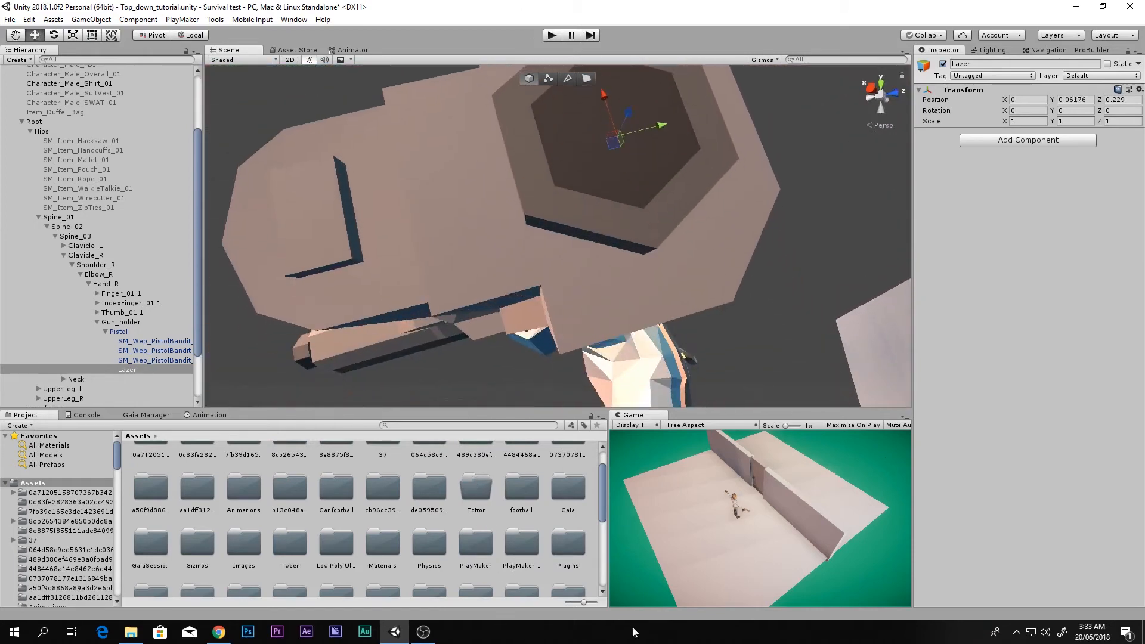
{"action": "right_click_drag", "start_coordinate": [710, 310], "coordinate": [678, 262]}
{"action": "scroll", "coordinate": [677, 262], "scroll_direction": "down", "scroll_amount": 4}
{"action": "middle_click_drag", "start_coordinate": [677, 262], "coordinate": [654, 207]}
{"action": "scroll", "coordinate": [653, 206], "scroll_direction": "down", "scroll_amount": 2}
{"action": "right_click_drag", "start_coordinate": [650, 206], "coordinate": [601, 270]}
{"action": "middle_click_drag", "start_coordinate": [601, 270], "coordinate": [647, 386]}
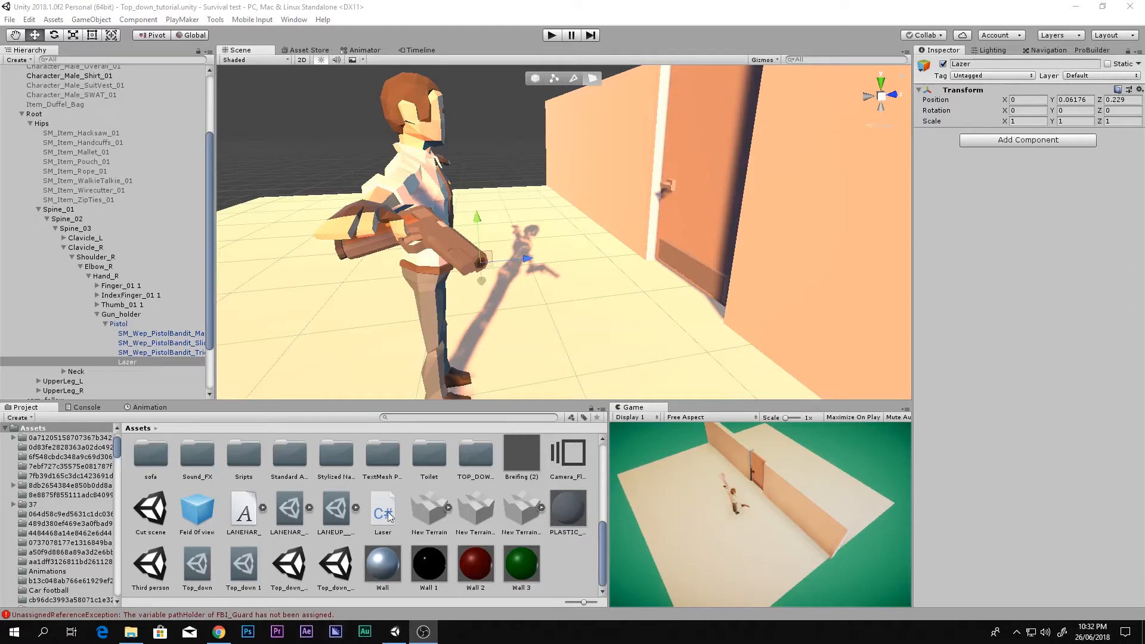
Step: Attach the Laser script and a Line Renderer component to the Lazer object and expand the settings of both
{"action": "left_click_drag", "start_coordinate": [389, 512], "coordinate": [1027, 298]}
{"action": "left_click_drag", "start_coordinate": [399, 519], "coordinate": [138, 368]}
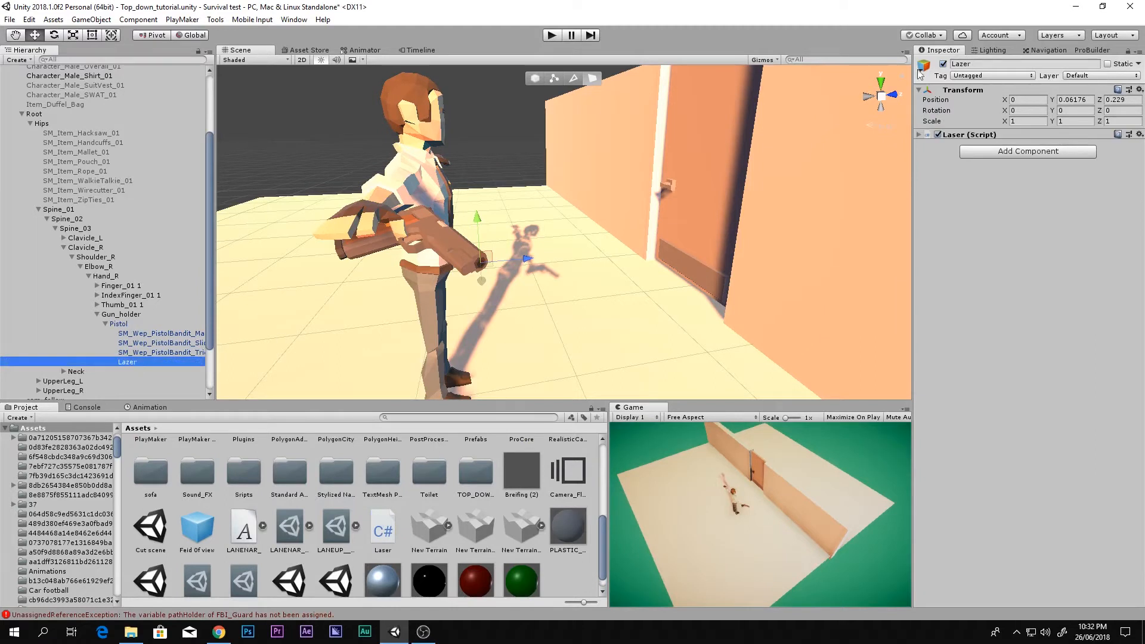
{"action": "left_click", "coordinate": [920, 136]}
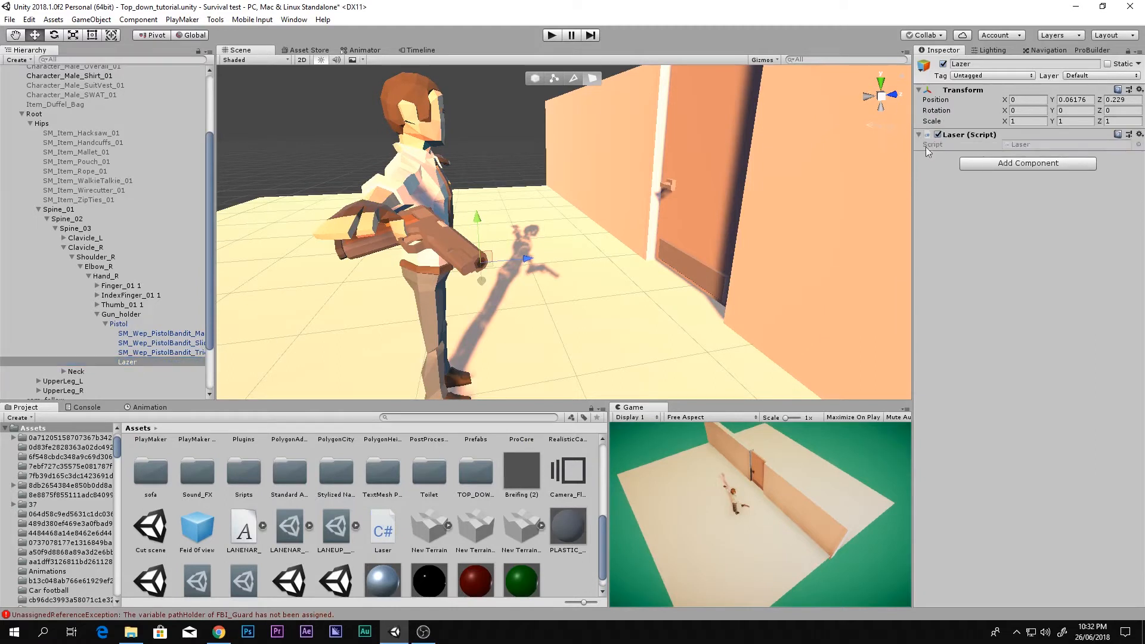
{"action": "left_click", "coordinate": [997, 167]}
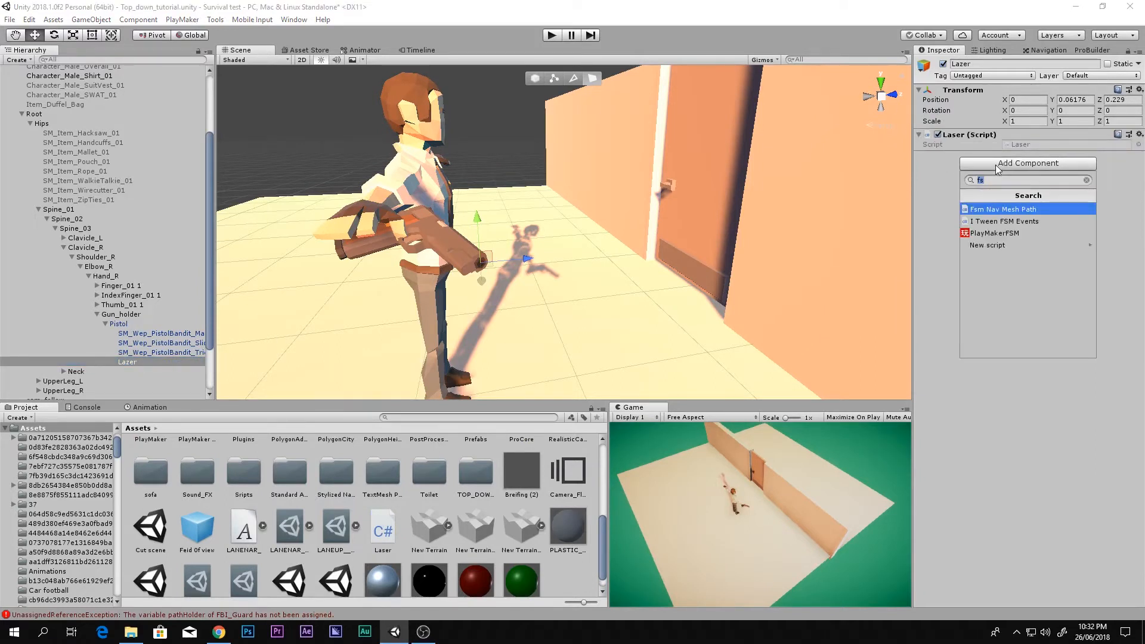
{"action": "type", "text": "line"}
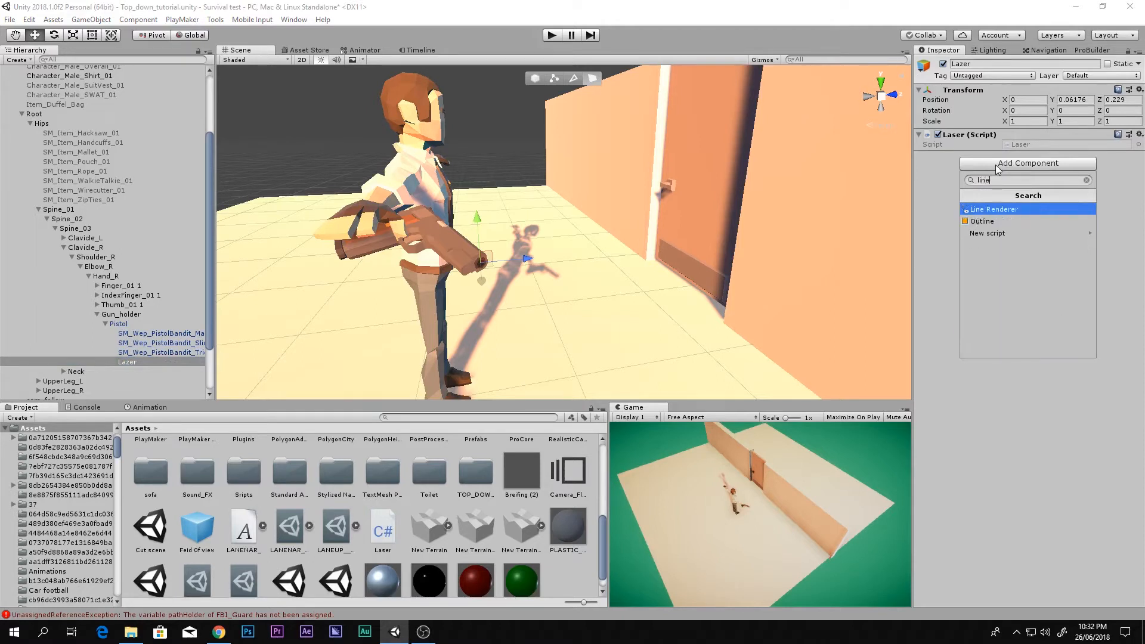
{"action": "key", "text": "Return"}
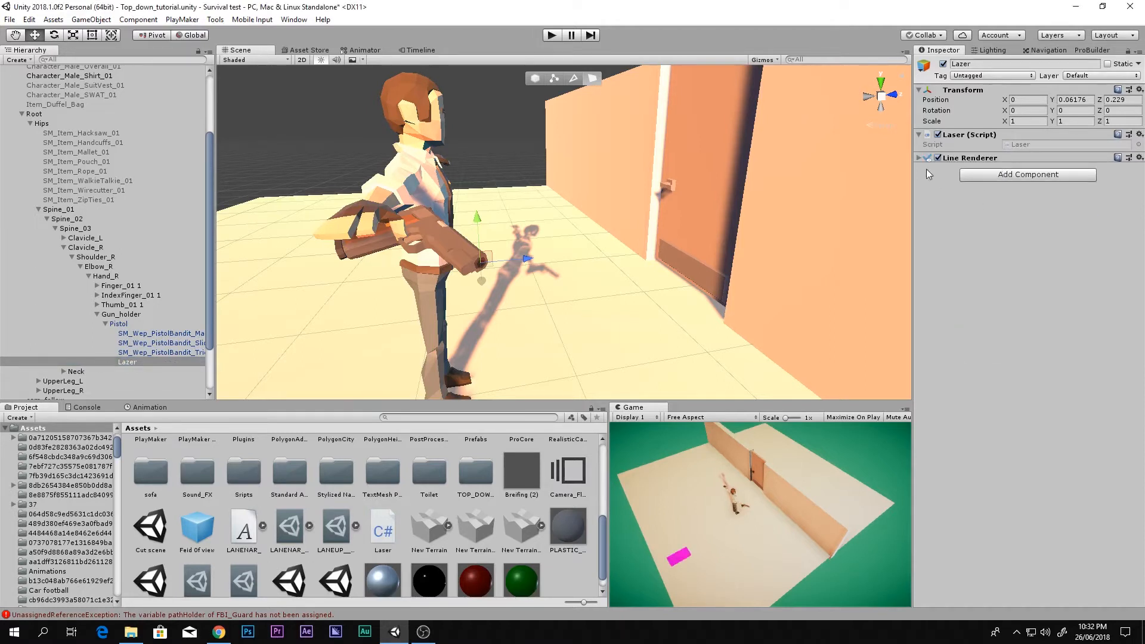
{"action": "left_click", "coordinate": [919, 158]}
{"action": "scroll", "coordinate": [589, 279], "scroll_direction": "down", "scroll_amount": 8}
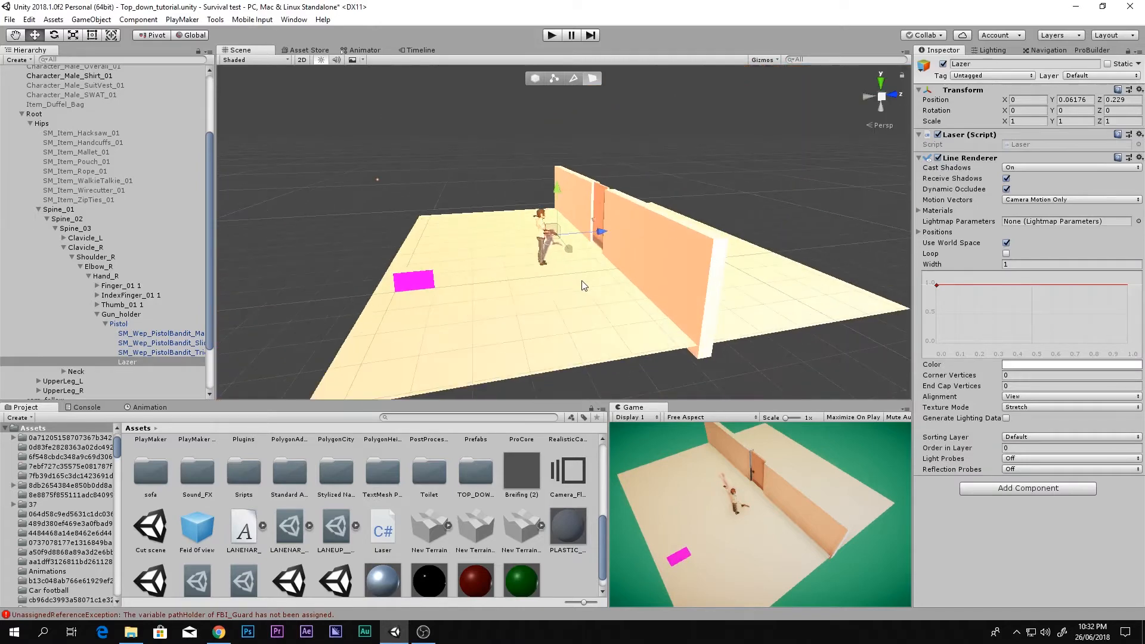
{"action": "left_click_drag", "start_coordinate": [574, 247], "coordinate": [628, 235]}
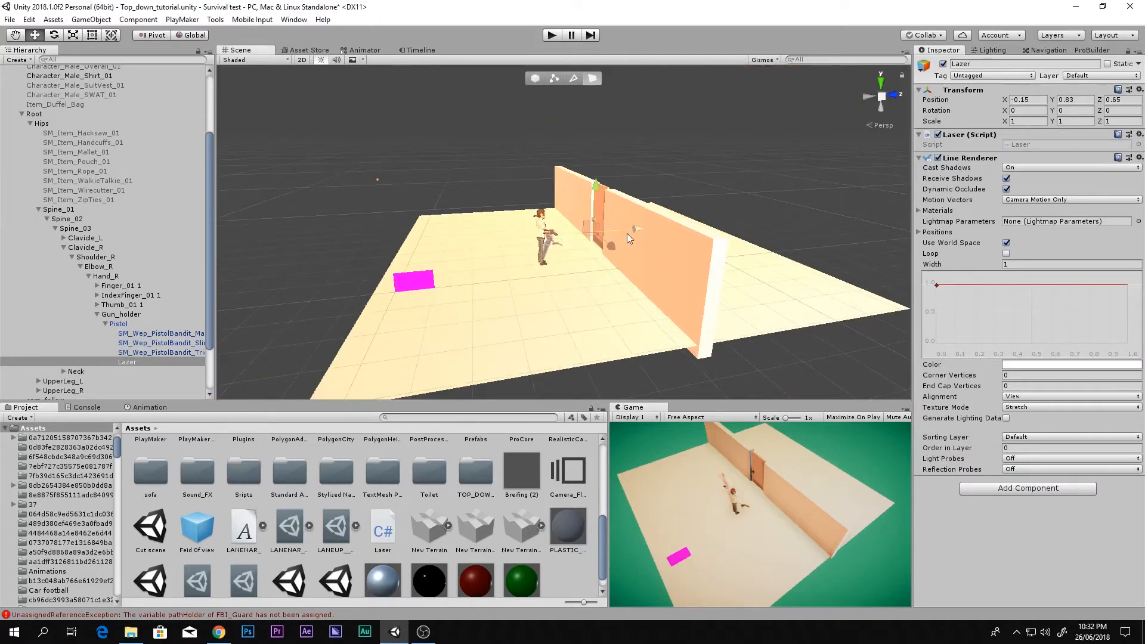
{"action": "key", "text": "ctrl+z"}
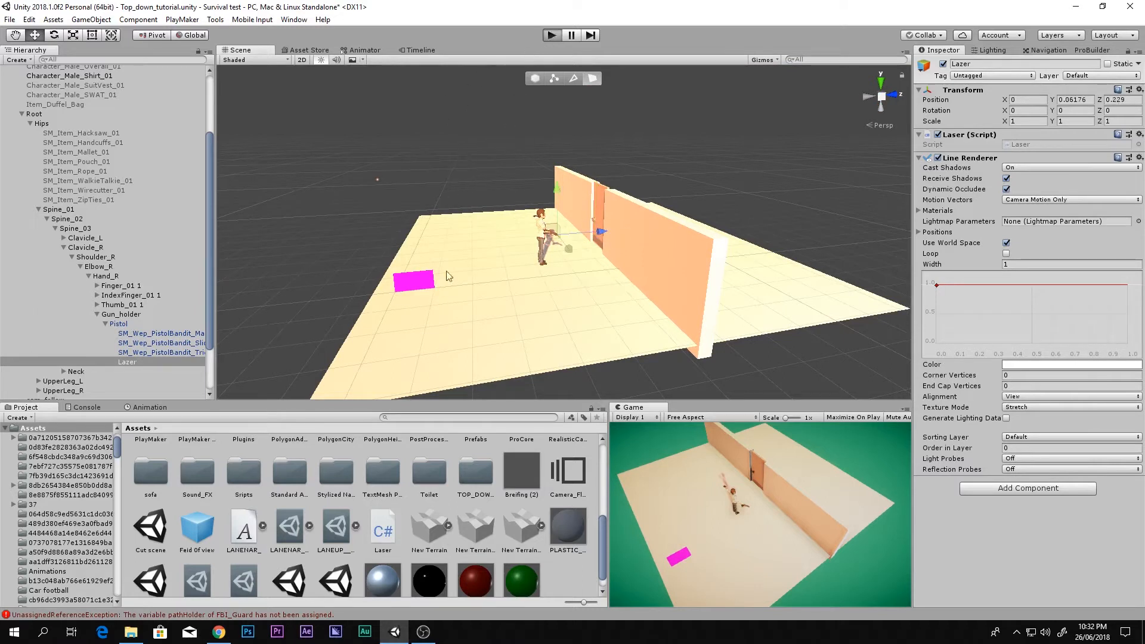
Step: Play the scene, arm the character with the pistol, and pause to inspect the laser line in the Scene view
{"action": "key", "text": "ctrl+p"}
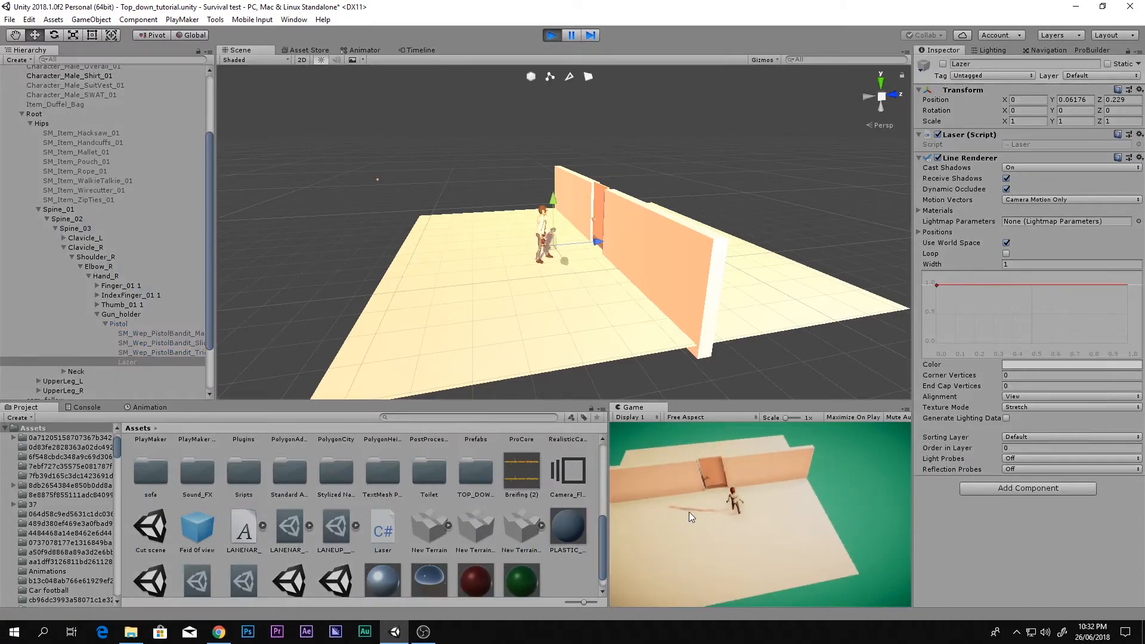
{"action": "key", "text": "1"}
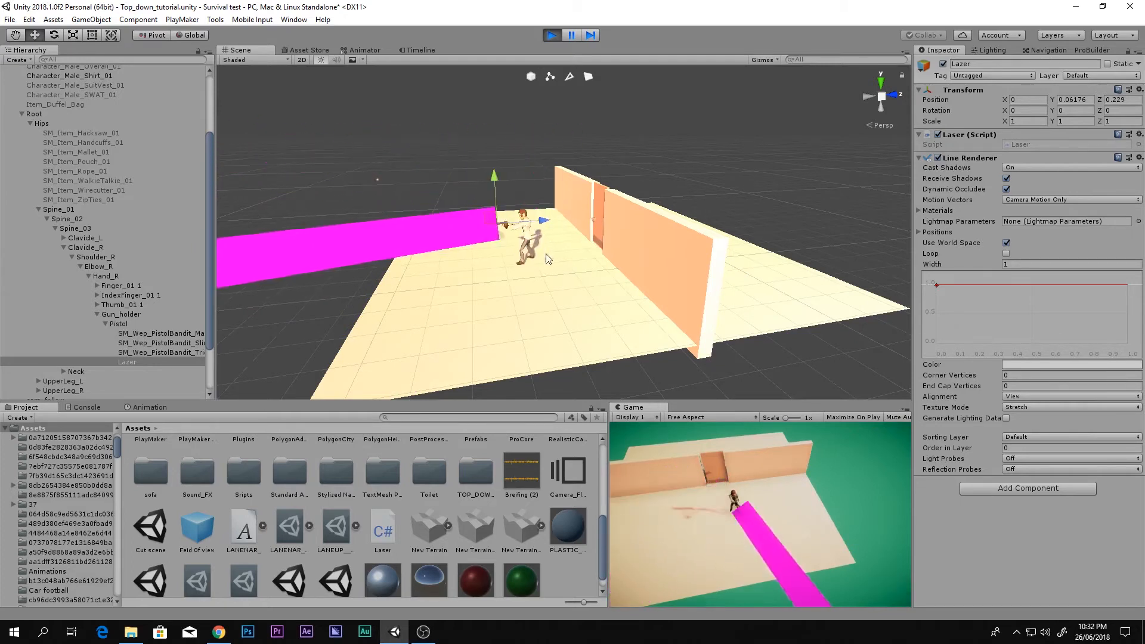
{"action": "left_click", "coordinate": [571, 35]}
{"action": "left_click_drag", "start_coordinate": [519, 185], "coordinate": [704, 173], "text": "alt"}
{"action": "scroll", "coordinate": [701, 167], "scroll_direction": "up", "scroll_amount": 4}
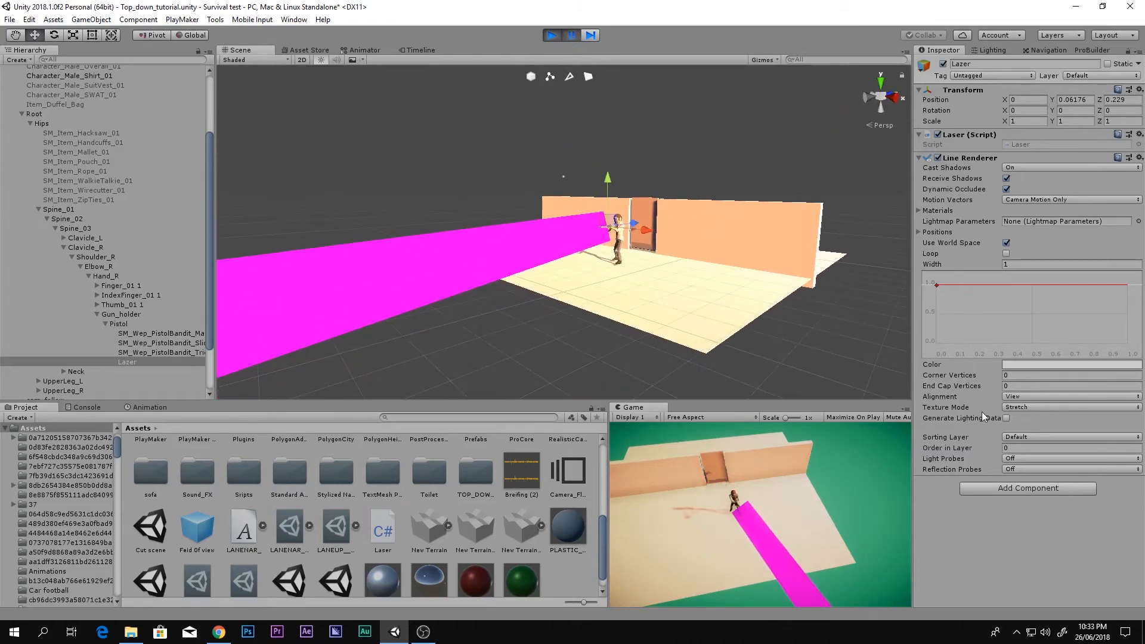
Step: Reduce the Line Renderer's width to 0.06 and try to get a close view of the laser's origin
{"action": "left_click_drag", "start_coordinate": [1000, 260], "coordinate": [979, 260]}
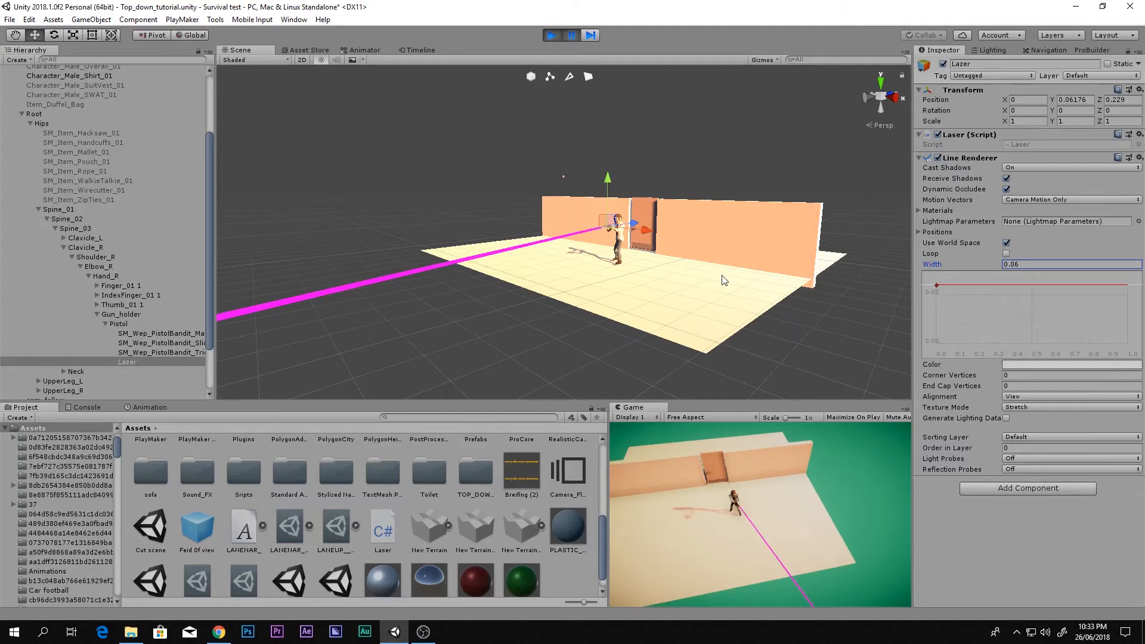
{"action": "key", "text": "f"}
{"action": "scroll", "coordinate": [636, 234], "scroll_direction": "up", "scroll_amount": 12}
{"action": "right_click_drag", "start_coordinate": [635, 223], "coordinate": [557, 248]}
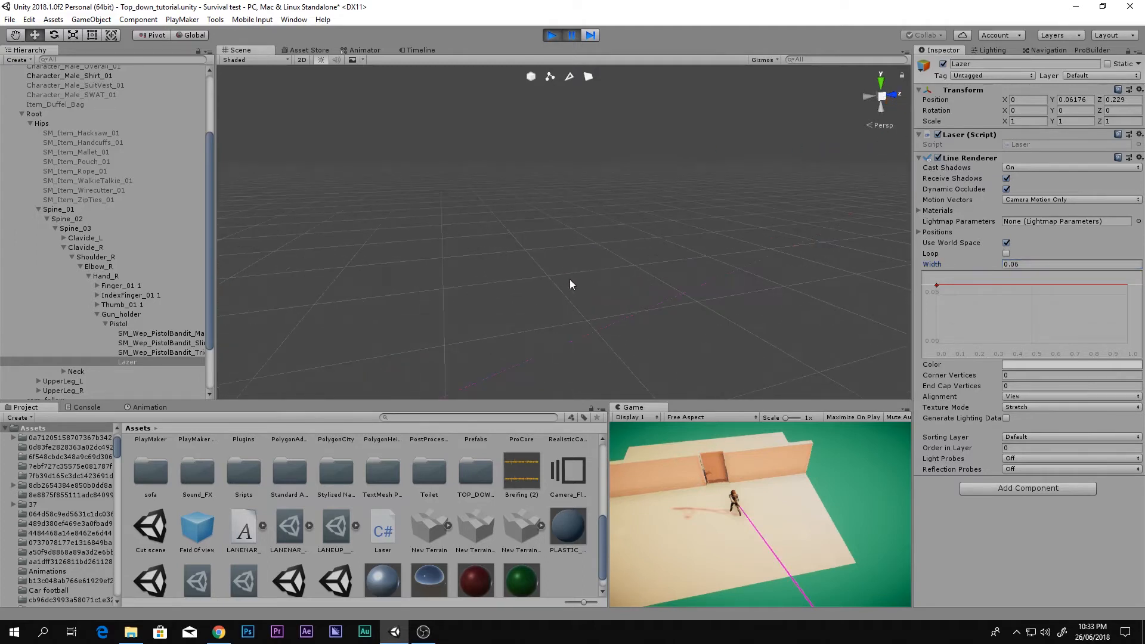
{"action": "right_click_drag", "start_coordinate": [635, 315], "coordinate": [808, 239]}
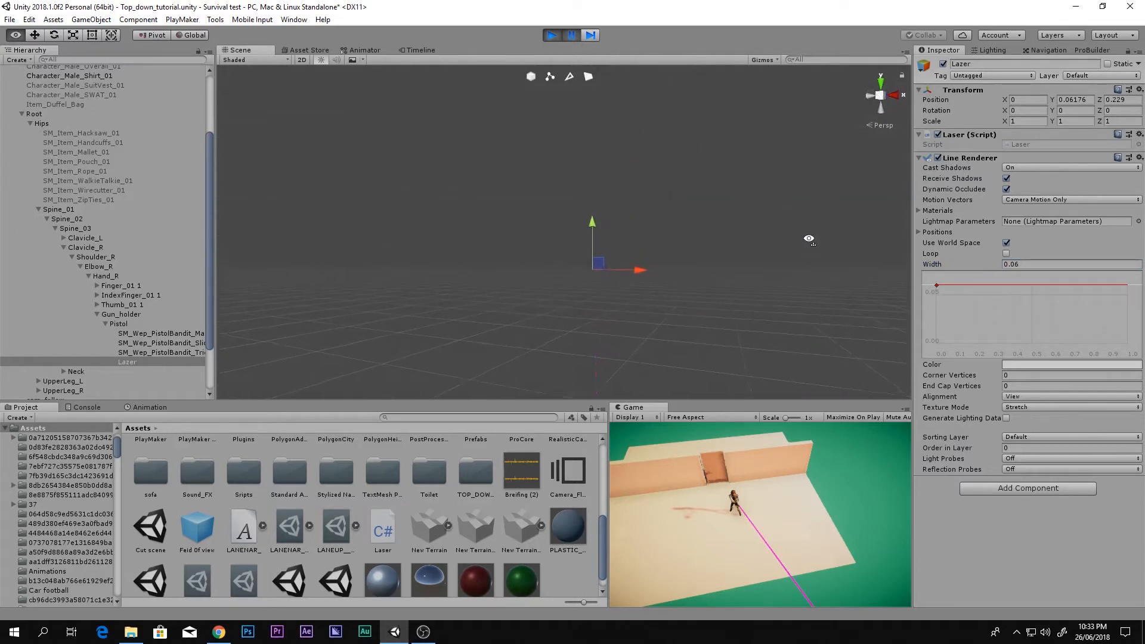
Step: Bring the armed character back into the Scene view by framing the nearby SM_Env_Door_03 object
{"action": "left_click", "coordinate": [128, 228]}
{"action": "left_click", "coordinate": [90, 211]}
{"action": "scroll", "coordinate": [448, 197], "scroll_direction": "down", "scroll_amount": 8}
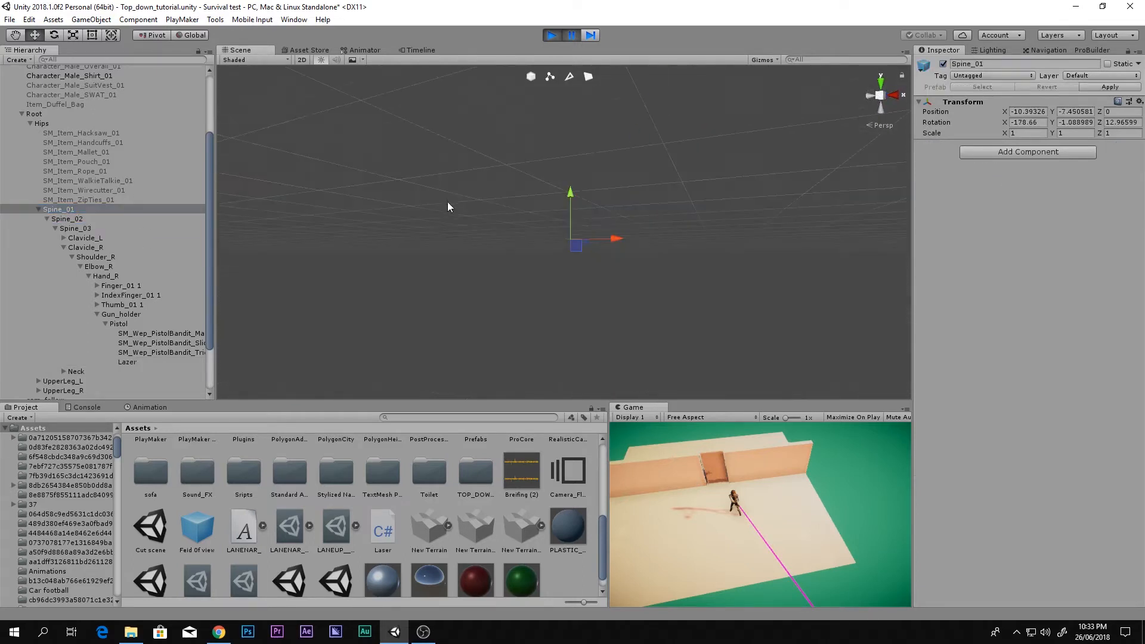
{"action": "scroll", "coordinate": [453, 205], "scroll_direction": "up", "scroll_amount": 3}
{"action": "left_click", "coordinate": [86, 124]}
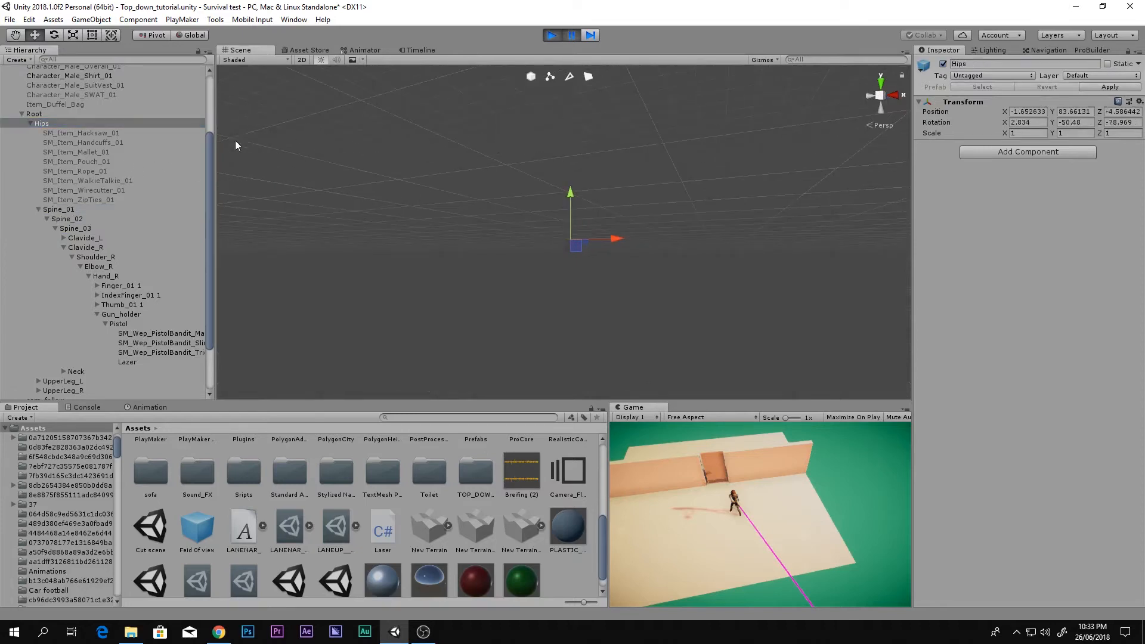
{"action": "scroll", "coordinate": [149, 149], "scroll_direction": "up", "scroll_amount": 5}
{"action": "left_click", "coordinate": [63, 91]}
{"action": "key", "text": "f"}
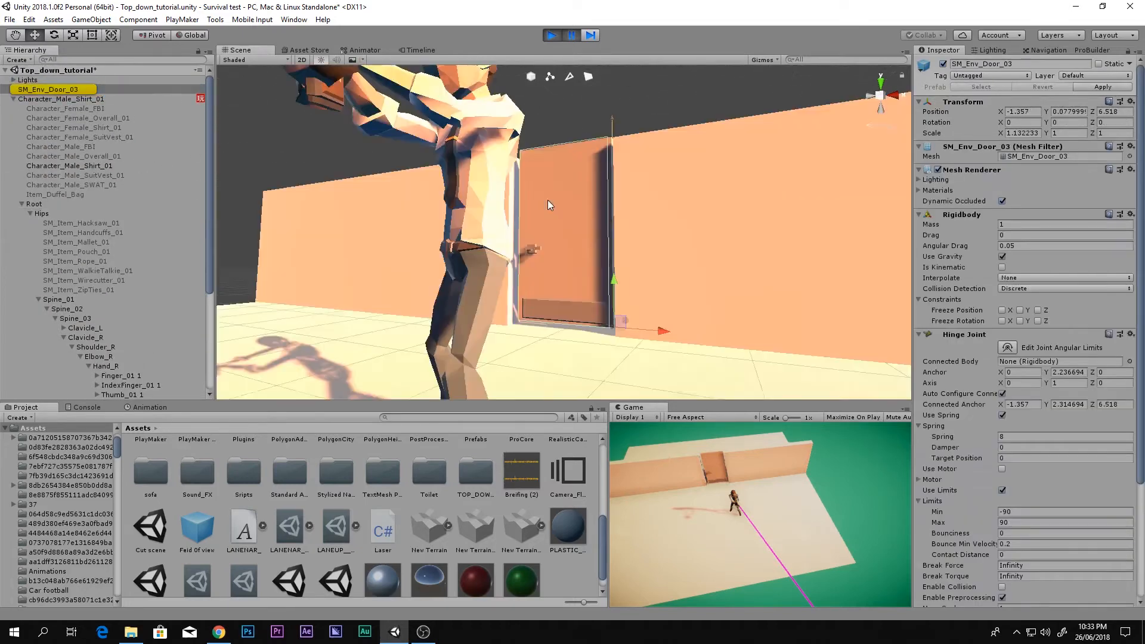
{"action": "key", "text": "w"}
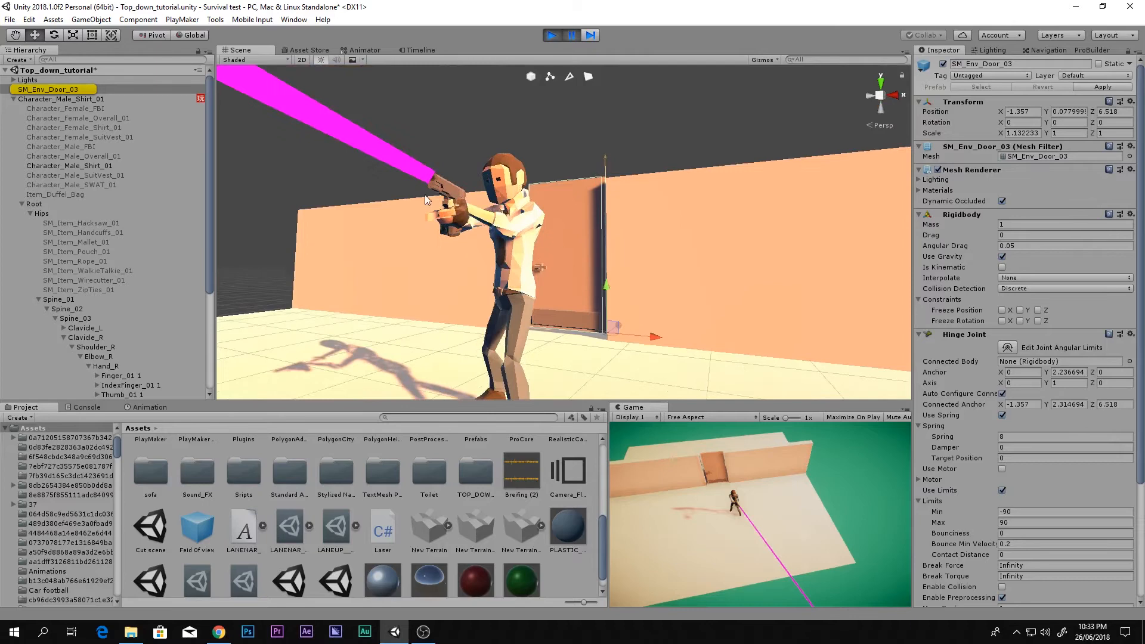
Step: Select the laser line at the pistol and set its Line Renderer width to 0.01
{"action": "left_click", "coordinate": [399, 170]}
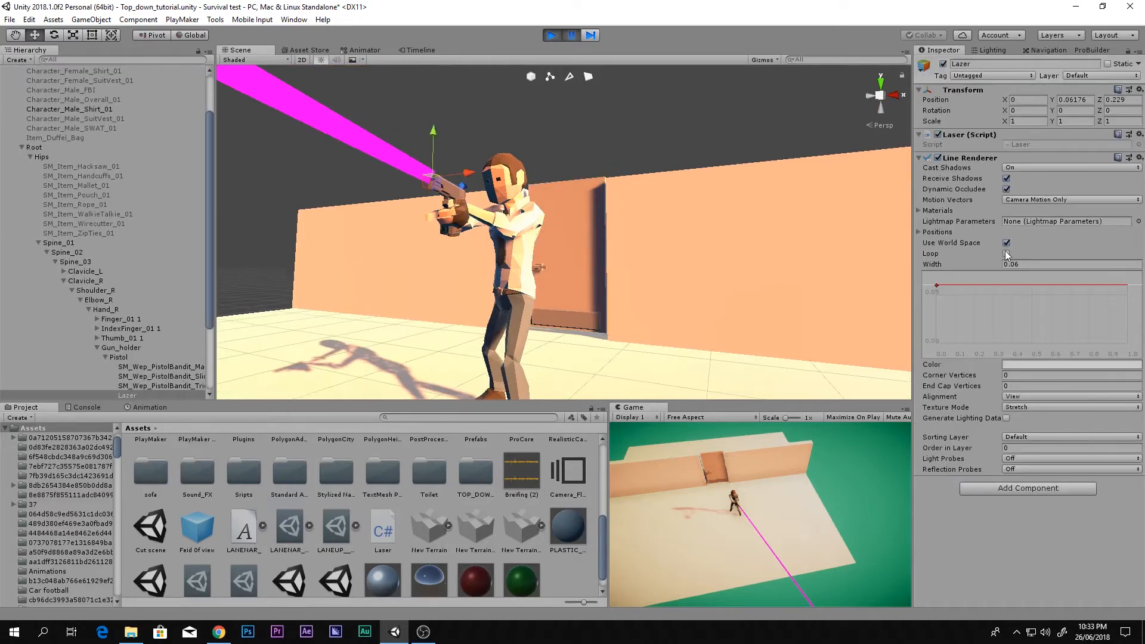
{"action": "left_click_drag", "start_coordinate": [1000, 261], "coordinate": [995, 265], "text": "alt"}
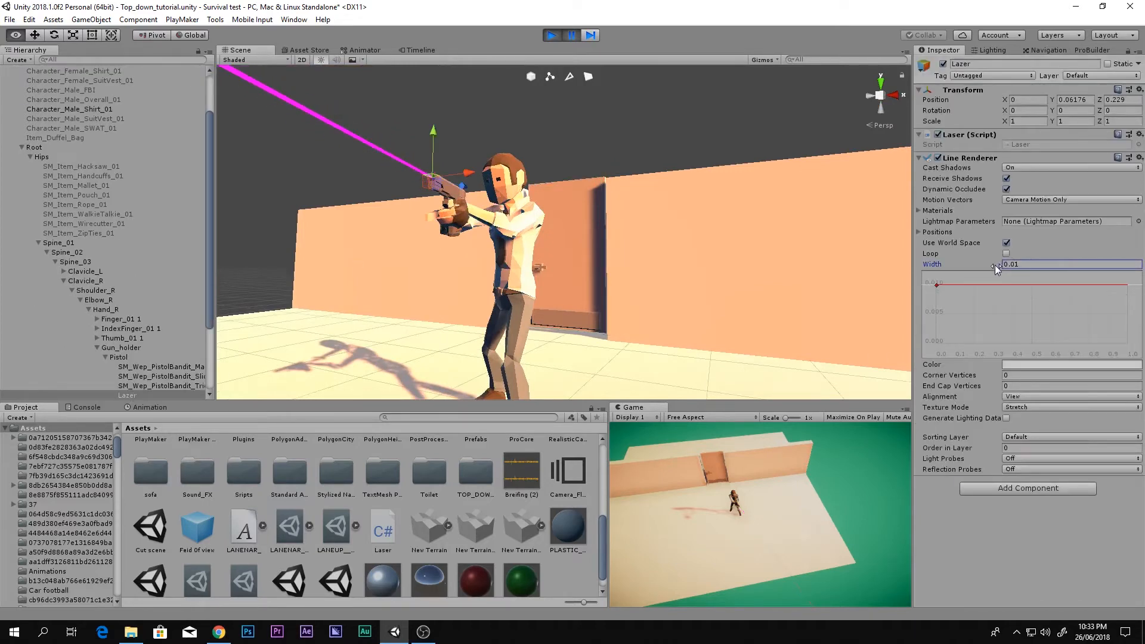
{"action": "left_click_drag", "start_coordinate": [657, 266], "coordinate": [729, 383], "text": "alt"}
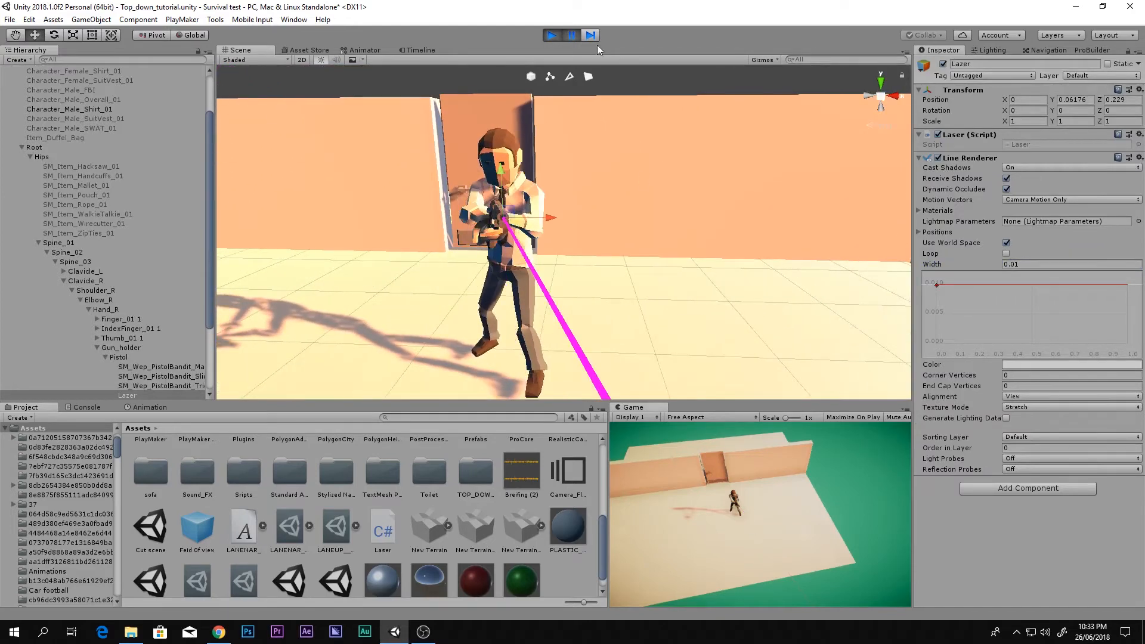
Step: Check the thickness of the narrowed laser line in the maximized Game view
{"action": "key", "text": "shift+space"}
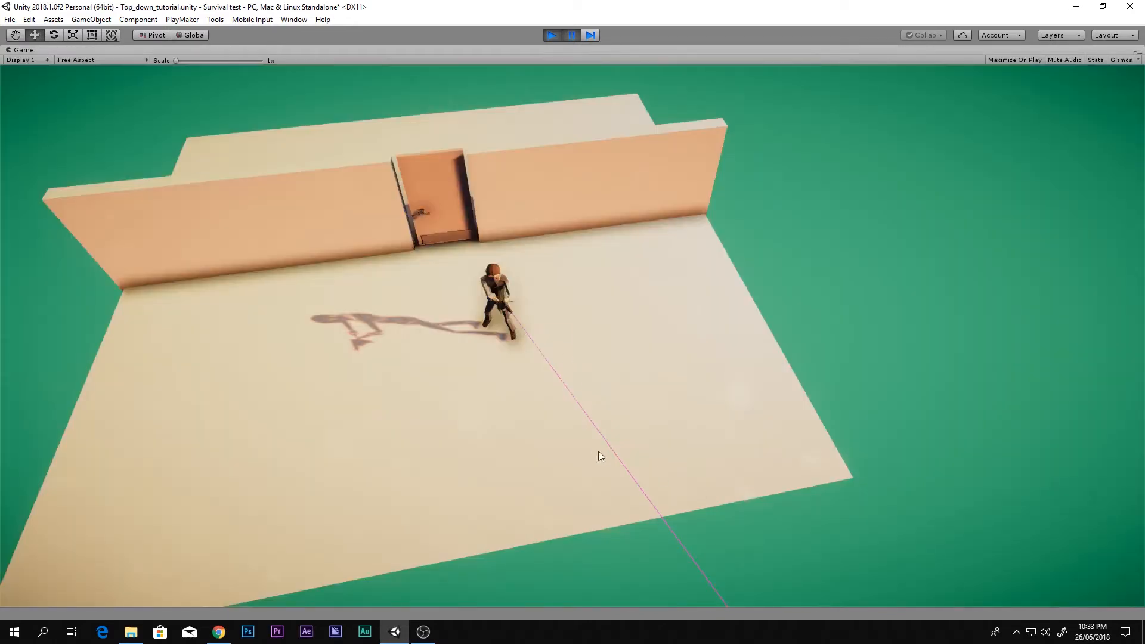
{"action": "key", "text": "shift+space"}
{"action": "left_click", "coordinate": [1004, 263]}
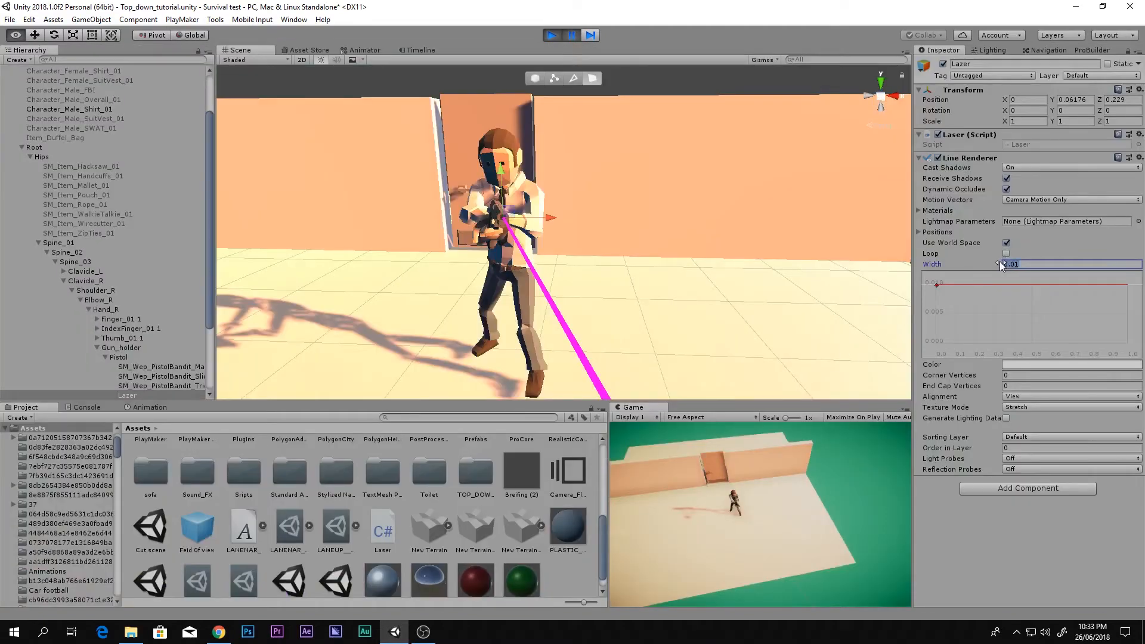
{"action": "left_click_drag", "start_coordinate": [1003, 266], "coordinate": [1006, 267]}
{"action": "key", "text": "shift+space"}
{"action": "key", "text": "shift+space"}
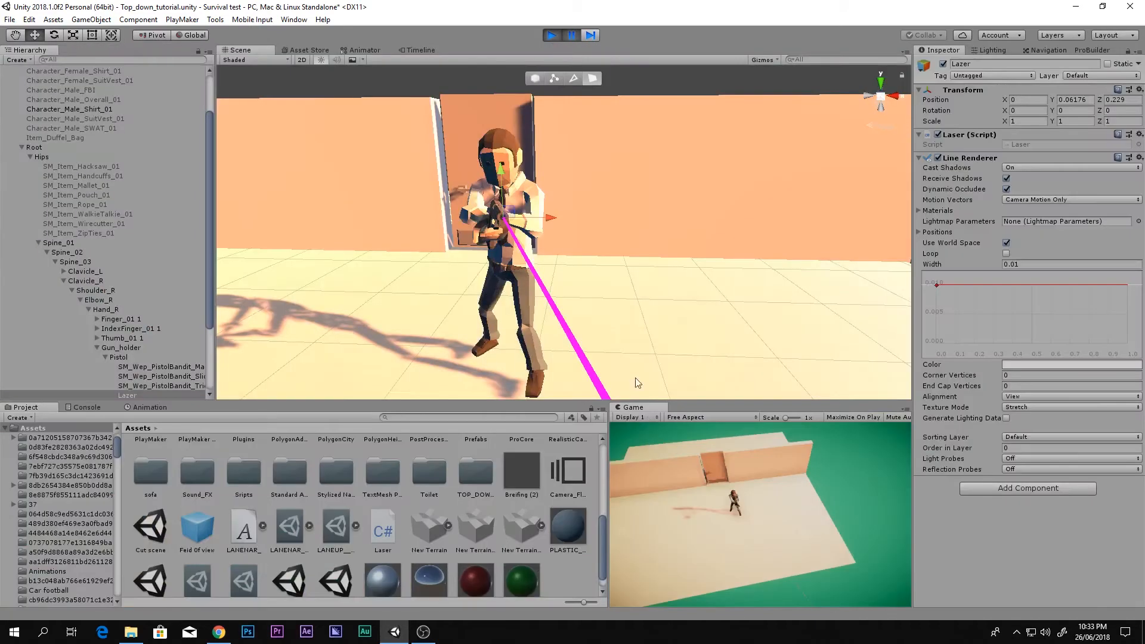
Step: Stop play mode and reapply the 0.01 width to the Lazer object's Line Renderer
{"action": "left_click", "coordinate": [1032, 265]}
{"action": "key", "text": "Return"}
{"action": "left_click", "coordinate": [553, 35]}
{"action": "left_click", "coordinate": [1031, 263]}
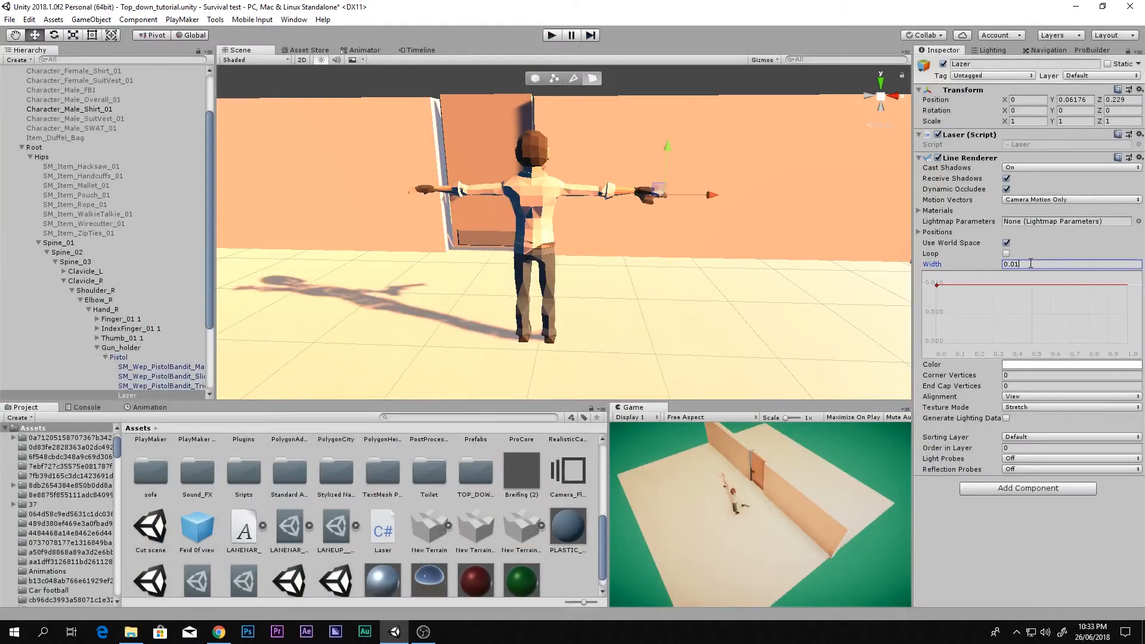
{"action": "key", "text": "Return"}
{"action": "key", "text": "f"}
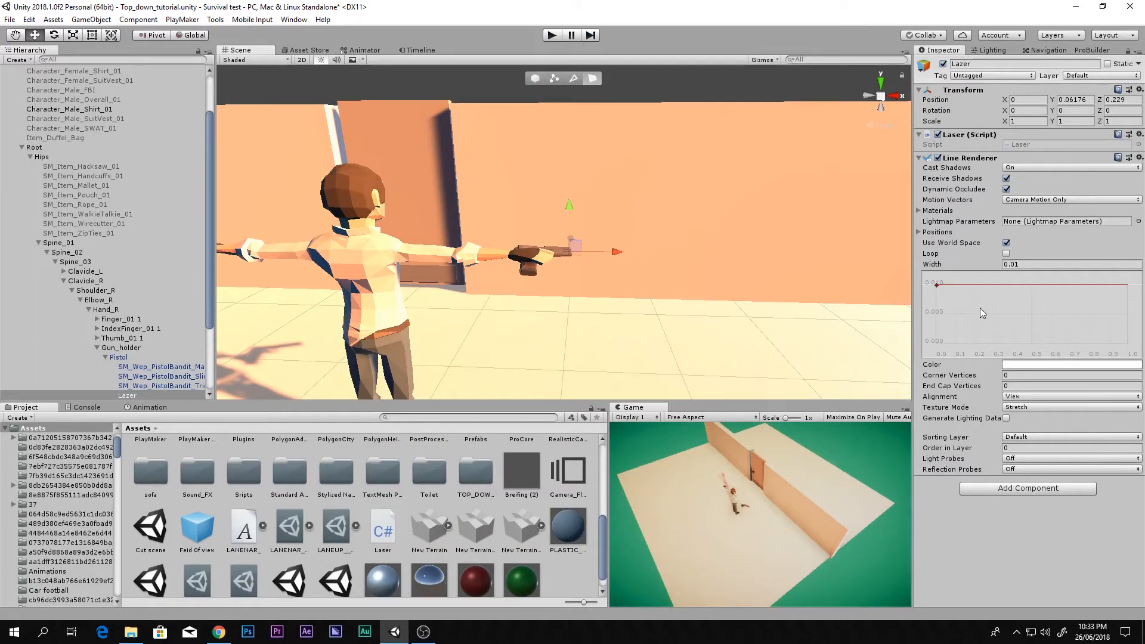
Step: Expand the Line Renderer's materials and look through the project's asset folders for a laser material
{"action": "left_click", "coordinate": [924, 212]}
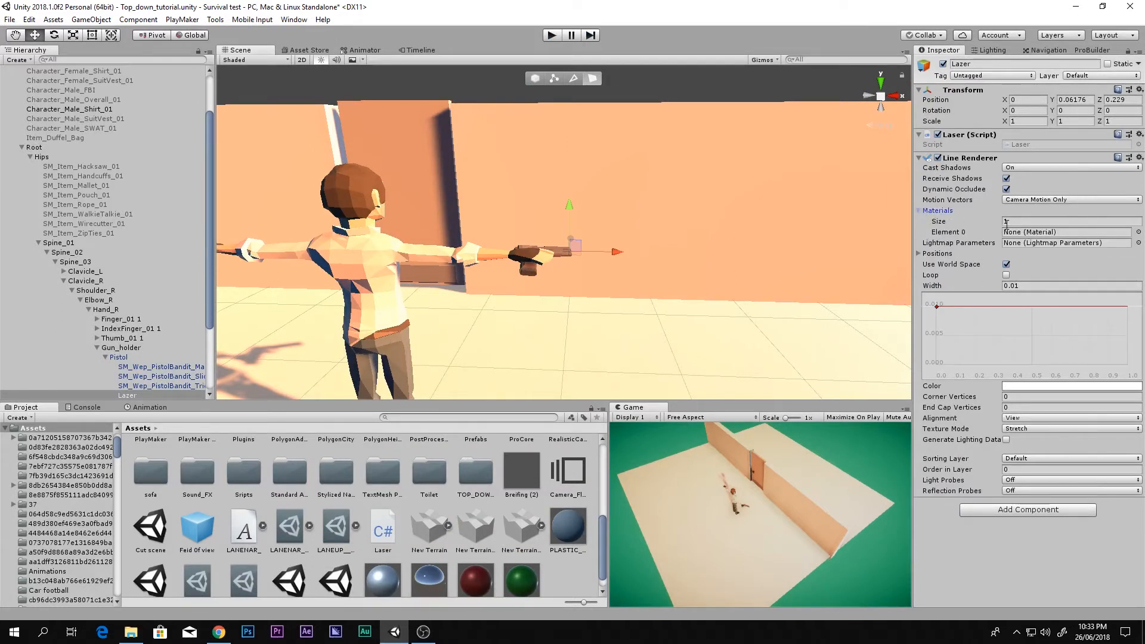
{"action": "scroll", "coordinate": [365, 555], "scroll_direction": "up", "scroll_amount": 6}
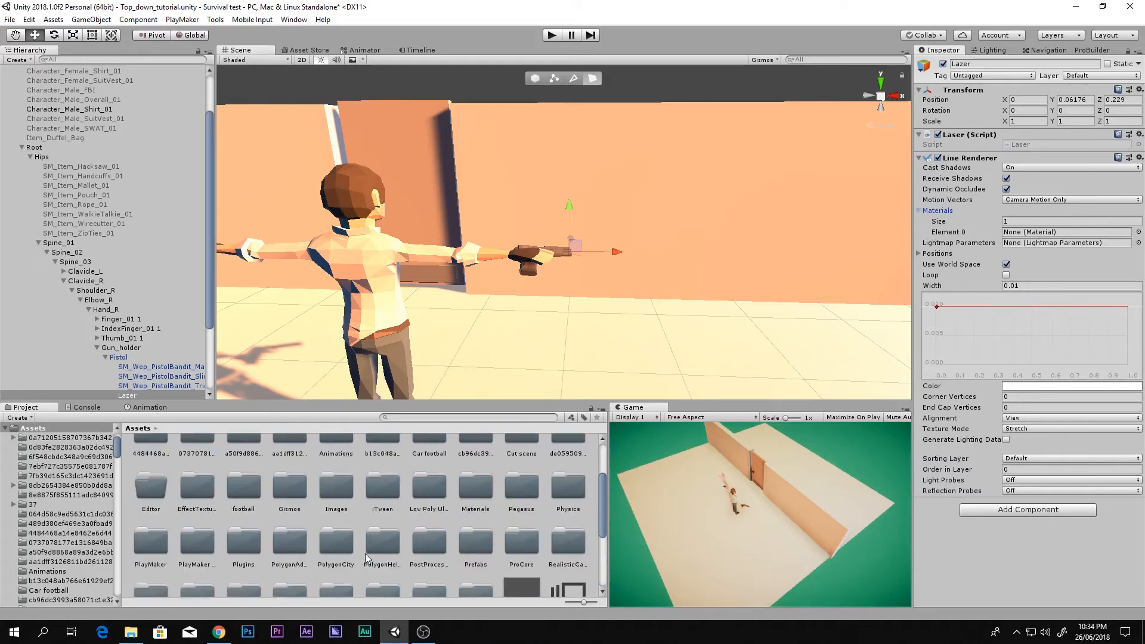
{"action": "scroll", "coordinate": [365, 553], "scroll_direction": "up", "scroll_amount": 1}
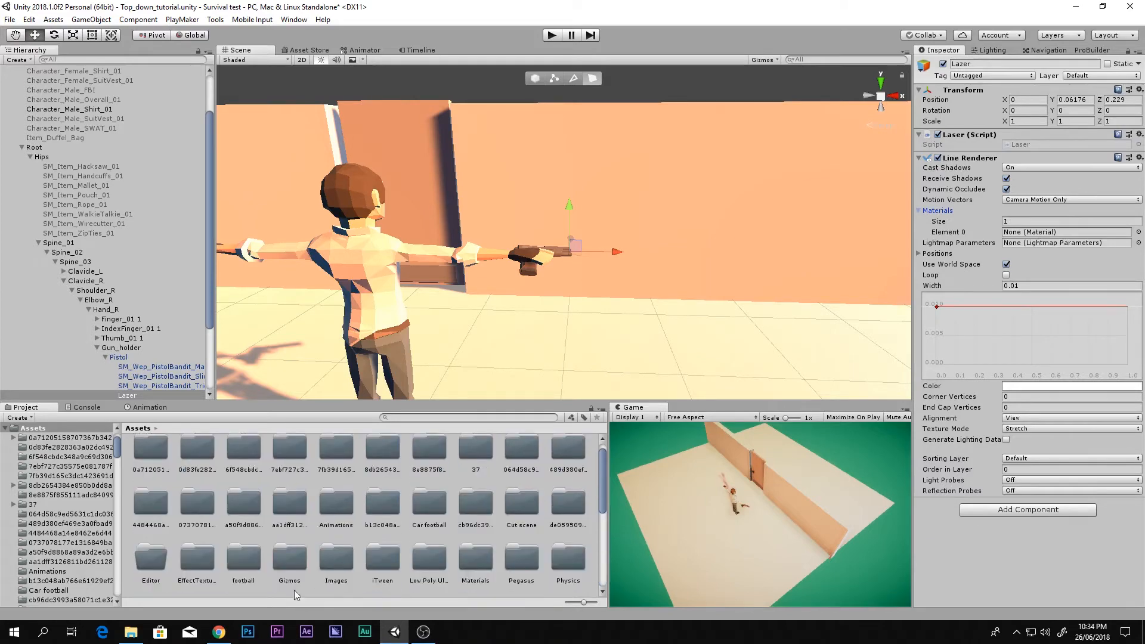
Step: Switch to Chrome and search Google Images for "Laser texture"
{"action": "left_click", "coordinate": [219, 632]}
{"action": "left_click", "coordinate": [135, 9]}
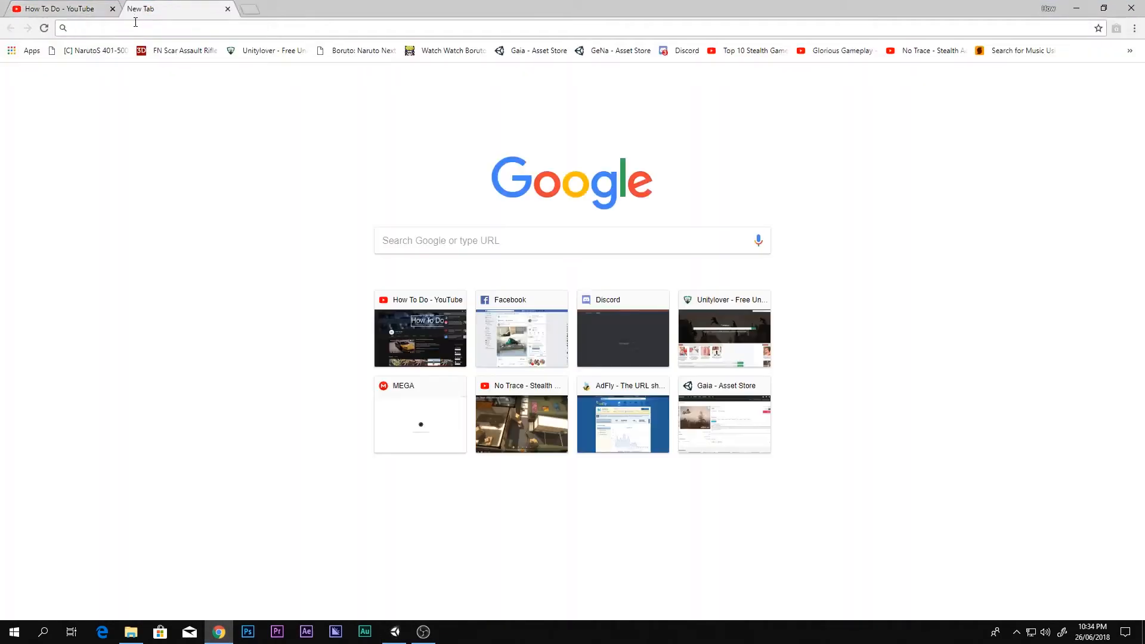
{"action": "type", "text": "Laze"}
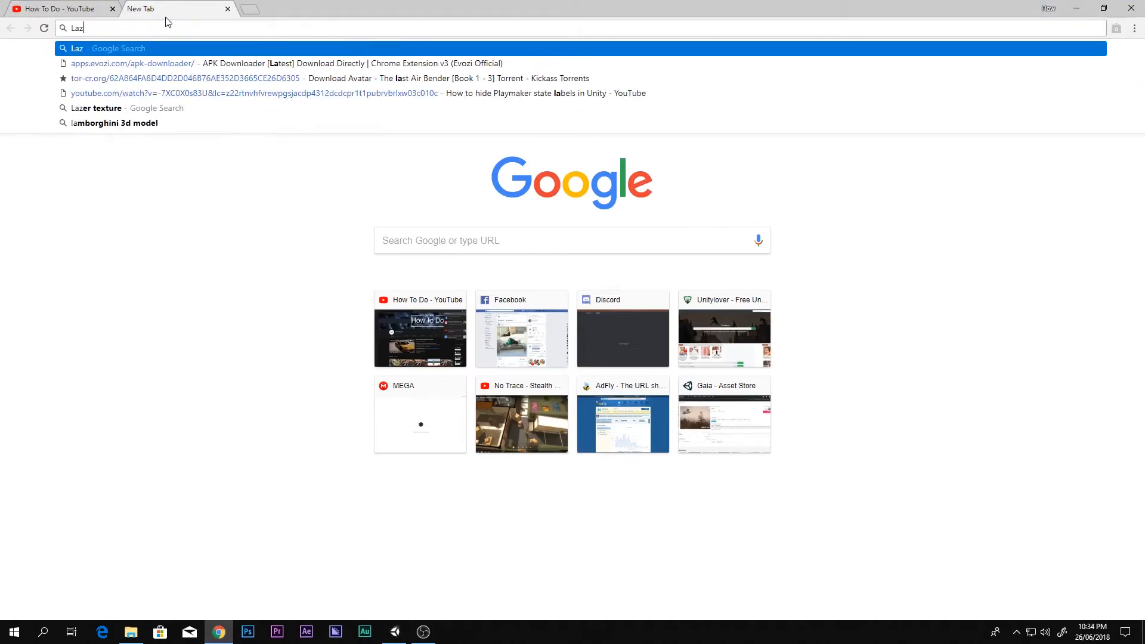
{"action": "key", "text": "BackSpace"}
{"action": "key", "text": "BackSpace"}
{"action": "type", "text": "ser"}
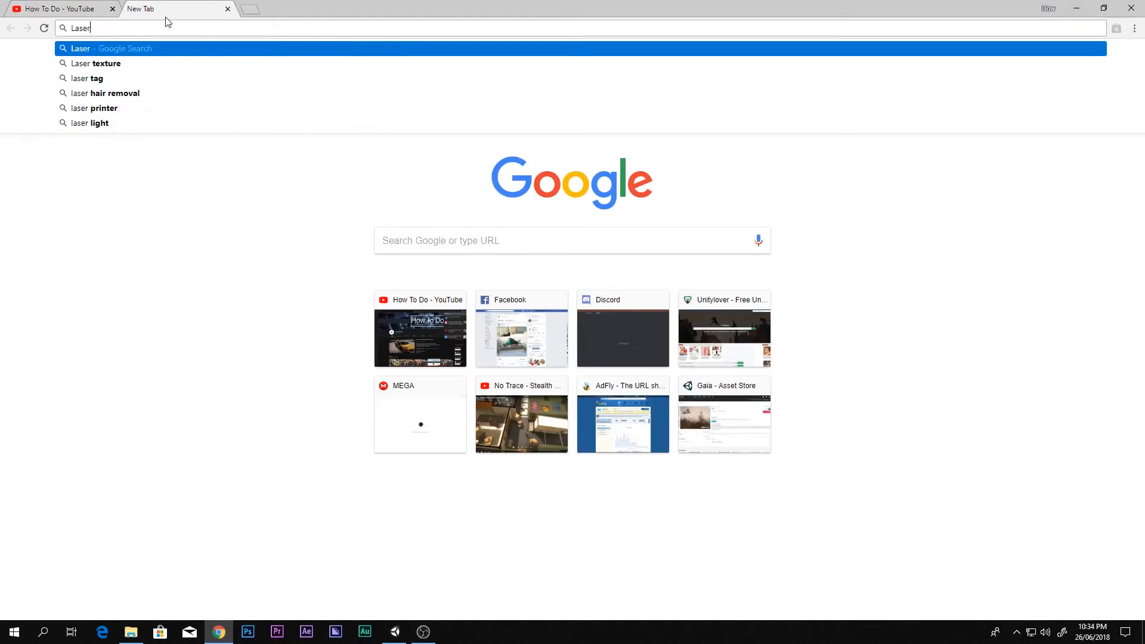
{"action": "key", "text": "Down"}
{"action": "key", "text": "Down"}
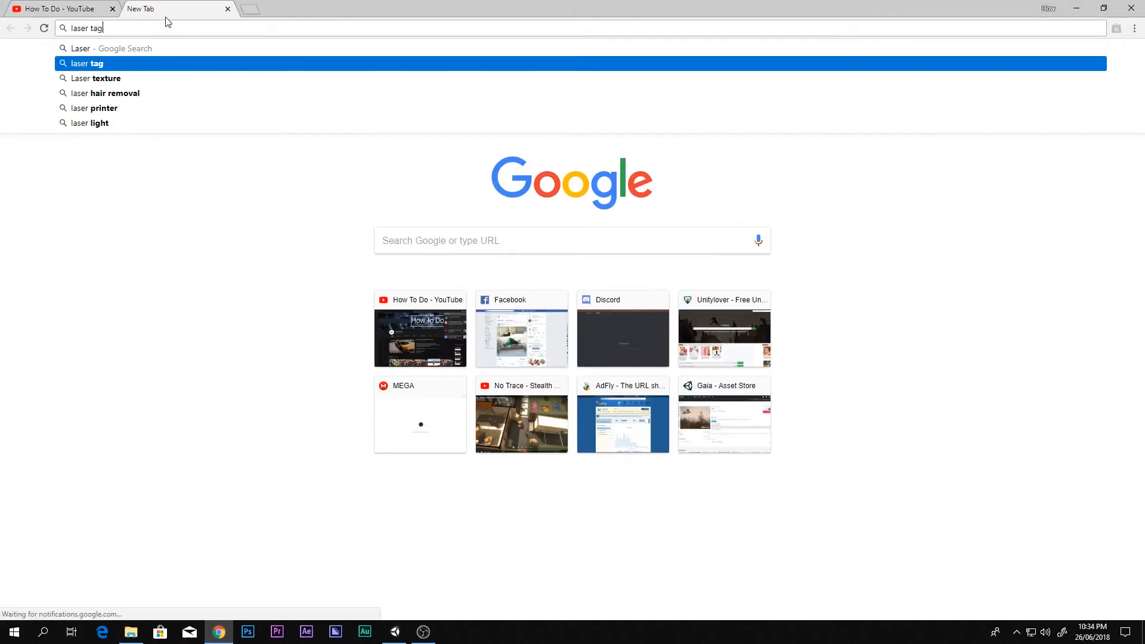
{"action": "key", "text": "Return"}
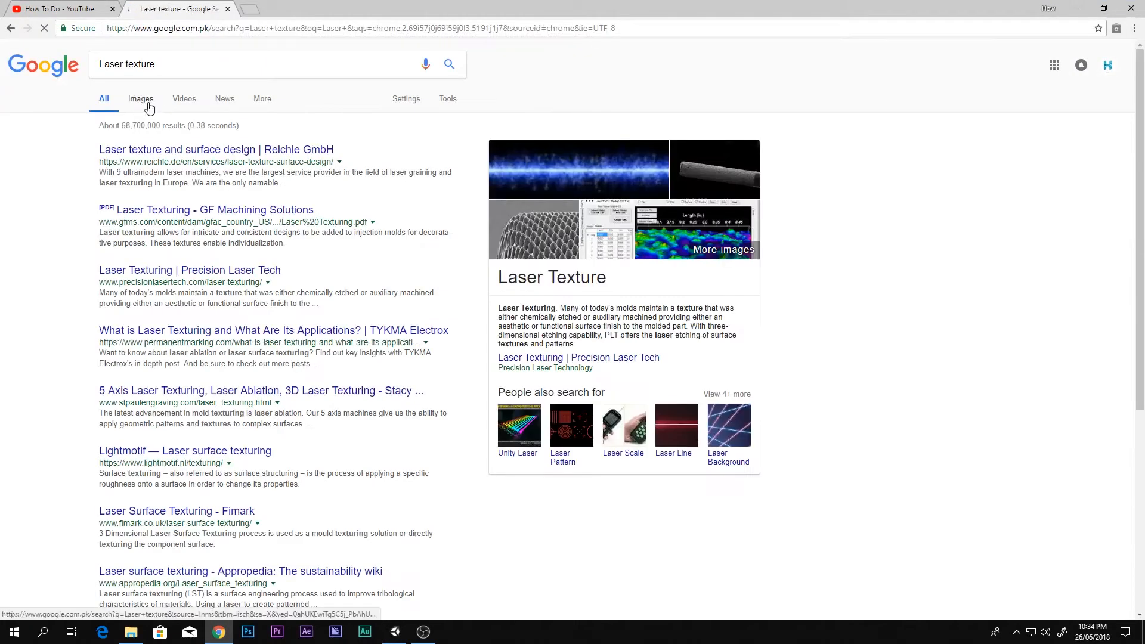
{"action": "left_click", "coordinate": [146, 100]}
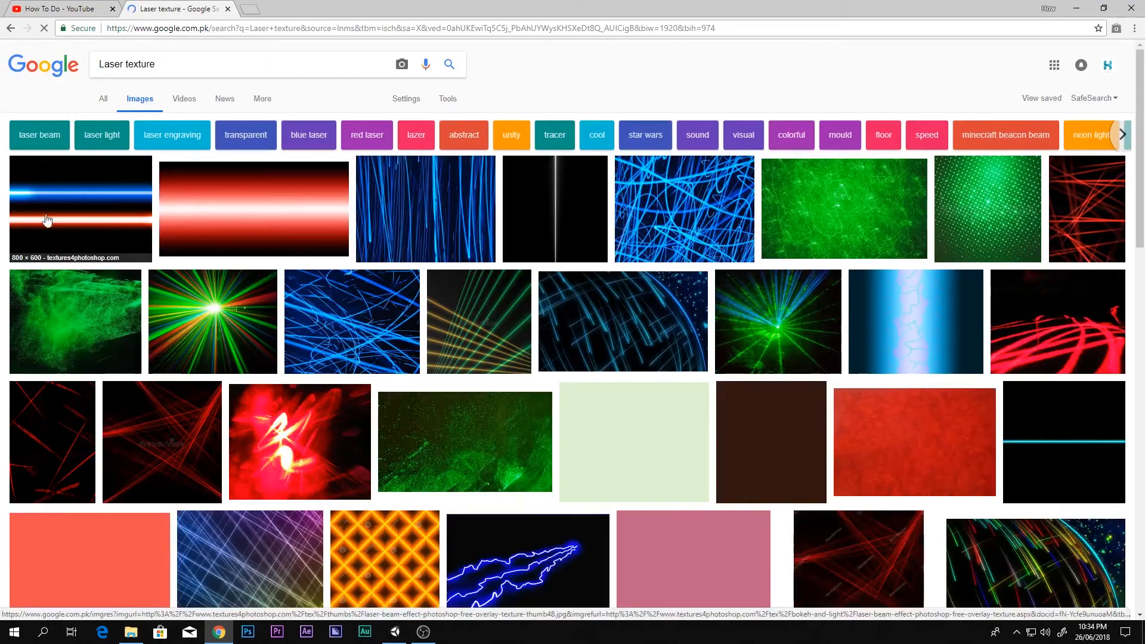
Step: Open the red laser beam image from the search results in its own tab, then switch back to Unity
{"action": "middle_click", "coordinate": [253, 205]}
{"action": "key", "text": "ctrl+Tab"}
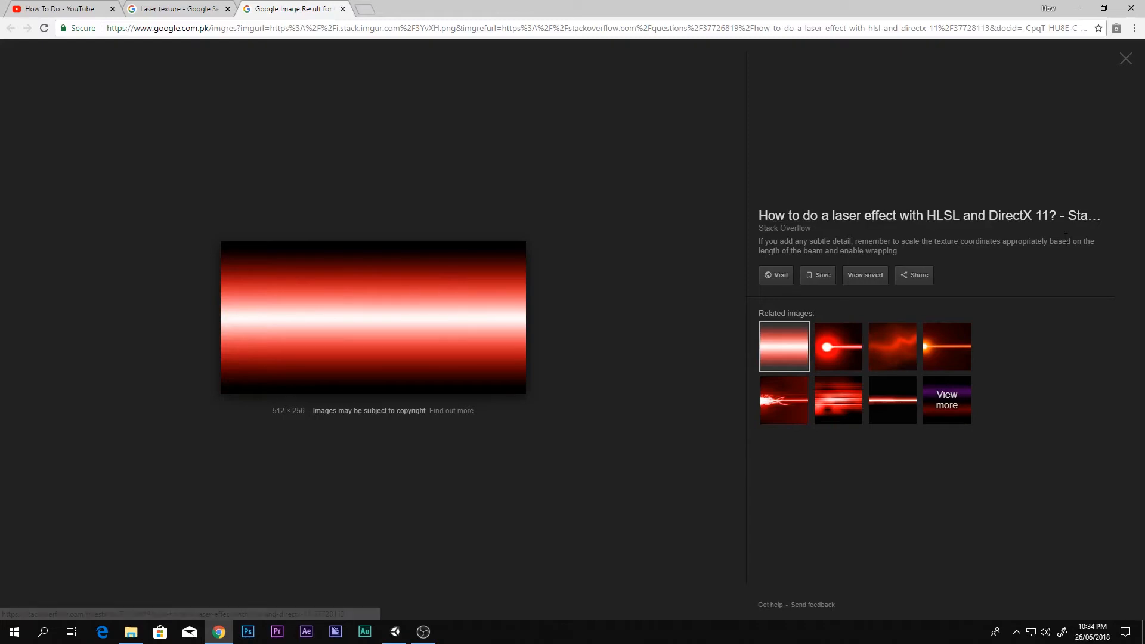
{"action": "left_click", "coordinate": [1077, 7]}
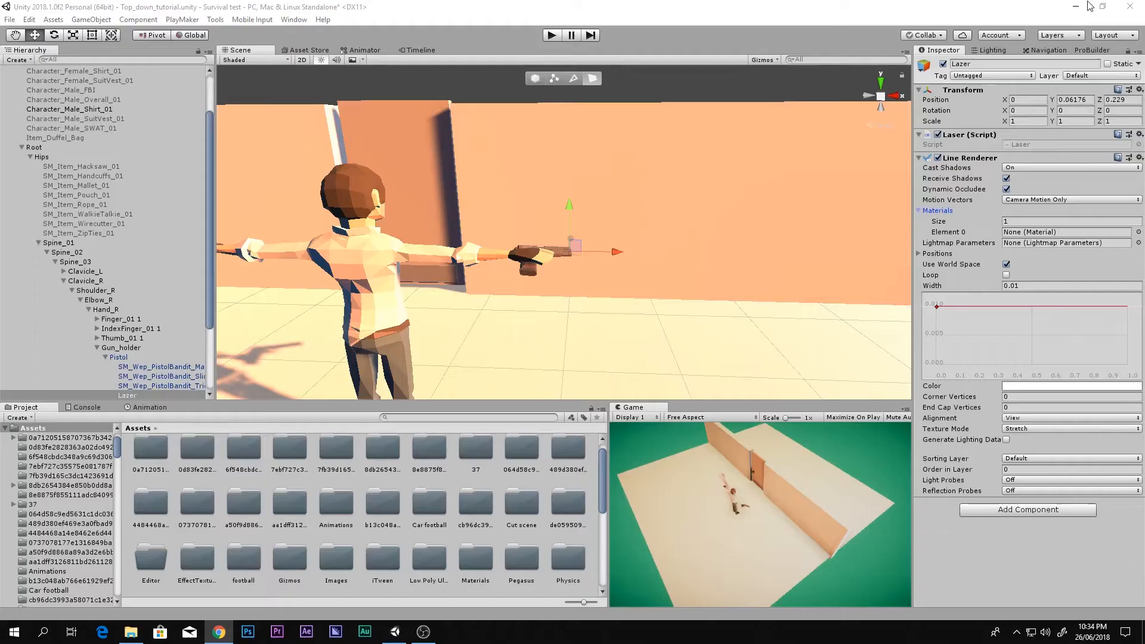
Step: Open the project's Images folder, select the 3YvXH laser texture to inspect it, and reselect the Lazer object
{"action": "scroll", "coordinate": [399, 448], "scroll_direction": "up", "scroll_amount": 1}
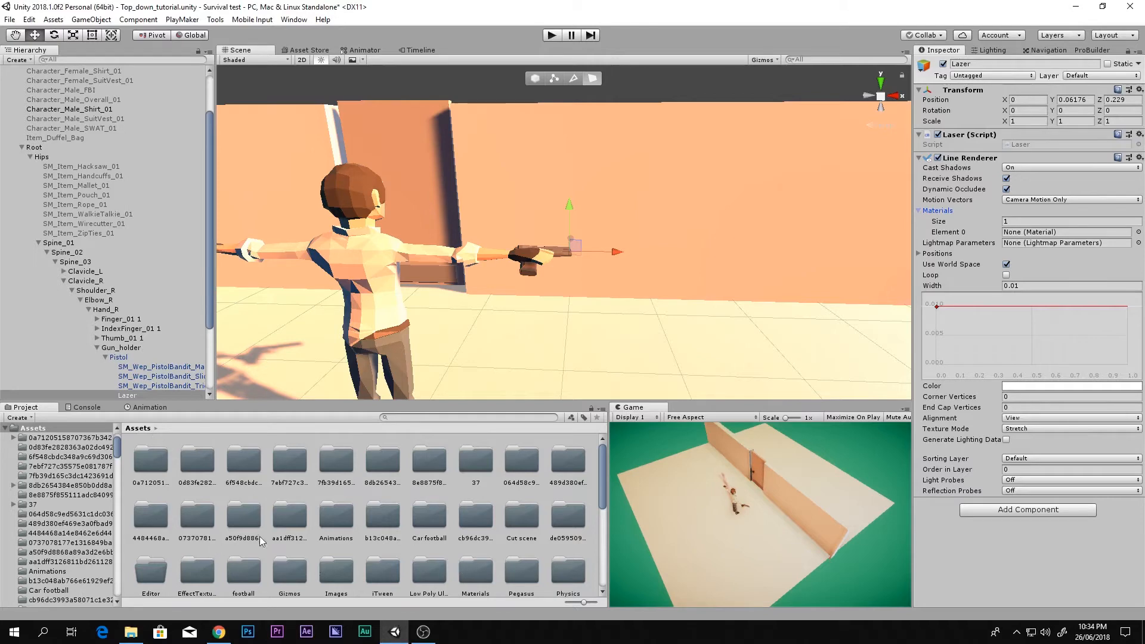
{"action": "scroll", "coordinate": [499, 535], "scroll_direction": "down", "scroll_amount": 2}
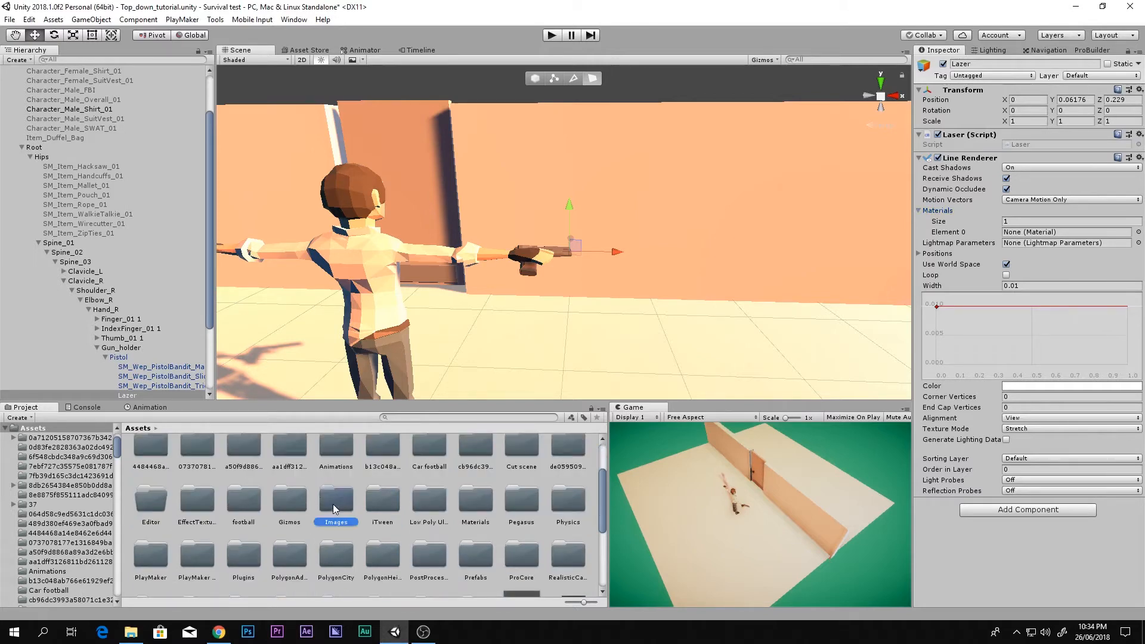
{"action": "double_click", "coordinate": [333, 504]}
{"action": "left_click", "coordinate": [156, 472]}
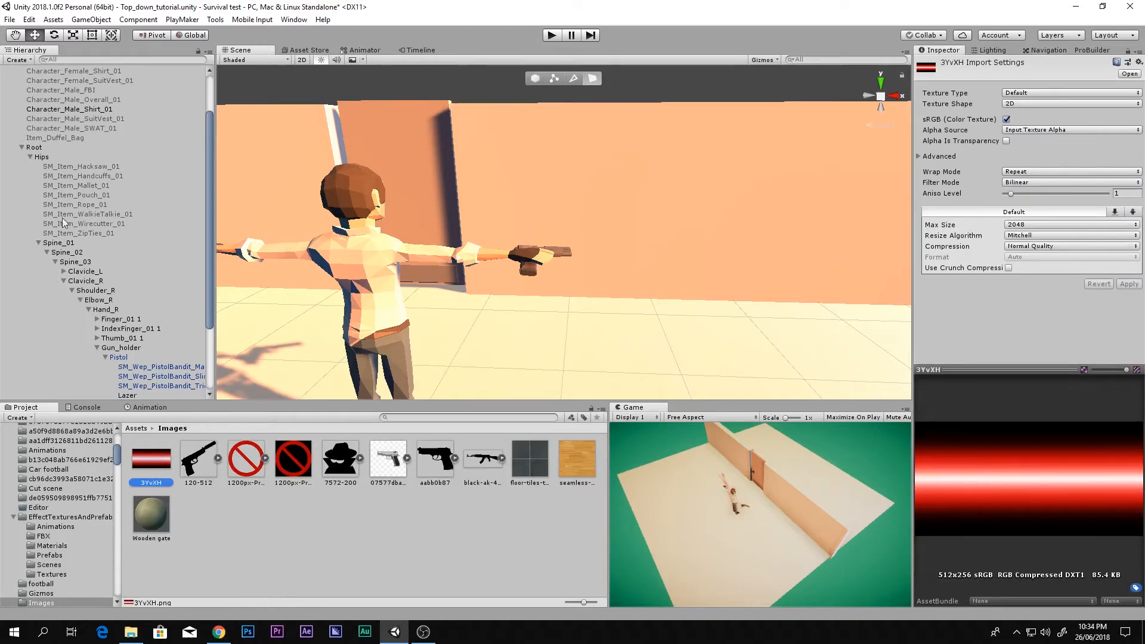
{"action": "right_click", "coordinate": [185, 535]}
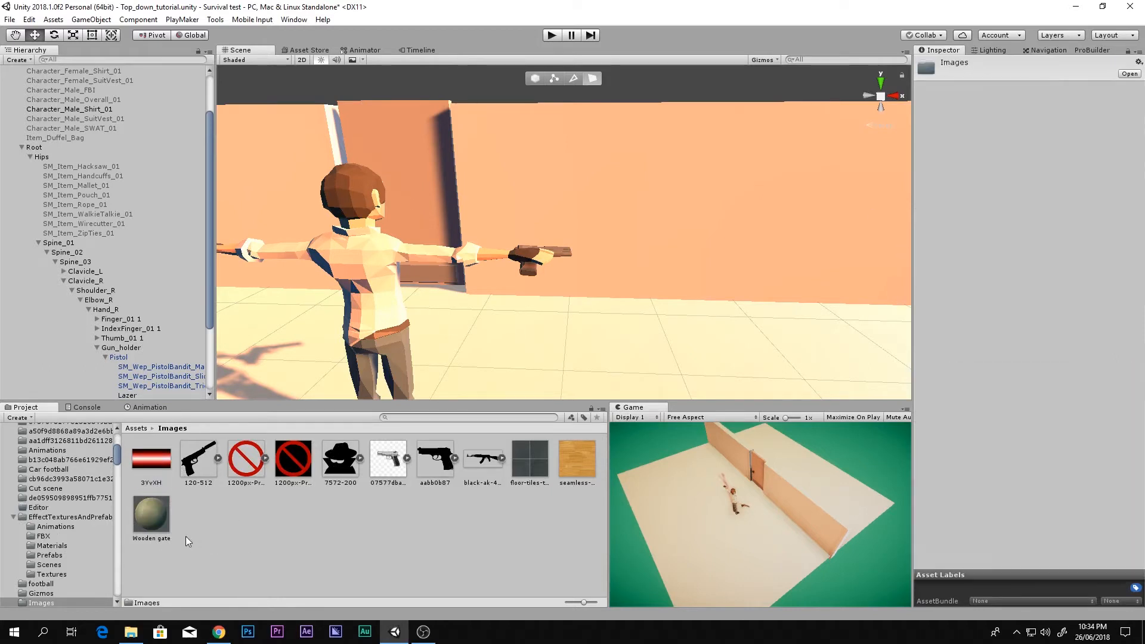
{"action": "left_click", "coordinate": [132, 400]}
{"action": "left_click_drag", "start_coordinate": [128, 395], "coordinate": [1029, 232]}
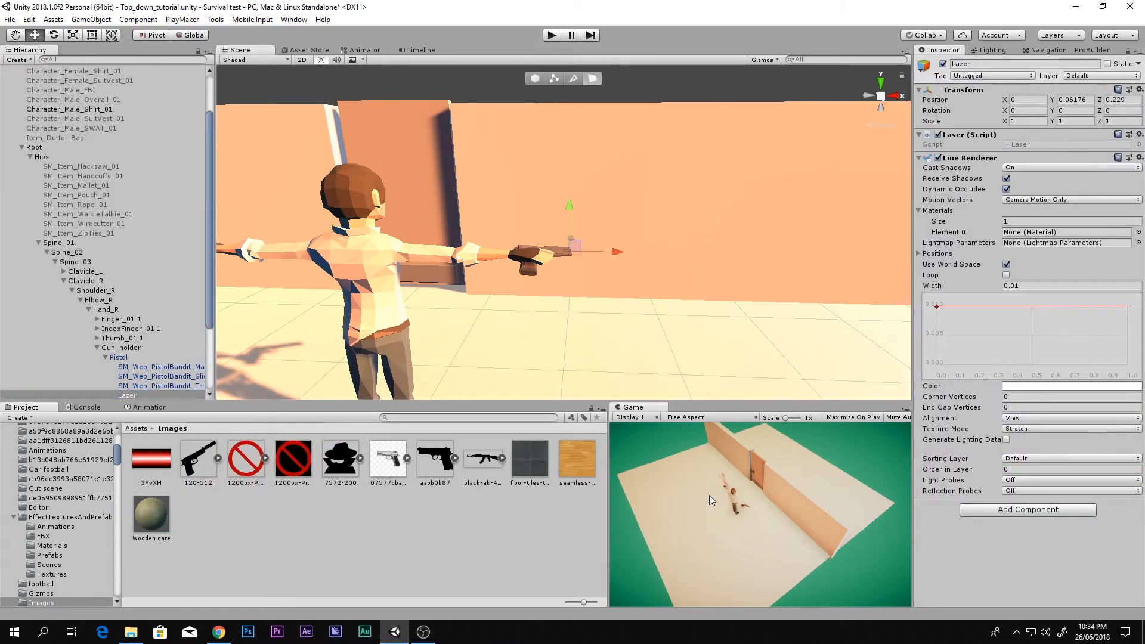
Step: Create a material in the Images folder and assign the 3YvXH texture as its albedo map
{"action": "right_click", "coordinate": [310, 570]}
{"action": "mouse_move", "coordinate": [453, 317]}
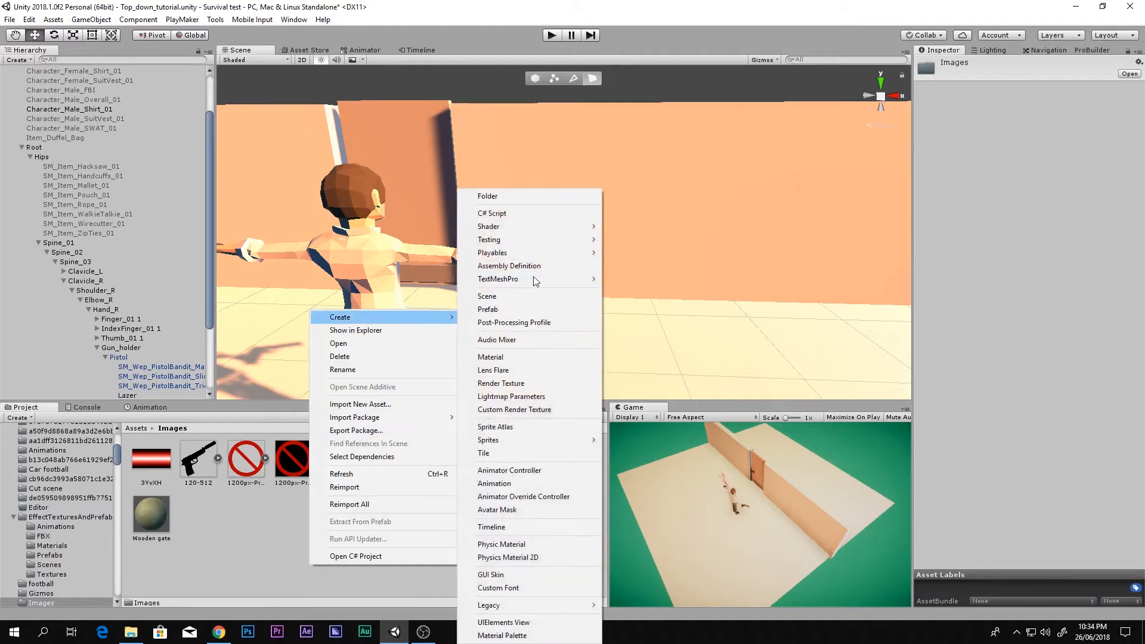
{"action": "left_click", "coordinate": [521, 357]}
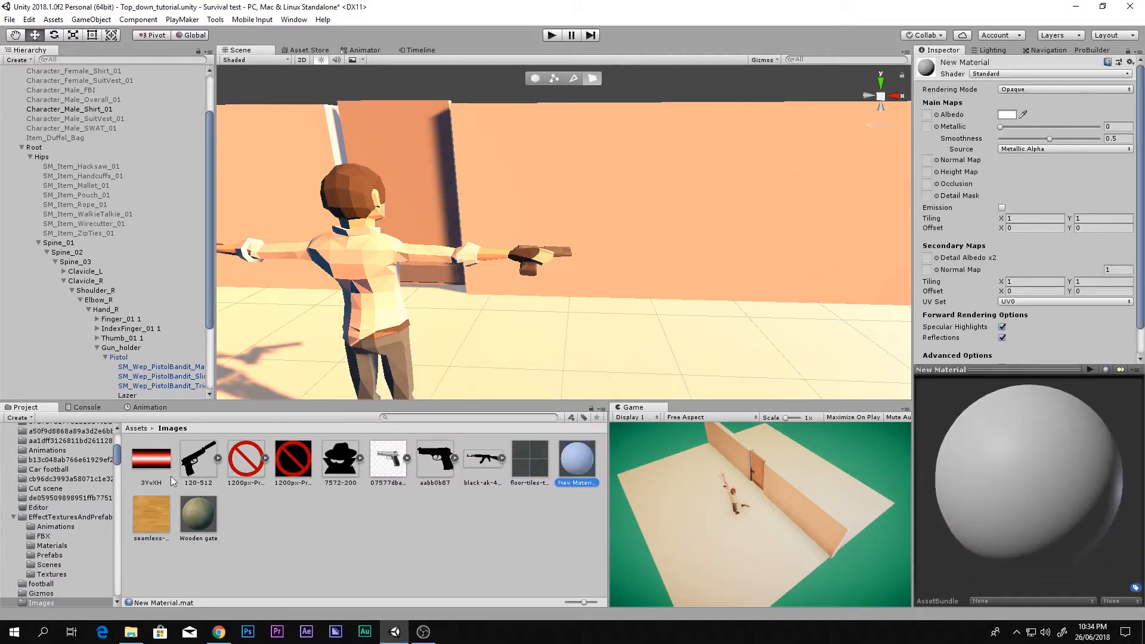
{"action": "left_click_drag", "start_coordinate": [158, 472], "coordinate": [930, 117]}
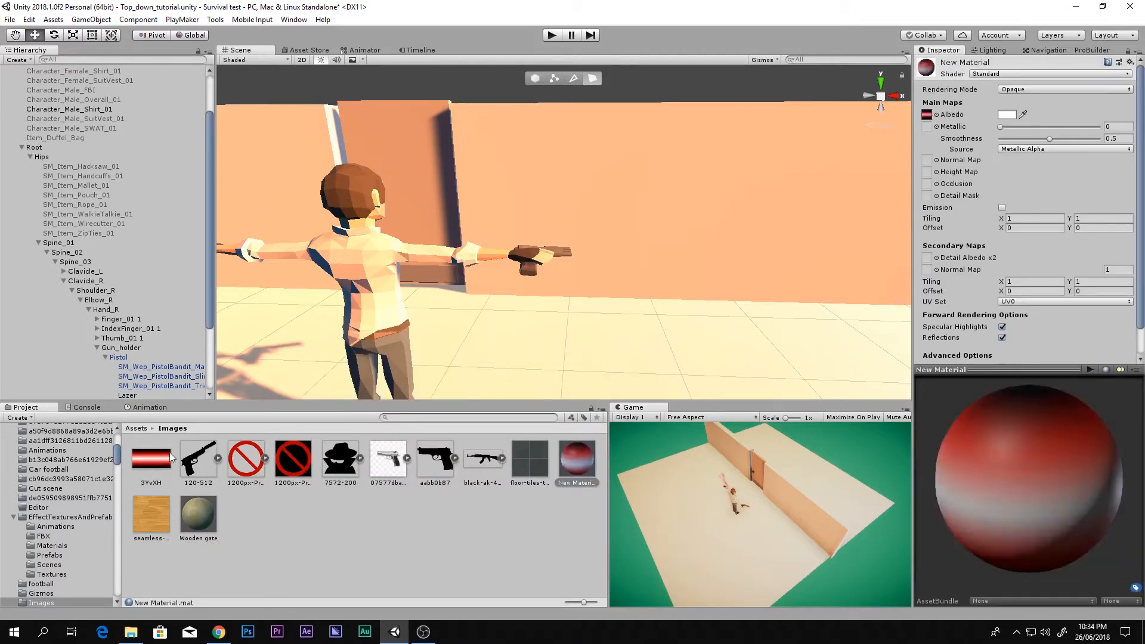
Step: Assign the new laser material to Element 0 of the Lazer object's Line Renderer and test it briefly in play mode
{"action": "left_click", "coordinate": [113, 395]}
{"action": "left_click_drag", "start_coordinate": [577, 460], "coordinate": [1021, 233]}
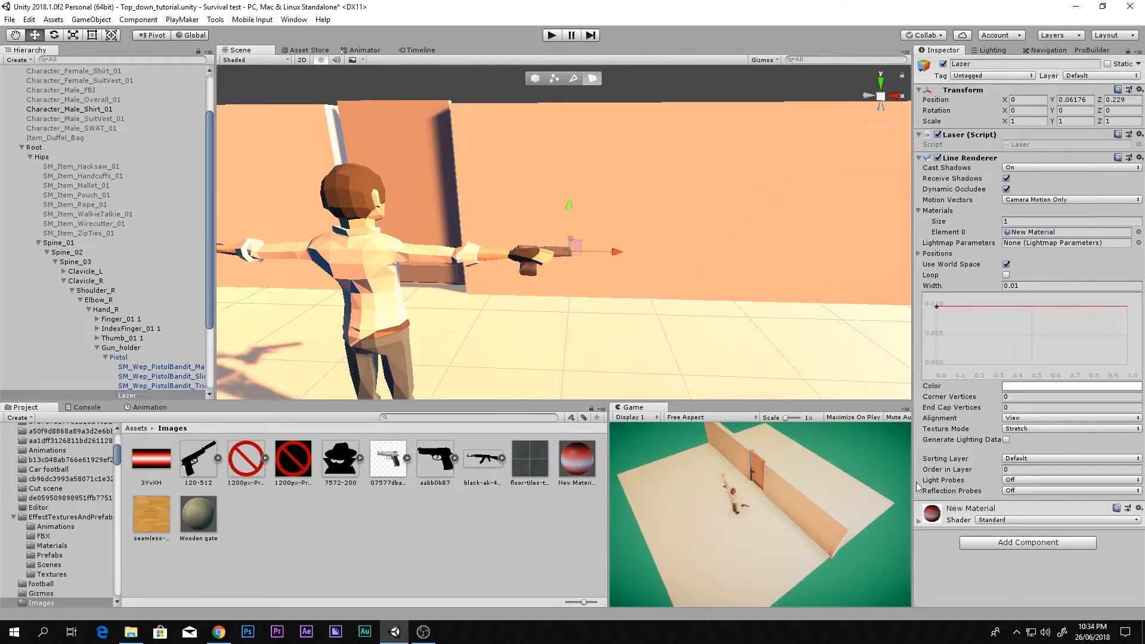
{"action": "left_click", "coordinate": [920, 520]}
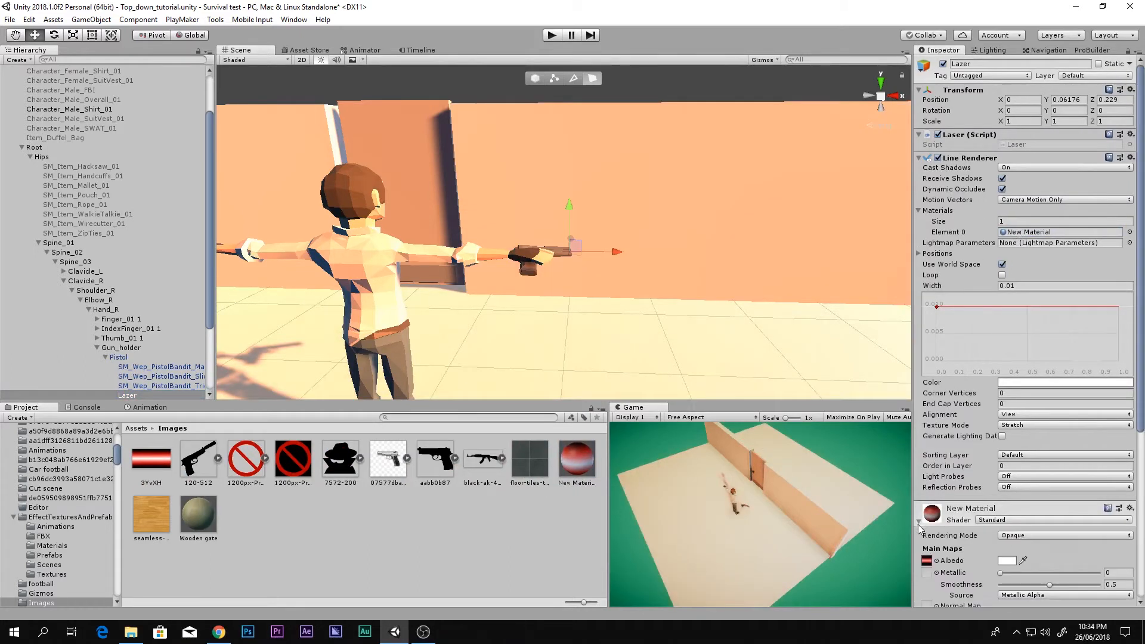
{"action": "left_click", "coordinate": [561, 35]}
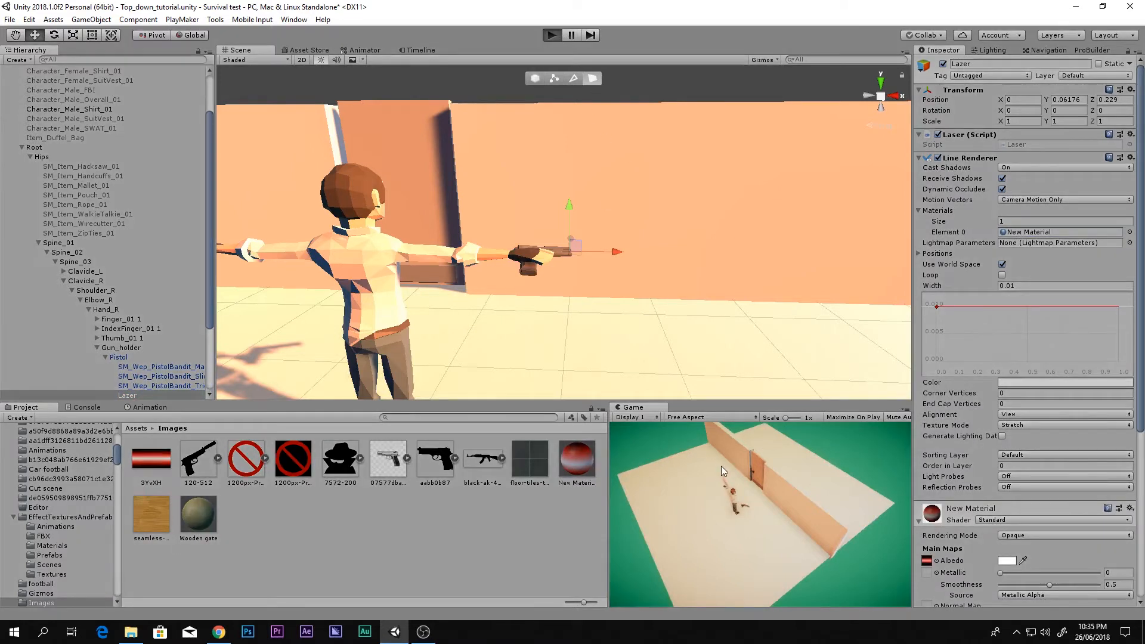
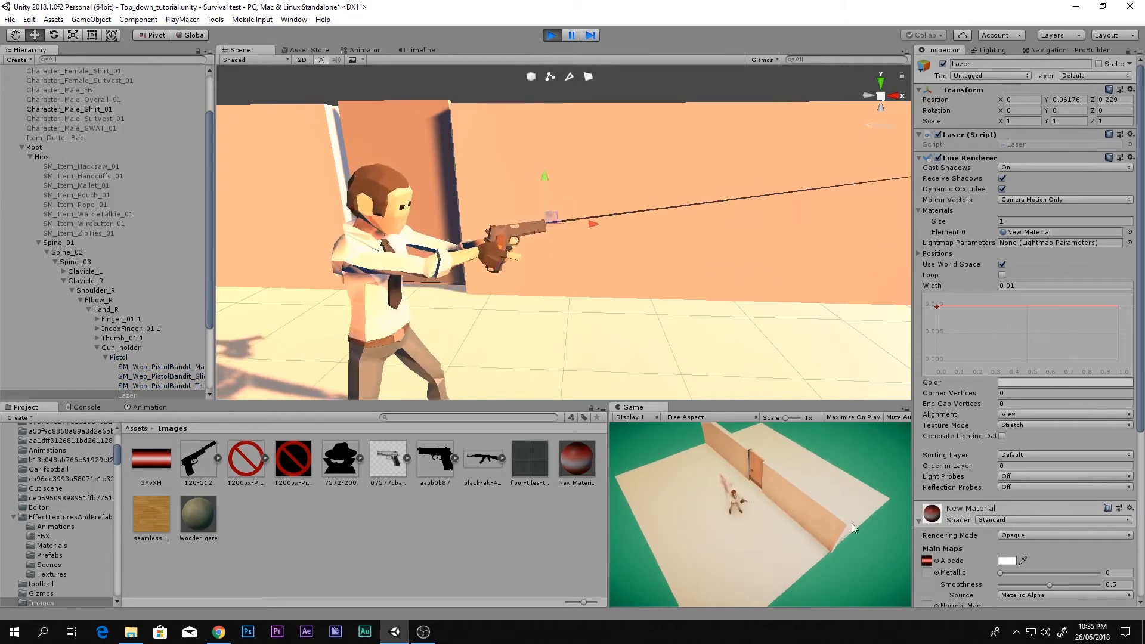
{"action": "left_click", "coordinate": [551, 36]}
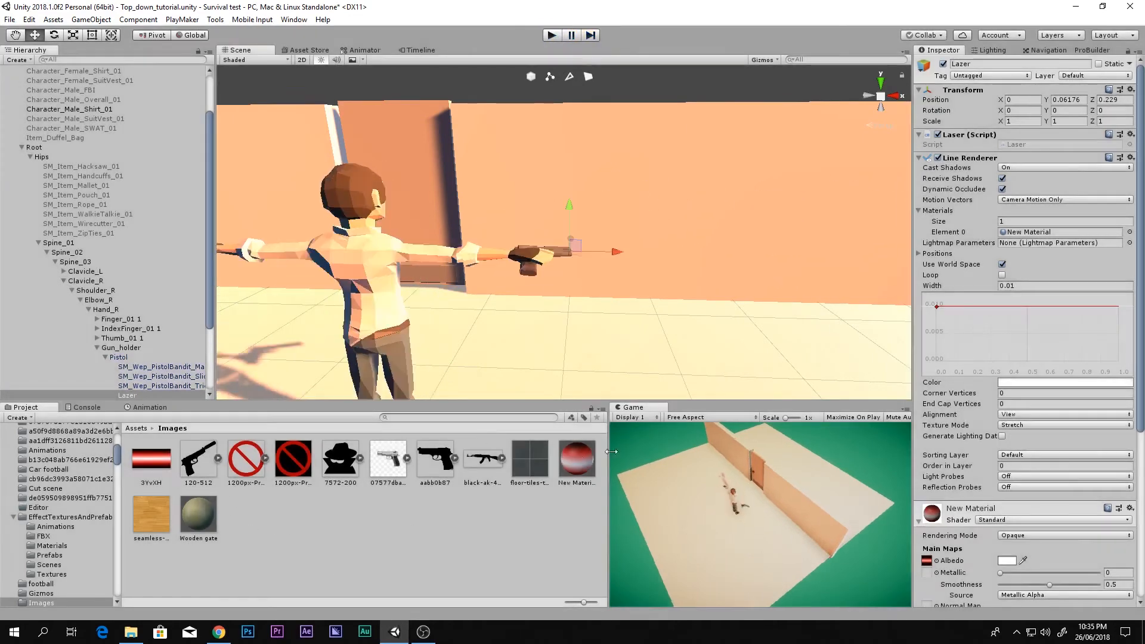
{"action": "left_click", "coordinate": [577, 460]}
{"action": "key", "text": "Delete"}
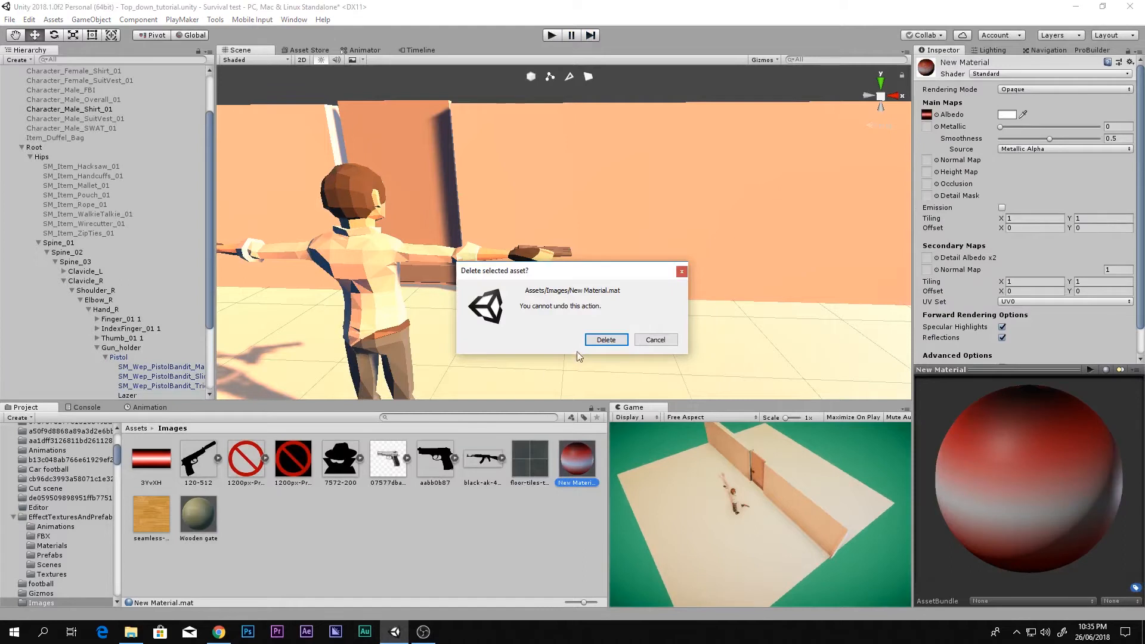
{"action": "left_click", "coordinate": [655, 340]}
Step: Remove the albedo texture from the laser material
{"action": "left_click", "coordinate": [572, 462]}
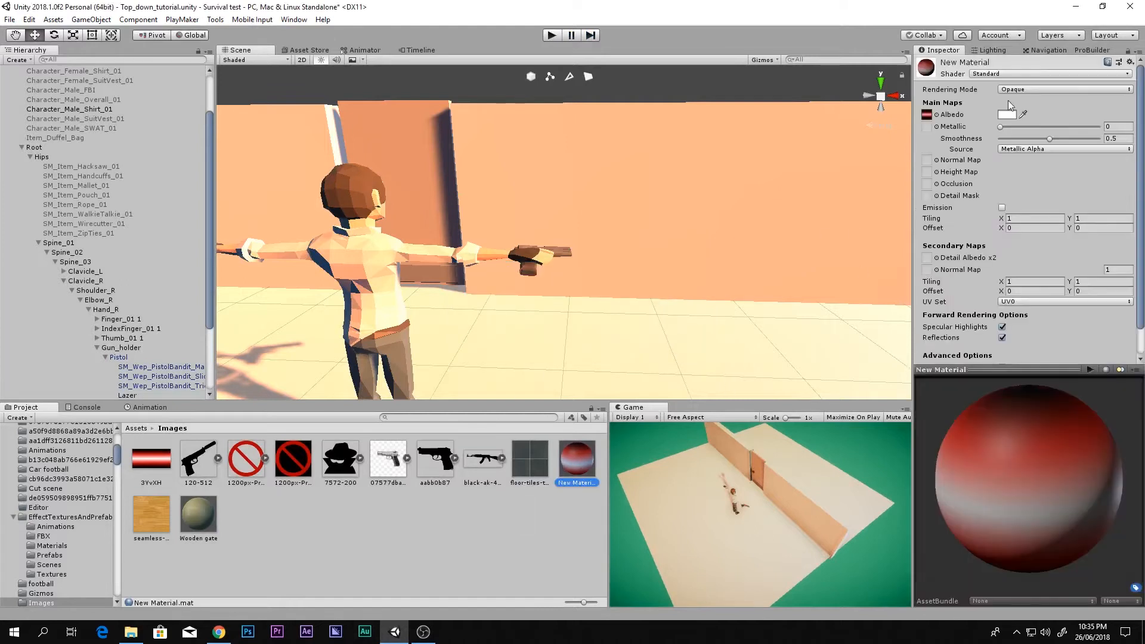
{"action": "left_click", "coordinate": [936, 115]}
{"action": "key", "text": "Delete"}
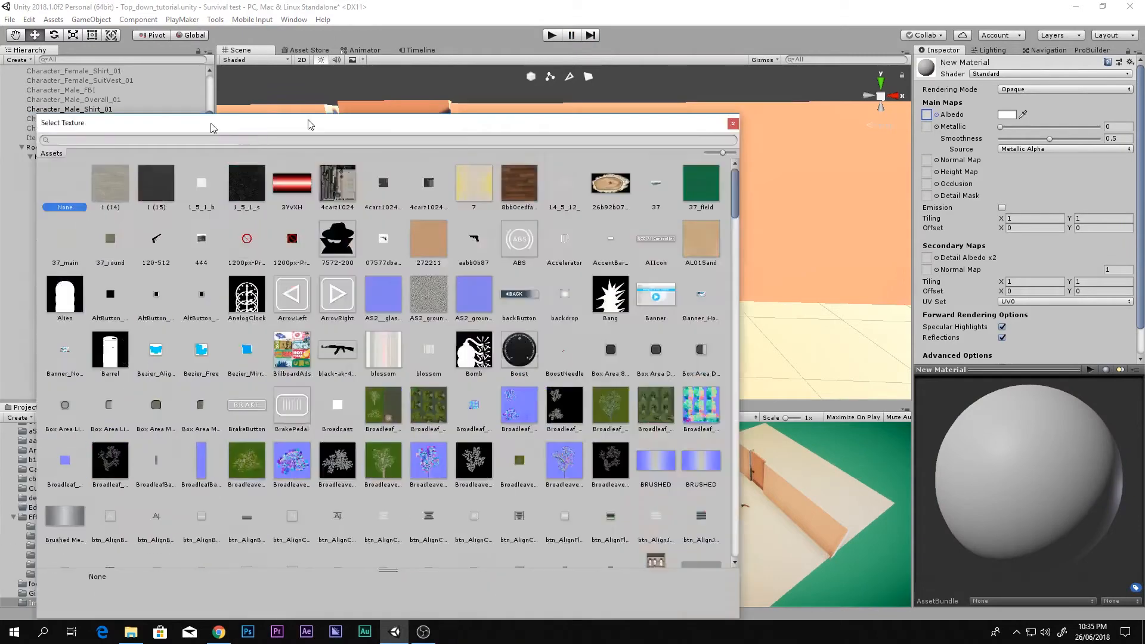
{"action": "left_click_drag", "start_coordinate": [309, 122], "coordinate": [670, 82]}
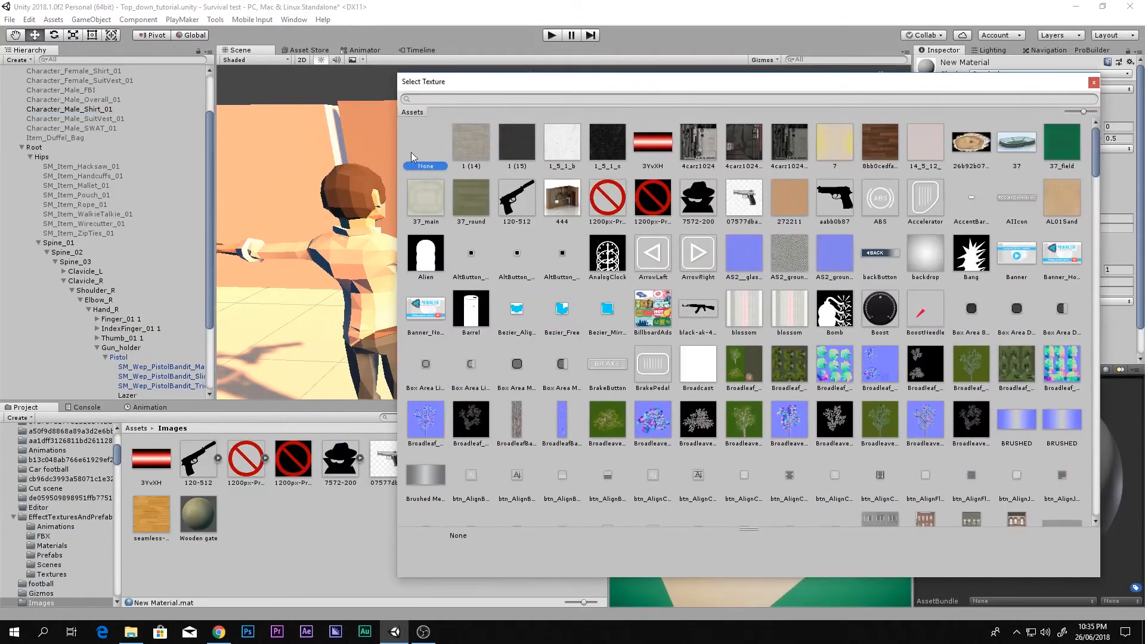
{"action": "left_click", "coordinate": [1094, 84]}
Step: Set the laser material's albedo color to bright red, FF001F
{"action": "left_click", "coordinate": [1007, 116]}
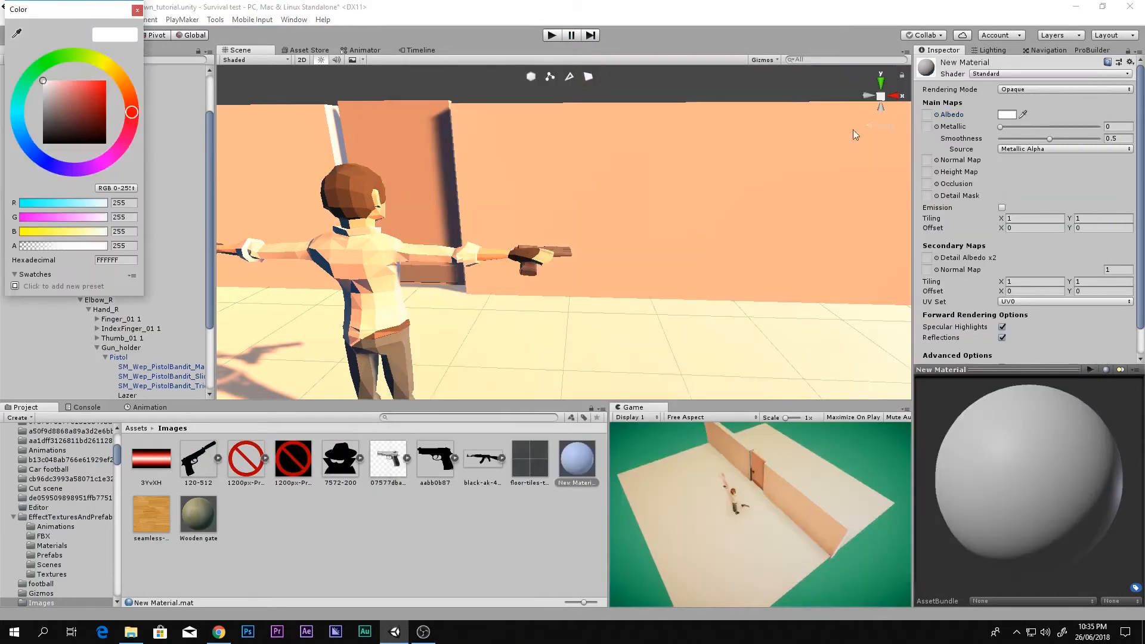
{"action": "left_click", "coordinate": [104, 112]}
{"action": "left_click_drag", "start_coordinate": [109, 110], "coordinate": [120, 81]}
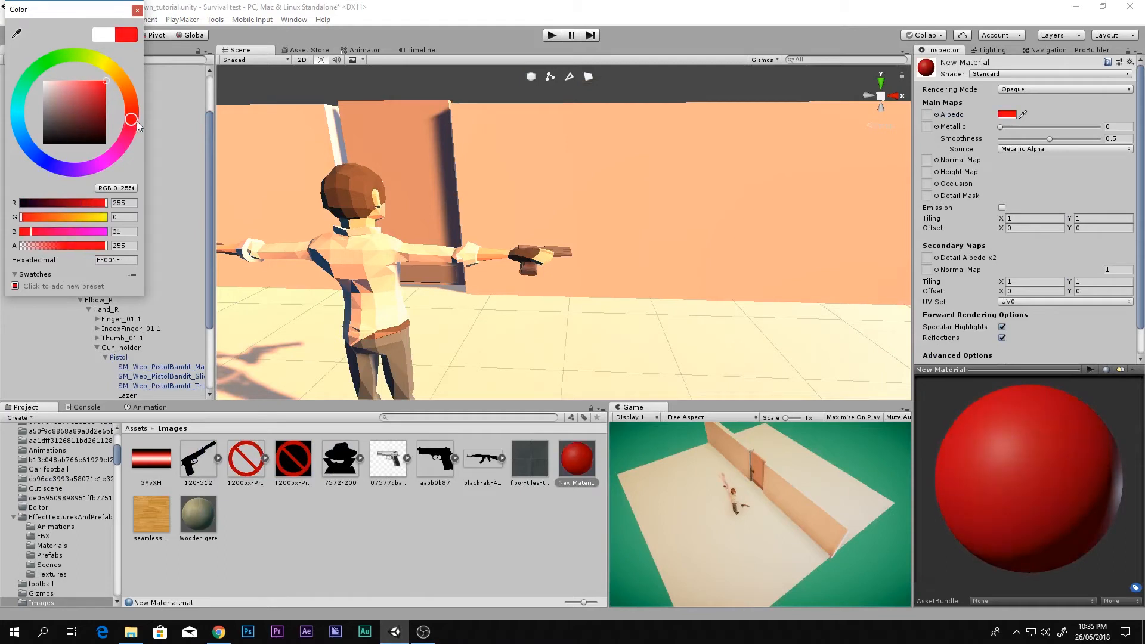
{"action": "left_click", "coordinate": [137, 10]}
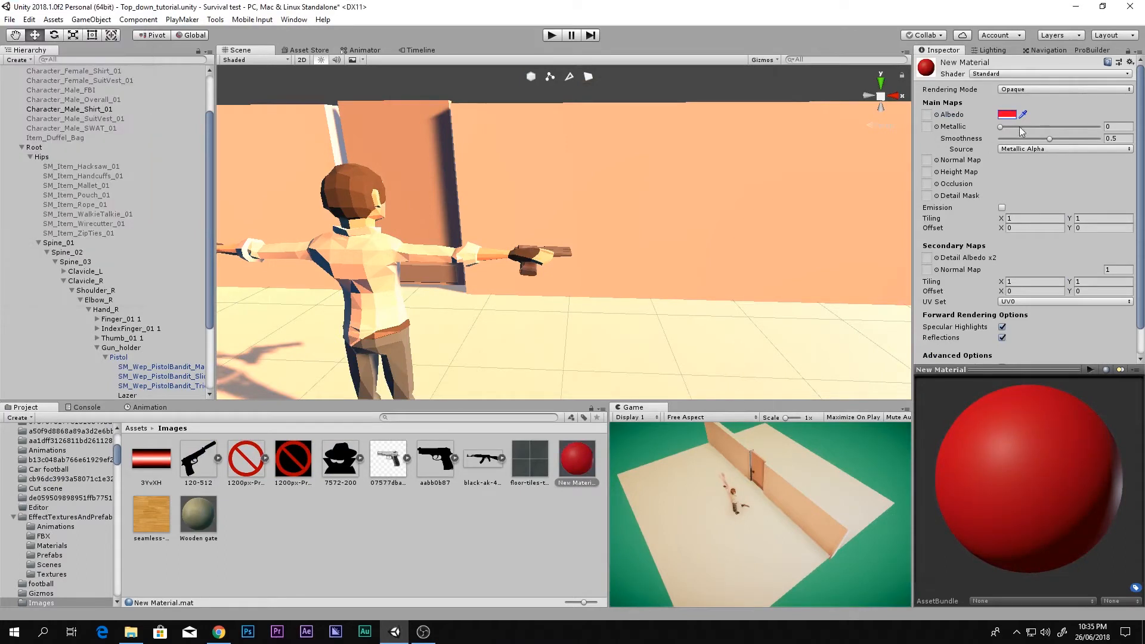
Step: Set the laser material's Metallic to 1 and Smoothness to 0.49, then try aiming the pistol in play mode
{"action": "left_click_drag", "start_coordinate": [1021, 128], "coordinate": [1049, 146]}
{"action": "left_click", "coordinate": [1050, 138]}
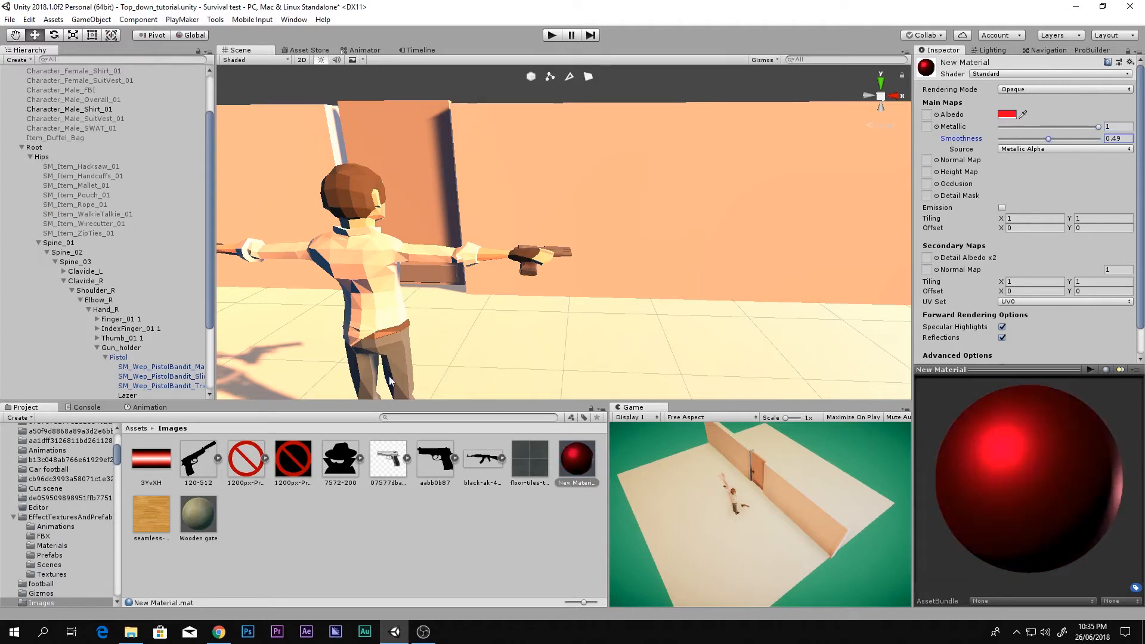
{"action": "left_click", "coordinate": [549, 37]}
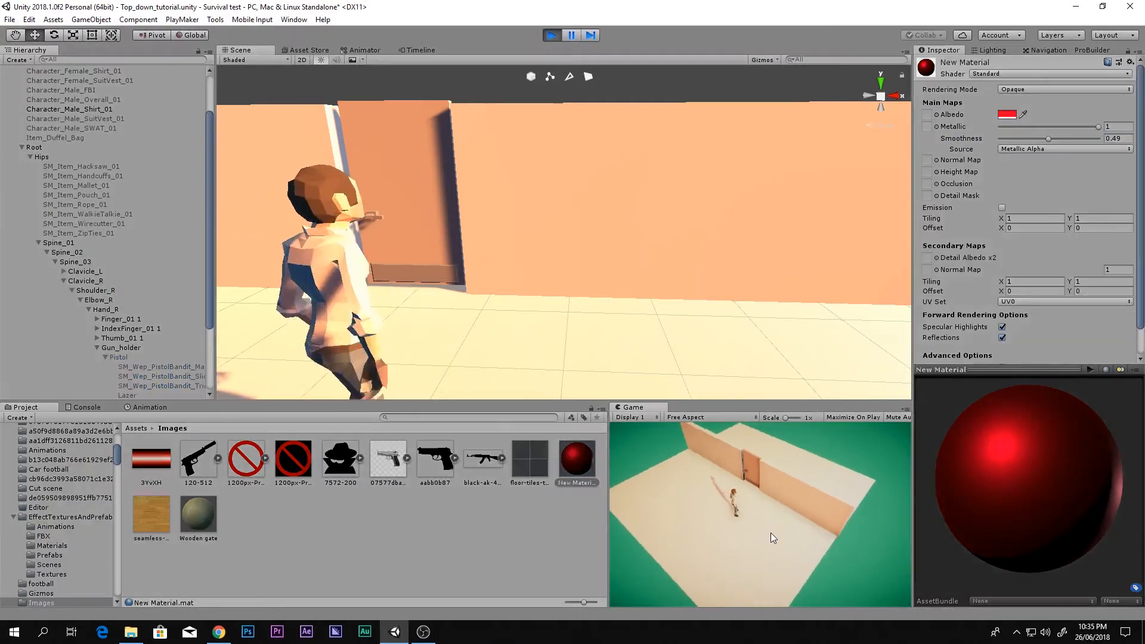
{"action": "mouse_move", "coordinate": [770, 533]}
{"action": "right_mouse_down"}
{"action": "mouse_move", "coordinate": [761, 548]}
{"action": "mouse_move", "coordinate": [845, 495]}
{"action": "right_mouse_up"}
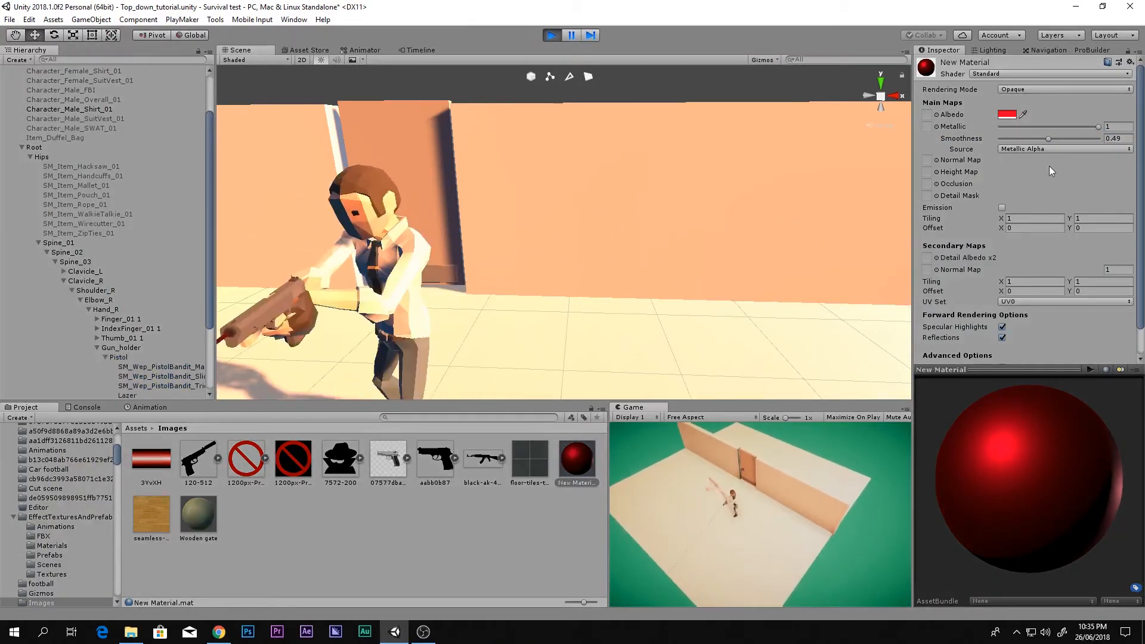
Step: Set both Metallic and Smoothness of the laser material to 0 while the game runs
{"action": "left_click_drag", "start_coordinate": [1099, 127], "coordinate": [953, 137]}
{"action": "right_click_drag", "start_coordinate": [778, 572], "coordinate": [802, 501]}
{"action": "left_click_drag", "start_coordinate": [1050, 140], "coordinate": [1000, 138]}
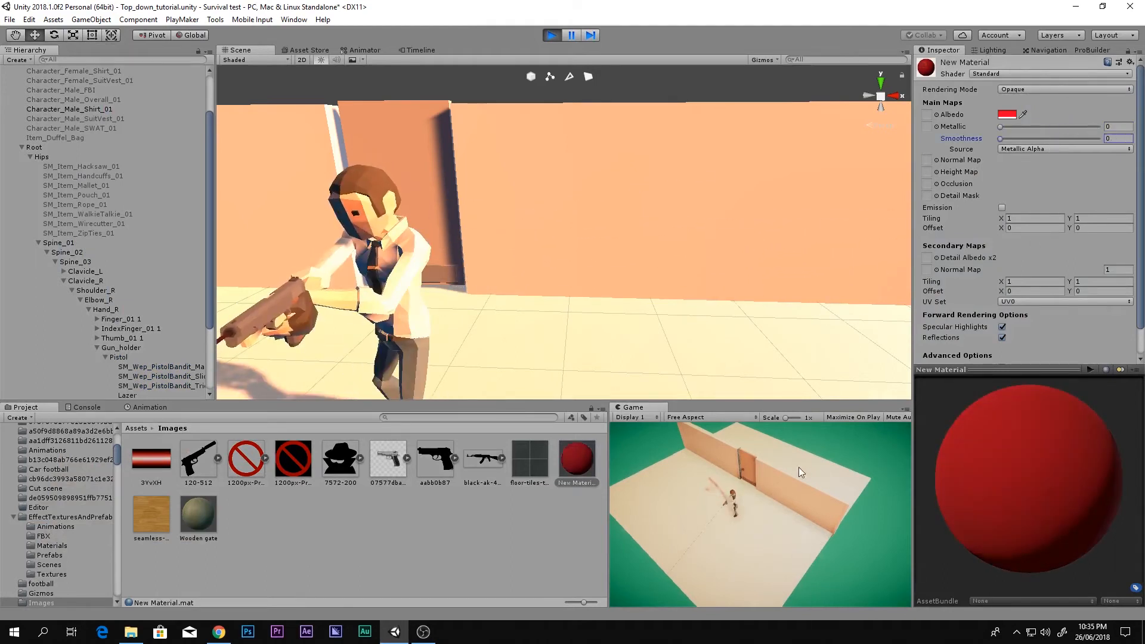
Step: Examine the laser line's color in the maximized Game view, then stop play mode
{"action": "right_click_drag", "start_coordinate": [799, 467], "coordinate": [578, 35]}
{"action": "left_click", "coordinate": [578, 37]}
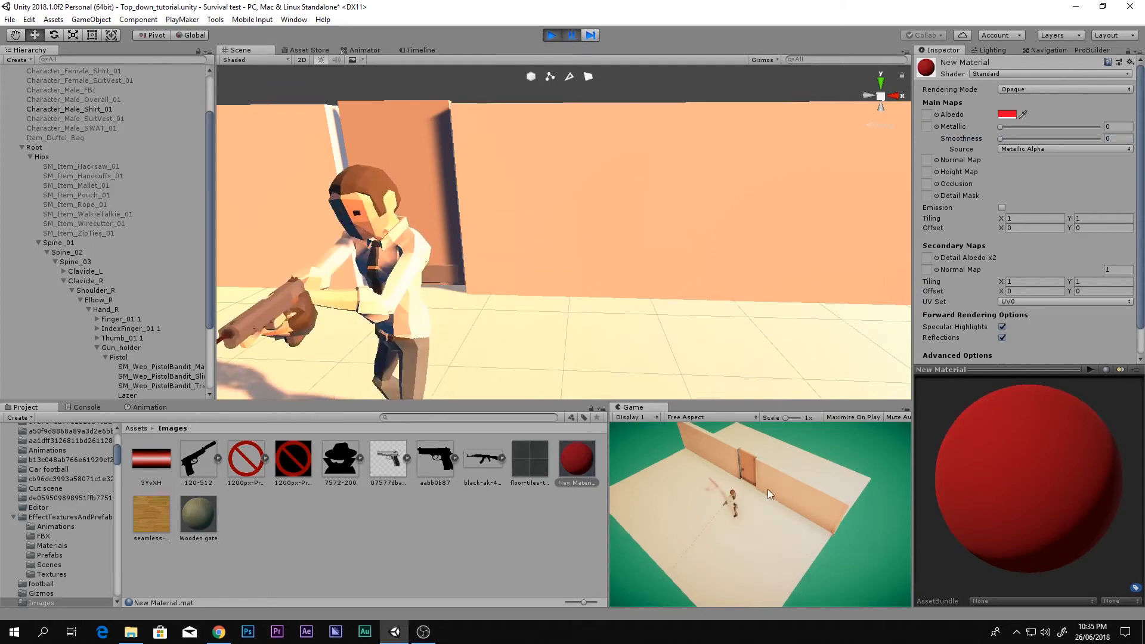
{"action": "key", "text": "shift+space"}
{"action": "left_click", "coordinate": [571, 36]}
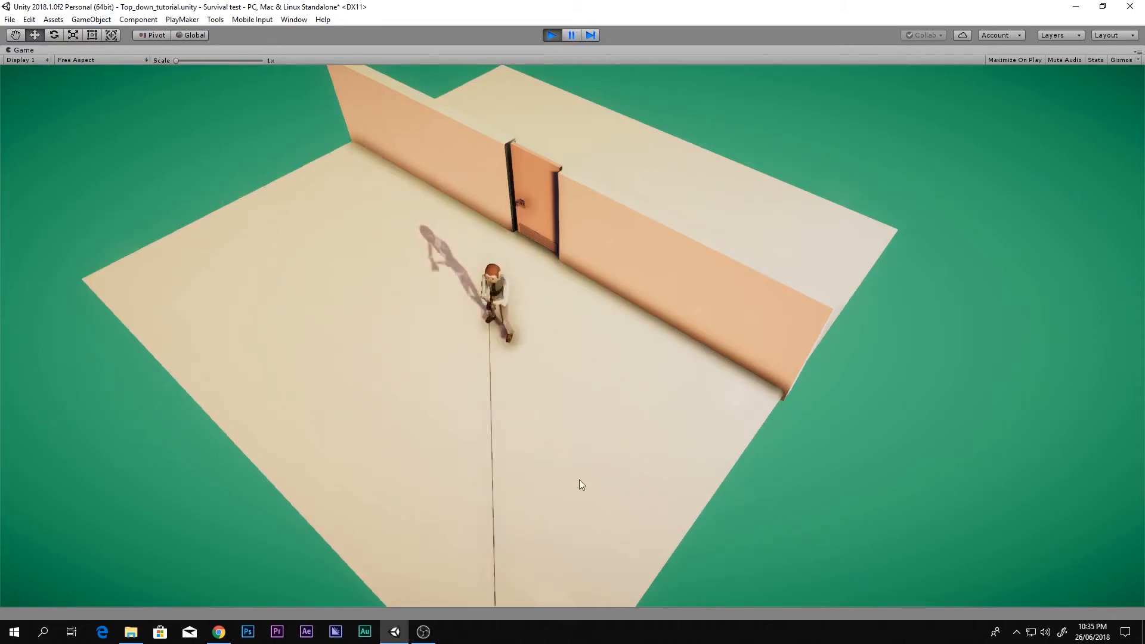
{"action": "left_click", "coordinate": [553, 35]}
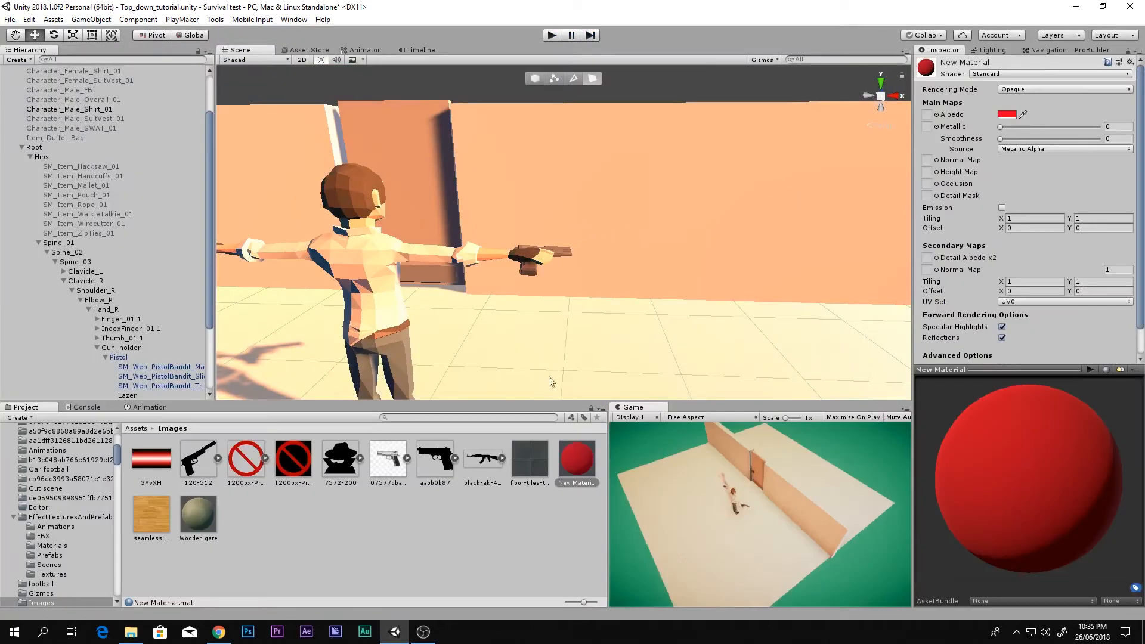
Step: Open the Cut scene from the Assets folder, saving the changes made to Top_down_tutorial
{"action": "left_click", "coordinate": [316, 528]}
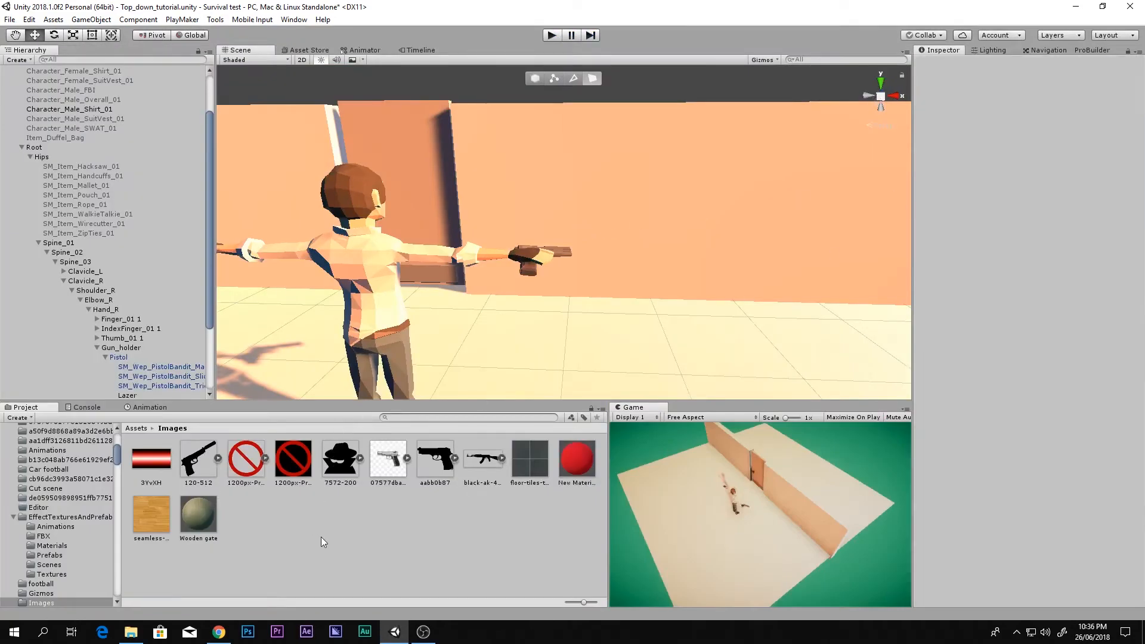
{"action": "key", "text": "BackSpace"}
{"action": "scroll", "coordinate": [320, 561], "scroll_direction": "down", "scroll_amount": 5}
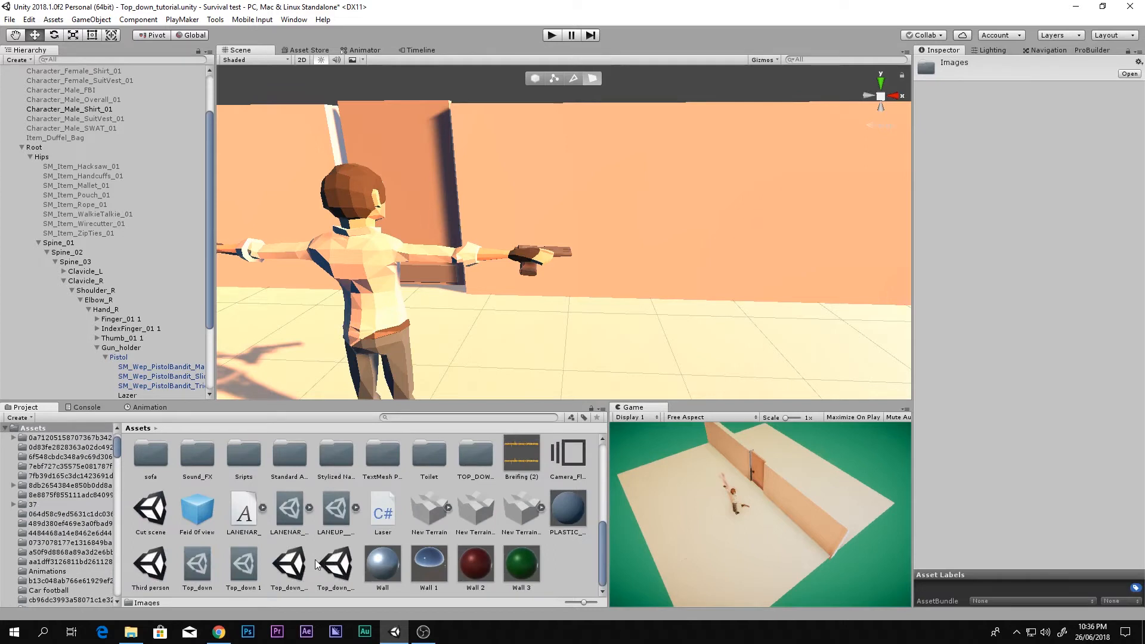
{"action": "double_click", "coordinate": [143, 515]}
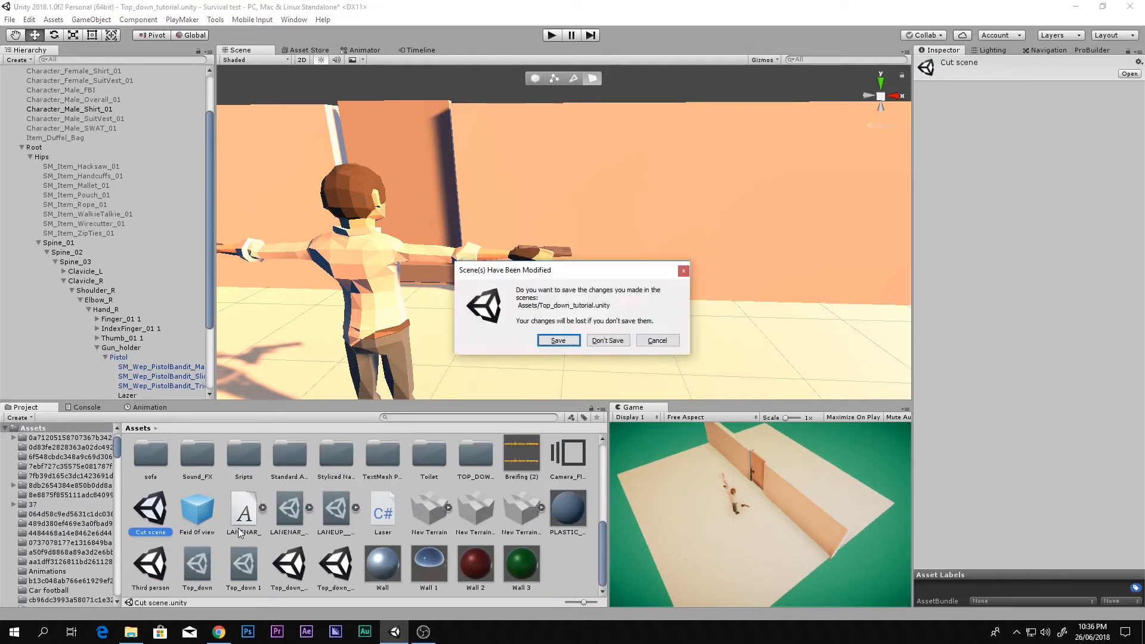
{"action": "left_click", "coordinate": [558, 340]}
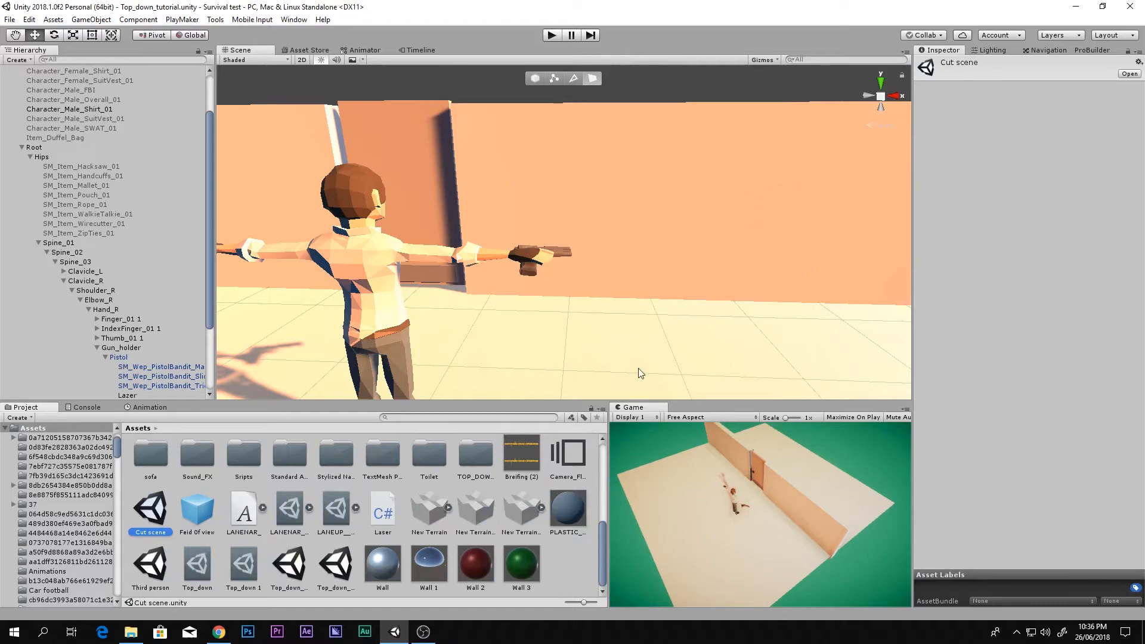
Step: Expand Player base, Character and Character_Male_SuitVest_01 in the hierarchy, then frame Character_Male_SuitVest_01 in the scene
{"action": "scroll", "coordinate": [95, 338], "scroll_direction": "up", "scroll_amount": 3}
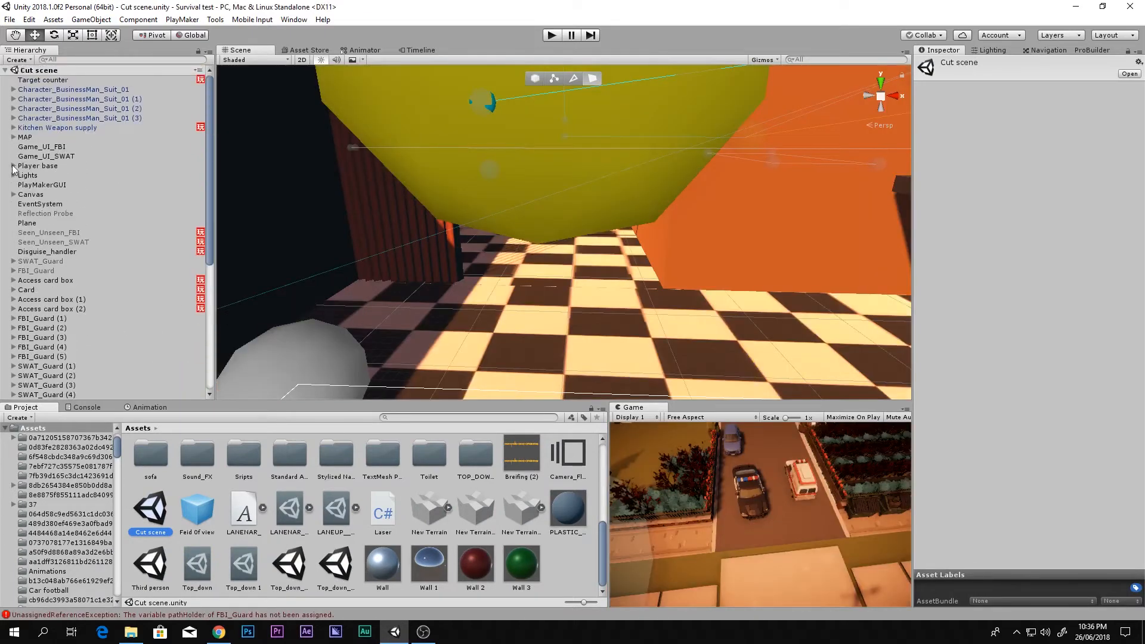
{"action": "left_click", "coordinate": [13, 167]}
{"action": "left_click", "coordinate": [22, 185]}
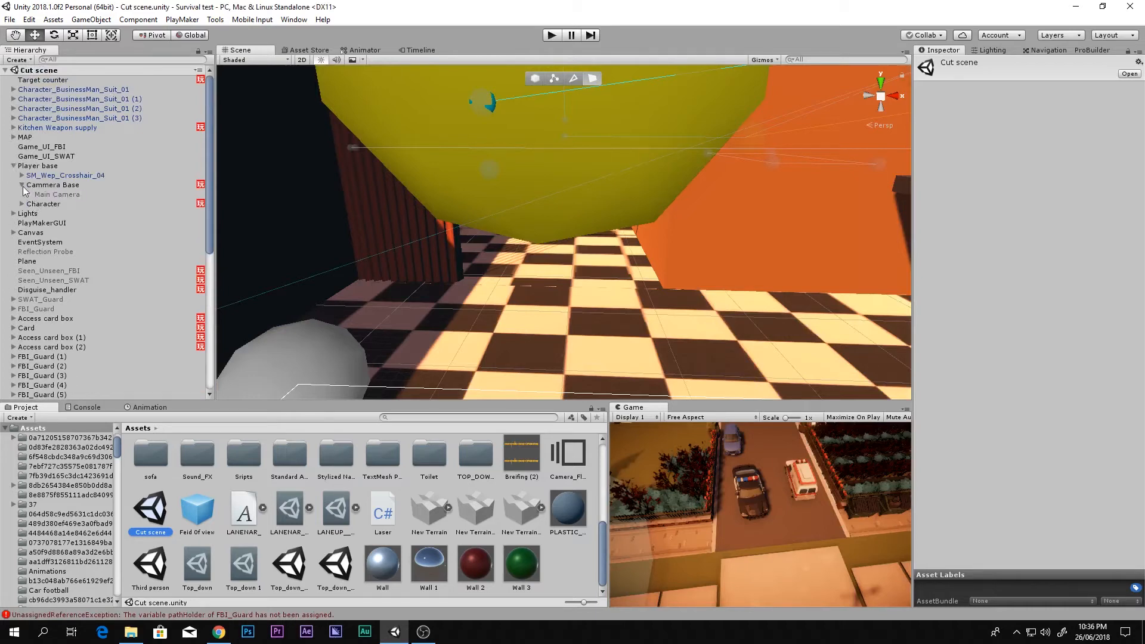
{"action": "left_click", "coordinate": [22, 185]}
{"action": "left_click", "coordinate": [22, 196]}
{"action": "left_click", "coordinate": [30, 204]}
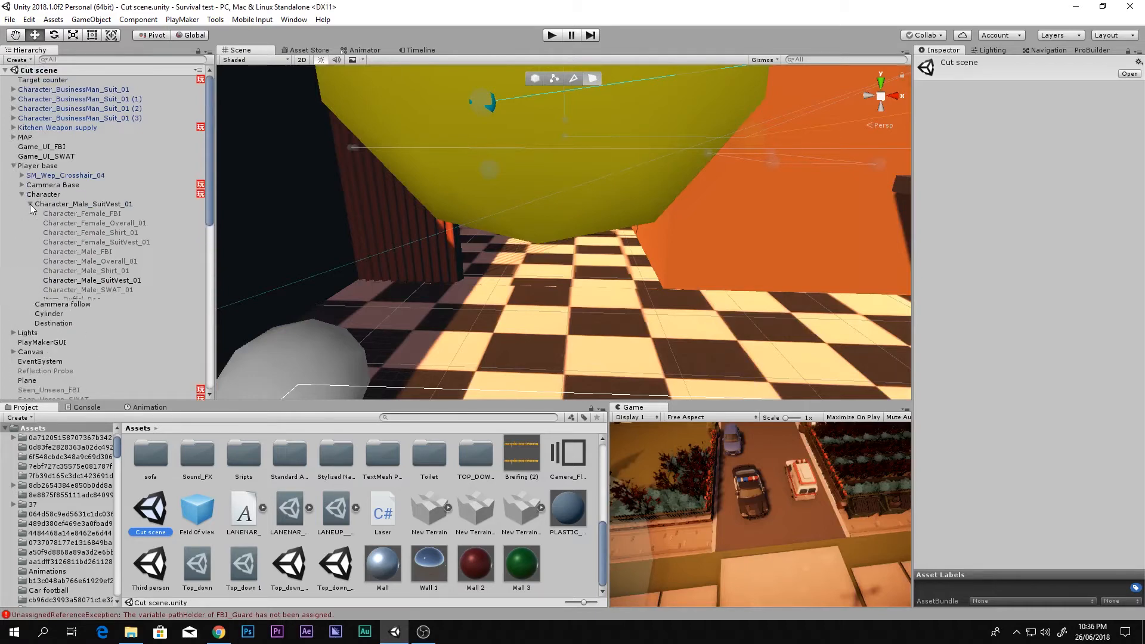
{"action": "middle_click_drag", "start_coordinate": [570, 299], "coordinate": [588, 264]}
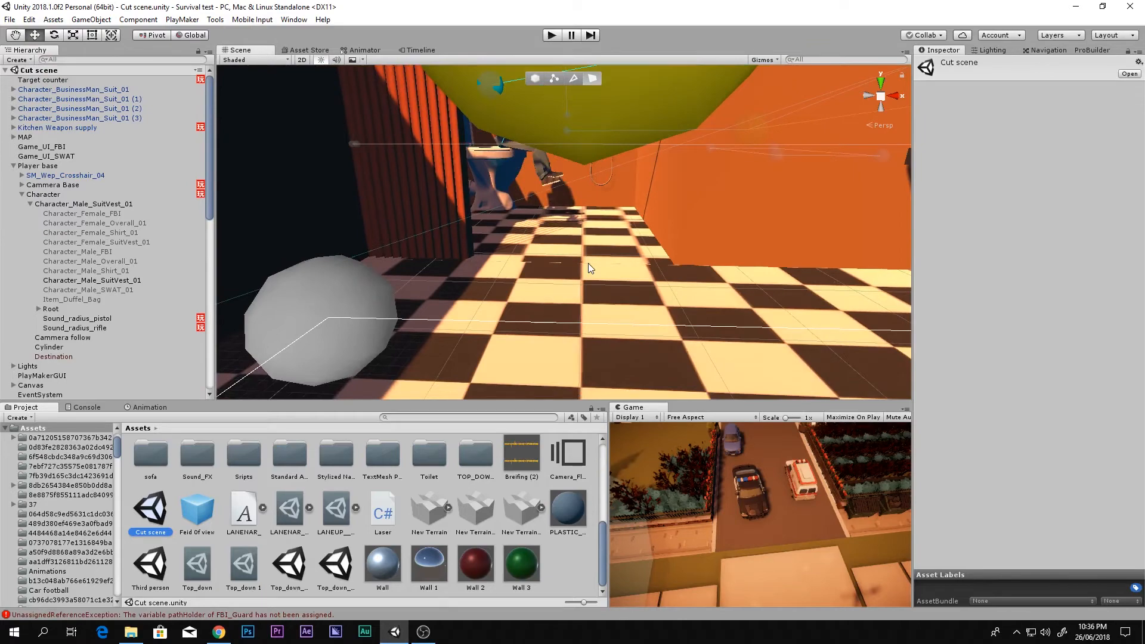
{"action": "left_click", "coordinate": [89, 204]}
{"action": "key", "text": "f"}
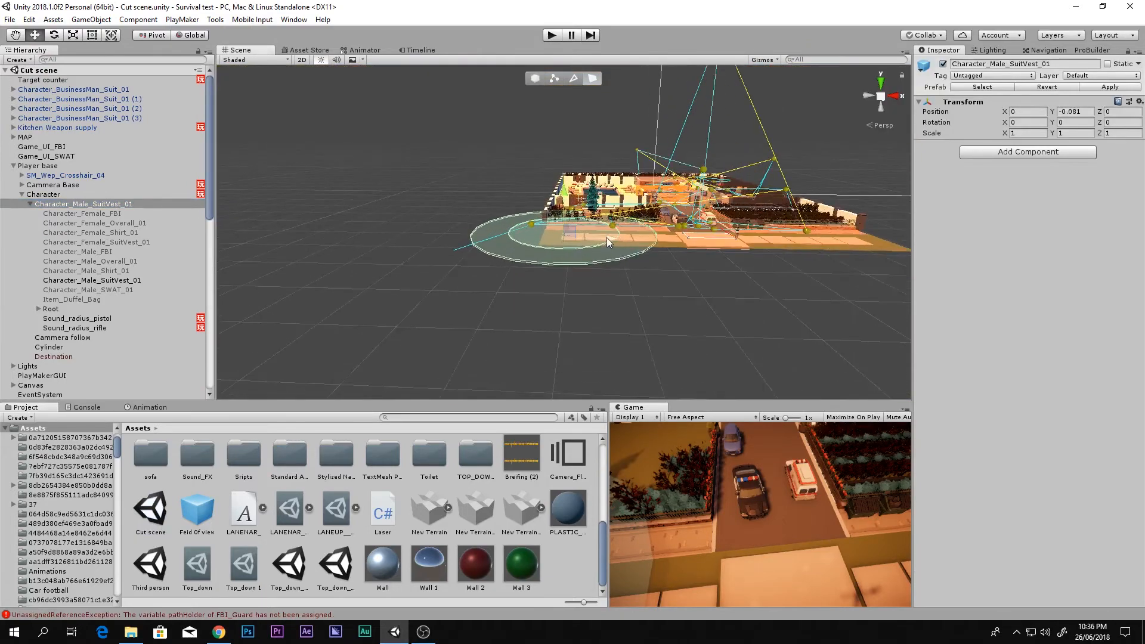
Step: Try to select the weapon in the suited character's hands in the scene, then collapse the MAP group in the hierarchy
{"action": "scroll", "coordinate": [562, 226], "scroll_direction": "up", "scroll_amount": 4}
{"action": "key", "text": "w"}
{"action": "right_click_drag", "start_coordinate": [562, 226], "coordinate": [620, 178]}
{"action": "key", "text": "s"}
{"action": "left_click", "coordinate": [554, 239]}
{"action": "key", "text": "w"}
{"action": "left_click", "coordinate": [607, 163]}
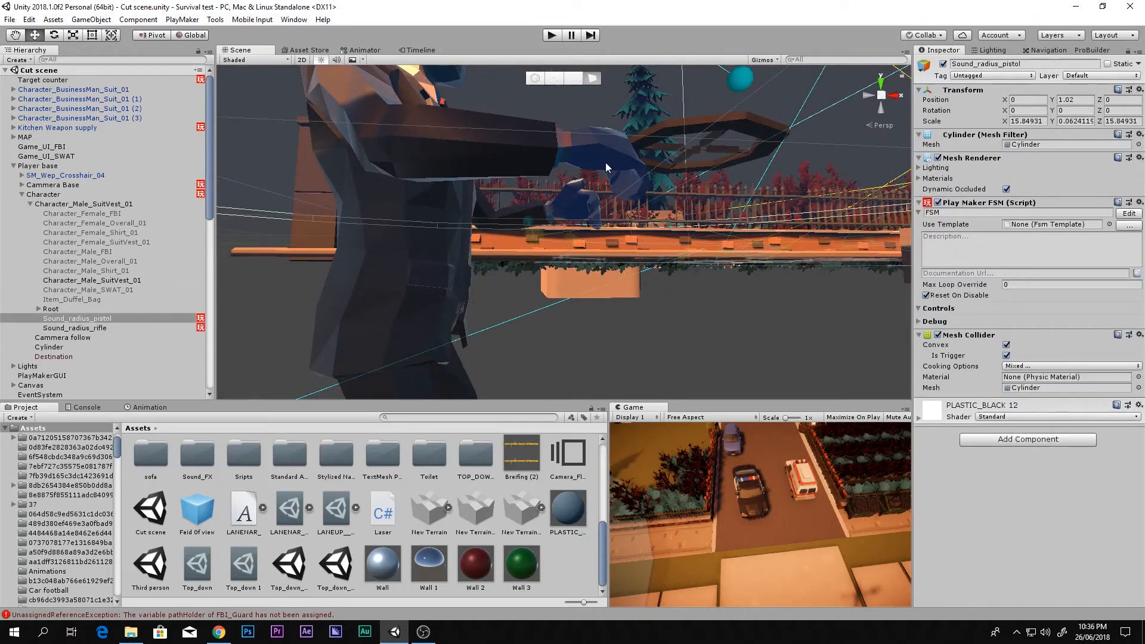
{"action": "left_click", "coordinate": [606, 162]}
{"action": "scroll", "coordinate": [129, 319], "scroll_direction": "up", "scroll_amount": 20}
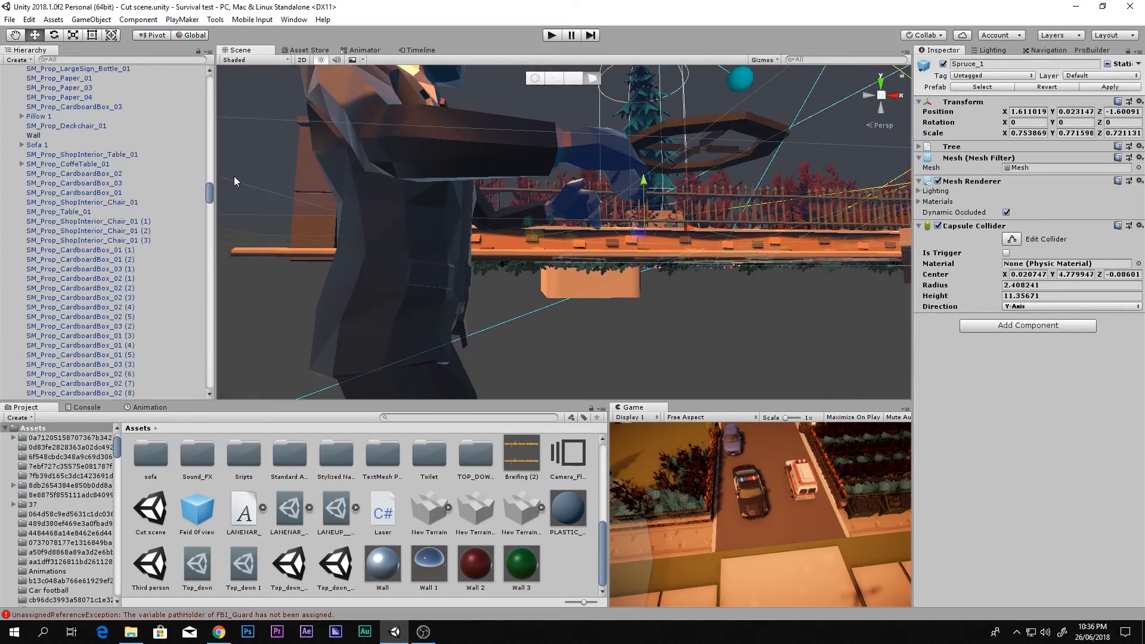
{"action": "scroll", "coordinate": [234, 176], "scroll_direction": "up", "scroll_amount": 18}
{"action": "left_click_drag", "start_coordinate": [209, 164], "coordinate": [208, 78]}
{"action": "left_click", "coordinate": [13, 138]}
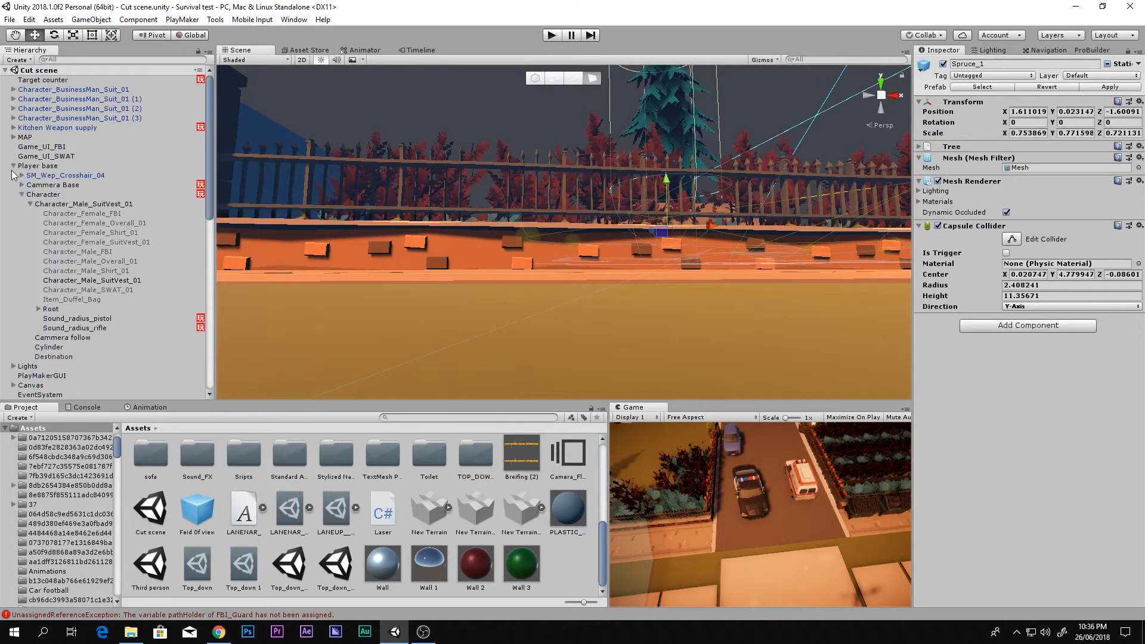
Step: Expand the character's skeleton in the hierarchy from Root through the spine and right arm down to Hand_R
{"action": "left_click", "coordinate": [38, 309]}
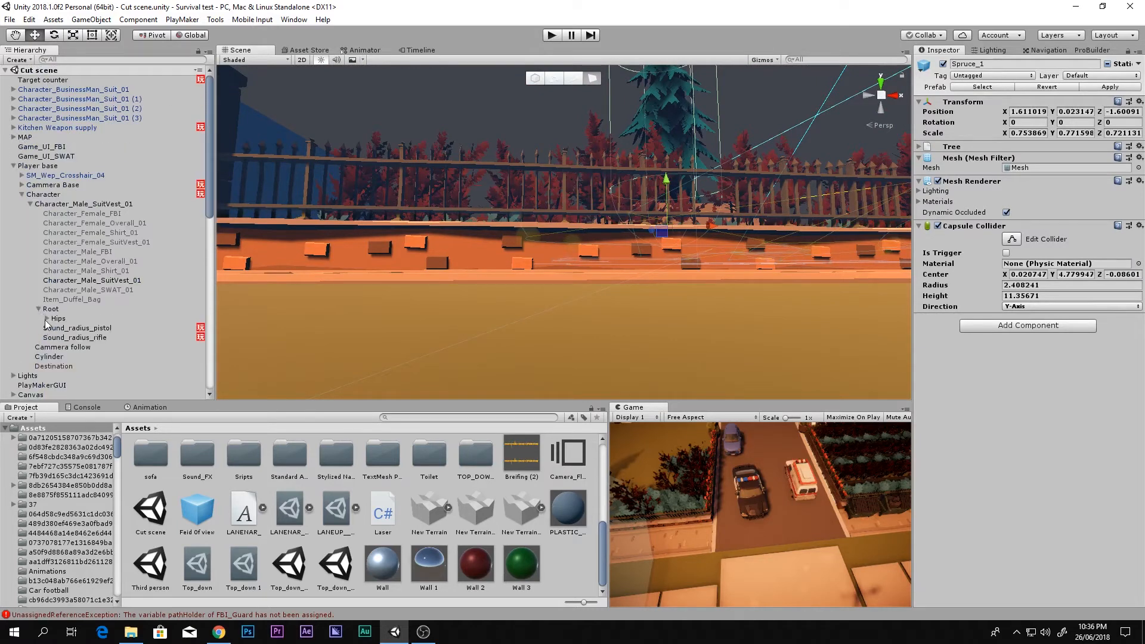
{"action": "left_click", "coordinate": [47, 319]}
{"action": "left_click", "coordinate": [55, 328]}
{"action": "left_click", "coordinate": [55, 347]}
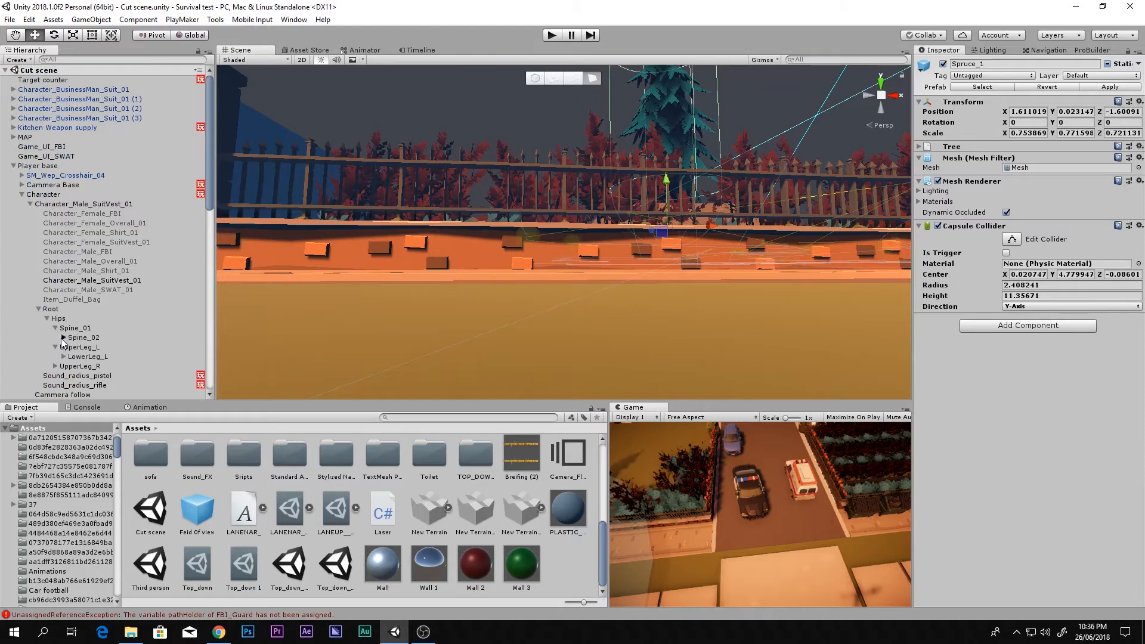
{"action": "left_click", "coordinate": [63, 338]}
{"action": "left_click", "coordinate": [86, 348]}
{"action": "left_click", "coordinate": [71, 348]}
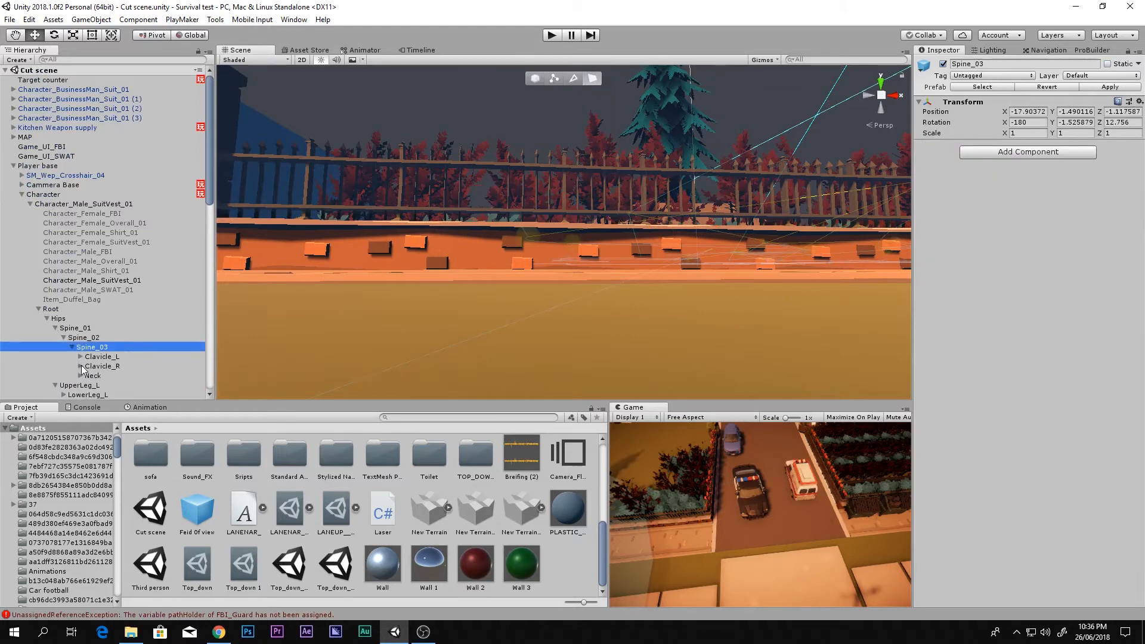
{"action": "left_click", "coordinate": [88, 376]}
{"action": "left_click", "coordinate": [97, 385]}
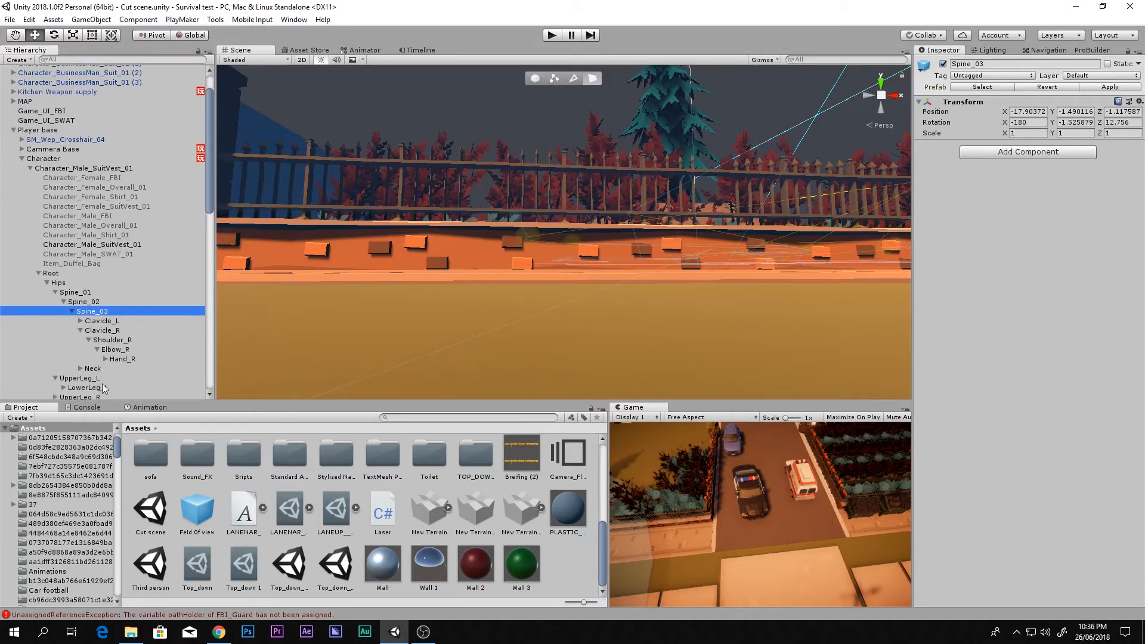
{"action": "left_click", "coordinate": [105, 359]}
Step: Inspect Lazer (1) on the rifle under Gun_holder, then examine material 9 used by its Line Renderer
{"action": "scroll", "coordinate": [117, 377], "scroll_direction": "down", "scroll_amount": 1}
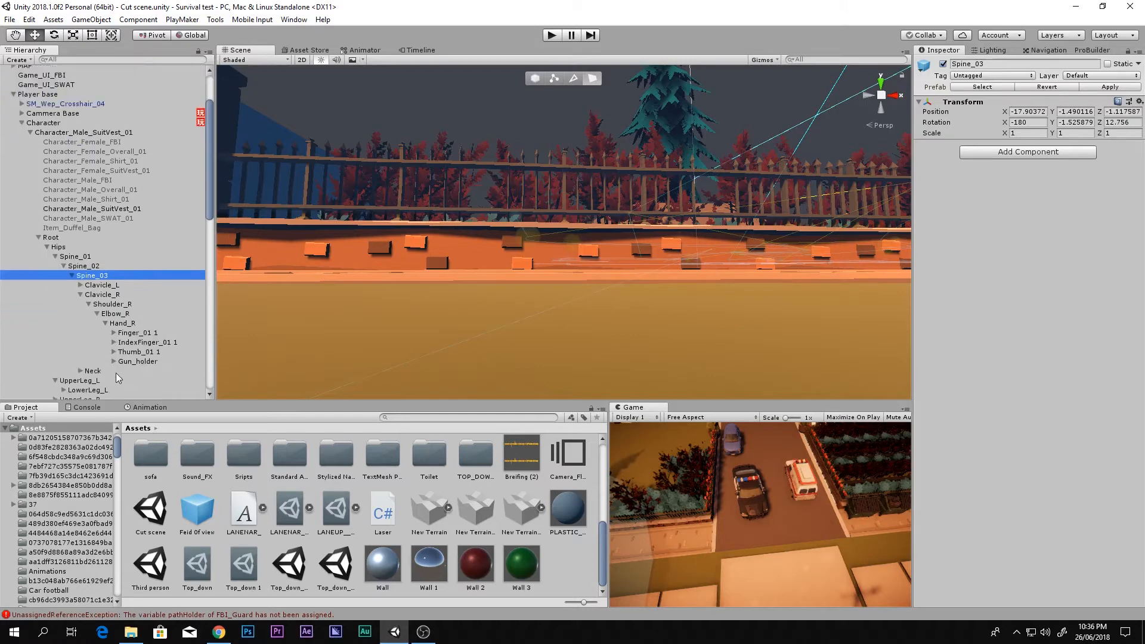
{"action": "left_click", "coordinate": [113, 362]}
{"action": "left_click", "coordinate": [121, 371]}
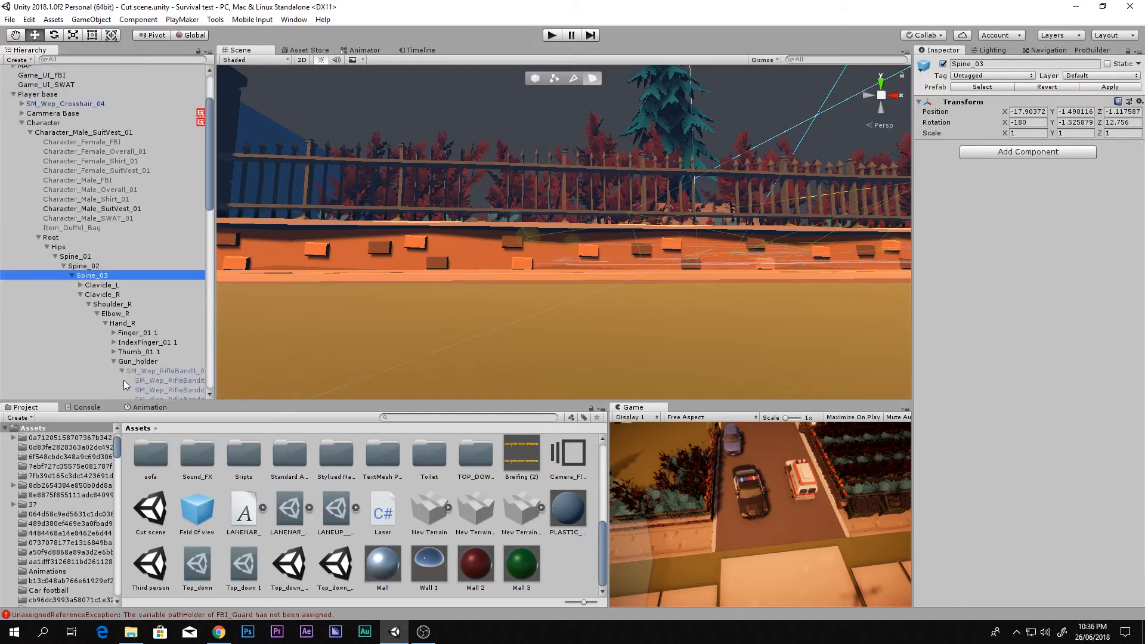
{"action": "scroll", "coordinate": [130, 381], "scroll_direction": "down", "scroll_amount": 2}
{"action": "left_click", "coordinate": [170, 338]}
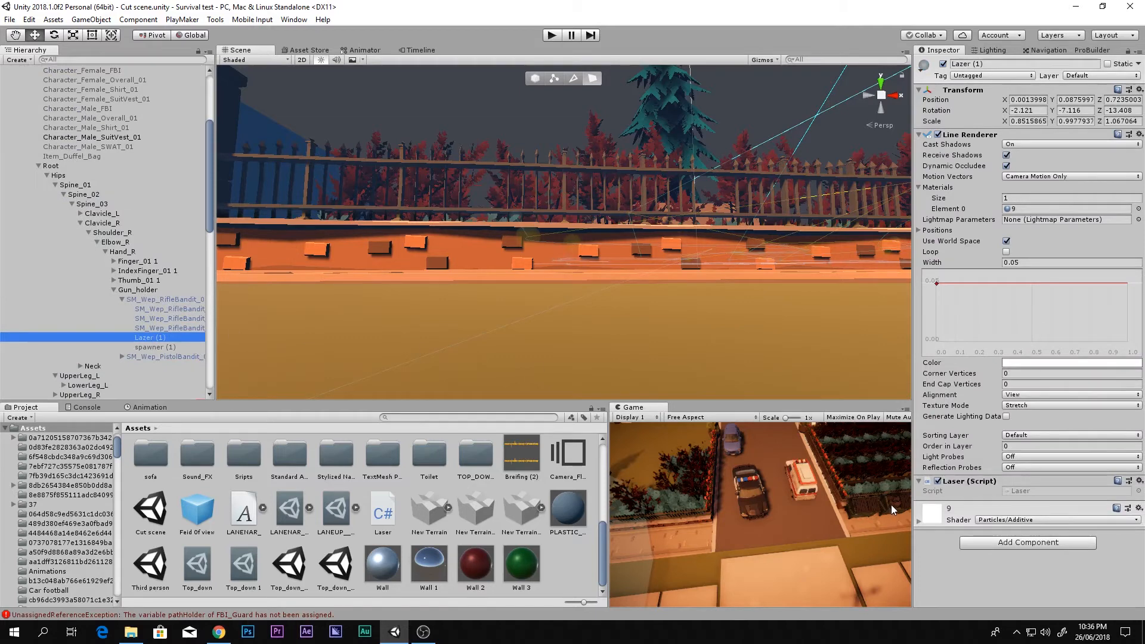
{"action": "left_click", "coordinate": [1043, 210]}
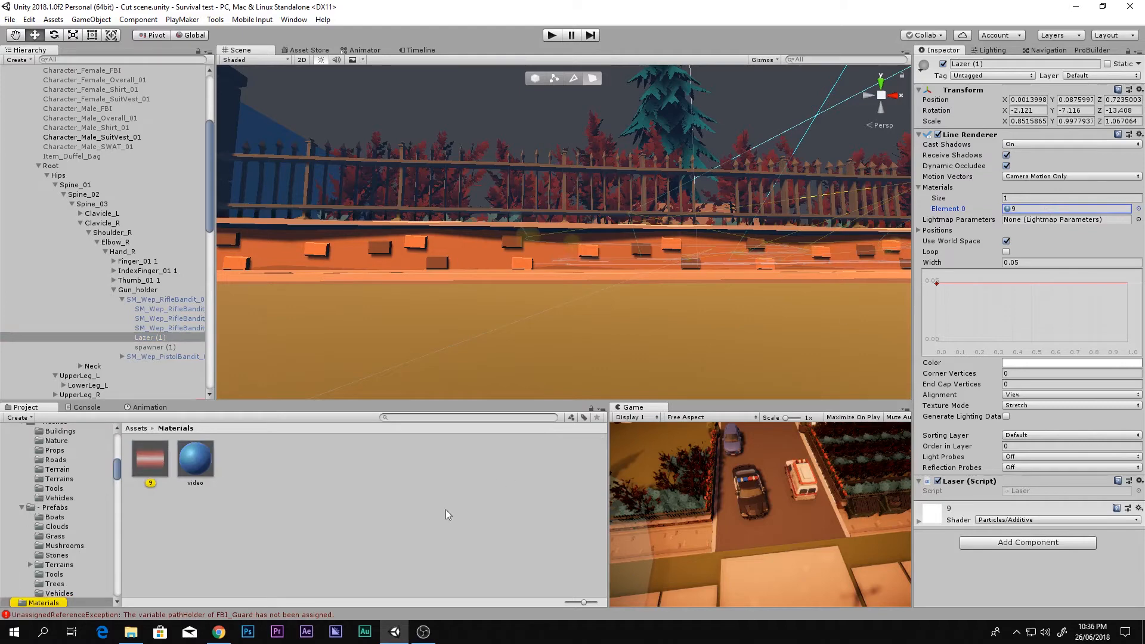
{"action": "left_click", "coordinate": [157, 459]}
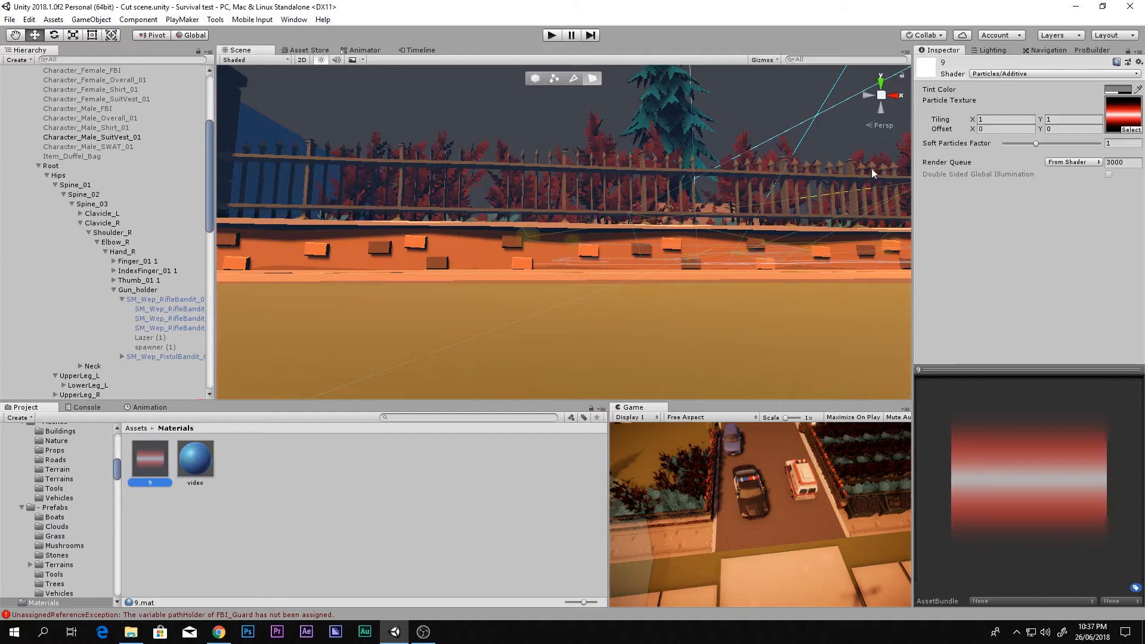
Step: Reopen the Top_down_tutorial scene from the Assets folder and bring the character holding the pistol into close view
{"action": "scroll", "coordinate": [19, 562], "scroll_direction": "up", "scroll_amount": 15}
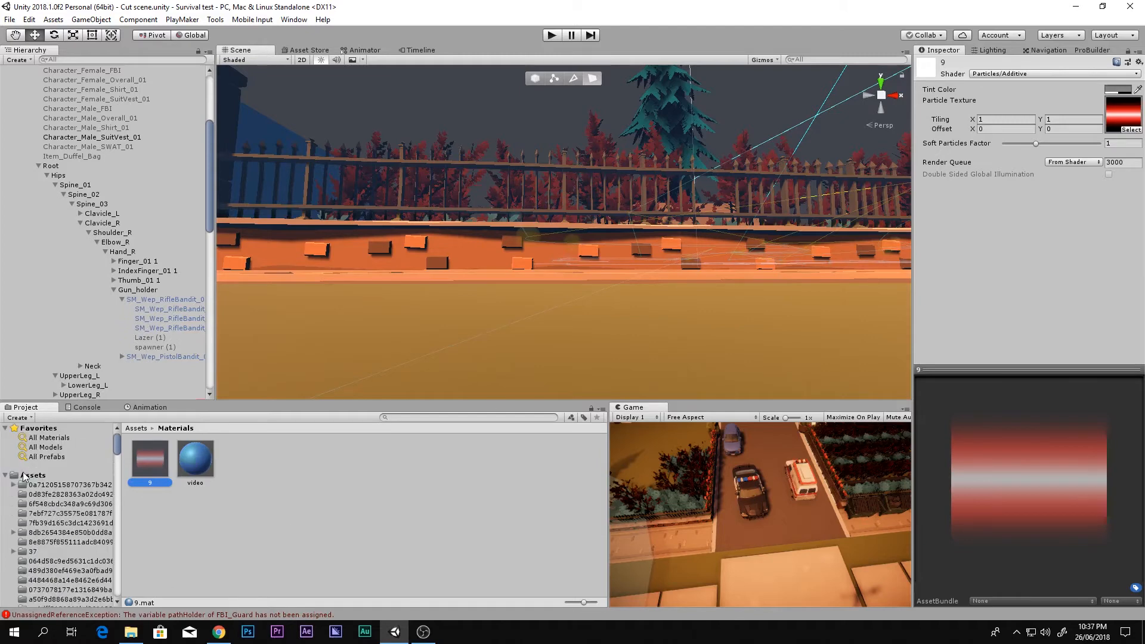
{"action": "left_click", "coordinate": [41, 476]}
{"action": "scroll", "coordinate": [506, 560], "scroll_direction": "down", "scroll_amount": 10}
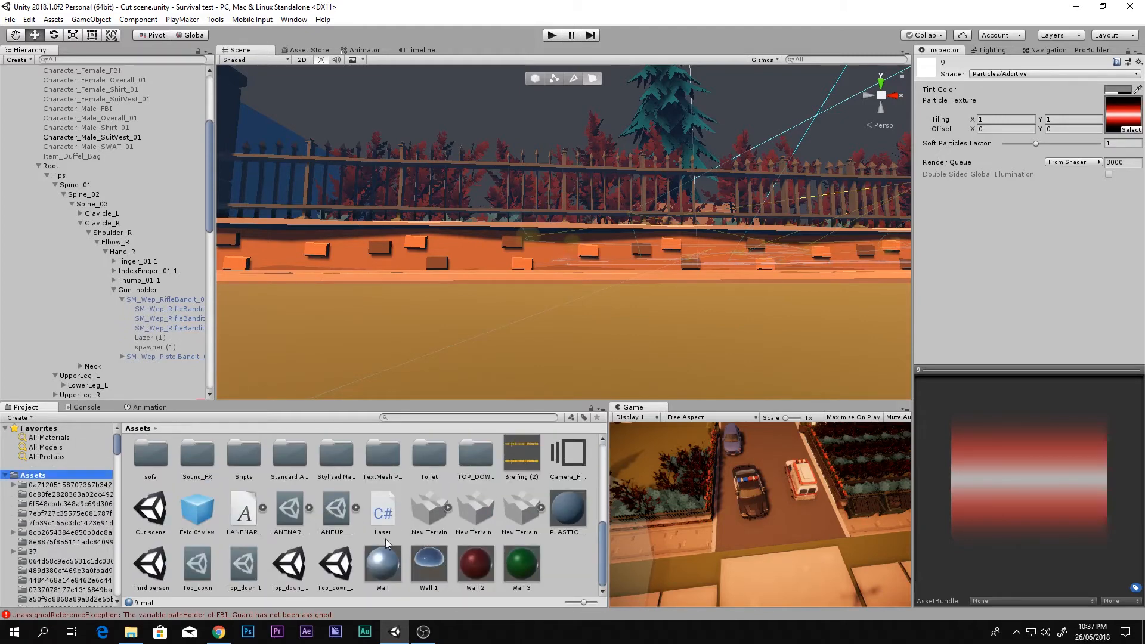
{"action": "left_click", "coordinate": [344, 563]}
{"action": "double_click", "coordinate": [344, 564]}
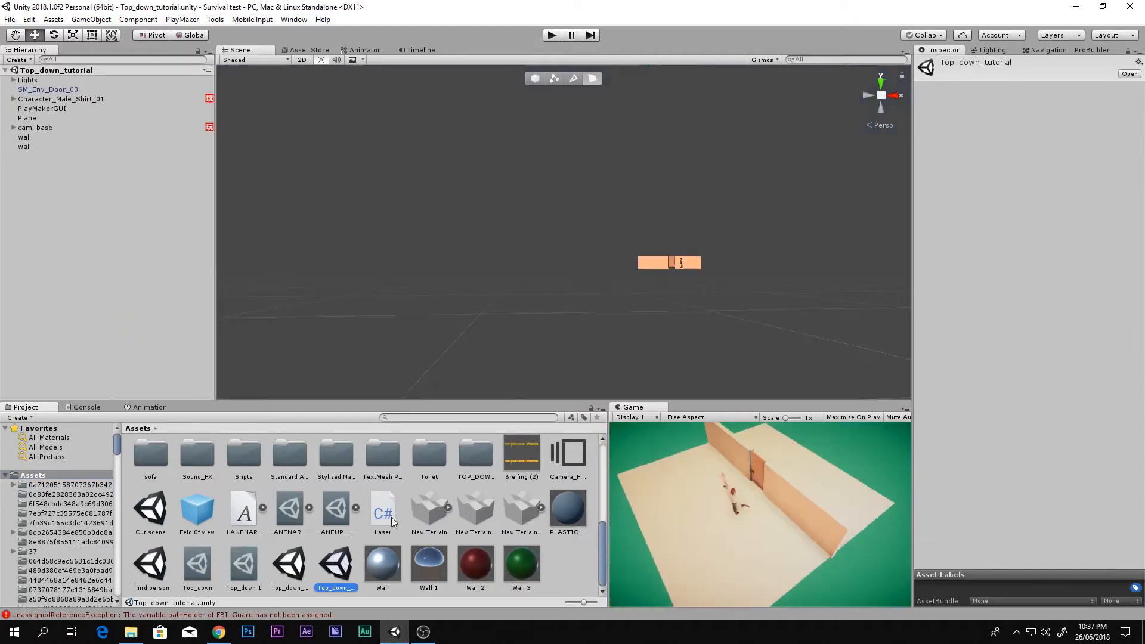
{"action": "left_click", "coordinate": [686, 259]}
{"action": "key", "text": "f"}
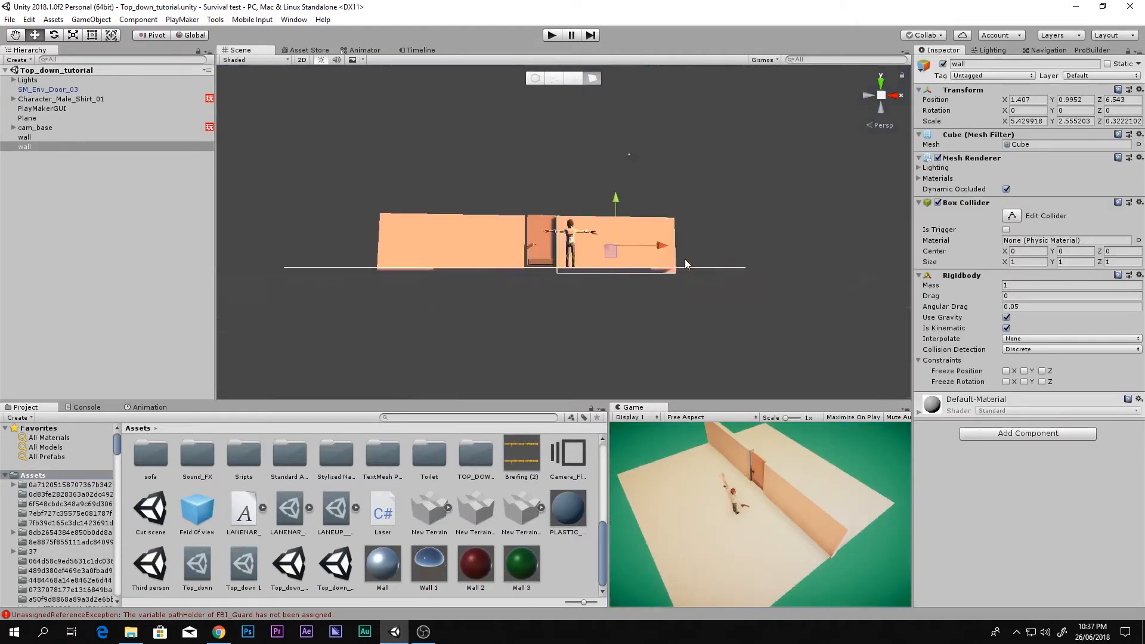
{"action": "left_click_drag", "start_coordinate": [685, 259], "coordinate": [429, 250], "text": "alt"}
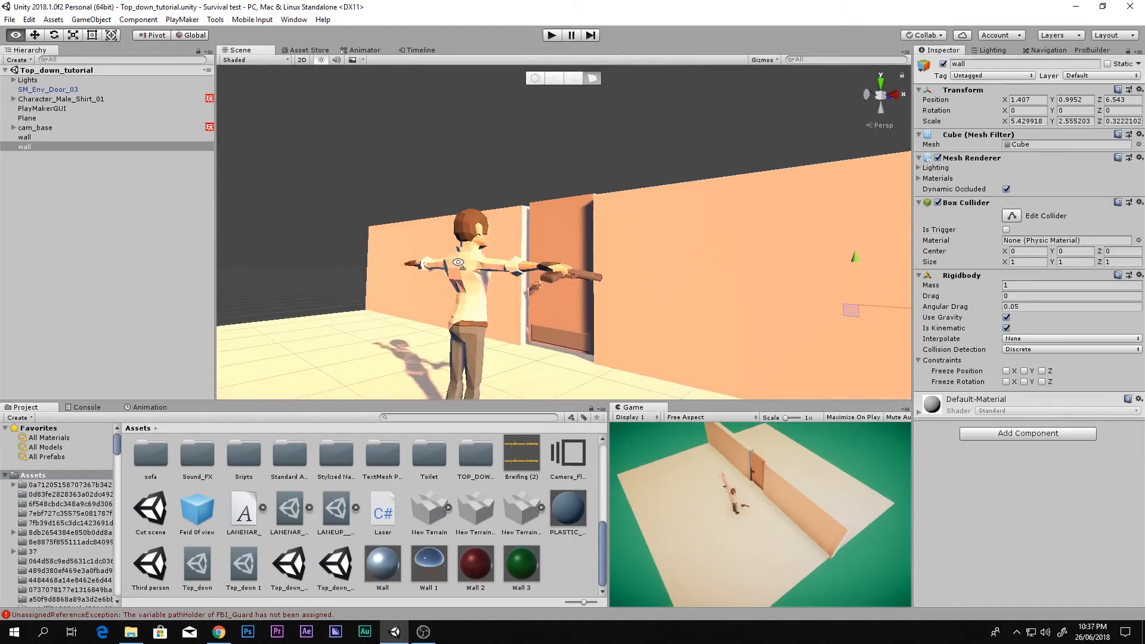
Step: Create a new material in the Assets folder, keeping the default name New Material
{"action": "right_click", "coordinate": [567, 576]}
{"action": "mouse_move", "coordinate": [575, 328]}
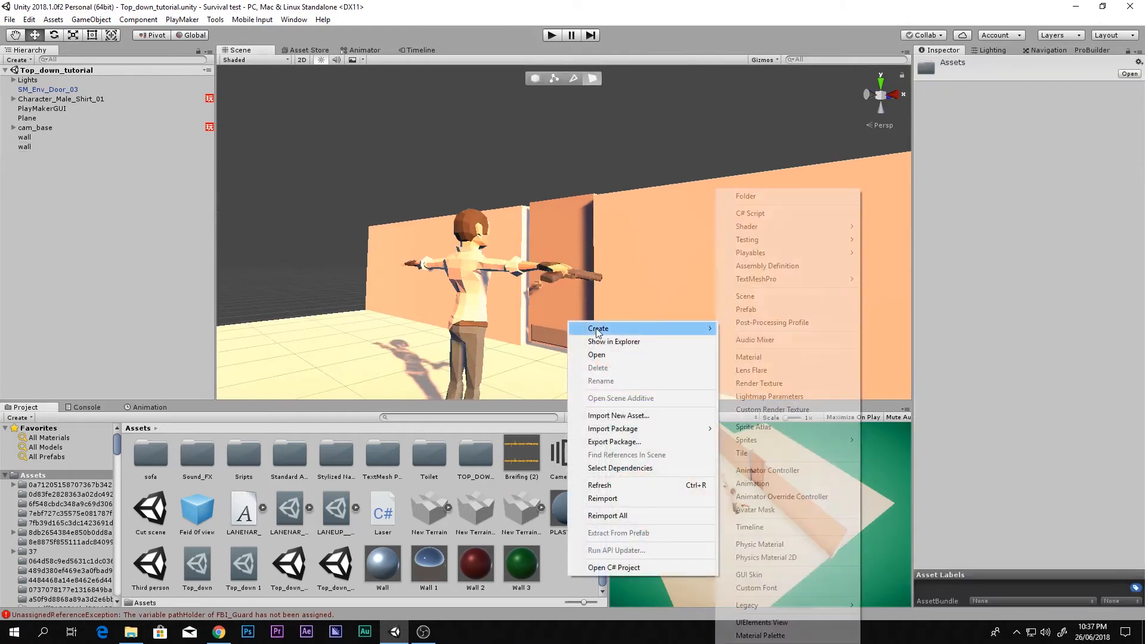
{"action": "left_click", "coordinate": [798, 361]}
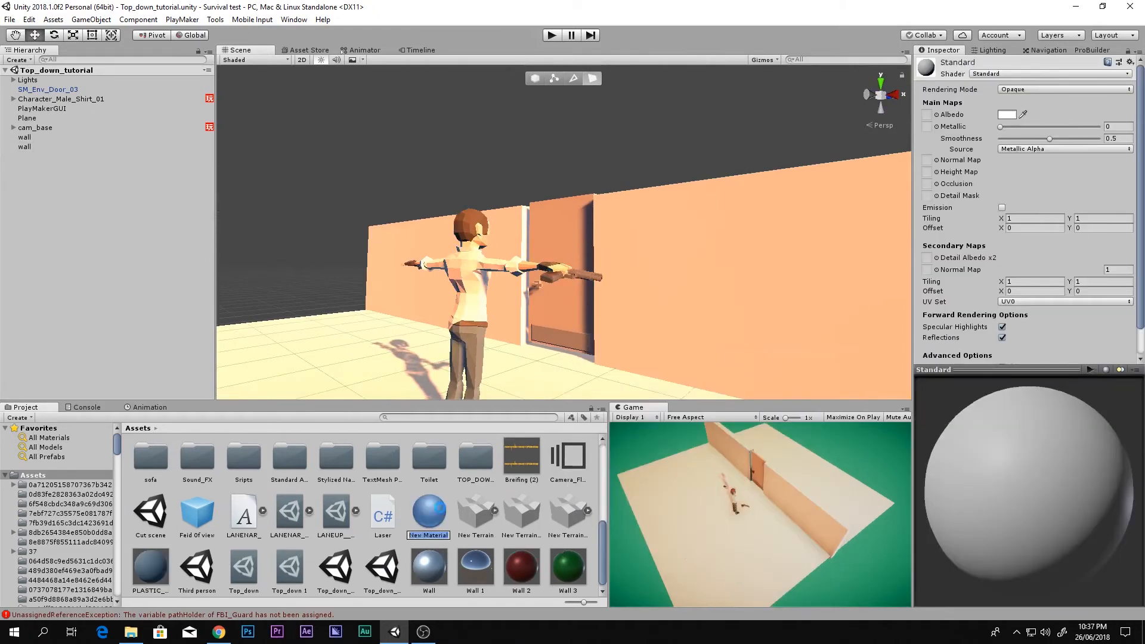
{"action": "key", "text": "Return"}
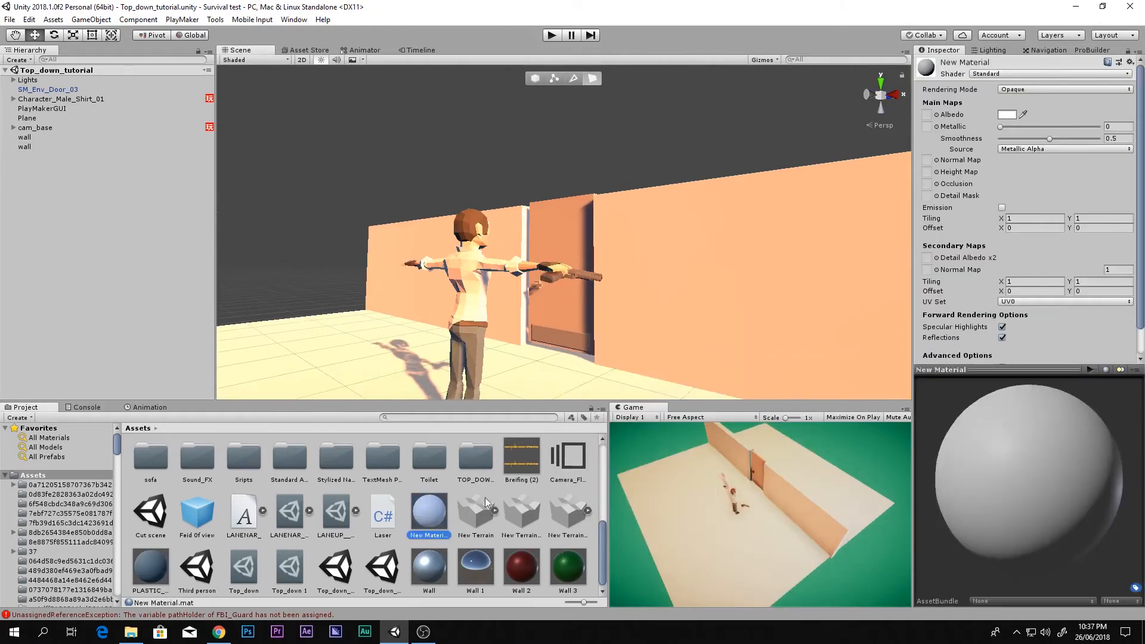
Step: Change New Material's shader to Particles/Additive
{"action": "left_click", "coordinate": [999, 73]}
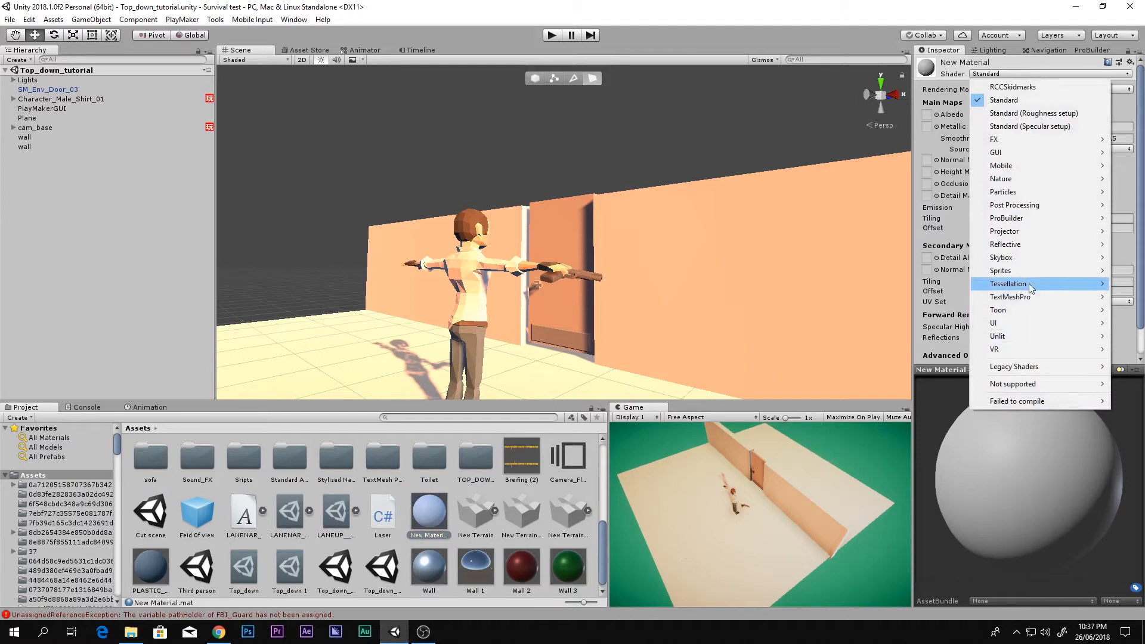
{"action": "mouse_move", "coordinate": [1034, 242]}
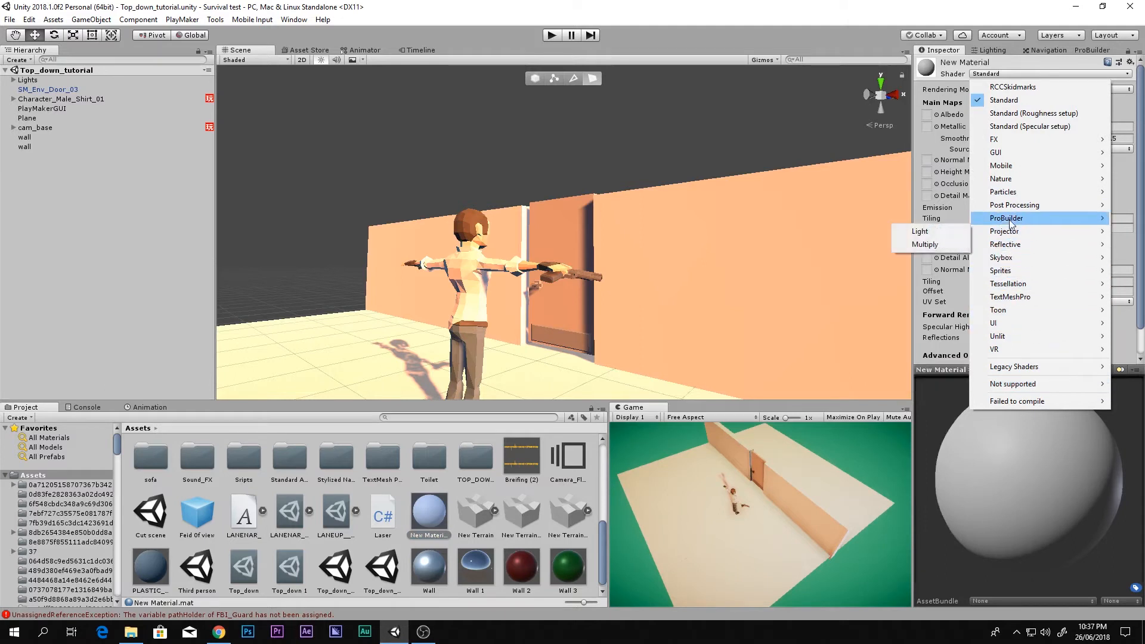
{"action": "mouse_move", "coordinate": [1017, 196]}
{"action": "left_click", "coordinate": [880, 208]}
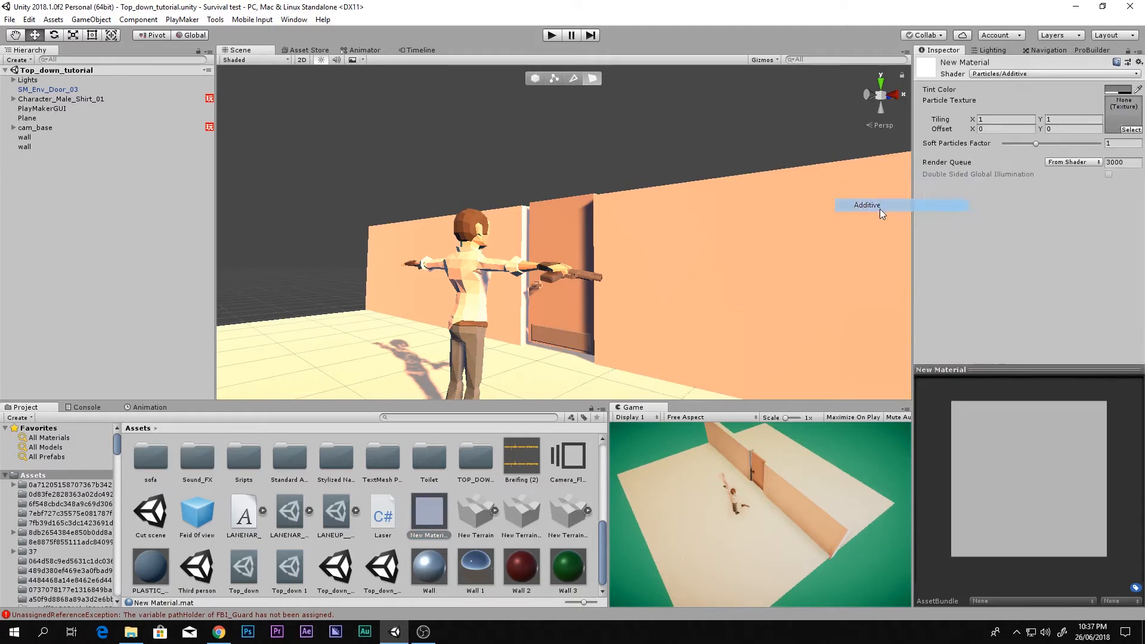
Step: Look through the Images folder for the red laser texture 3YvXH, then return to the Assets folder
{"action": "scroll", "coordinate": [229, 484], "scroll_direction": "up", "scroll_amount": 5}
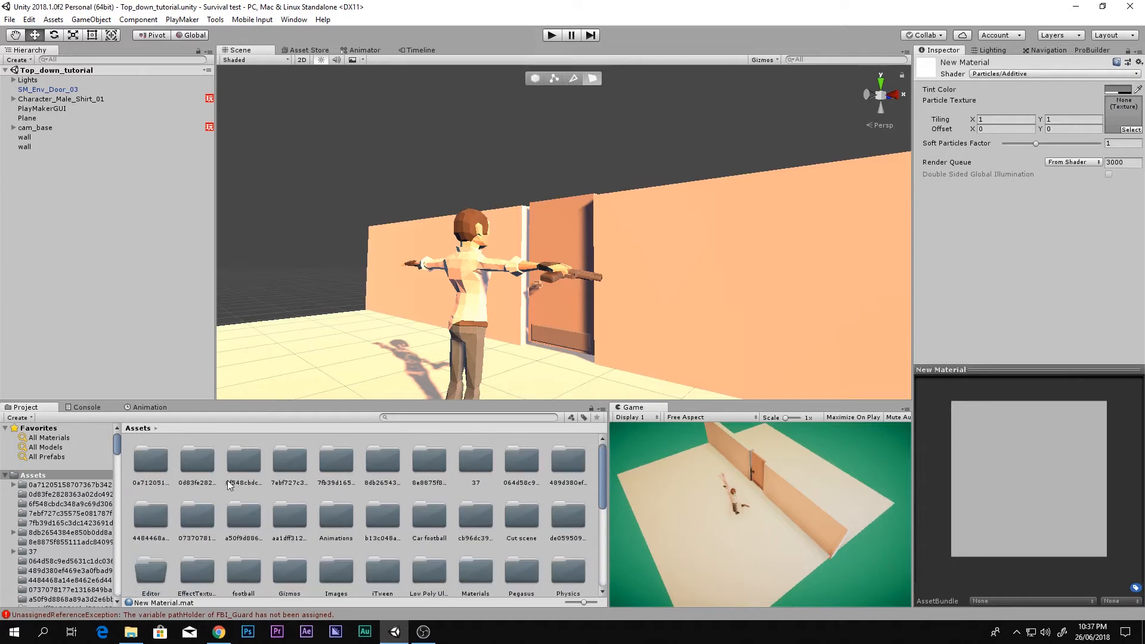
{"action": "scroll", "coordinate": [229, 508], "scroll_direction": "down", "scroll_amount": 1}
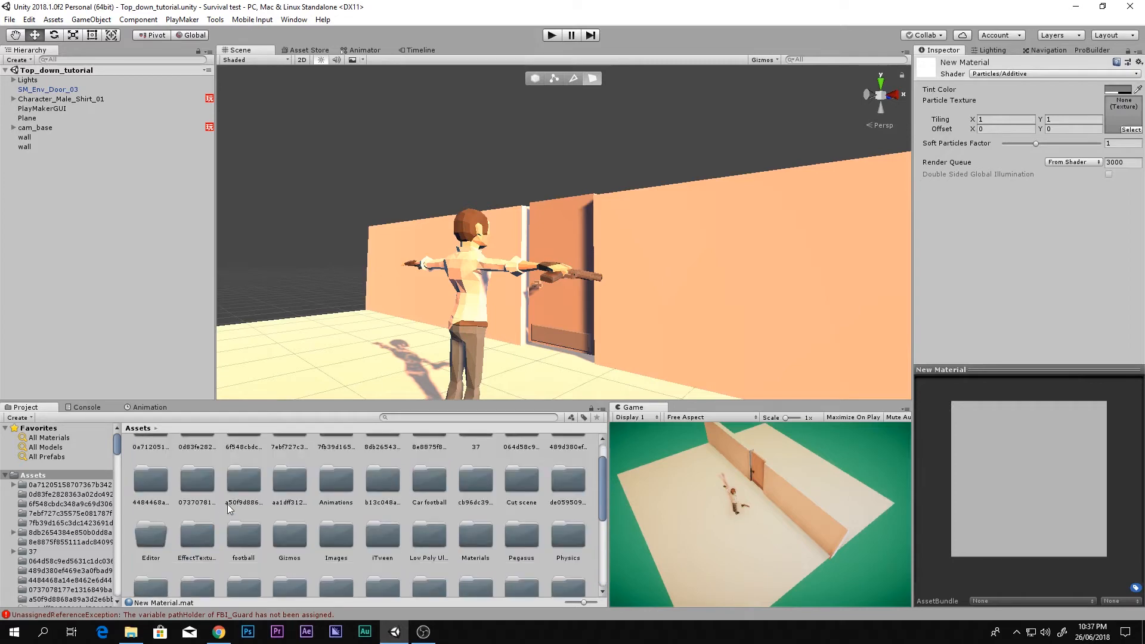
{"action": "double_click", "coordinate": [345, 539]}
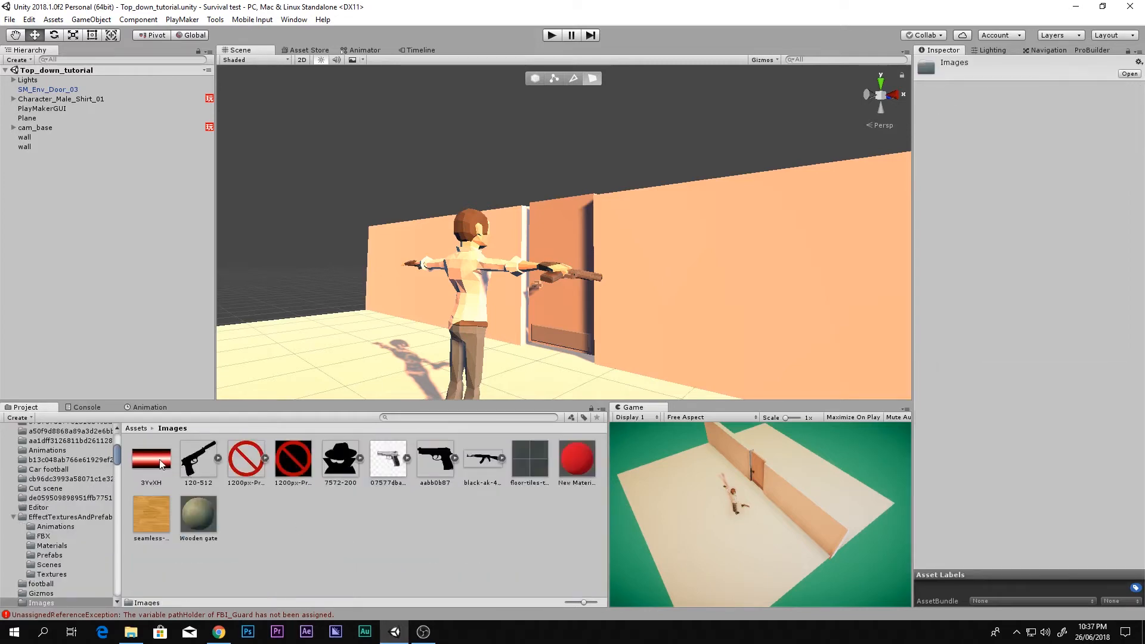
{"action": "scroll", "coordinate": [60, 486], "scroll_direction": "up", "scroll_amount": 5}
{"action": "left_click", "coordinate": [56, 478]}
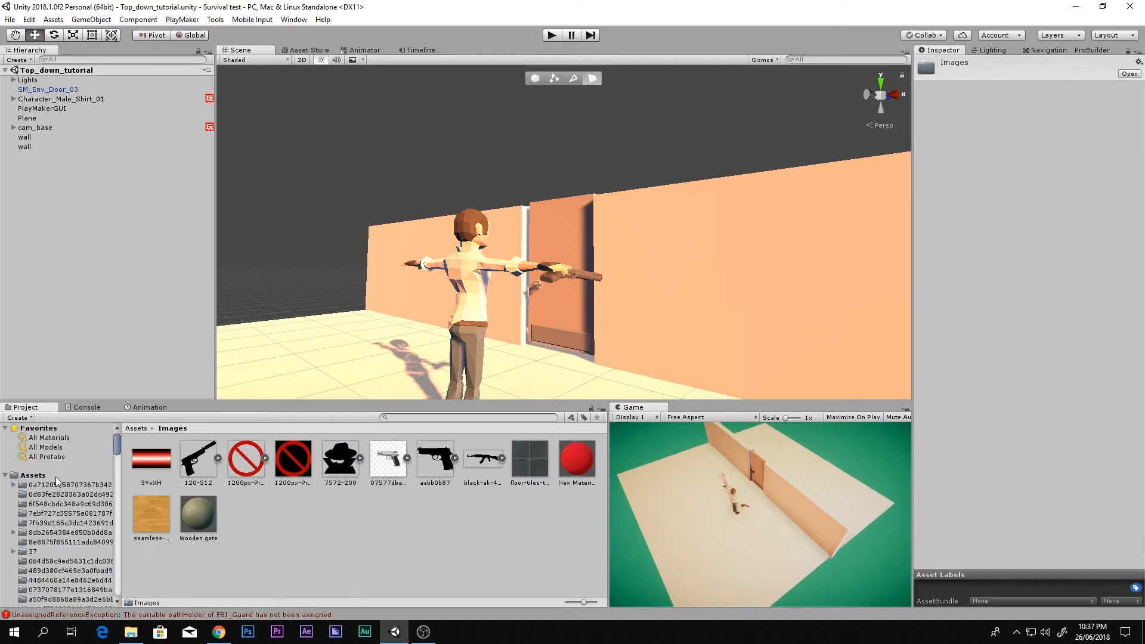
{"action": "scroll", "coordinate": [371, 517], "scroll_direction": "down", "scroll_amount": 4}
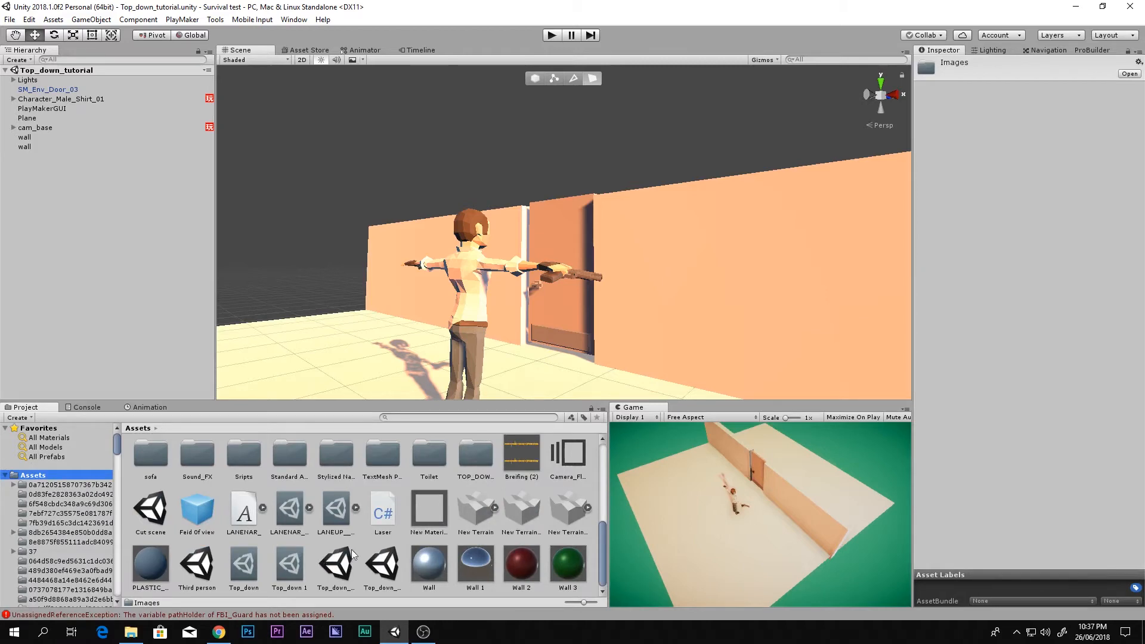
Step: Create a new material in the Images folder, keeping the default name New Material 1
{"action": "scroll", "coordinate": [374, 553], "scroll_direction": "up", "scroll_amount": 1}
{"action": "scroll", "coordinate": [252, 552], "scroll_direction": "up", "scroll_amount": 3}
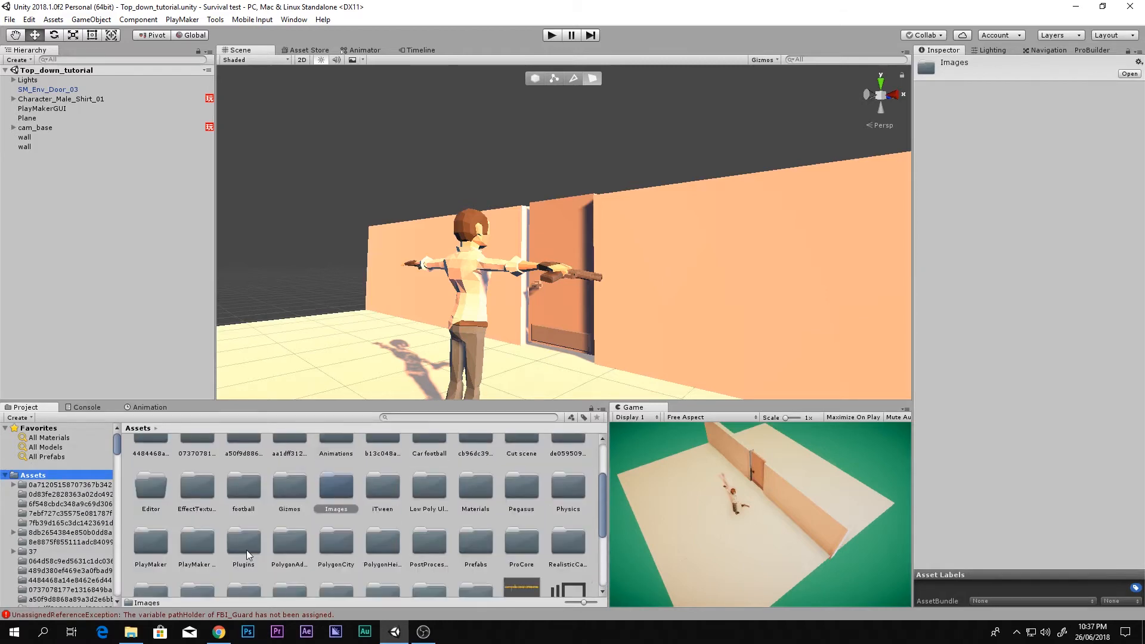
{"action": "double_click", "coordinate": [313, 504]}
{"action": "right_click", "coordinate": [341, 491]}
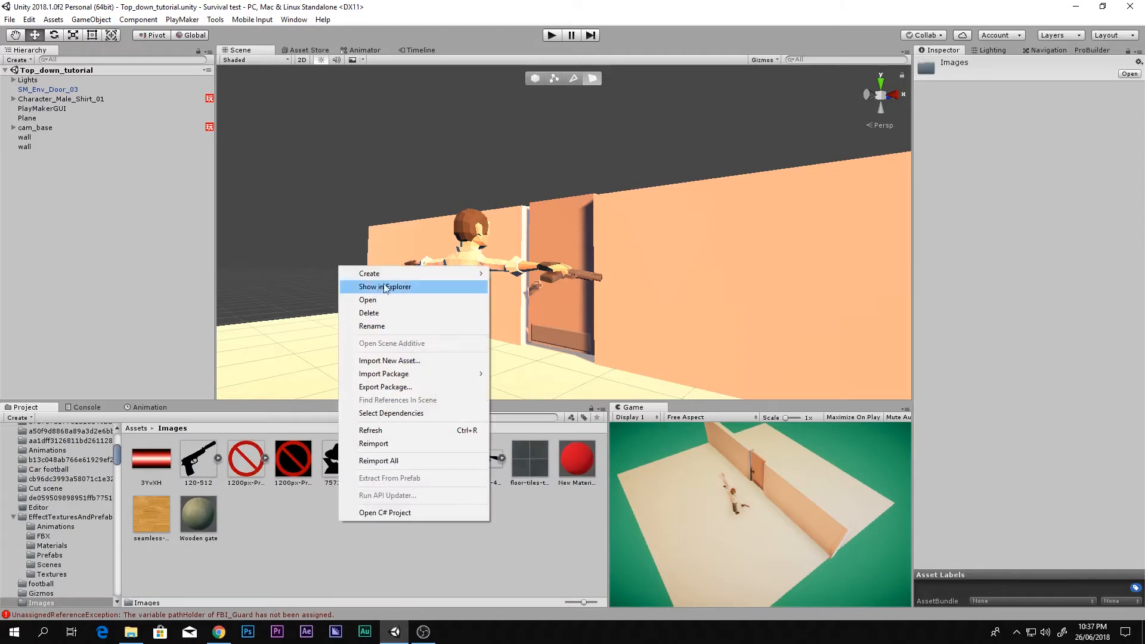
{"action": "mouse_move", "coordinate": [412, 274]}
{"action": "left_click", "coordinate": [557, 357]}
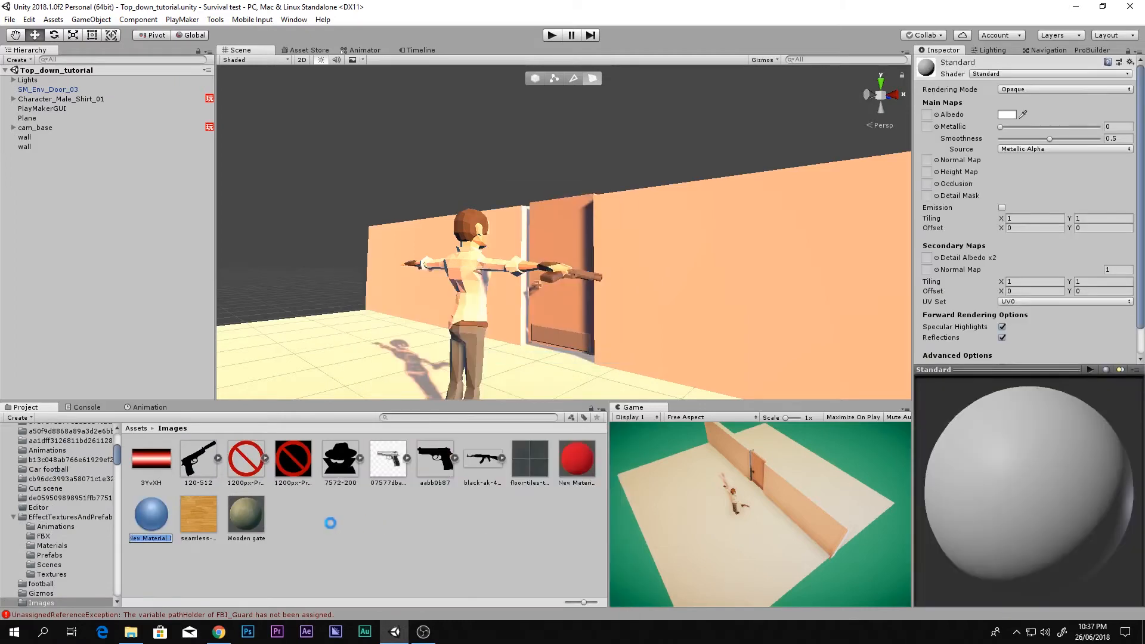
{"action": "key", "text": "Return"}
Step: Change New Material 1's shader to Particles/Additive and assign the red laser image 3YvXH as its particle texture
{"action": "left_click", "coordinate": [1000, 88]}
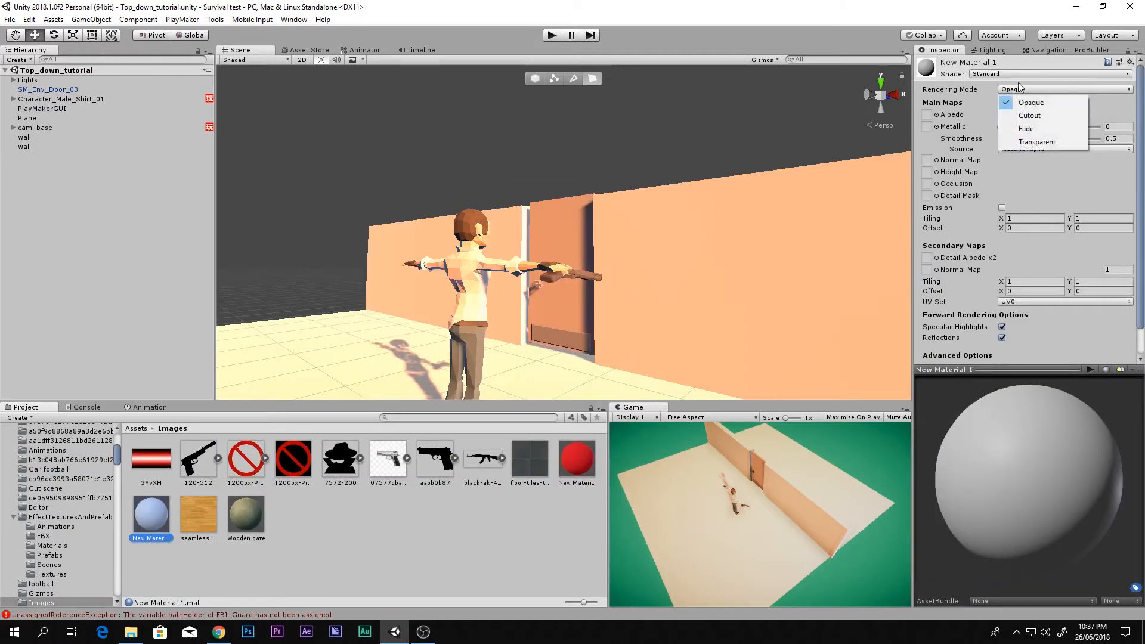
{"action": "left_click", "coordinate": [1021, 74]}
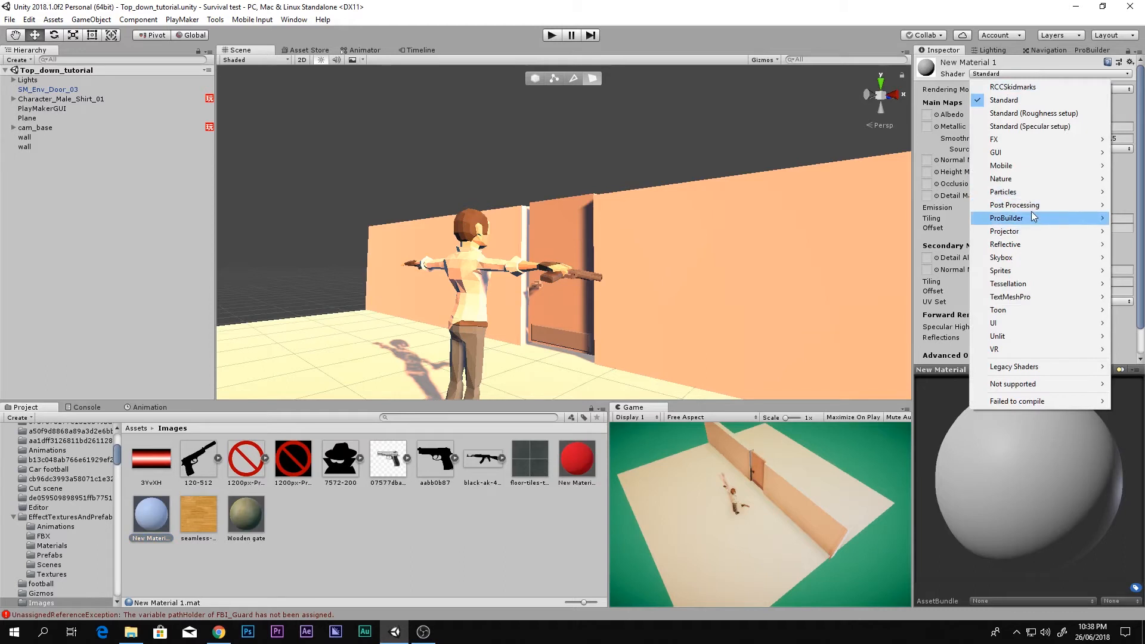
{"action": "mouse_move", "coordinate": [1023, 195]}
{"action": "left_click", "coordinate": [887, 206]}
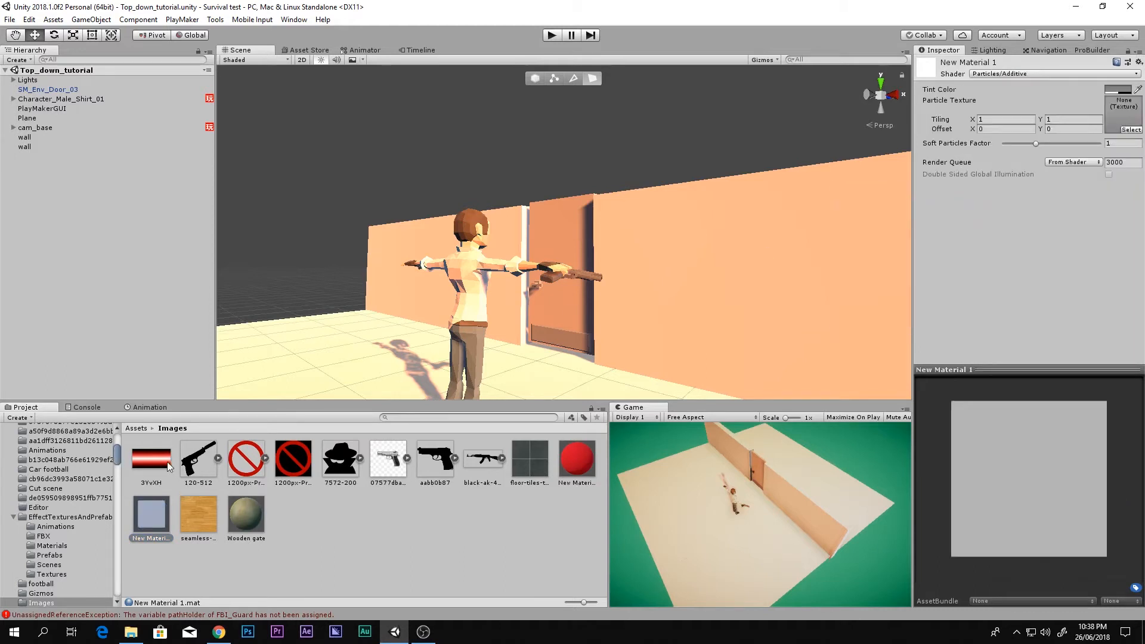
{"action": "left_click_drag", "start_coordinate": [1103, 99], "coordinate": [1122, 113]}
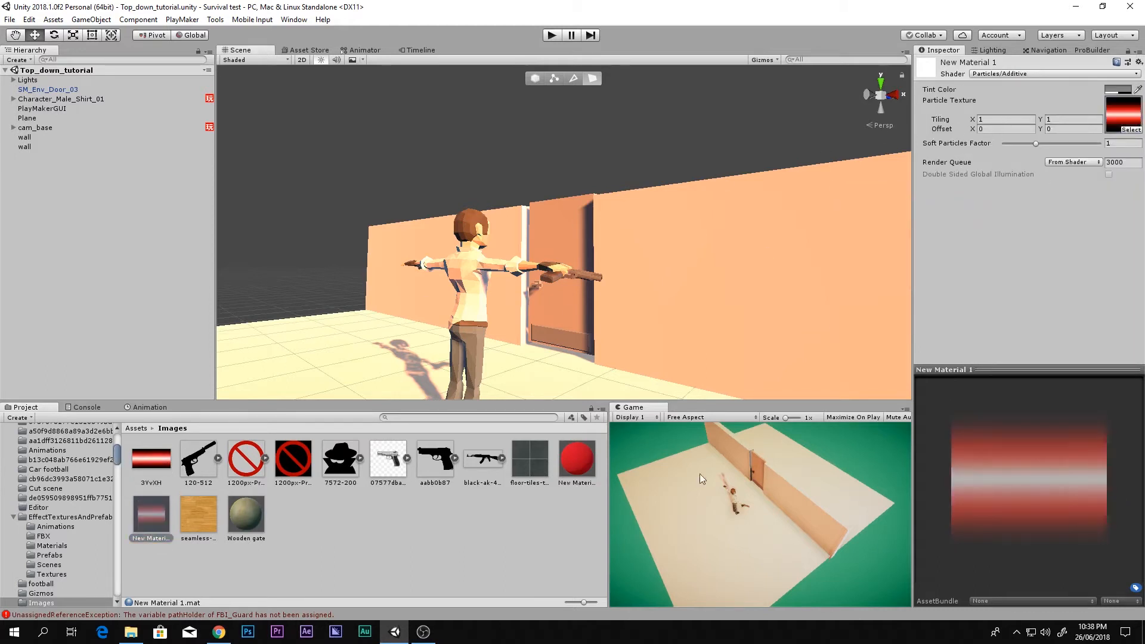
Step: Assign New Material 1 as Element 0 of the Line Renderer materials on the pistol's Lazer object
{"action": "left_click", "coordinate": [587, 276]}
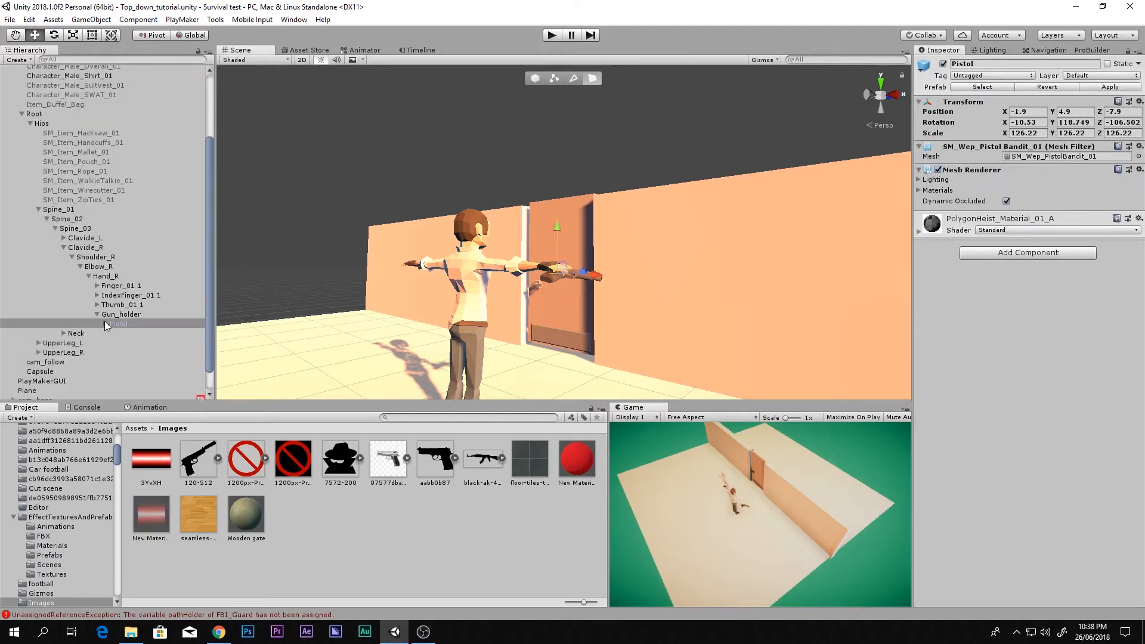
{"action": "left_click", "coordinate": [106, 325]}
{"action": "left_click", "coordinate": [127, 362]}
{"action": "left_click_drag", "start_coordinate": [151, 514], "coordinate": [1033, 237]}
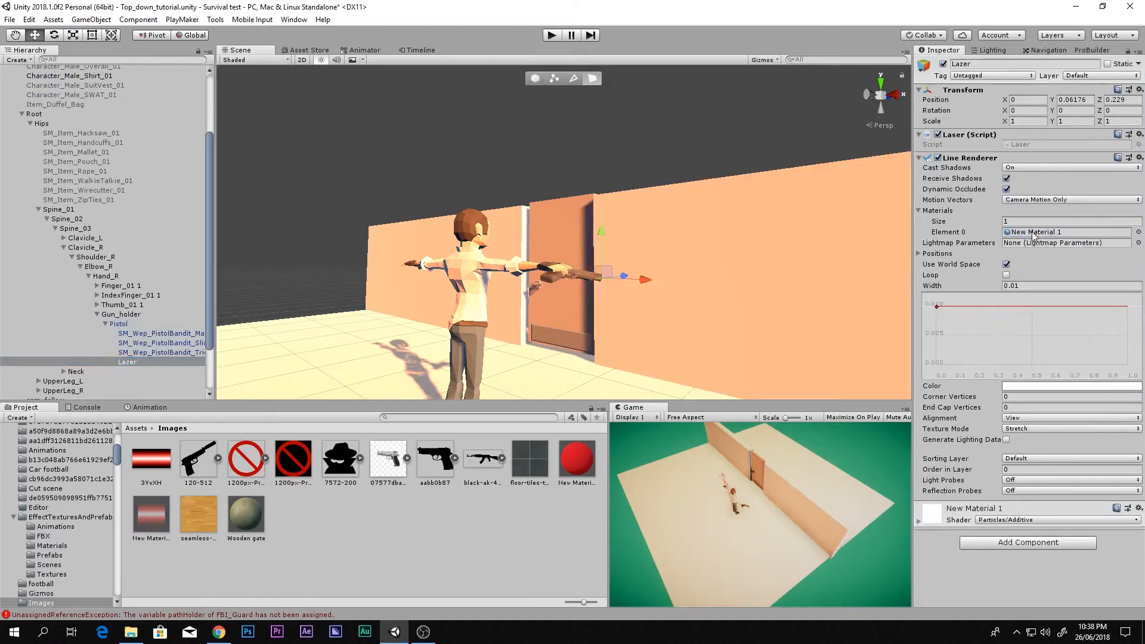
Step: Run the scene, aim the pistol and try a Line Renderer width of 0.04 for the laser
{"action": "left_click", "coordinate": [551, 36]}
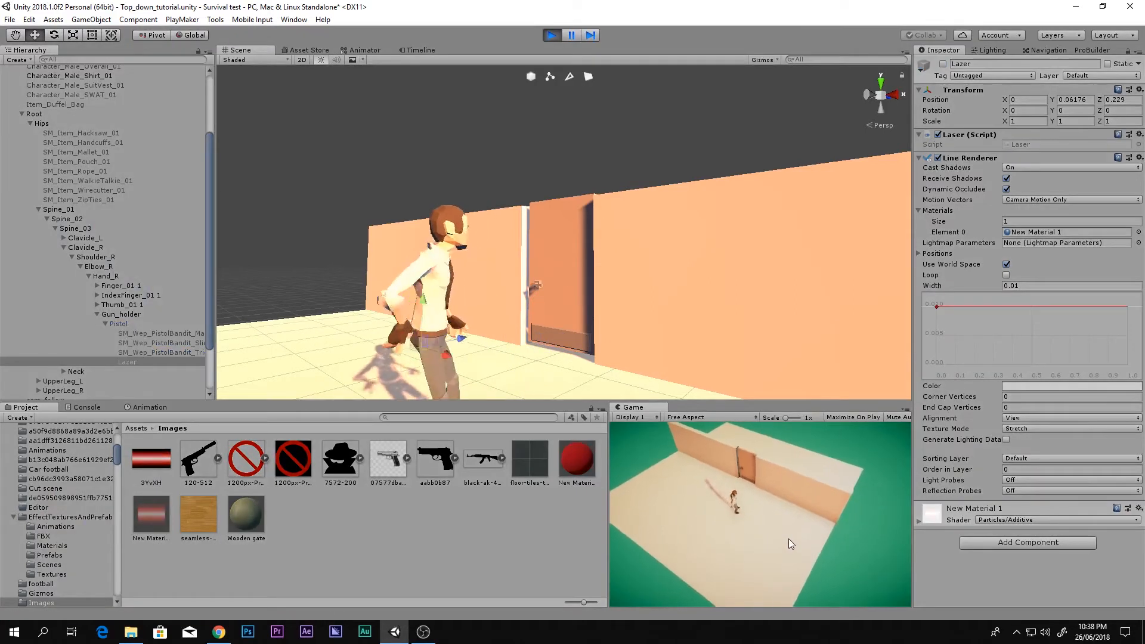
{"action": "mouse_move", "coordinate": [789, 539]}
{"action": "right_mouse_down"}
{"action": "mouse_move", "coordinate": [789, 524]}
{"action": "mouse_move", "coordinate": [743, 545]}
{"action": "mouse_move", "coordinate": [893, 514]}
{"action": "right_mouse_up"}
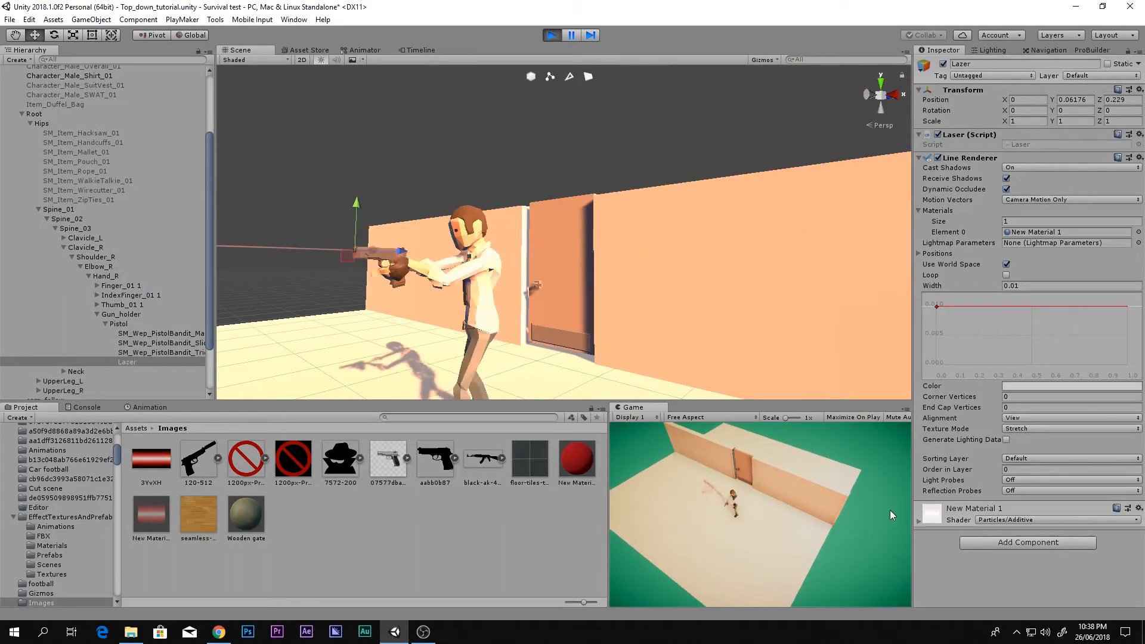
{"action": "left_click_drag", "start_coordinate": [1001, 285], "coordinate": [1002, 286]}
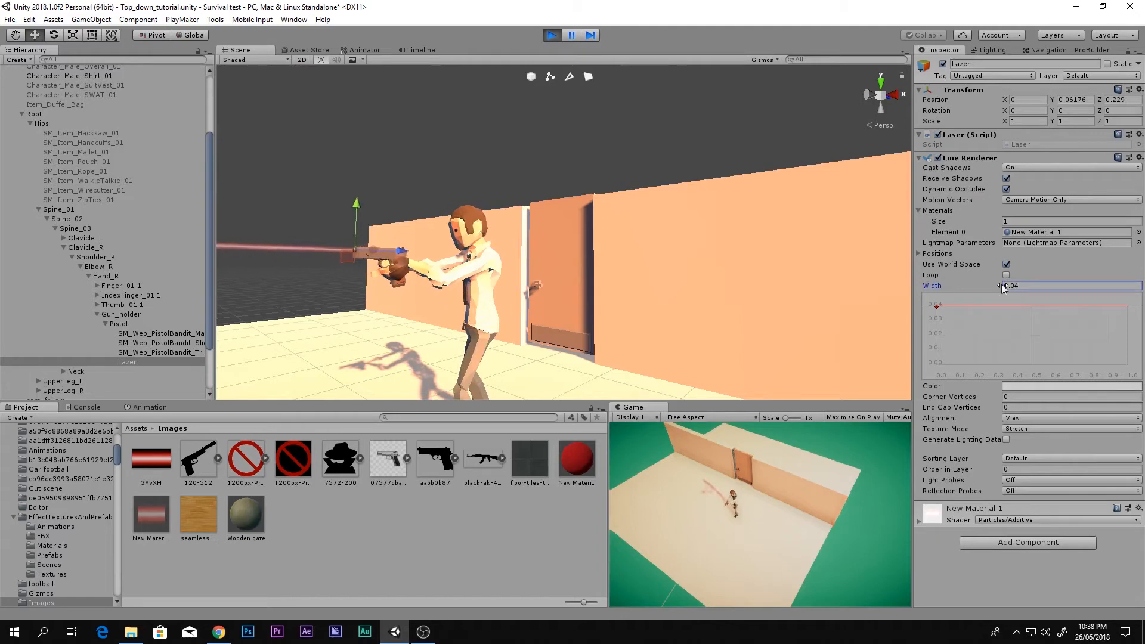
{"action": "right_click_drag", "start_coordinate": [753, 518], "coordinate": [597, 111]}
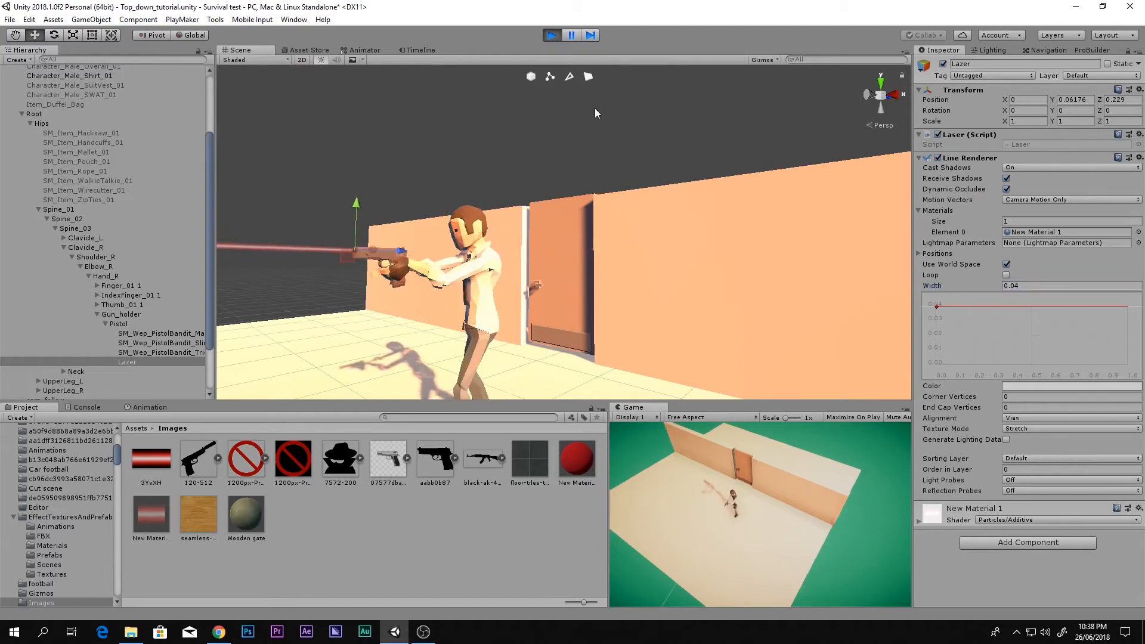
Step: Examine the laser in the maximized Game view while aiming and walking the character near the door, and end the test
{"action": "left_click", "coordinate": [571, 37]}
{"action": "key", "text": "shift+space"}
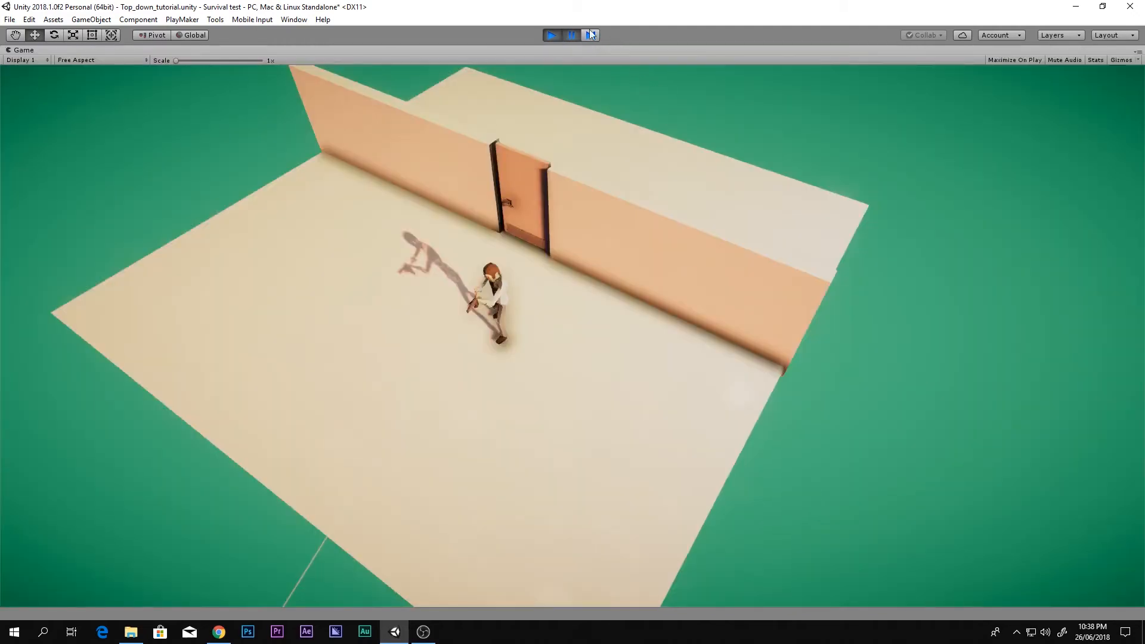
{"action": "left_click", "coordinate": [571, 34]}
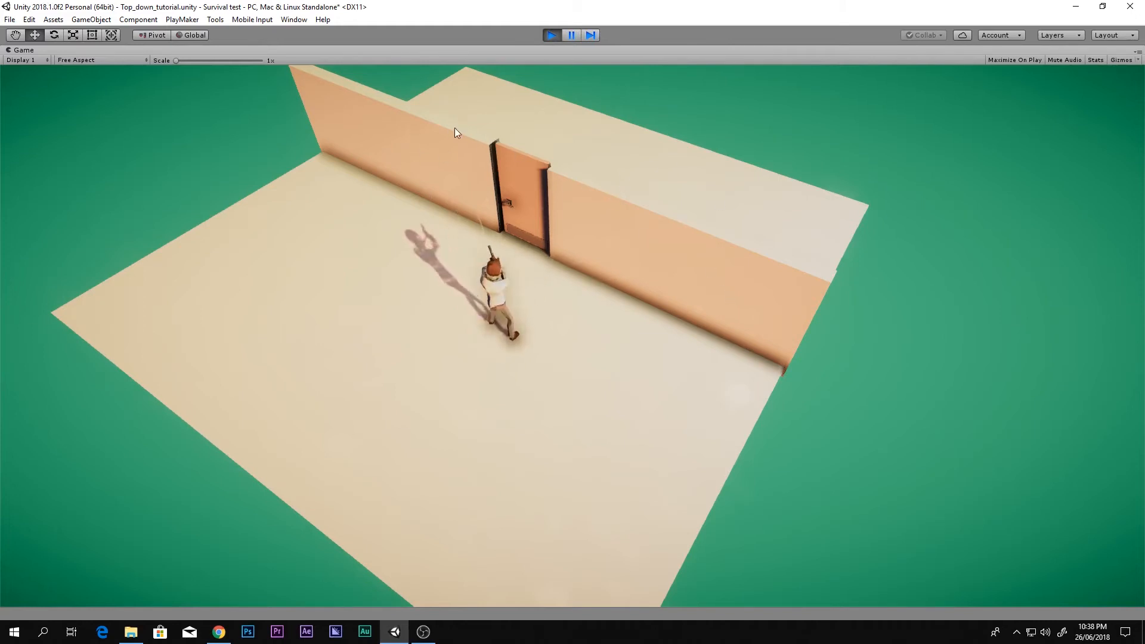
{"action": "key", "text": "w"}
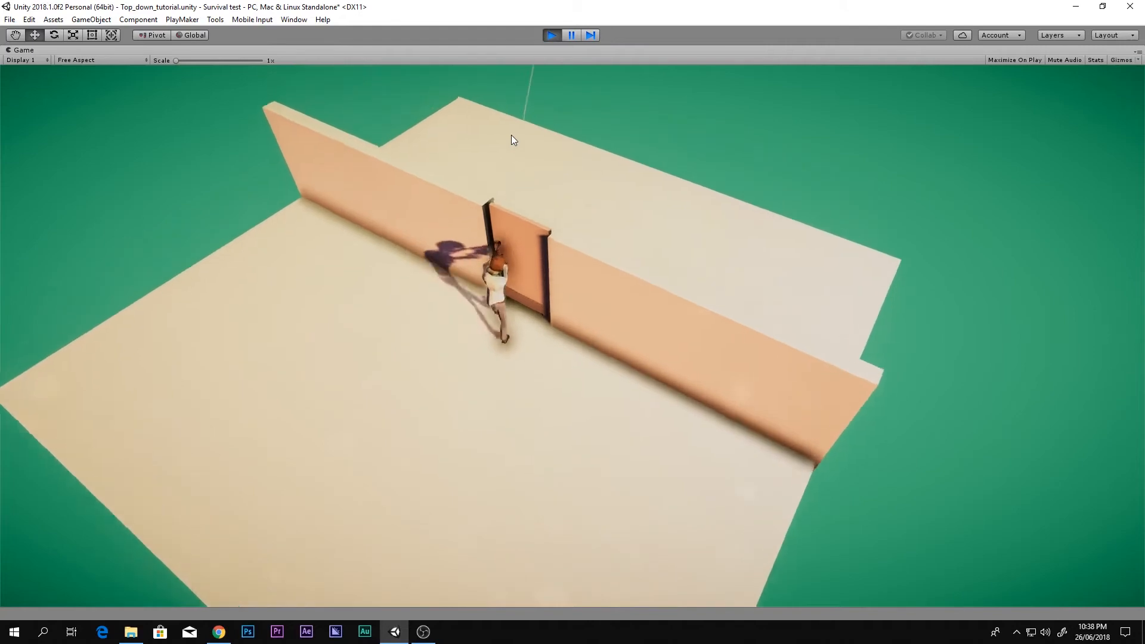
{"action": "key", "text": "w"}
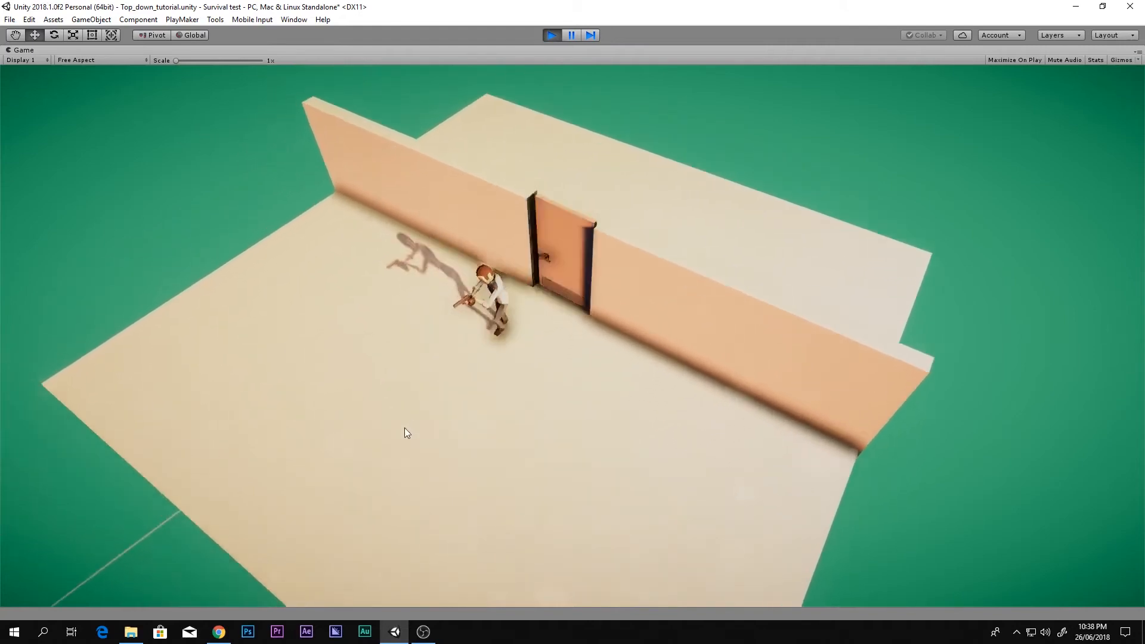
{"action": "left_click", "coordinate": [551, 36]}
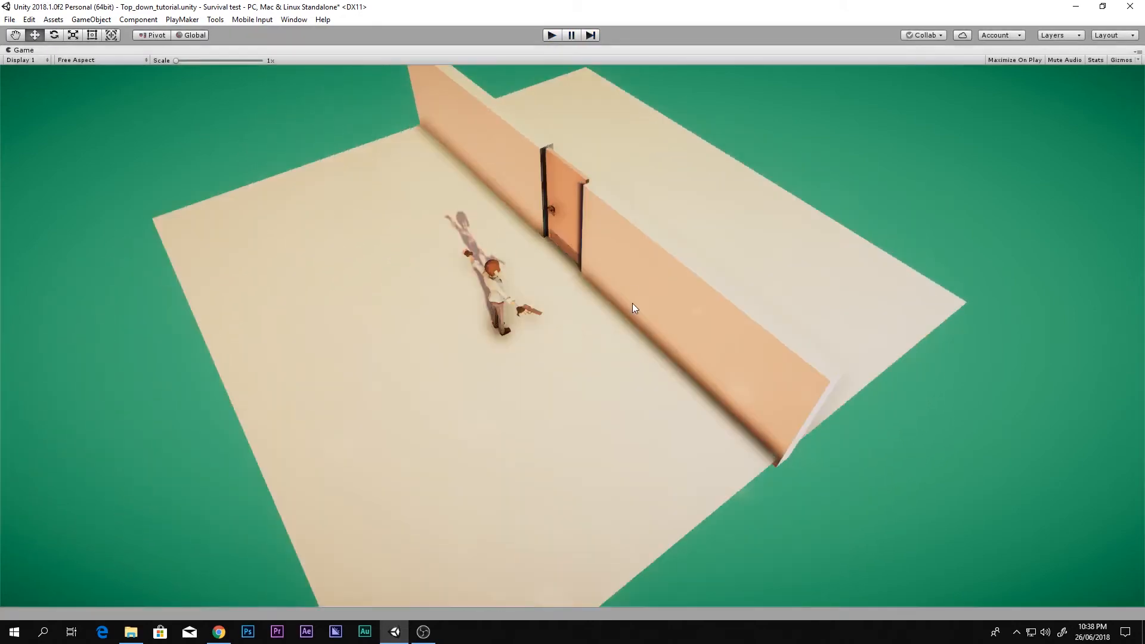
Step: Collapse the Pistol's children, test aiming the laser once more in the maximized Game view, and stop the scene
{"action": "left_click_drag", "start_coordinate": [632, 303], "coordinate": [222, 334], "text": "alt"}
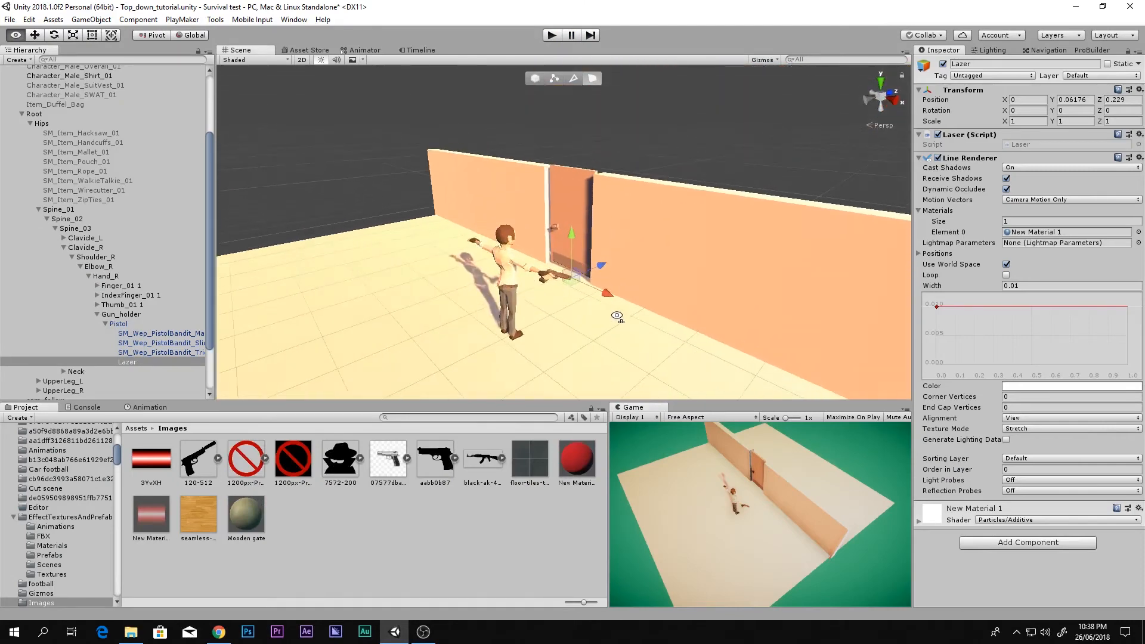
{"action": "left_click", "coordinate": [106, 324]}
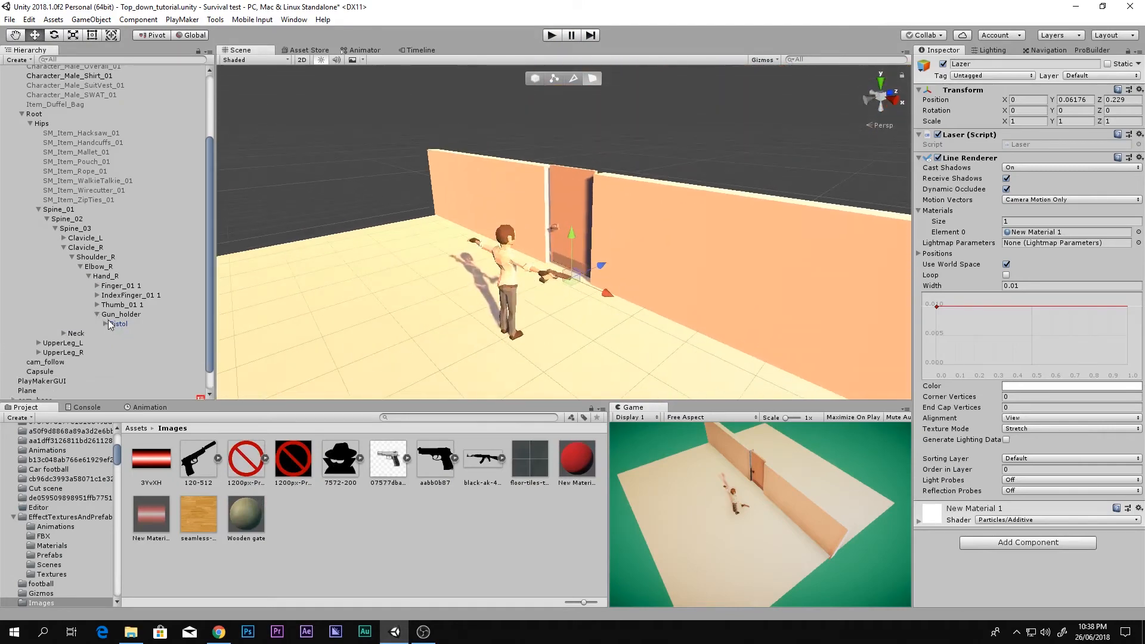
{"action": "key", "text": "shift+space"}
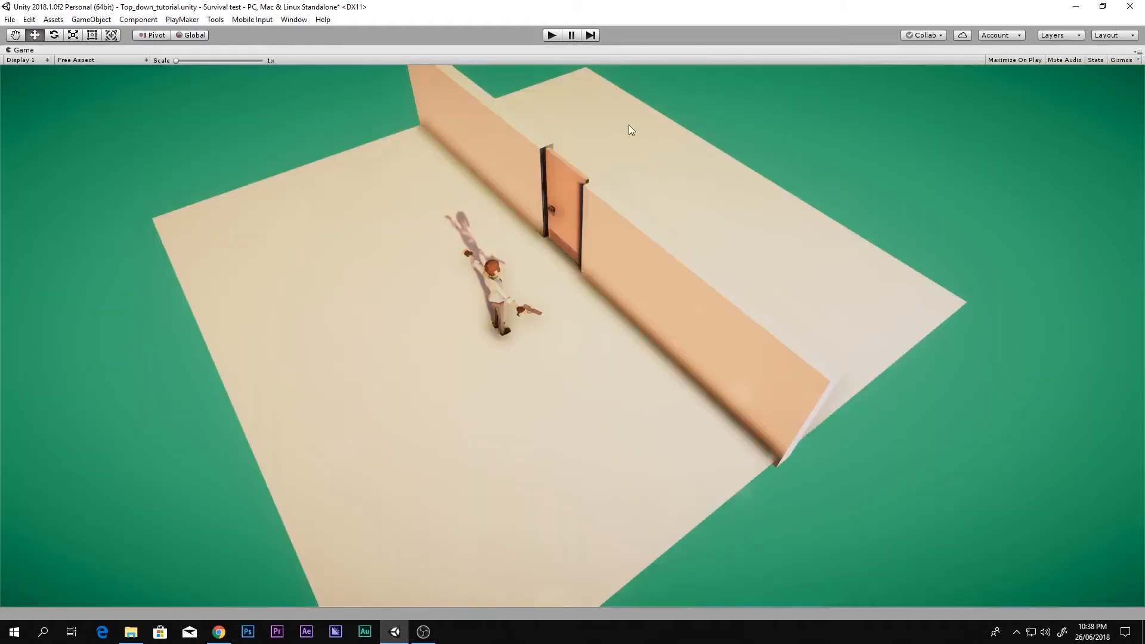
{"action": "left_click", "coordinate": [550, 36]}
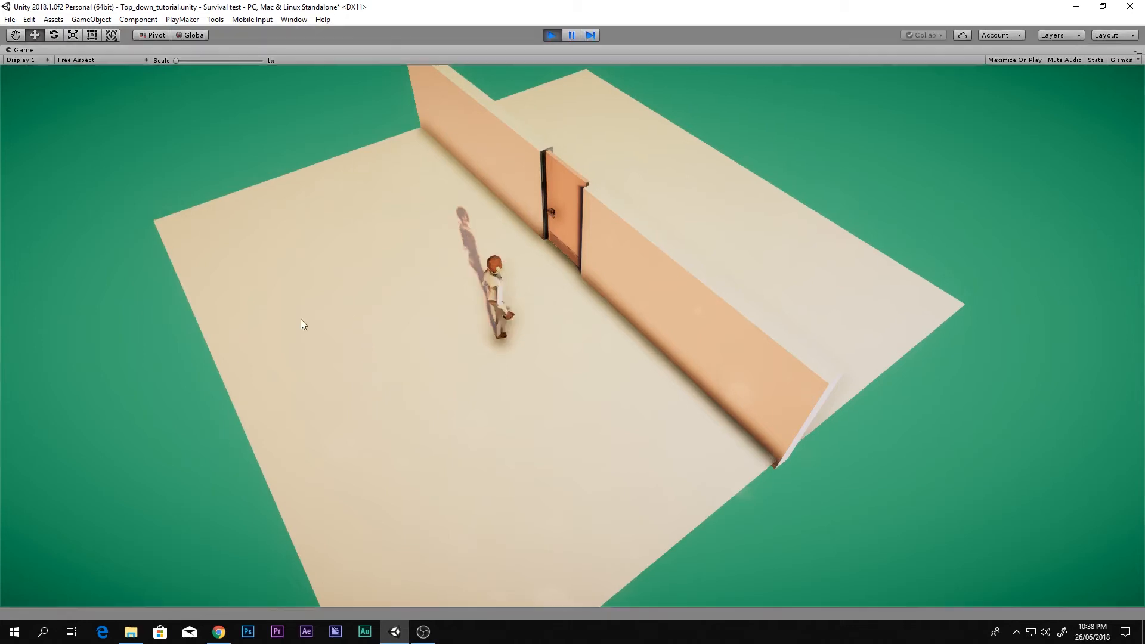
{"action": "right_click_drag", "start_coordinate": [379, 327], "coordinate": [370, 243]}
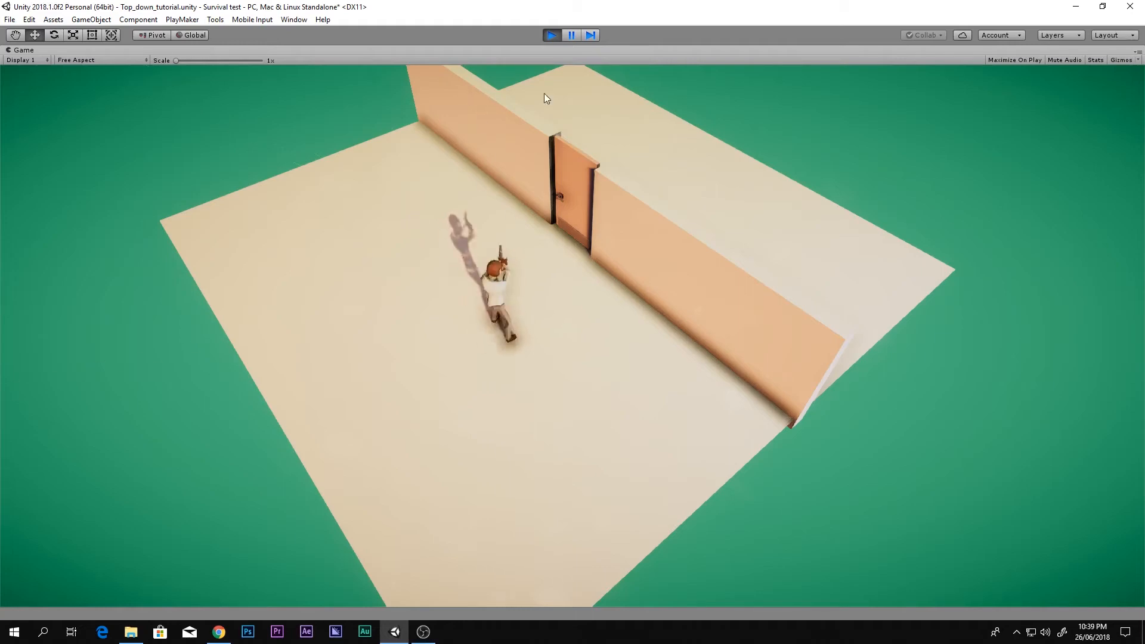
{"action": "left_click", "coordinate": [551, 35]}
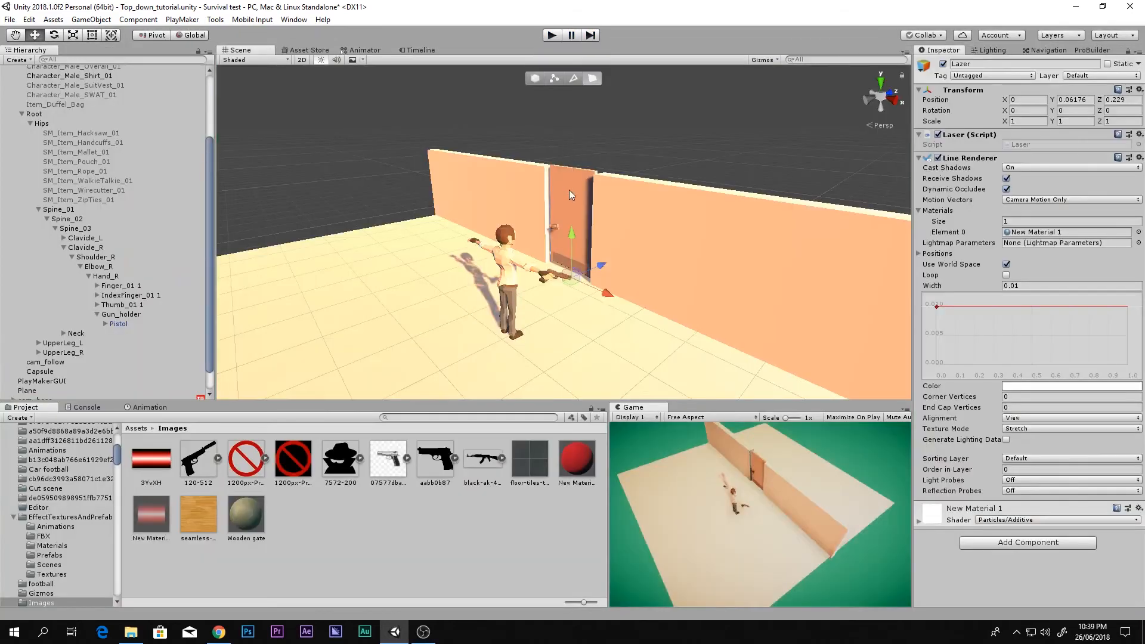
Step: Create another material in the Images folder beside New Material 1
{"action": "scroll", "coordinate": [569, 191], "scroll_direction": "down", "scroll_amount": 5}
{"action": "right_click_drag", "start_coordinate": [568, 192], "coordinate": [554, 224]}
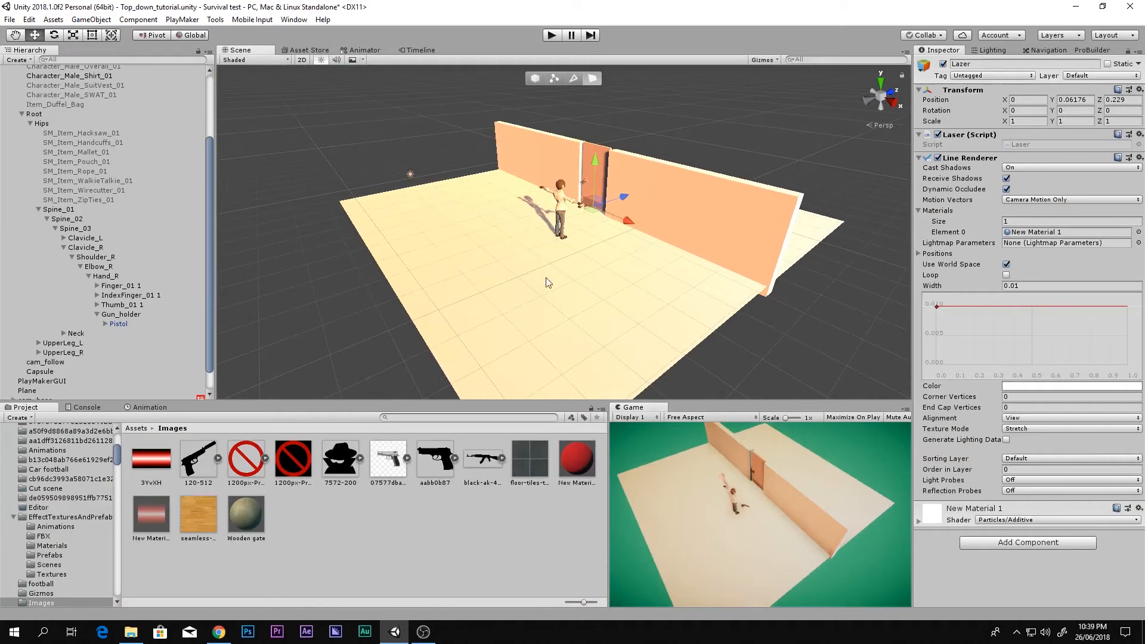
{"action": "right_click", "coordinate": [316, 514]}
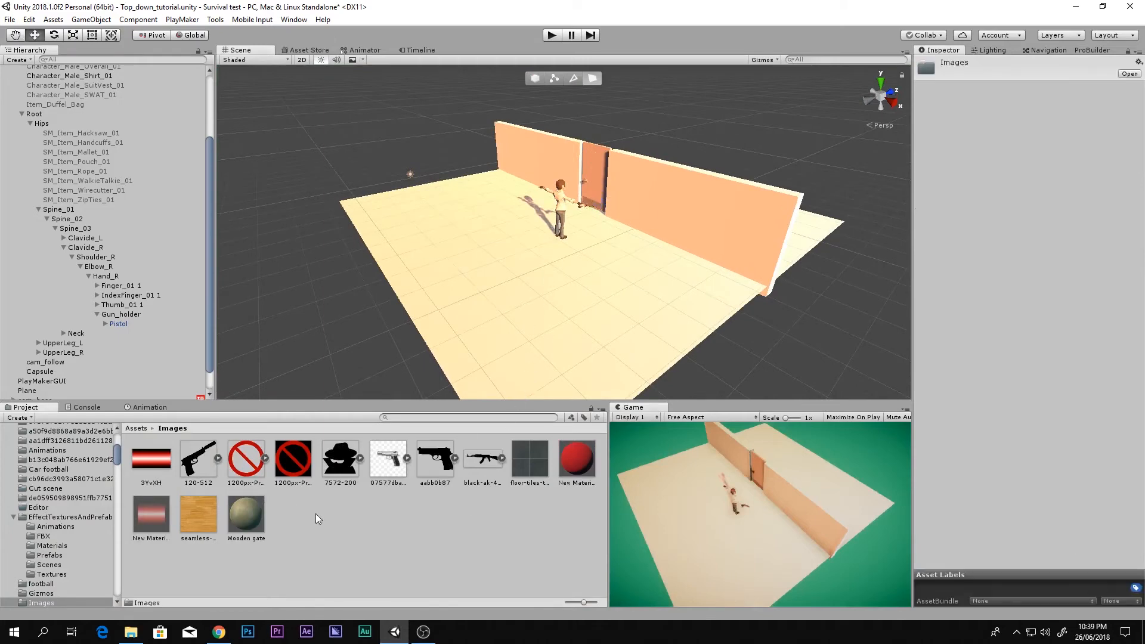
{"action": "mouse_move", "coordinate": [388, 266]}
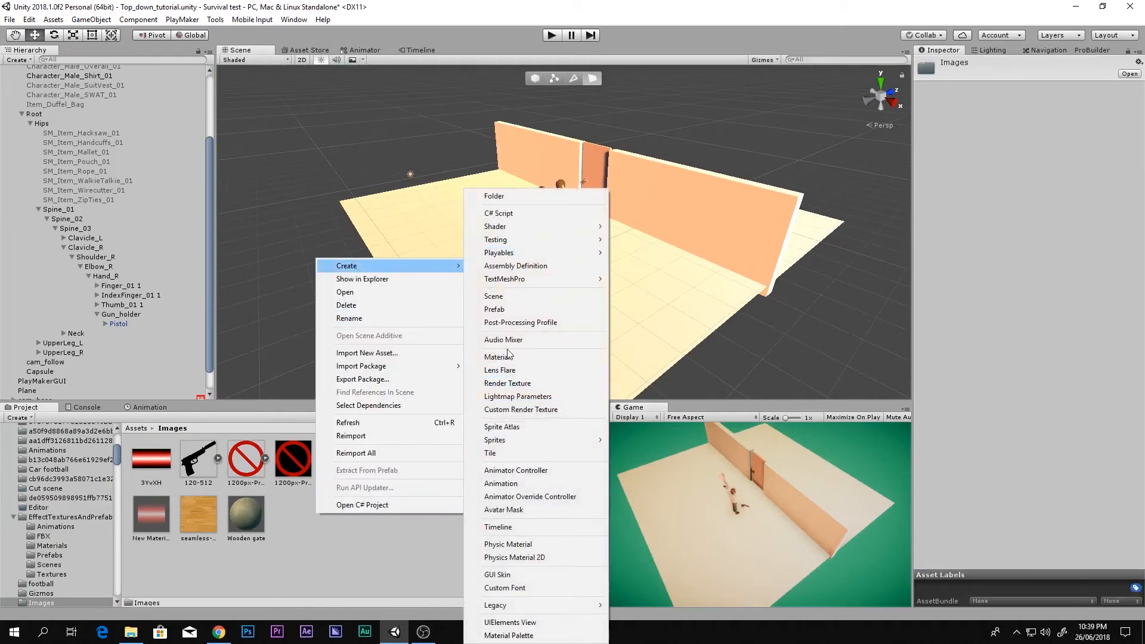
{"action": "left_click", "coordinate": [497, 357]}
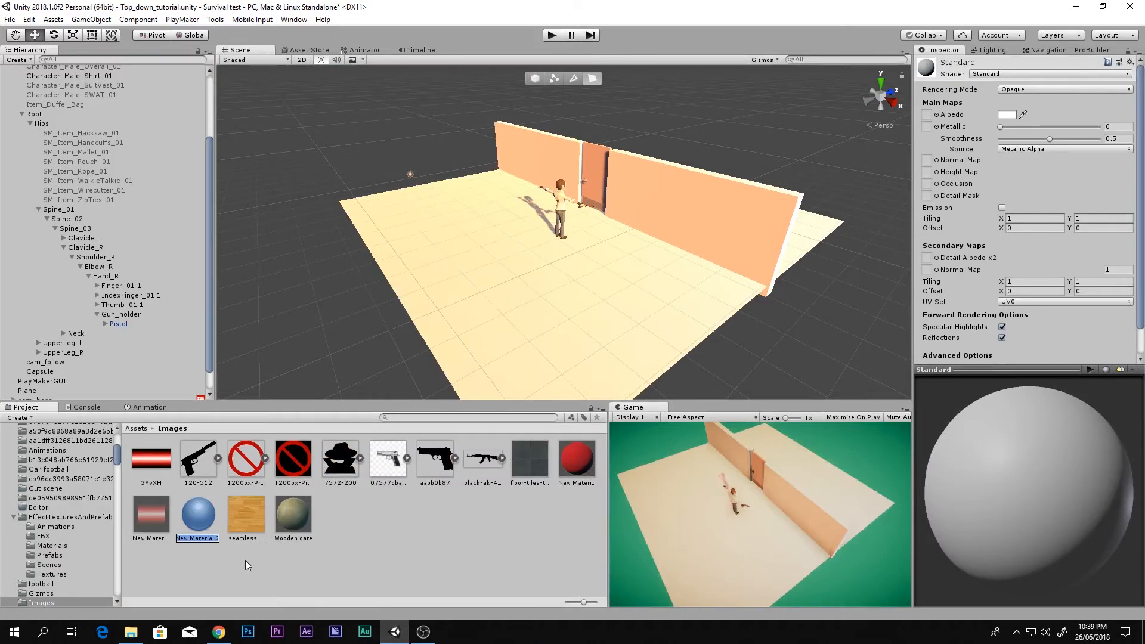
Step: Use the floor-tiles image as the albedo texture of New Material 2 and apply the material to the ground plane and both walls
{"action": "key", "text": "Return"}
{"action": "left_click_drag", "start_coordinate": [513, 464], "coordinate": [927, 115]}
{"action": "left_click_drag", "start_coordinate": [203, 513], "coordinate": [471, 355]}
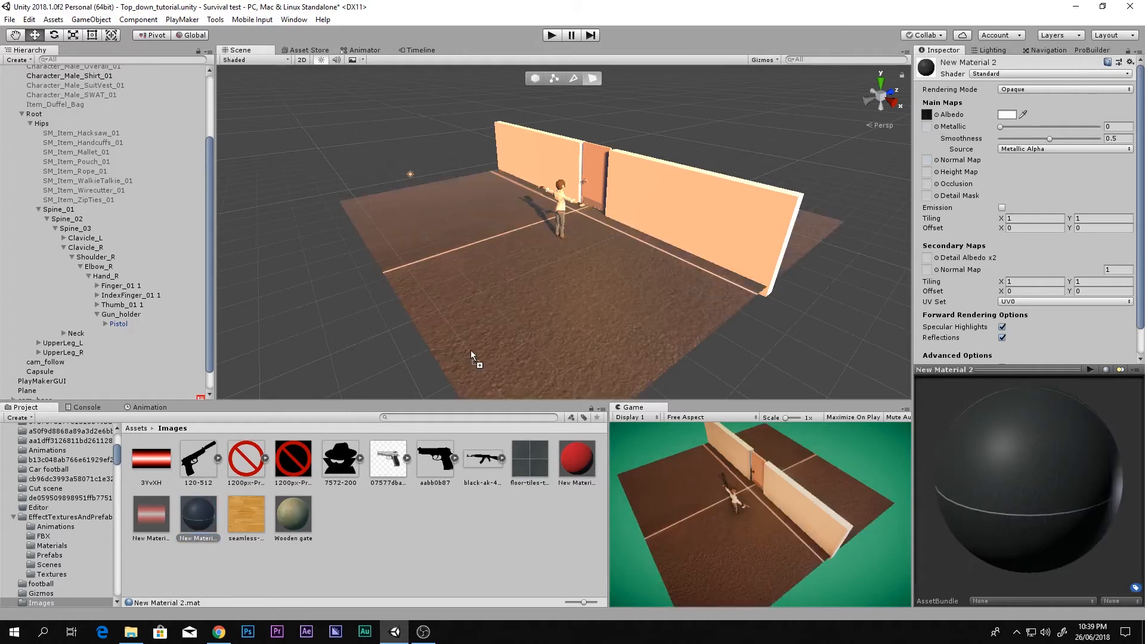
{"action": "left_click_drag", "start_coordinate": [202, 513], "coordinate": [706, 241]}
{"action": "left_click_drag", "start_coordinate": [194, 522], "coordinate": [538, 170]}
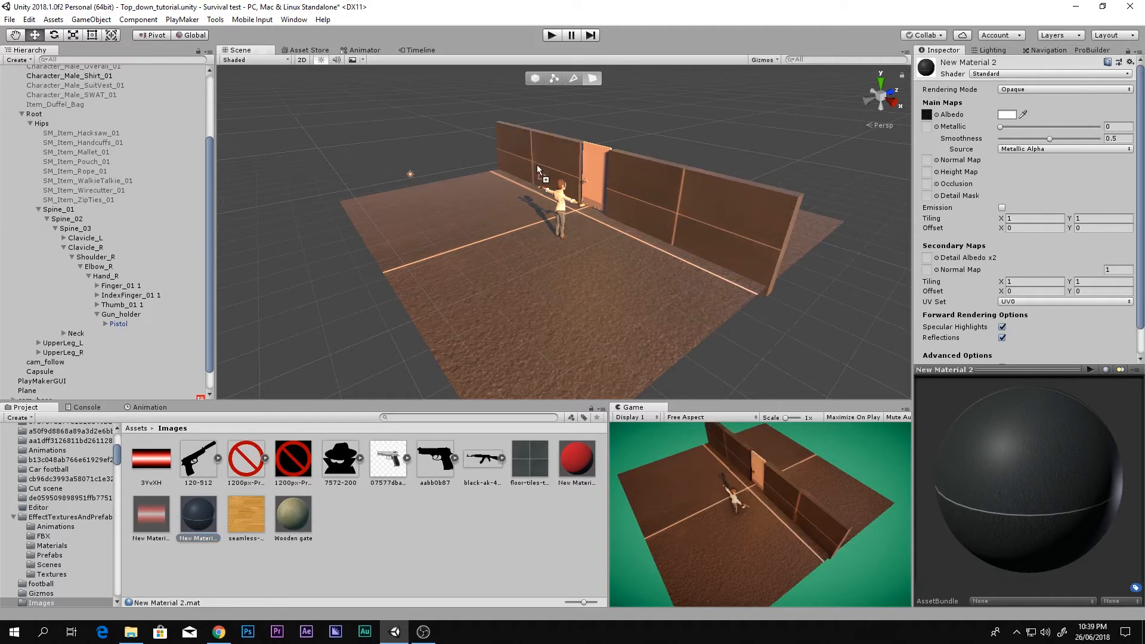
Step: Save the scene and play-test the character's aiming laser in the maximized Game view
{"action": "key", "text": "shift+space"}
{"action": "key", "text": "ctrl+s"}
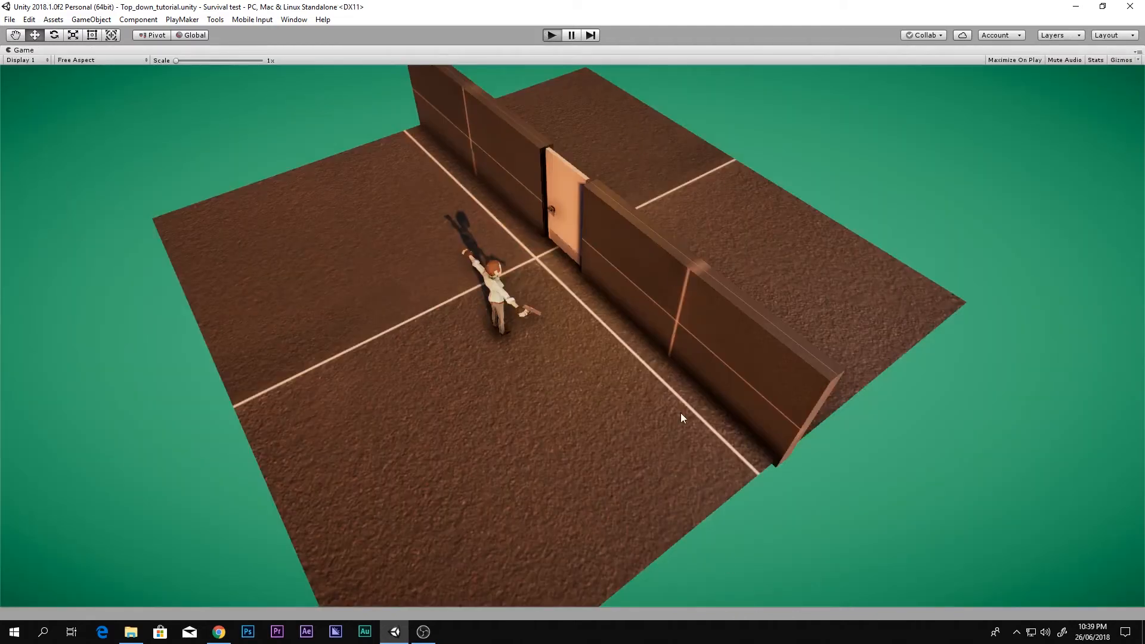
{"action": "key", "text": "ctrl+p"}
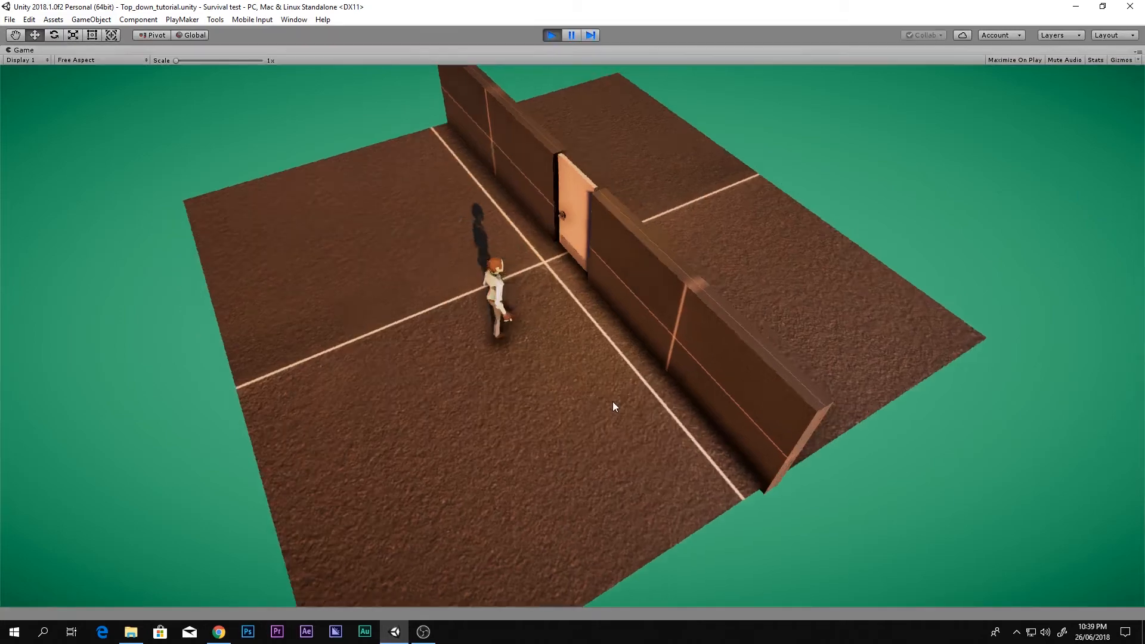
{"action": "right_click_drag", "start_coordinate": [468, 210], "coordinate": [547, 446]}
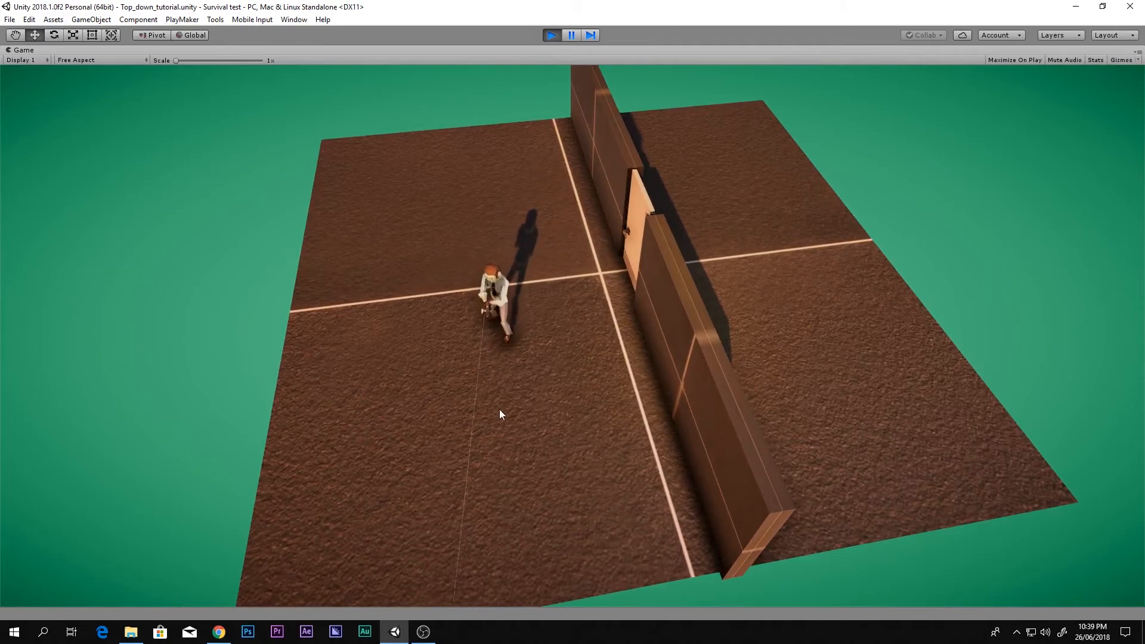
{"action": "left_click", "coordinate": [552, 36]}
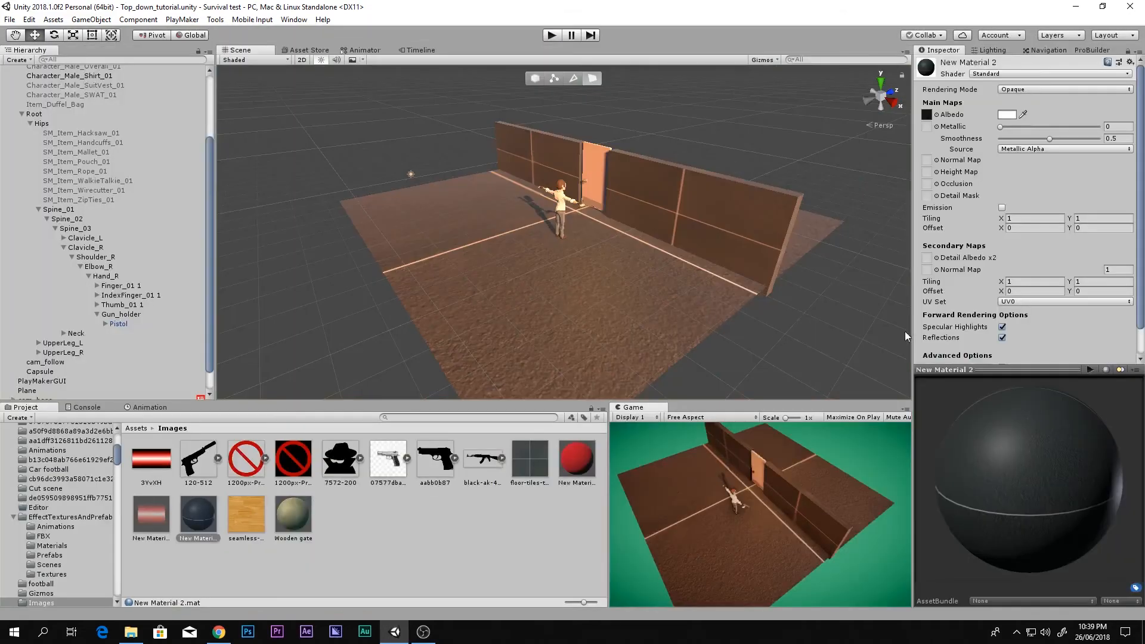
Step: Set the Line Renderer width of the pistol's Lazer object to 0.03
{"action": "left_click", "coordinate": [109, 325]}
{"action": "scroll", "coordinate": [120, 346], "scroll_direction": "down", "scroll_amount": 1}
{"action": "left_click", "coordinate": [105, 300]}
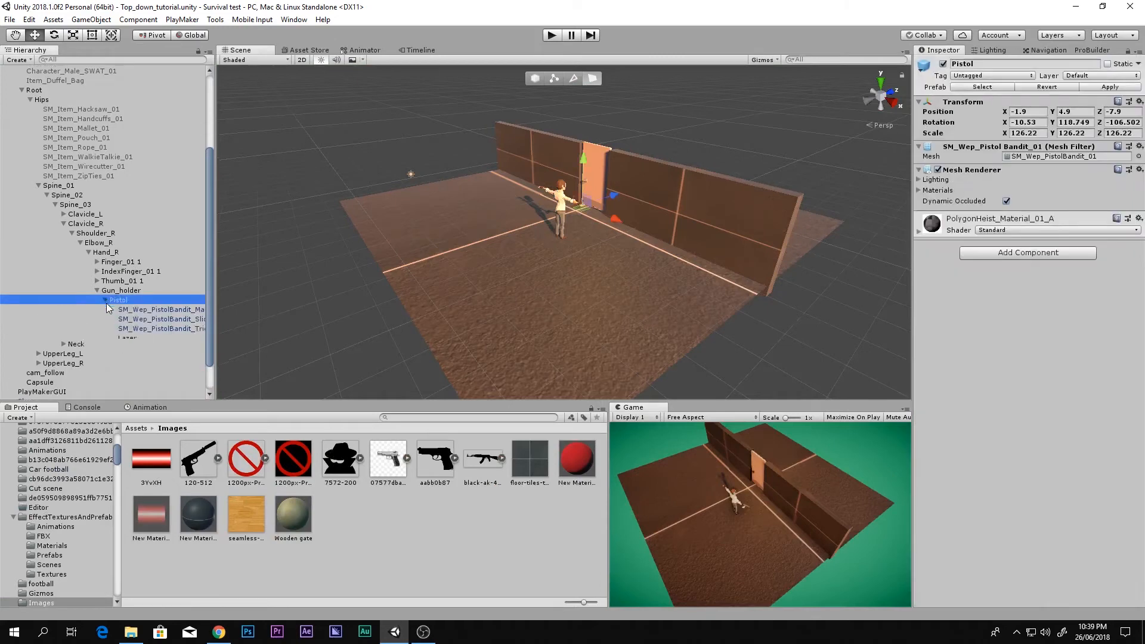
{"action": "left_click", "coordinate": [140, 338]}
{"action": "left_click", "coordinate": [1007, 287]}
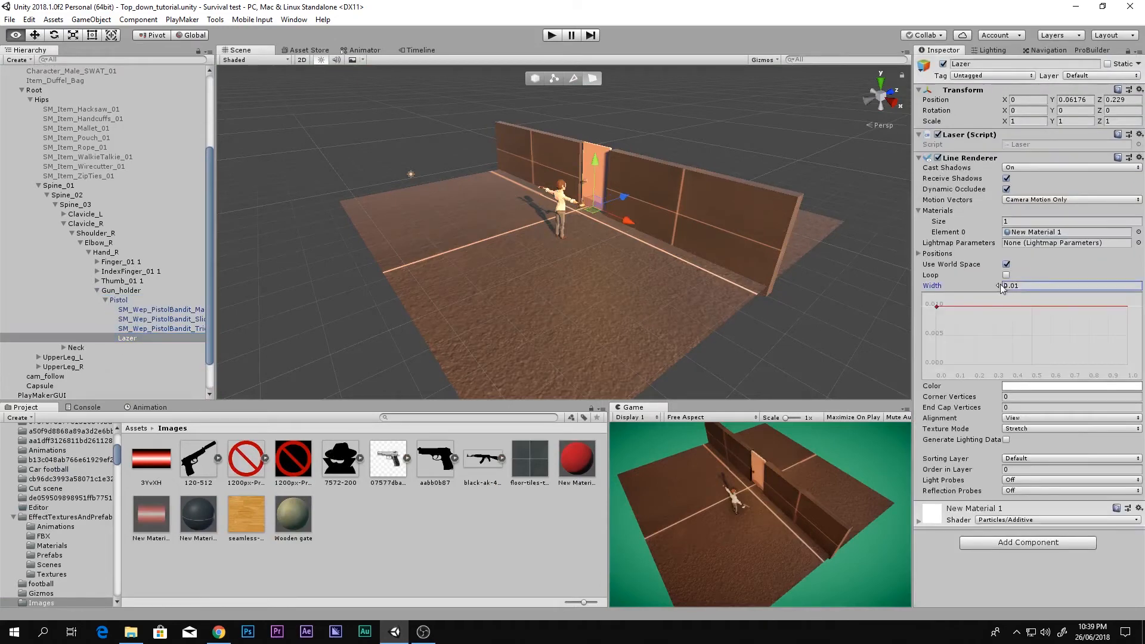
{"action": "left_click_drag", "start_coordinate": [1007, 290], "coordinate": [1006, 289], "text": "alt"}
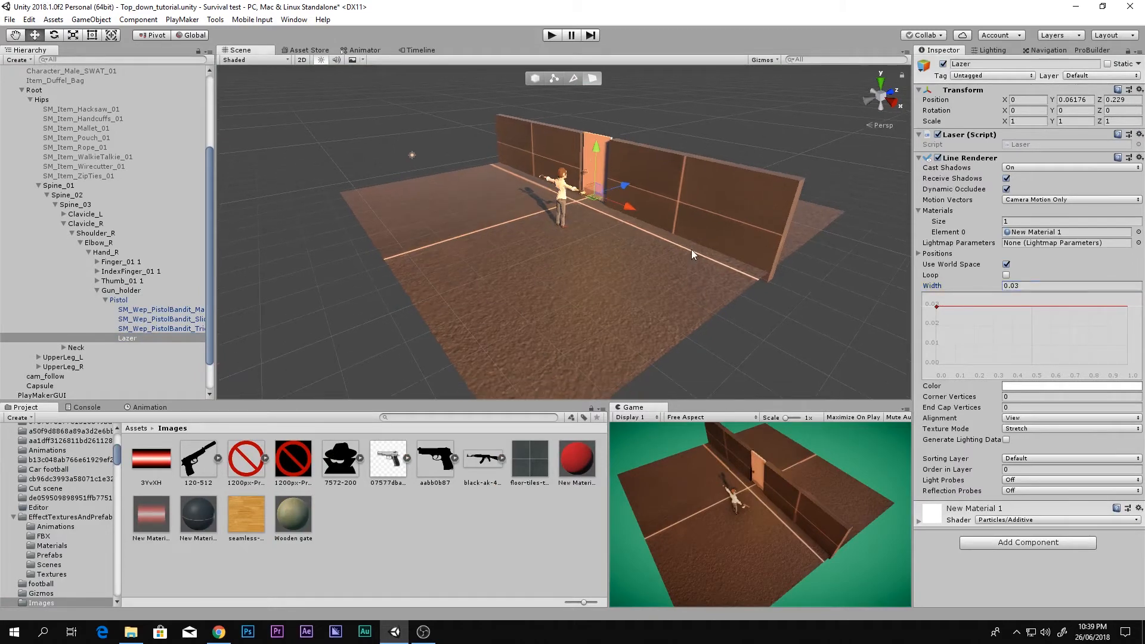
{"action": "scroll", "coordinate": [589, 221], "scroll_direction": "up", "scroll_amount": 5}
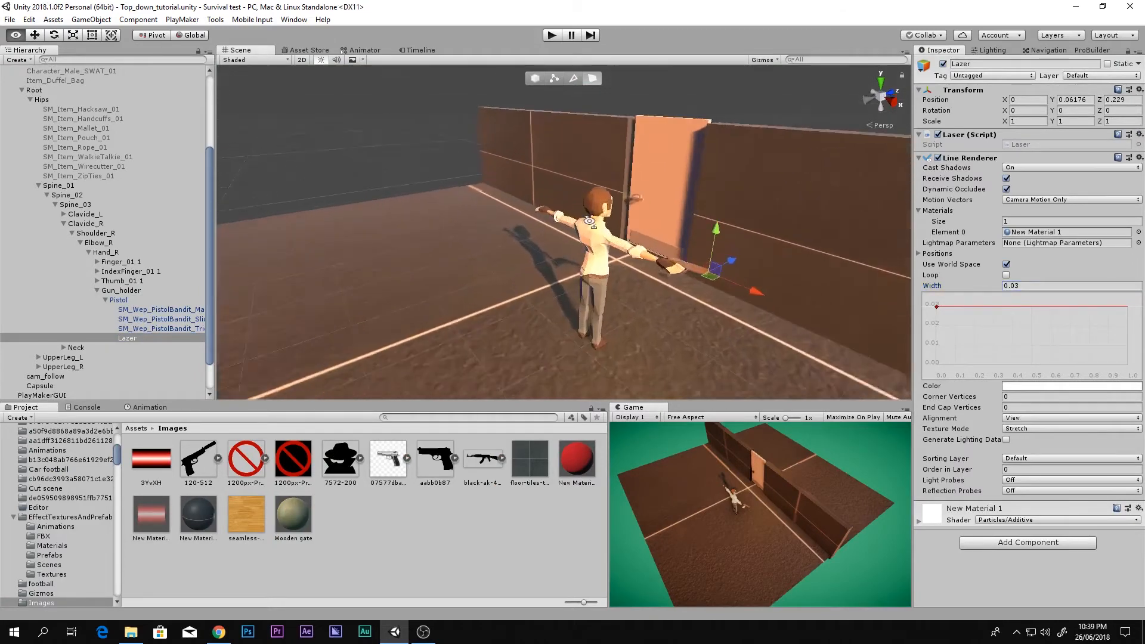
{"action": "key", "text": "w"}
{"action": "right_click_drag", "start_coordinate": [589, 221], "coordinate": [566, 204]}
{"action": "key", "text": "s"}
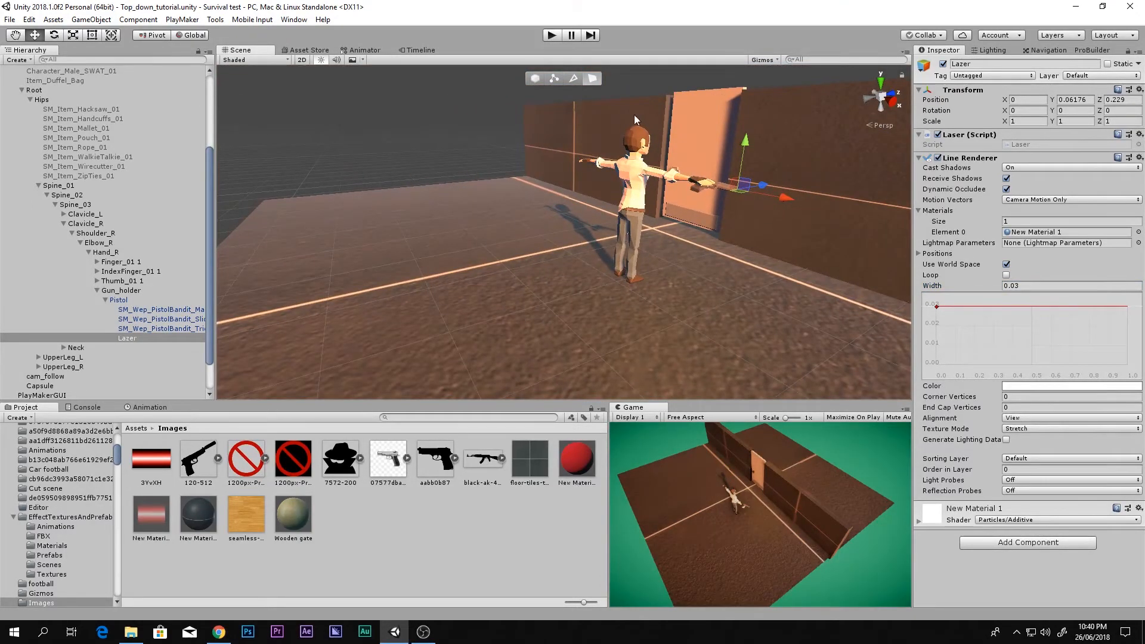
Step: Open the controller FSM of Character_Male_Shirt_01 and move the Idle+walk 2 state farther from the other states
{"action": "left_click", "coordinate": [96, 291]}
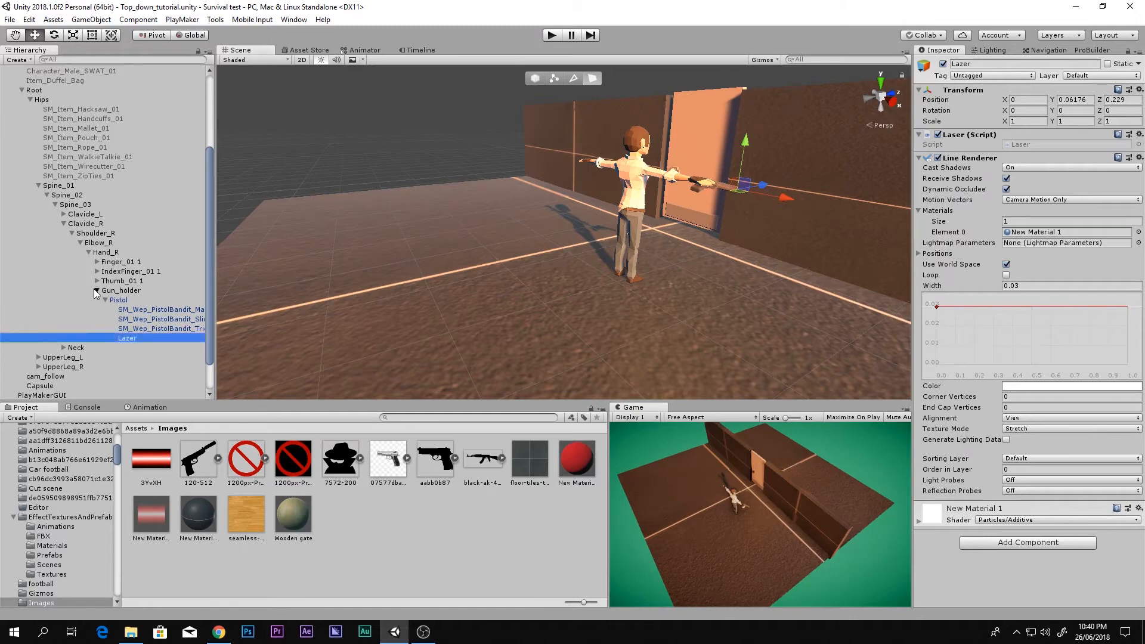
{"action": "scroll", "coordinate": [69, 94], "scroll_direction": "up", "scroll_amount": 2}
{"action": "scroll", "coordinate": [69, 93], "scroll_direction": "up", "scroll_amount": 2}
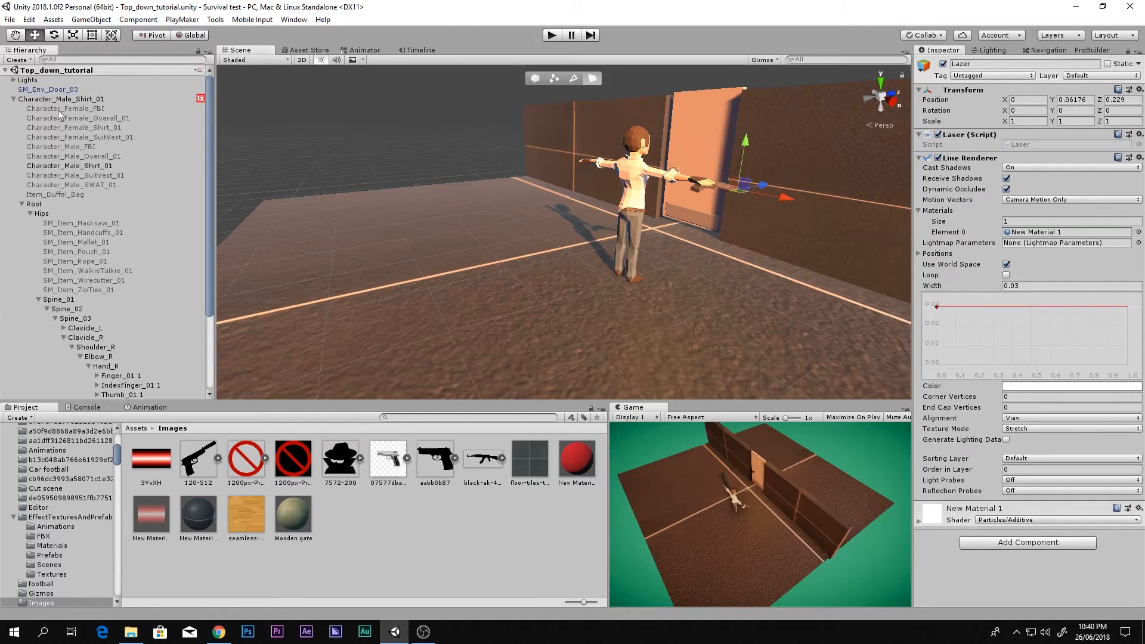
{"action": "left_click", "coordinate": [74, 99]}
{"action": "left_click", "coordinate": [76, 90]}
{"action": "left_click", "coordinate": [74, 99]}
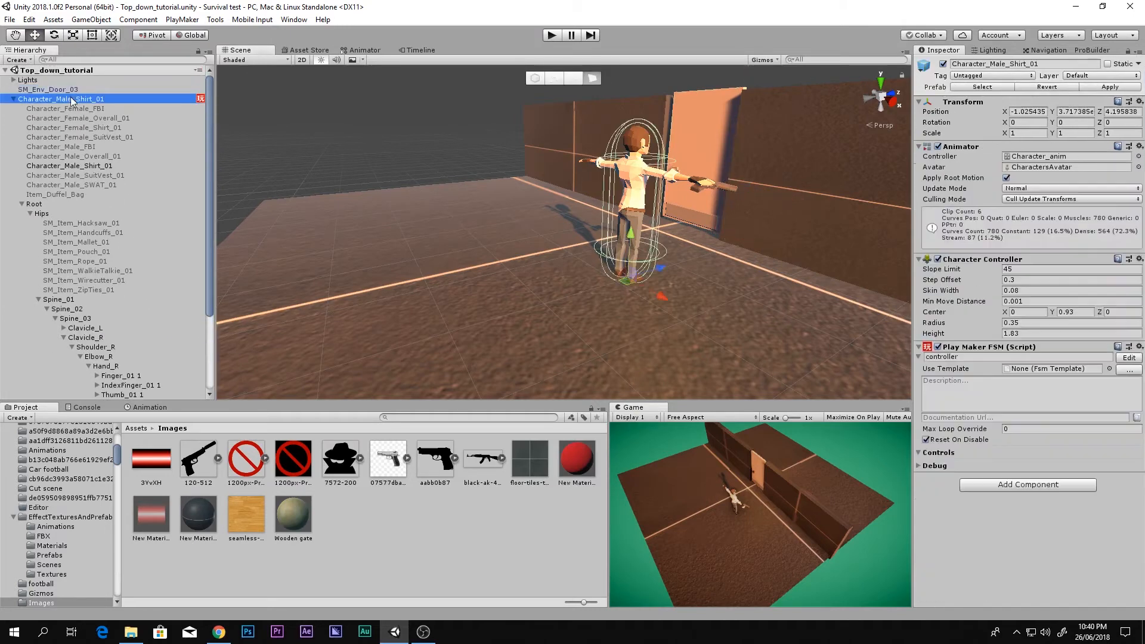
{"action": "left_click", "coordinate": [1128, 358]}
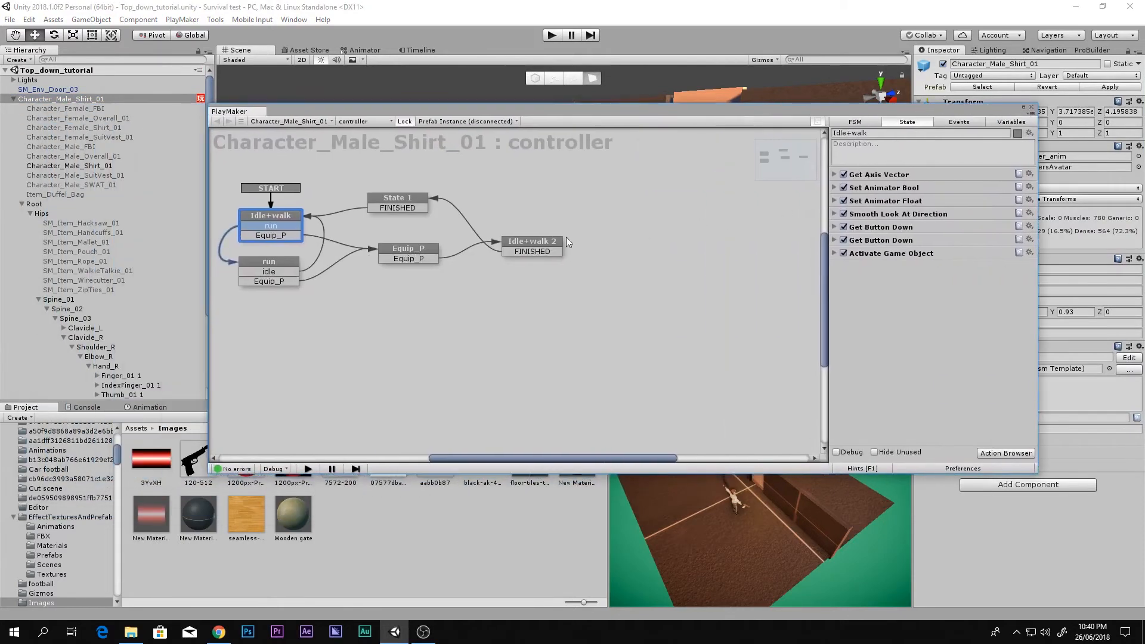
{"action": "left_click_drag", "start_coordinate": [540, 248], "coordinate": [595, 237]}
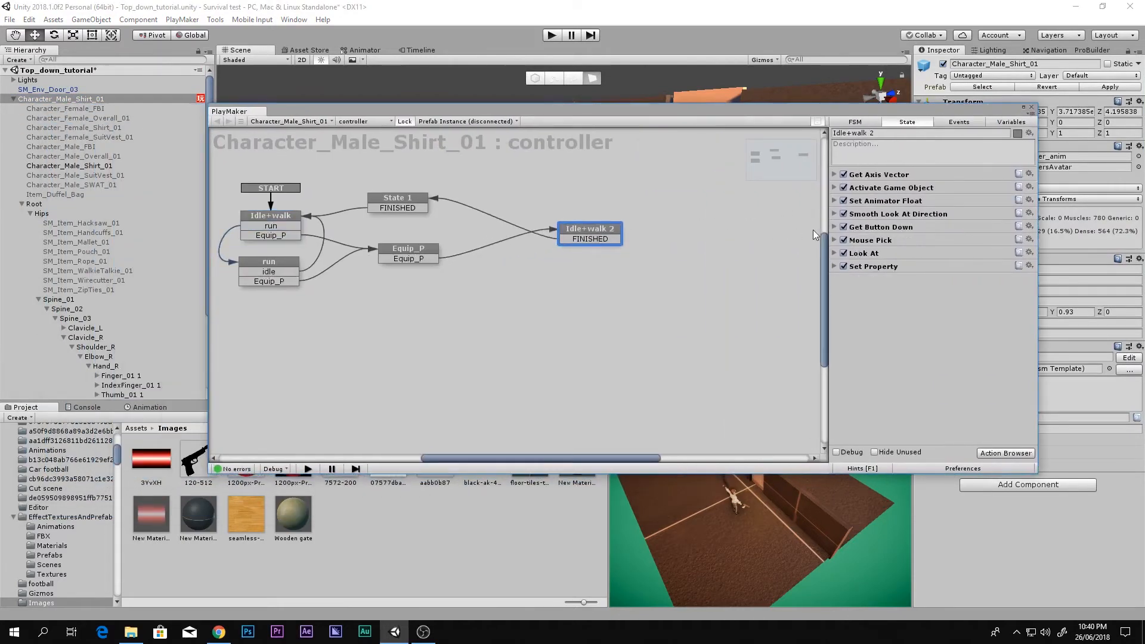
Step: Examine the settings of the Look At action in the Idle+walk 2 state
{"action": "left_click", "coordinate": [834, 253]}
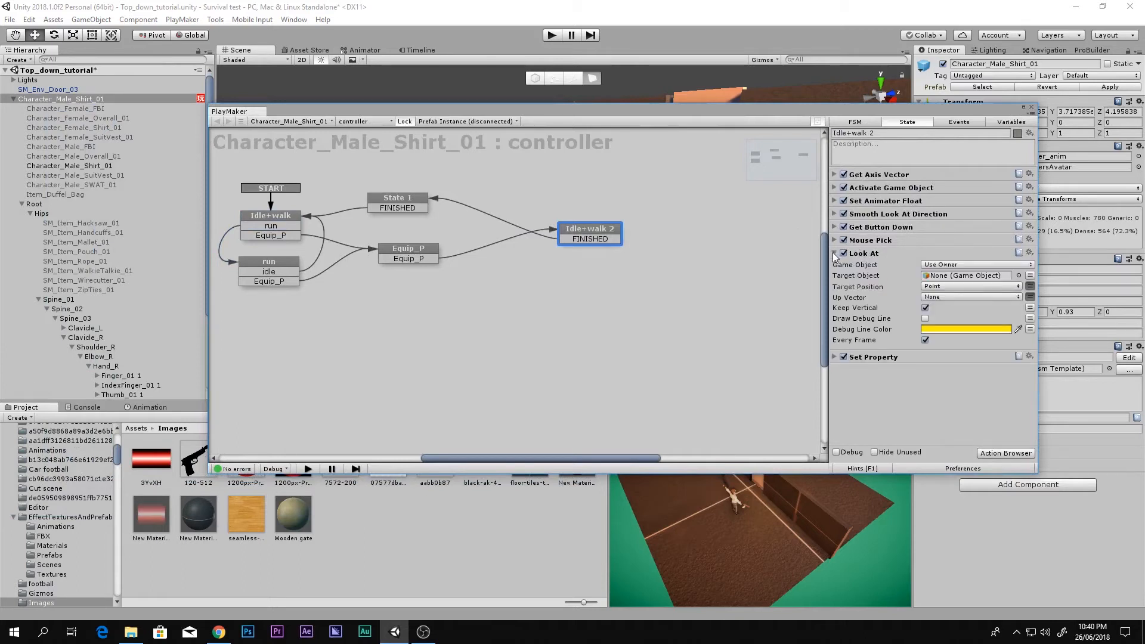
{"action": "left_click", "coordinate": [835, 253]}
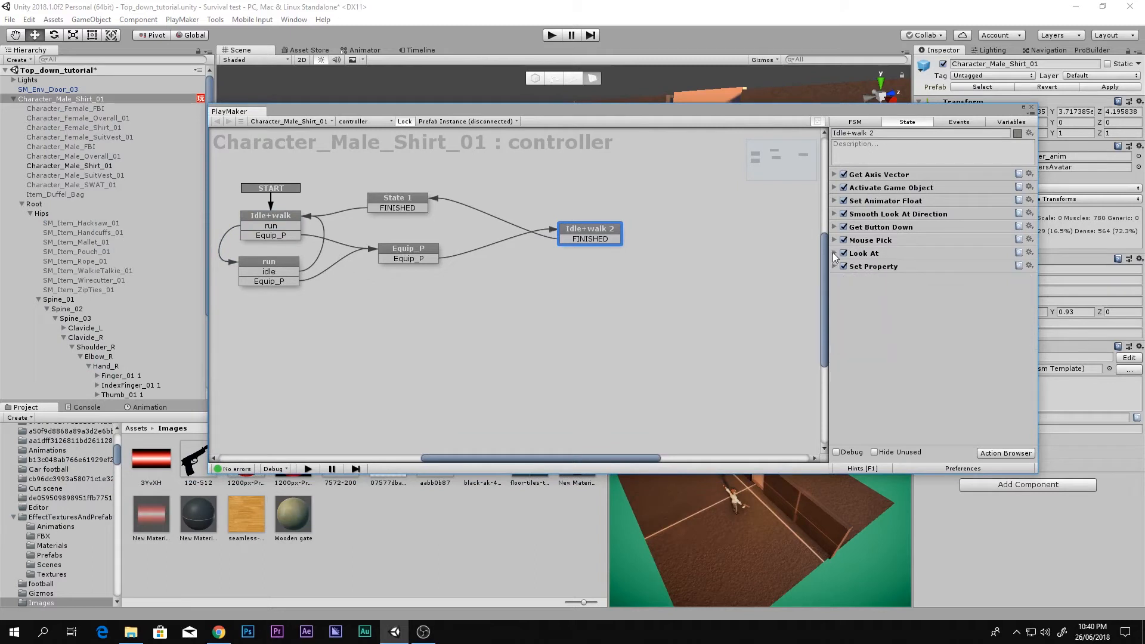
{"action": "left_click", "coordinate": [863, 254]}
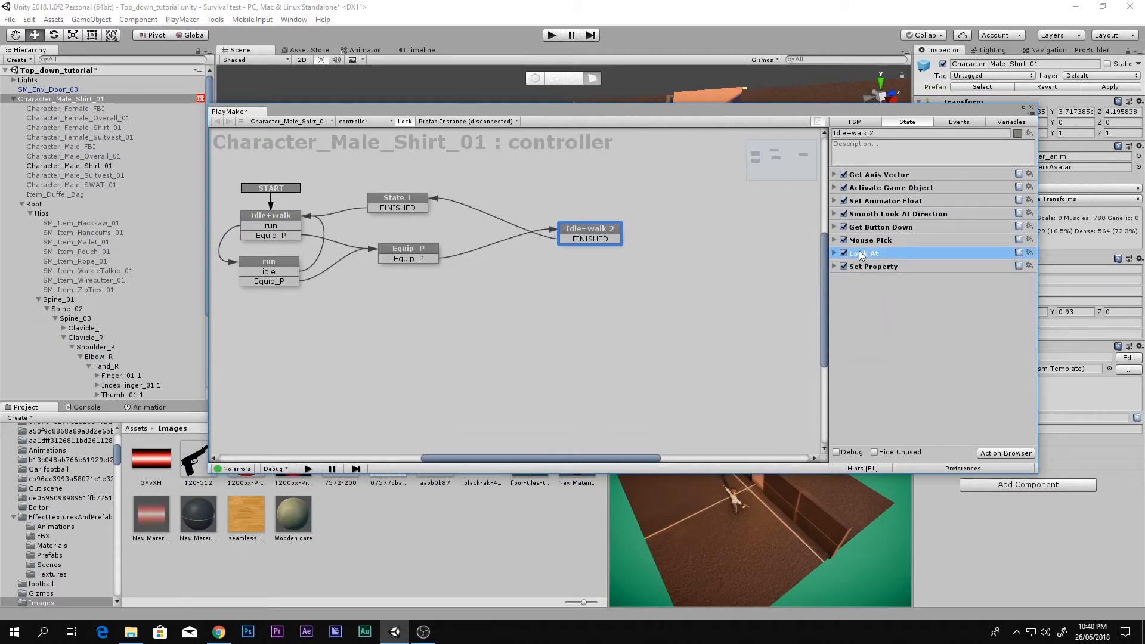
{"action": "left_click", "coordinate": [885, 429]}
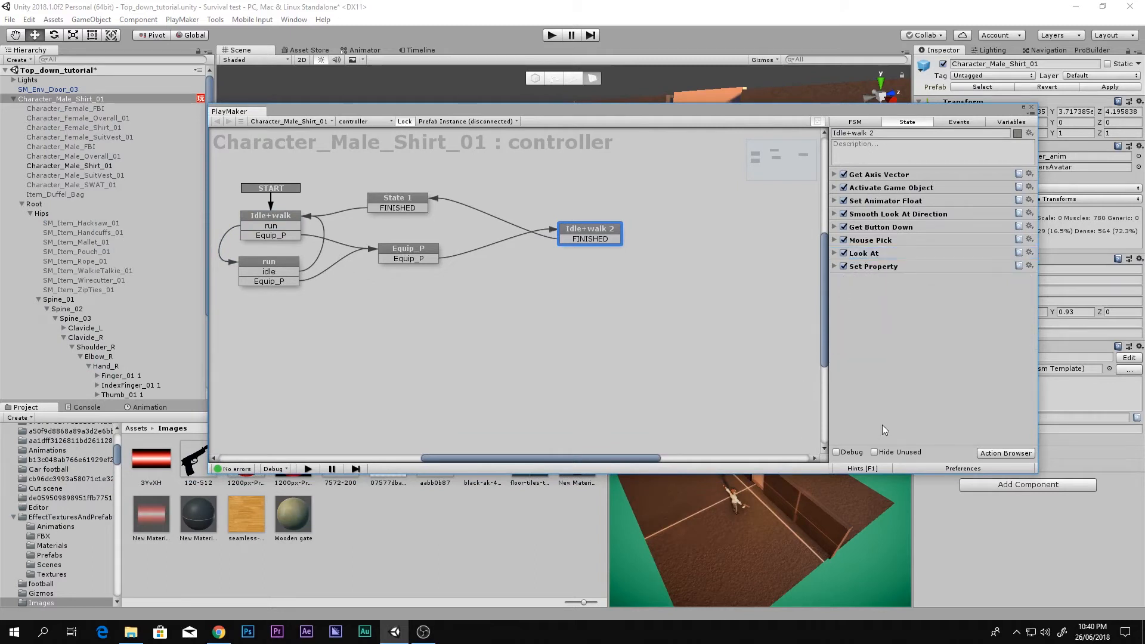
Step: Add a Smooth Look At action to the Idle+walk 2 state
{"action": "double_click", "coordinate": [873, 398]}
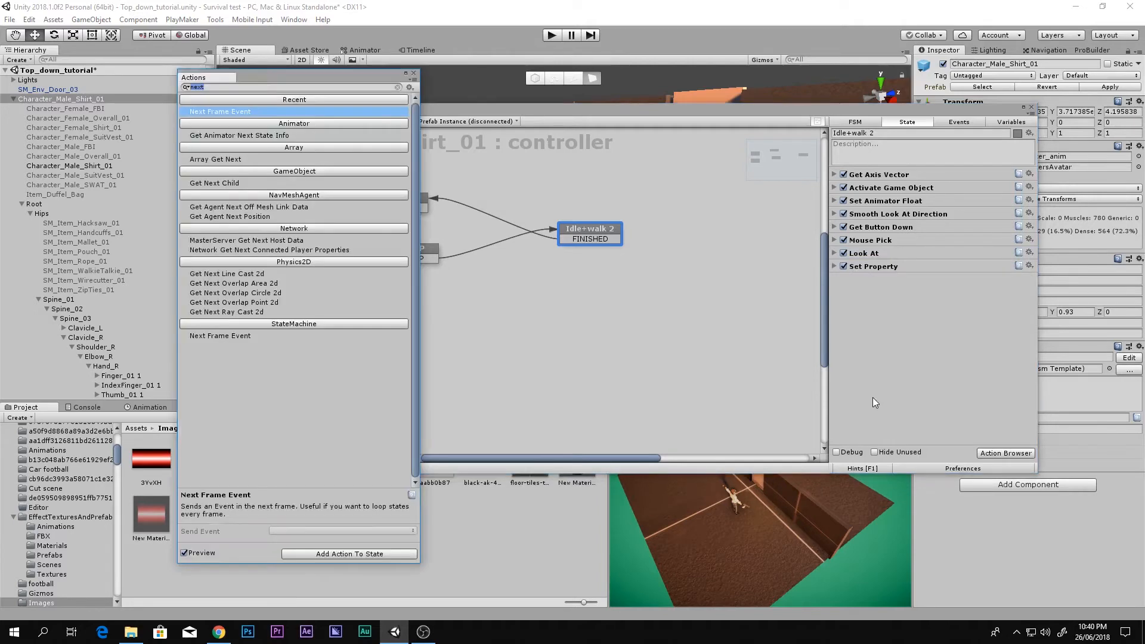
{"action": "type", "text": "smooth"}
{"action": "key", "text": "Down"}
{"action": "key", "text": "Down"}
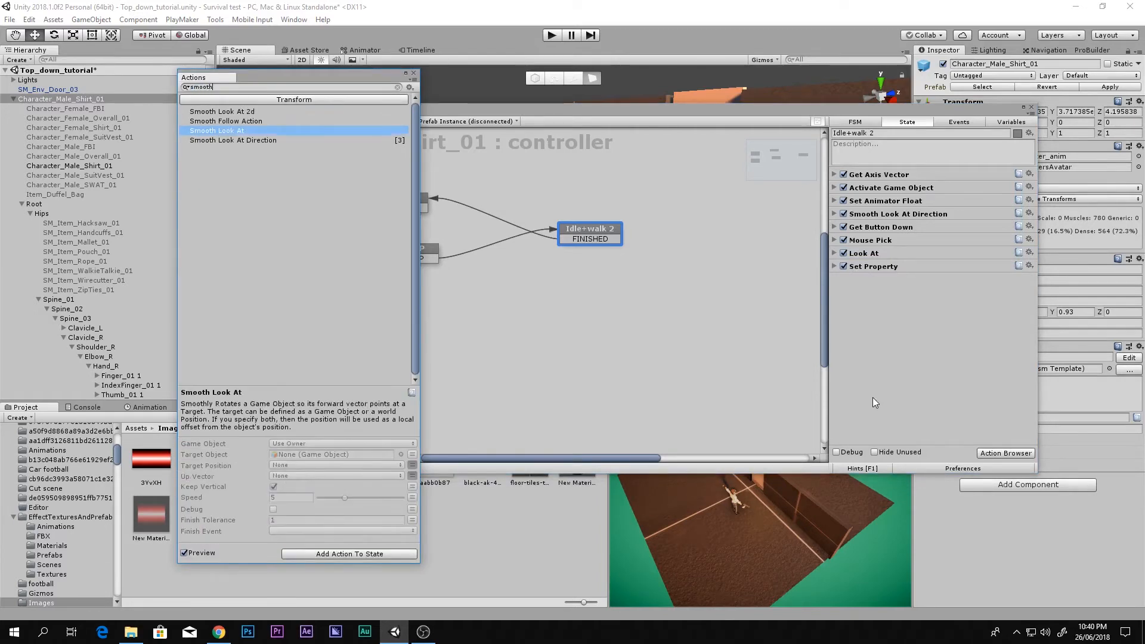
{"action": "key", "text": "Return"}
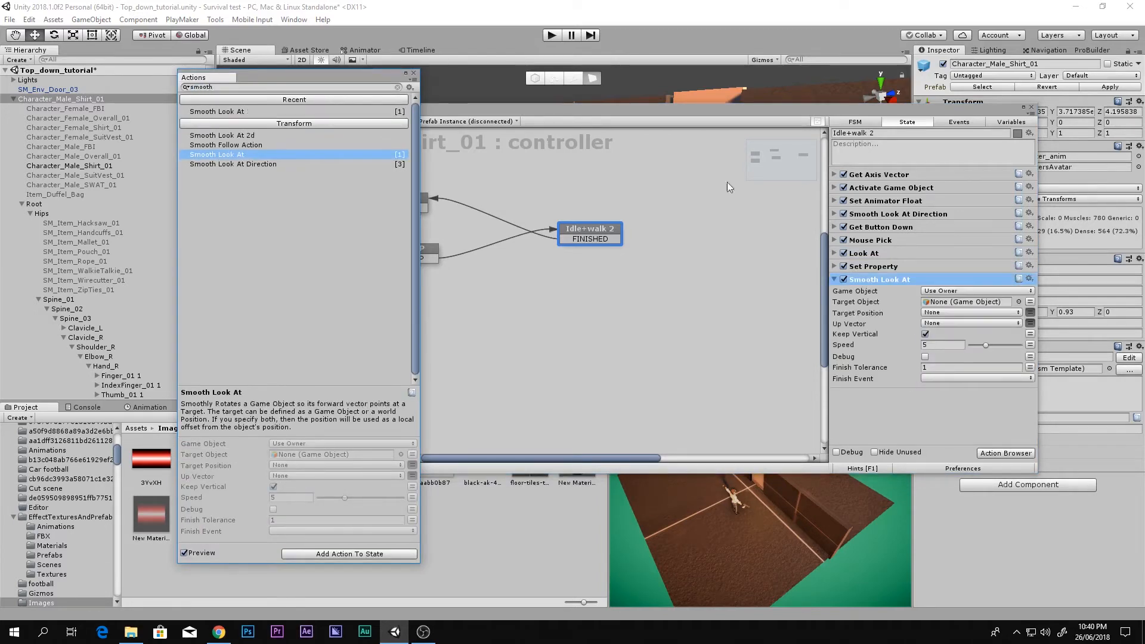
{"action": "left_click", "coordinate": [414, 73]}
Step: Specify Lazer as the Smooth Look At action's game object and Point as its target position
{"action": "left_click", "coordinate": [932, 291]}
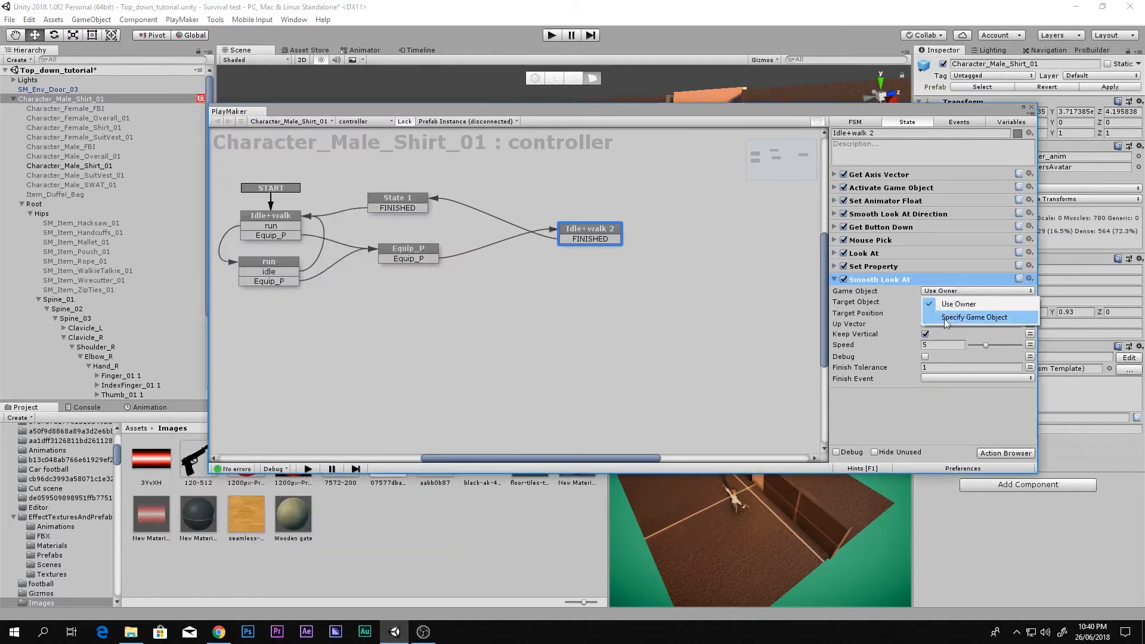
{"action": "left_click", "coordinate": [946, 318]}
{"action": "scroll", "coordinate": [85, 357], "scroll_direction": "down", "scroll_amount": 5}
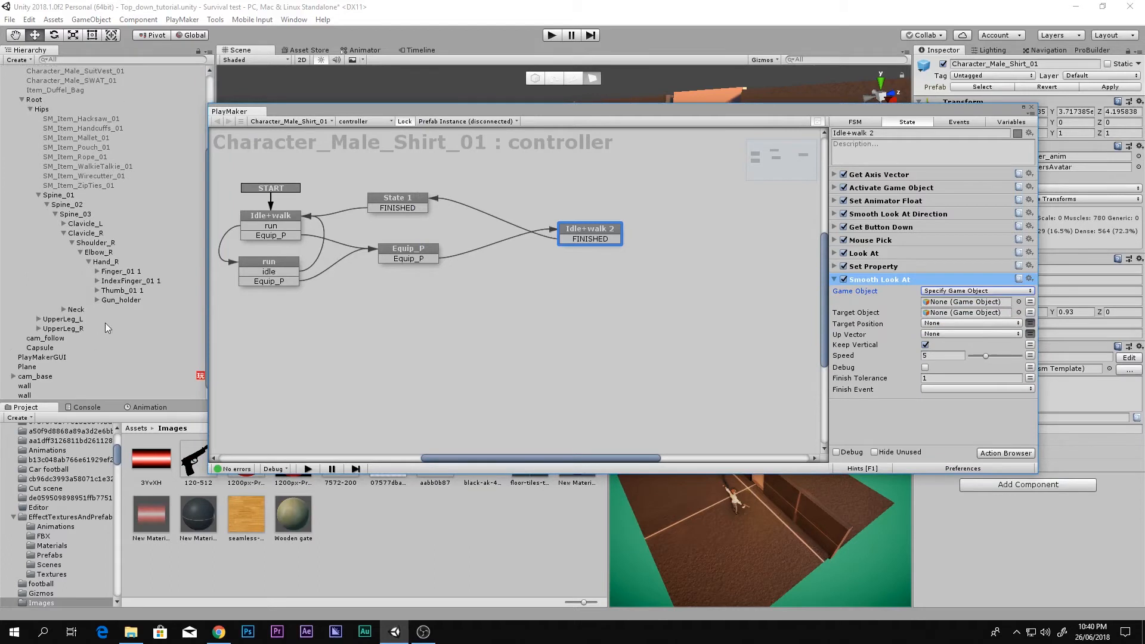
{"action": "left_click", "coordinate": [96, 300]}
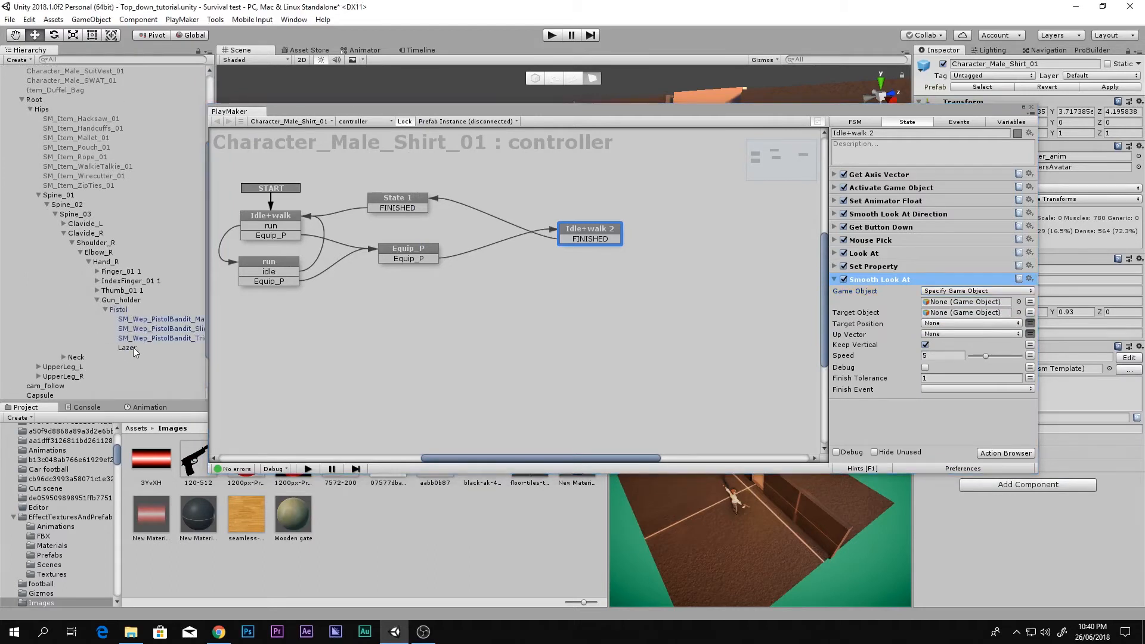
{"action": "left_click_drag", "start_coordinate": [134, 347], "coordinate": [943, 305]}
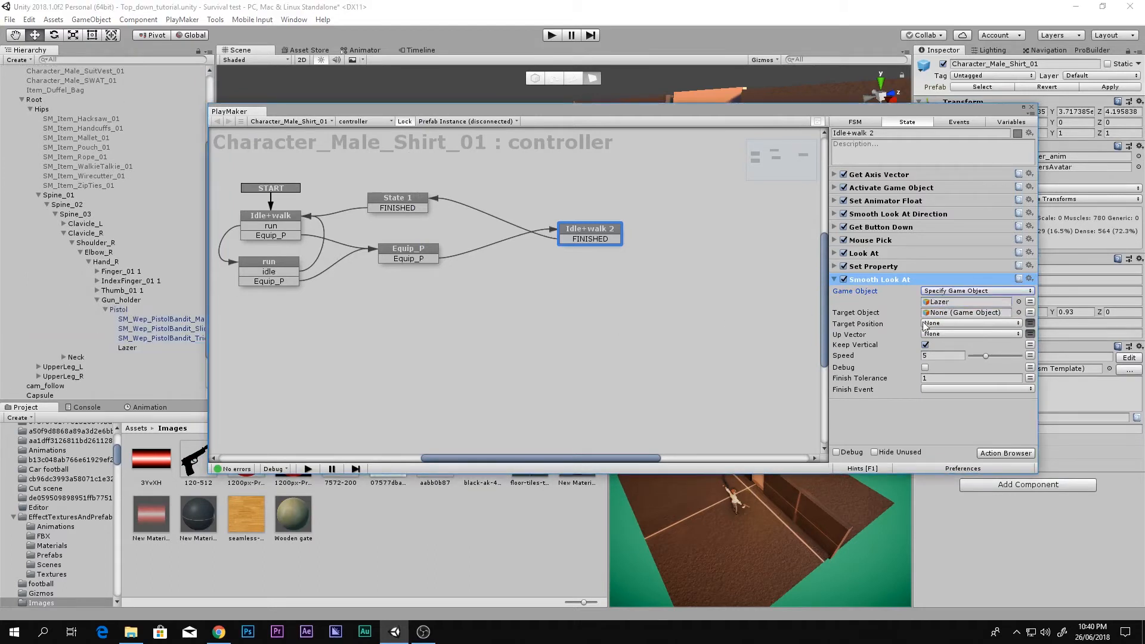
{"action": "left_click", "coordinate": [1031, 312]}
{"action": "left_click", "coordinate": [1014, 312]}
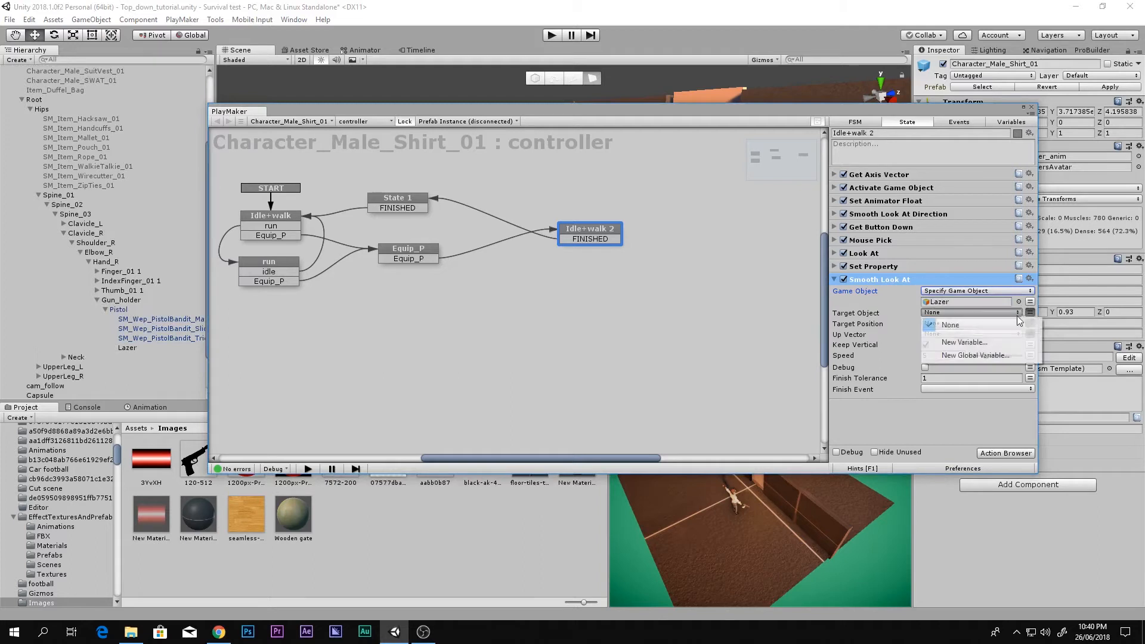
{"action": "left_click", "coordinate": [944, 416]}
{"action": "left_click", "coordinate": [972, 324]}
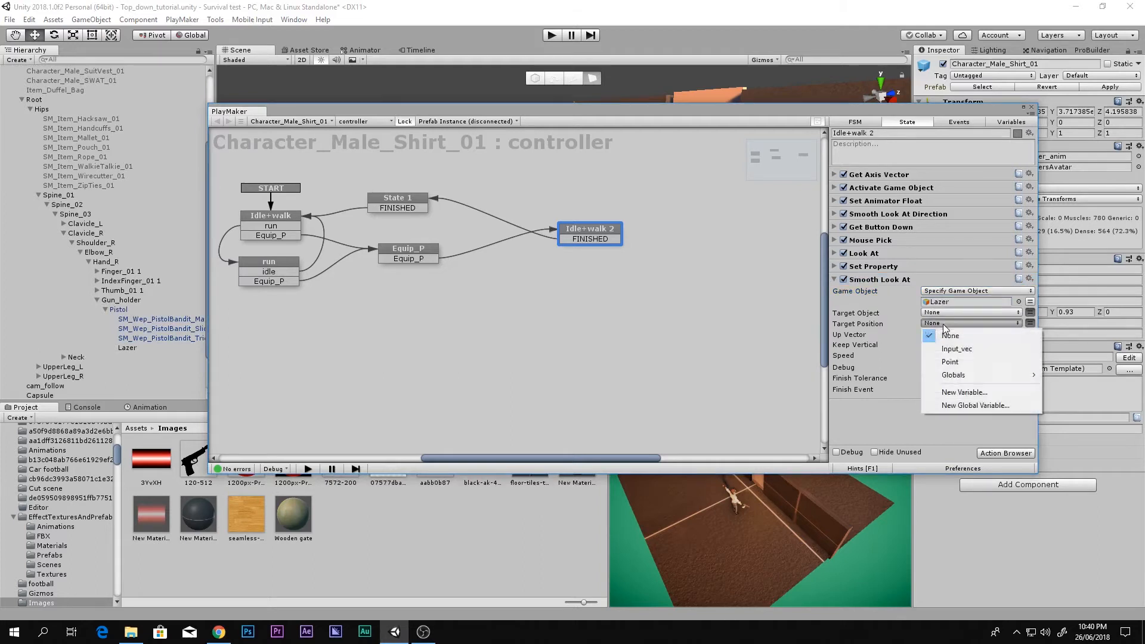
{"action": "left_click", "coordinate": [951, 362]}
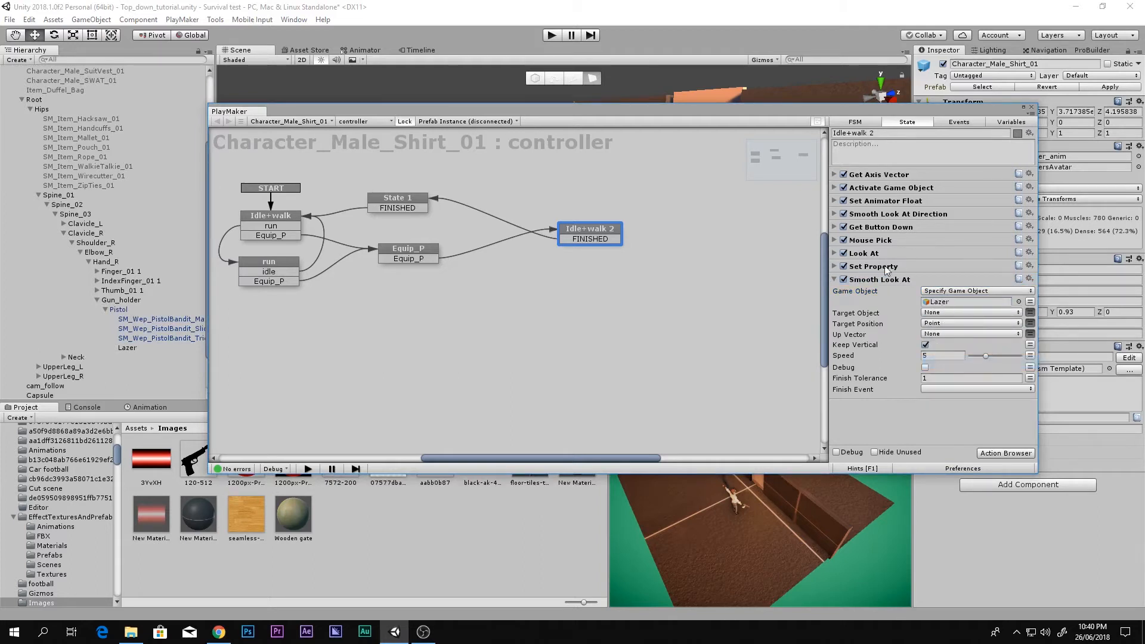
Step: Compare the settings with the Look At action and delete the Smooth Look At action from the state
{"action": "left_click", "coordinate": [838, 254]}
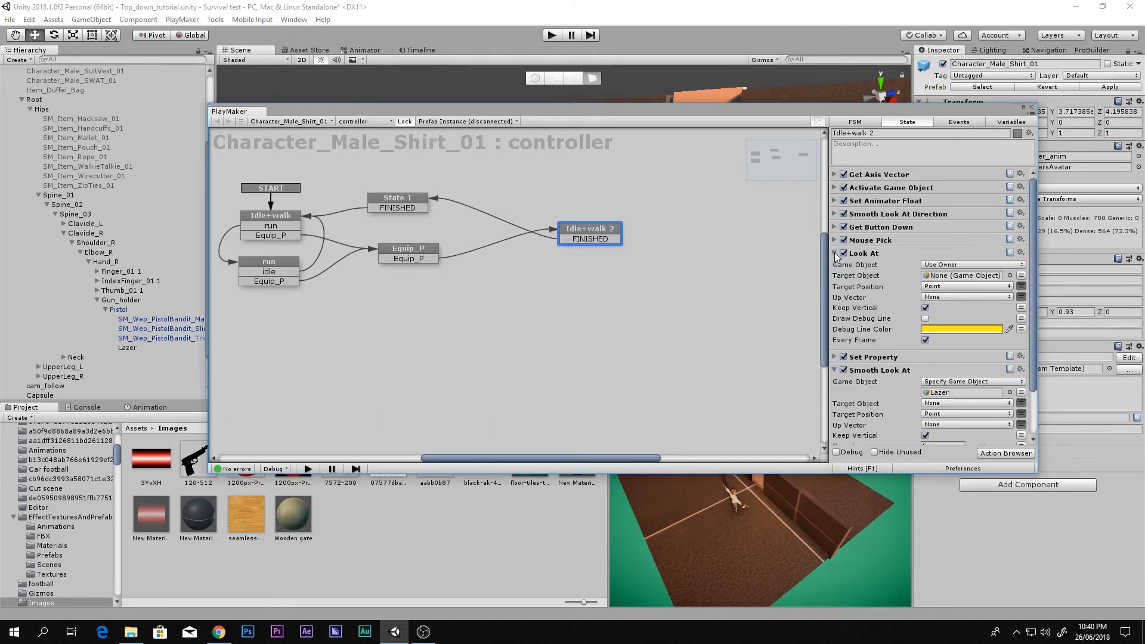
{"action": "left_click", "coordinate": [838, 253]}
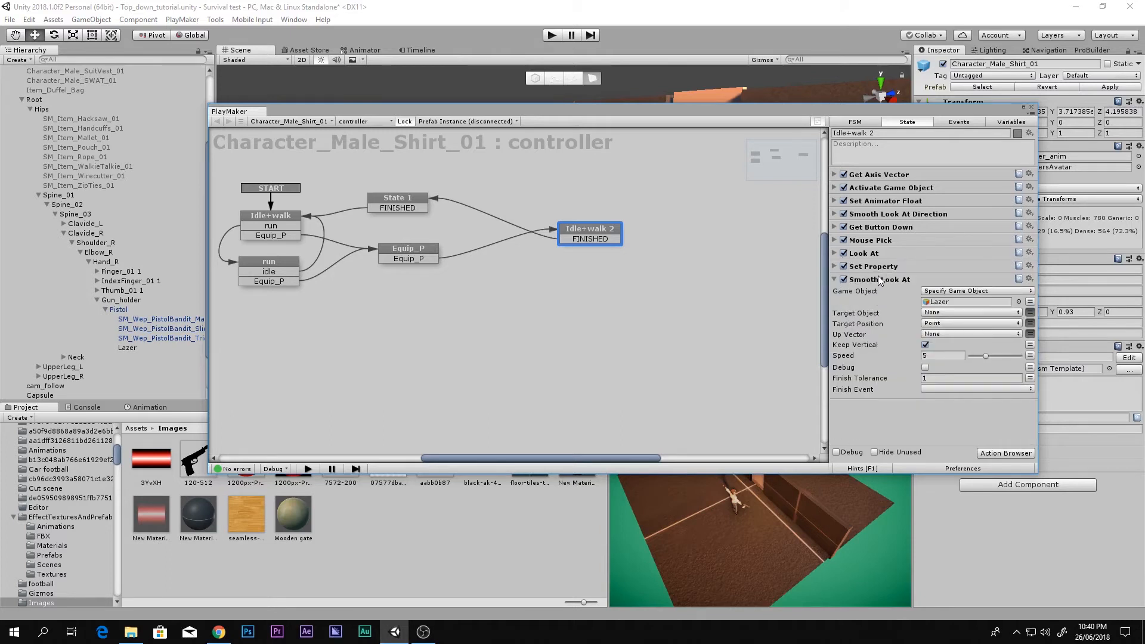
{"action": "left_click", "coordinate": [879, 278]}
{"action": "key", "text": "Delete"}
Step: Duplicate the Look At action in the Idle+walk 2 state
{"action": "left_click", "coordinate": [878, 252]}
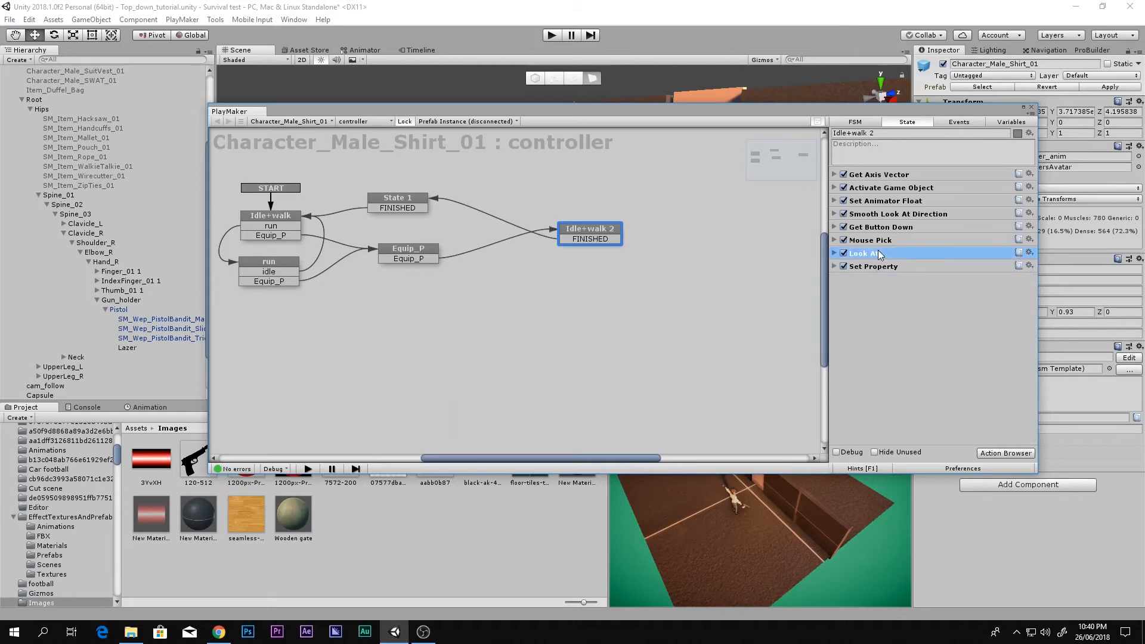
{"action": "key", "text": "ctrl+c"}
{"action": "key", "text": "ctrl+v"}
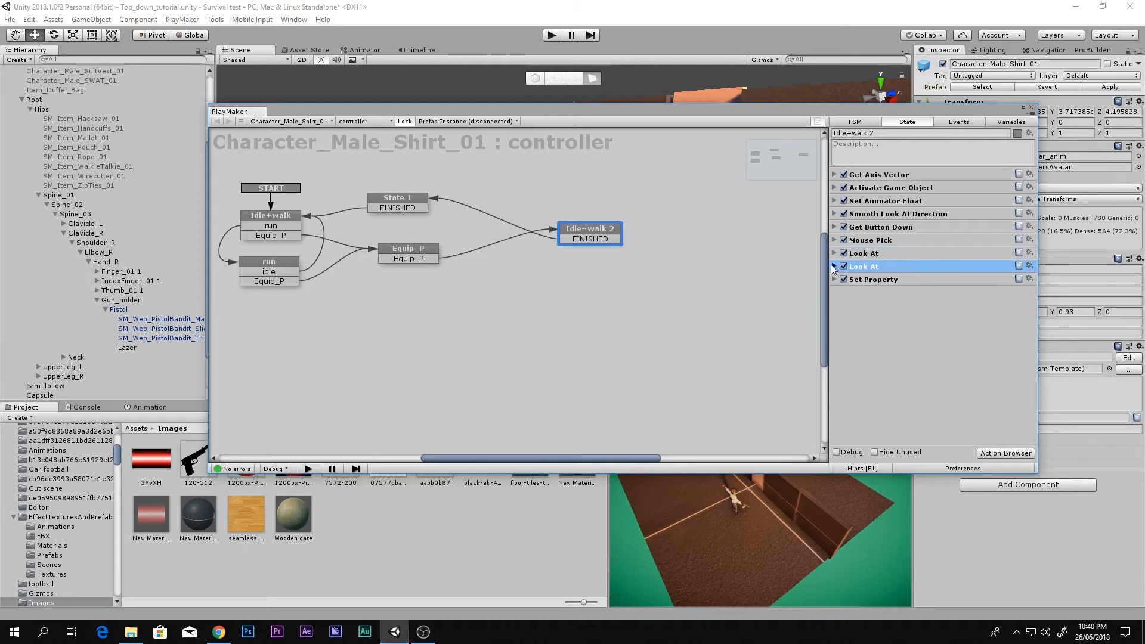
Step: Specify Lazer as the copied Look At action's game object, with None as target object and Point as target position
{"action": "left_click", "coordinate": [834, 266]}
{"action": "left_click", "coordinate": [942, 278]}
{"action": "left_click", "coordinate": [954, 303]}
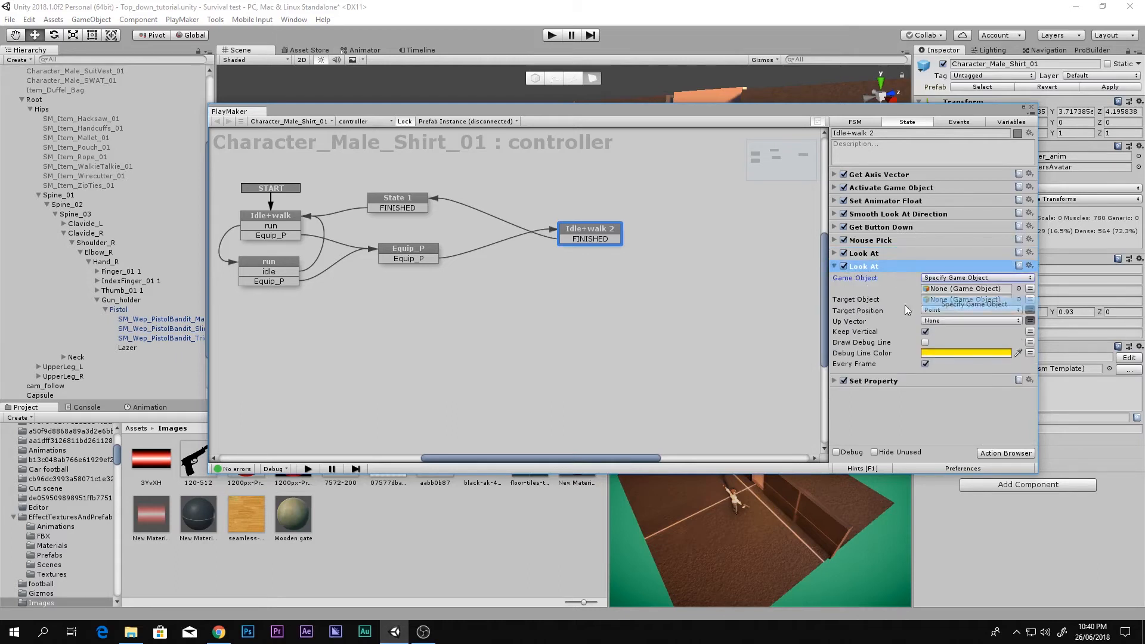
{"action": "left_click", "coordinate": [127, 348]}
{"action": "left_click_drag", "start_coordinate": [125, 348], "coordinate": [960, 290]}
{"action": "left_click", "coordinate": [1030, 299]}
{"action": "left_click", "coordinate": [1002, 300]}
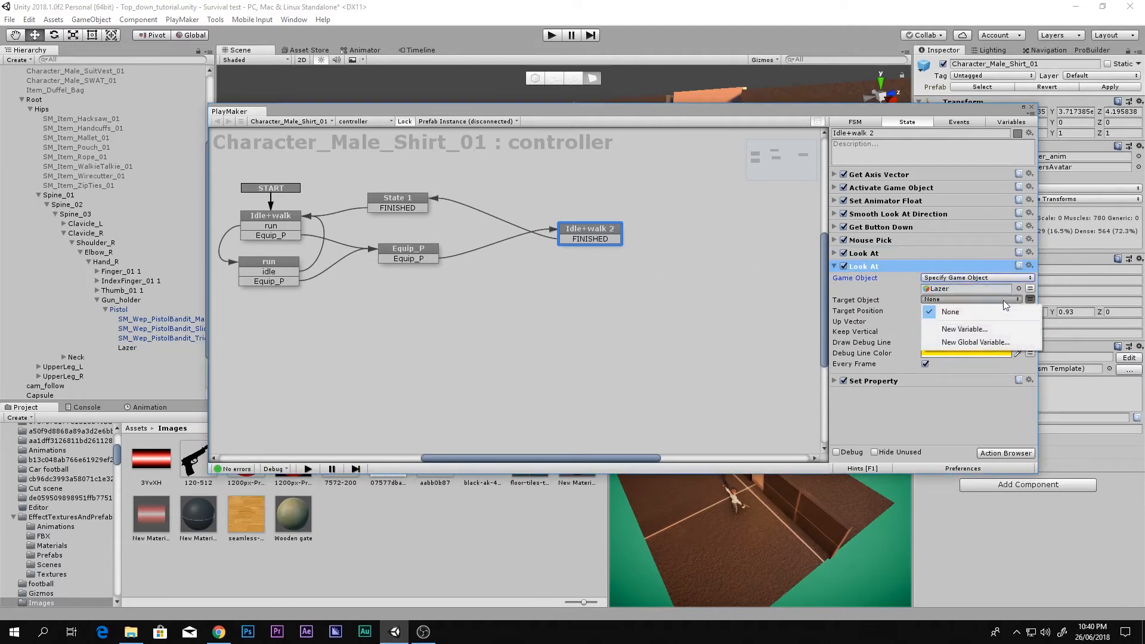
{"action": "left_click", "coordinate": [1006, 304]}
{"action": "left_click", "coordinate": [978, 311]}
{"action": "left_click", "coordinate": [952, 349]}
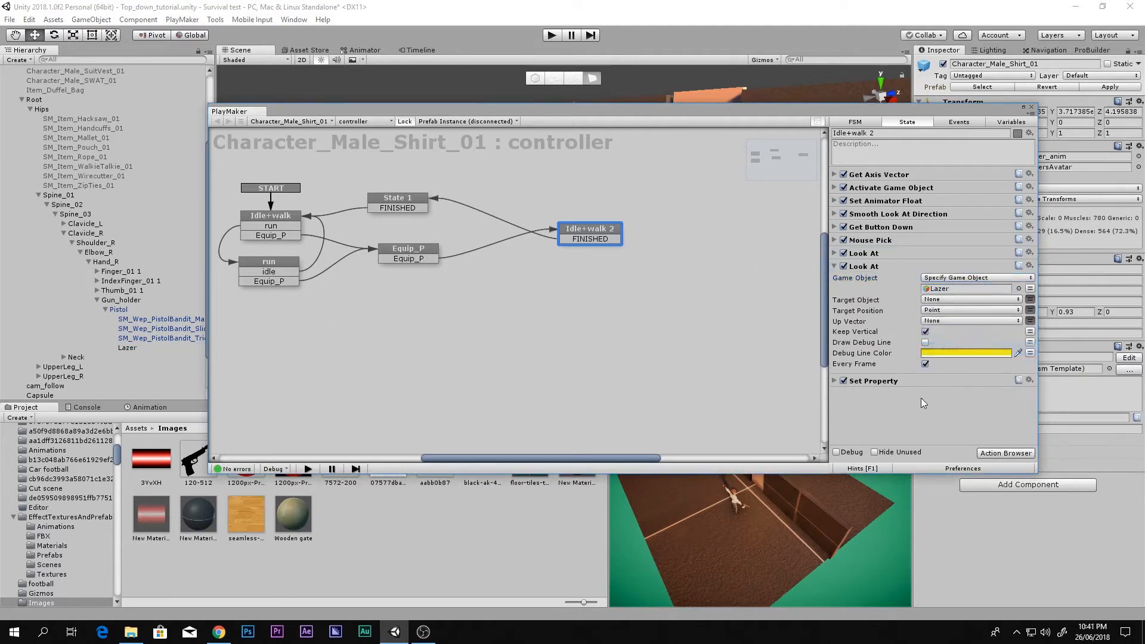
Step: Paste another Look At action below the Lazer one and set its game object to Pistol
{"action": "left_click", "coordinate": [834, 267]}
{"action": "left_click", "coordinate": [850, 266]}
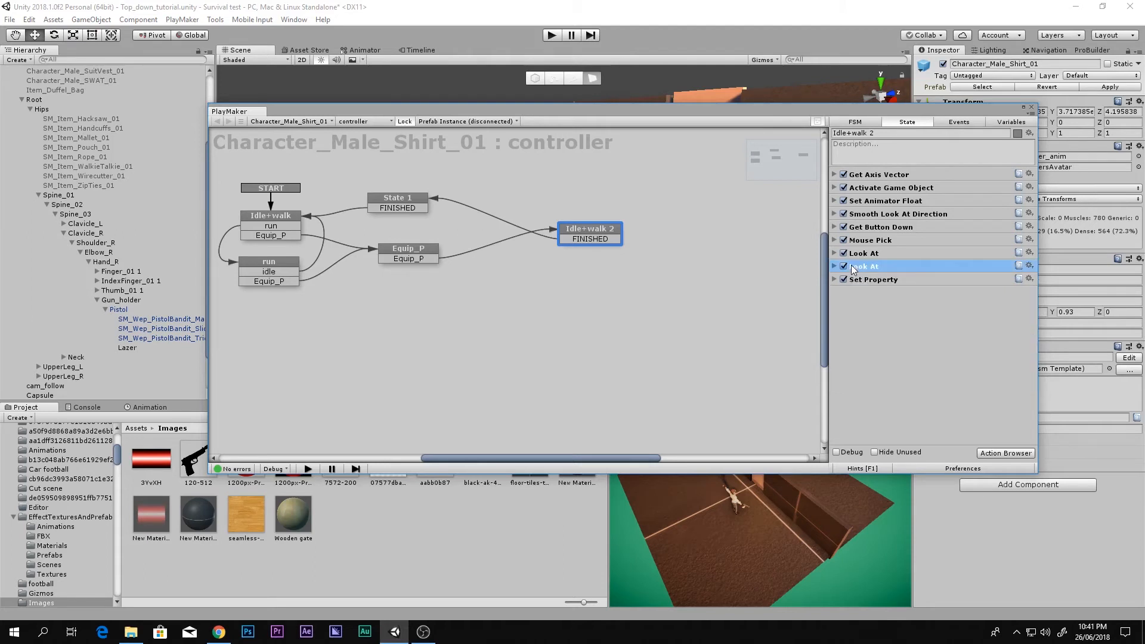
{"action": "key", "text": "ctrl+v"}
{"action": "left_click", "coordinate": [834, 280]}
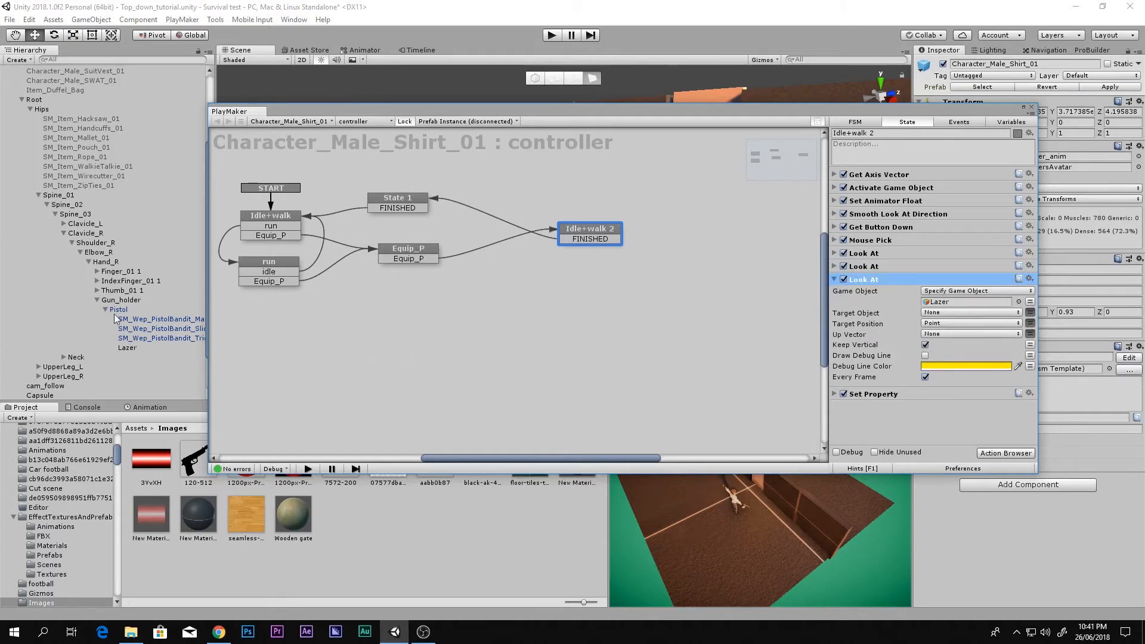
{"action": "left_click_drag", "start_coordinate": [118, 310], "coordinate": [933, 302]}
Step: Run the scene with the pistol equipped to check how the gun and laser follow the mouse, and stop it
{"action": "left_click_drag", "start_coordinate": [983, 117], "coordinate": [505, 201]}
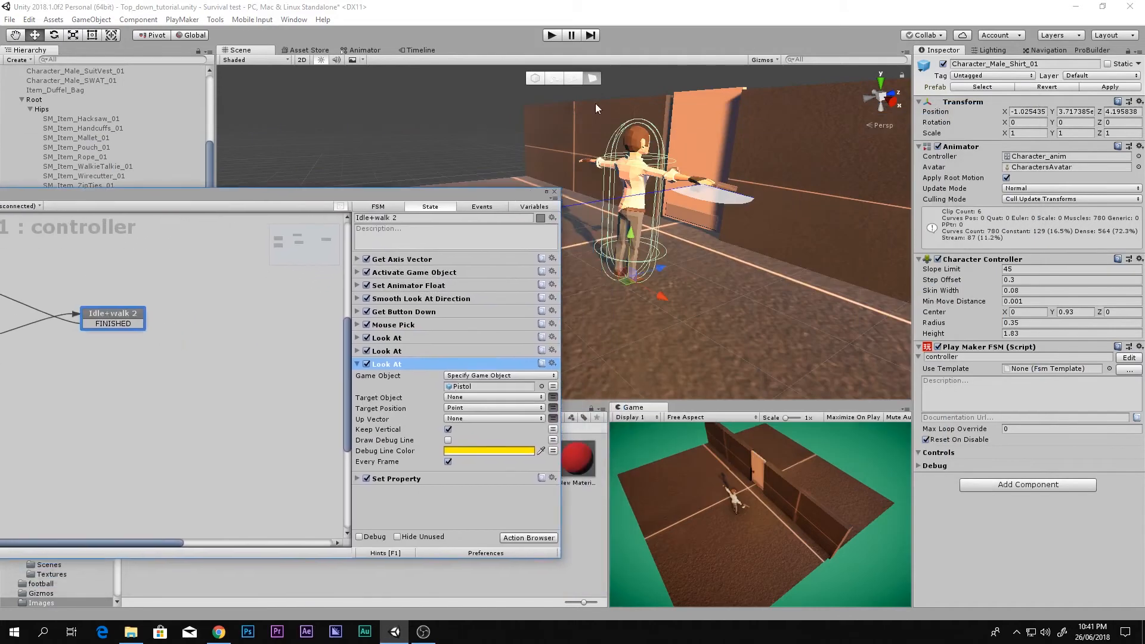
{"action": "left_click", "coordinate": [559, 35]}
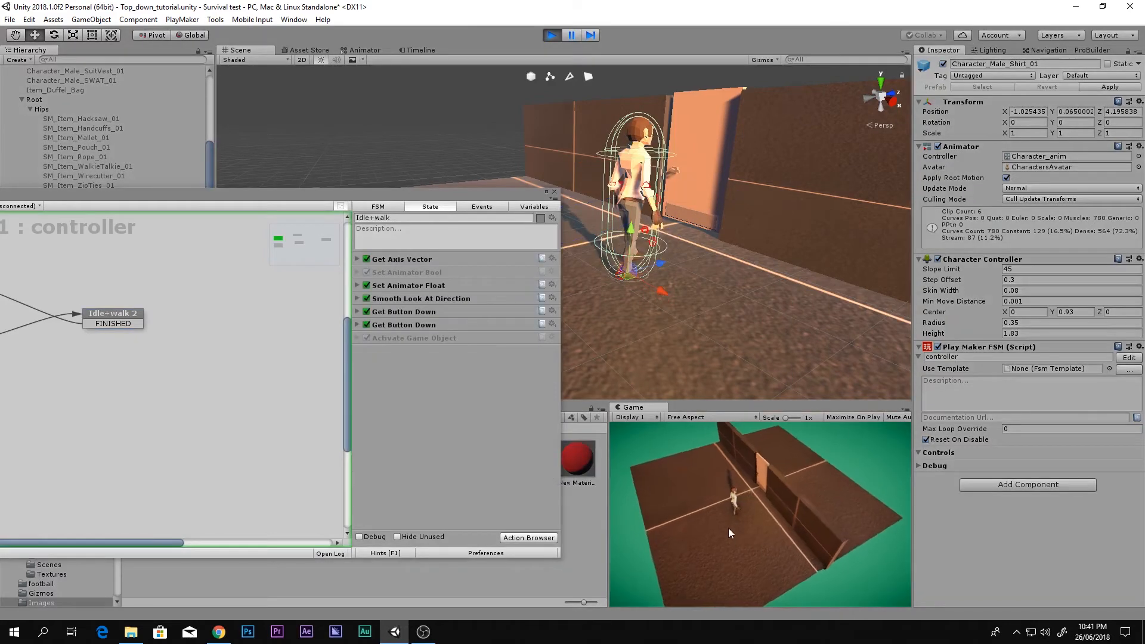
{"action": "right_click", "coordinate": [724, 516]}
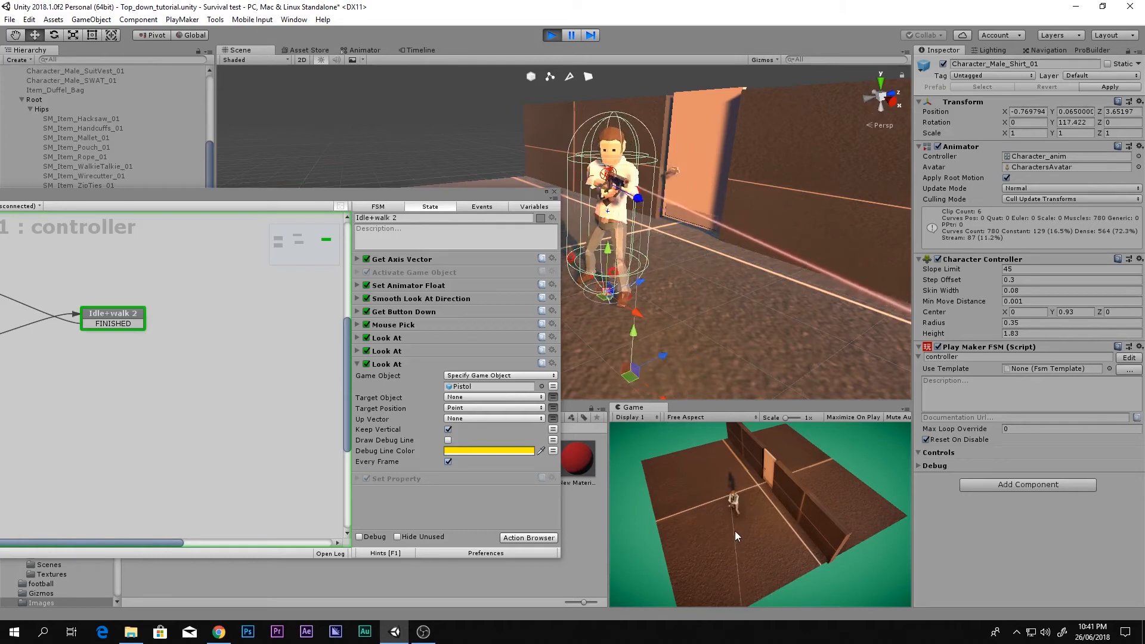
{"action": "left_click", "coordinate": [554, 35]}
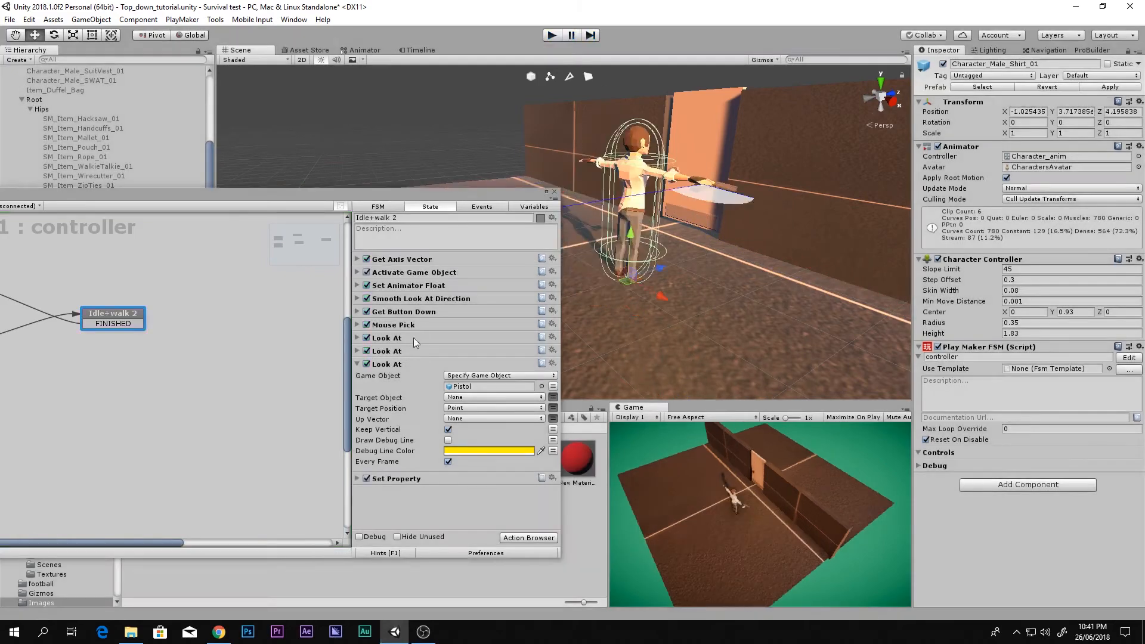
Step: Turn off Keep Vertical in the Look At actions for Pistol and Lazer
{"action": "left_click", "coordinate": [448, 430]}
{"action": "left_click", "coordinate": [357, 351]}
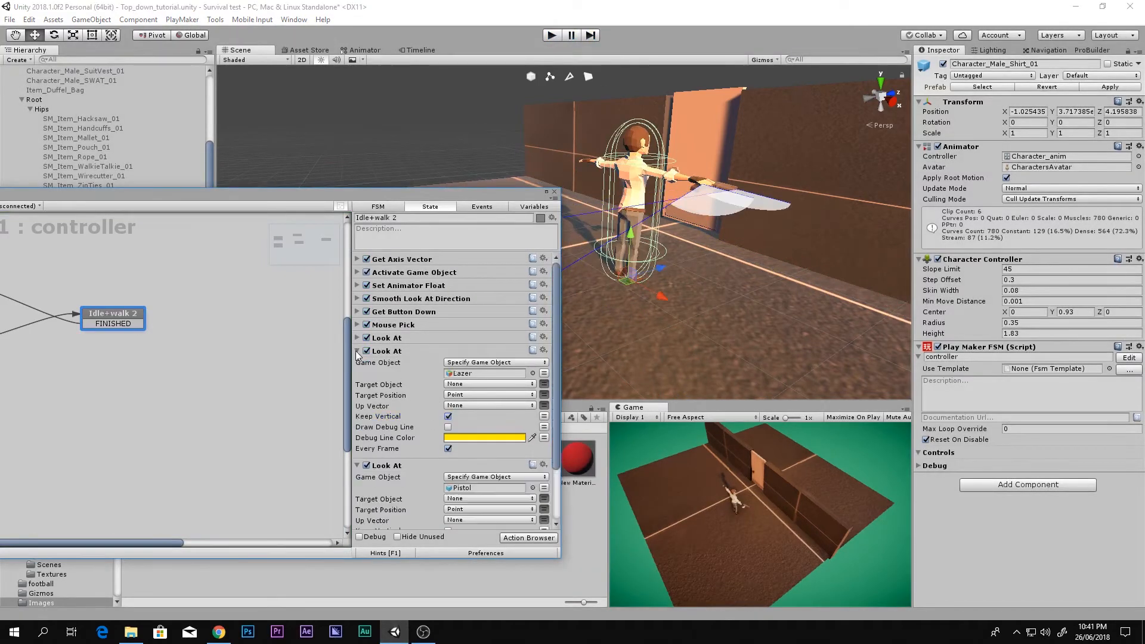
{"action": "left_click", "coordinate": [447, 416]}
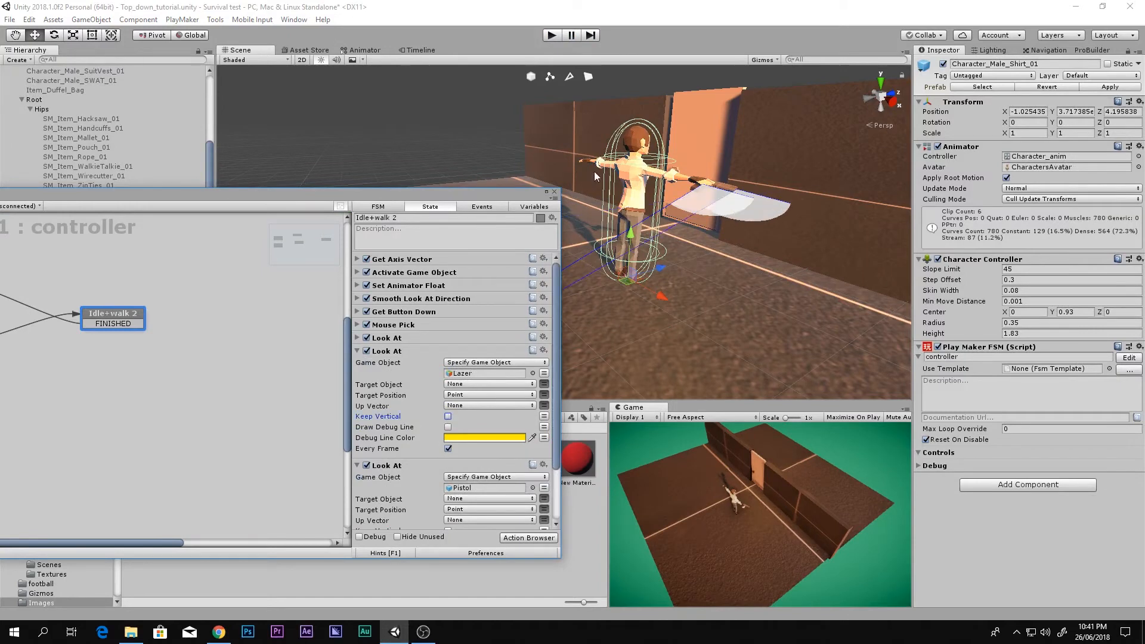
Step: Play the scene again to test the laser's aim without Keep Vertical, stop it, and clear the PlayMaker window out of the way
{"action": "left_click", "coordinate": [553, 36]}
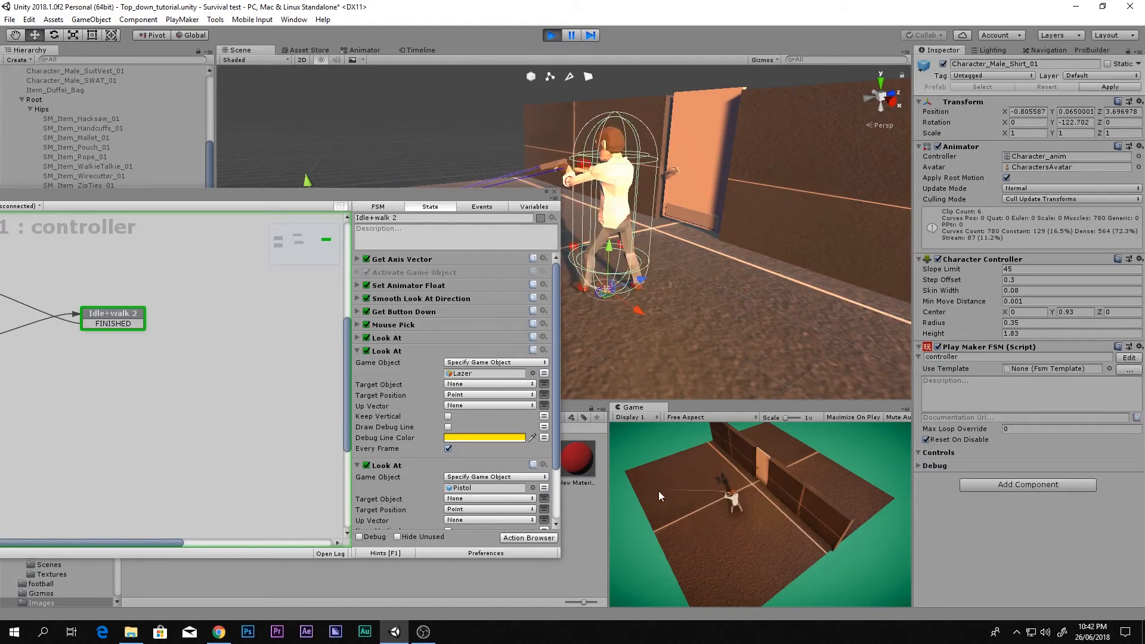
{"action": "left_click", "coordinate": [548, 38]}
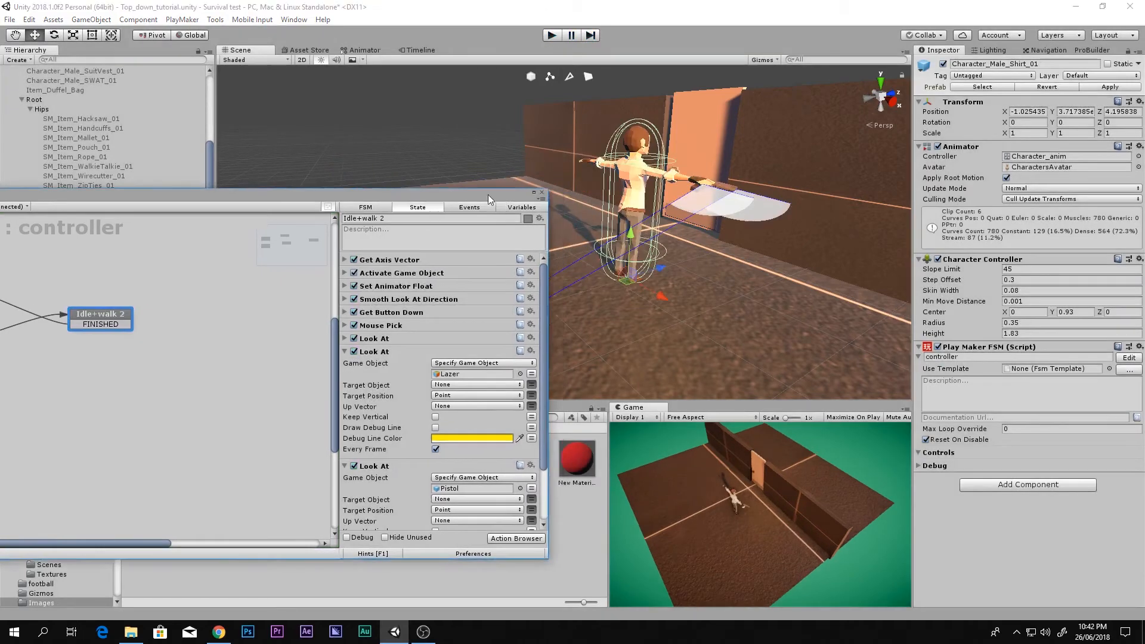
{"action": "left_click_drag", "start_coordinate": [488, 194], "coordinate": [0, 197]}
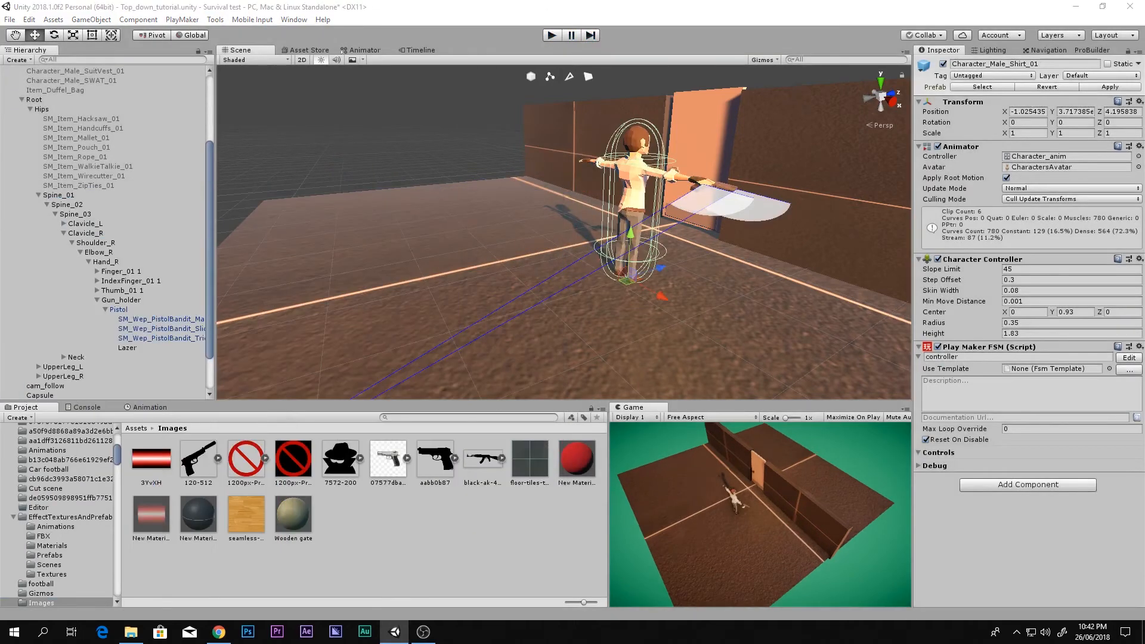
{"action": "left_click", "coordinate": [407, 420]}
{"action": "type", "text": "lazer"}
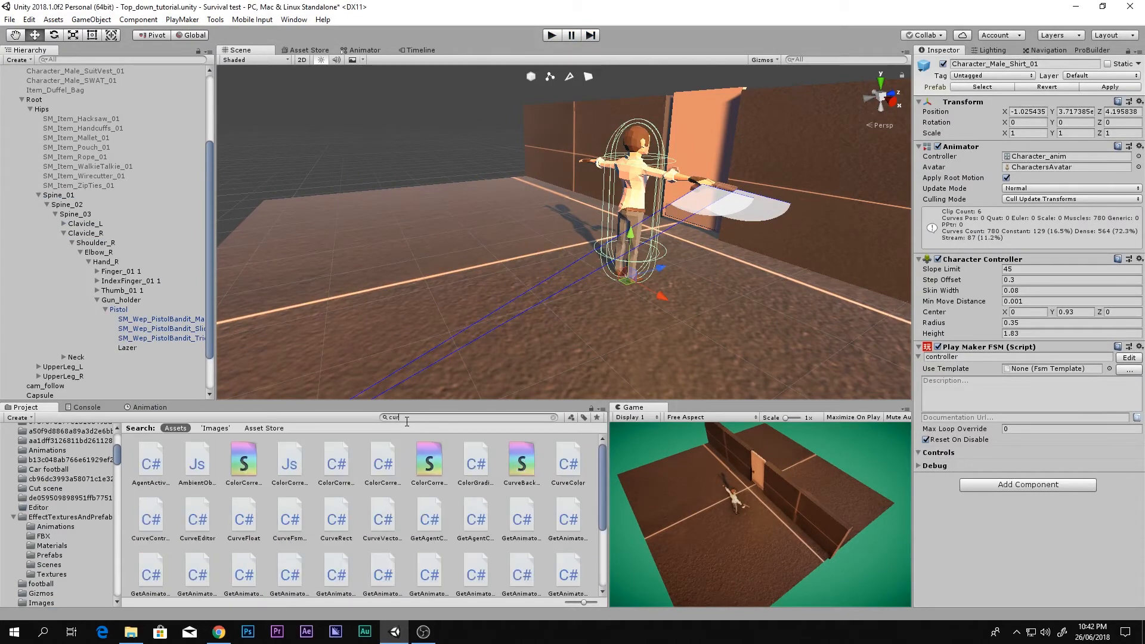
{"action": "key", "text": "BackSpace"}
{"action": "key", "text": "BackSpace"}
{"action": "key", "text": "BackSpace"}
{"action": "key", "text": "BackSpace"}
{"action": "key", "text": "BackSpace"}
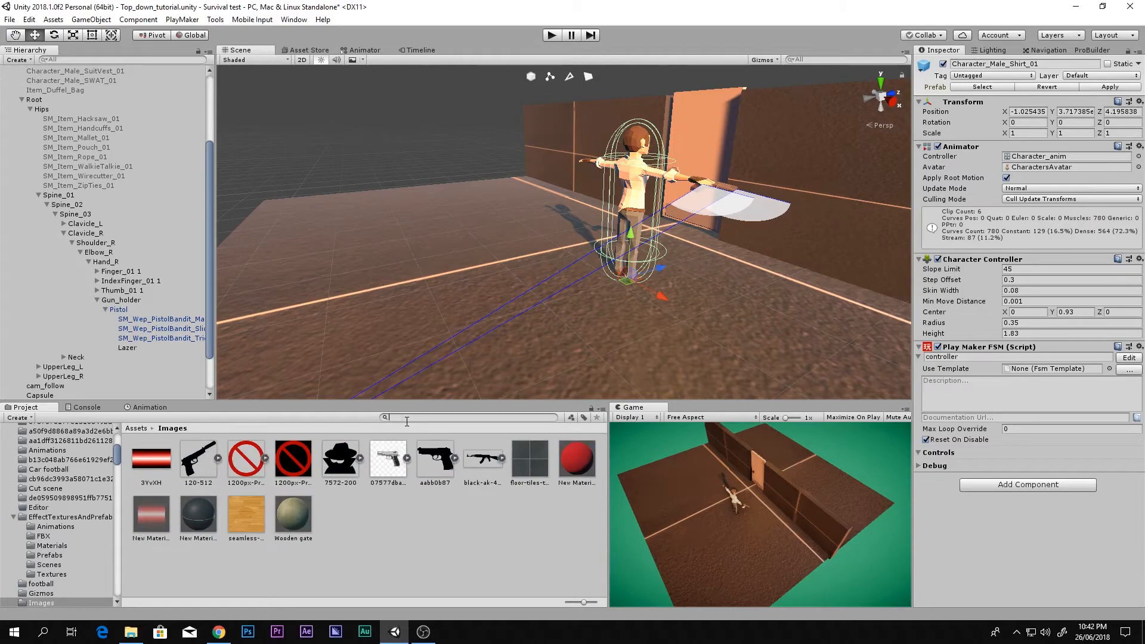
Step: Search the project assets for "cross ha" and preview the red crosshair prefabs, including SM_Wep_Crosshair_04
{"action": "type", "text": "cross"}
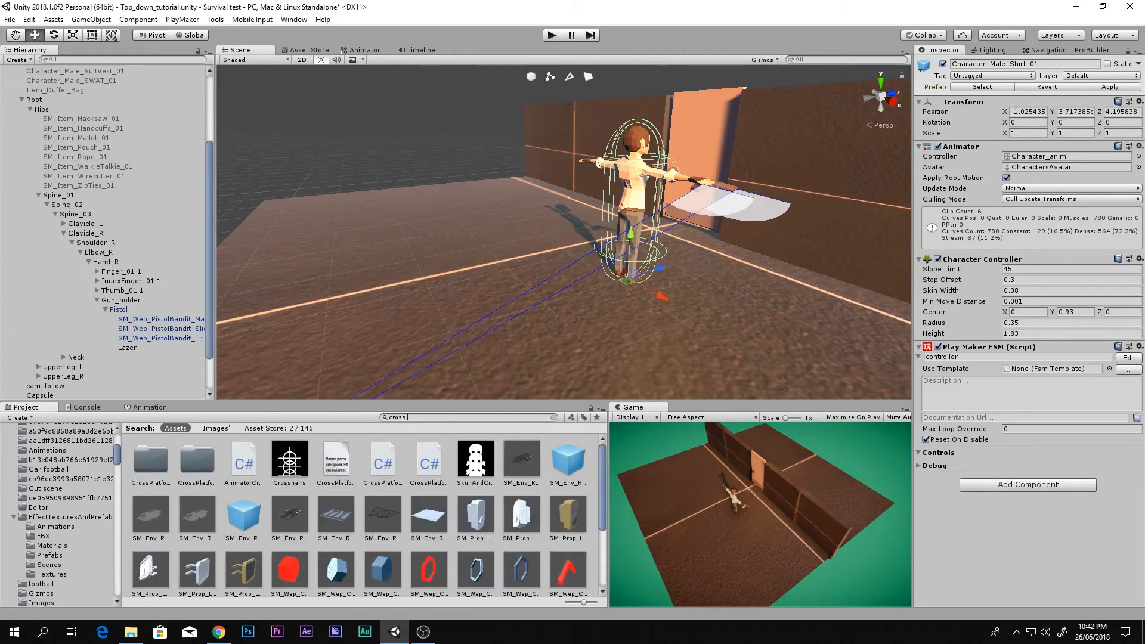
{"action": "type", "text": "ha"}
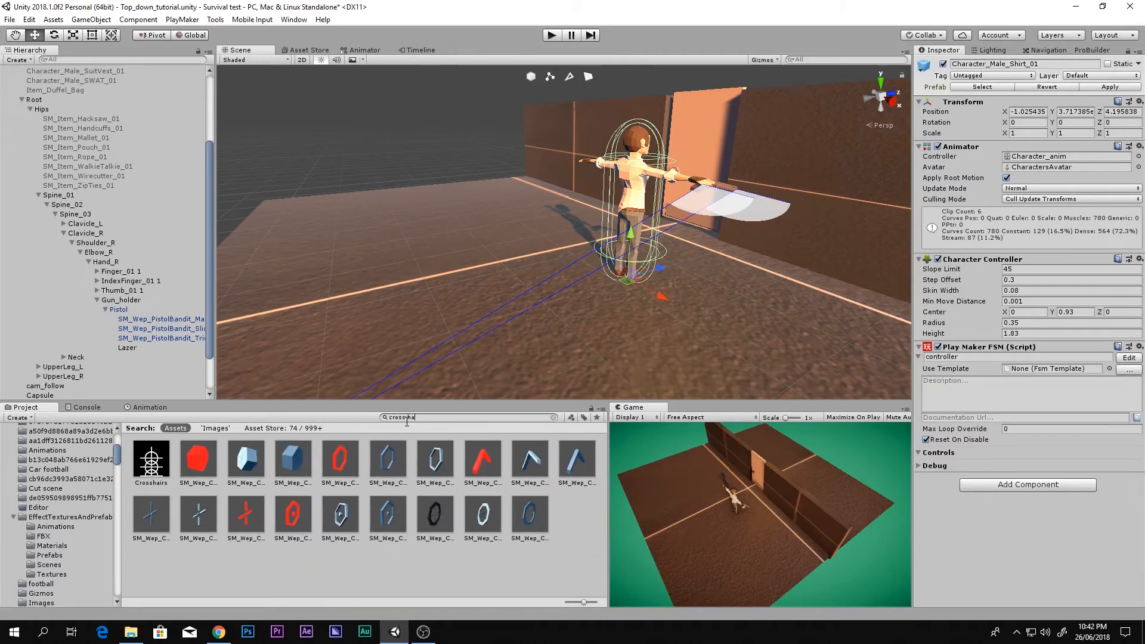
{"action": "left_click", "coordinate": [295, 514]}
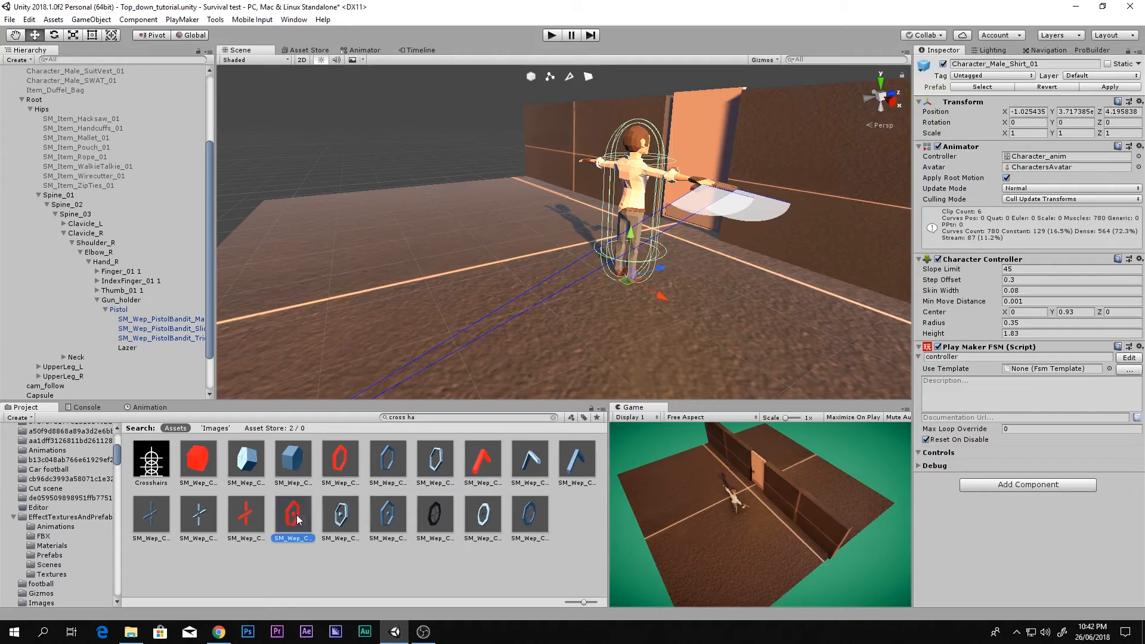
{"action": "left_click", "coordinate": [246, 513]}
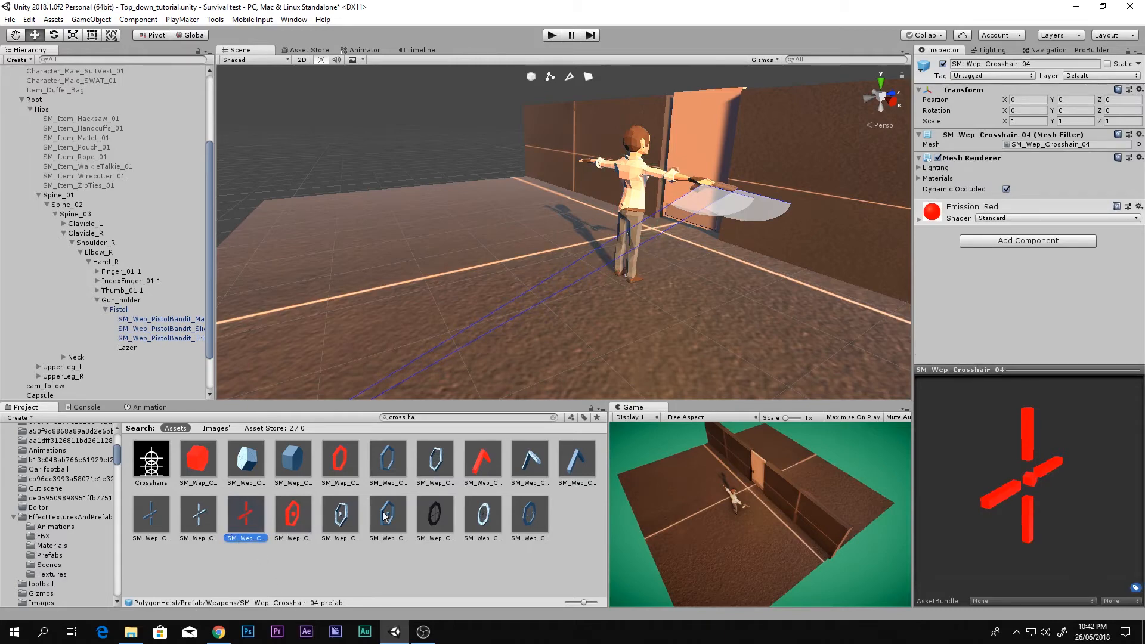
Step: Place the SM_Wep_Crosshair_Sniper_01 prefab in the scene, raised to a Y position of about 0.82 and scaled uniformly to about 16.8
{"action": "left_click_drag", "start_coordinate": [436, 519], "coordinate": [429, 397]}
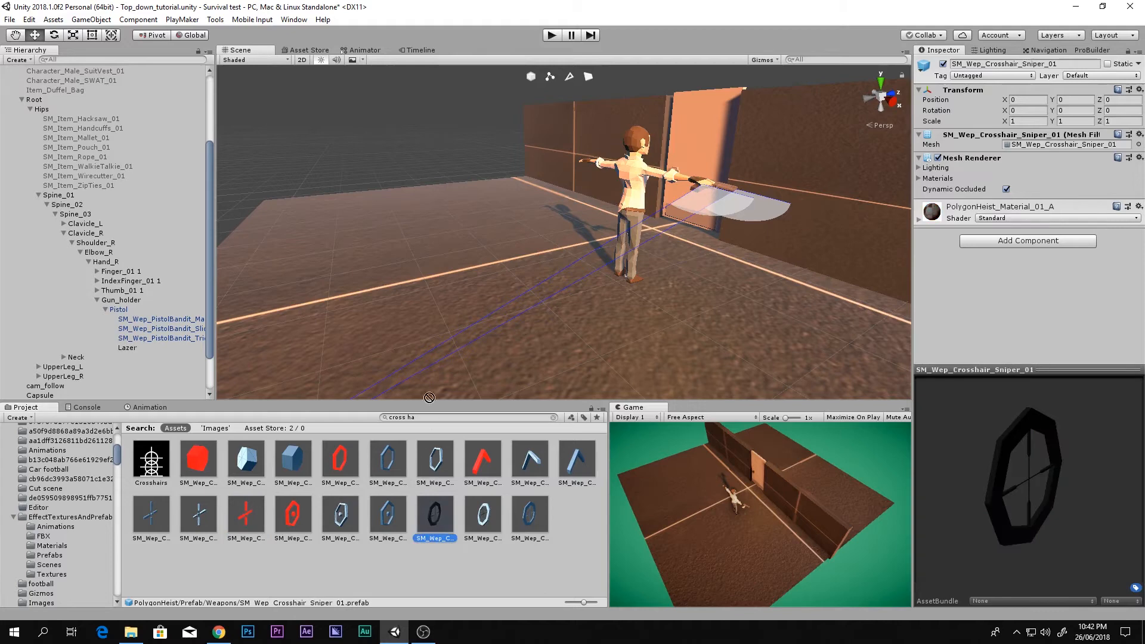
{"action": "left_click_drag", "start_coordinate": [412, 310], "coordinate": [403, 247]}
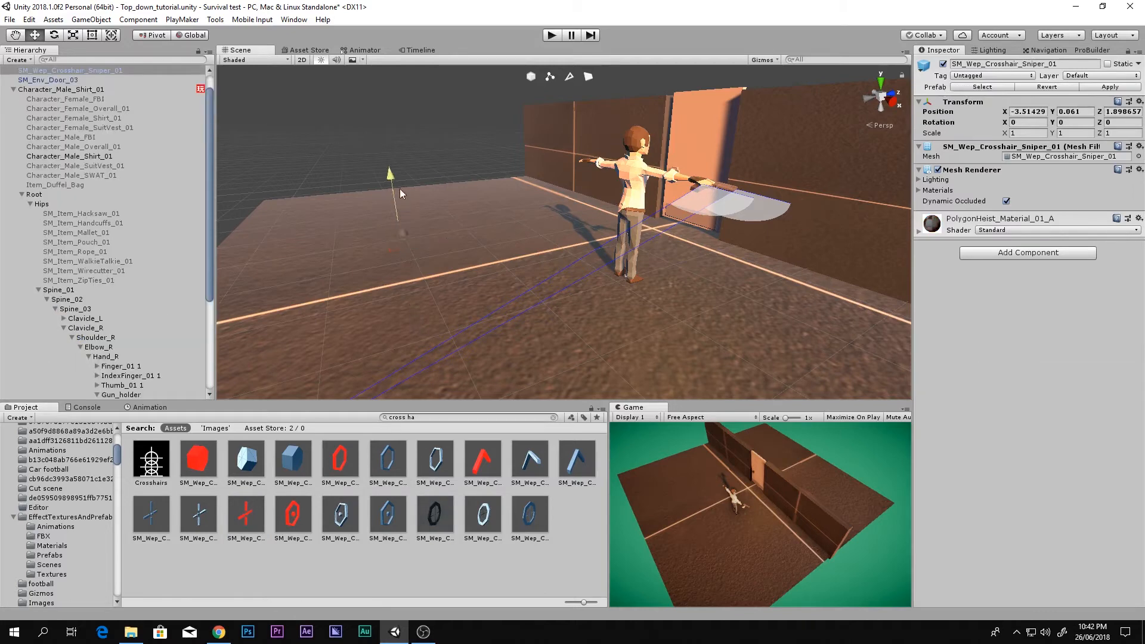
{"action": "key", "text": "r"}
{"action": "left_click_drag", "start_coordinate": [396, 190], "coordinate": [405, 618]}
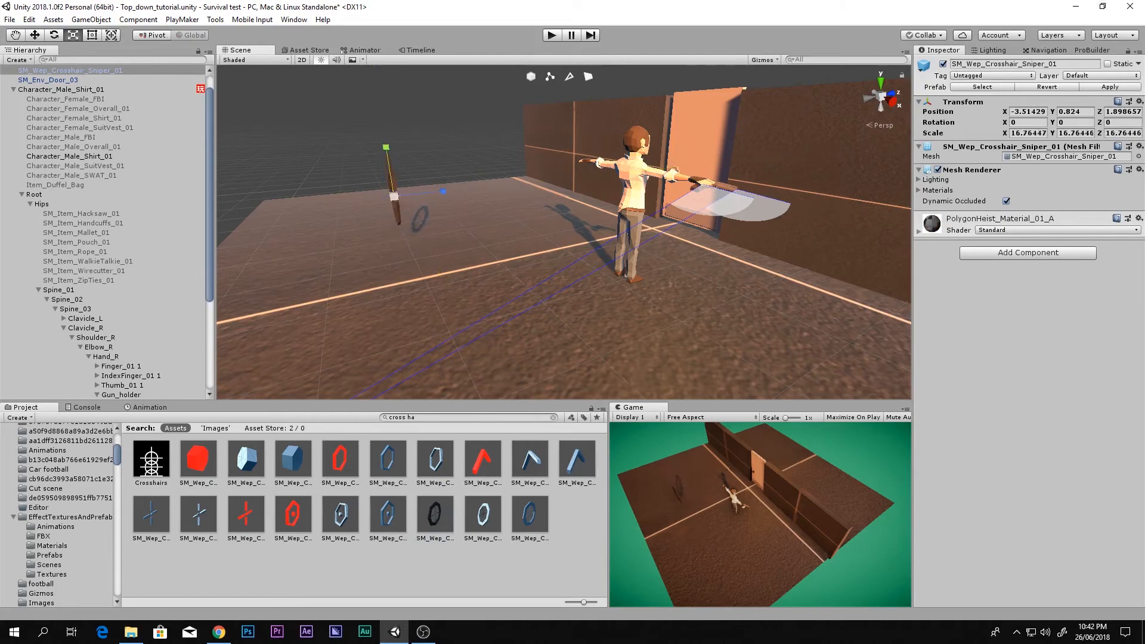
Step: Add SM_Wep_Crosshair_04 to the scene at a scale of about 27.5 and make it a child of SM_Wep_Crosshair_Sniper_01
{"action": "left_click_drag", "start_coordinate": [255, 520], "coordinate": [840, 102]}
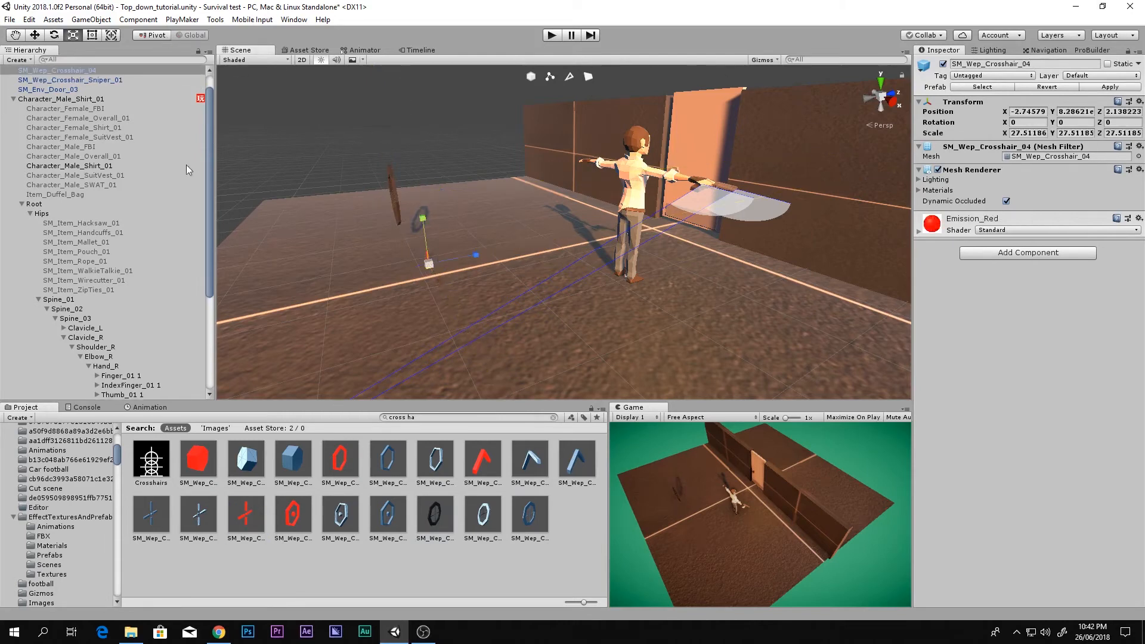
{"action": "scroll", "coordinate": [112, 141], "scroll_direction": "up", "scroll_amount": 1}
{"action": "left_click_drag", "start_coordinate": [74, 87], "coordinate": [71, 99]}
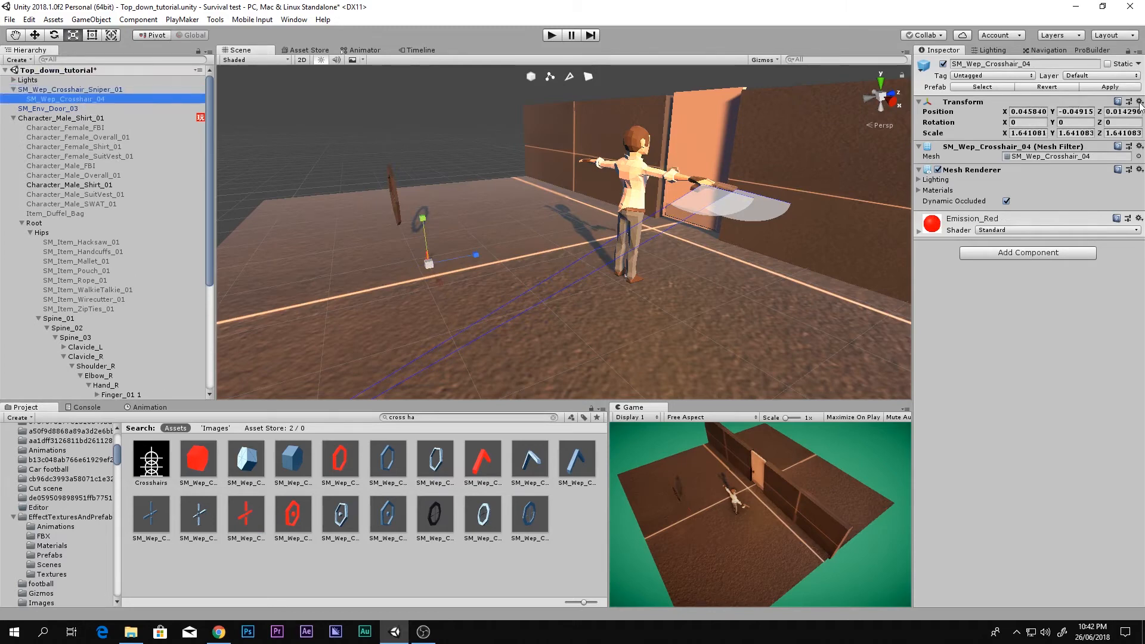
Step: Reset the transform of the nested SM_Wep_Crosshair_04 to center it in the sniper crosshair
{"action": "left_click", "coordinate": [1140, 102]}
{"action": "left_click", "coordinate": [958, 112]}
{"action": "key", "text": "f"}
{"action": "left_click_drag", "start_coordinate": [544, 208], "coordinate": [498, 254], "text": "alt"}
Step: Rotate SM_Wep_Crosshair_Sniper_01 to 90 degrees around X to lay the crosshair flat
{"action": "left_click", "coordinate": [85, 90]}
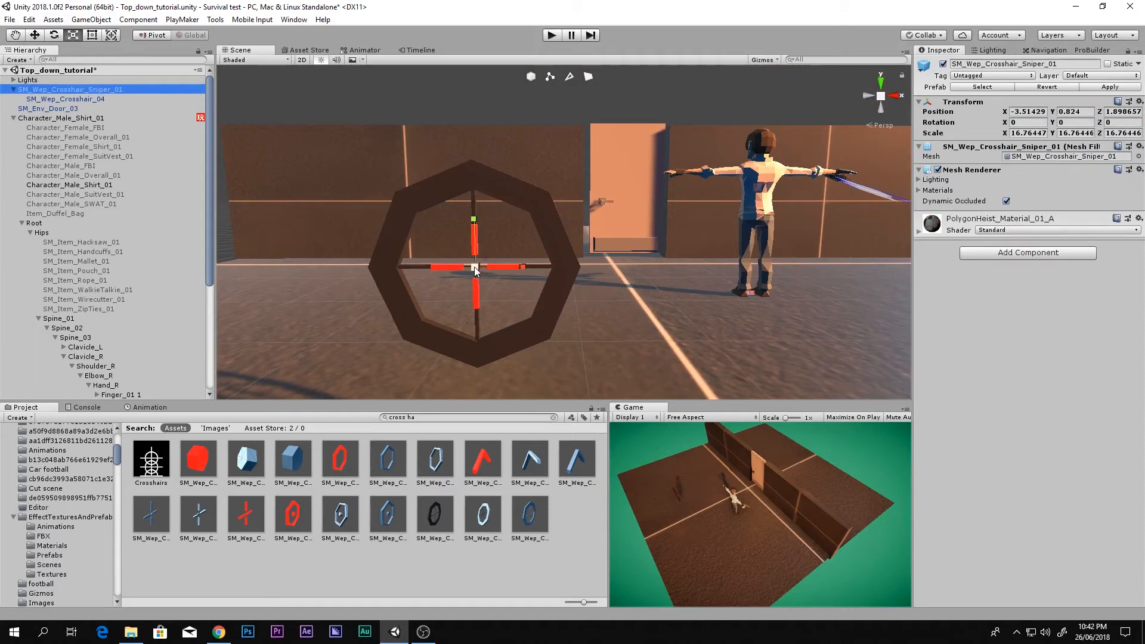
{"action": "key", "text": "e"}
{"action": "left_click_drag", "start_coordinate": [459, 247], "coordinate": [586, 120]}
{"action": "scroll", "coordinate": [614, 138], "scroll_direction": "down", "scroll_amount": 3}
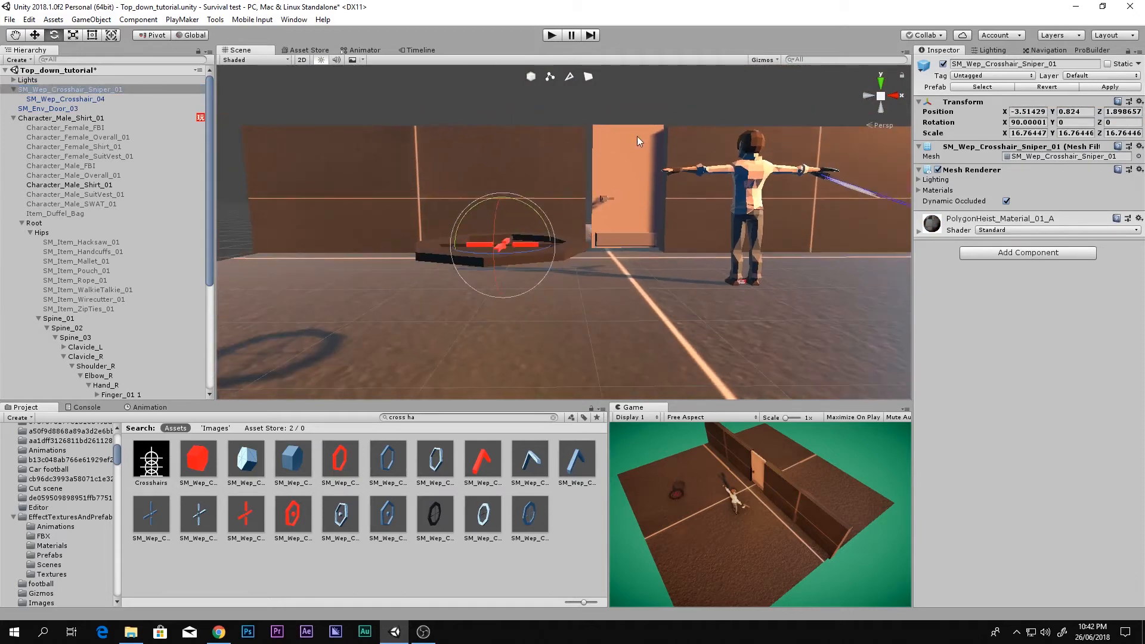
Step: Scale SM_Wep_Crosshair_Sniper_01 down uniformly to about 10.9
{"action": "left_click", "coordinate": [876, 78]}
{"action": "key", "text": "f"}
{"action": "key", "text": "r"}
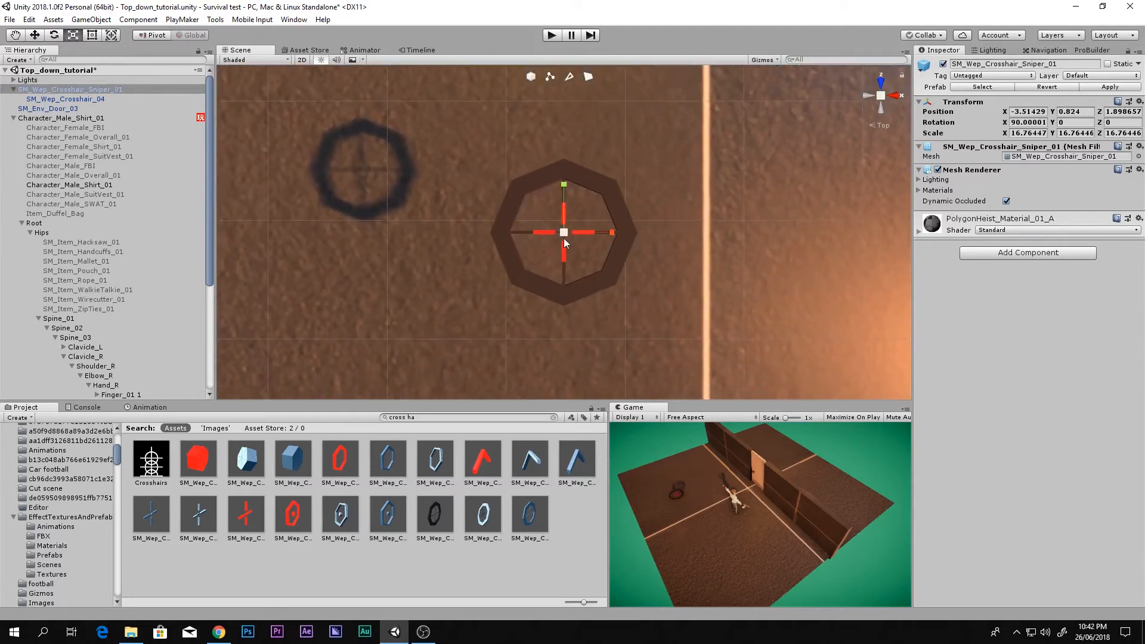
{"action": "left_click_drag", "start_coordinate": [564, 238], "coordinate": [569, 253]}
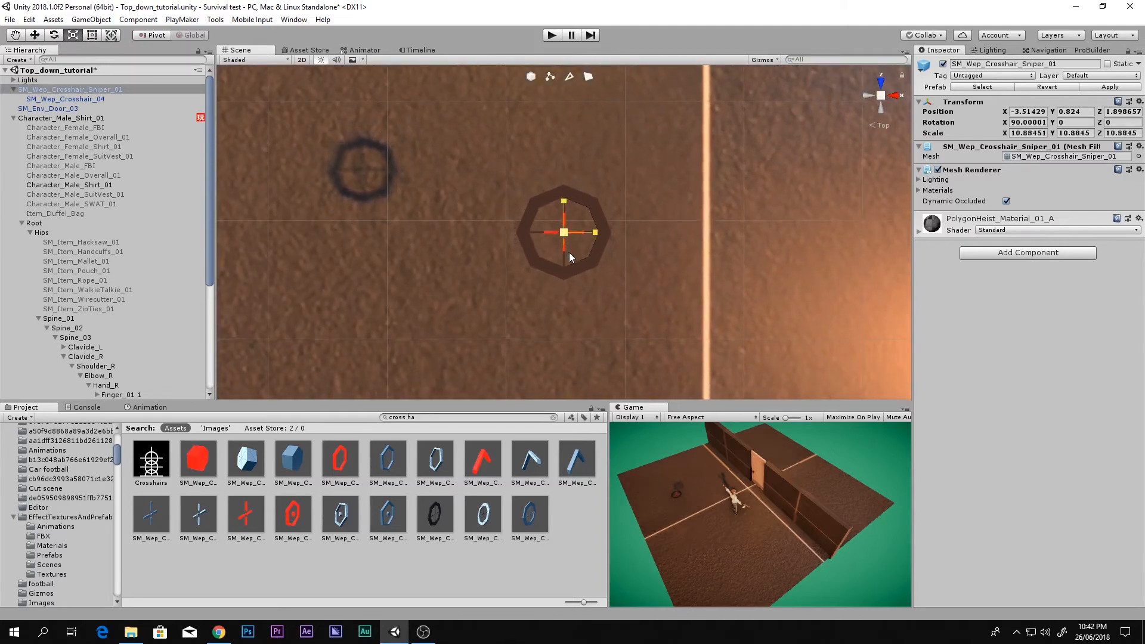
Step: Move the crosshair near the character to about X -0.97, Z 5.2 and lower it to a Y position of about 0.067
{"action": "key", "text": "w"}
{"action": "scroll", "coordinate": [604, 232], "scroll_direction": "down", "scroll_amount": 4}
{"action": "middle_click_drag", "start_coordinate": [604, 232], "coordinate": [454, 314]}
{"action": "scroll", "coordinate": [471, 292], "scroll_direction": "down", "scroll_amount": 3}
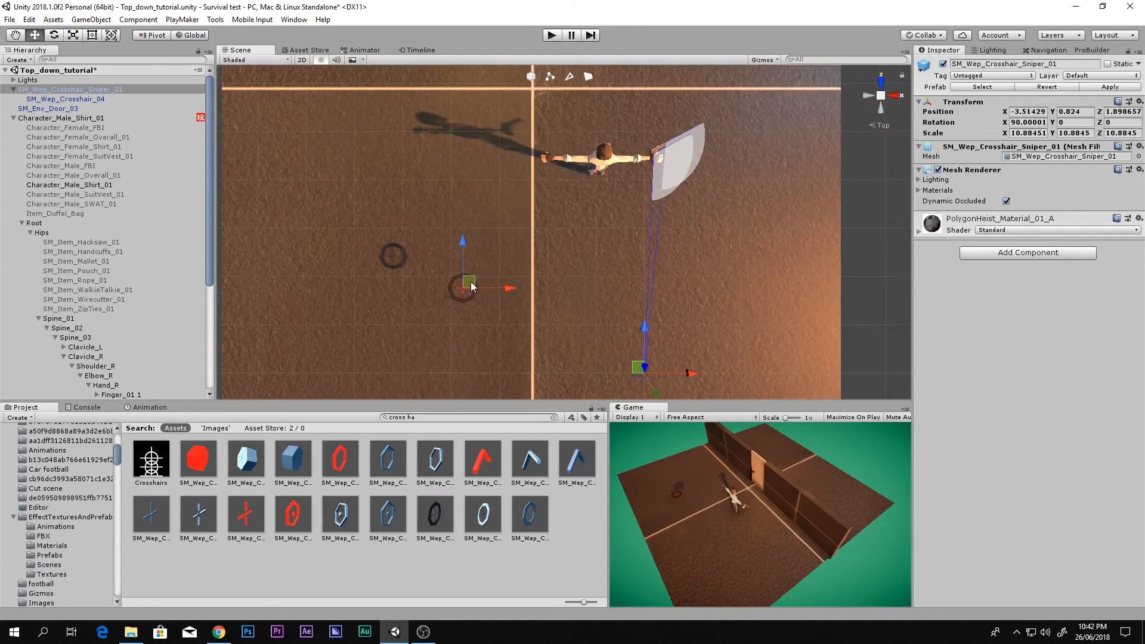
{"action": "left_click_drag", "start_coordinate": [470, 282], "coordinate": [610, 102]}
{"action": "right_click_drag", "start_coordinate": [823, 357], "coordinate": [644, 259]}
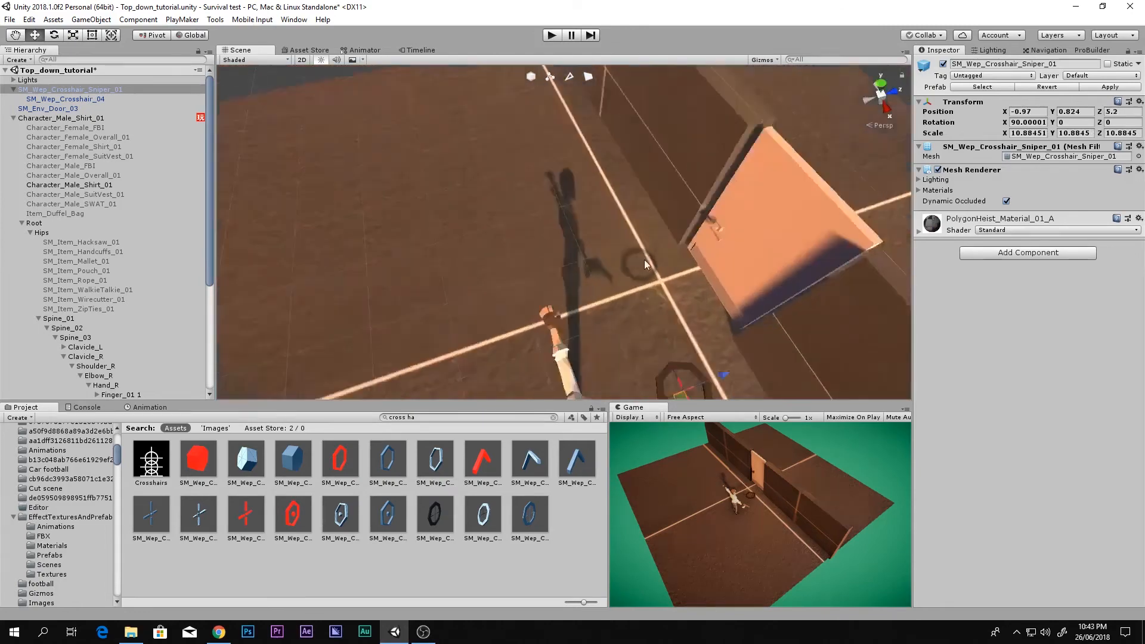
{"action": "middle_click_drag", "start_coordinate": [644, 259], "coordinate": [537, 113]}
{"action": "right_click_drag", "start_coordinate": [537, 114], "coordinate": [528, 90]}
{"action": "left_click_drag", "start_coordinate": [553, 217], "coordinate": [564, 270]}
Step: Add a Set Position action to the Idle+walk 2 state of the character's controller FSM
{"action": "left_click_drag", "start_coordinate": [0, 116], "coordinate": [838, 113]}
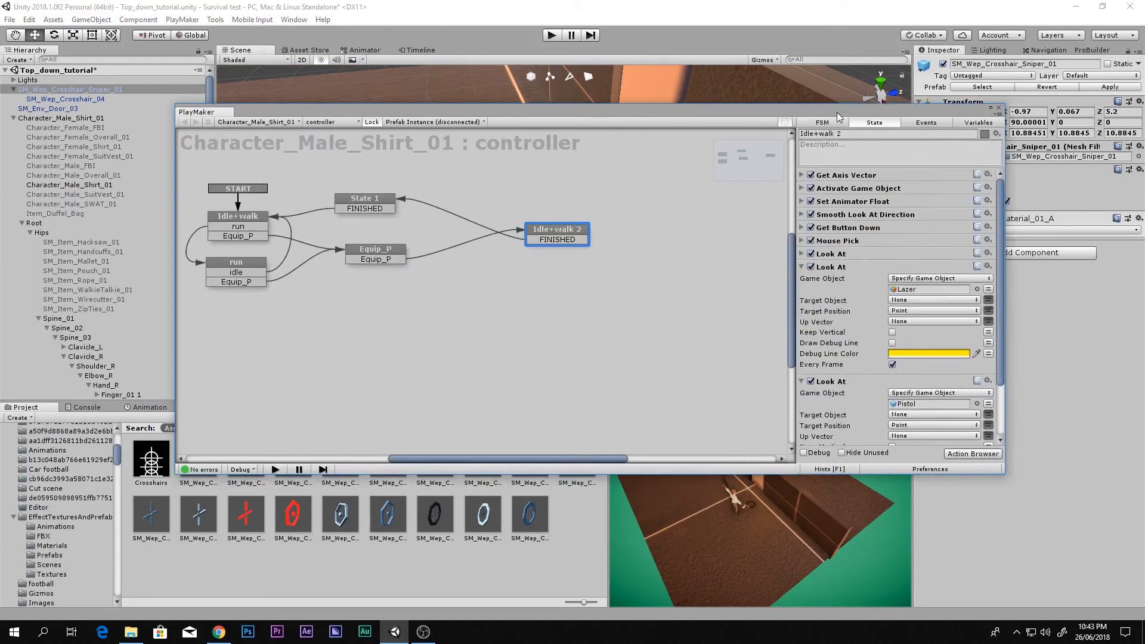
{"action": "left_click", "coordinate": [802, 267]}
{"action": "left_click", "coordinate": [803, 280]}
{"action": "double_click", "coordinate": [833, 336]}
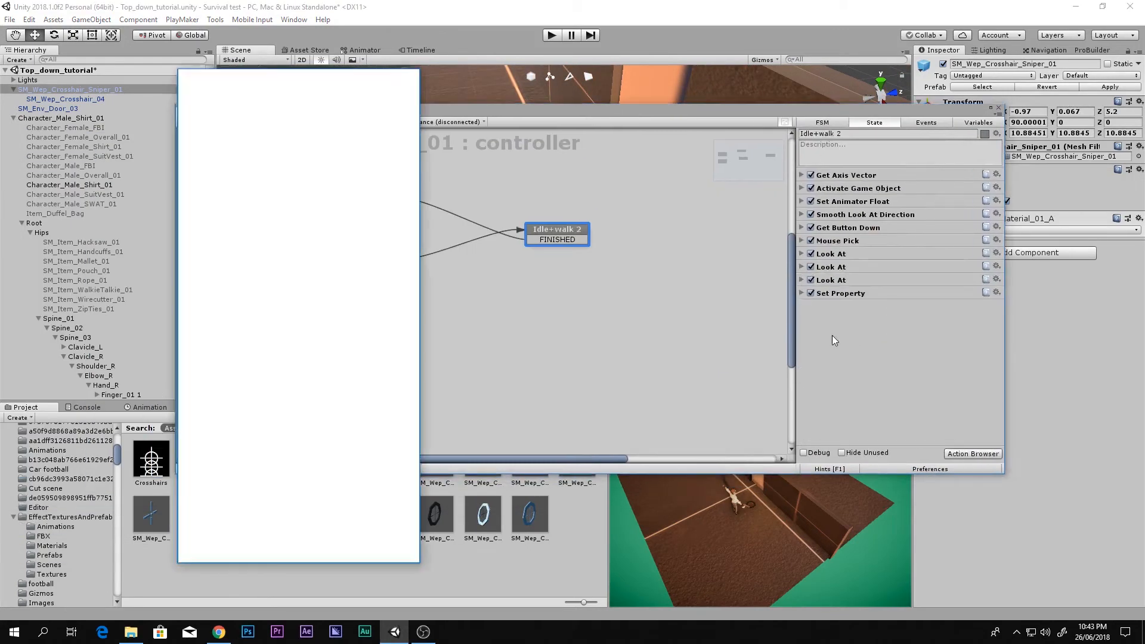
{"action": "type", "text": "set po"}
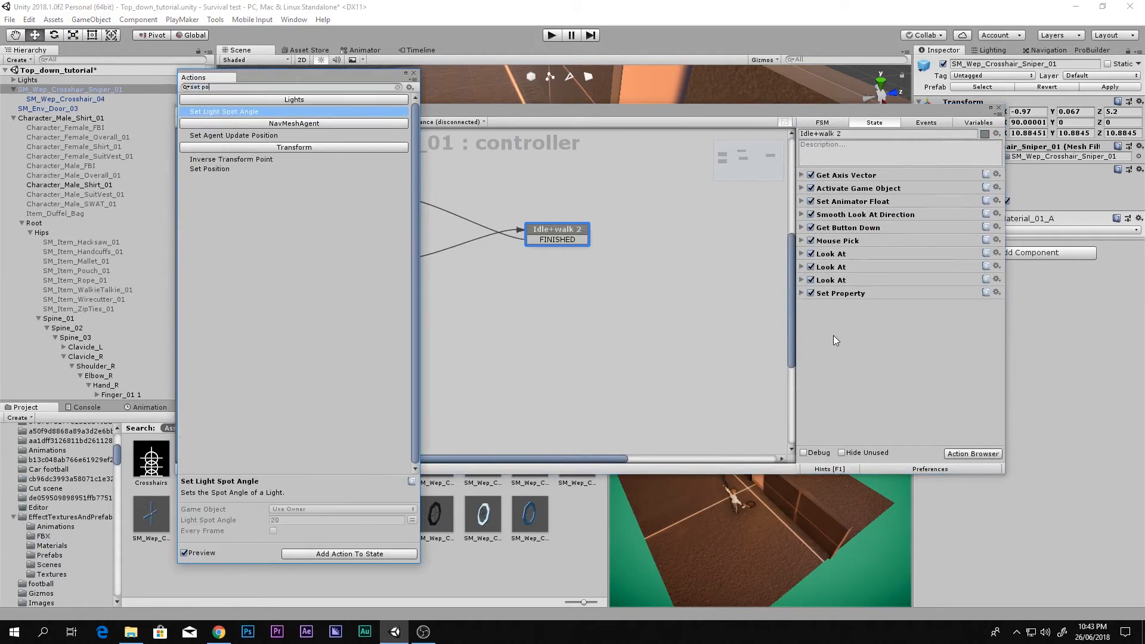
{"action": "type", "text": "s"}
{"action": "double_click", "coordinate": [203, 136]}
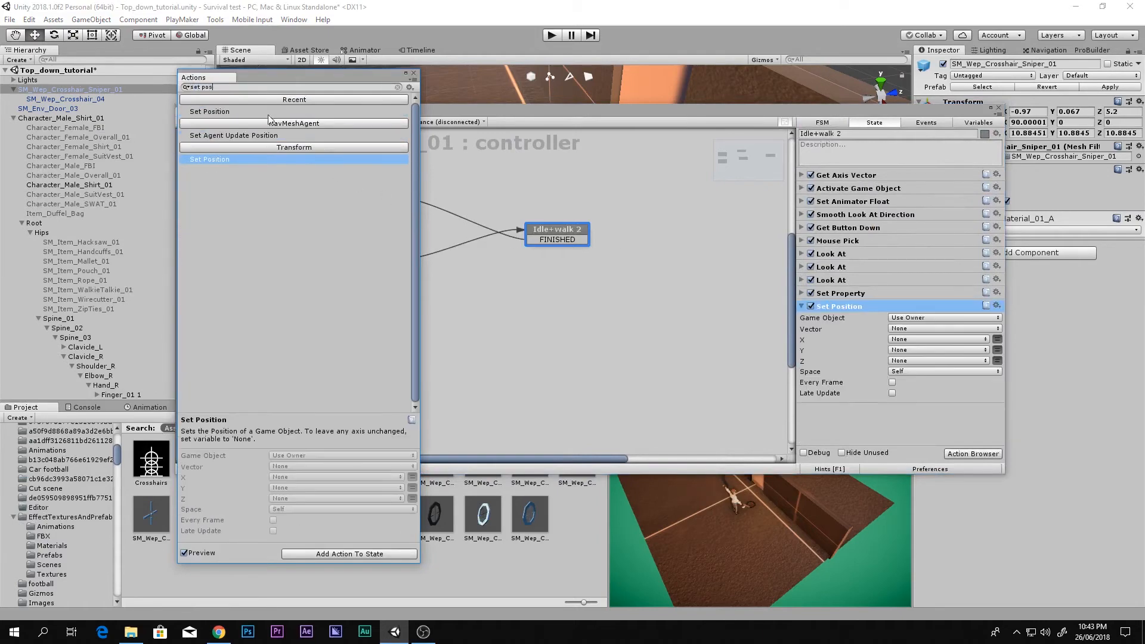
{"action": "left_click", "coordinate": [415, 74]}
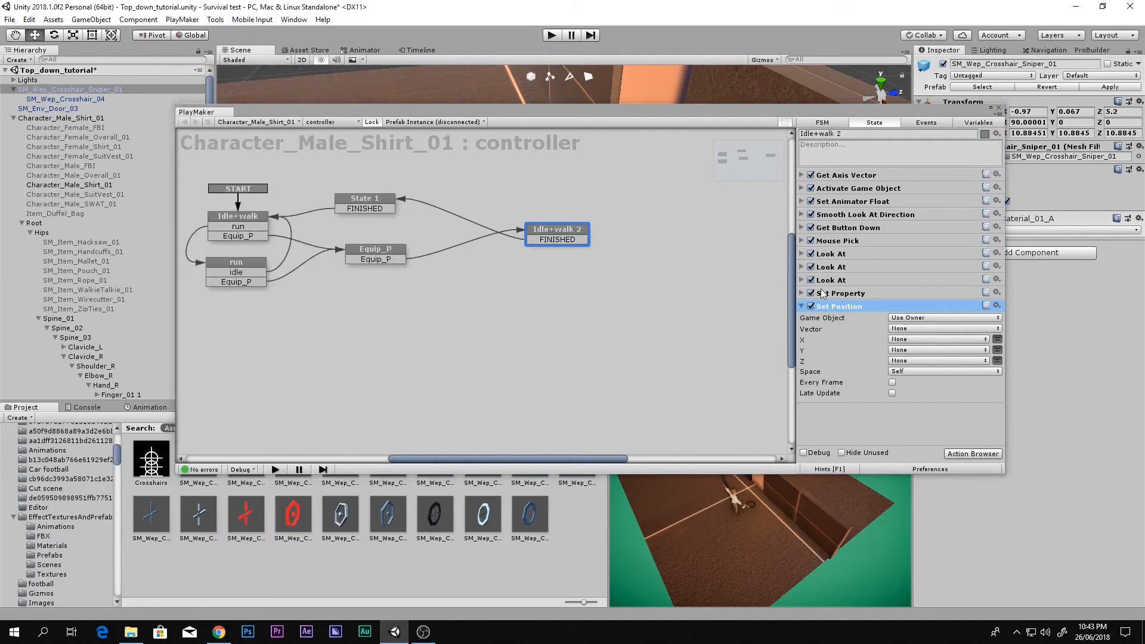
Step: Configure Set Position to place SM_Wep_Crosshair_Sniper_01 at the Point vector every frame in World space
{"action": "left_click", "coordinate": [900, 319]}
{"action": "left_click", "coordinate": [913, 338]}
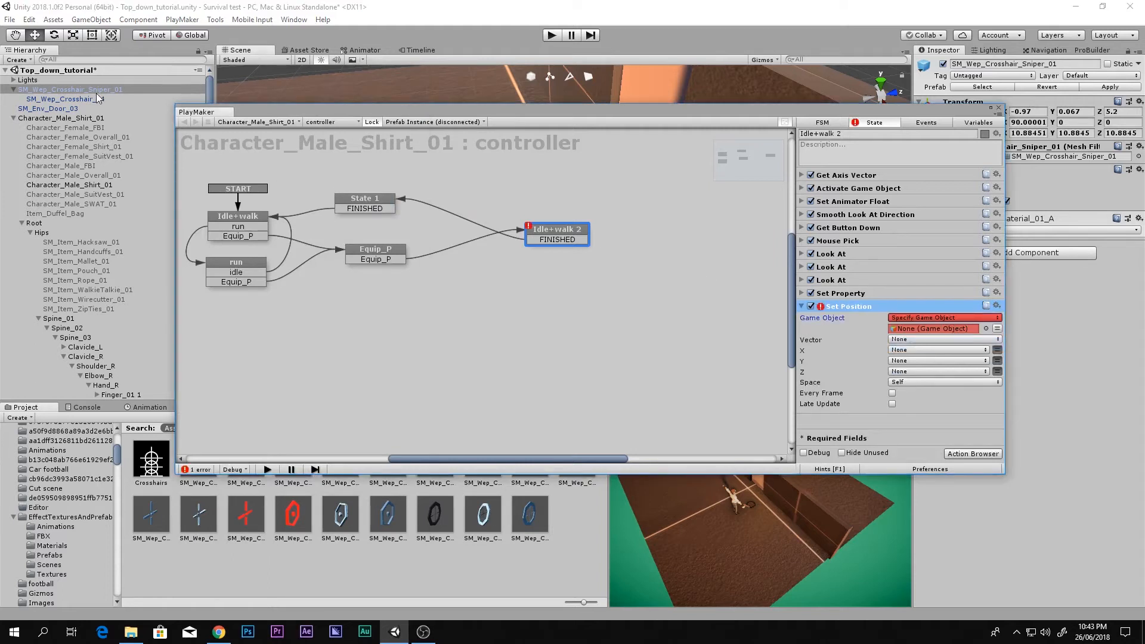
{"action": "left_click_drag", "start_coordinate": [99, 98], "coordinate": [930, 329]}
{"action": "left_click", "coordinate": [908, 340]}
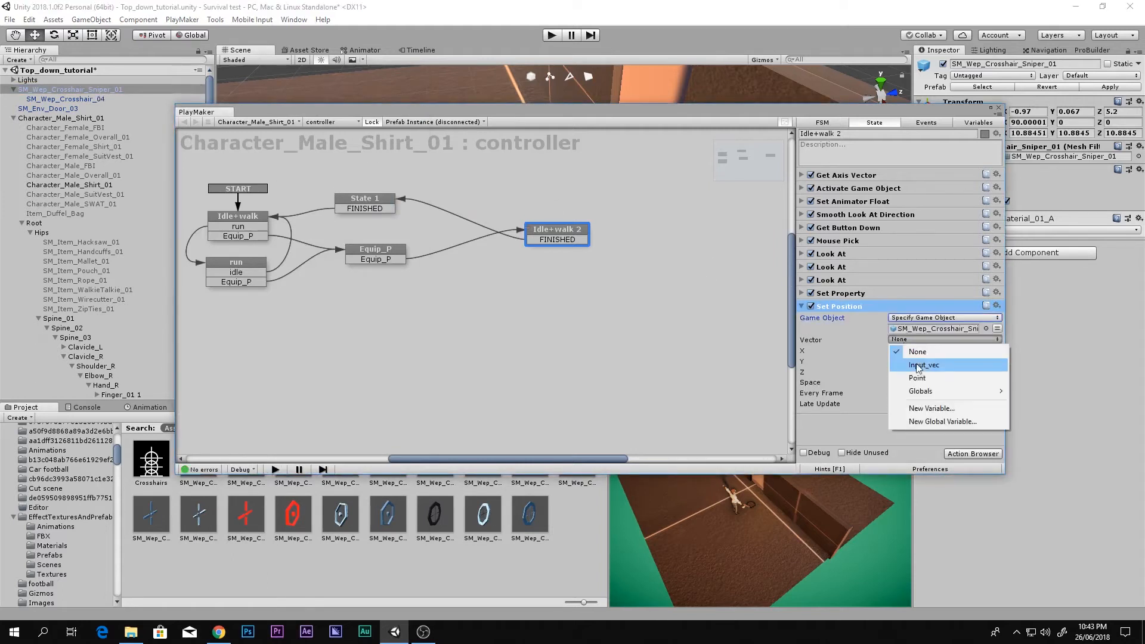
{"action": "left_click", "coordinate": [917, 377]}
{"action": "left_click", "coordinate": [802, 306]}
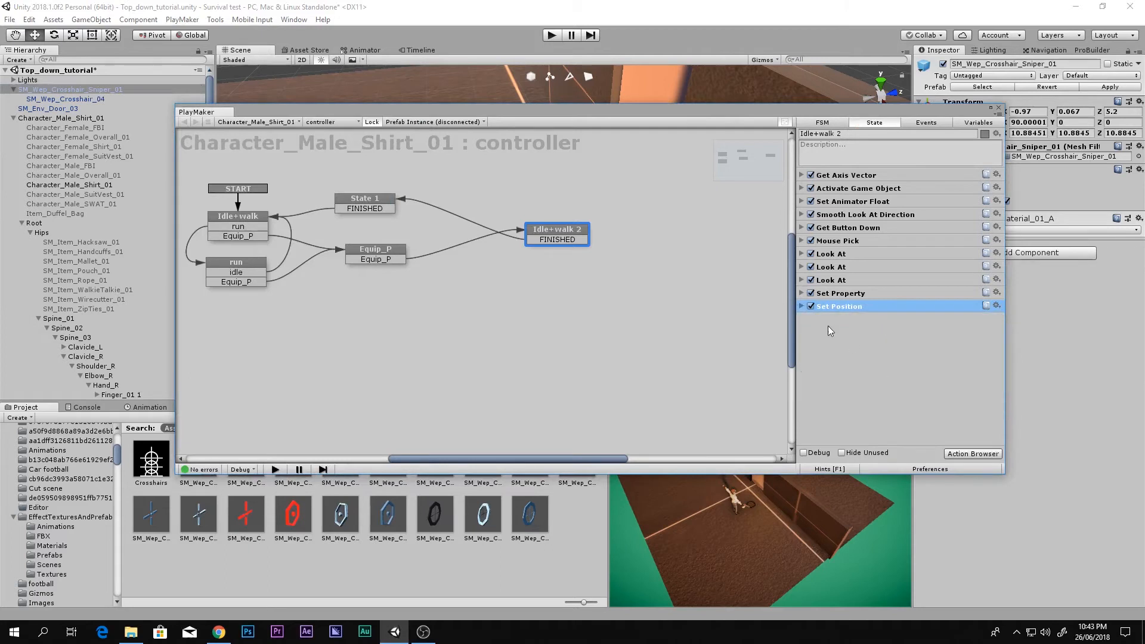
{"action": "left_click", "coordinate": [802, 306]}
{"action": "left_click", "coordinate": [893, 394]}
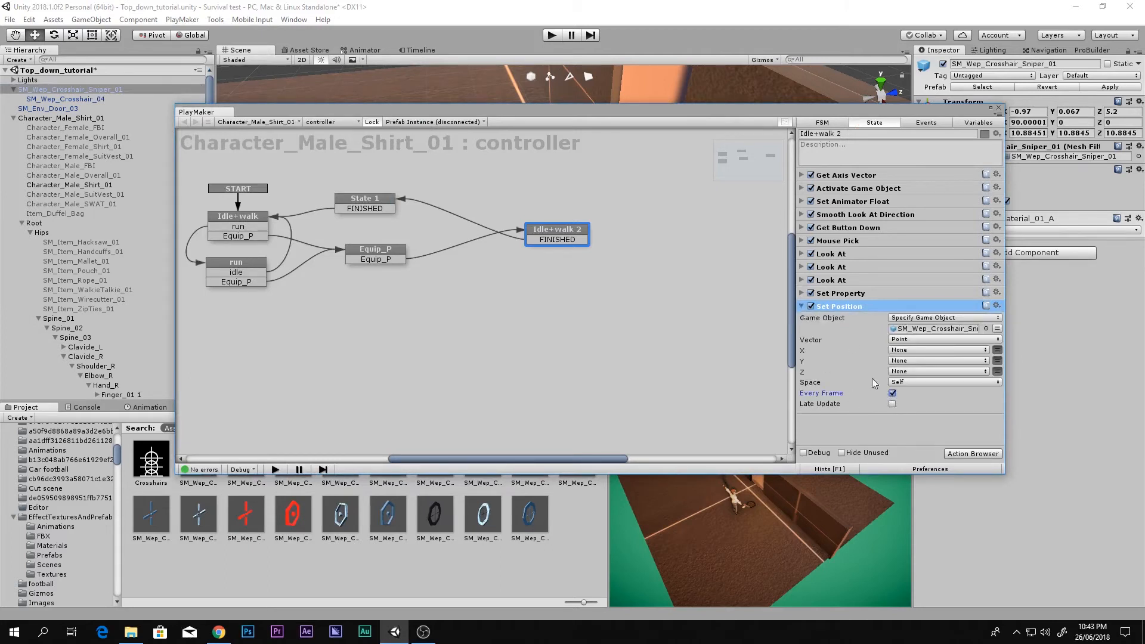
{"action": "left_click", "coordinate": [903, 382]}
{"action": "left_click", "coordinate": [910, 400]}
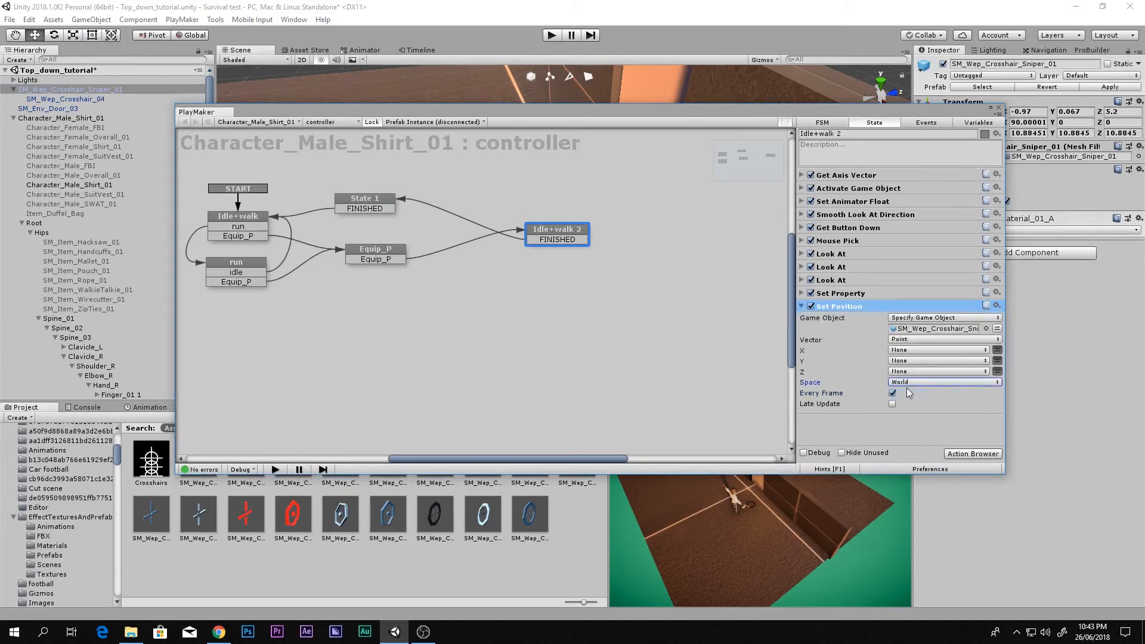
Step: Play-test the scene to check that the crosshair follows the mouse point, and stop the game
{"action": "left_click_drag", "start_coordinate": [956, 117], "coordinate": [402, 192]}
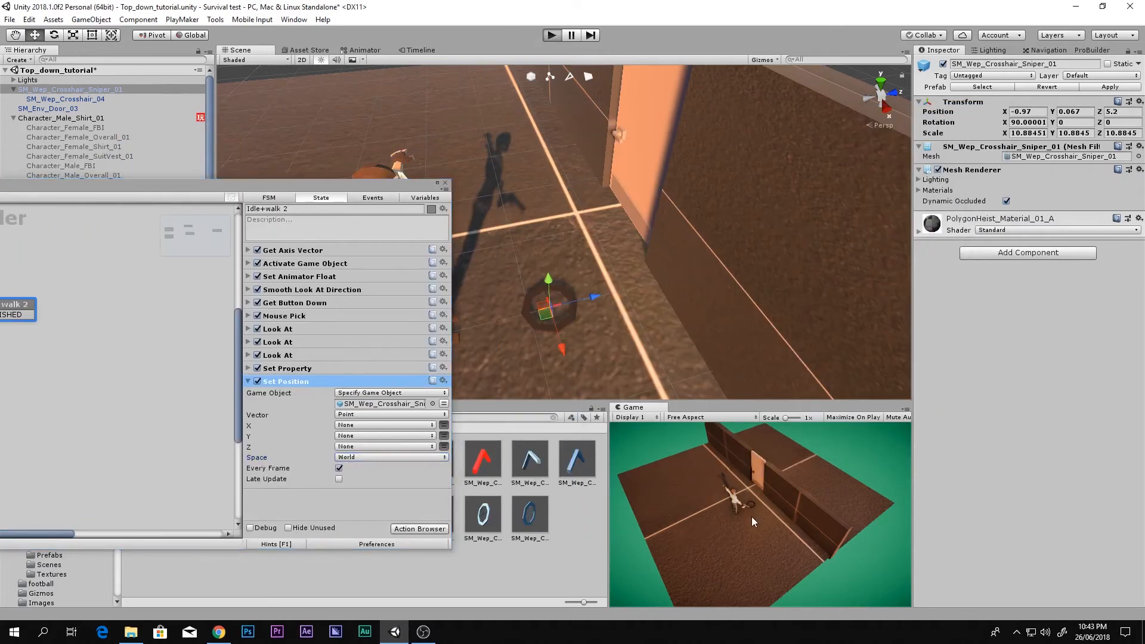
{"action": "key", "text": "ctrl+p"}
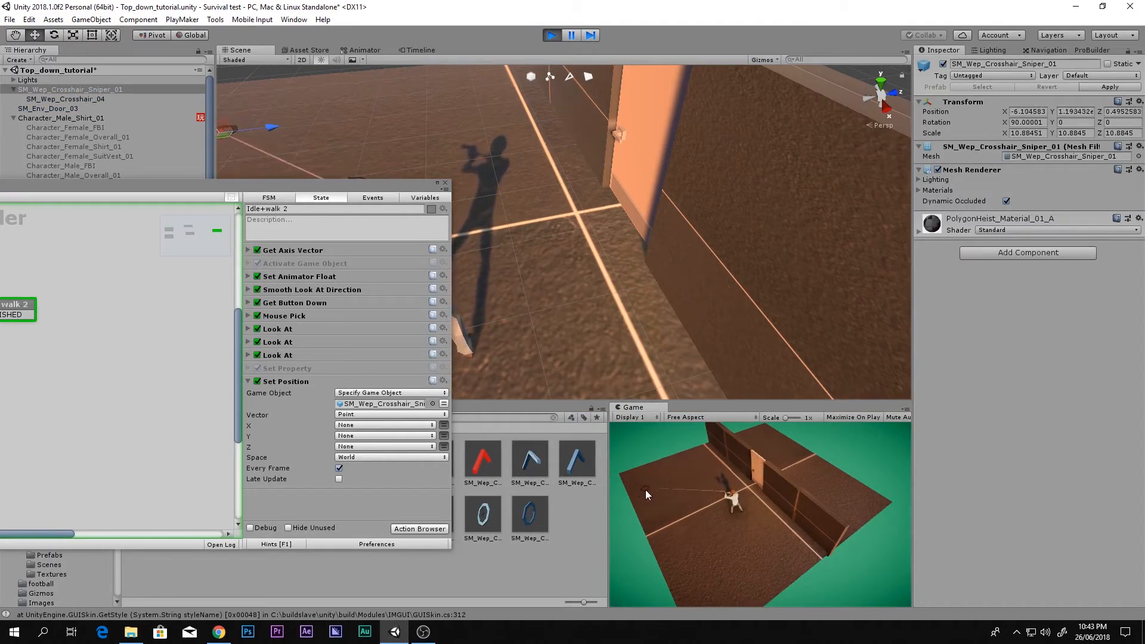
{"action": "left_click", "coordinate": [544, 35]}
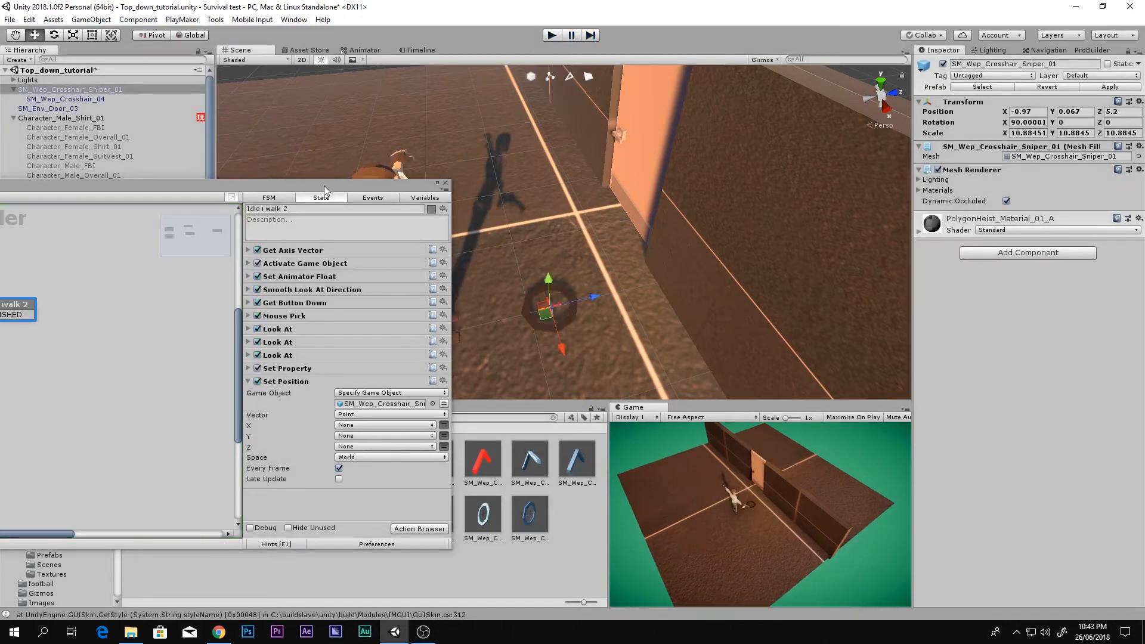
Step: Move the Set Position action above Set Property in the Idle+walk 2 state
{"action": "left_click_drag", "start_coordinate": [323, 185], "coordinate": [627, 106]}
{"action": "left_click", "coordinate": [553, 304]}
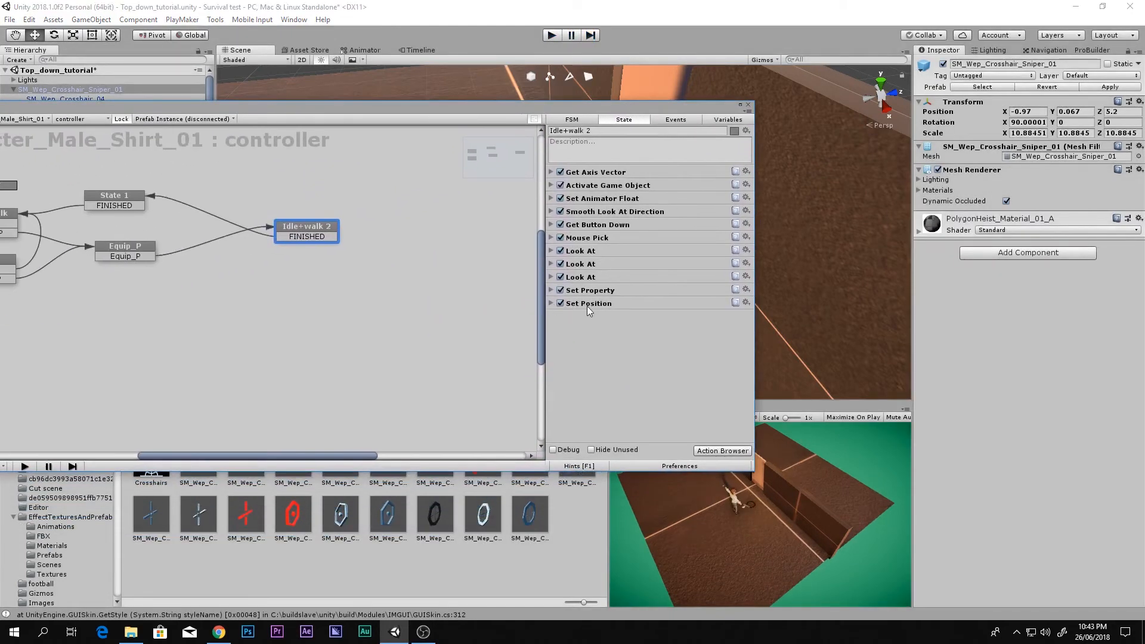
{"action": "left_click_drag", "start_coordinate": [593, 303], "coordinate": [593, 282]}
{"action": "right_click", "coordinate": [585, 304]}
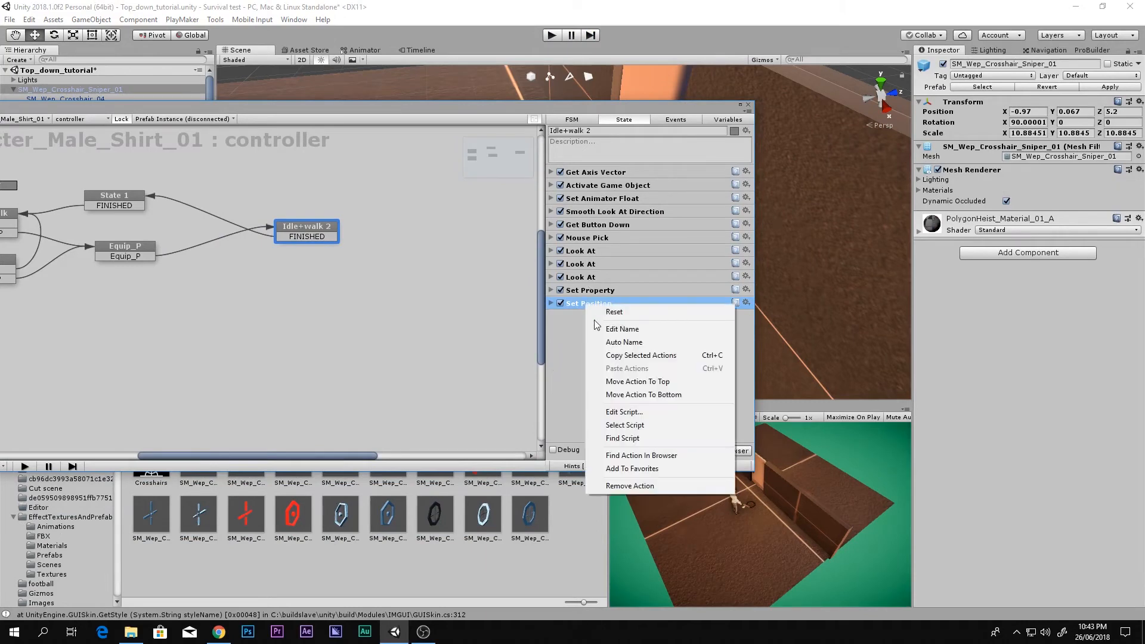
{"action": "left_click", "coordinate": [581, 304]}
{"action": "left_click_drag", "start_coordinate": [582, 304], "coordinate": [587, 285]}
Step: Duplicate the Activate Game Object action in the Idle+walk state and target the copy at SM_Wep_Crosshair_Sniper_01
{"action": "middle_click_drag", "start_coordinate": [386, 280], "coordinate": [482, 288]}
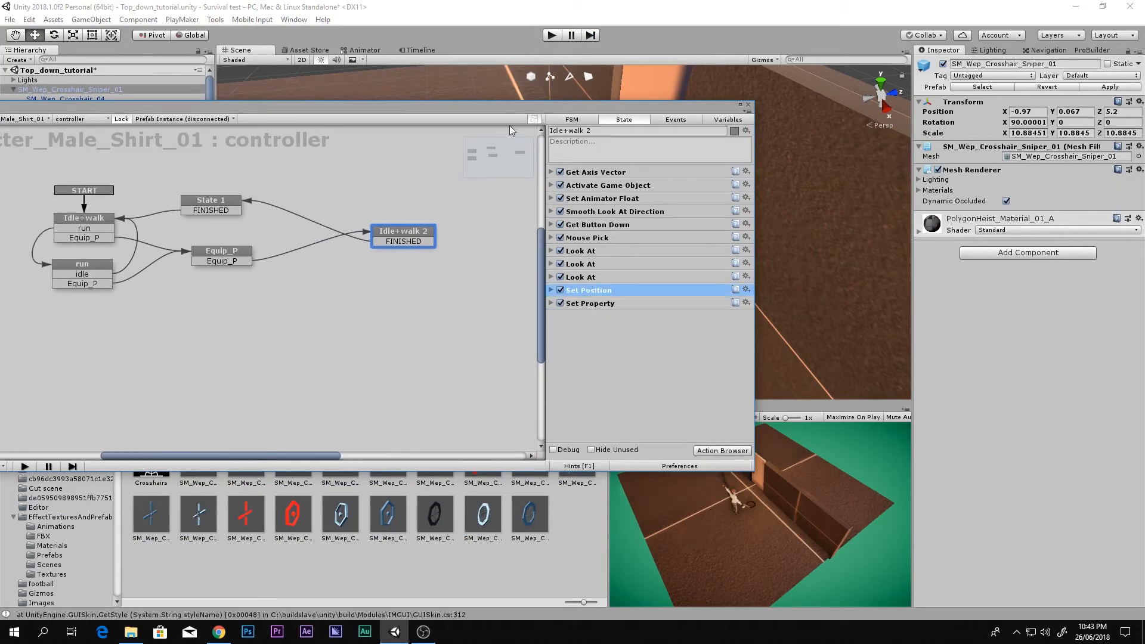
{"action": "left_click_drag", "start_coordinate": [510, 106], "coordinate": [711, 125]}
{"action": "left_click", "coordinate": [291, 238]}
{"action": "left_click_drag", "start_coordinate": [291, 237], "coordinate": [288, 231]}
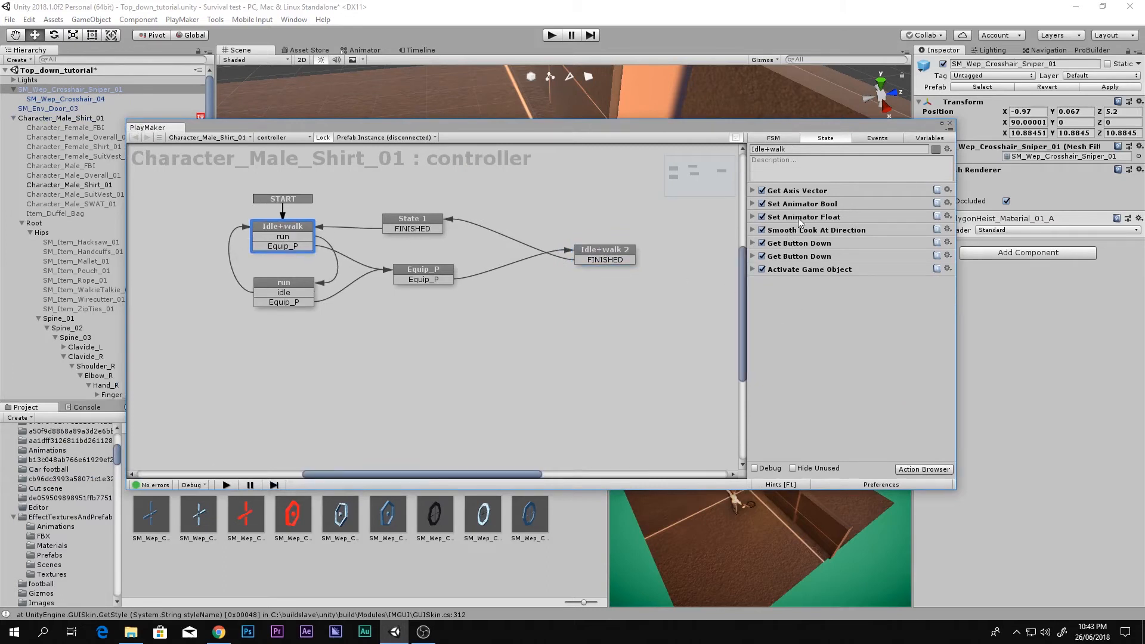
{"action": "double_click", "coordinate": [812, 349]}
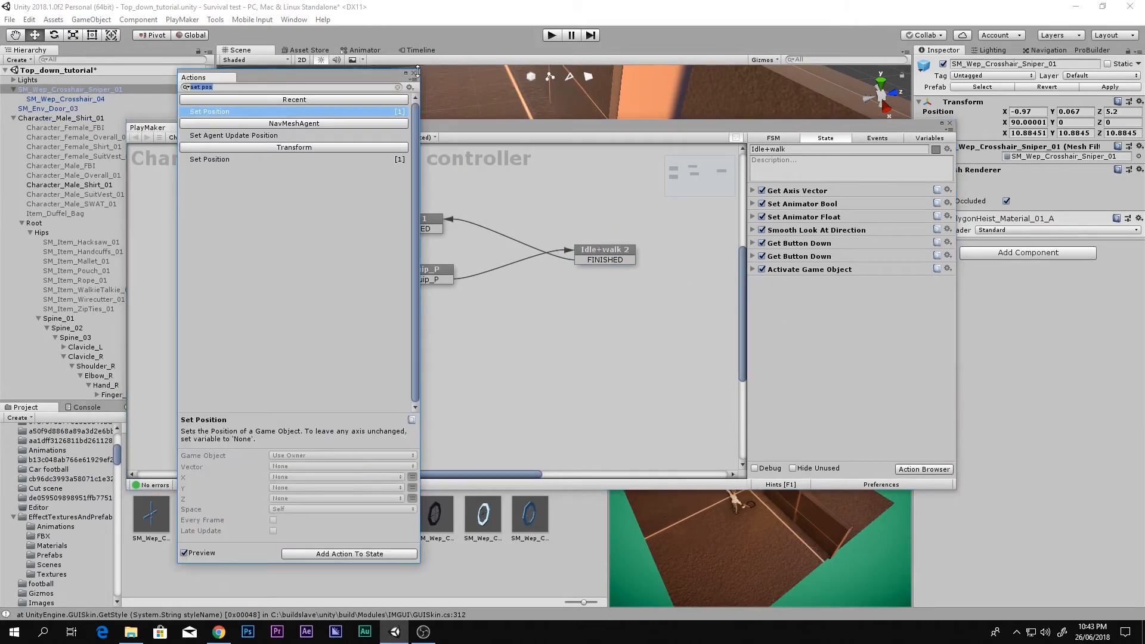
{"action": "left_click", "coordinate": [414, 73]}
{"action": "left_click", "coordinate": [794, 265]}
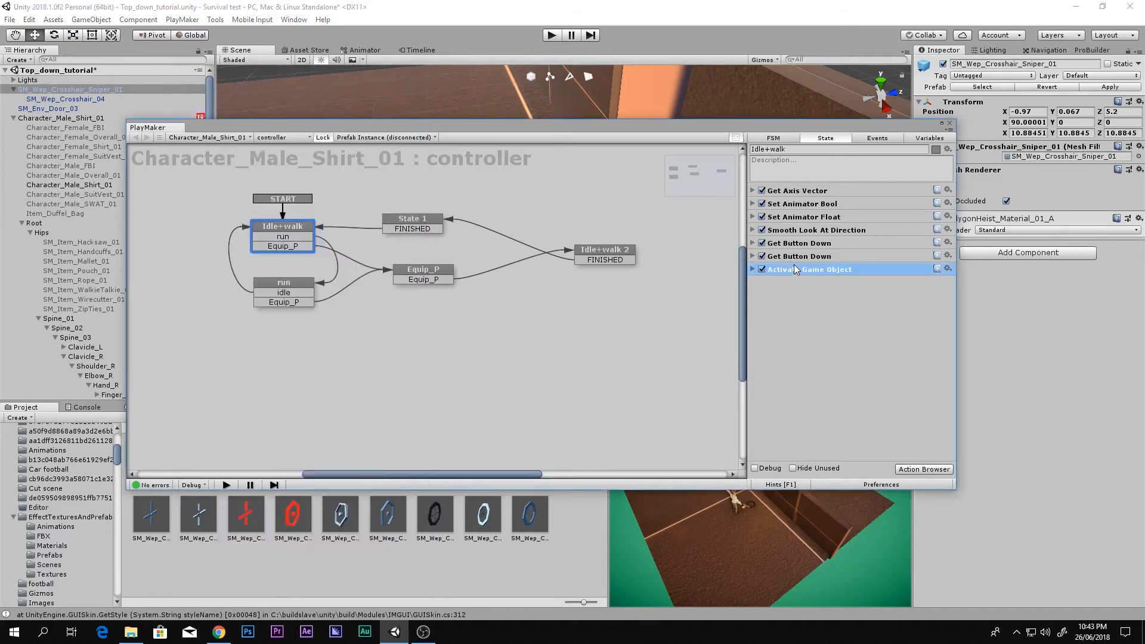
{"action": "key", "text": "ctrl+v"}
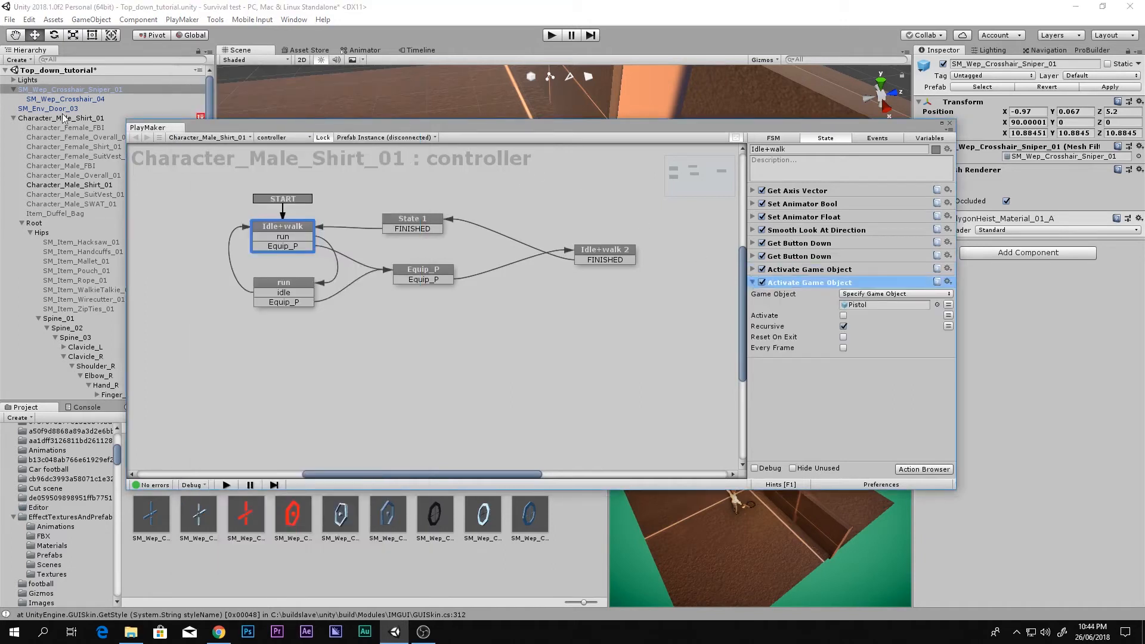
{"action": "left_click", "coordinate": [14, 89]}
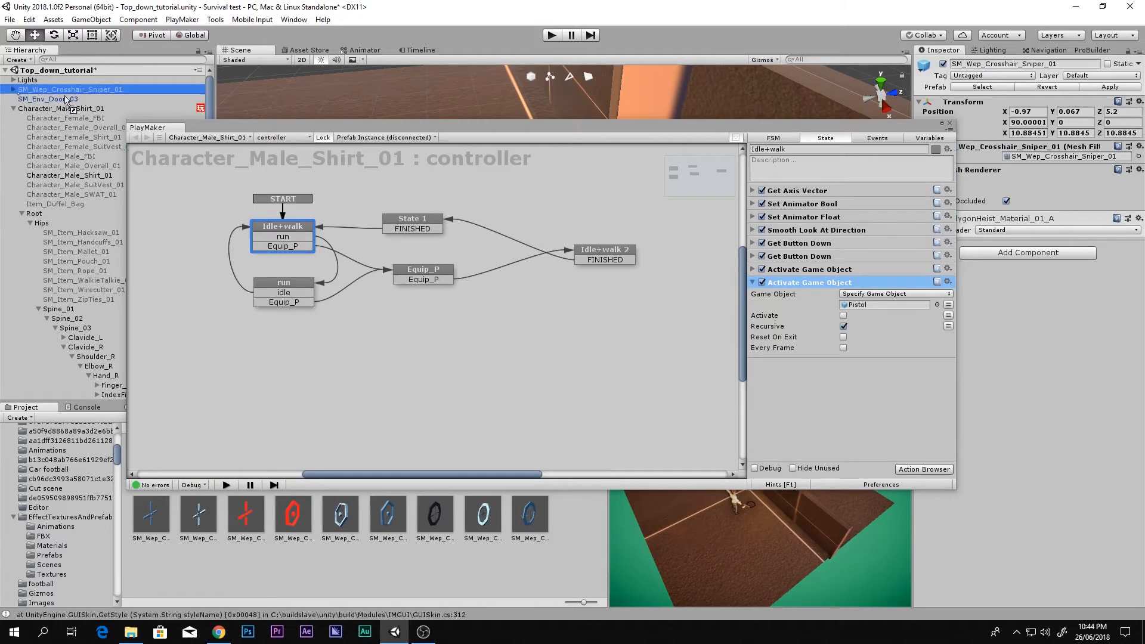
{"action": "left_click_drag", "start_coordinate": [860, 302], "coordinate": [860, 303]}
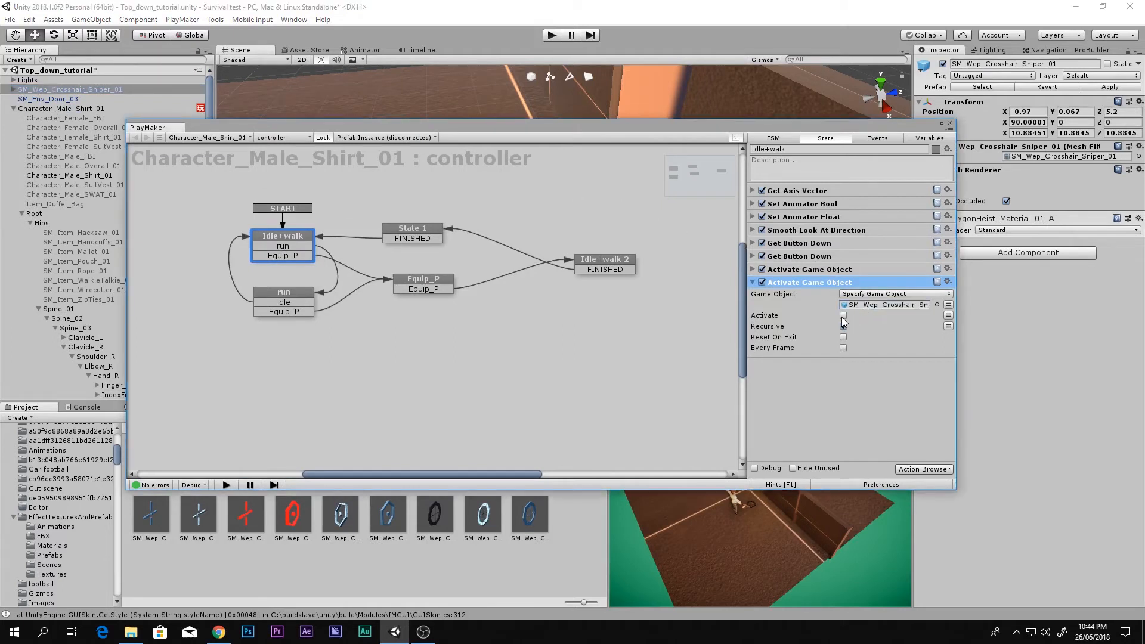
{"action": "left_click", "coordinate": [754, 284]}
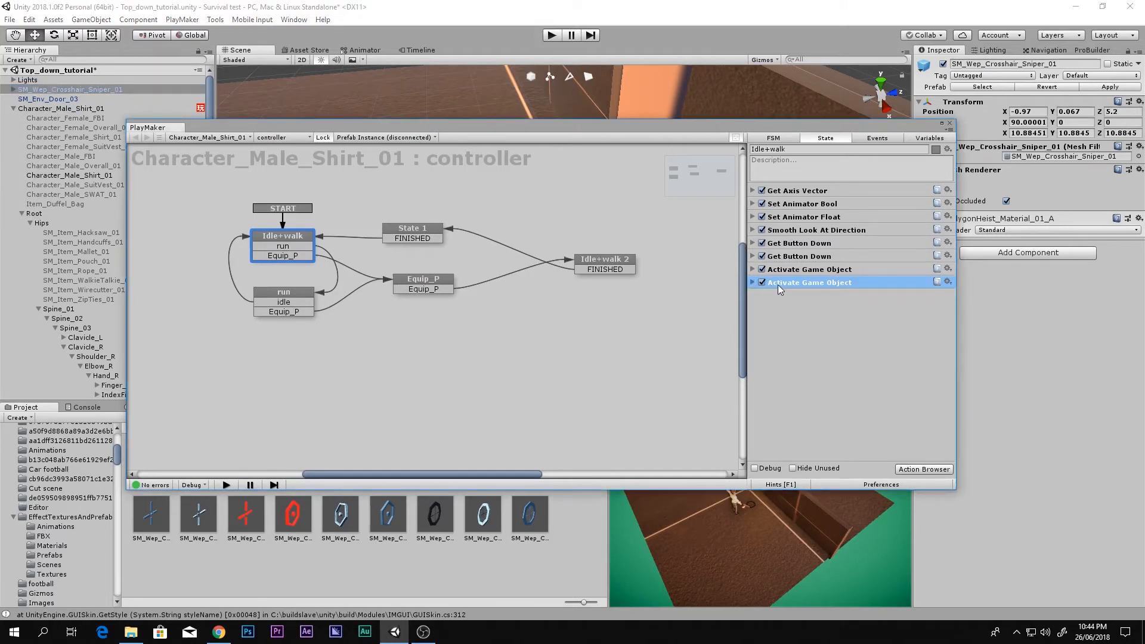
Step: Paste the crosshair's Activate Game Object action after Get Axis Vector in the Idle+walk 2 state
{"action": "left_click", "coordinate": [423, 281]}
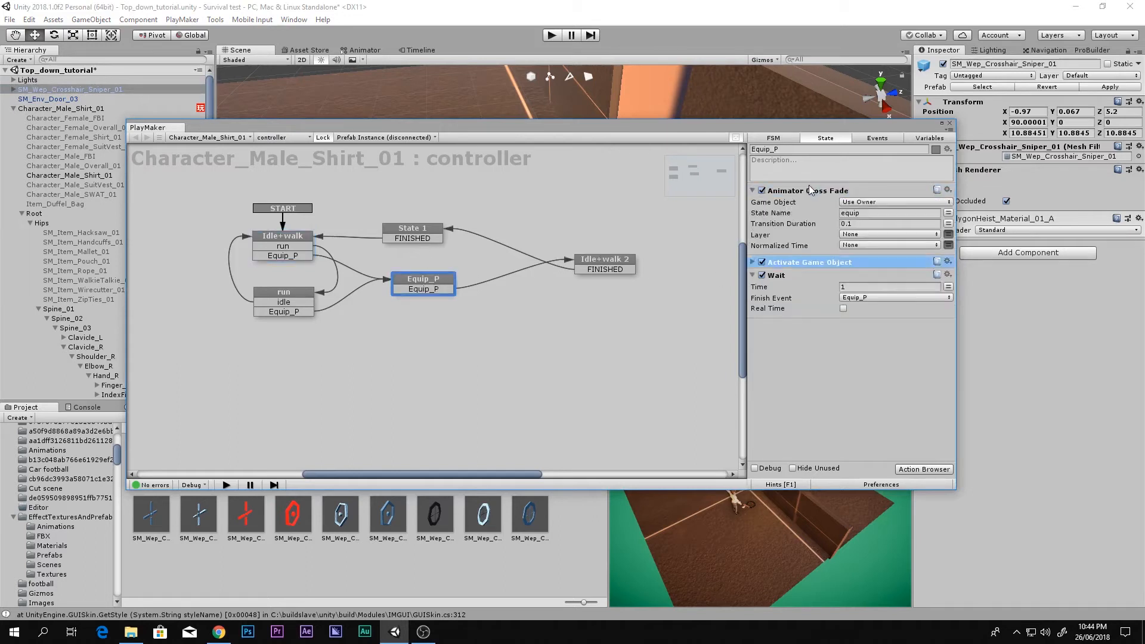
{"action": "left_click", "coordinate": [754, 263]}
{"action": "left_click", "coordinate": [574, 260]}
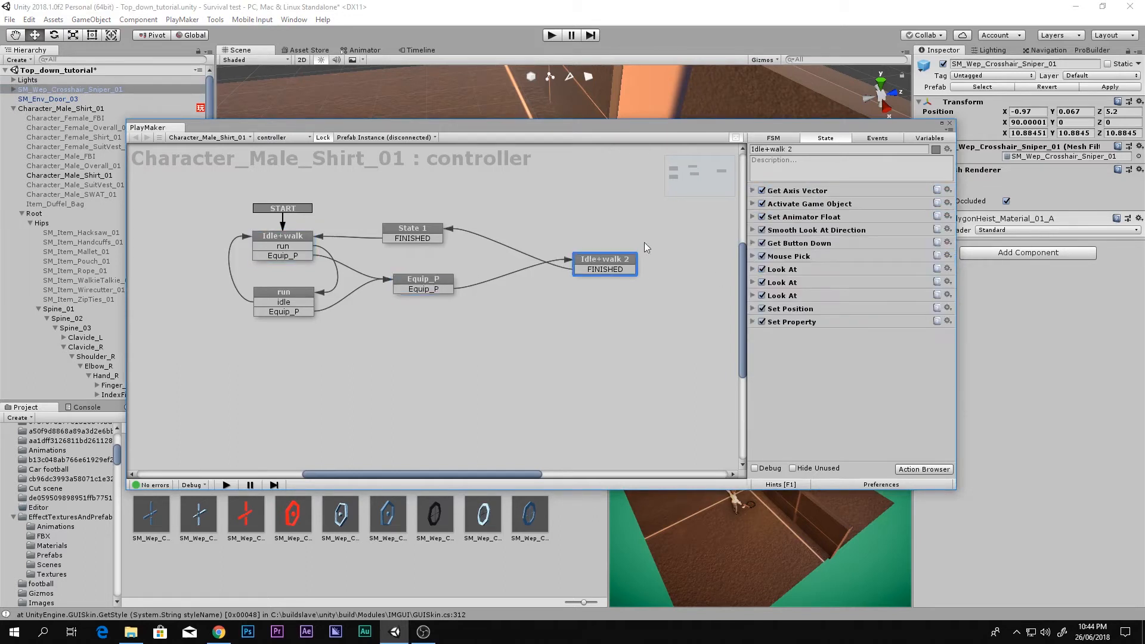
{"action": "left_click", "coordinate": [775, 191]}
{"action": "key", "text": "ctrl+v"}
{"action": "left_click", "coordinate": [753, 204]}
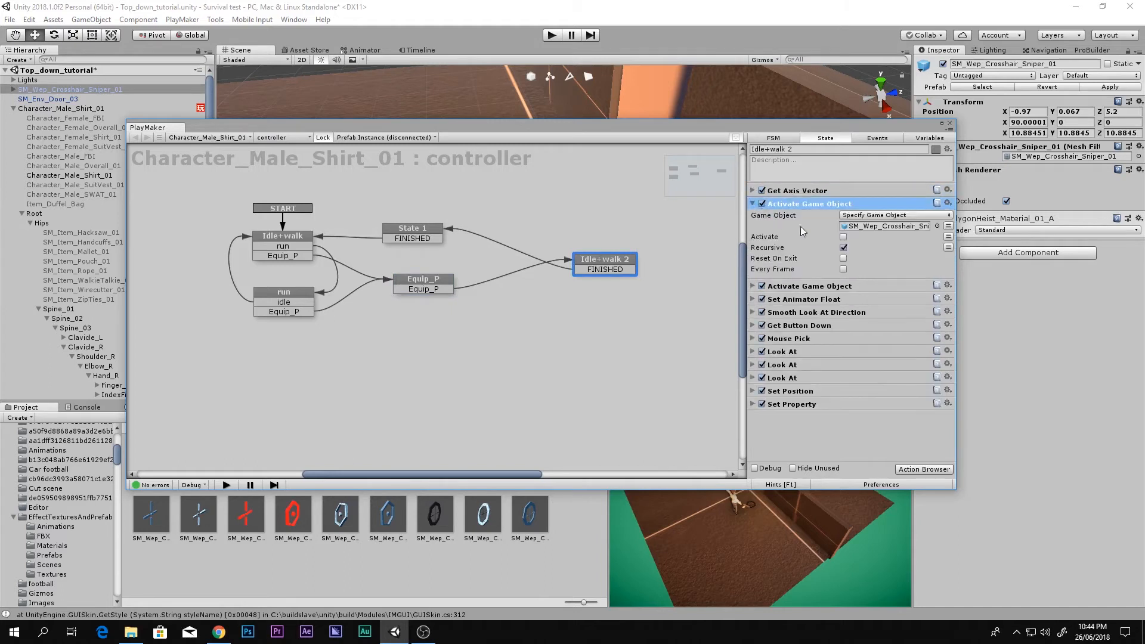
Step: Paste the crosshair's Activate Game Object action after Animator Cross Fade in State 1 and save the scene
{"action": "left_click", "coordinate": [415, 234]}
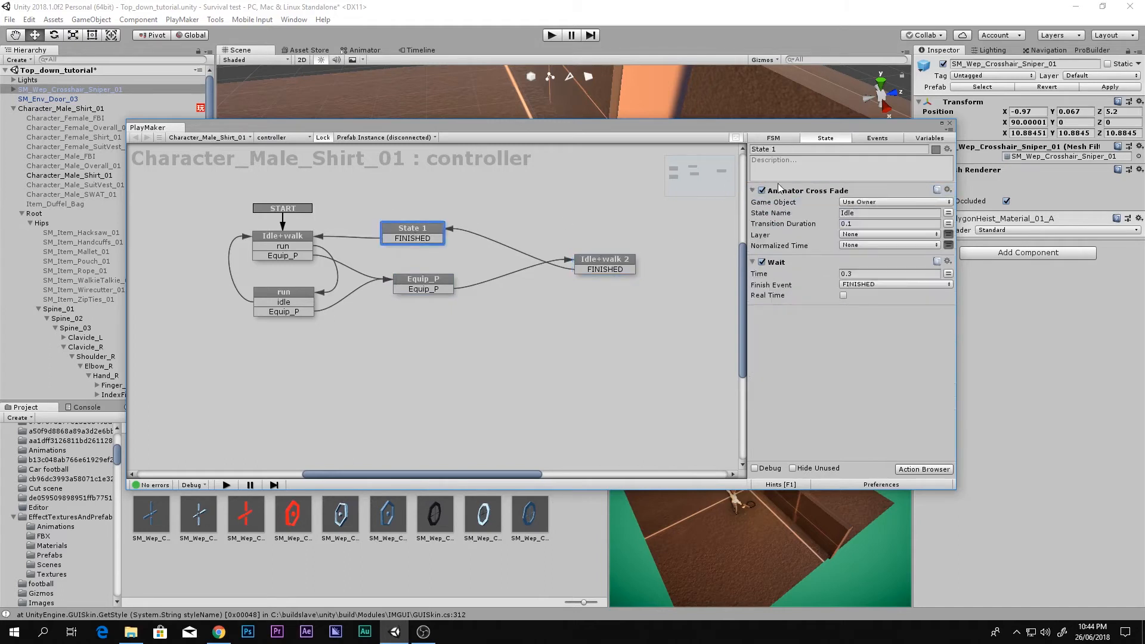
{"action": "left_click", "coordinate": [780, 190]}
{"action": "key", "text": "ctrl+v"}
{"action": "left_click", "coordinate": [755, 263]}
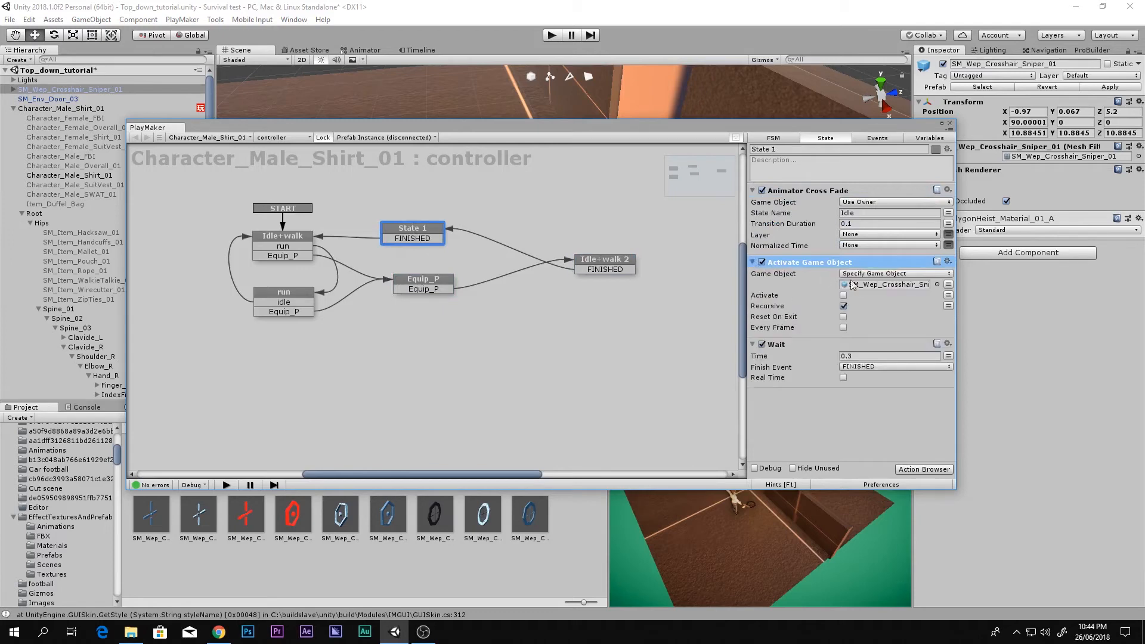
{"action": "left_click", "coordinate": [951, 125]}
{"action": "key", "text": "ctrl+s"}
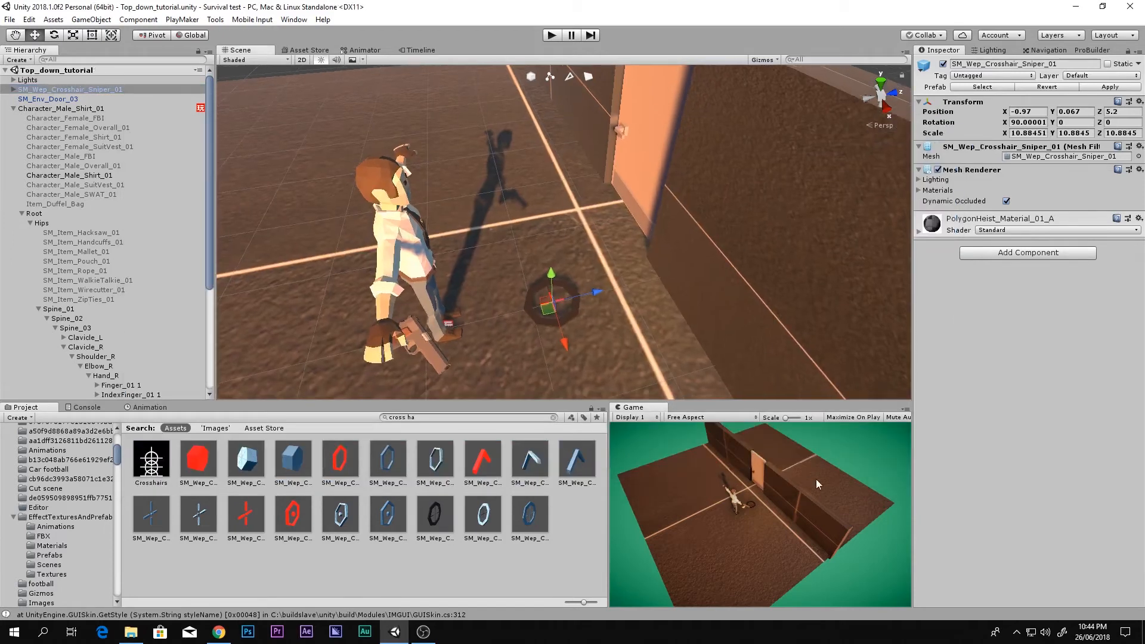
{"action": "key", "text": "shift+space"}
{"action": "key", "text": "shift+space"}
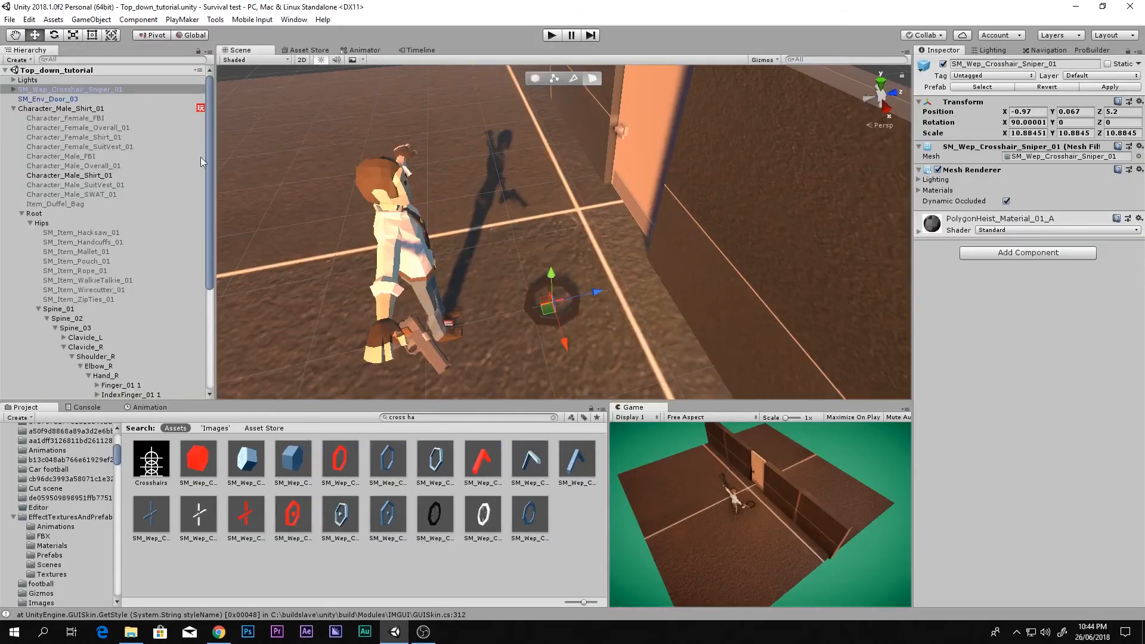
{"action": "left_click", "coordinate": [11, 89]}
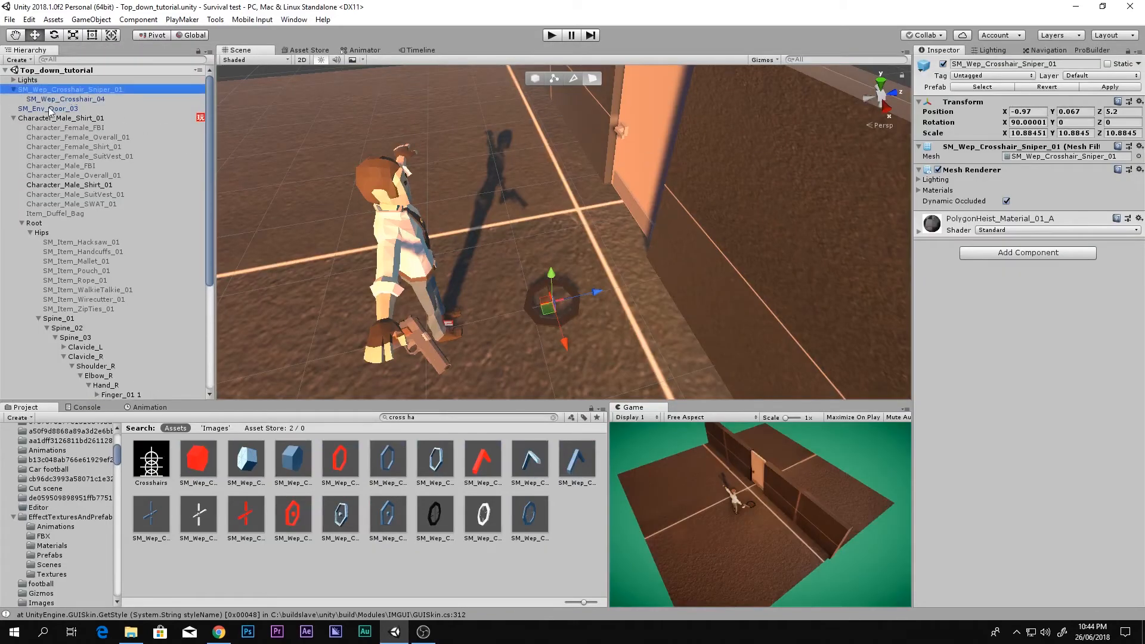
{"action": "left_click", "coordinate": [65, 100]}
{"action": "left_click", "coordinate": [13, 89]}
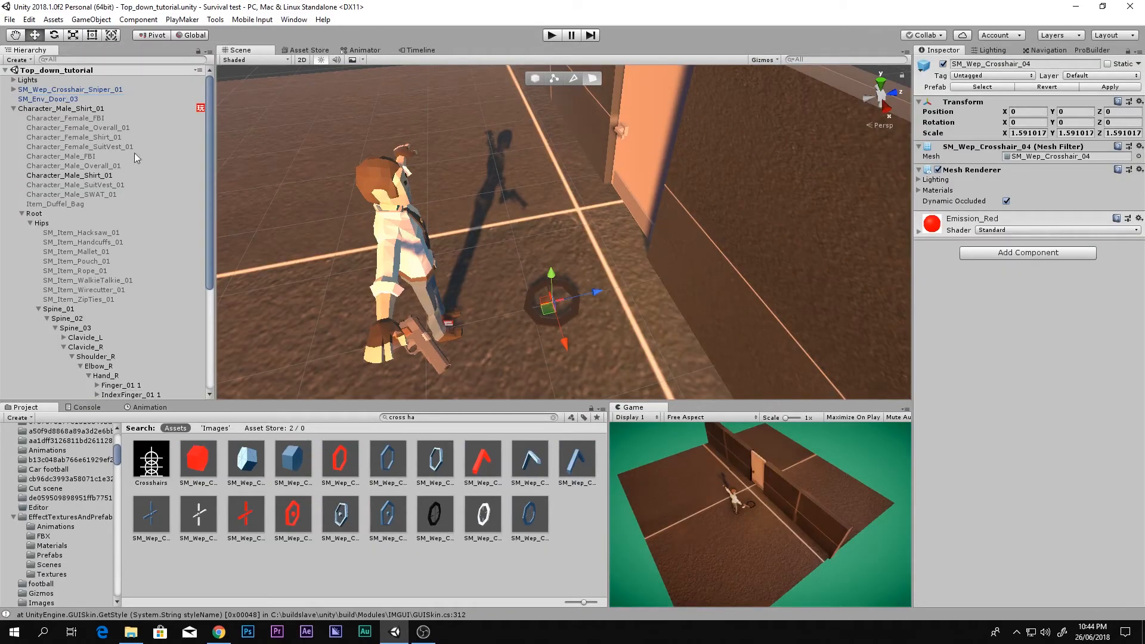
Step: Play-test the scene in a maximized Game view, walking the character around and aiming the pistol to check laser and crosshair, and stop playback
{"action": "key", "text": "shift+space"}
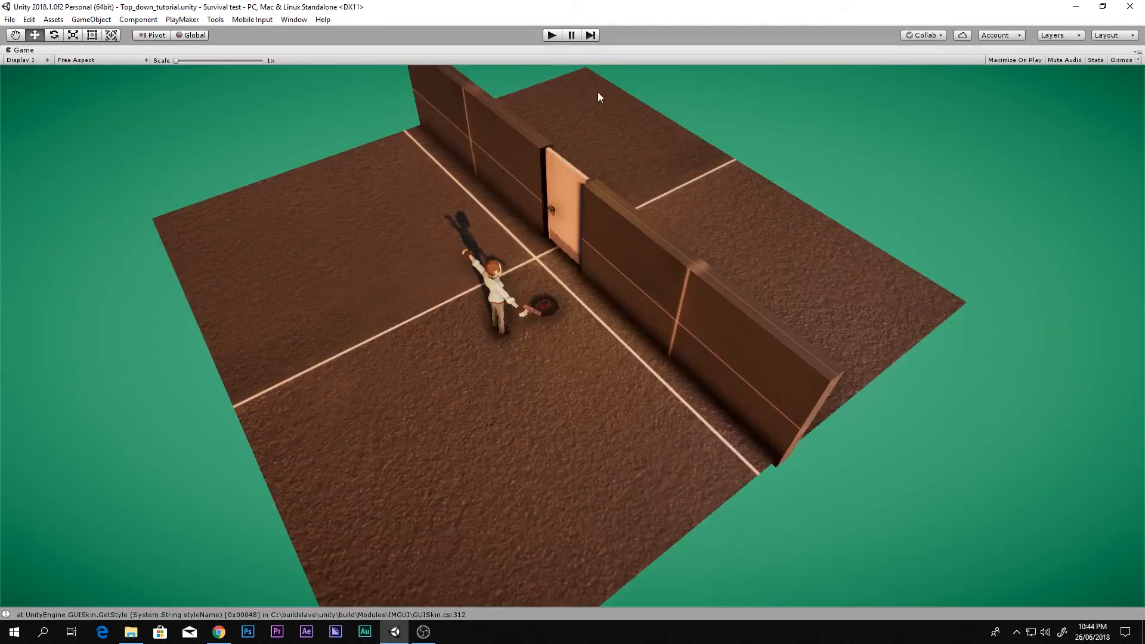
{"action": "left_click", "coordinate": [549, 36]}
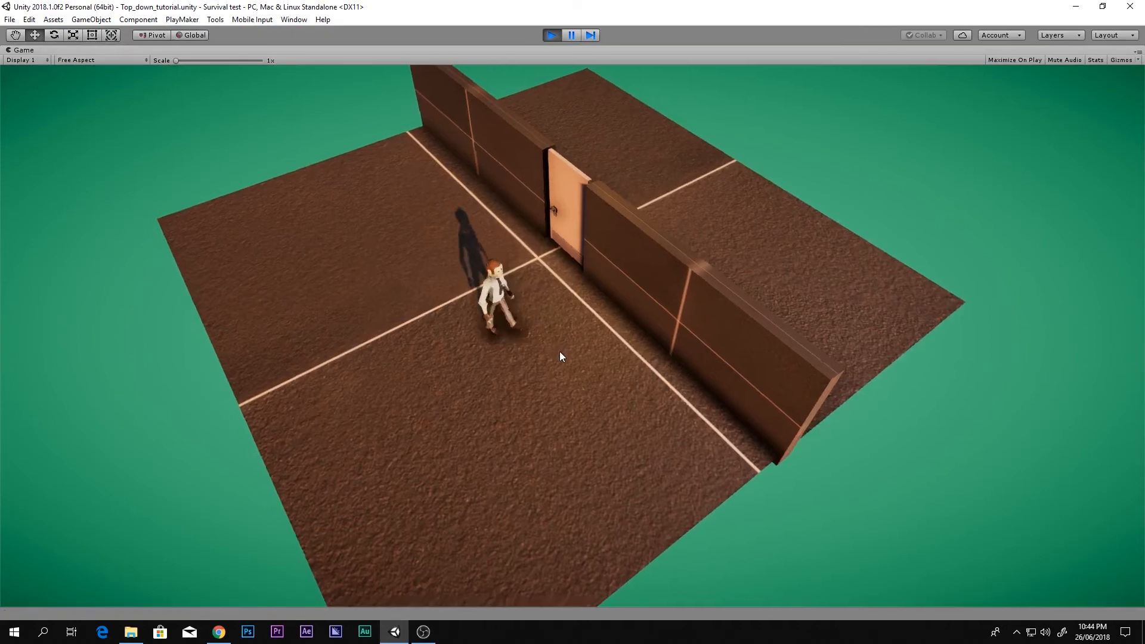
{"action": "key", "text": "d"}
{"action": "key", "text": "s"}
{"action": "key", "text": "w"}
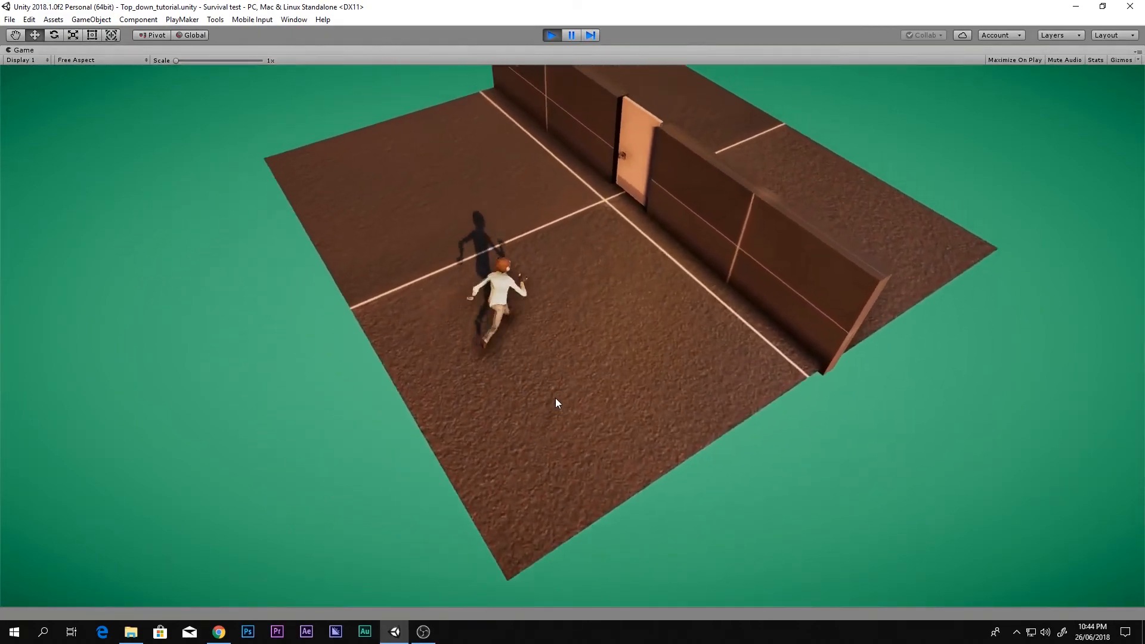
{"action": "right_click_drag", "start_coordinate": [556, 399], "coordinate": [618, 535]}
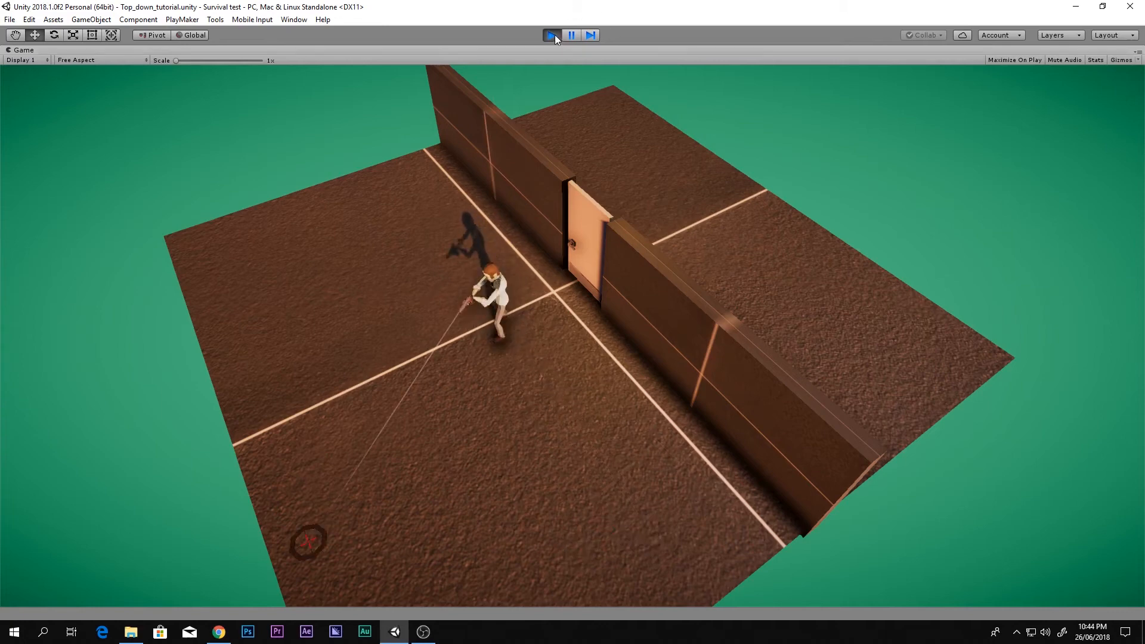
{"action": "left_click", "coordinate": [552, 35]}
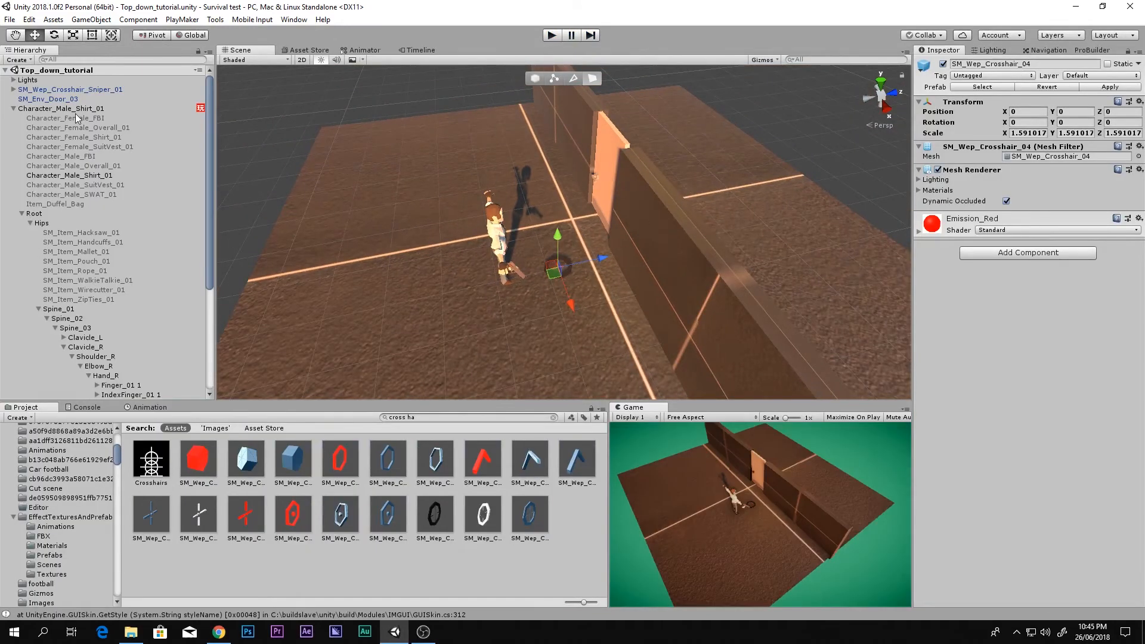
{"action": "scroll", "coordinate": [76, 118], "scroll_direction": "down", "scroll_amount": 5}
{"action": "left_click", "coordinate": [143, 299]}
{"action": "right_click", "coordinate": [145, 300]}
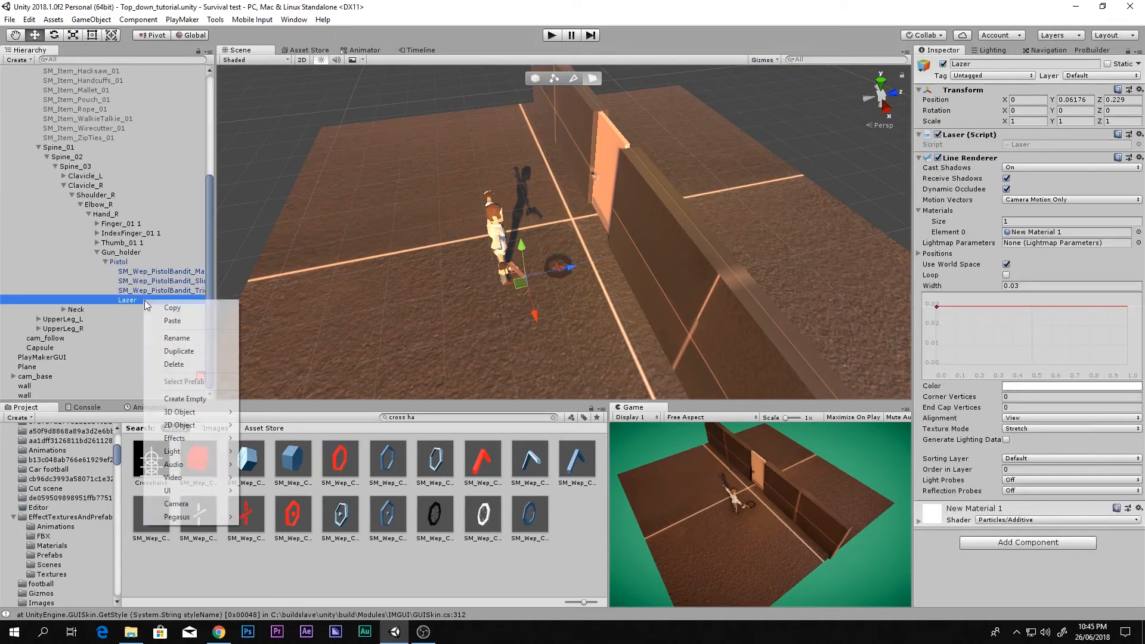
{"action": "left_click", "coordinate": [177, 338]}
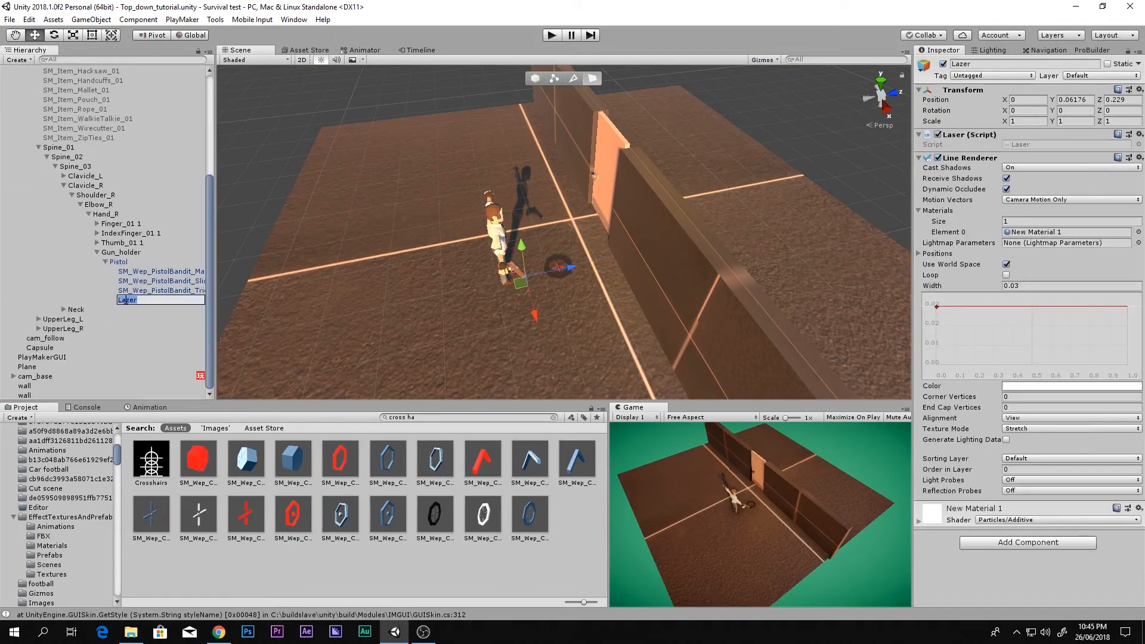
{"action": "key", "text": "Return"}
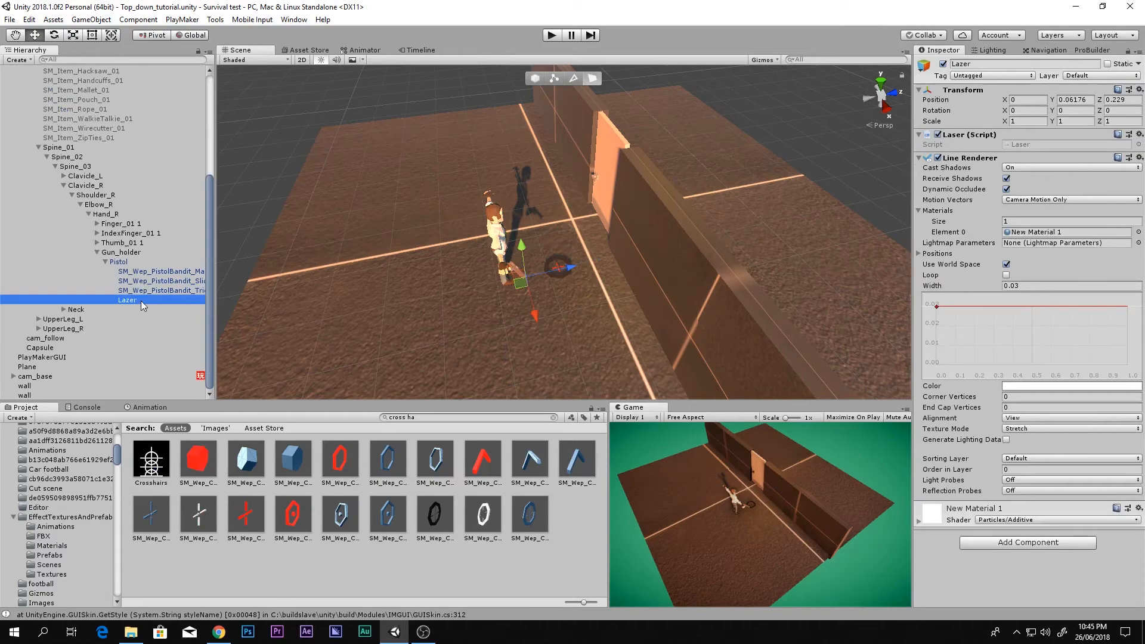
{"action": "key", "text": "ctrl+d"}
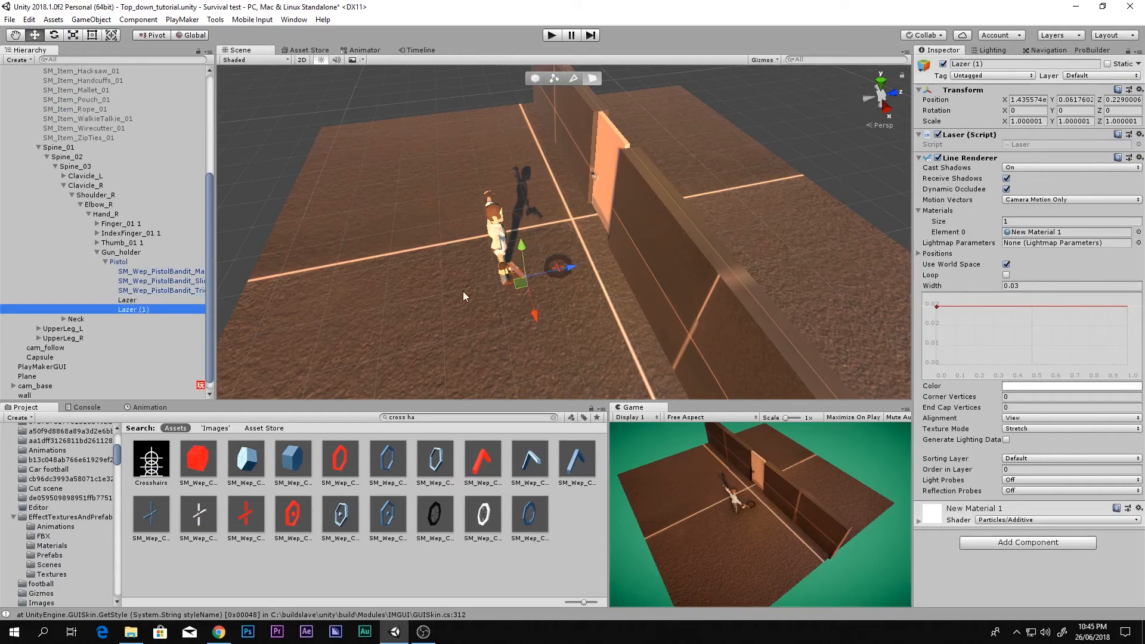
{"action": "scroll", "coordinate": [469, 279], "scroll_direction": "up", "scroll_amount": 6}
{"action": "middle_click_drag", "start_coordinate": [463, 291], "coordinate": [506, 230]}
{"action": "scroll", "coordinate": [469, 279], "scroll_direction": "down", "scroll_amount": 3}
{"action": "scroll", "coordinate": [480, 252], "scroll_direction": "up", "scroll_amount": 4}
{"action": "scroll", "coordinate": [486, 242], "scroll_direction": "up", "scroll_amount": 3}
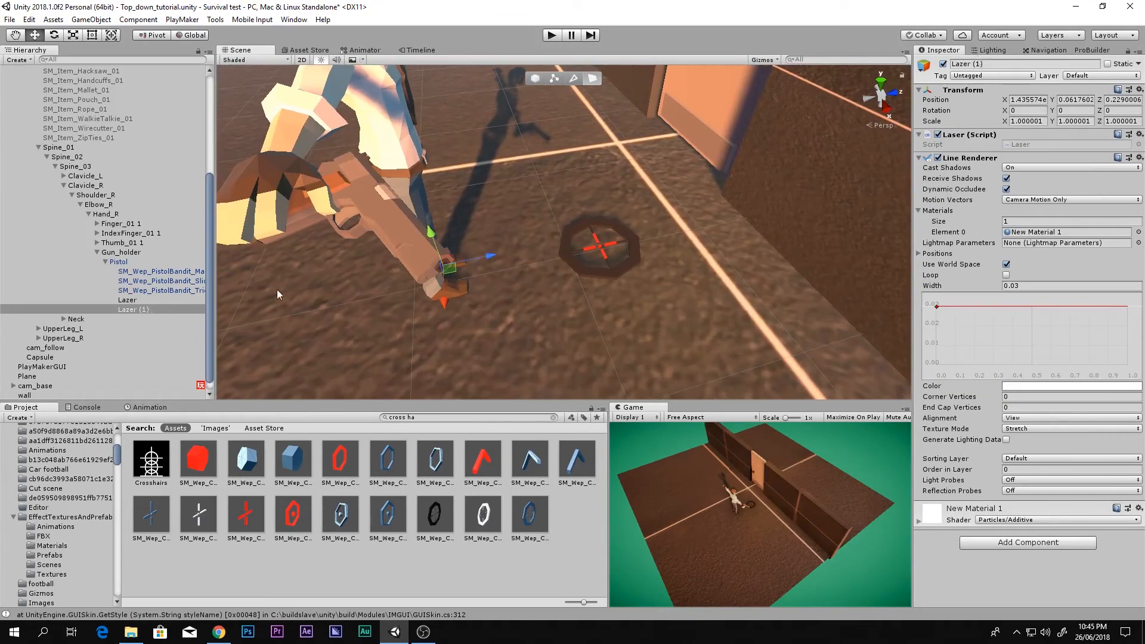
{"action": "left_click", "coordinate": [156, 309]}
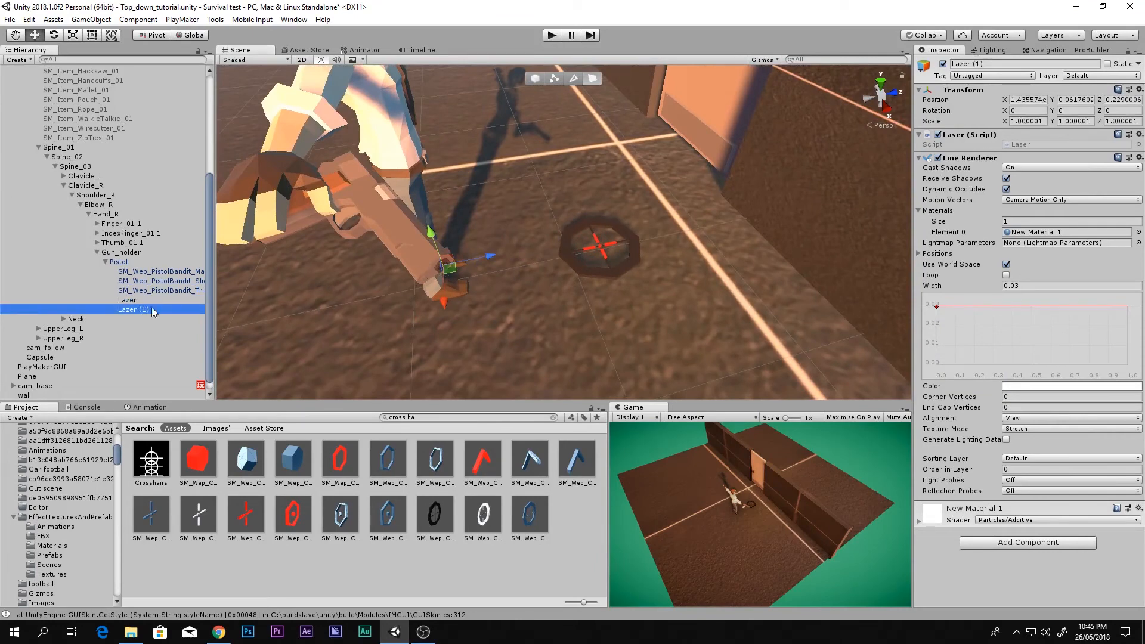
{"action": "key", "text": "Delete"}
Step: Open the controller FSM of Character_Male_Shirt_01 and inspect the Get Button Down action in the Idle+walk 2 state
{"action": "scroll", "coordinate": [138, 294], "scroll_direction": "up", "scroll_amount": 5}
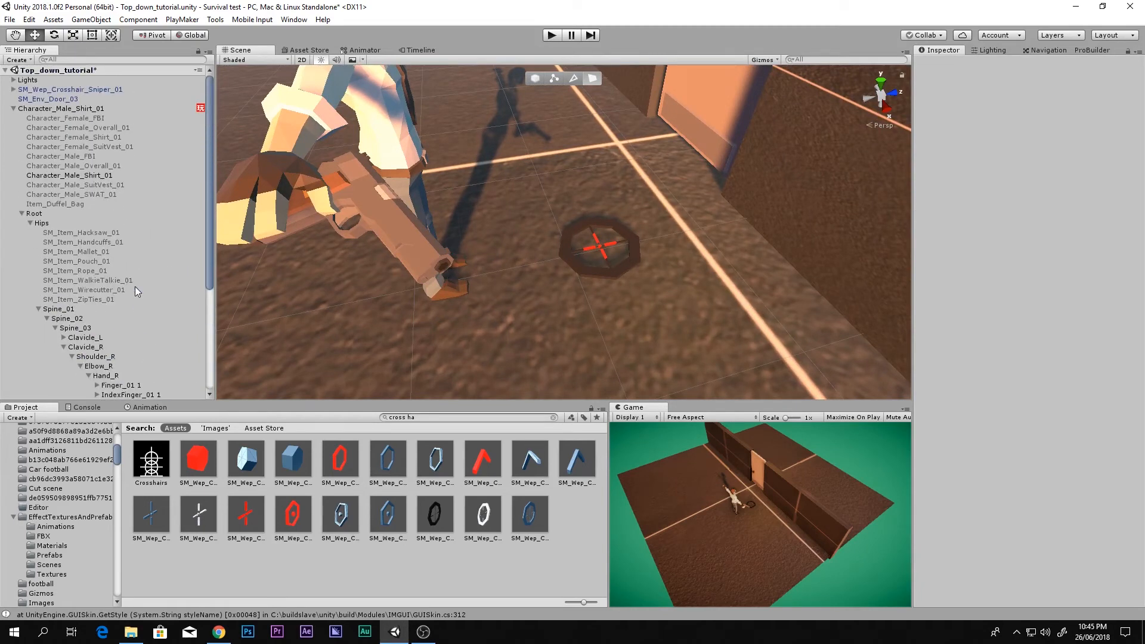
{"action": "left_click", "coordinate": [58, 109]}
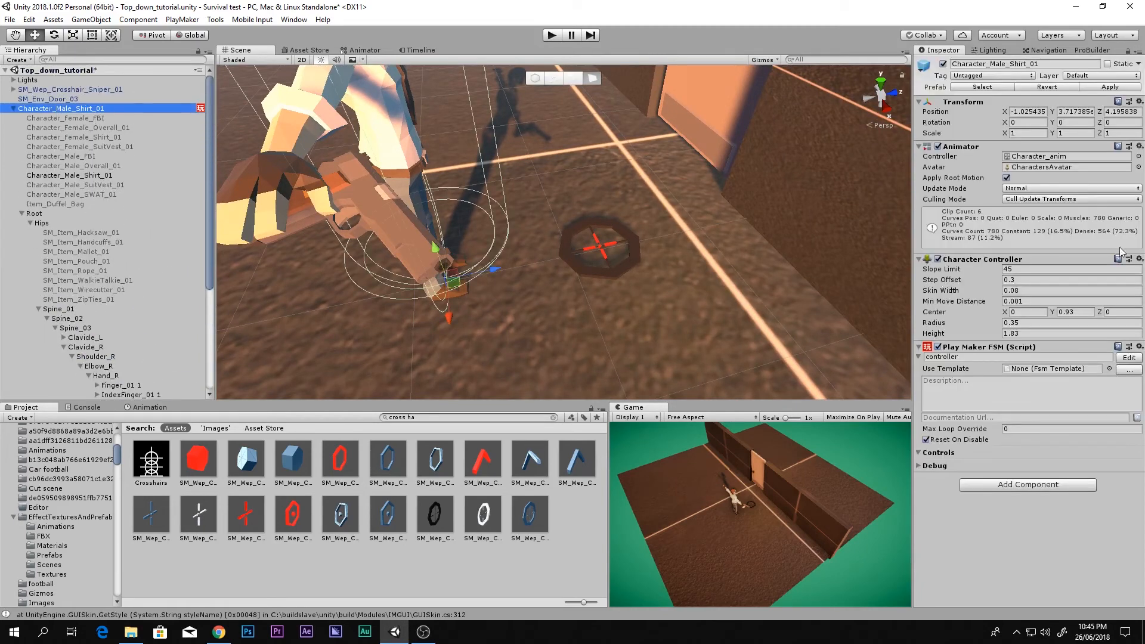
{"action": "left_click", "coordinate": [1128, 359]}
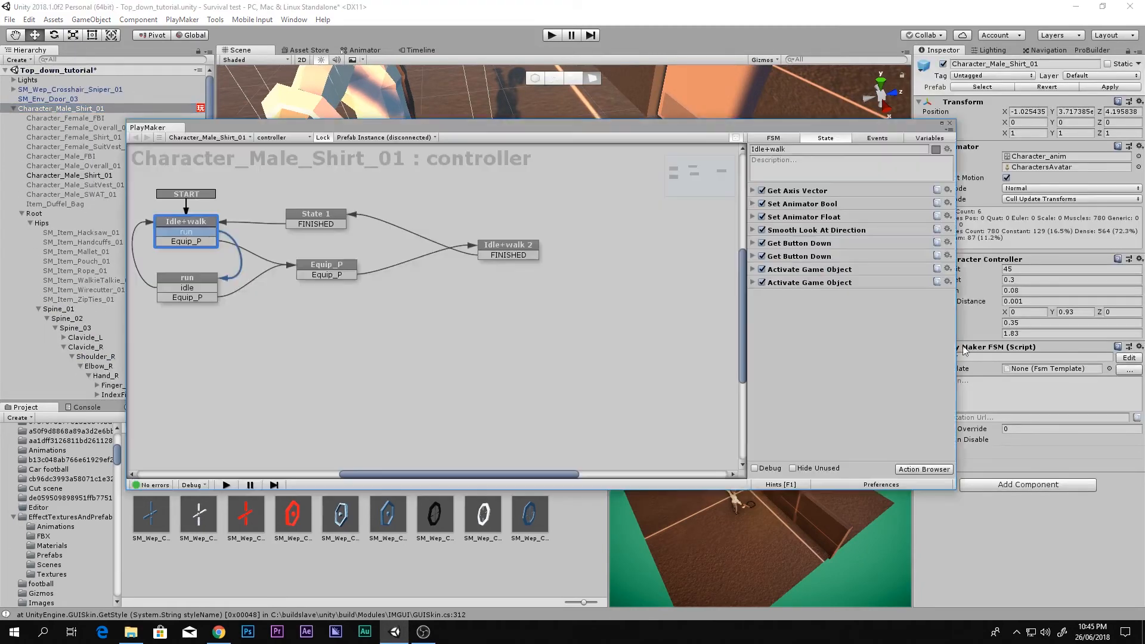
{"action": "left_click", "coordinate": [497, 255]}
{"action": "left_click", "coordinate": [752, 204]}
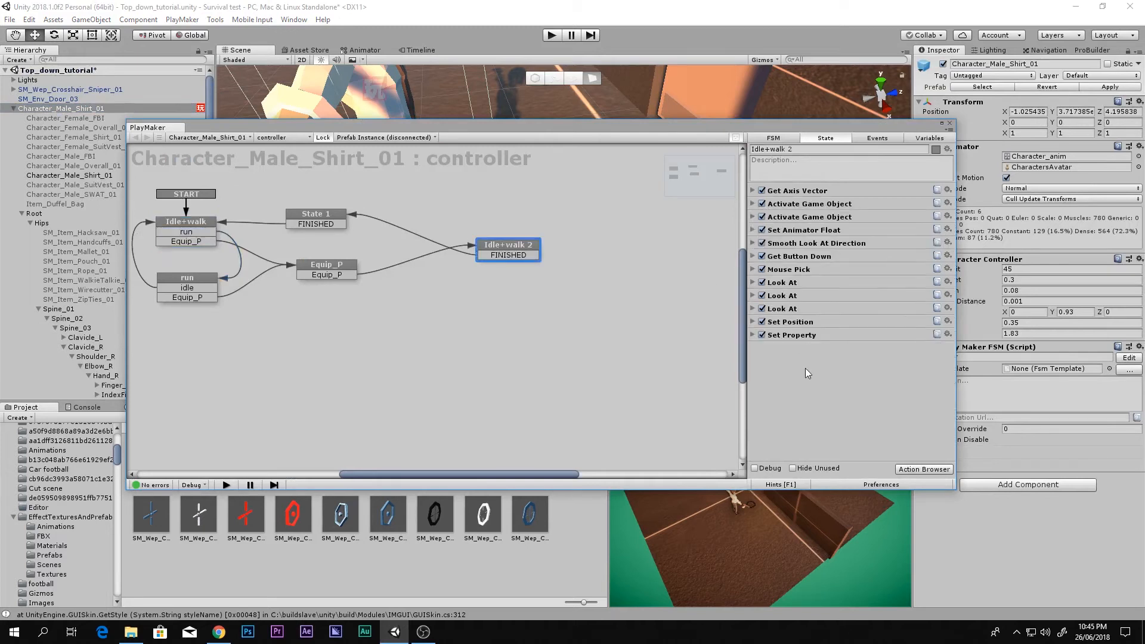
{"action": "left_click", "coordinate": [752, 256]}
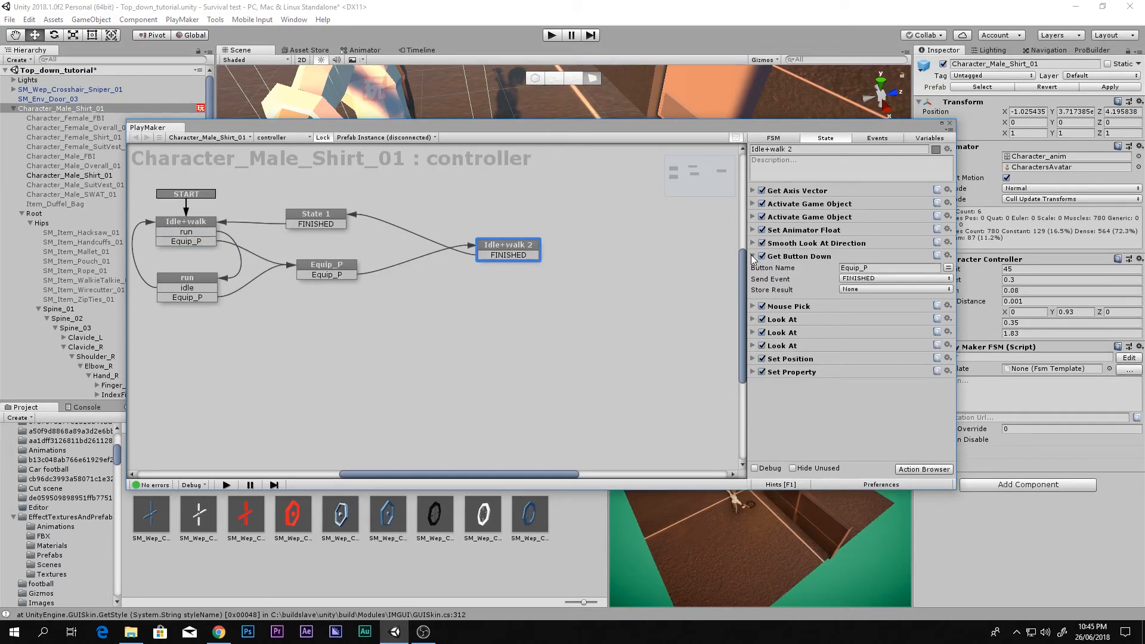
{"action": "left_click", "coordinate": [752, 256]}
Step: Add a Get Mouse Button Down action to the Idle+walk 2 state and move it to the start of the action list
{"action": "double_click", "coordinate": [838, 385]}
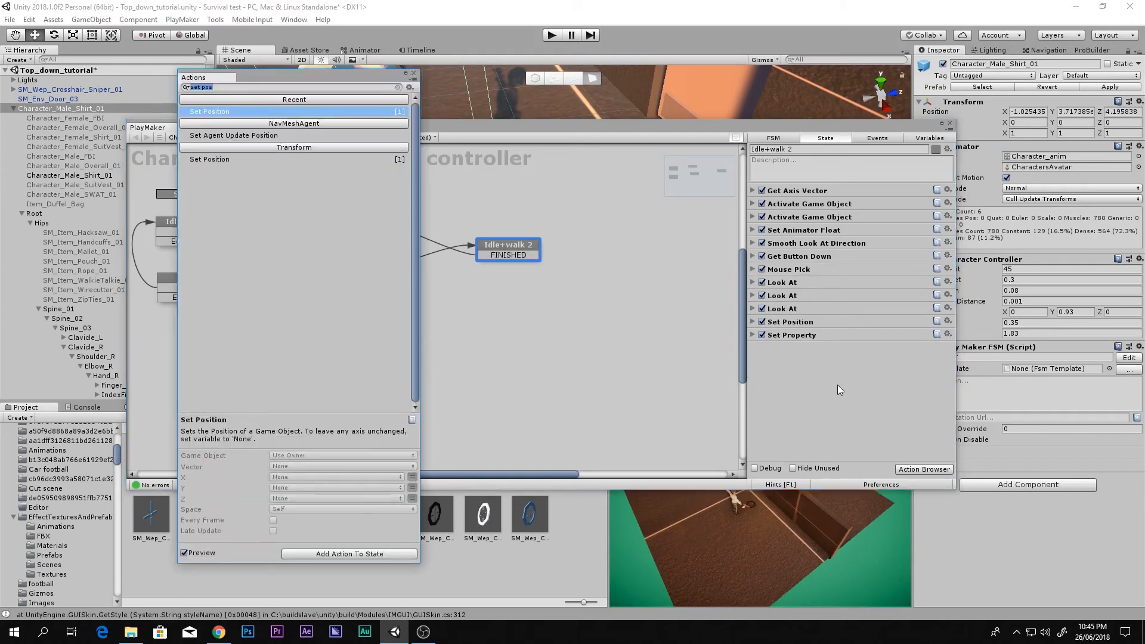
{"action": "type", "text": "get mo"}
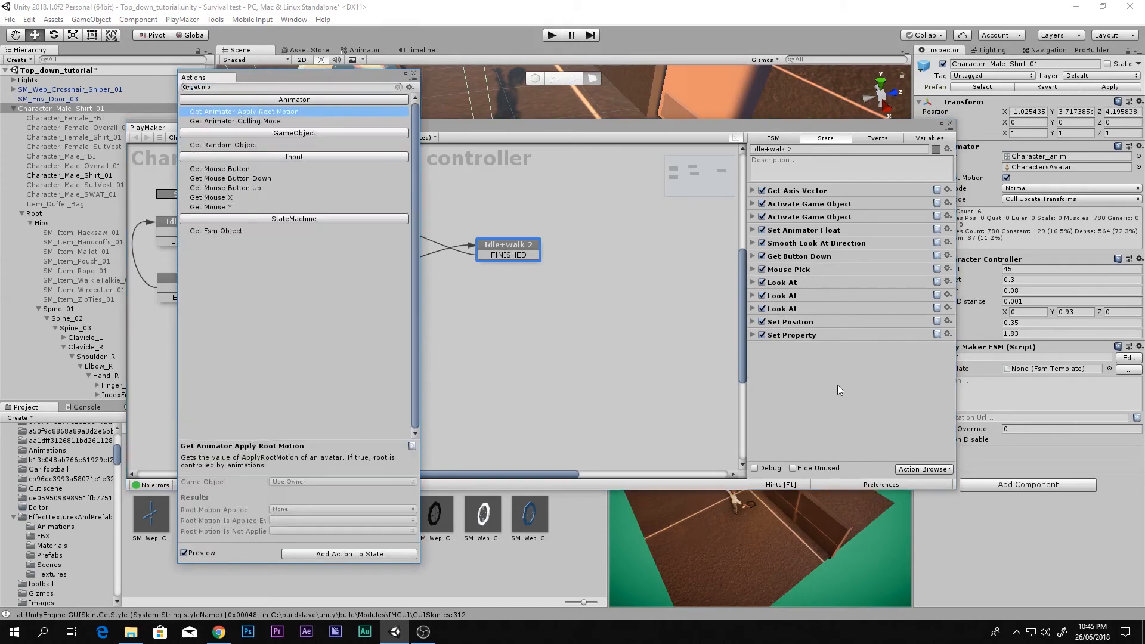
{"action": "type", "text": "use"}
{"action": "key", "text": "Down"}
{"action": "key", "text": "Return"}
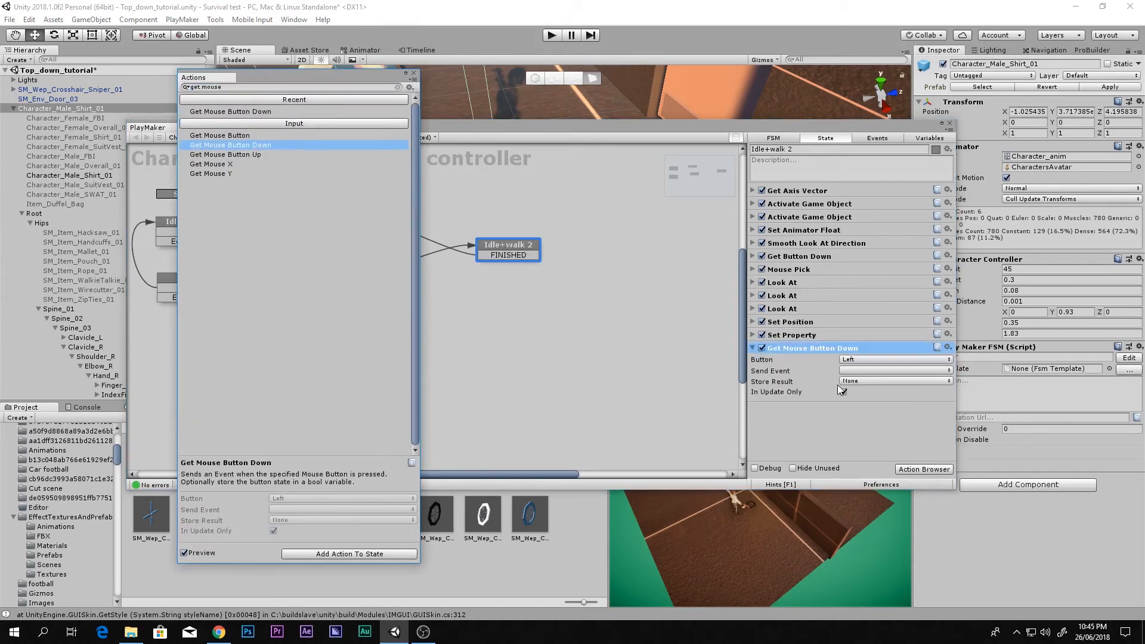
{"action": "left_click", "coordinate": [414, 74]}
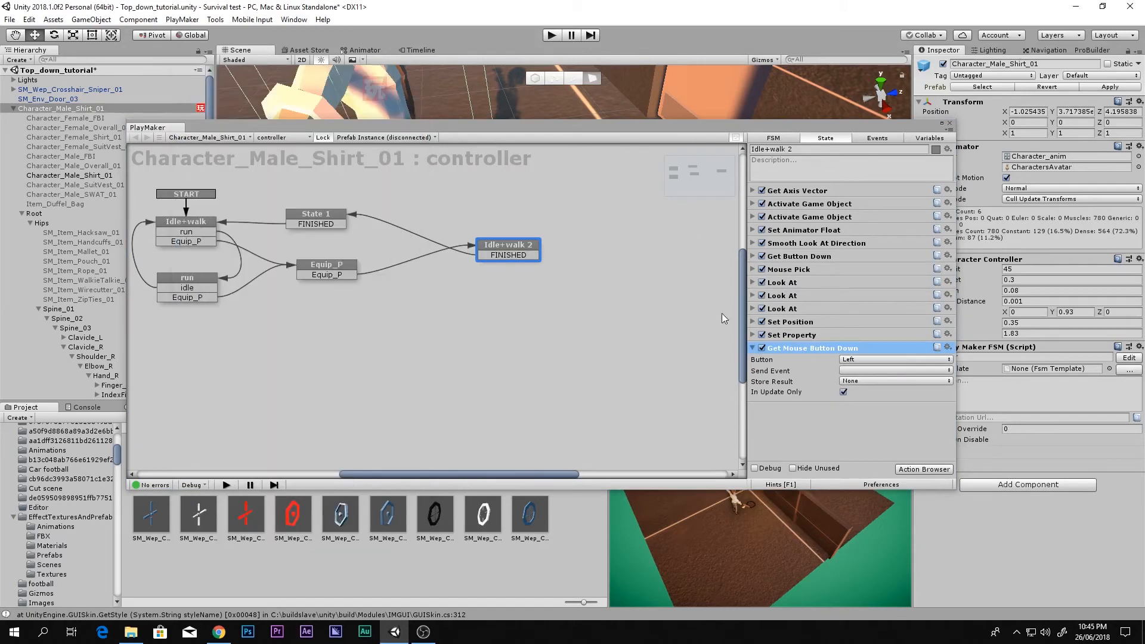
{"action": "right_click", "coordinate": [800, 351]}
{"action": "left_click", "coordinate": [853, 422]}
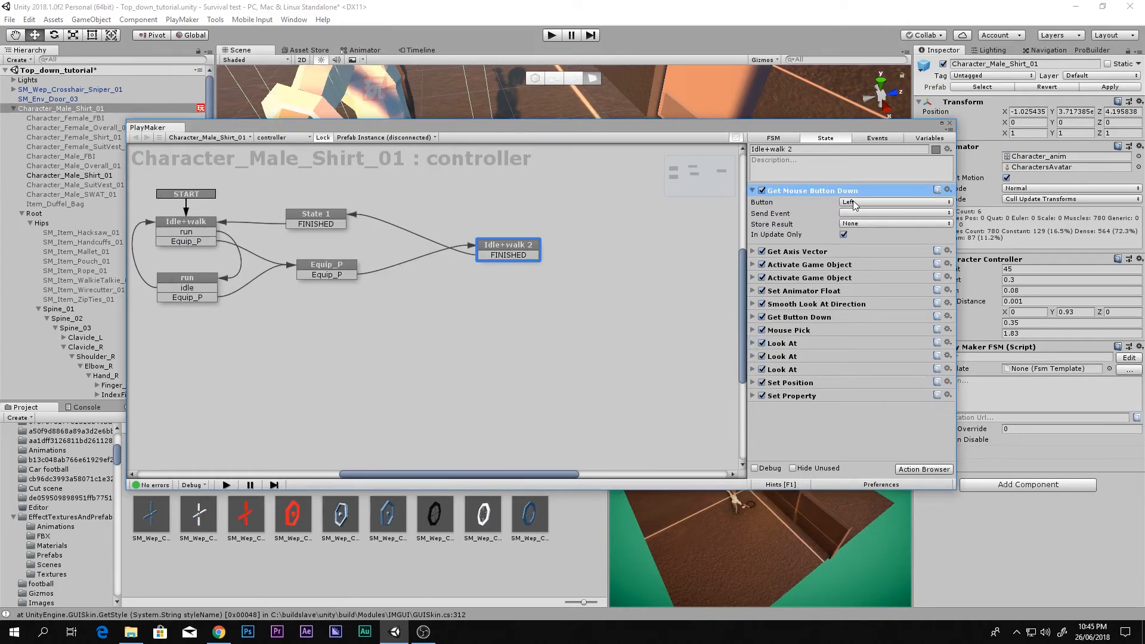
Step: Create a new event named fire as the Send Event of the Get Mouse Button Down action
{"action": "left_click", "coordinate": [847, 213]}
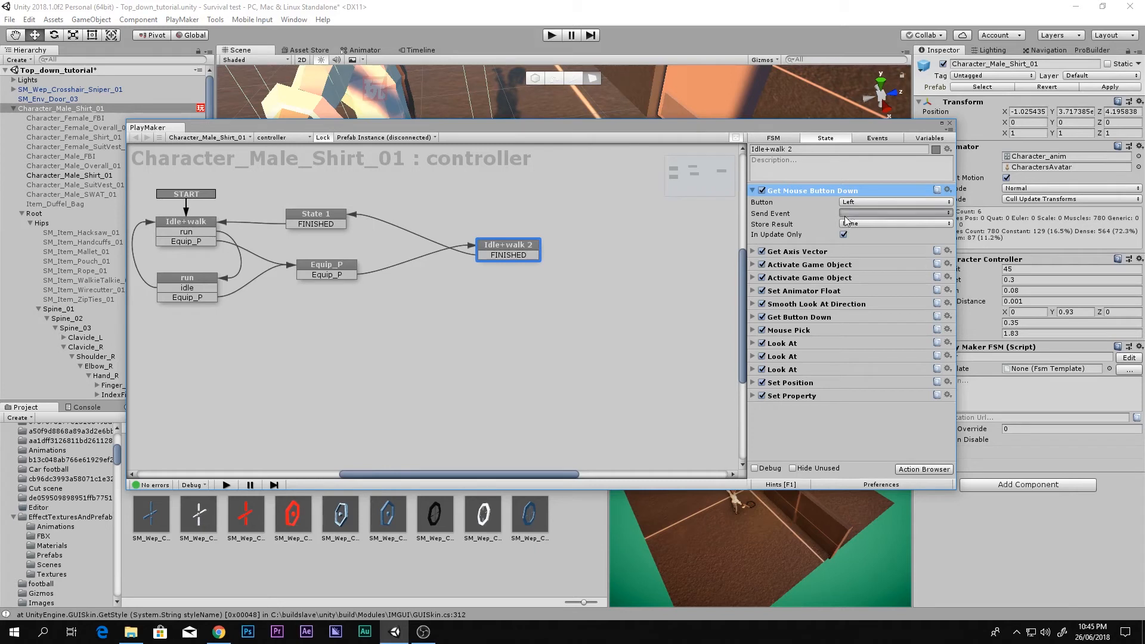
{"action": "left_click", "coordinate": [877, 339]}
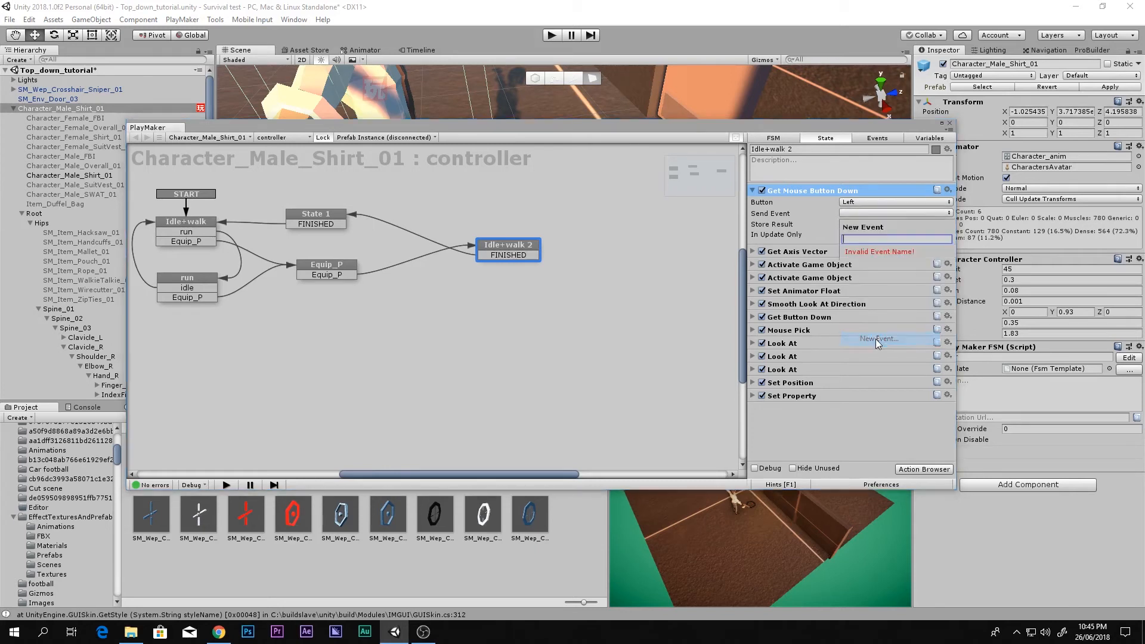
{"action": "type", "text": "fire"}
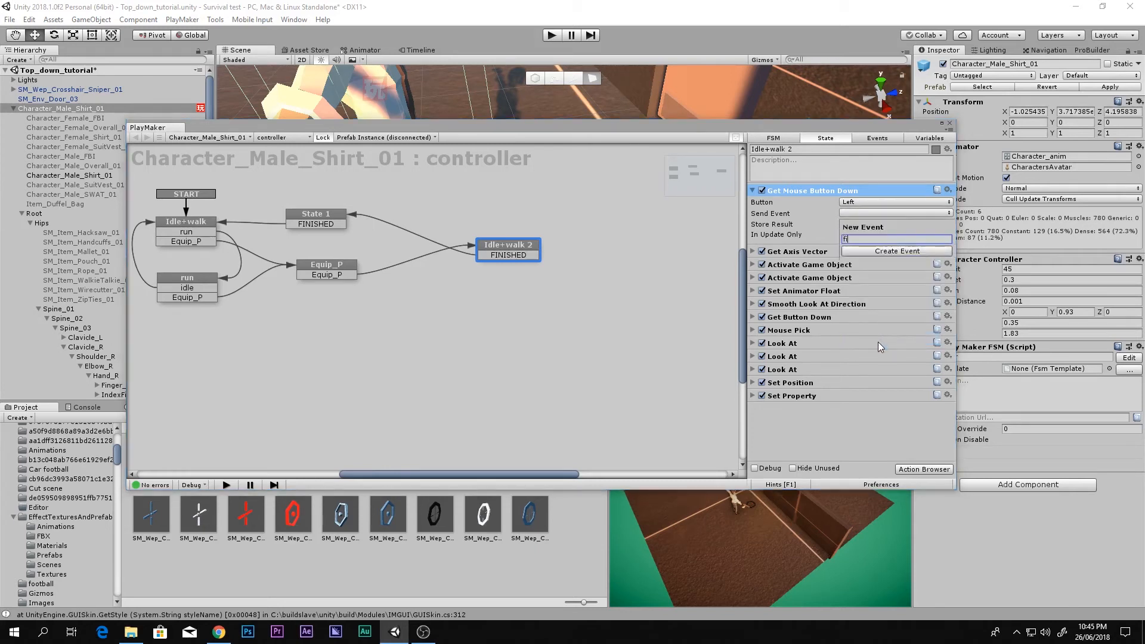
{"action": "key", "text": "Return"}
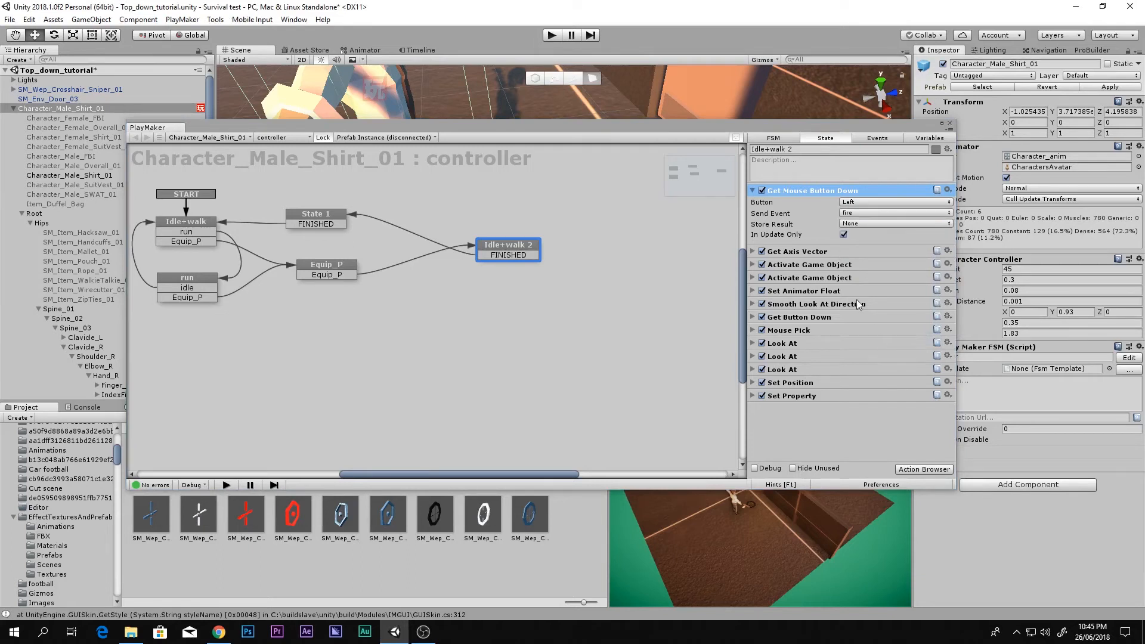
Step: Add a fire transition to the Idle+walk 2 state and link it to a new state placed beside it
{"action": "right_click", "coordinate": [520, 245]}
{"action": "mouse_move", "coordinate": [534, 245]}
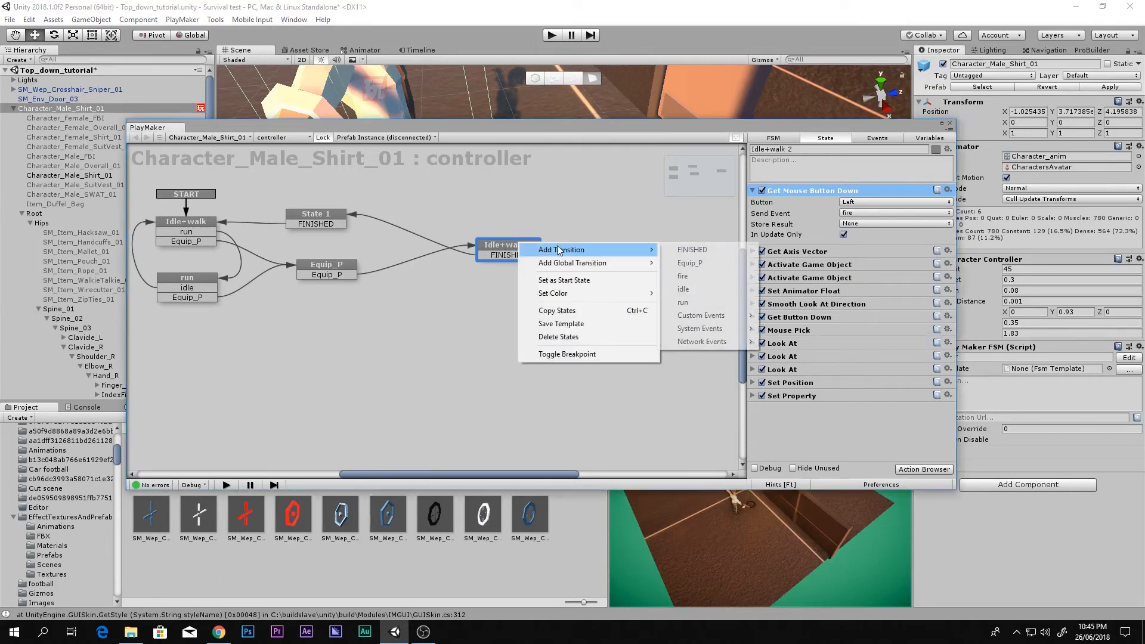
{"action": "left_click", "coordinate": [682, 277]}
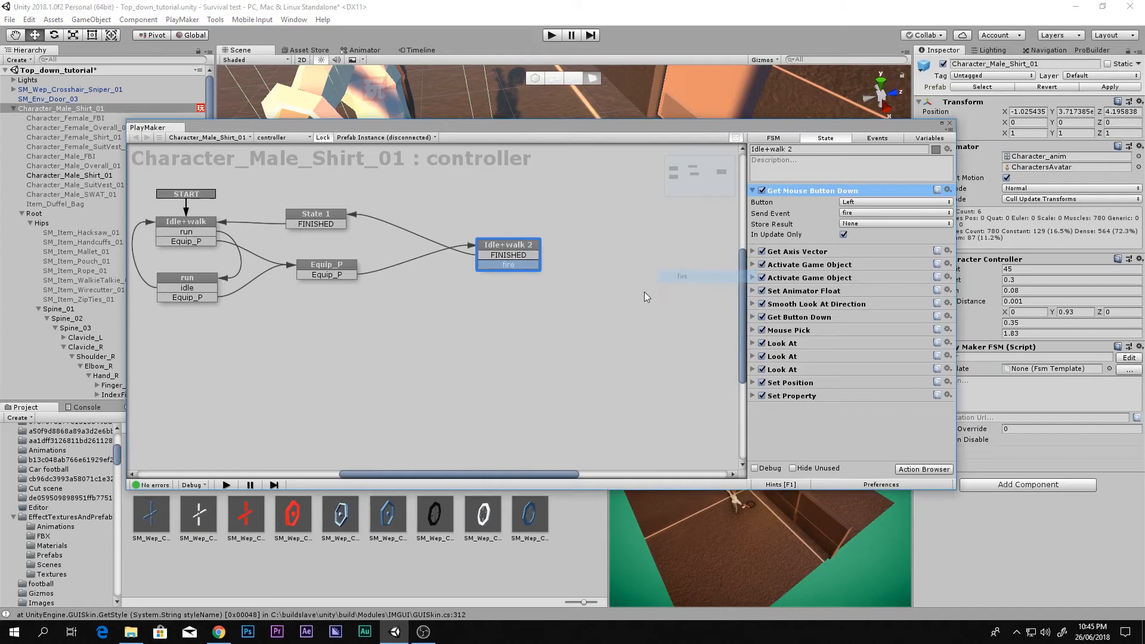
{"action": "left_click", "coordinate": [643, 251], "text": "ctrl"}
{"action": "left_click_drag", "start_coordinate": [527, 266], "coordinate": [666, 256]}
{"action": "left_click", "coordinate": [669, 257]}
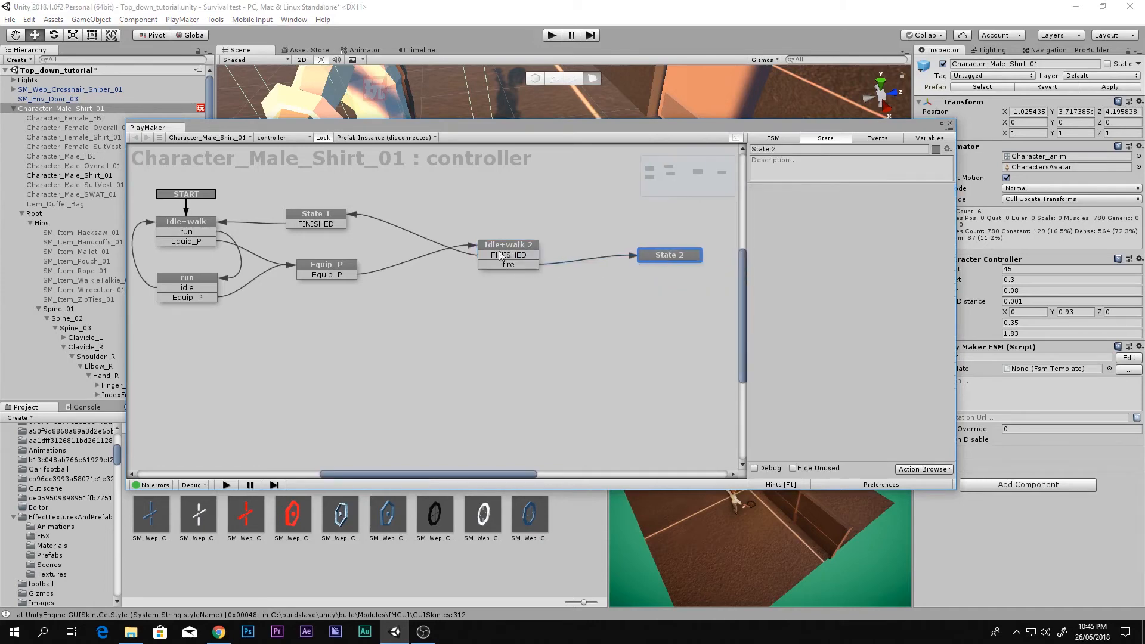
{"action": "left_click", "coordinate": [518, 255]}
{"action": "middle_click_drag", "start_coordinate": [675, 228], "coordinate": [610, 239]}
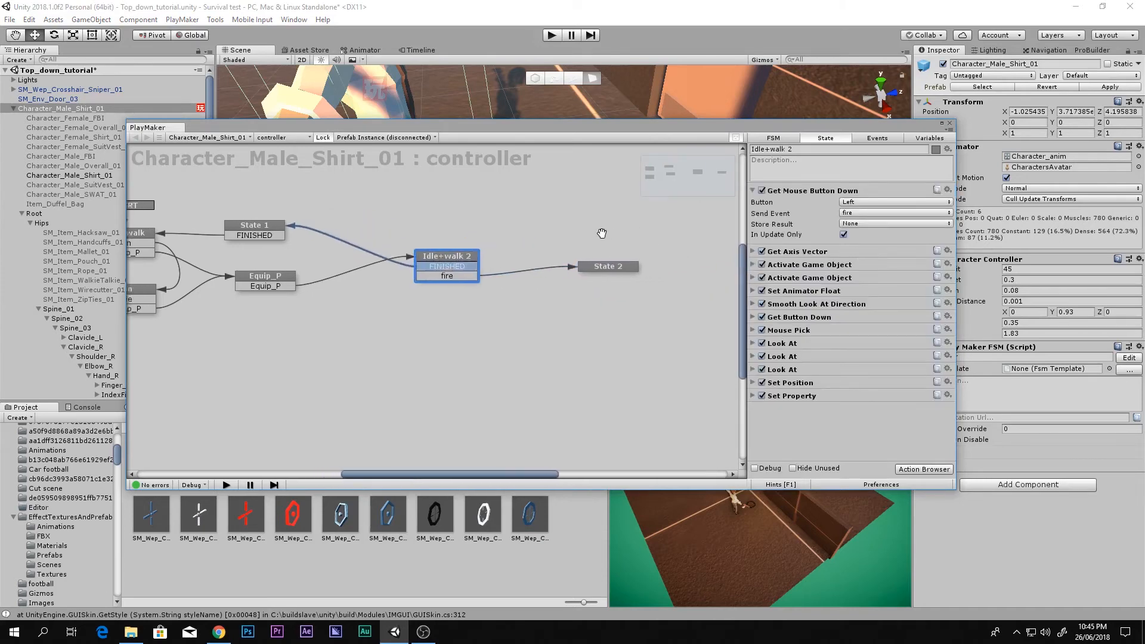
Step: Add the Physics Raycast action to State 2
{"action": "left_click", "coordinate": [613, 266]}
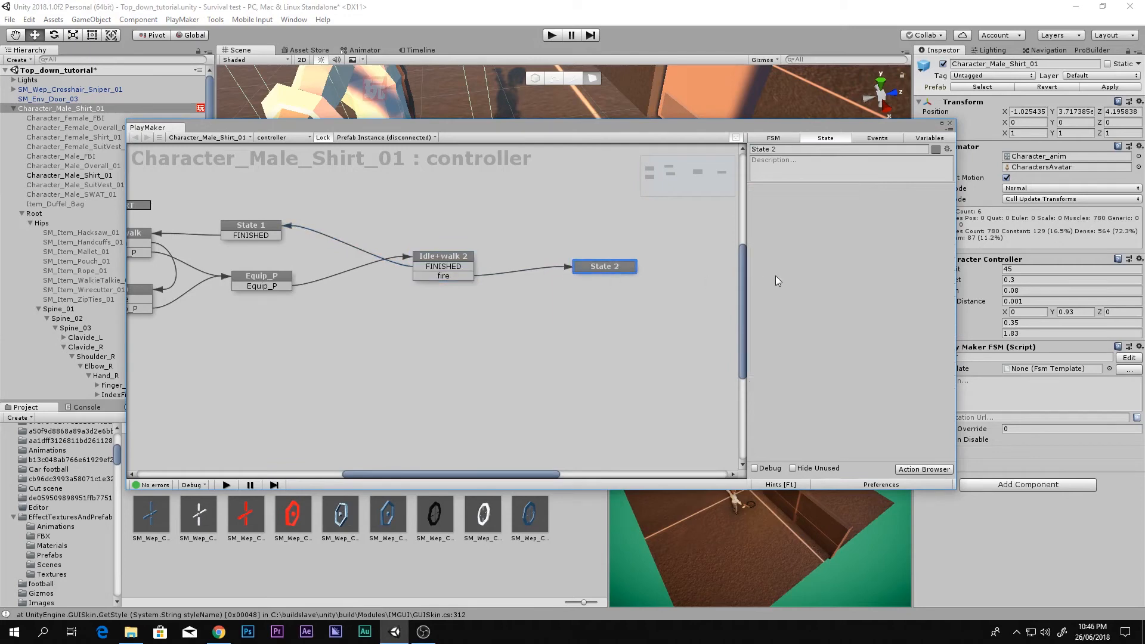
{"action": "double_click", "coordinate": [808, 246]}
{"action": "type", "text": "ray"}
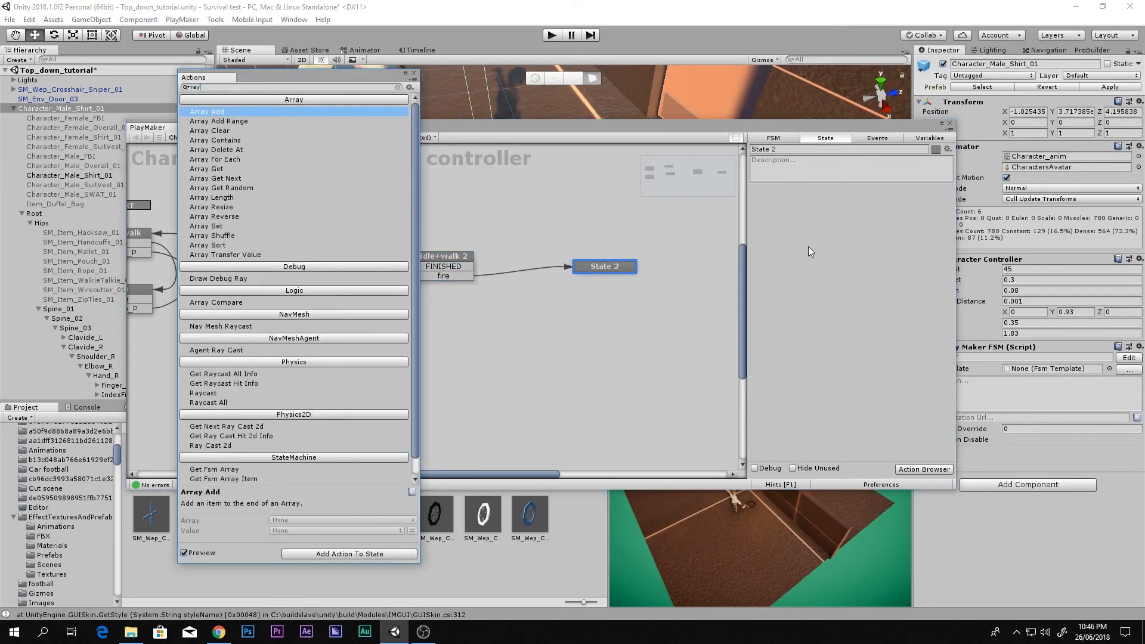
{"action": "type", "text": " cast"}
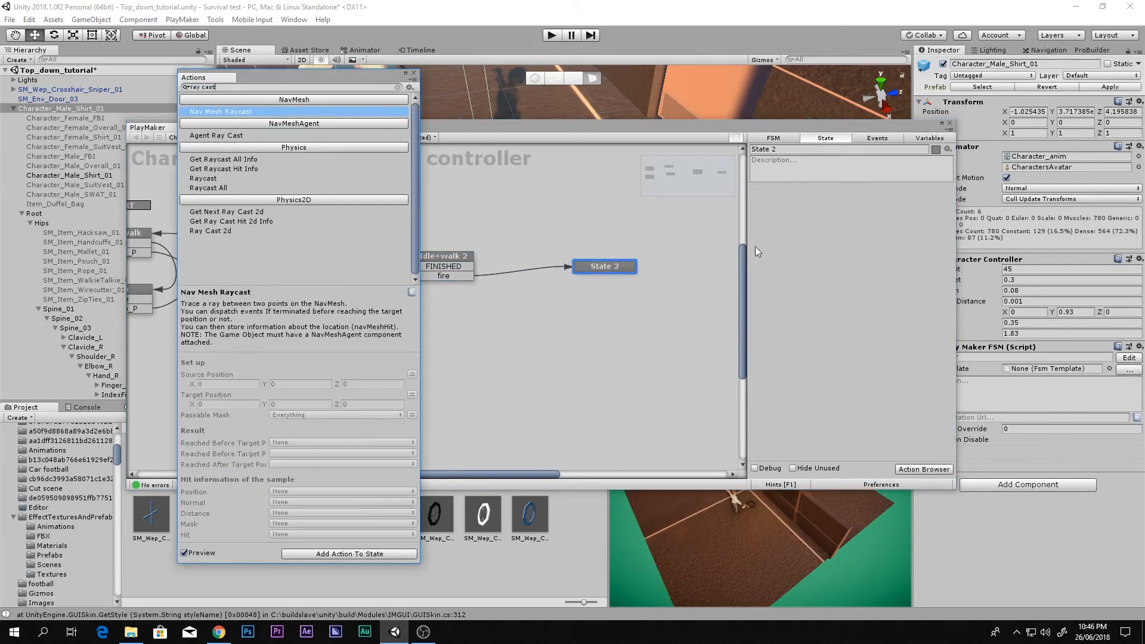
{"action": "double_click", "coordinate": [213, 177]}
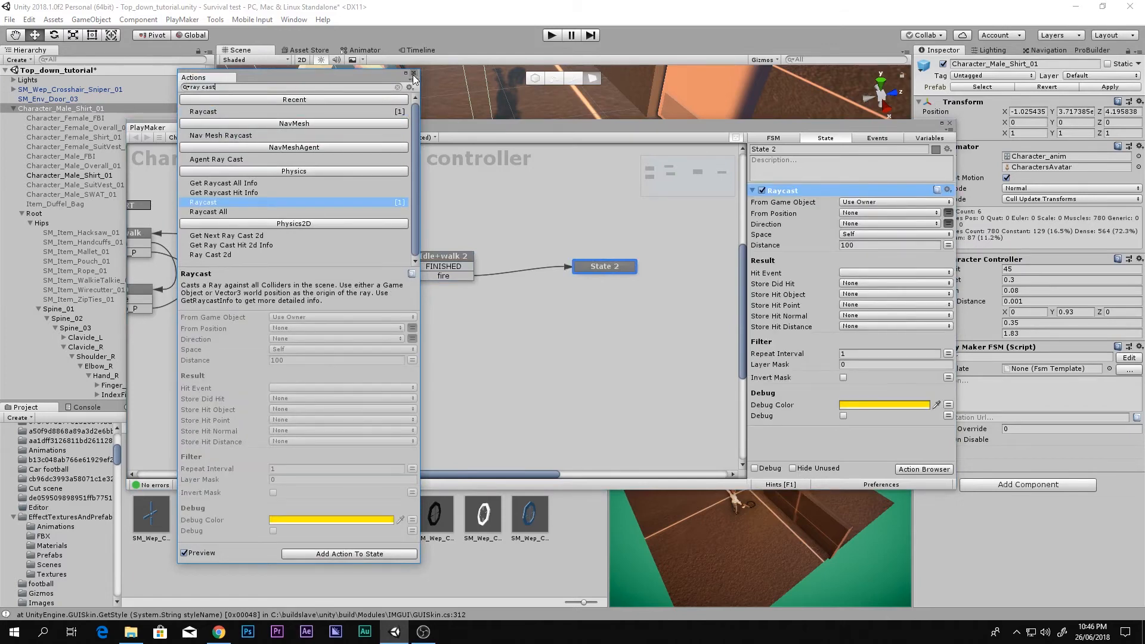
{"action": "left_click", "coordinate": [413, 78]}
Step: Set the Raycast action's From Game Object to a specified game object and assign the pistol's Lazer object to it
{"action": "left_click", "coordinate": [903, 200]}
{"action": "left_click", "coordinate": [900, 234]}
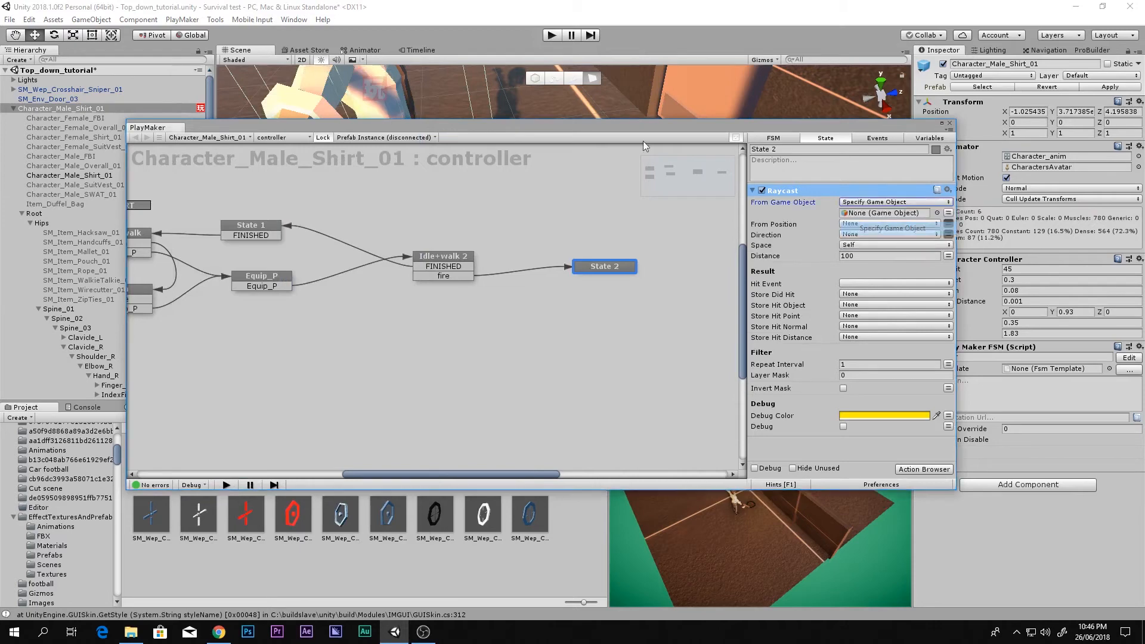
{"action": "left_click_drag", "start_coordinate": [415, 127], "coordinate": [519, 102]}
{"action": "scroll", "coordinate": [180, 273], "scroll_direction": "down", "scroll_amount": 5}
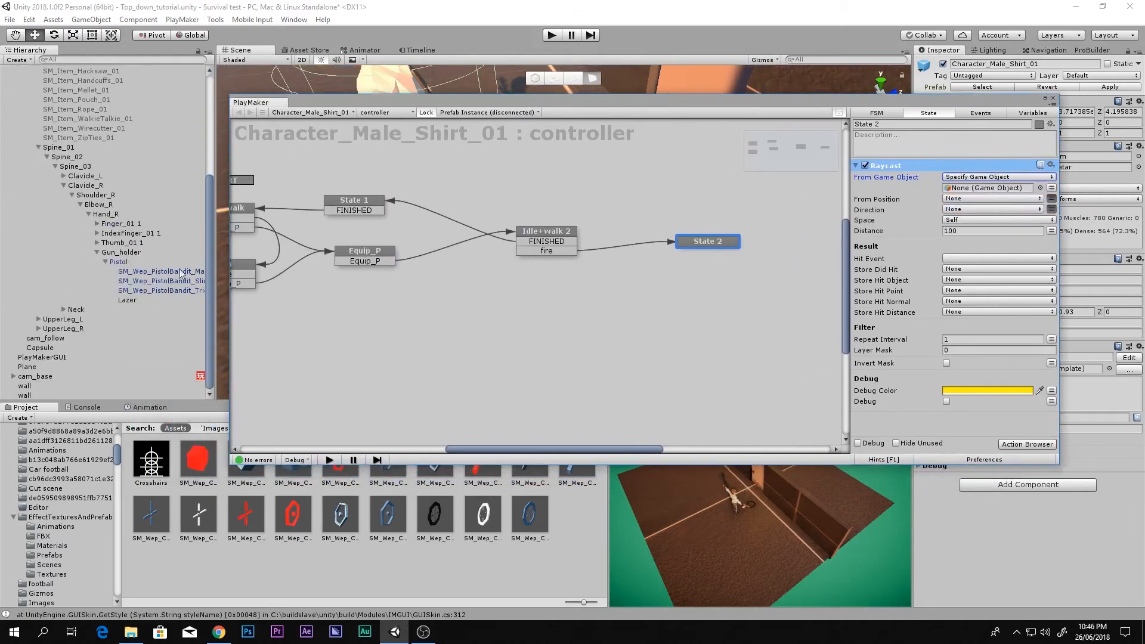
{"action": "left_click_drag", "start_coordinate": [137, 297], "coordinate": [990, 189]}
{"action": "left_click_drag", "start_coordinate": [915, 104], "coordinate": [755, 346]}
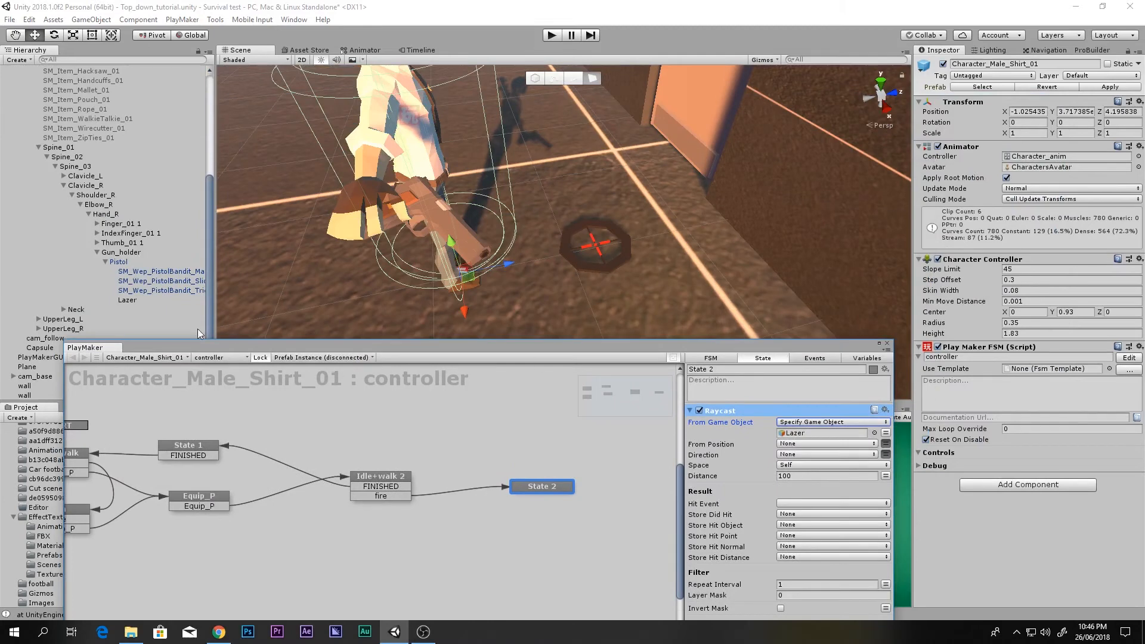
Step: Focus the scene on the Lazer object and switch the transform handles to Local orientation
{"action": "double_click", "coordinate": [148, 301]}
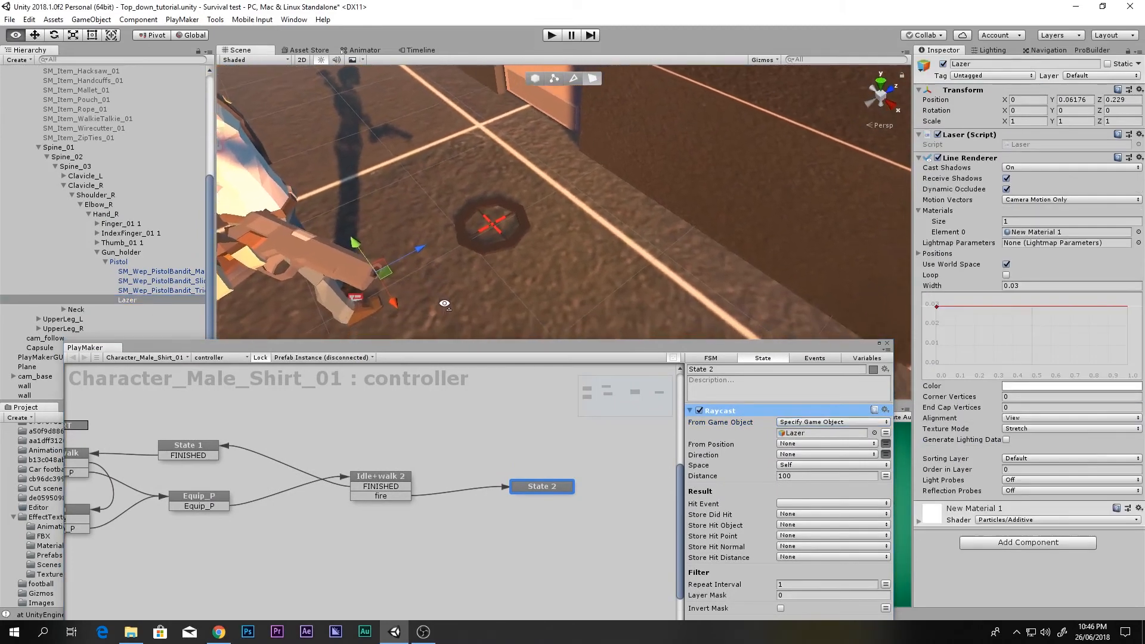
{"action": "left_click", "coordinate": [156, 37]}
{"action": "left_click", "coordinate": [191, 36]}
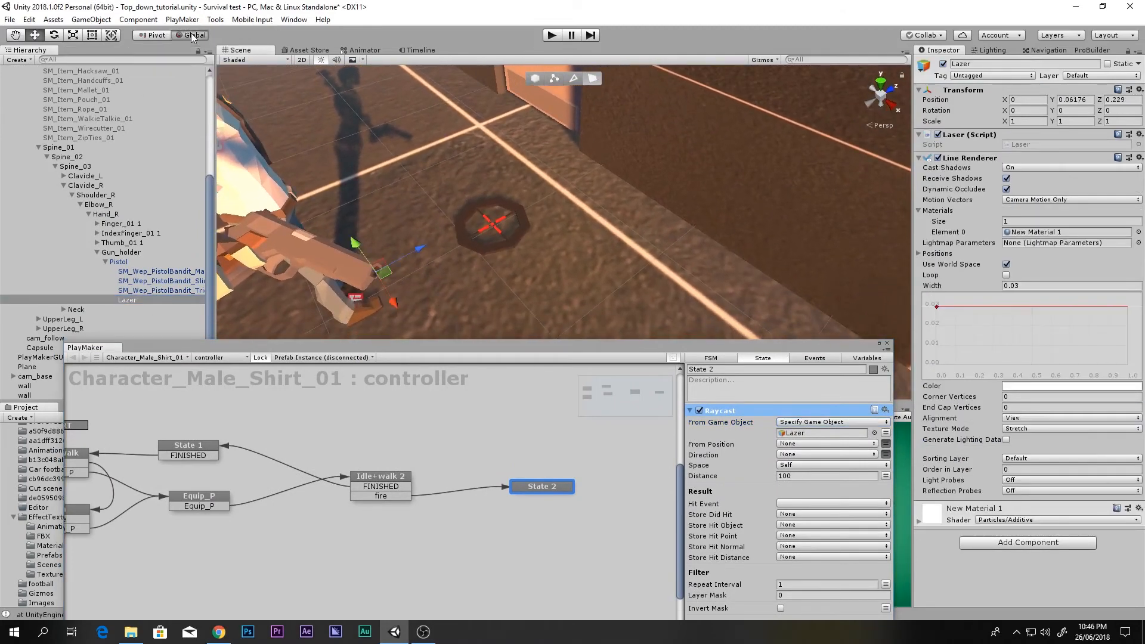
{"action": "right_click_drag", "start_coordinate": [427, 185], "coordinate": [731, 218]}
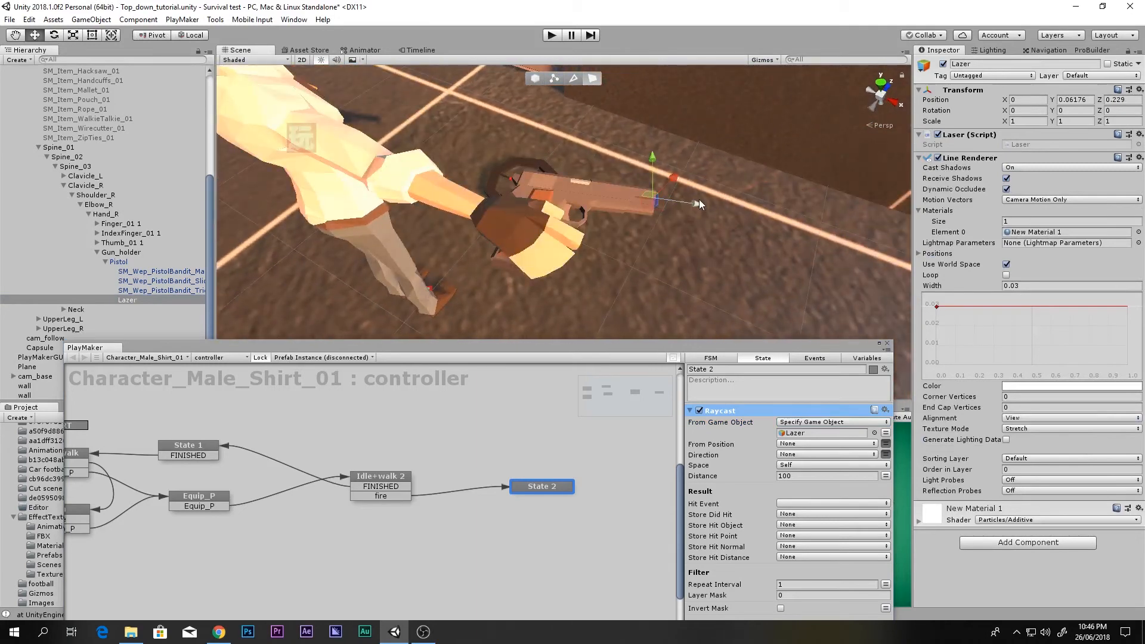
Step: Try moving the Lazer along its local axis, undo the move, and examine which axis points out of the pistol barrel
{"action": "left_click_drag", "start_coordinate": [699, 200], "coordinate": [656, 179]}
{"action": "key", "text": "ctrl+z"}
{"action": "left_click_drag", "start_coordinate": [715, 346], "coordinate": [482, 130]}
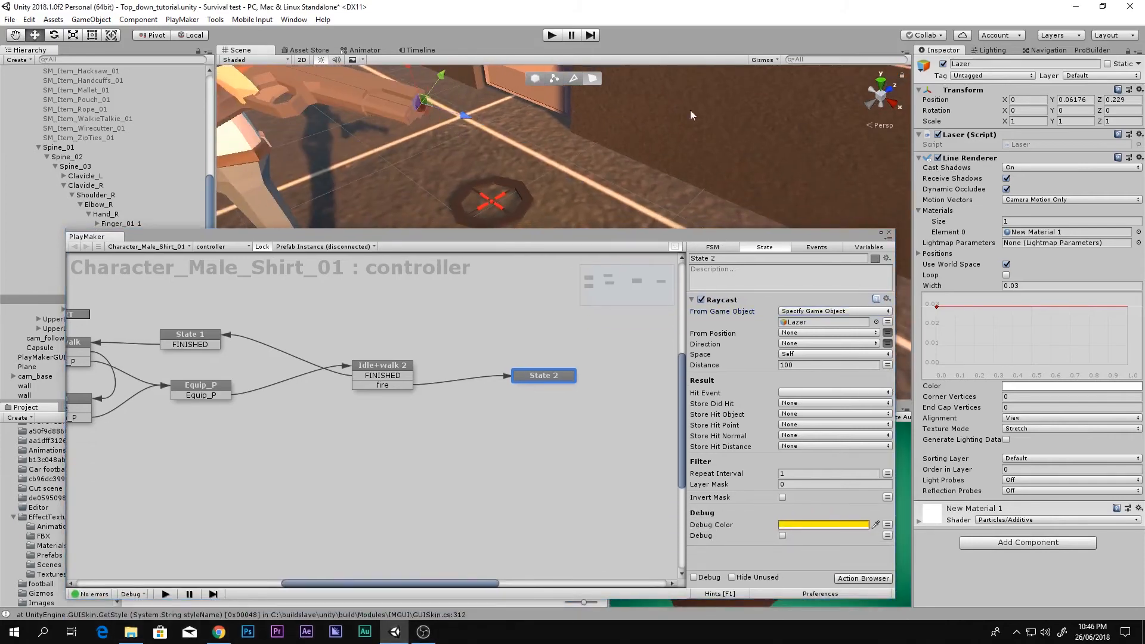
{"action": "right_click_drag", "start_coordinate": [691, 112], "coordinate": [494, 84]}
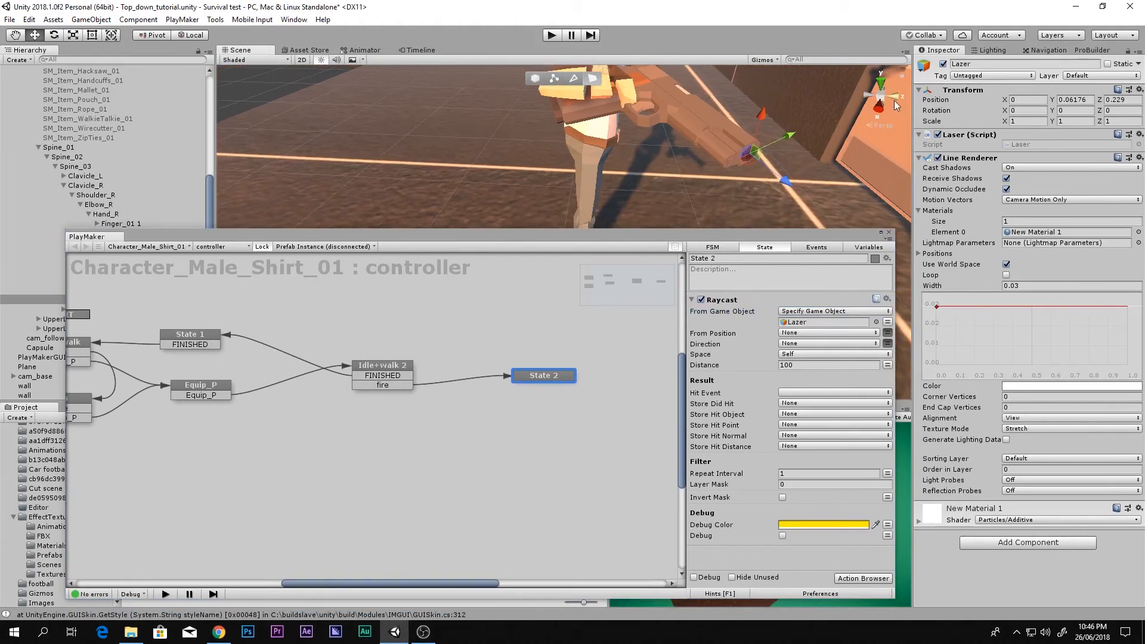
{"action": "left_click_drag", "start_coordinate": [892, 102], "coordinate": [705, 142], "text": "alt"}
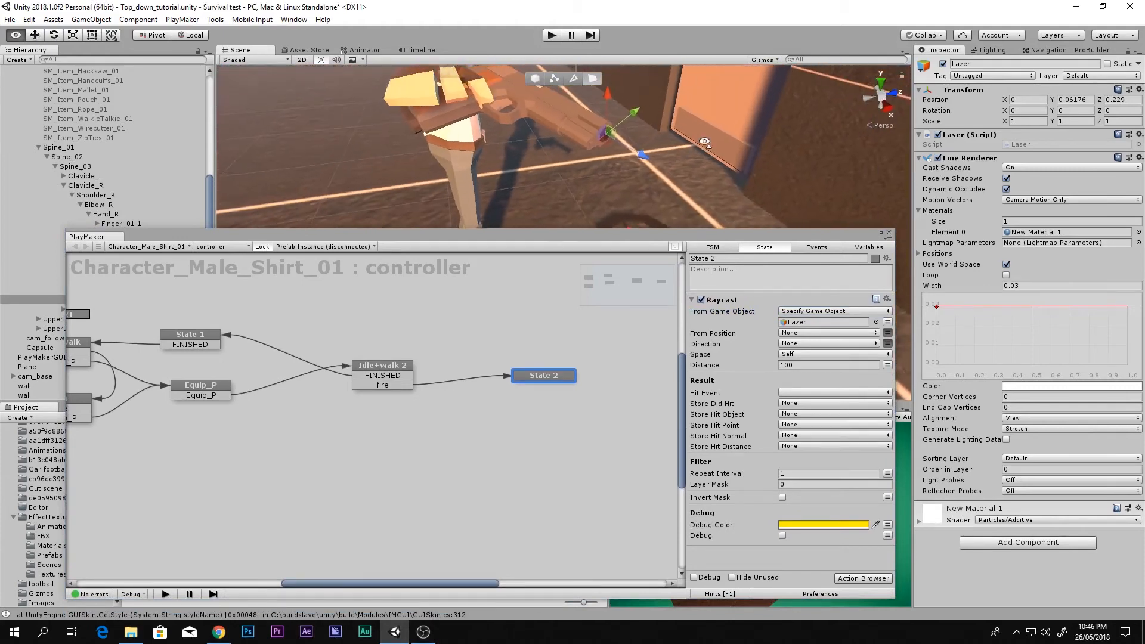
Step: Enter the Raycast direction directly as X 0, Y 0, Z 1 instead of using a variable
{"action": "left_click", "coordinate": [790, 344]}
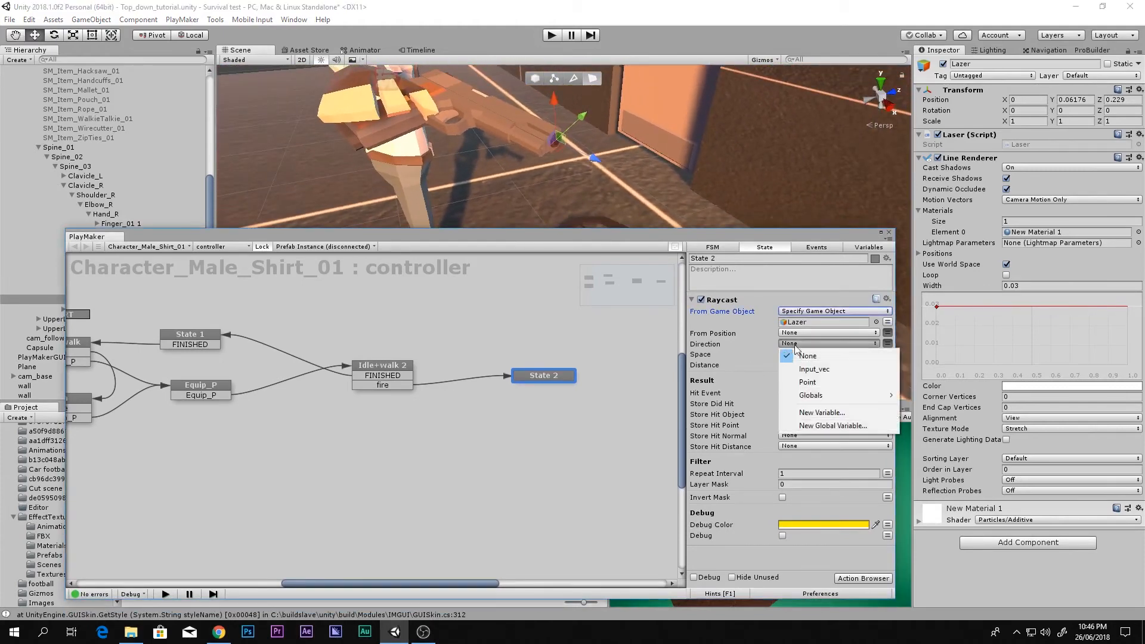
{"action": "left_click", "coordinate": [888, 344]}
{"action": "left_click", "coordinate": [846, 353]}
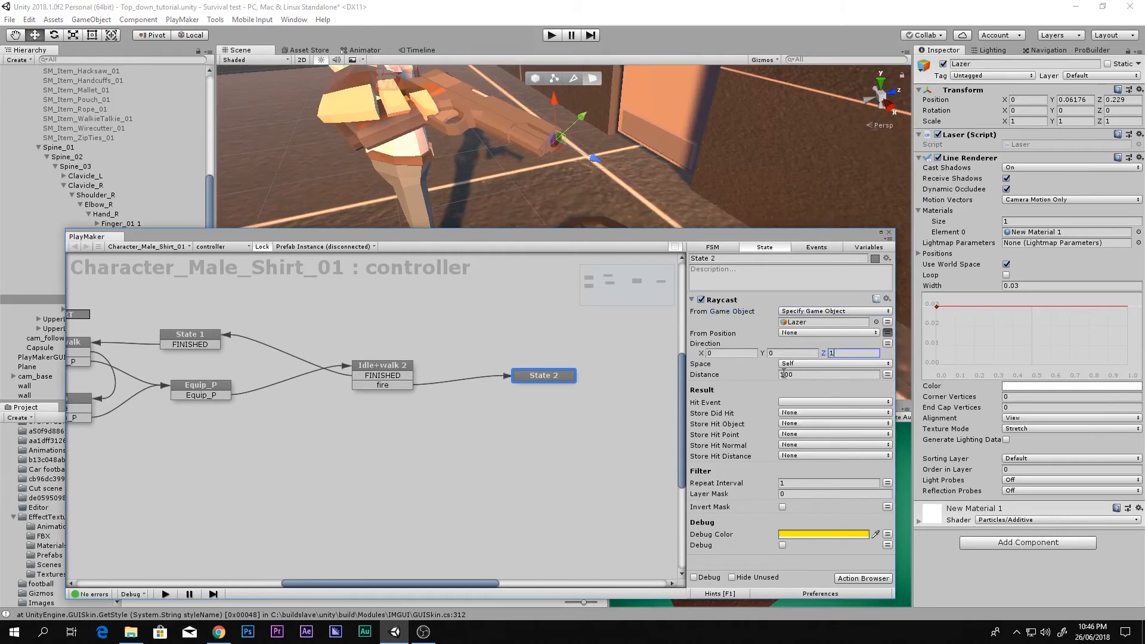
{"action": "left_click", "coordinate": [827, 376]}
Step: Create a new event named test as the Raycast action's Hit Event
{"action": "left_click", "coordinate": [791, 403]}
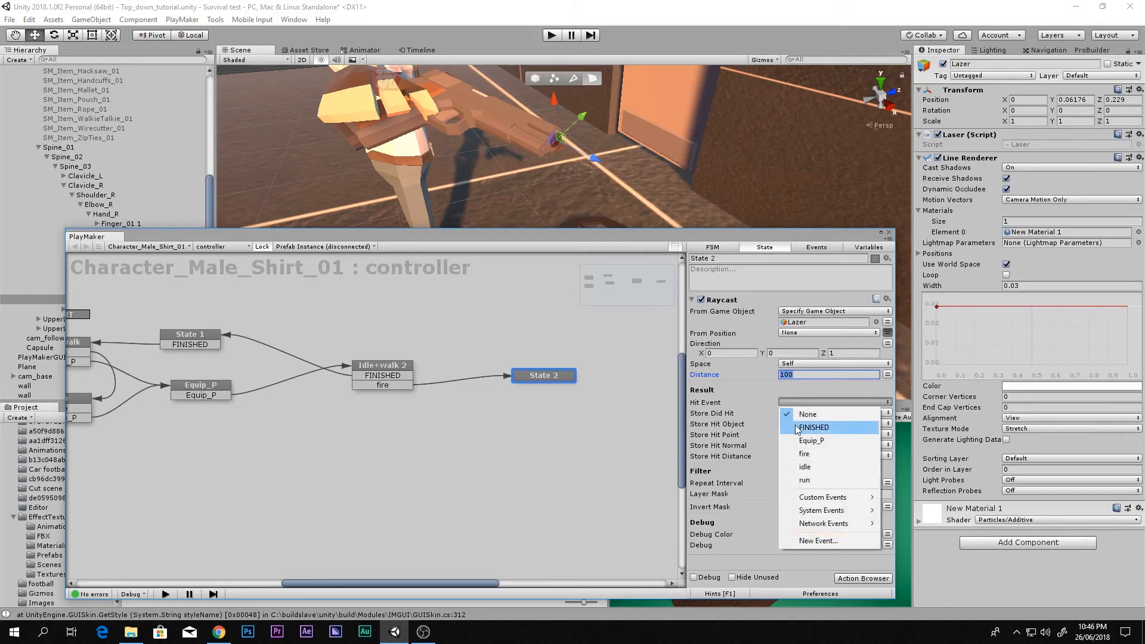
{"action": "left_click", "coordinate": [819, 540]}
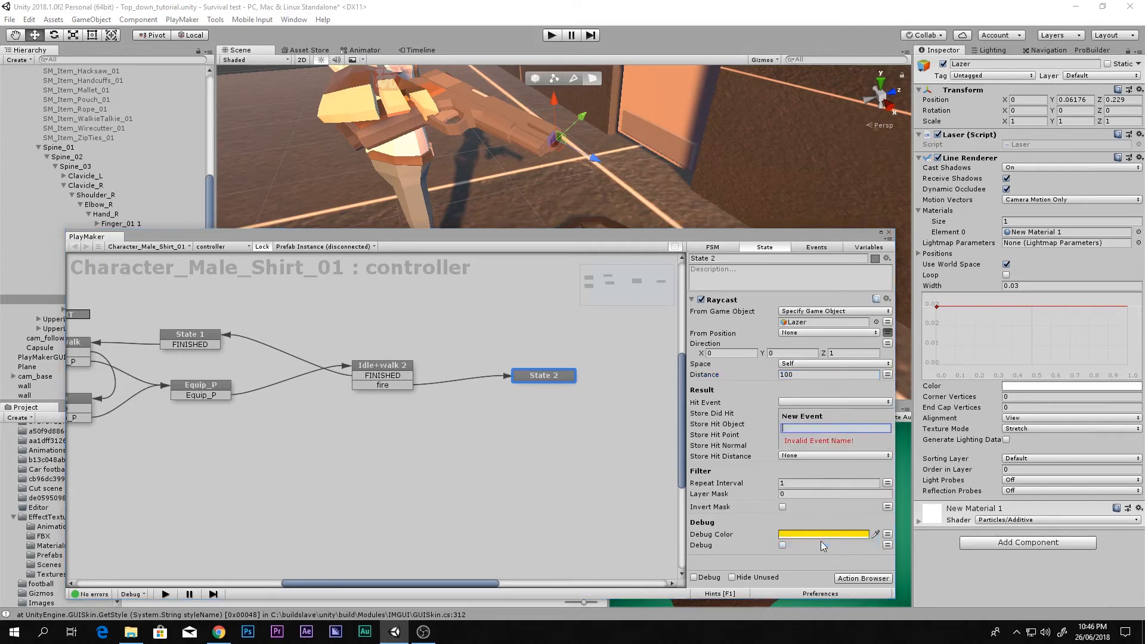
{"action": "type", "text": "test"}
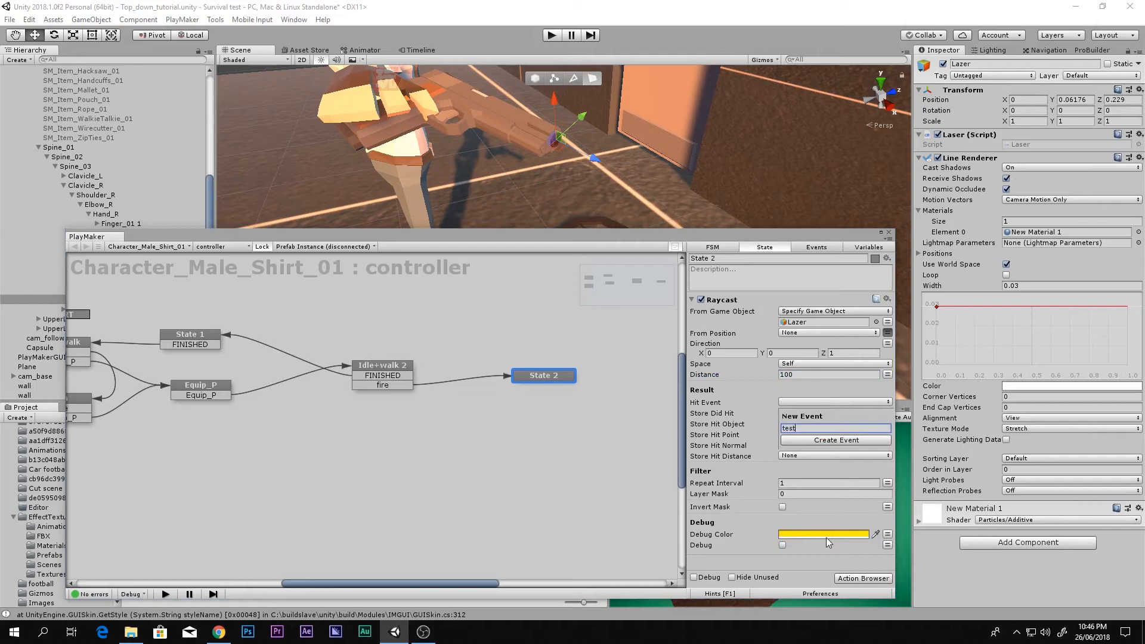
{"action": "key", "text": "Return"}
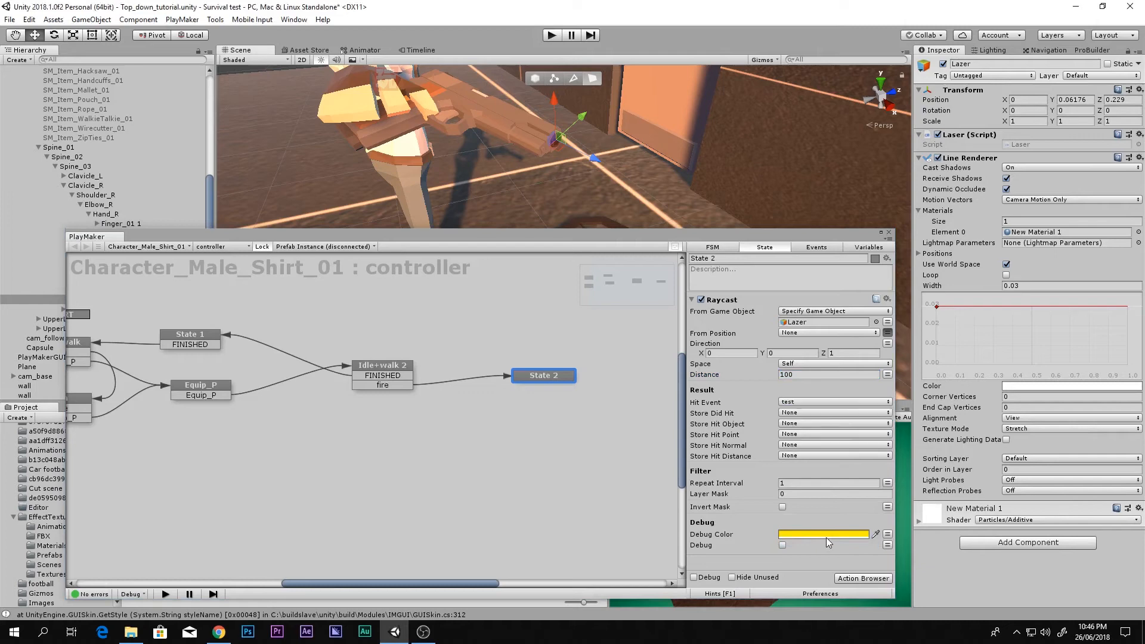
Step: Add a test transition to State 2 and link it to a new state placed below it
{"action": "right_click", "coordinate": [563, 380]}
{"action": "mouse_move", "coordinate": [595, 387]}
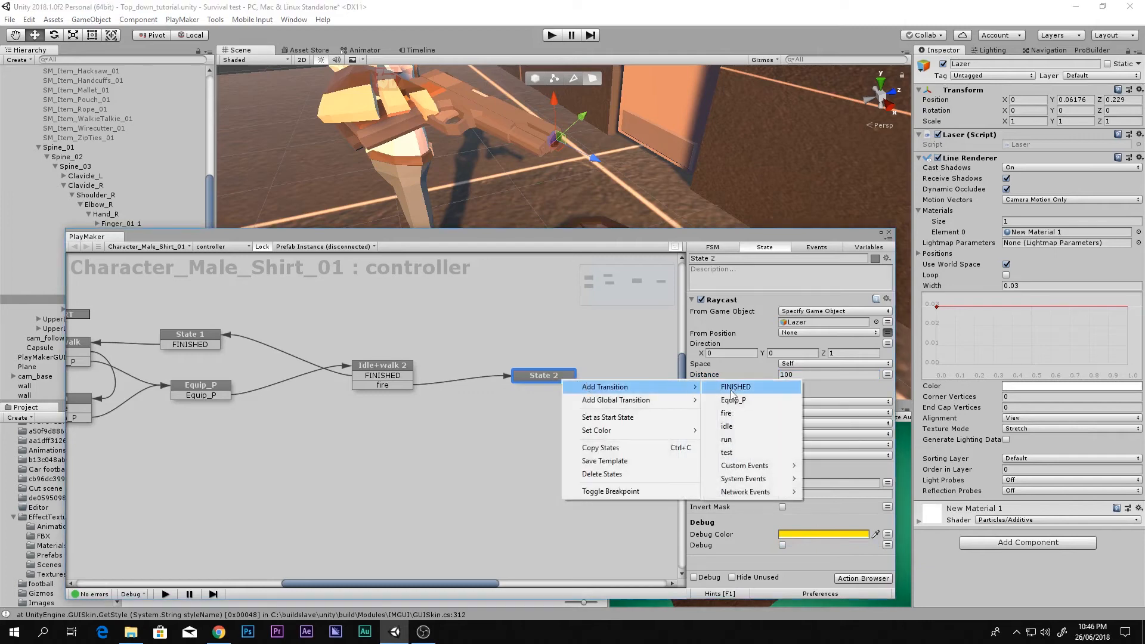
{"action": "left_click", "coordinate": [727, 453]}
{"action": "left_click_drag", "start_coordinate": [555, 386], "coordinate": [544, 448]}
Step: Store State 2's Raycast hit object in a new variable named Test obj
{"action": "left_click", "coordinate": [546, 380]}
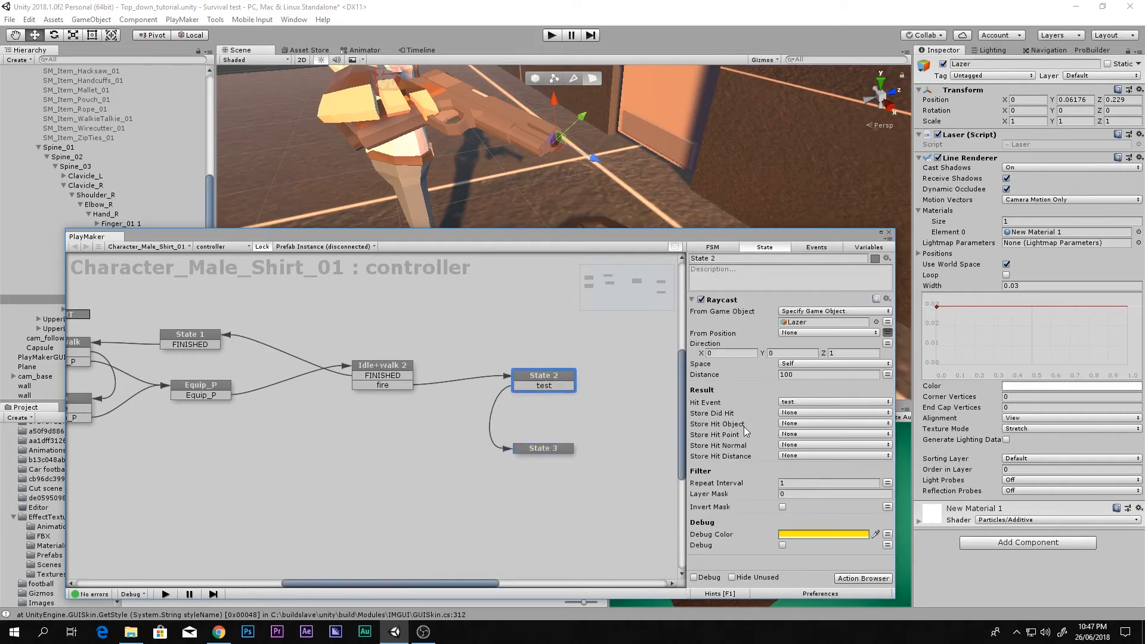
{"action": "left_click", "coordinate": [794, 423]}
{"action": "left_click", "coordinate": [796, 455]}
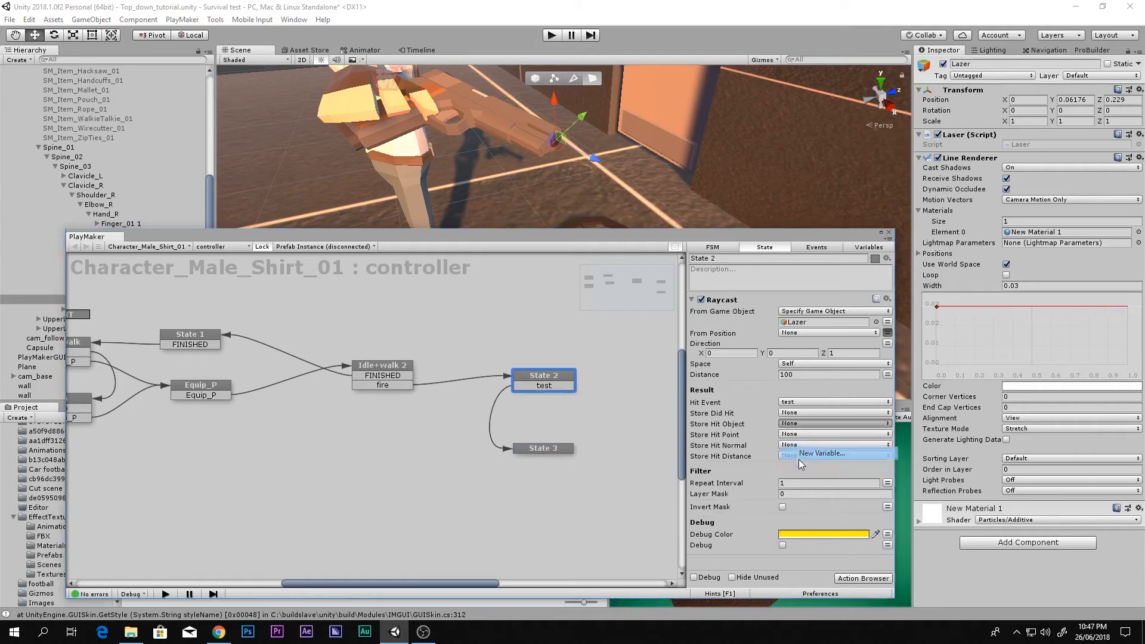
{"action": "type", "text": "Test obj"}
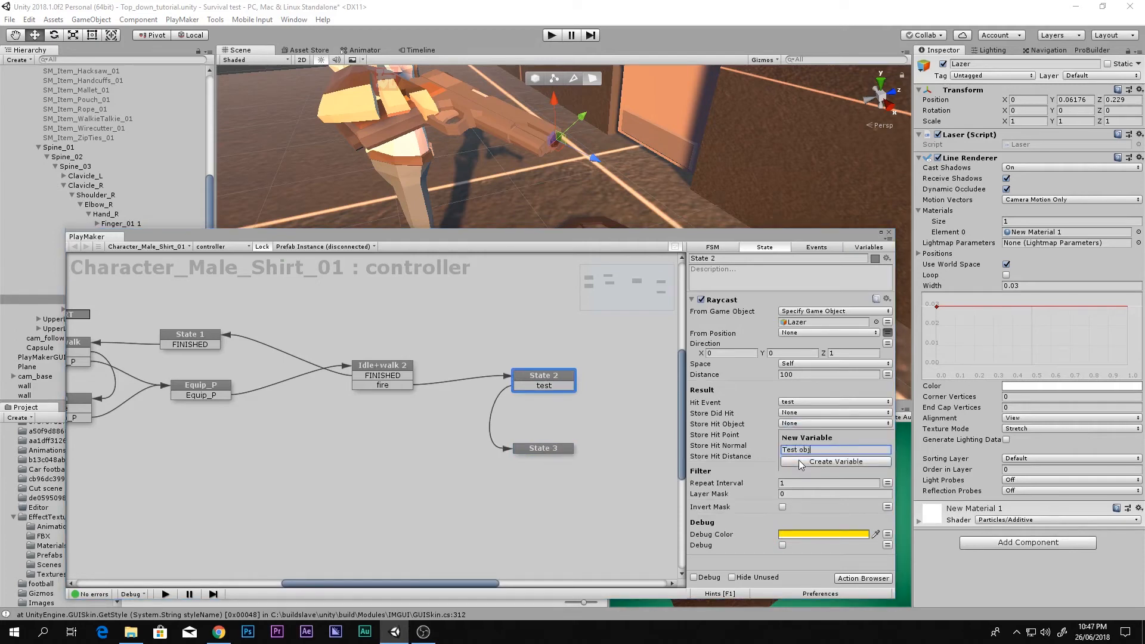
{"action": "left_click", "coordinate": [799, 460]}
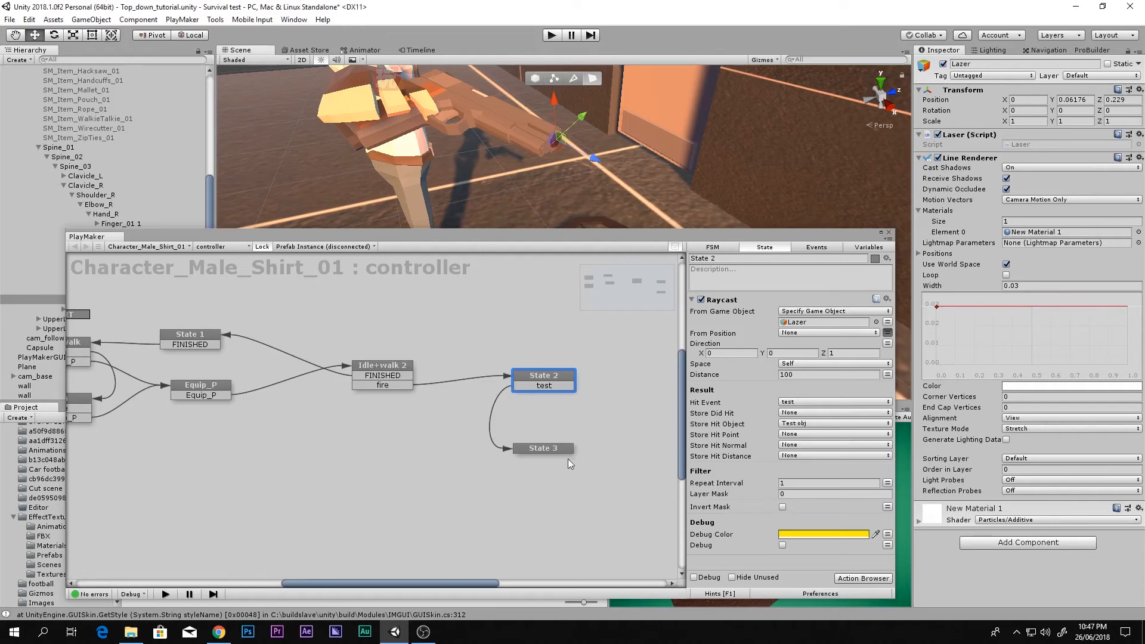
Step: Add the Game Object Compare Tag action to State 3
{"action": "left_click", "coordinate": [551, 451]}
{"action": "double_click", "coordinate": [703, 403]}
{"action": "type", "text": "ac"}
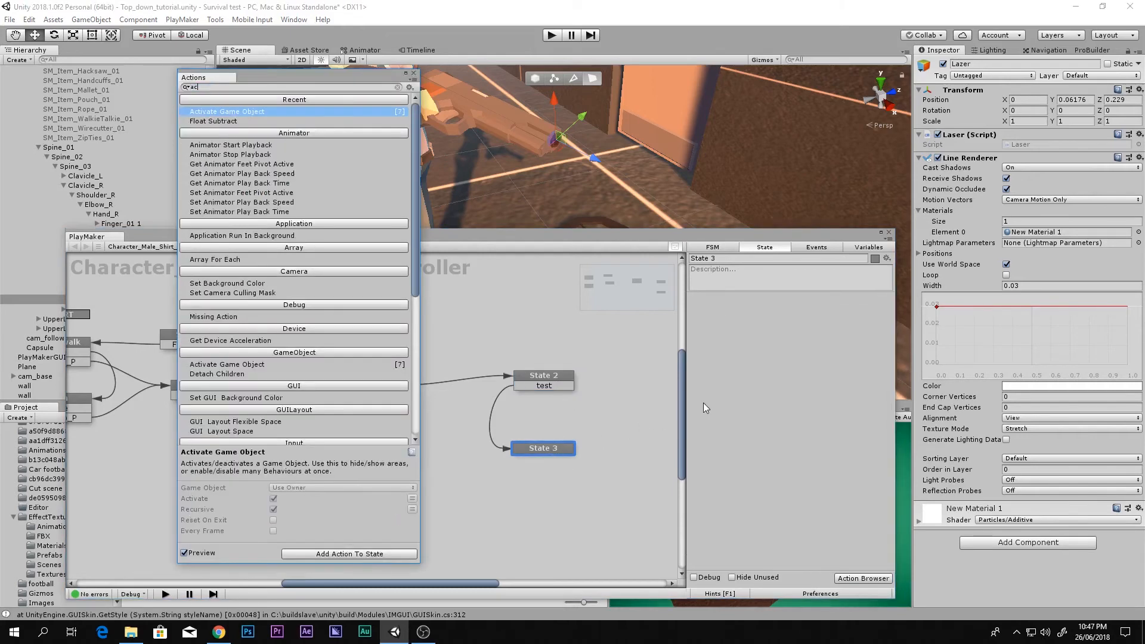
{"action": "type", "text": "mpa"}
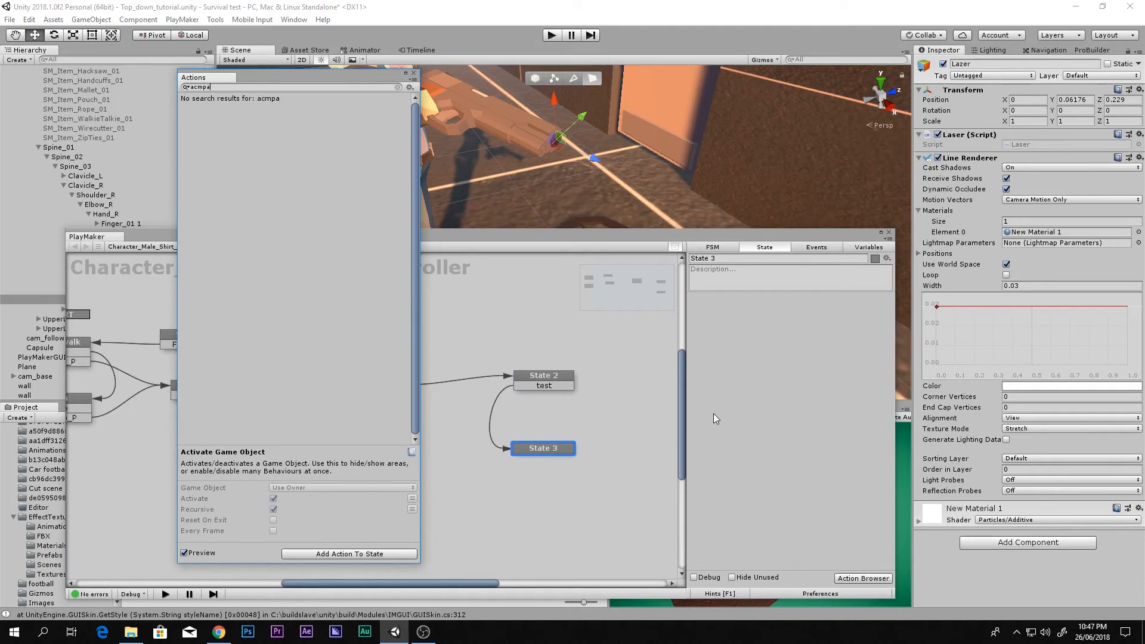
{"action": "key", "text": "BackSpace"}
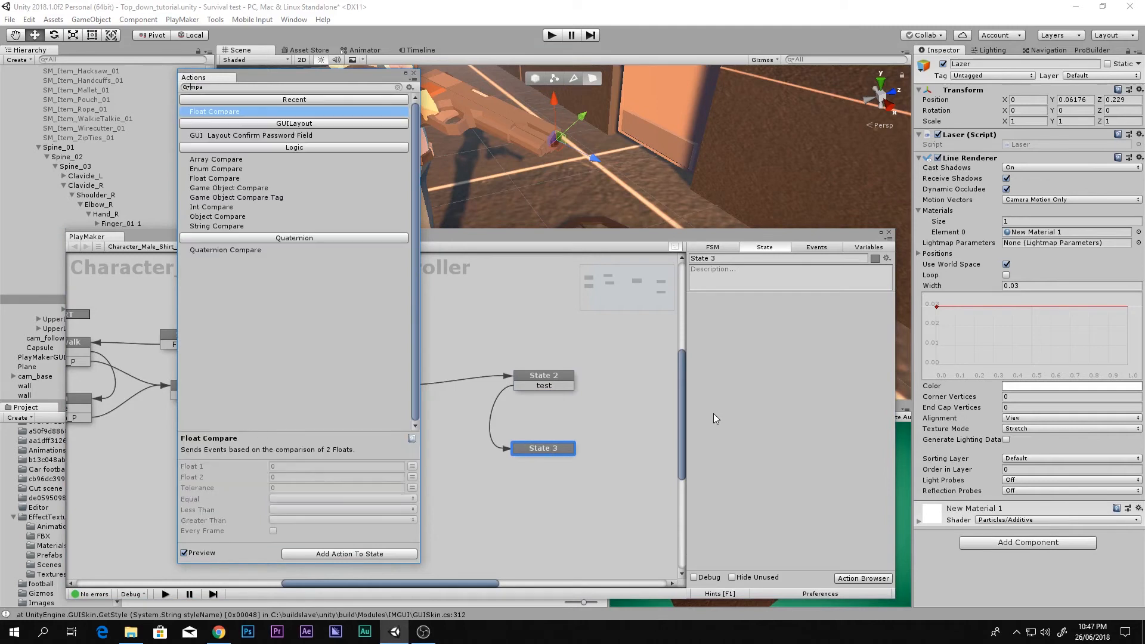
{"action": "type", "text": "o"}
{"action": "key", "text": "Down"}
{"action": "key", "text": "Down"}
{"action": "key", "text": "Down"}
{"action": "key", "text": "Down"}
{"action": "key", "text": "Down"}
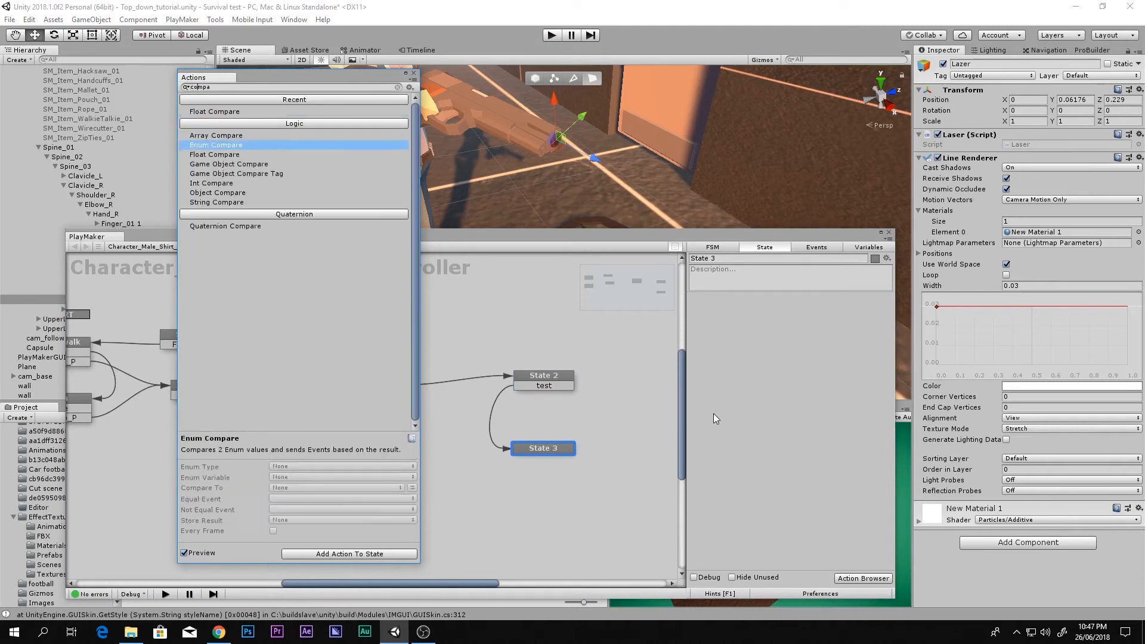
{"action": "key", "text": "Return"}
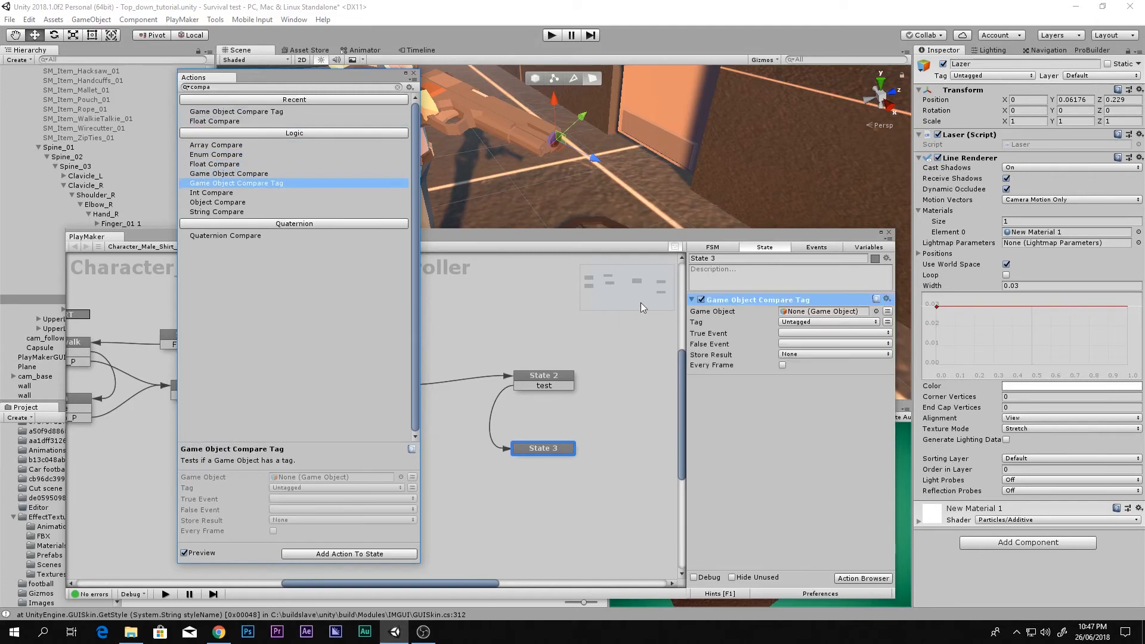
Step: Set the Game Object Compare Tag action's Game Object to the Test obj variable and review the available tags
{"action": "left_click", "coordinate": [888, 311]}
{"action": "left_click", "coordinate": [829, 348]}
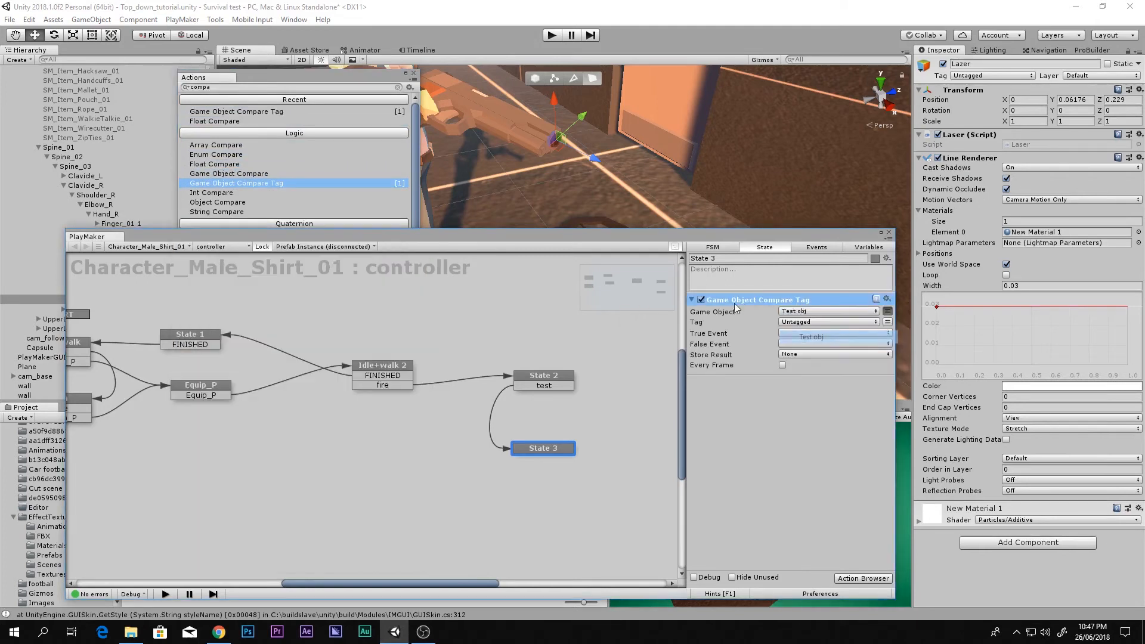
{"action": "left_click", "coordinate": [826, 322]}
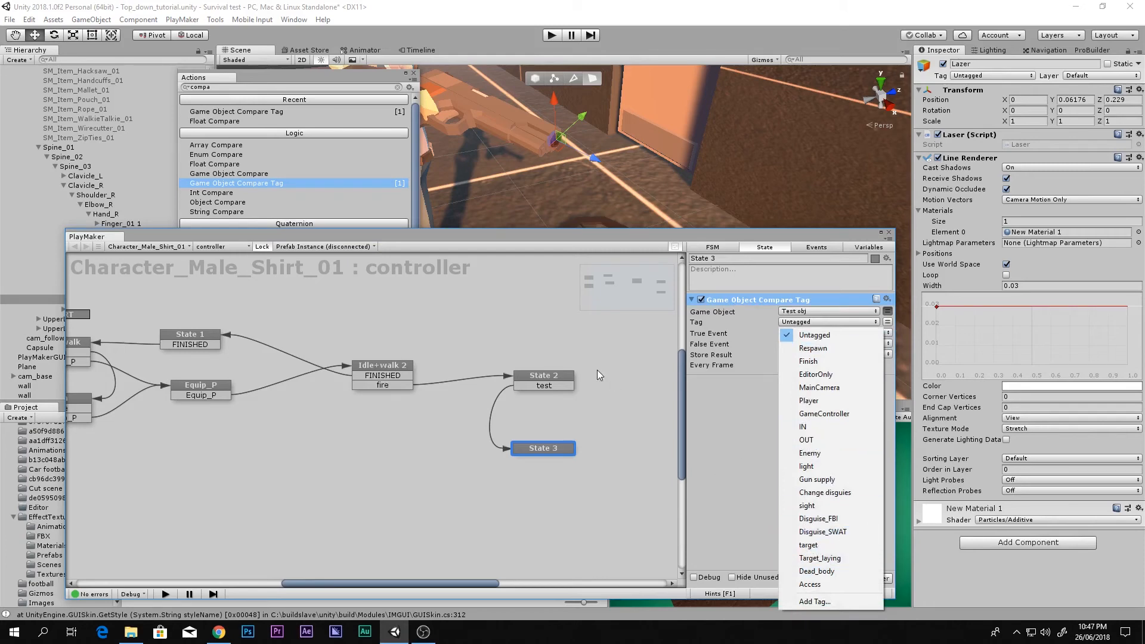
{"action": "left_click", "coordinate": [414, 74]}
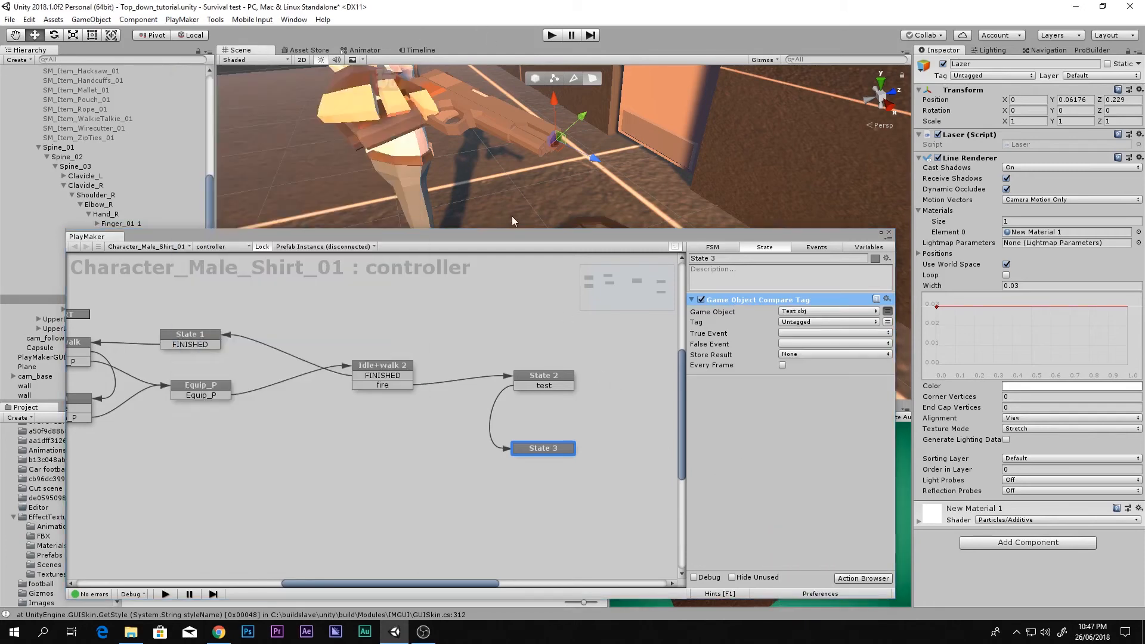
{"action": "left_click_drag", "start_coordinate": [528, 235], "coordinate": [522, 291]}
{"action": "left_click", "coordinate": [786, 380]}
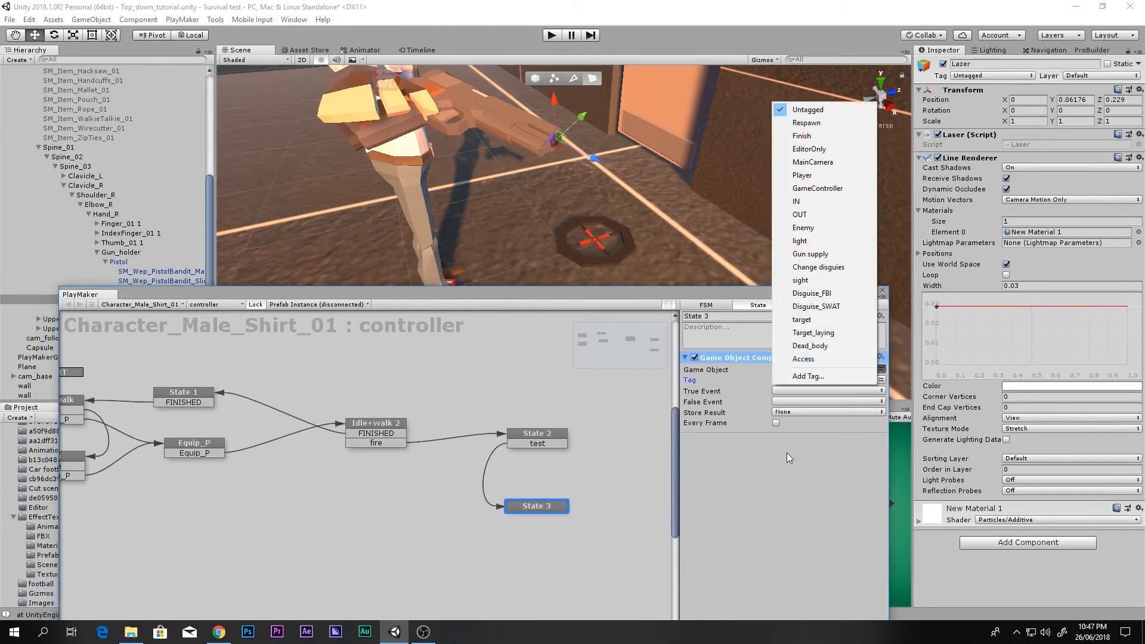
{"action": "left_click", "coordinate": [786, 453]}
Step: Open the project's Tags & Layers settings and try to add a new tag
{"action": "left_click_drag", "start_coordinate": [522, 295], "coordinate": [546, 488]}
{"action": "key", "text": "f"}
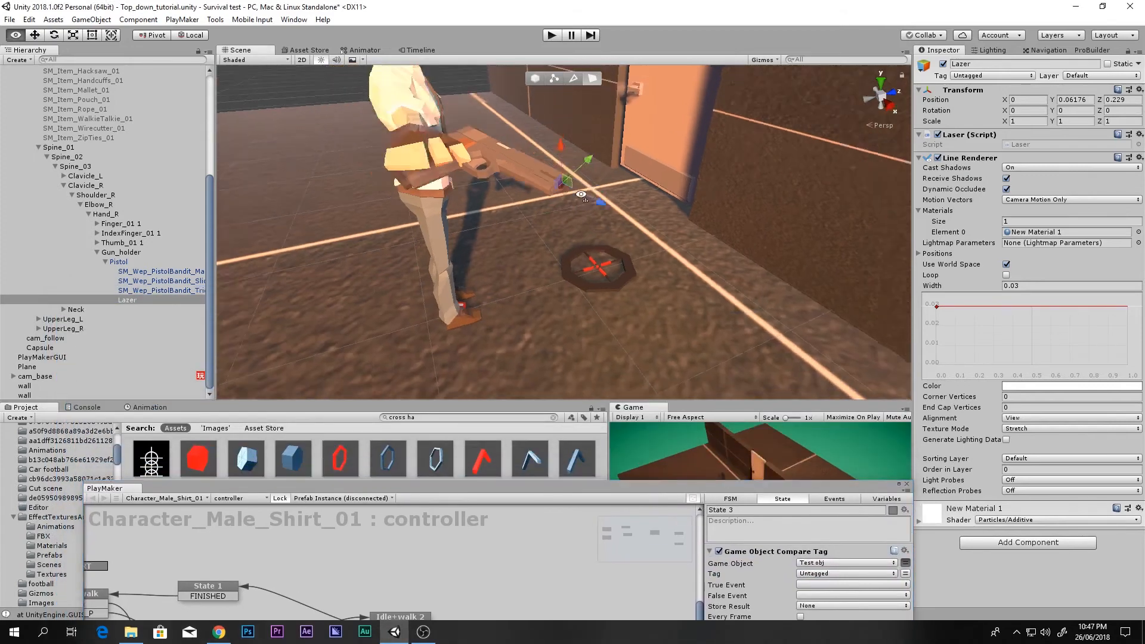
{"action": "left_click", "coordinate": [993, 76]}
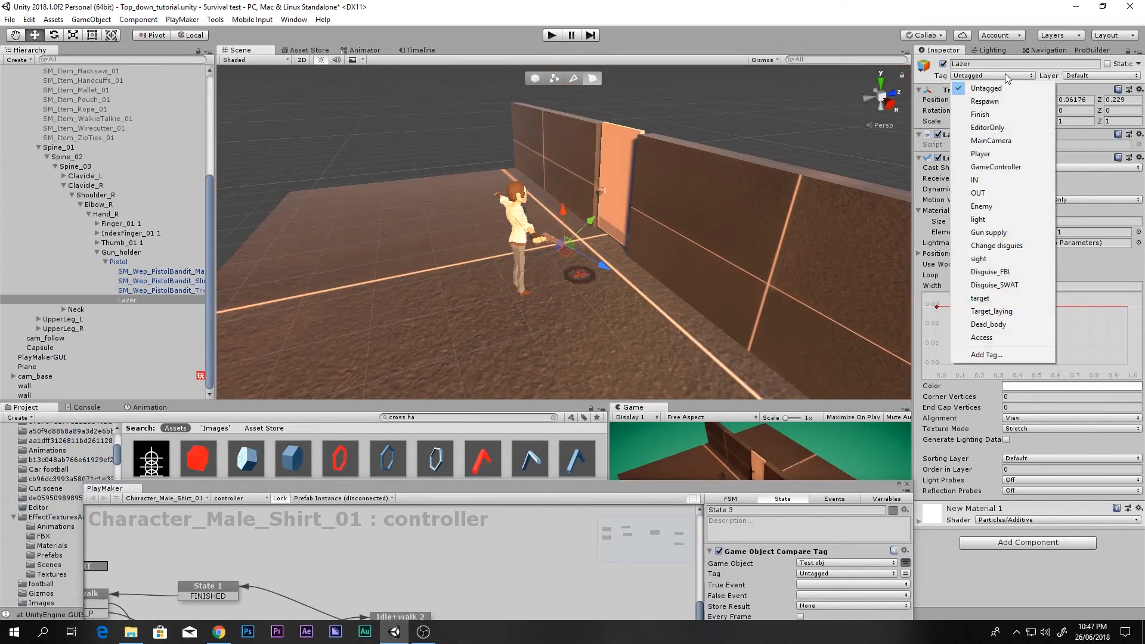
{"action": "left_click", "coordinate": [986, 355]}
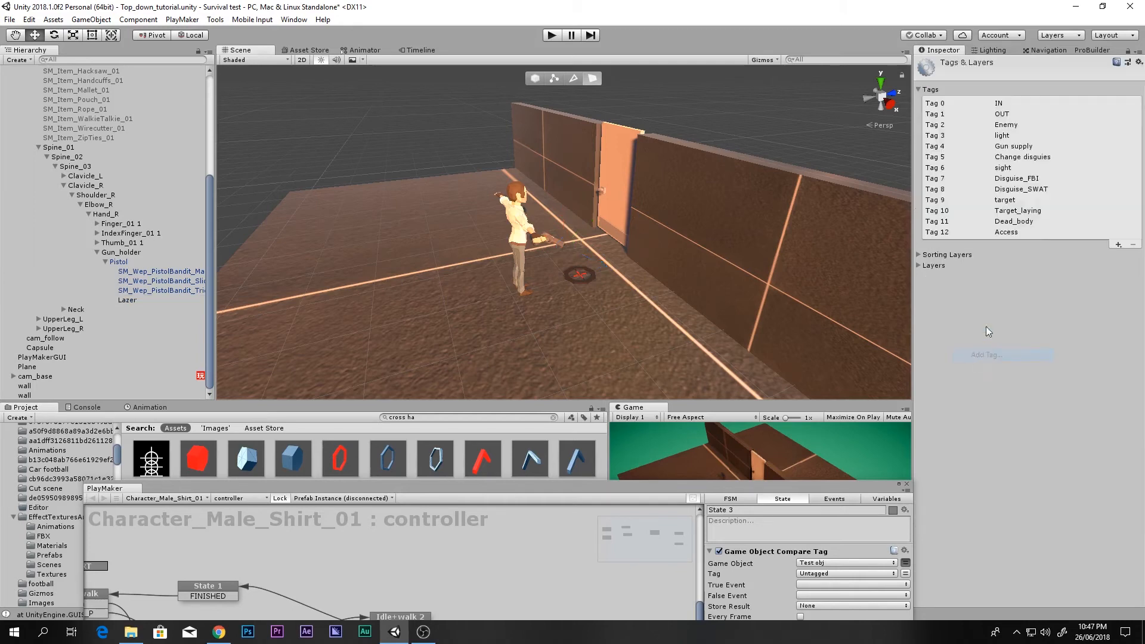
{"action": "left_click", "coordinate": [1117, 245]}
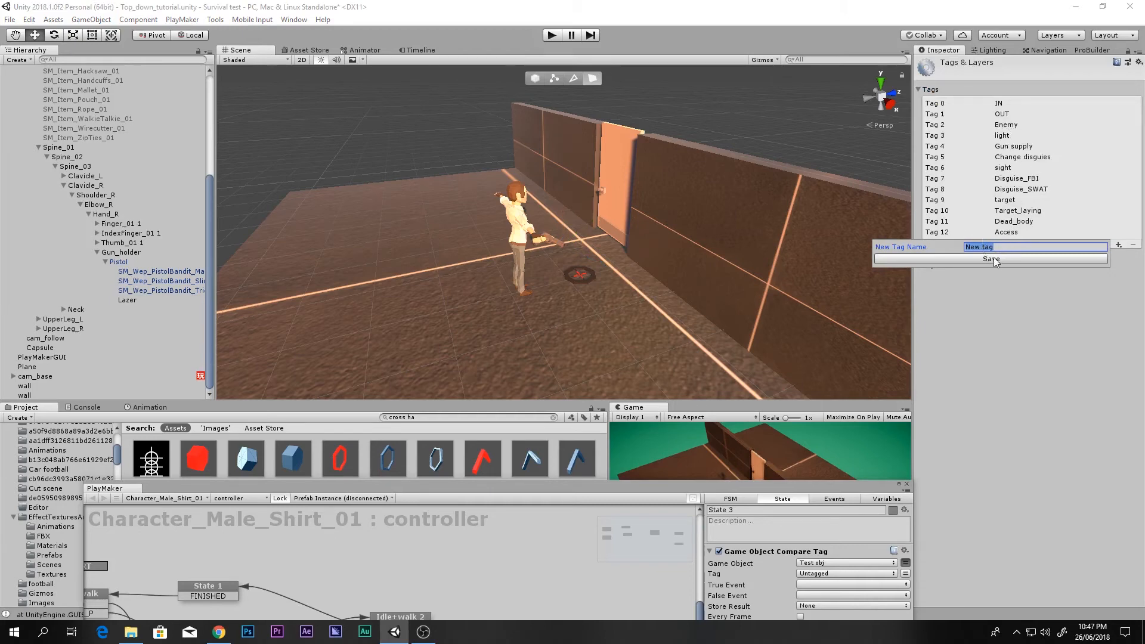
{"action": "left_click", "coordinate": [988, 315]}
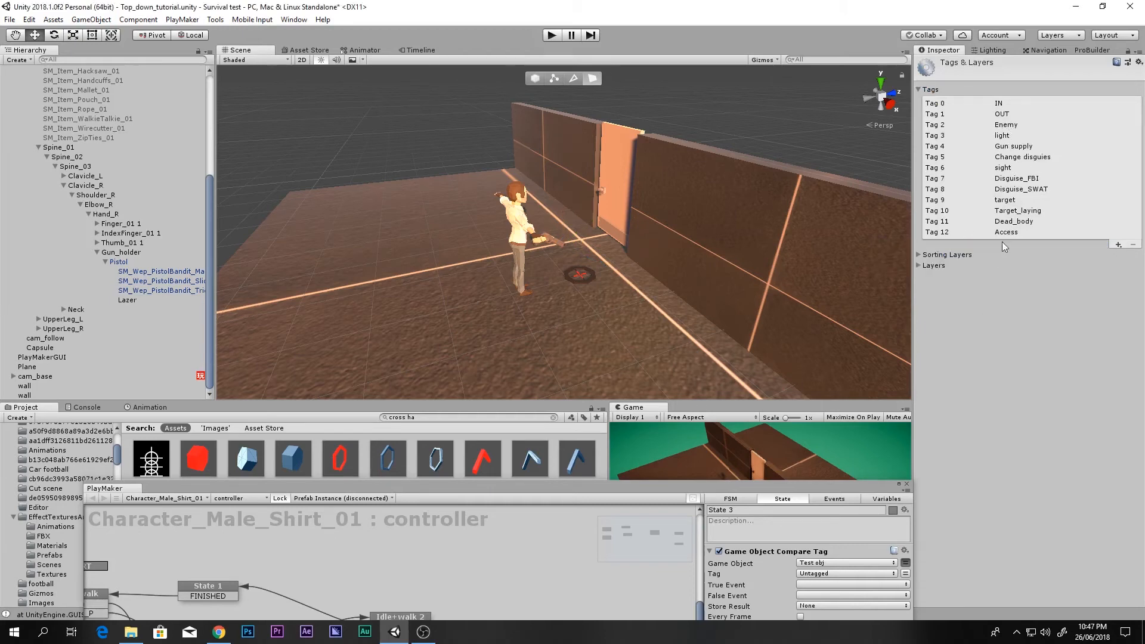
Step: Remove the OUT and IN tags from the project's tag list, keeping the Enemy tag
{"action": "left_click", "coordinate": [1013, 116]}
{"action": "left_click", "coordinate": [1011, 105]}
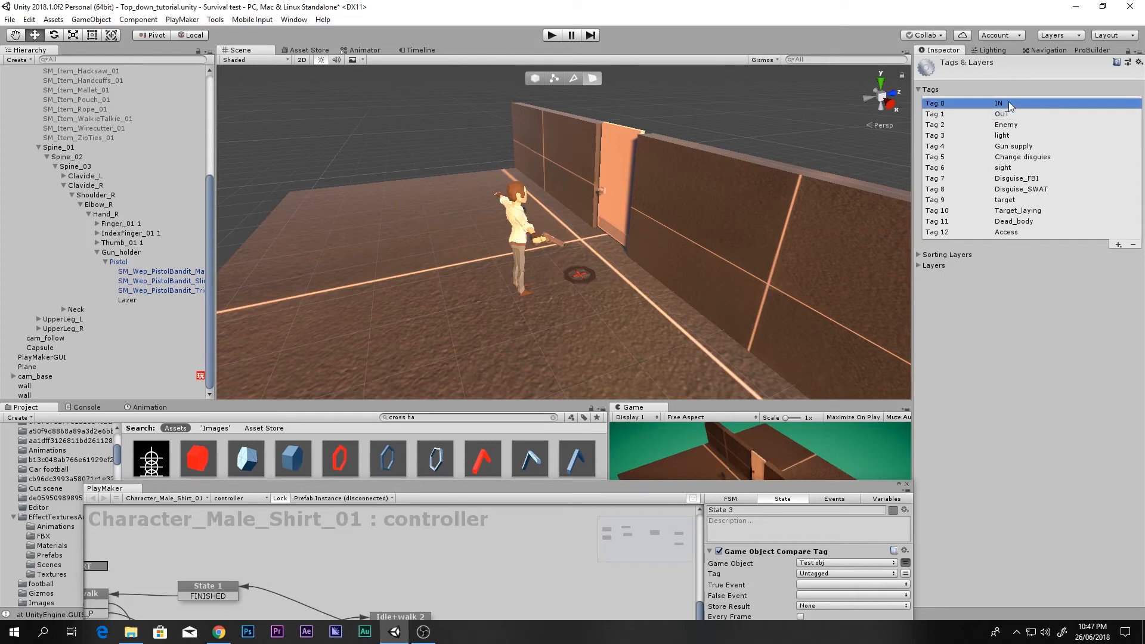
{"action": "left_click", "coordinate": [1017, 117]}
{"action": "left_click", "coordinate": [1008, 107]}
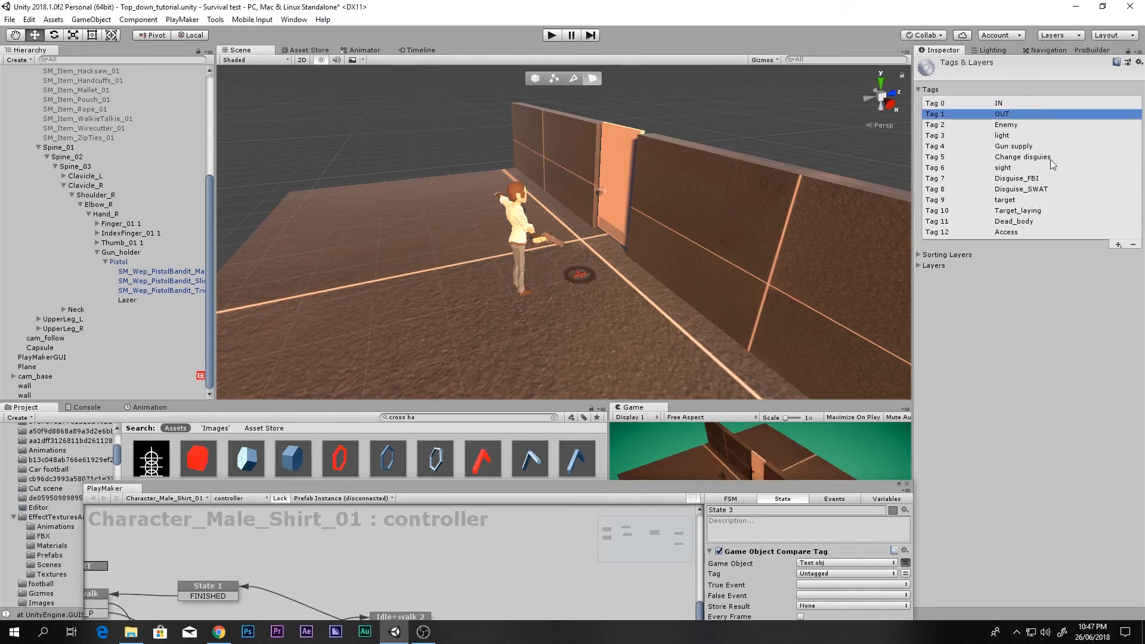
{"action": "left_click", "coordinate": [1013, 117]}
{"action": "left_click", "coordinate": [1132, 244]}
{"action": "left_click", "coordinate": [1024, 105]}
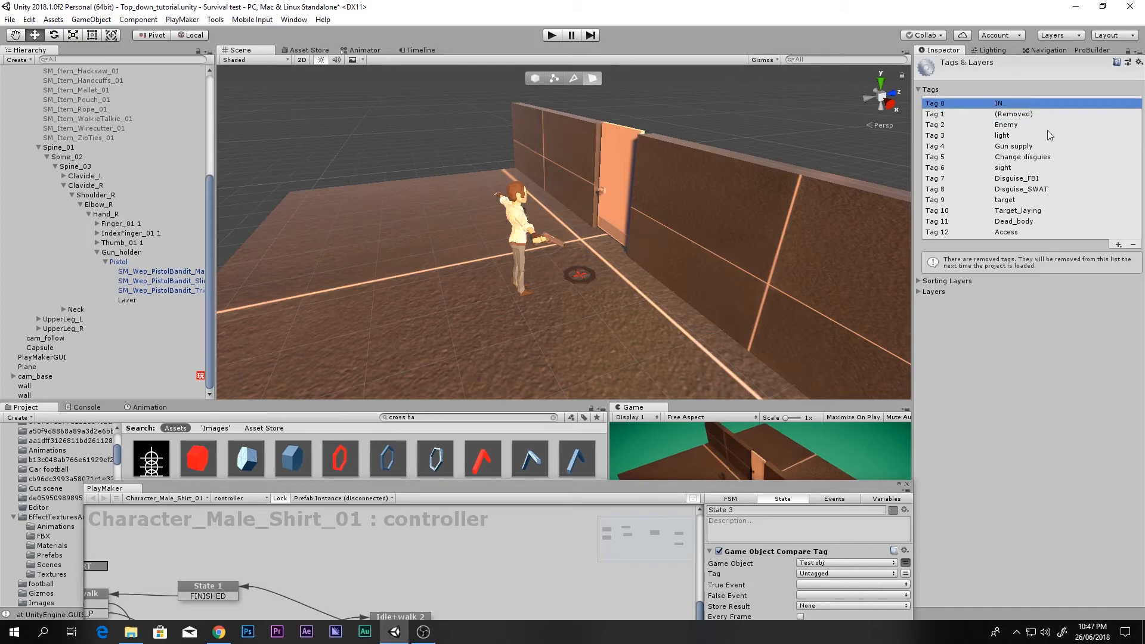
{"action": "left_click", "coordinate": [1133, 245]}
{"action": "left_click", "coordinate": [1005, 127]}
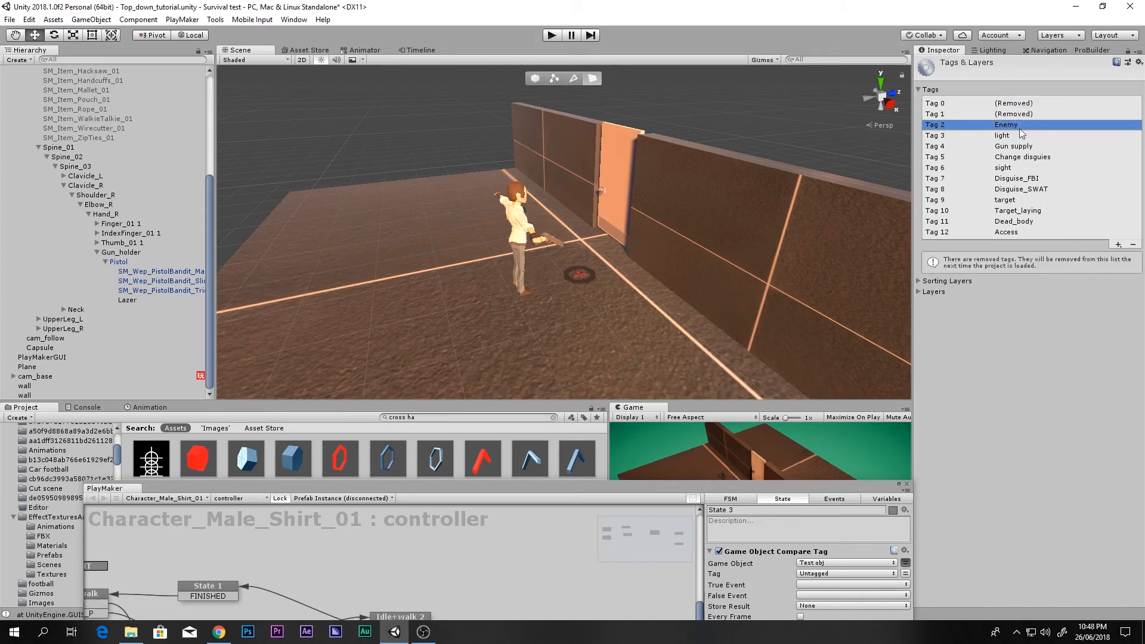
{"action": "left_click", "coordinate": [1018, 138]}
{"action": "left_click", "coordinate": [1016, 158]}
{"action": "left_click", "coordinate": [1021, 198]}
{"action": "left_click", "coordinate": [999, 127]}
Step: Create a 3D capsule in the scene and reset its transform
{"action": "scroll", "coordinate": [69, 235], "scroll_direction": "up", "scroll_amount": 6}
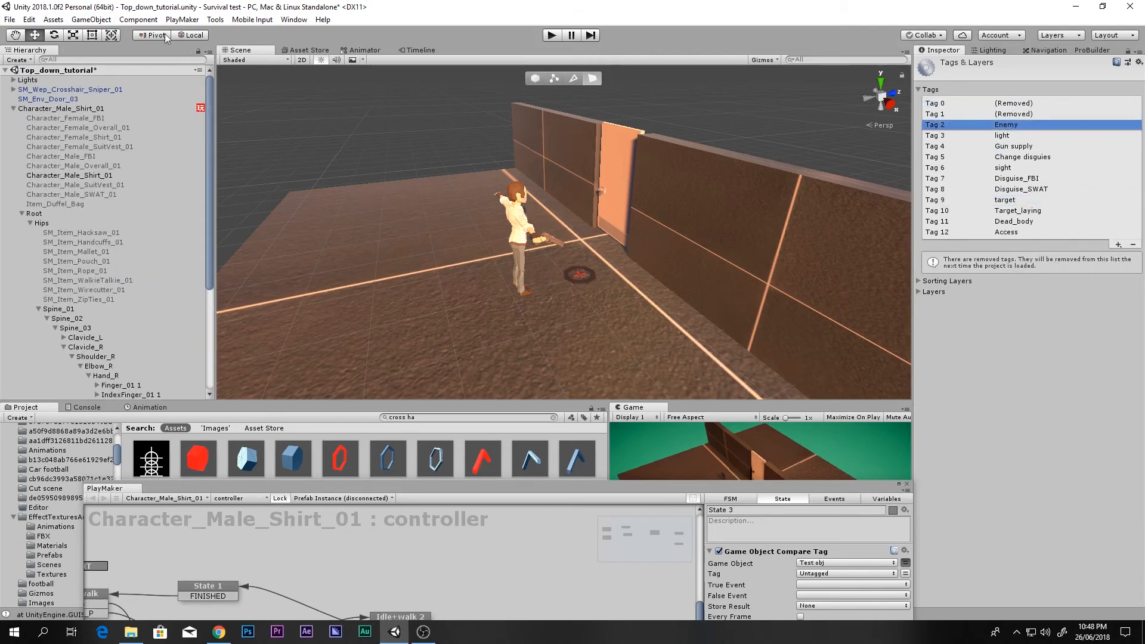
{"action": "scroll", "coordinate": [110, 164], "scroll_direction": "down", "scroll_amount": 6}
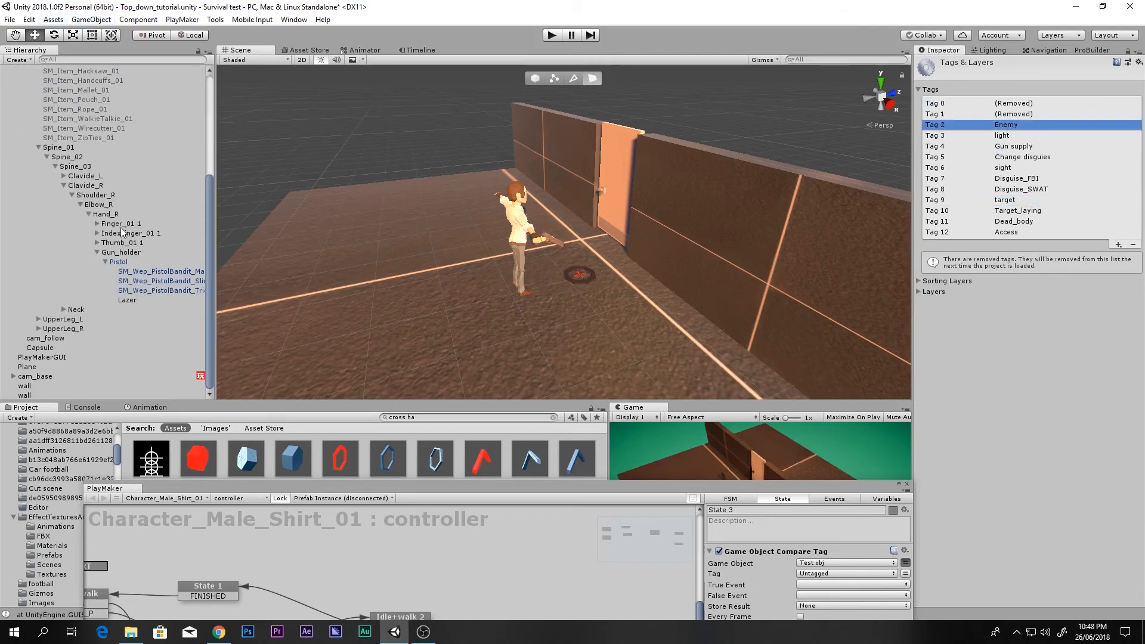
{"action": "left_click", "coordinate": [97, 21]}
{"action": "mouse_move", "coordinate": [154, 63]}
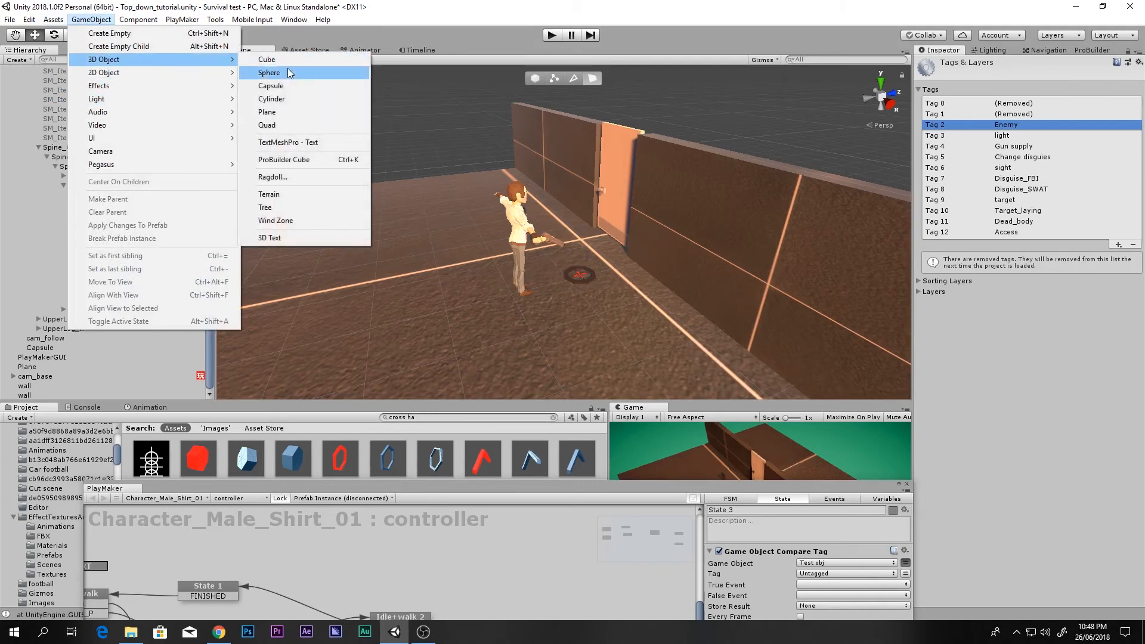
{"action": "left_click", "coordinate": [291, 86]}
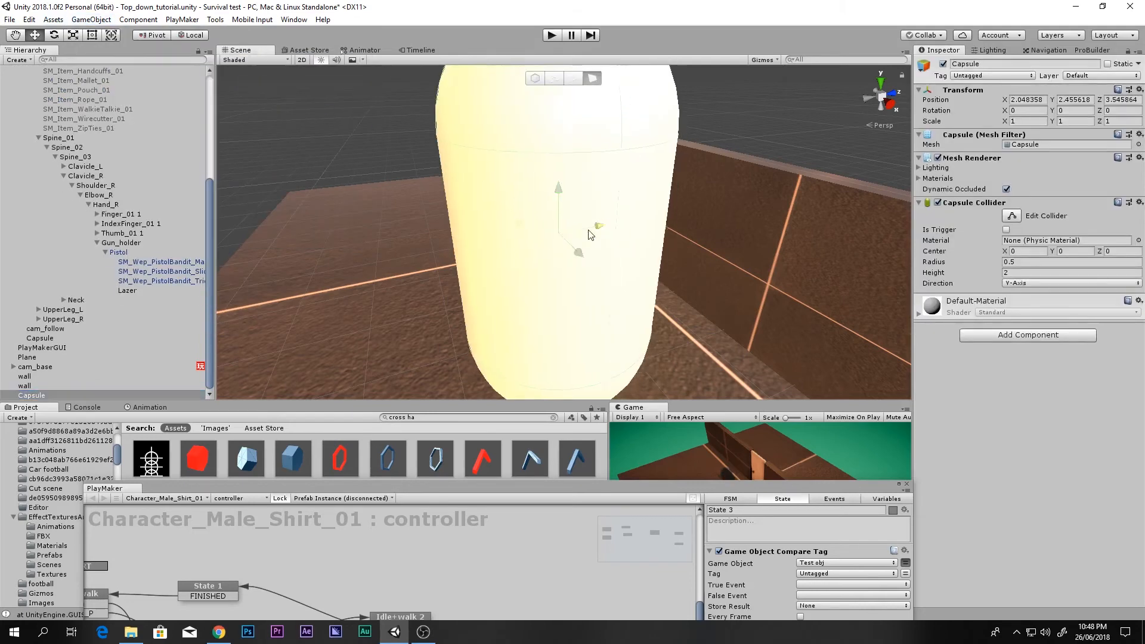
{"action": "left_click_drag", "start_coordinate": [589, 231], "coordinate": [457, 224]}
{"action": "key", "text": "f"}
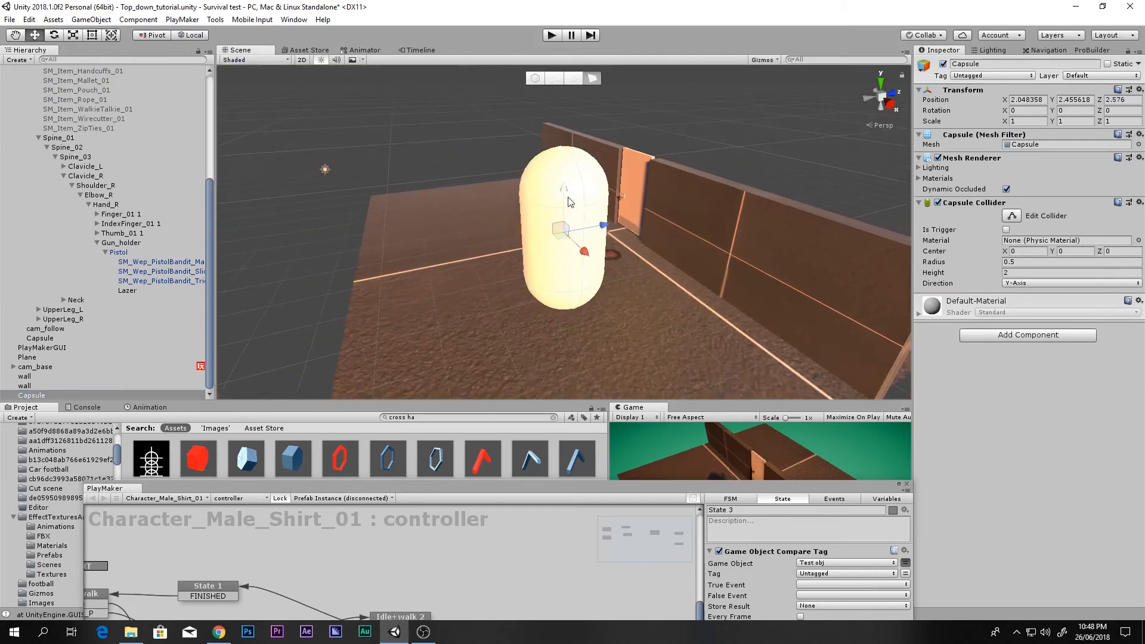
{"action": "left_click", "coordinate": [1140, 89]}
{"action": "left_click", "coordinate": [970, 102]}
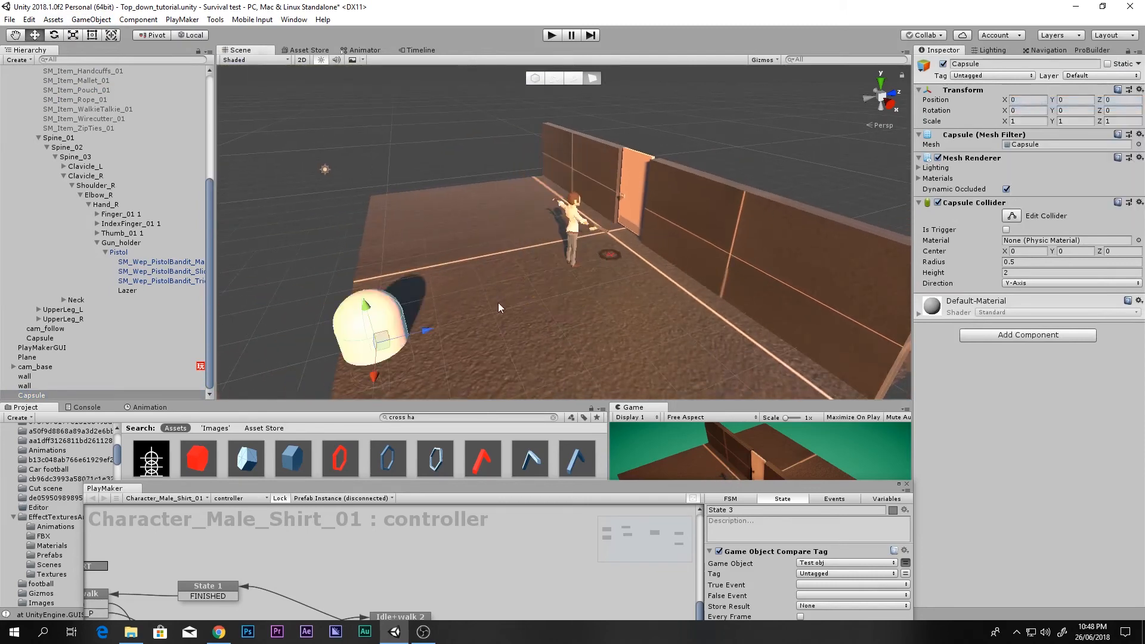
Step: Scale the capsule to about 0.83 × 0.90 × 0.83 and place it near the wall at about X 2.5, Y 0.75, Z 4.75
{"action": "left_click_drag", "start_coordinate": [430, 332], "coordinate": [550, 307]}
{"action": "left_click_drag", "start_coordinate": [499, 272], "coordinate": [499, 220]}
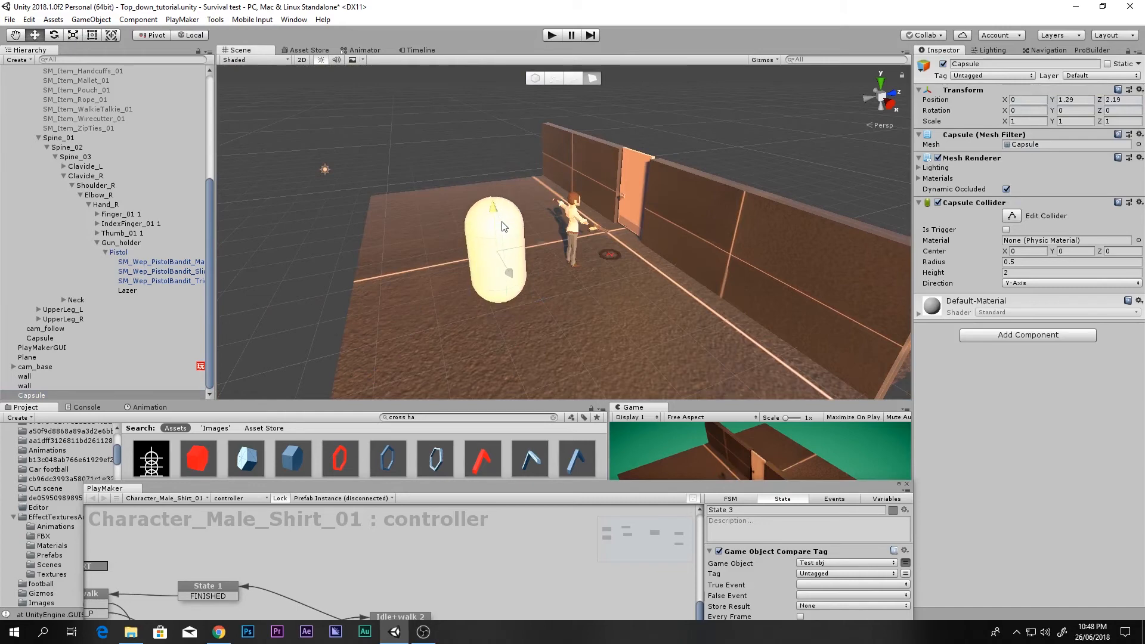
{"action": "key", "text": "r"}
{"action": "left_click_drag", "start_coordinate": [495, 261], "coordinate": [865, 287]}
{"action": "key", "text": "w"}
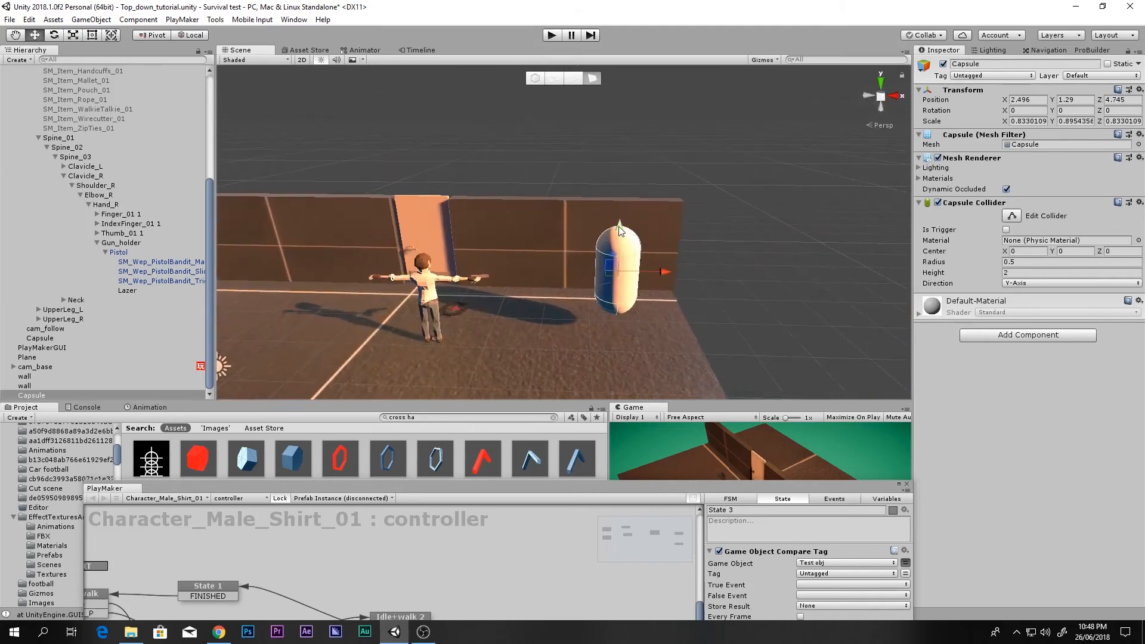
{"action": "left_click_drag", "start_coordinate": [618, 226], "coordinate": [621, 256]}
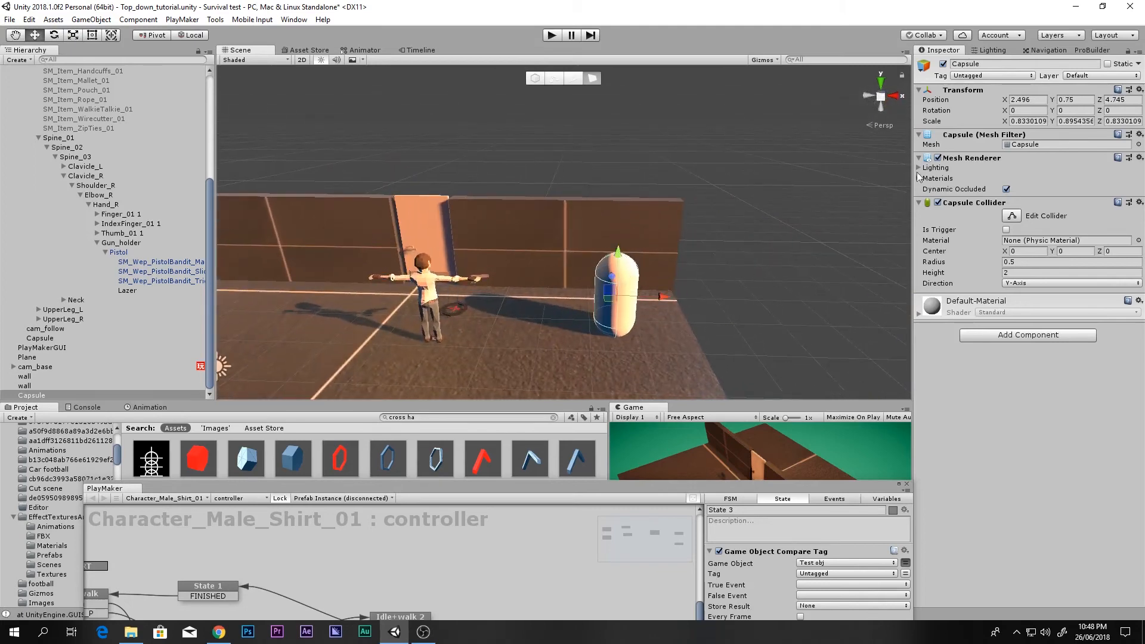
Step: Assign the Enemy tag to the capsule and rename it enemy
{"action": "left_click", "coordinate": [992, 77]}
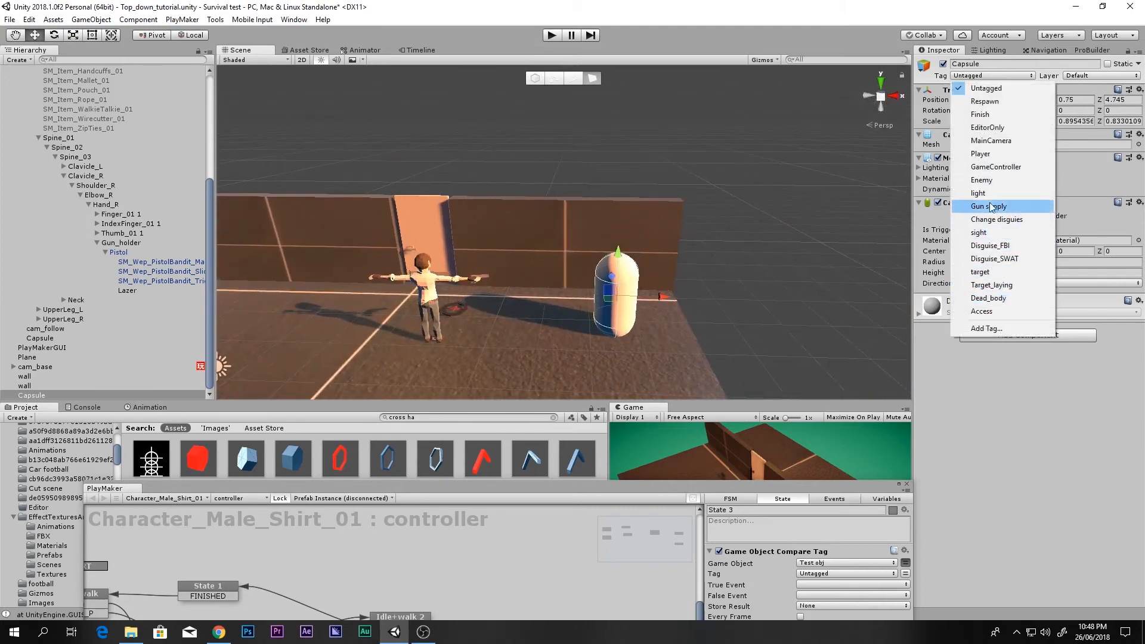
{"action": "left_click", "coordinate": [981, 180]}
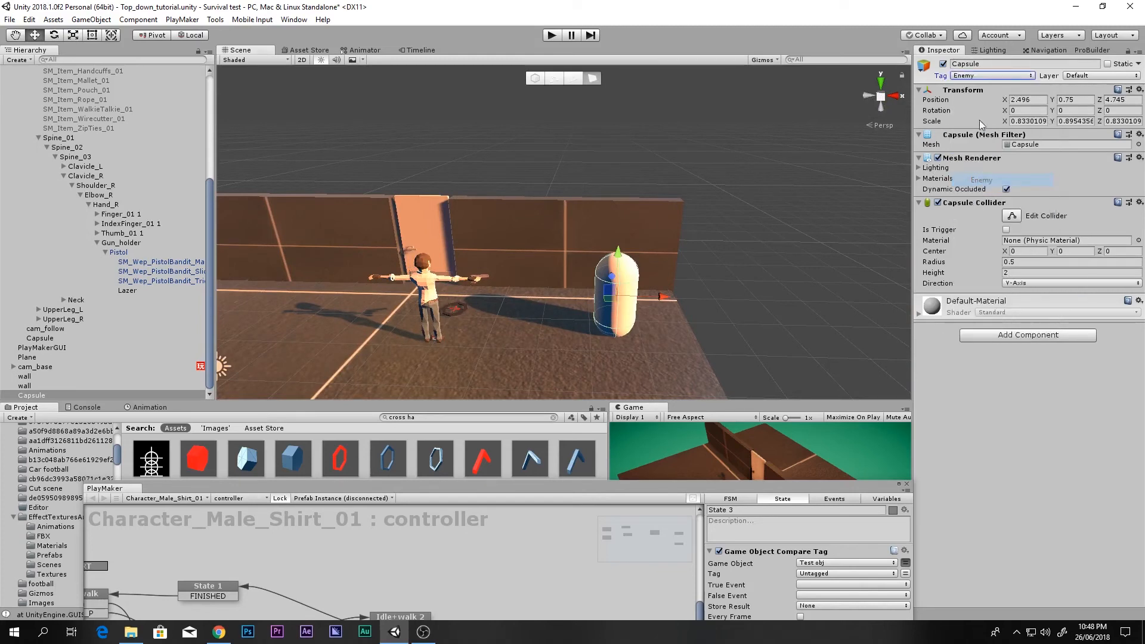
{"action": "left_click", "coordinate": [977, 64]}
{"action": "type", "text": "enemy"}
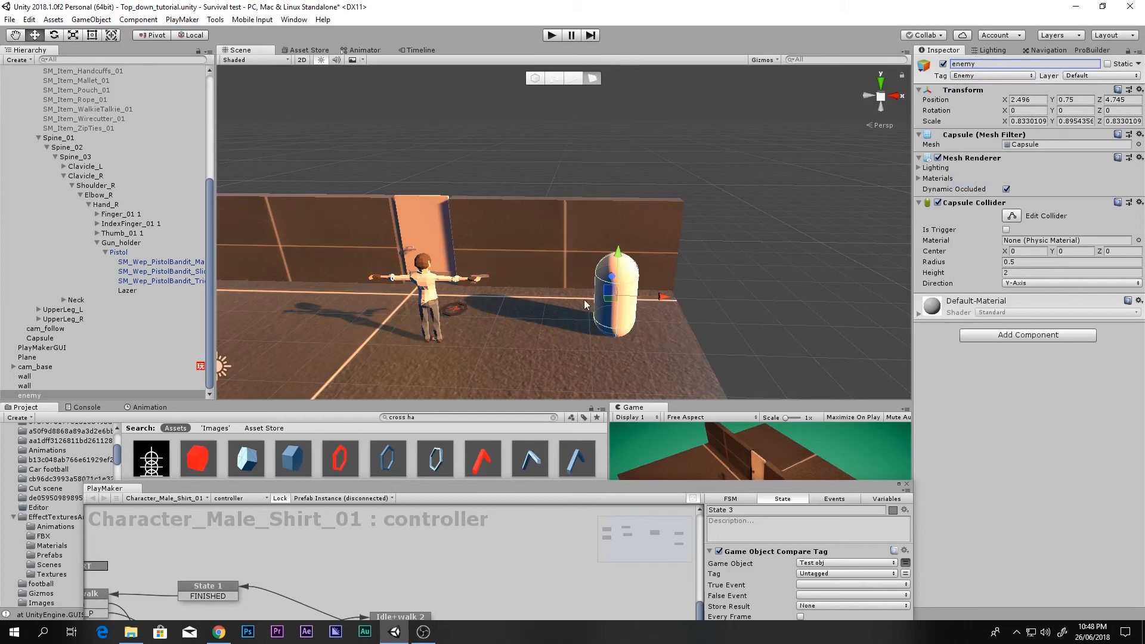
{"action": "scroll", "coordinate": [584, 299], "scroll_direction": "up", "scroll_amount": 4}
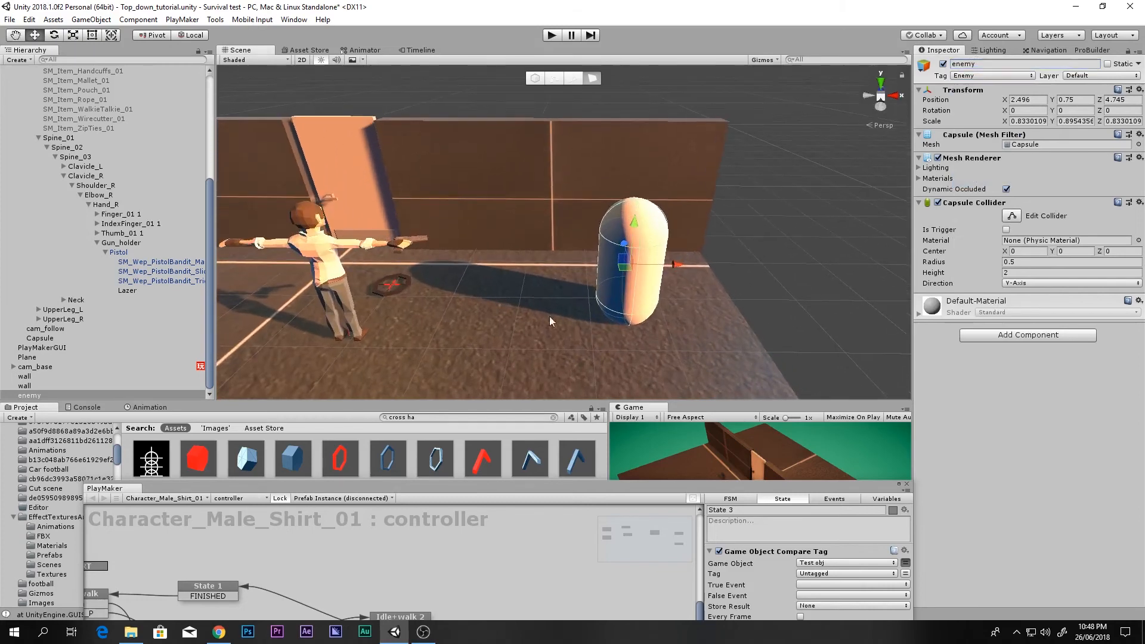
Step: Set the tag in State 3's Game Object Compare Tag action to Enemy and its True Event to a new event named kill
{"action": "left_click_drag", "start_coordinate": [544, 483], "coordinate": [612, 138]}
{"action": "left_click", "coordinate": [868, 216]}
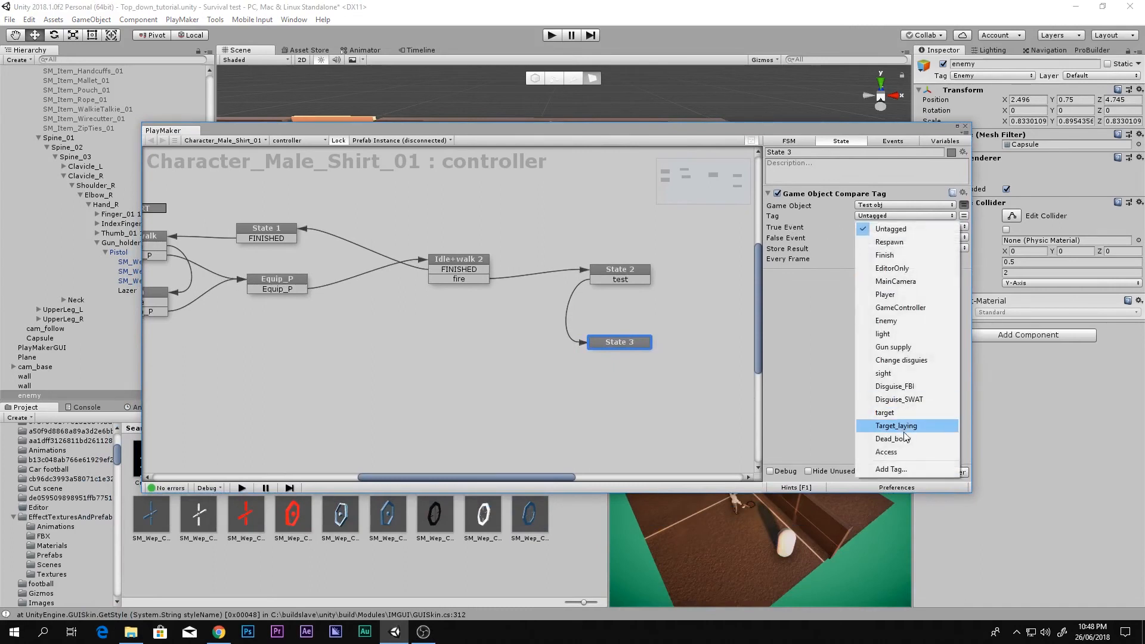
{"action": "left_click", "coordinate": [885, 322]}
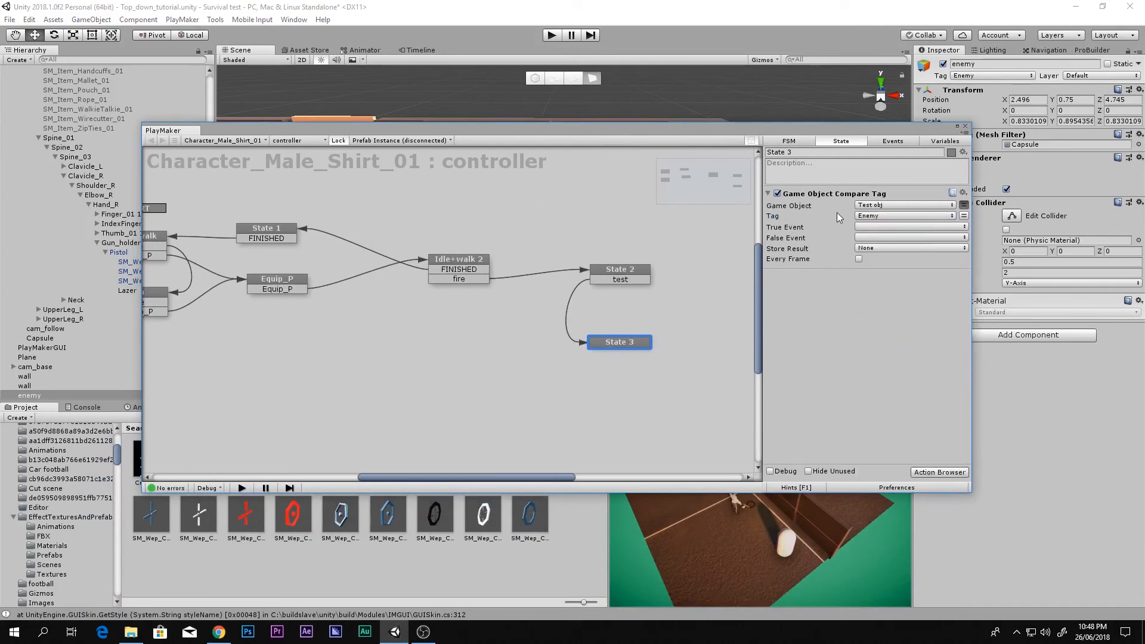
{"action": "left_click", "coordinate": [871, 228]}
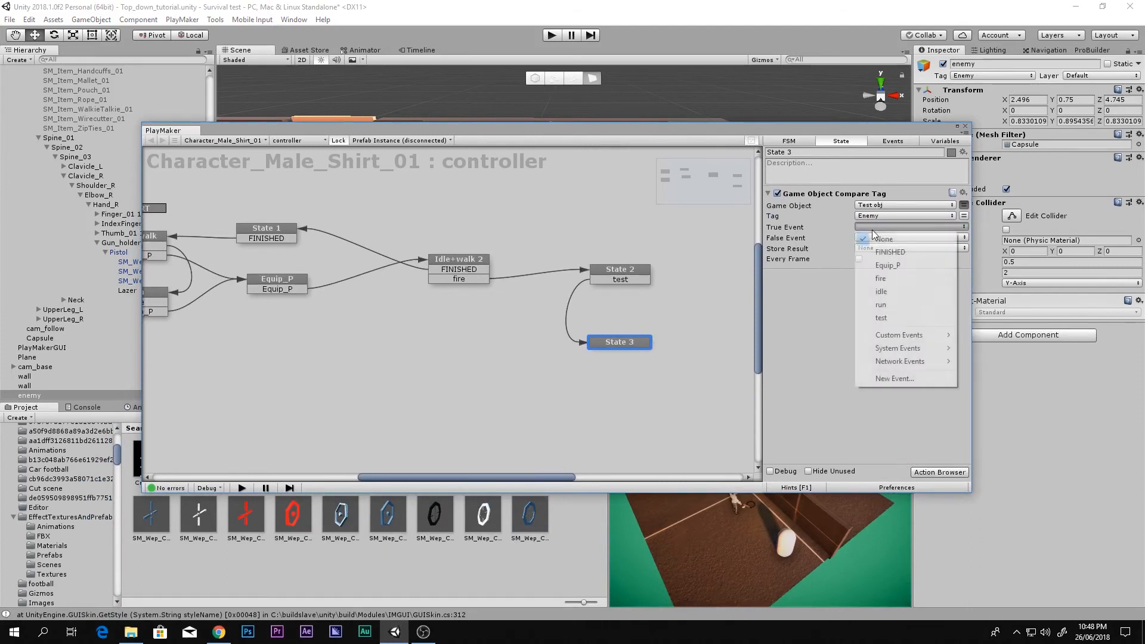
{"action": "left_click", "coordinate": [895, 379]}
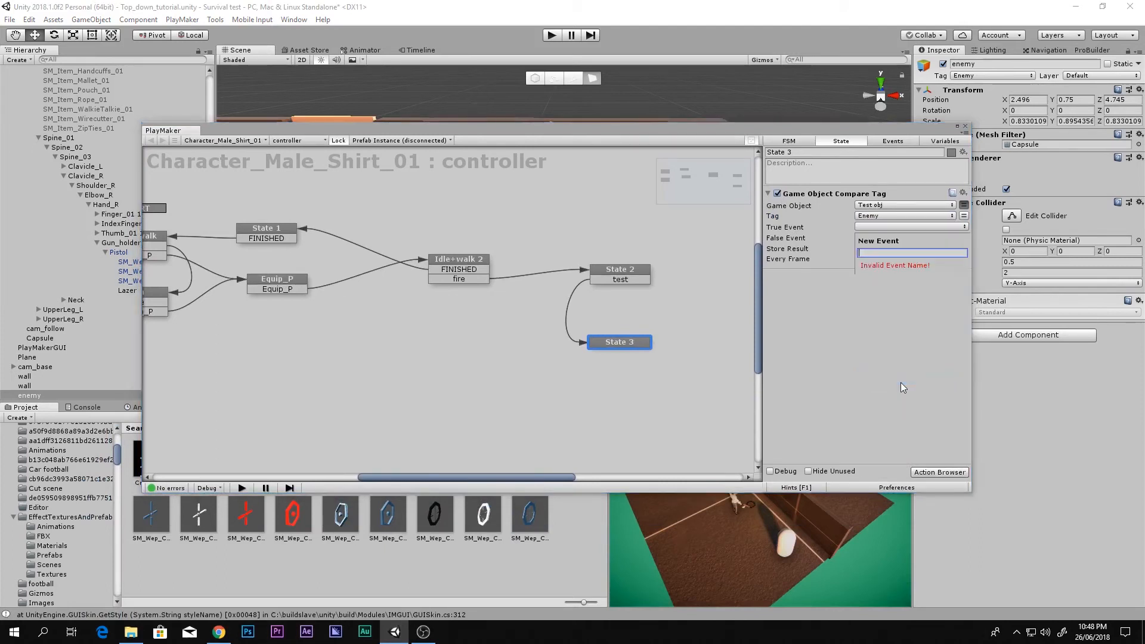
{"action": "type", "text": "kill"}
{"action": "key", "text": "Return"}
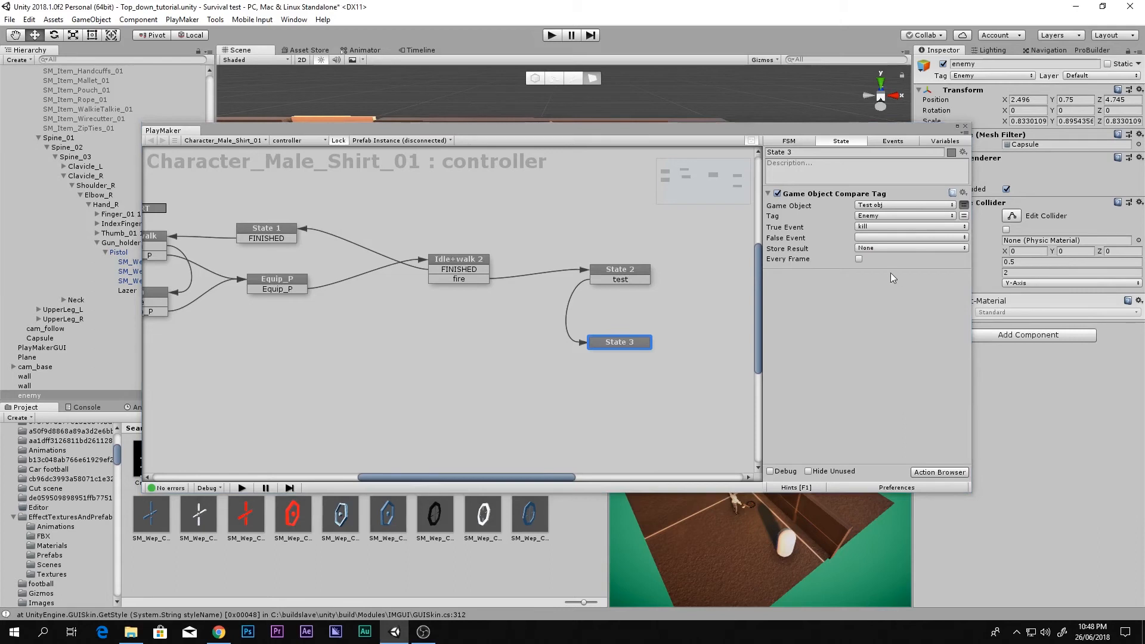
Step: Add State 4 to the controller graph and link State 3 to it with a kill transition
{"action": "right_click", "coordinate": [633, 344]}
{"action": "mouse_move", "coordinate": [756, 350]}
{"action": "left_click", "coordinate": [794, 415]}
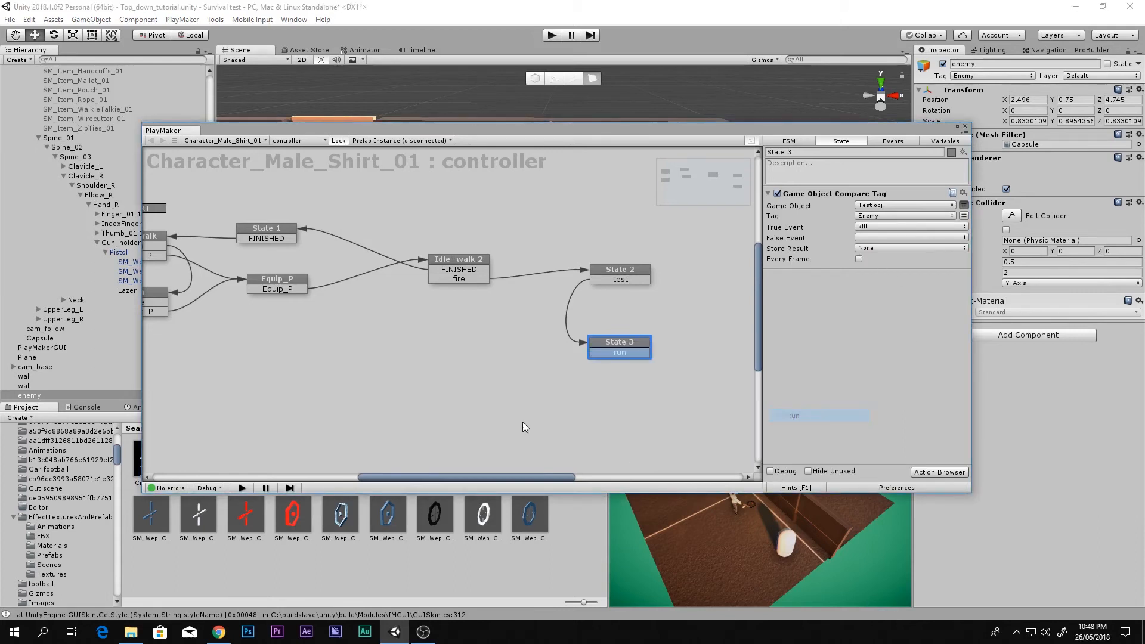
{"action": "left_click", "coordinate": [522, 421], "text": "ctrl"}
{"action": "right_click", "coordinate": [614, 353]}
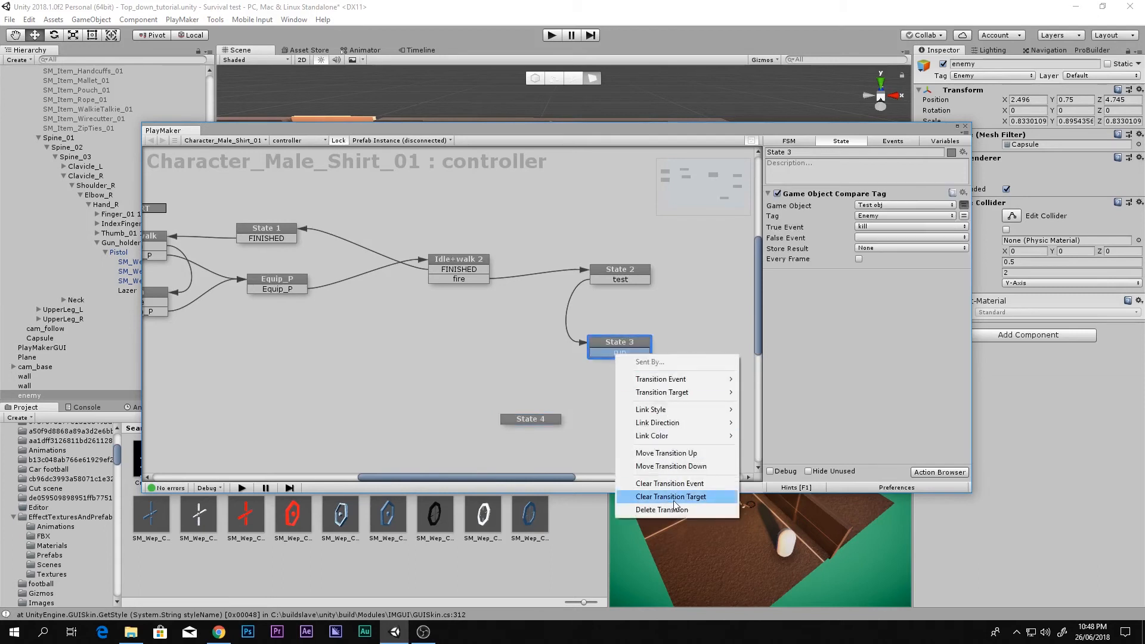
{"action": "left_click", "coordinate": [671, 509]}
{"action": "right_click", "coordinate": [626, 341]}
{"action": "mouse_move", "coordinate": [680, 349]}
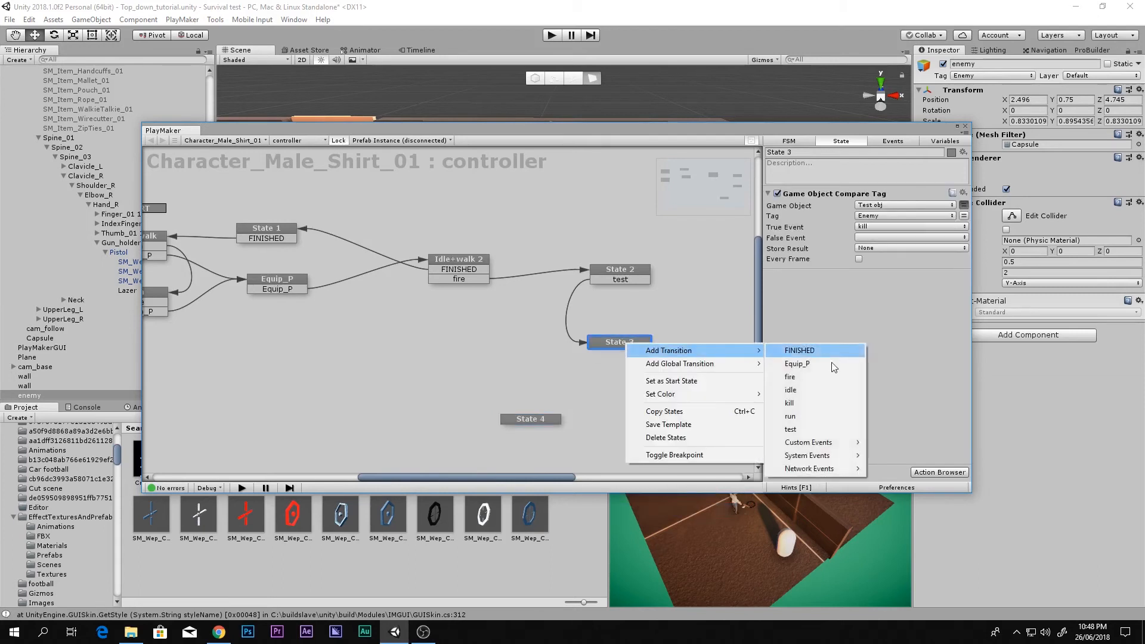
{"action": "left_click", "coordinate": [833, 392]}
{"action": "left_click_drag", "start_coordinate": [620, 355], "coordinate": [542, 419]}
Step: Set the Compare Tag action's False Event to FINISHED and link State 3's FINISHED transition back to Idle+walk 2
{"action": "left_click", "coordinate": [879, 238]}
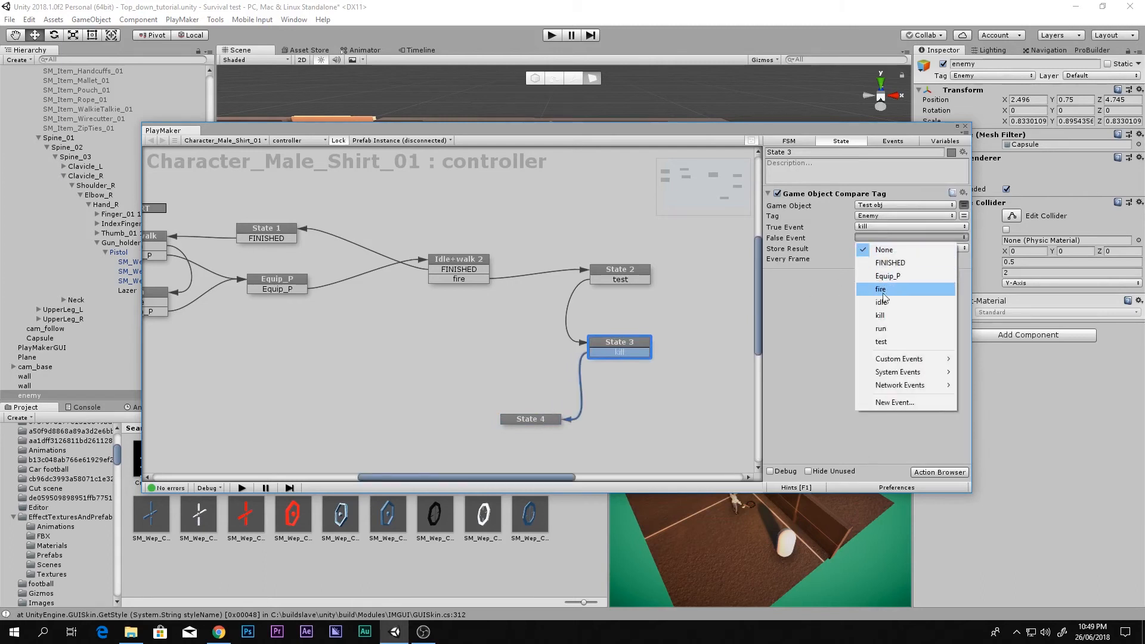
{"action": "left_click", "coordinate": [889, 263]}
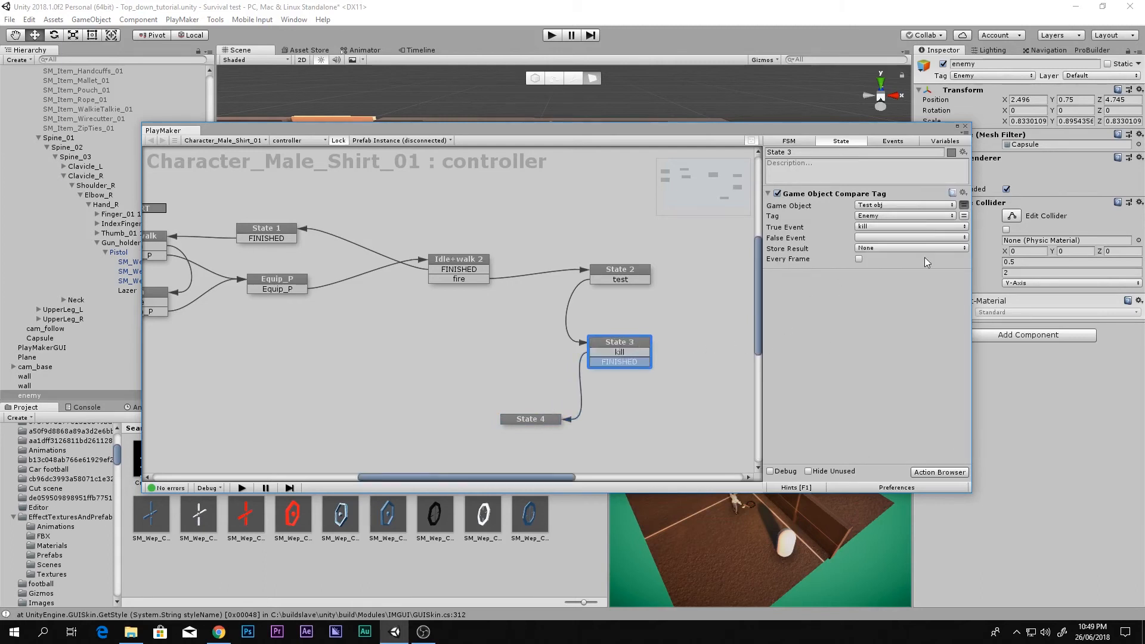
{"action": "left_click", "coordinate": [860, 238]}
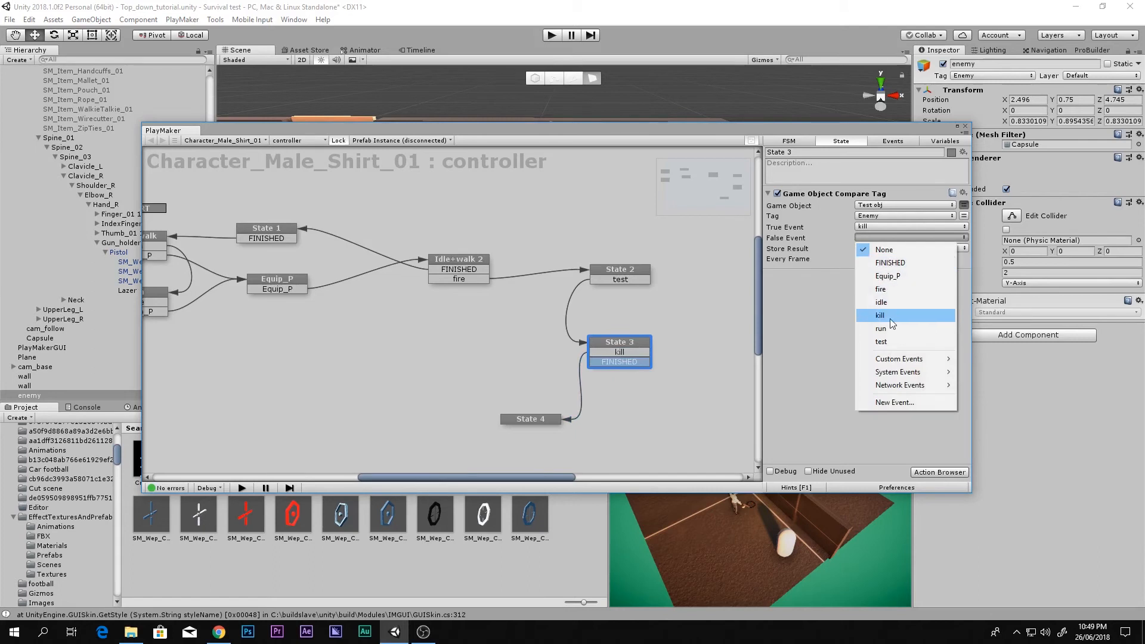
{"action": "left_click", "coordinate": [905, 268]}
{"action": "left_click_drag", "start_coordinate": [622, 362], "coordinate": [492, 277]}
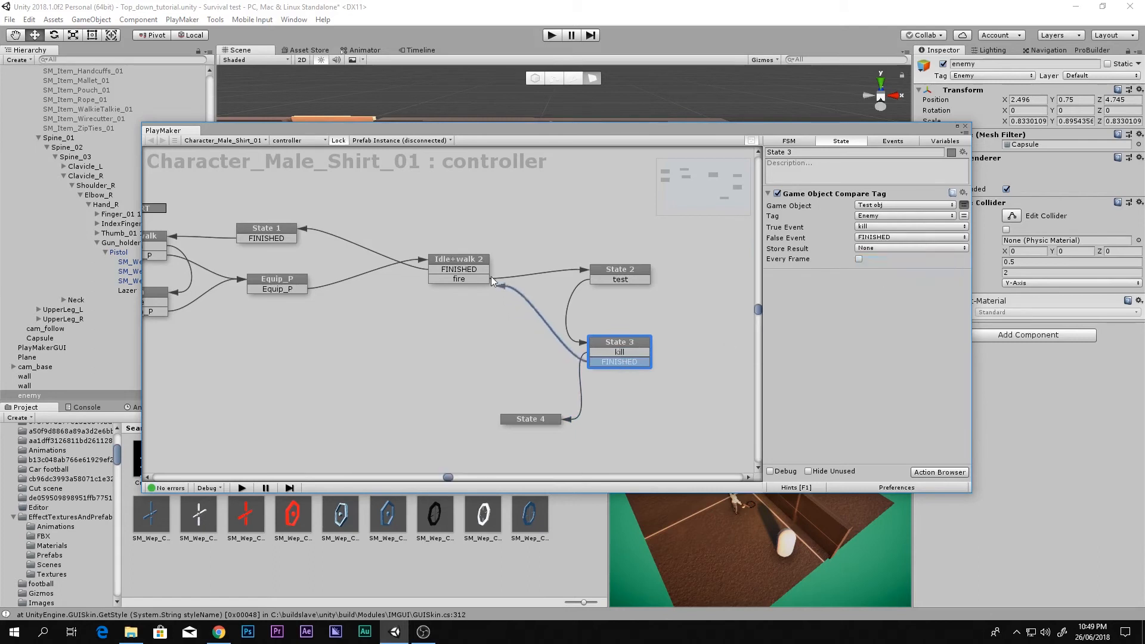
Step: Arrange State 4 below State 3 and shift State 2 toward Idle+walk 2, with the PlayMaker window moved clear of the scene
{"action": "left_click_drag", "start_coordinate": [526, 425], "coordinate": [620, 428]}
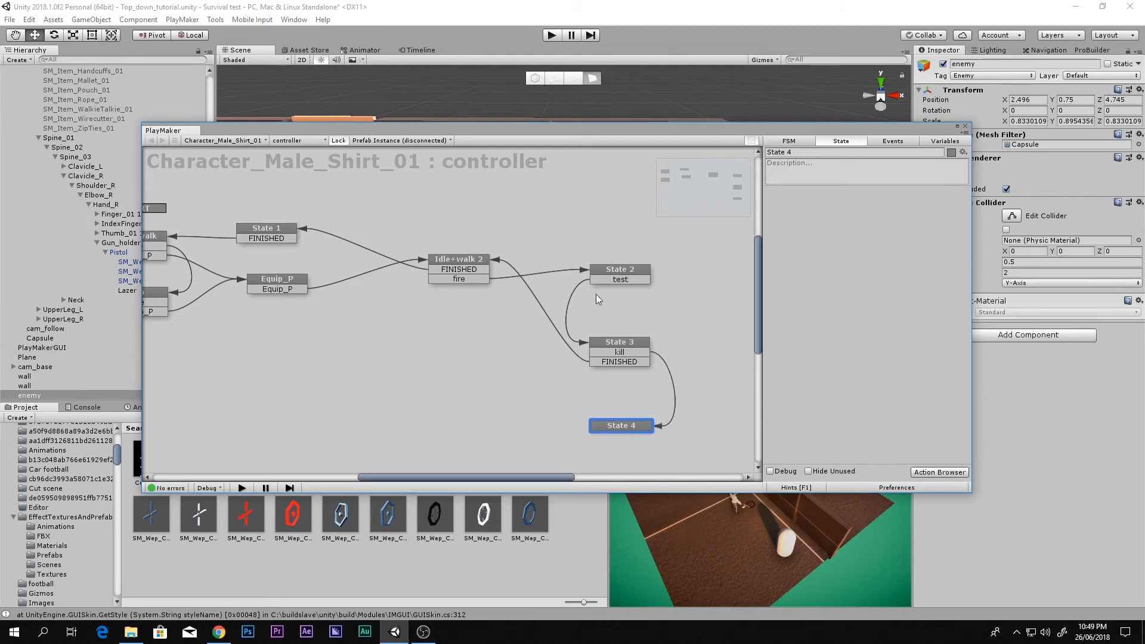
{"action": "left_click_drag", "start_coordinate": [625, 268], "coordinate": [601, 271]}
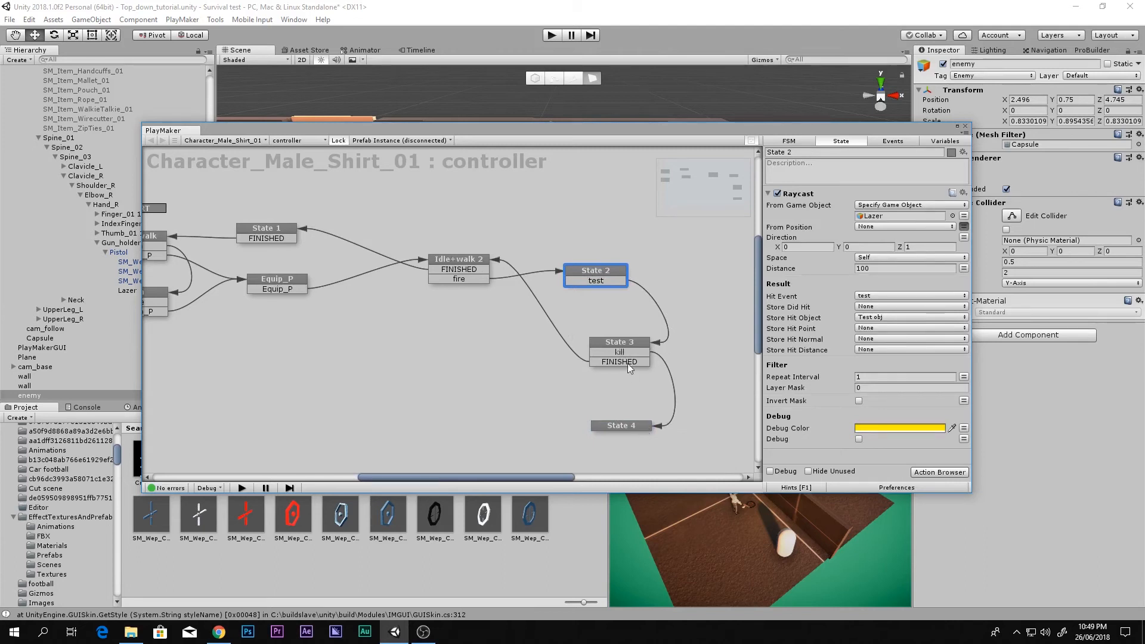
{"action": "left_click_drag", "start_coordinate": [898, 132], "coordinate": [0, 143]}
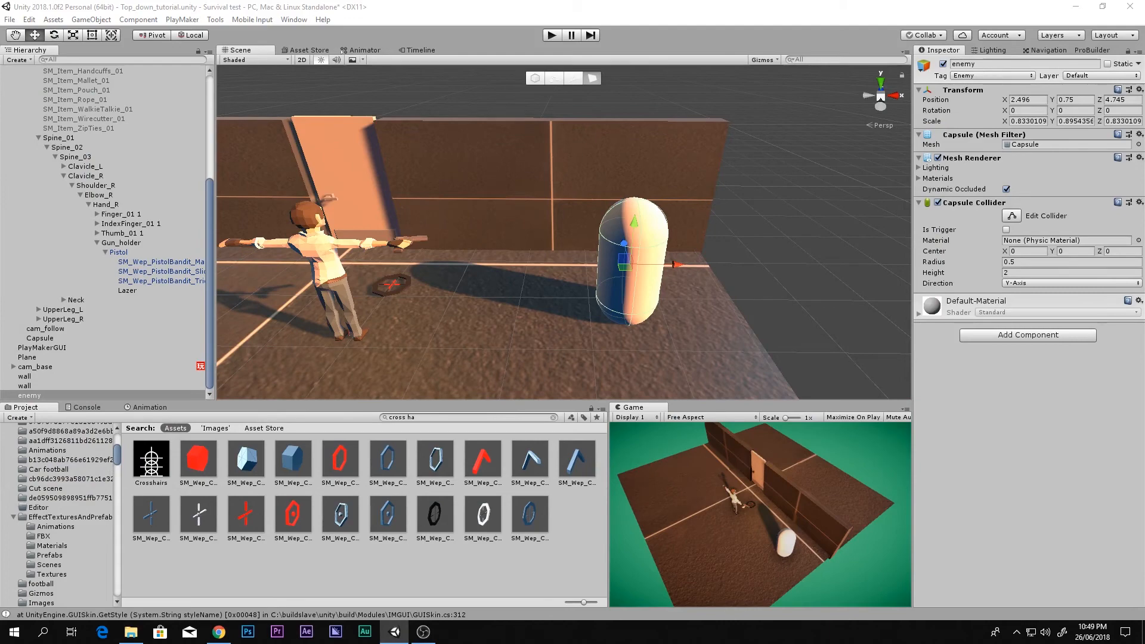
{"action": "left_click_drag", "start_coordinate": [0, 179], "coordinate": [501, 387]}
Step: Add a Rigidbody component to the enemy capsule
{"action": "scroll", "coordinate": [113, 178], "scroll_direction": "up", "scroll_amount": 6}
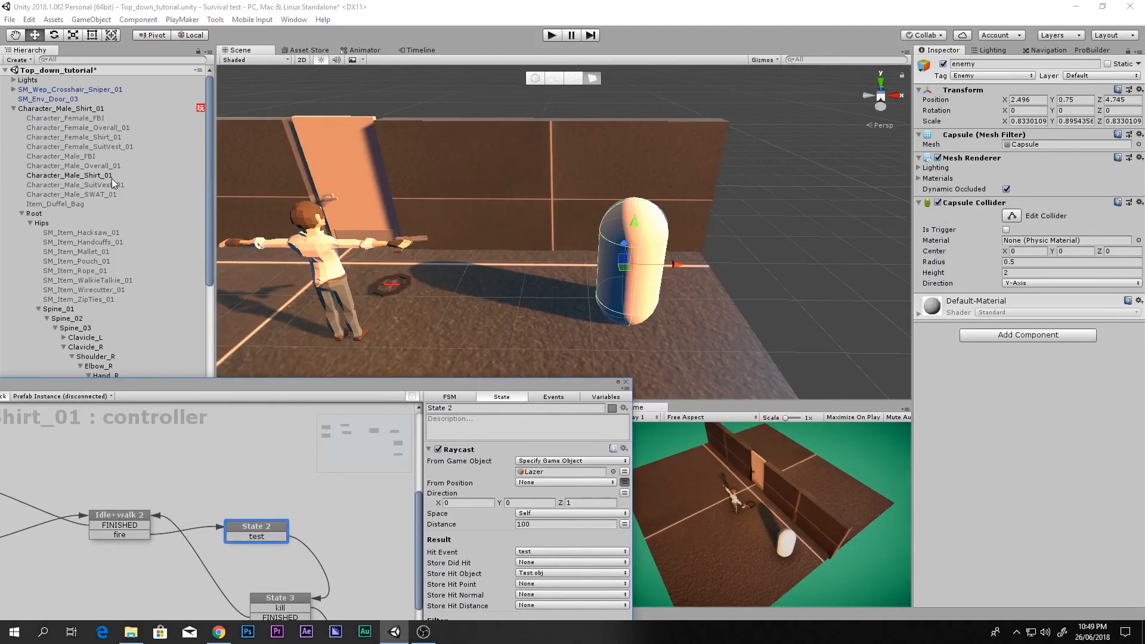
{"action": "left_click", "coordinate": [1009, 338]}
{"action": "type", "text": "r"}
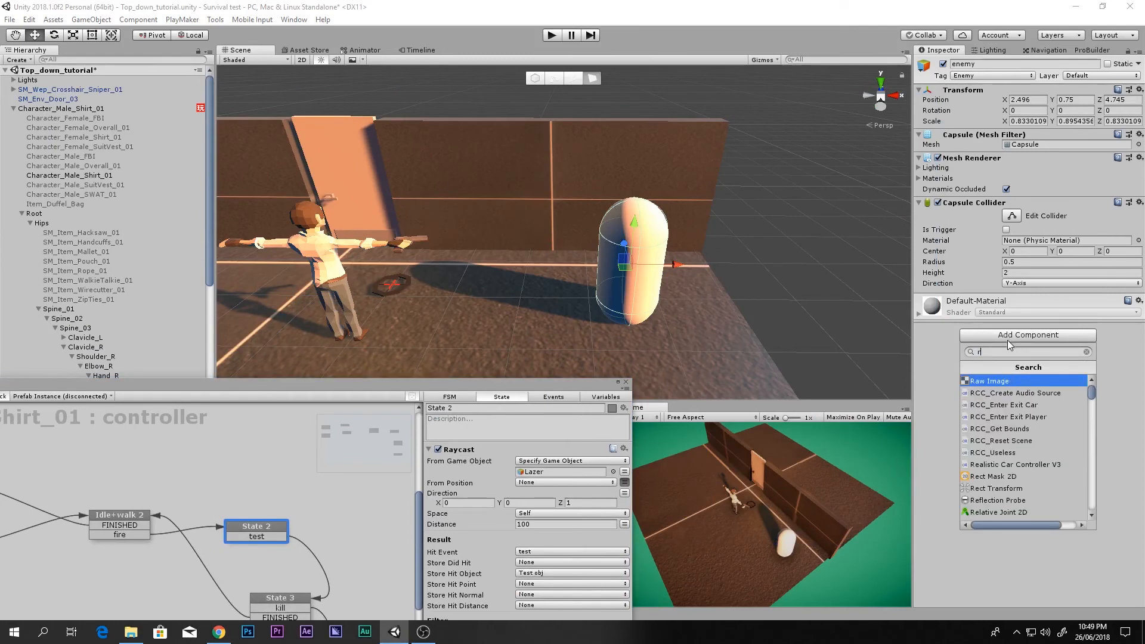
{"action": "type", "text": "igidbody"}
{"action": "key", "text": "Return"}
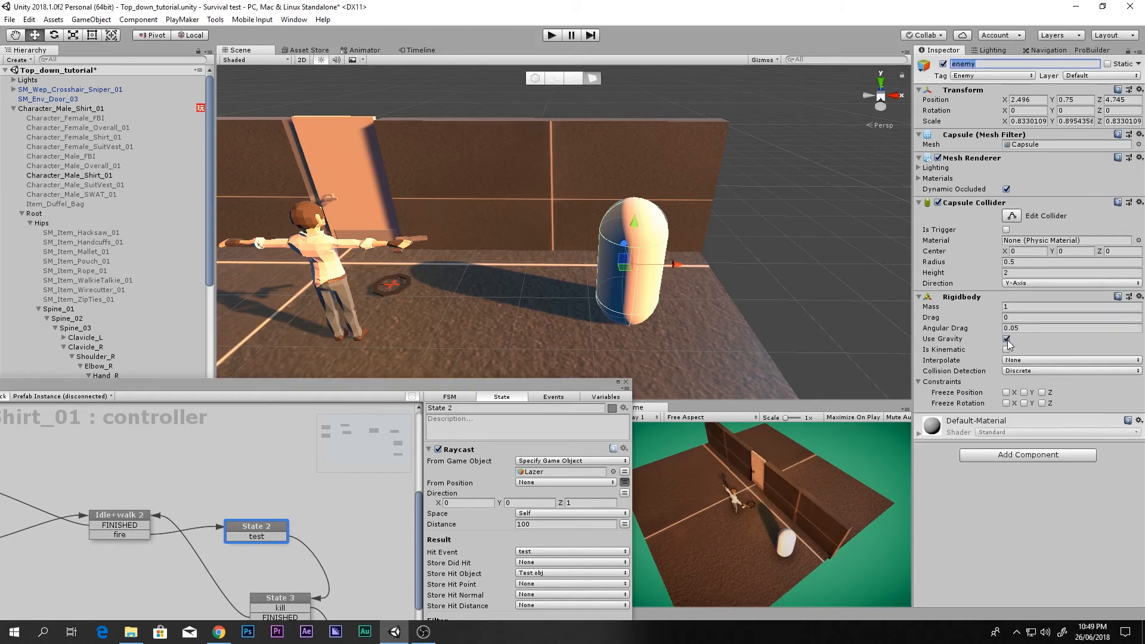
Step: Make the enemy capsule's Rigidbody kinematic and raise the capsule to about Y 1.1, above the floor
{"action": "left_click", "coordinate": [1007, 349]}
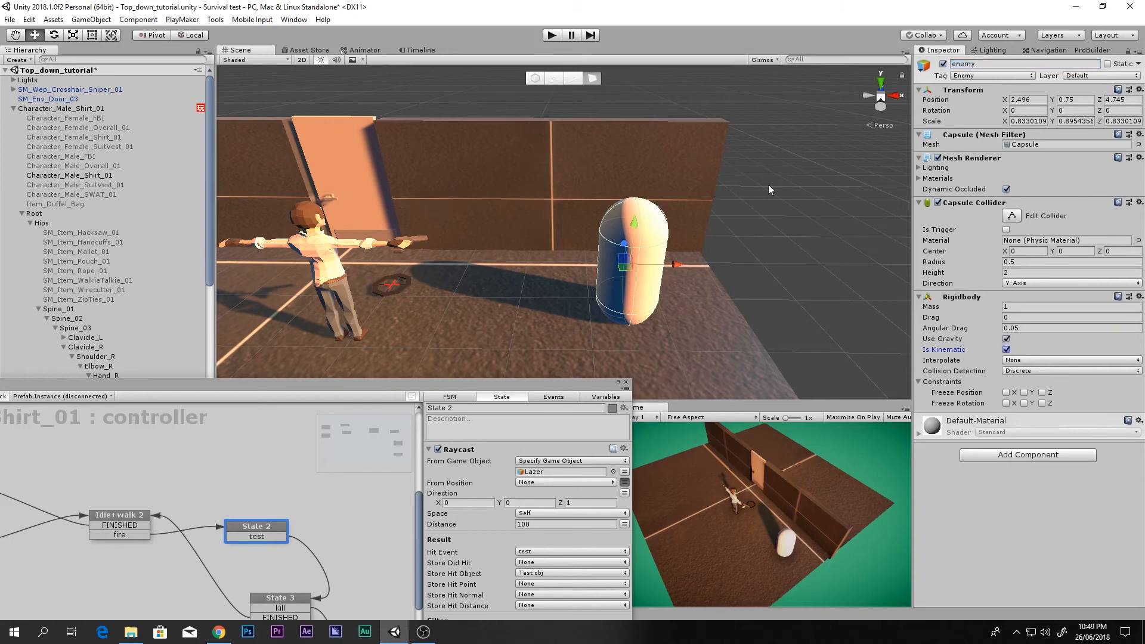
{"action": "left_click_drag", "start_coordinate": [635, 231], "coordinate": [636, 210]}
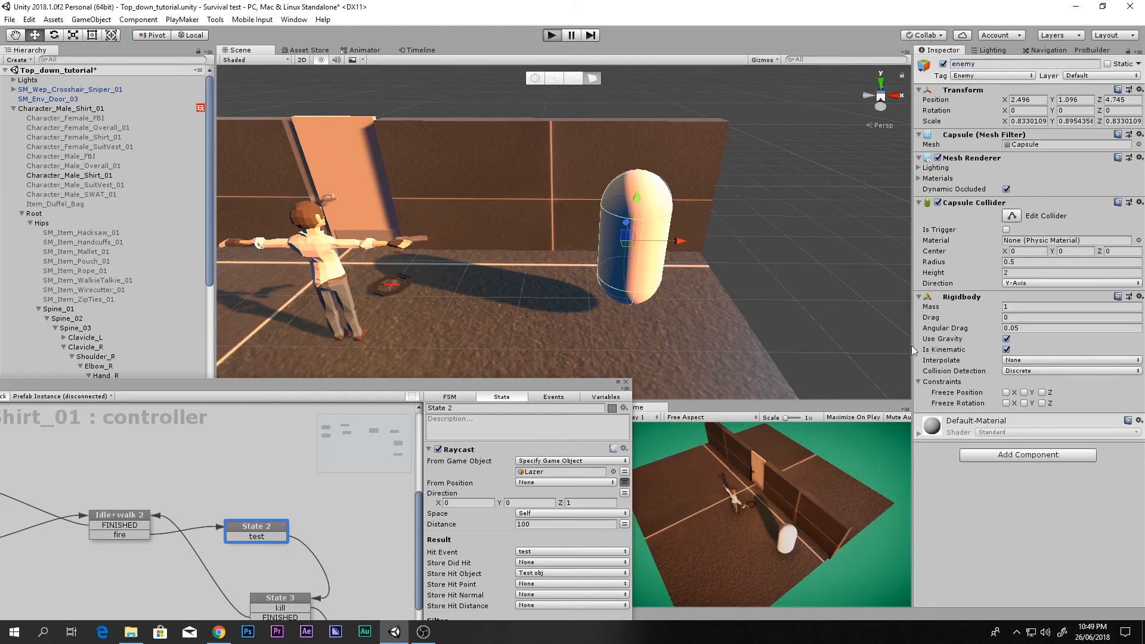
Step: Play-test the capsule's physics by turning Is Kinematic off and back on during play, and end the test
{"action": "key", "text": "ctrl+p"}
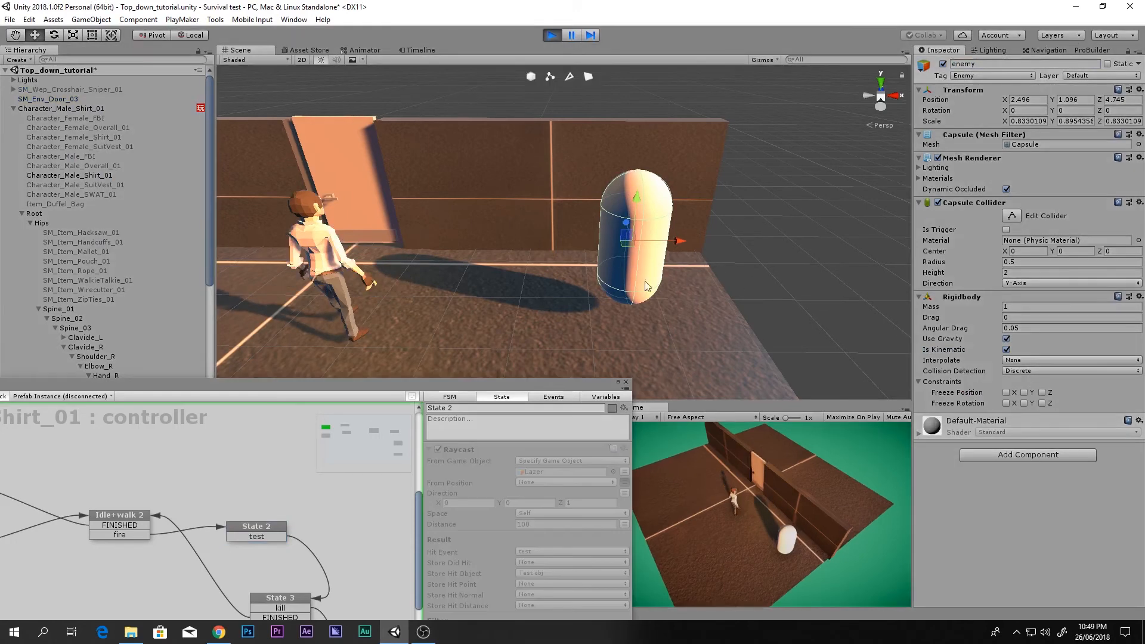
{"action": "left_click", "coordinate": [1006, 350]}
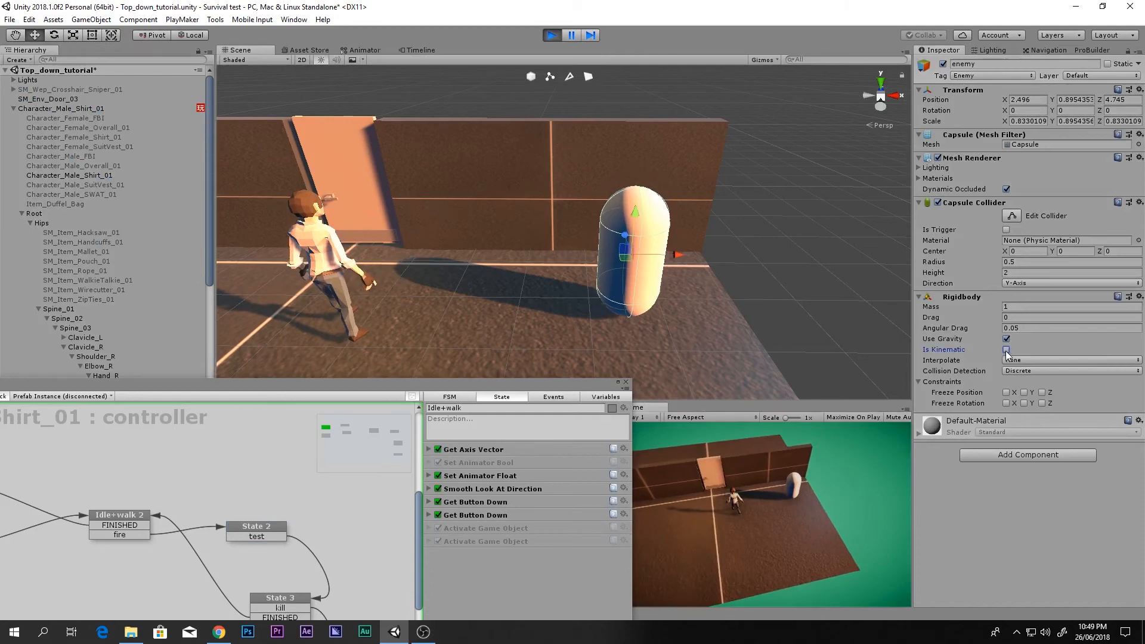
{"action": "left_click", "coordinate": [1006, 349]}
{"action": "left_click", "coordinate": [552, 35]}
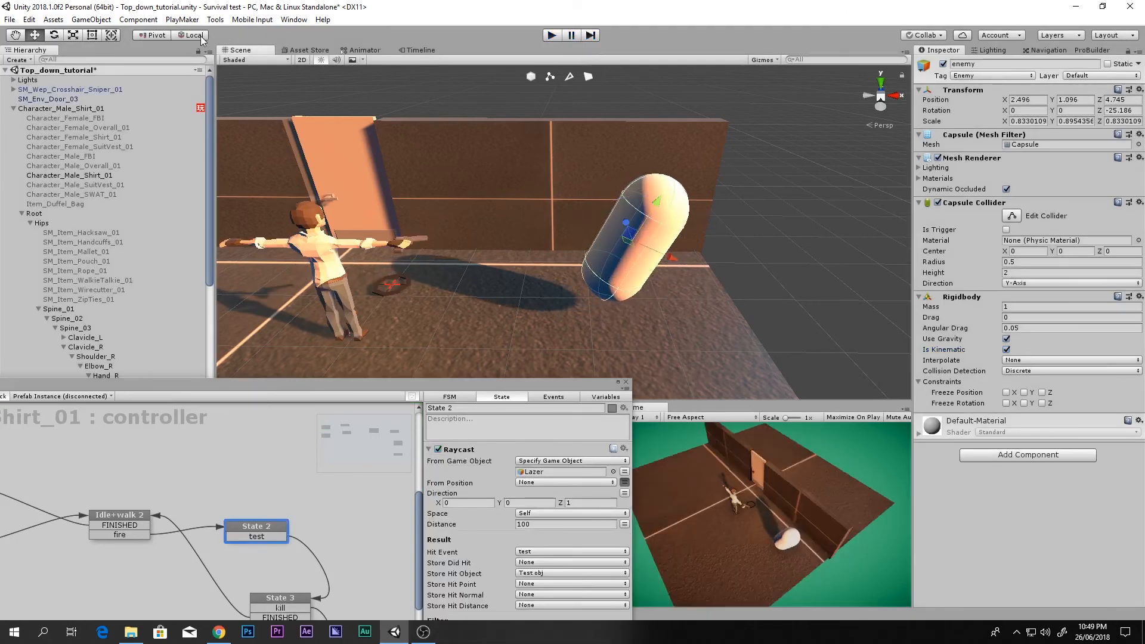
Step: Tilt the enemy capsule about -25 degrees around Z, switch the handles to global orientation and raise it to about Y 1.46
{"action": "key", "text": "x"}
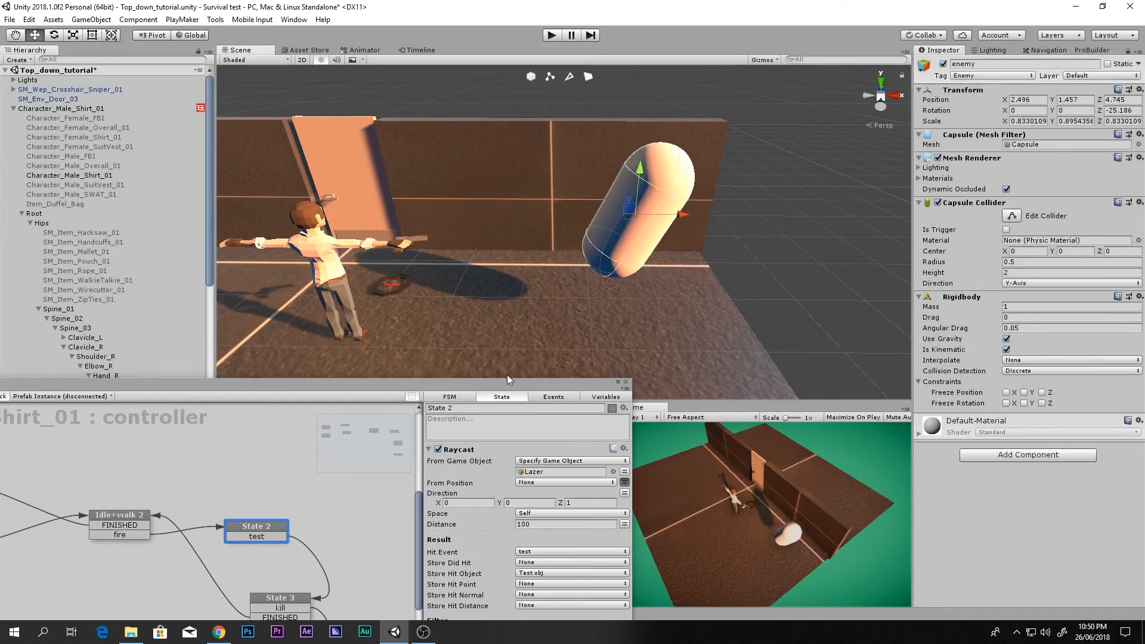
Step: Add a Set Property action to State 4 of the controller FSM
{"action": "left_click_drag", "start_coordinate": [510, 383], "coordinate": [722, 122]}
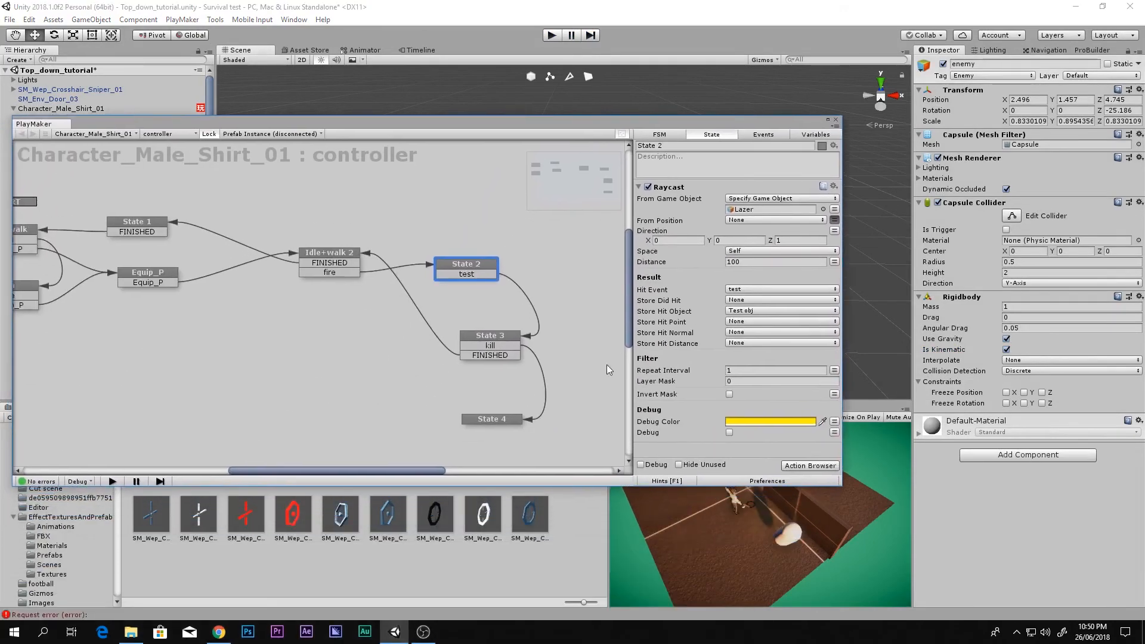
{"action": "left_click", "coordinate": [498, 420]}
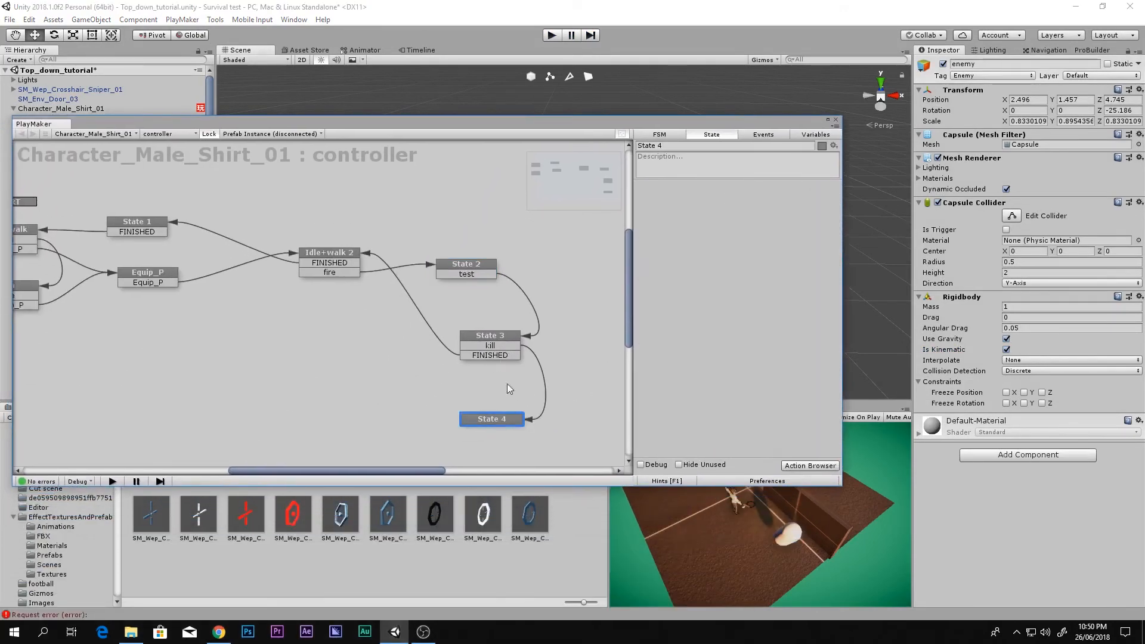
{"action": "double_click", "coordinate": [735, 331]}
{"action": "type", "text": "set"}
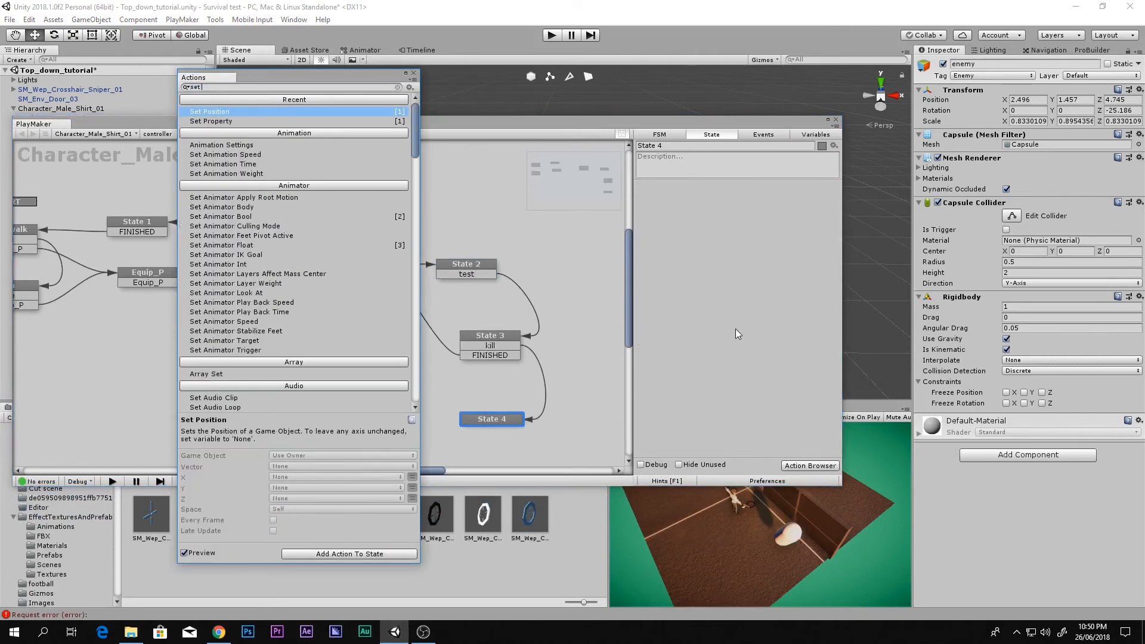
{"action": "type", "text": " prop"}
{"action": "key", "text": "Return"}
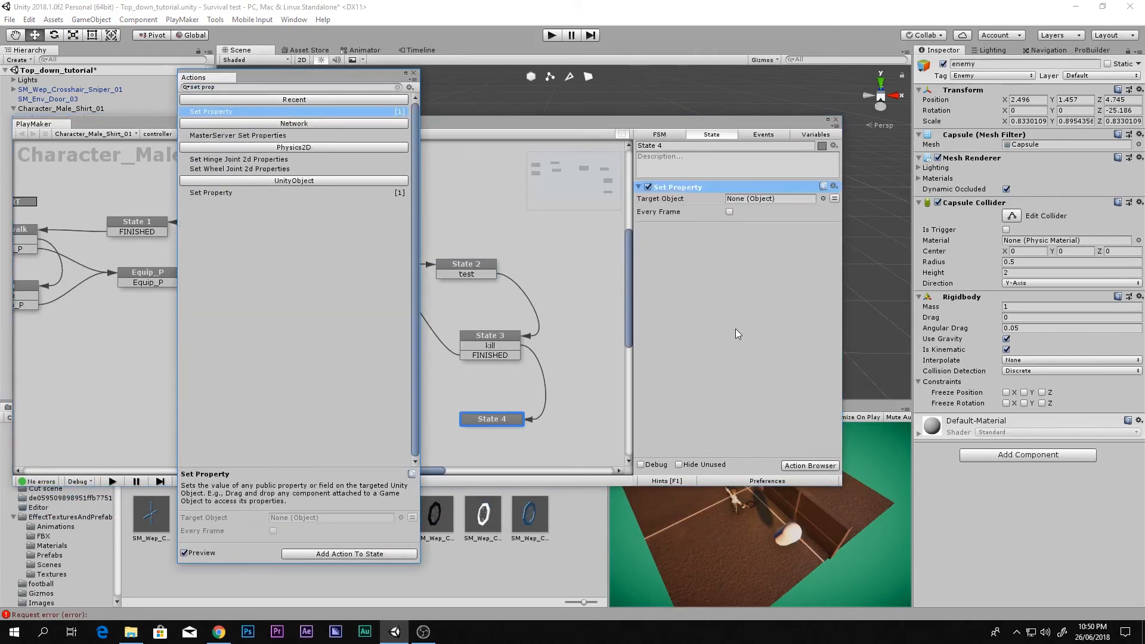
Step: Target the enemy's Rigidbody in the Set Property action, choose isKinematic with its value left off, and close the FSM editor
{"action": "left_click_drag", "start_coordinate": [963, 296], "coordinate": [770, 198]}
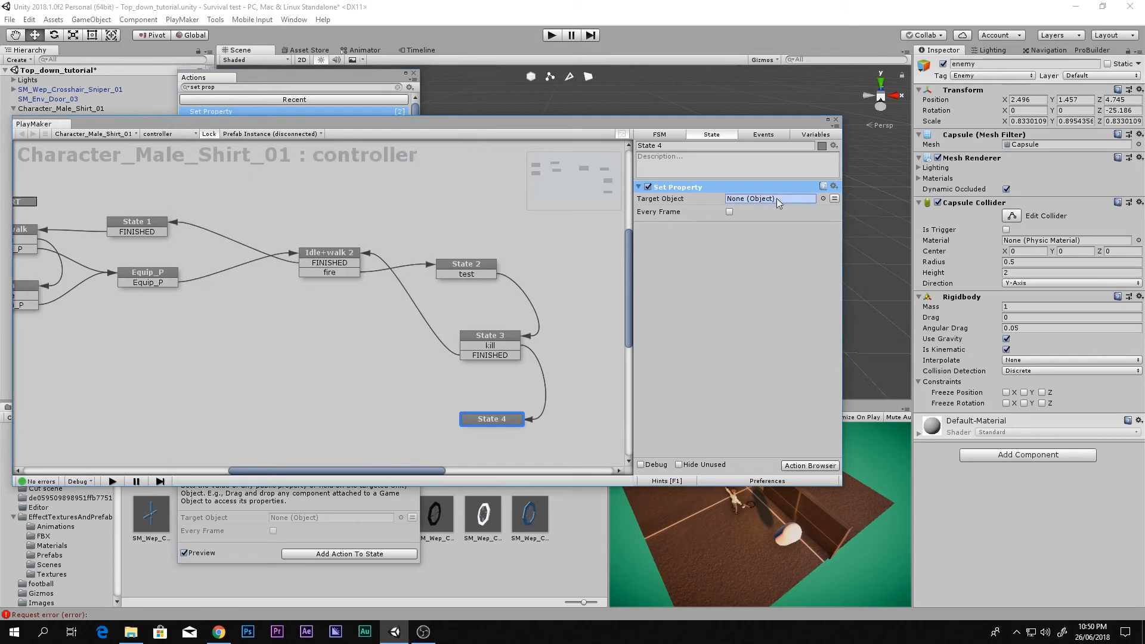
{"action": "left_click", "coordinate": [775, 220]}
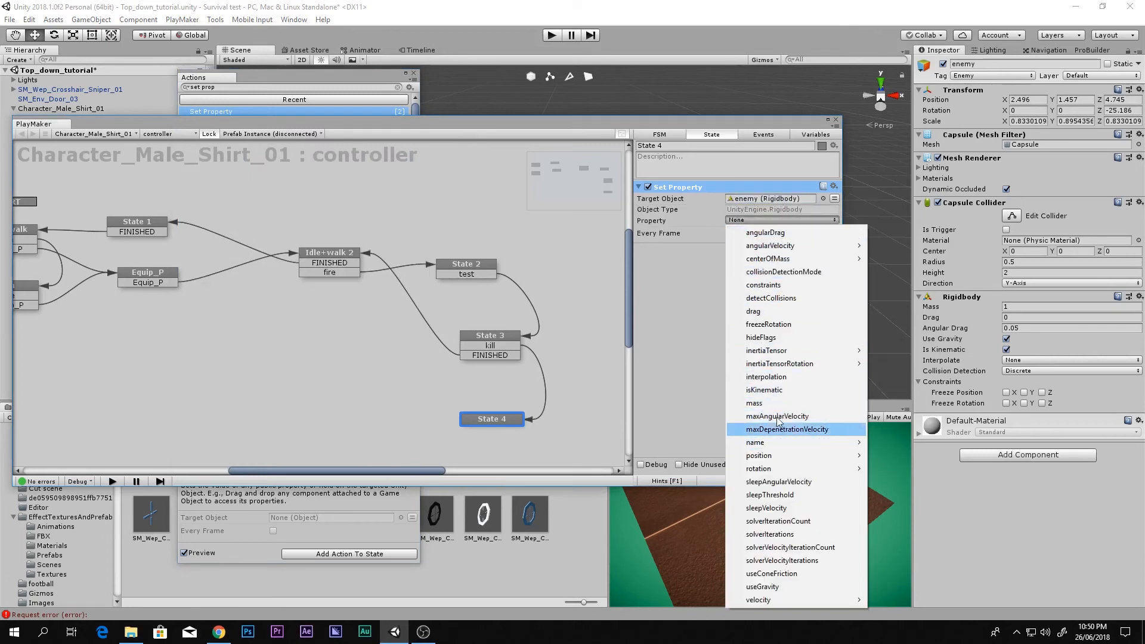
{"action": "left_click", "coordinate": [767, 390]}
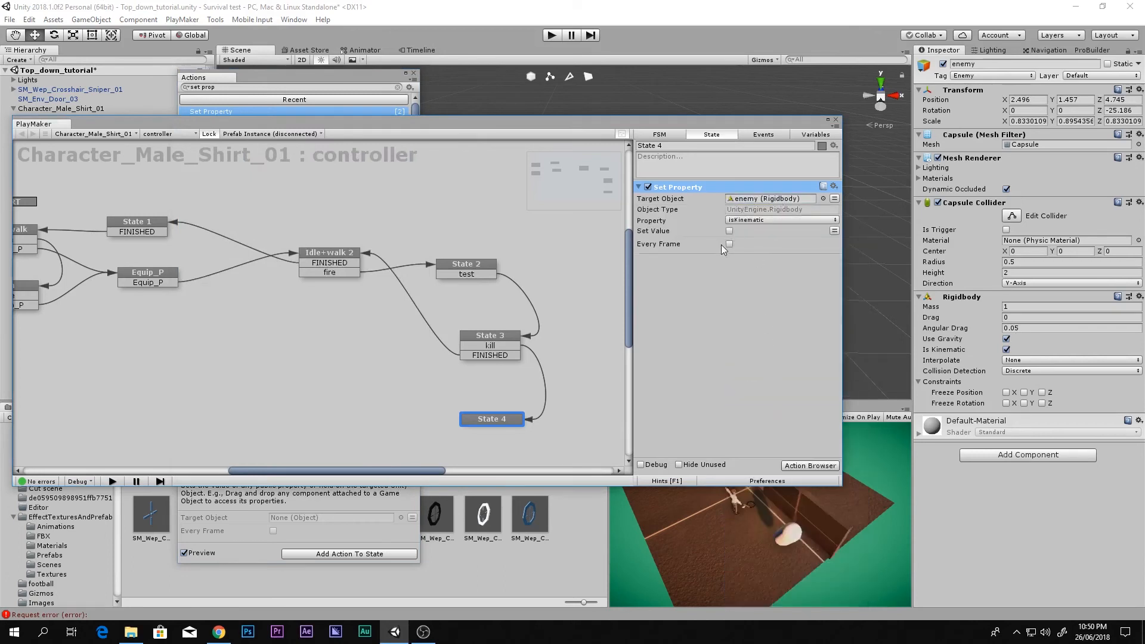
{"action": "left_click", "coordinate": [837, 119]}
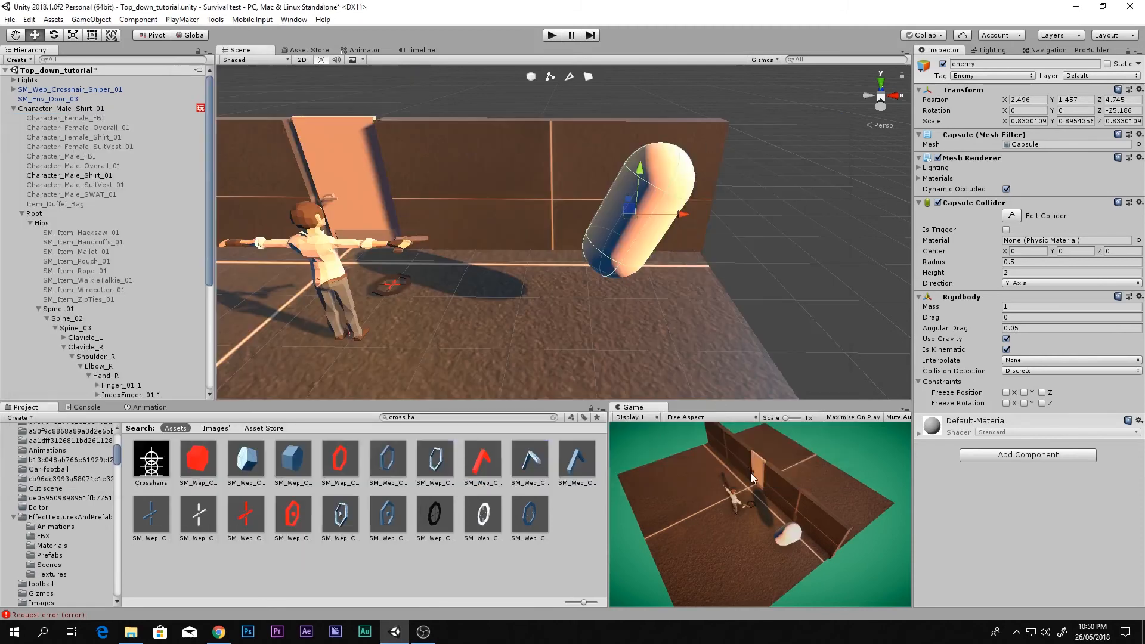
Step: Play-test aiming and firing the pistol at the tilted enemy capsule, and stop the game
{"action": "key", "text": "ctrl+p"}
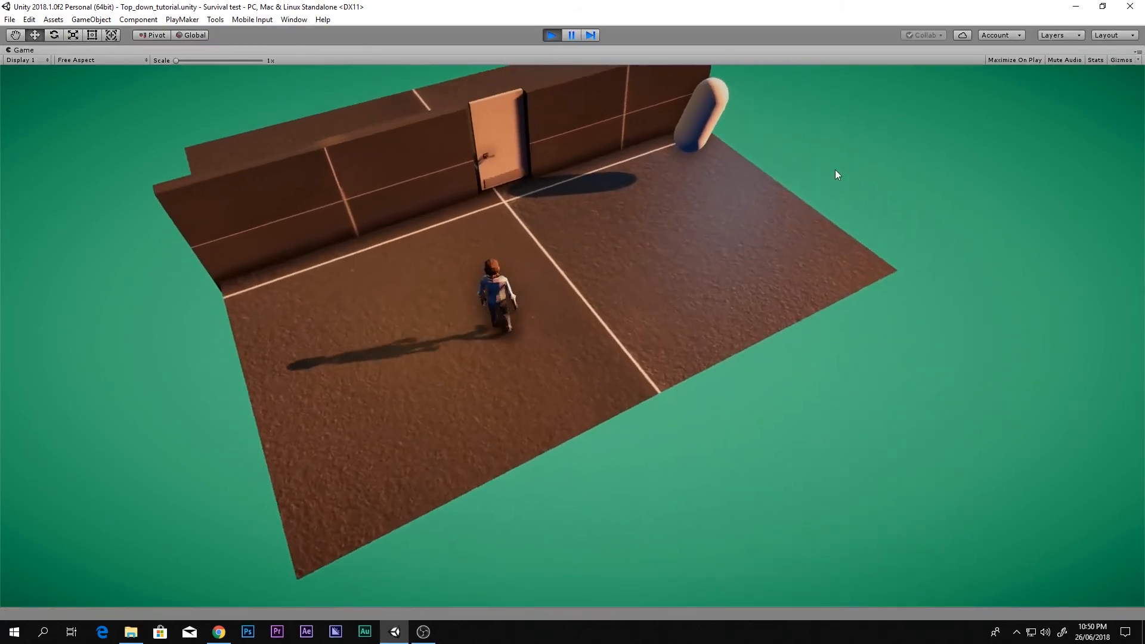
{"action": "right_click_drag", "start_coordinate": [835, 173], "coordinate": [664, 278]}
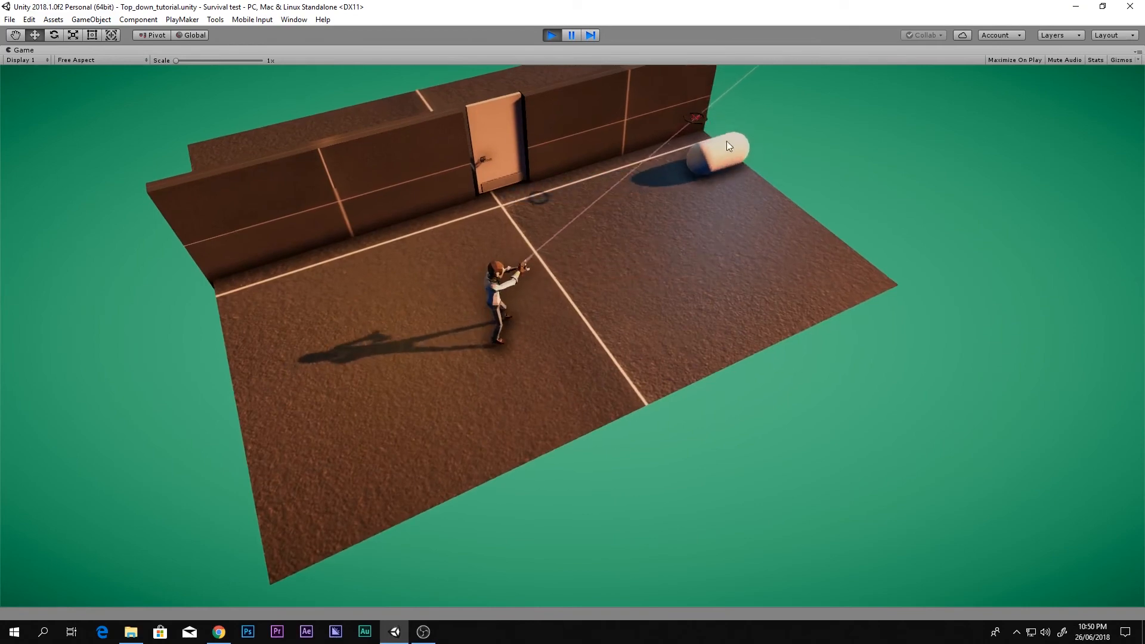
{"action": "left_click", "coordinate": [560, 36]}
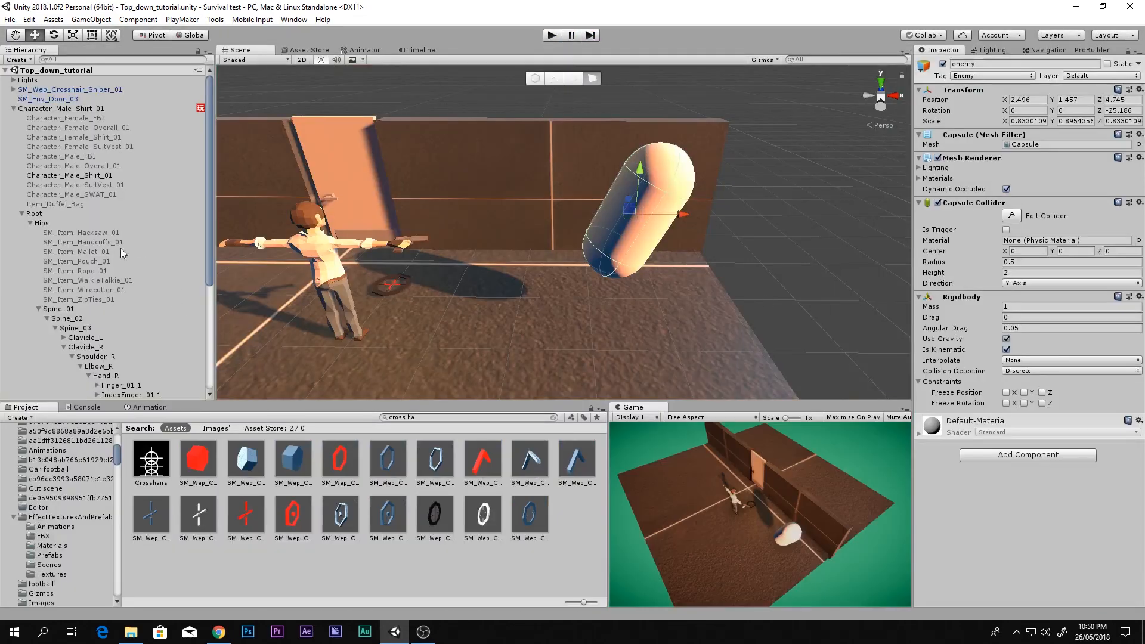
Step: Reopen the character's controller FSM and add a Next Frame Event action to State 4
{"action": "left_click", "coordinate": [67, 109]}
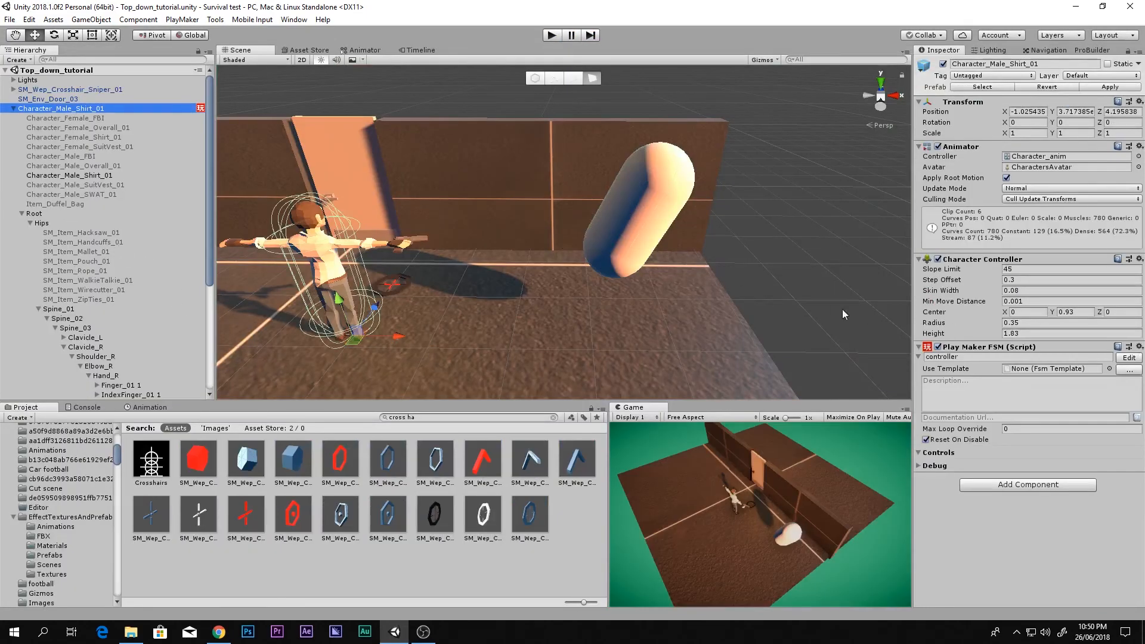
{"action": "left_click", "coordinate": [1123, 357]}
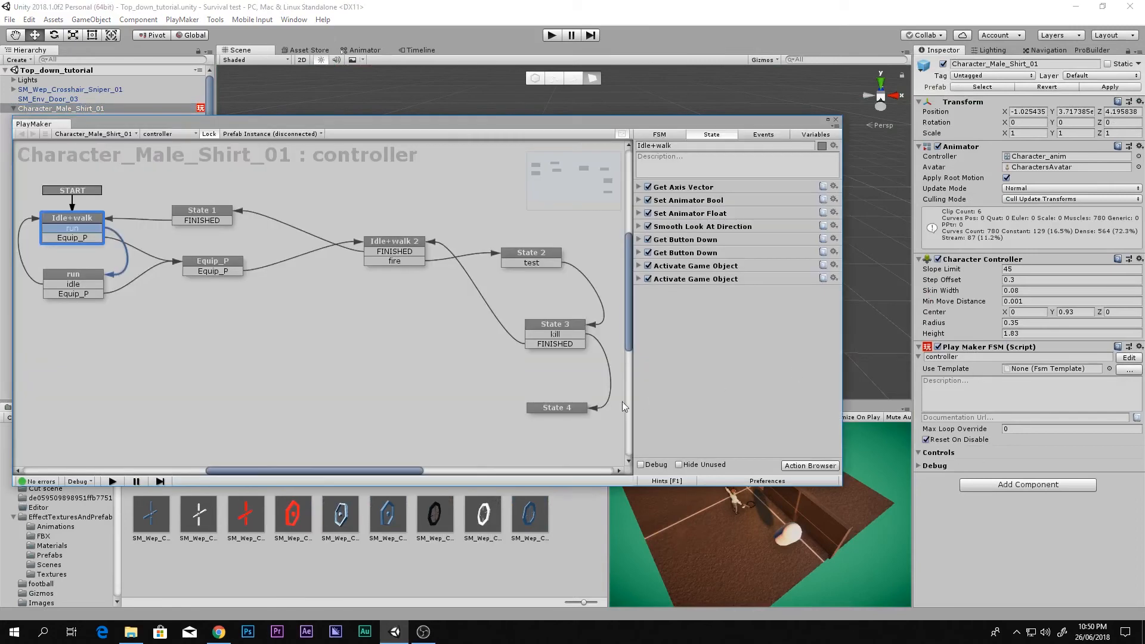
{"action": "left_click", "coordinate": [560, 407]}
{"action": "type", "text": "wa"}
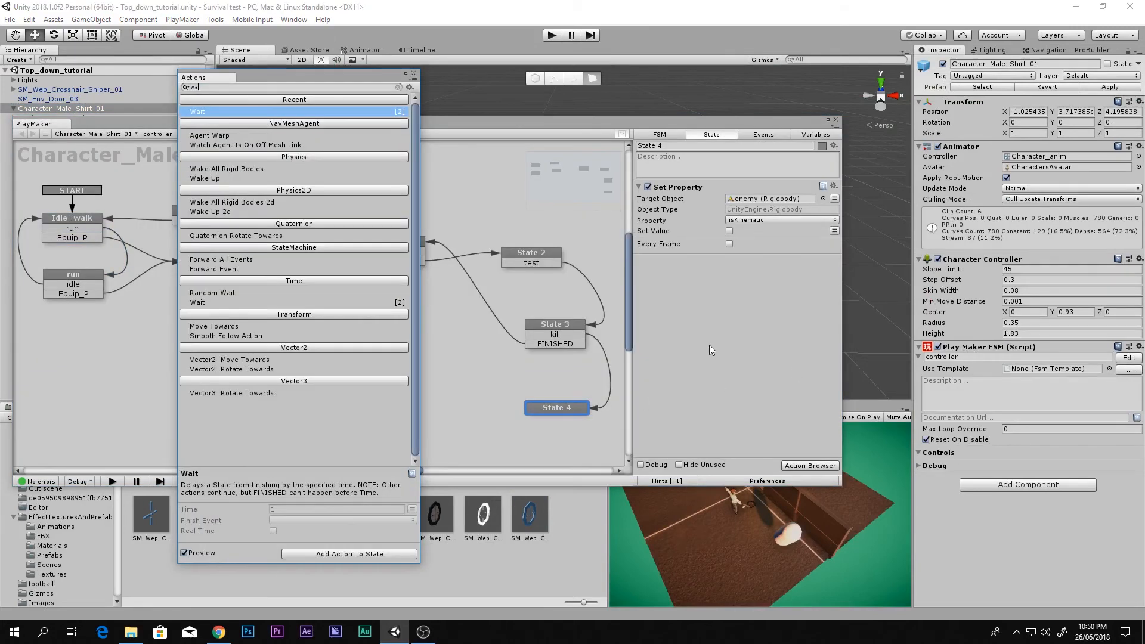
{"action": "key", "text": "BackSpace"}
{"action": "key", "text": "BackSpace"}
{"action": "type", "text": "next"}
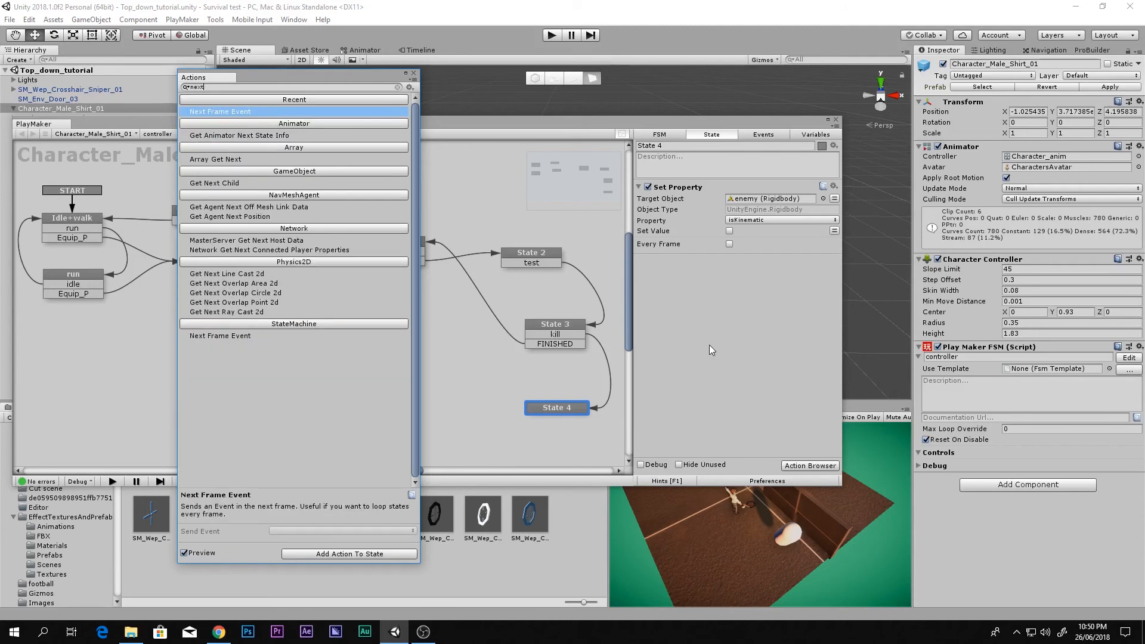
{"action": "key", "text": "Return"}
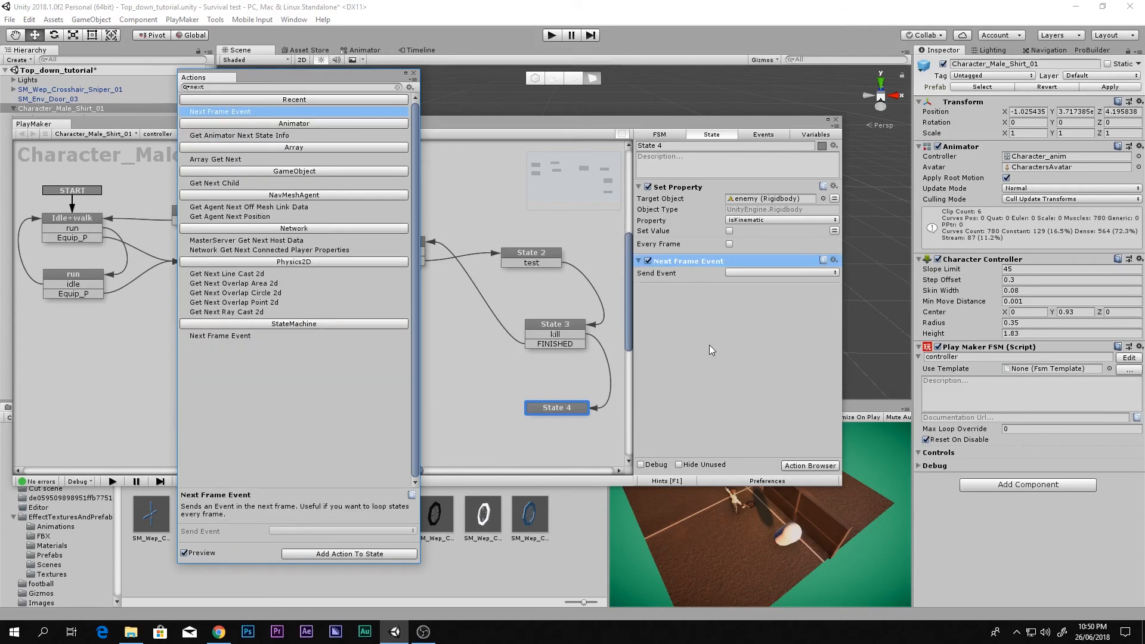
Step: Set the Next Frame Event to send FINISHED and link State 4's FINISHED transition back to Idle+walk 2
{"action": "left_click", "coordinate": [754, 273]}
{"action": "left_click", "coordinate": [758, 298]}
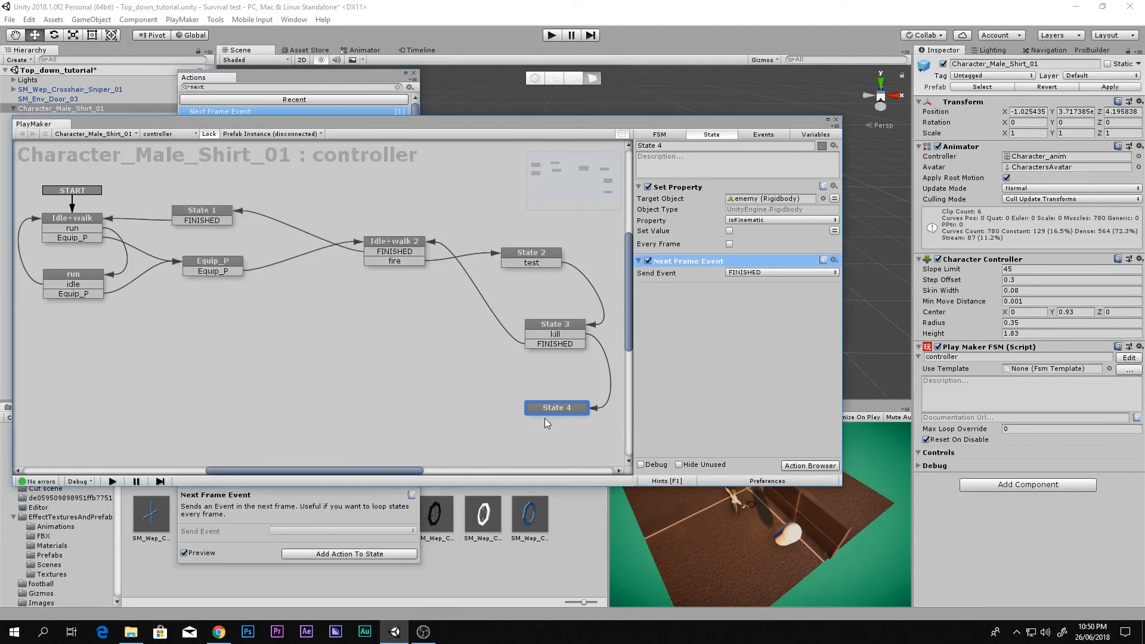
{"action": "left_click", "coordinate": [557, 410], "text": "ctrl"}
{"action": "left_click_drag", "start_coordinate": [553, 417], "coordinate": [418, 253]}
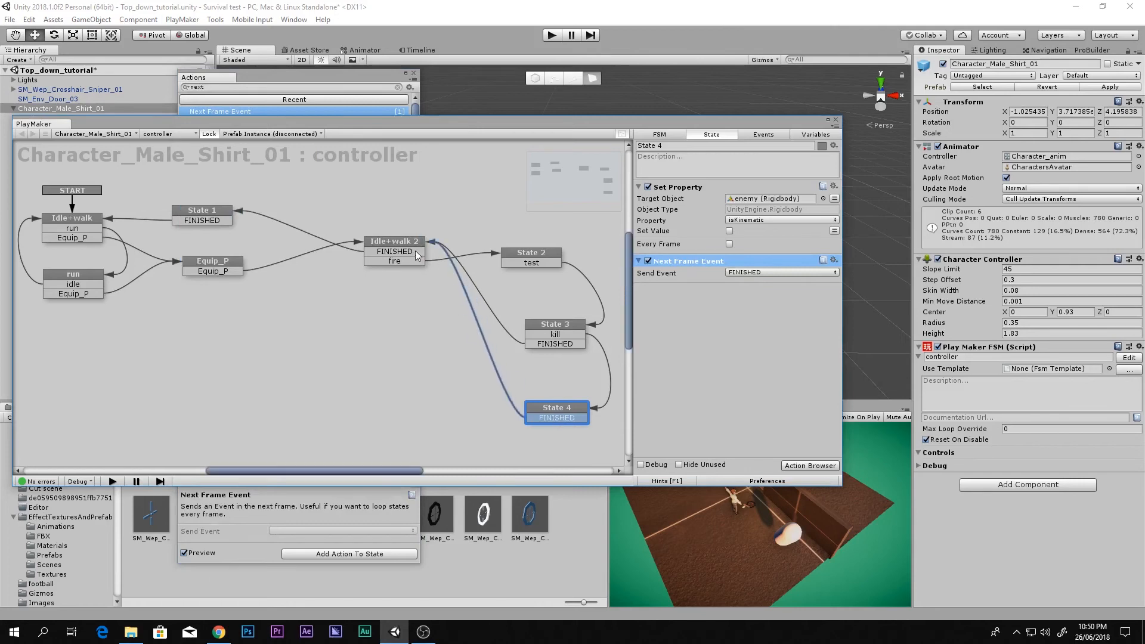
Step: Close the FSM editor, run the game in the enlarged game view to test shooting the enemy again, and stop it
{"action": "left_click", "coordinate": [837, 120]}
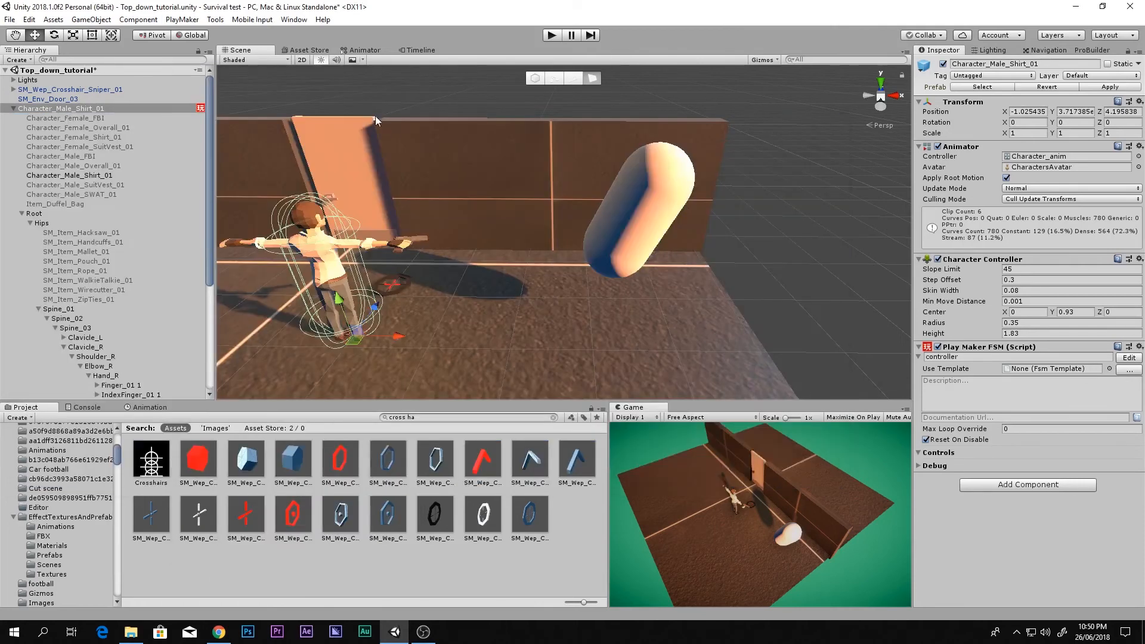
{"action": "left_click", "coordinate": [650, 247]}
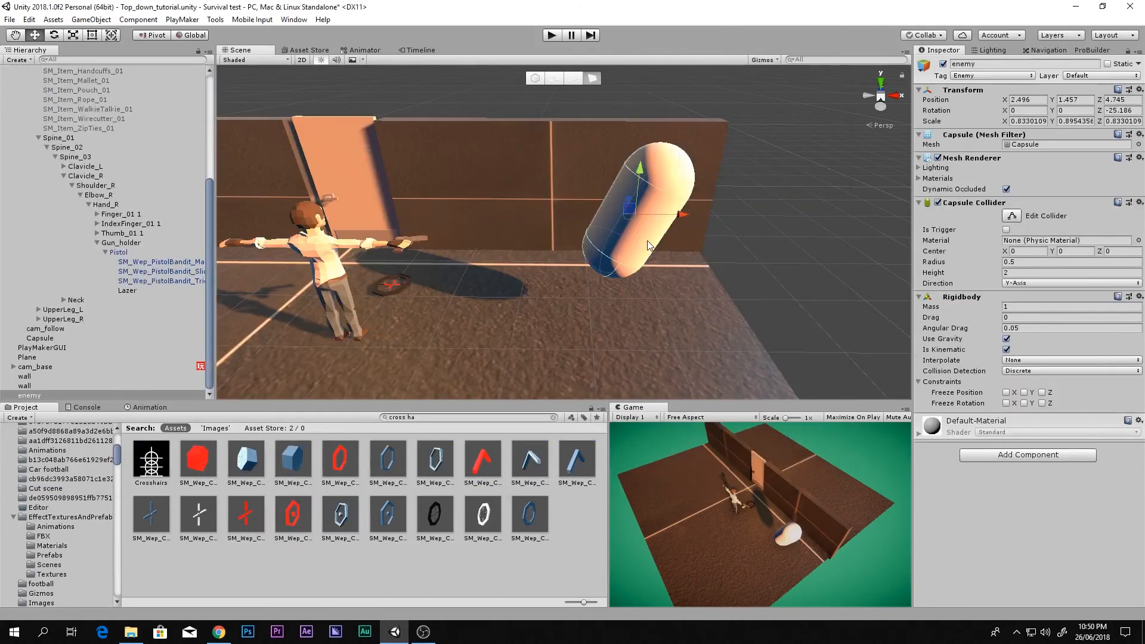
{"action": "key", "text": "shift+space"}
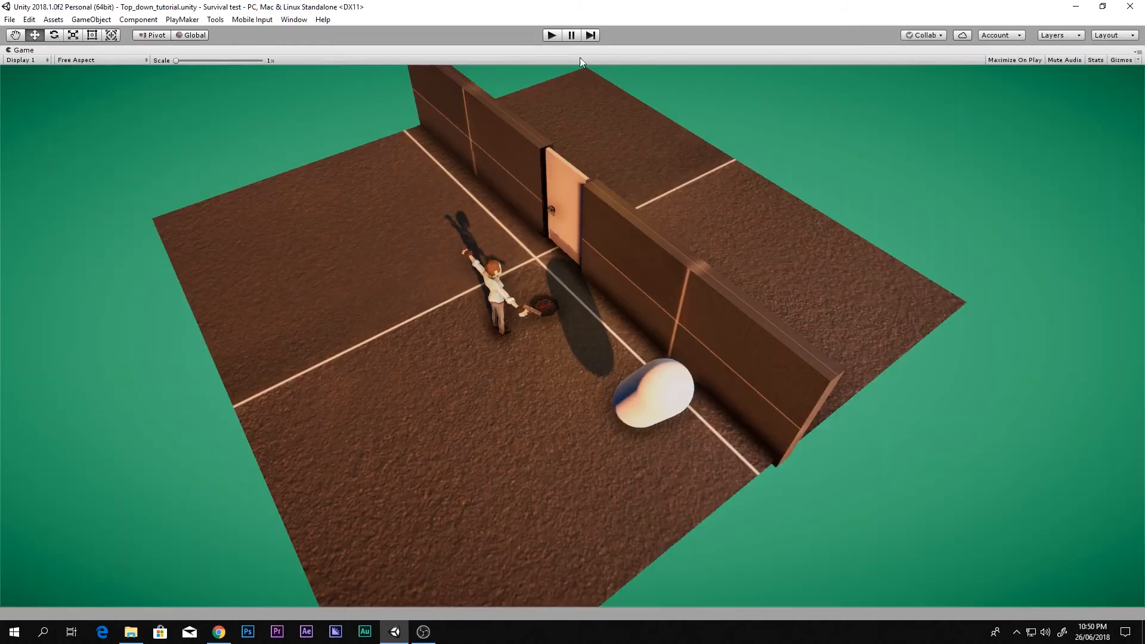
{"action": "left_click", "coordinate": [551, 35]}
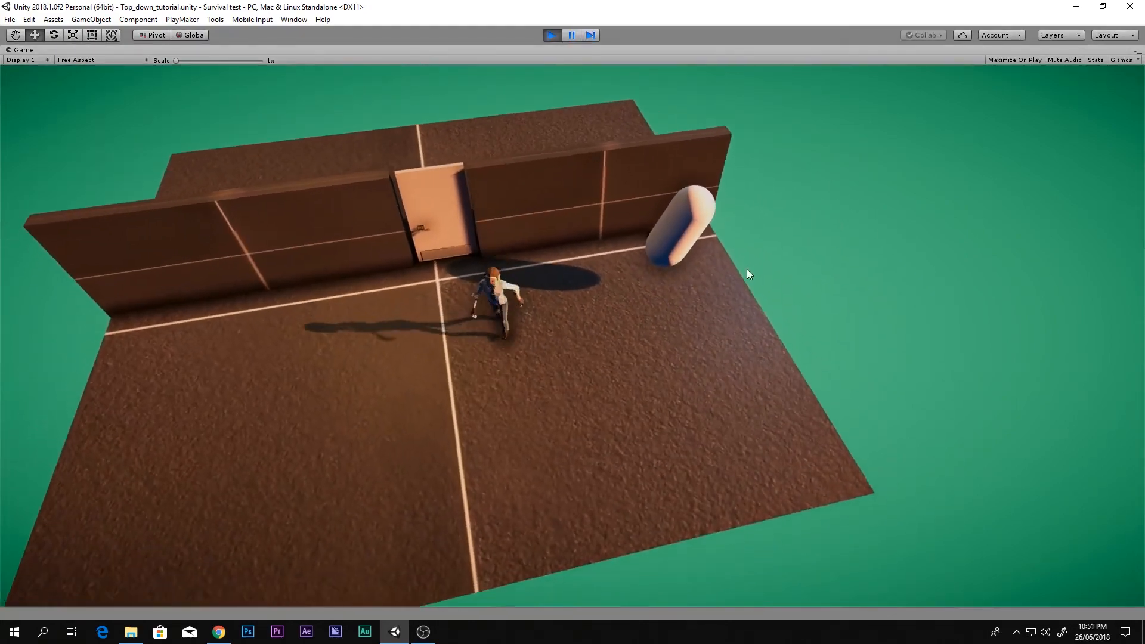
{"action": "right_click_drag", "start_coordinate": [727, 194], "coordinate": [731, 227]}
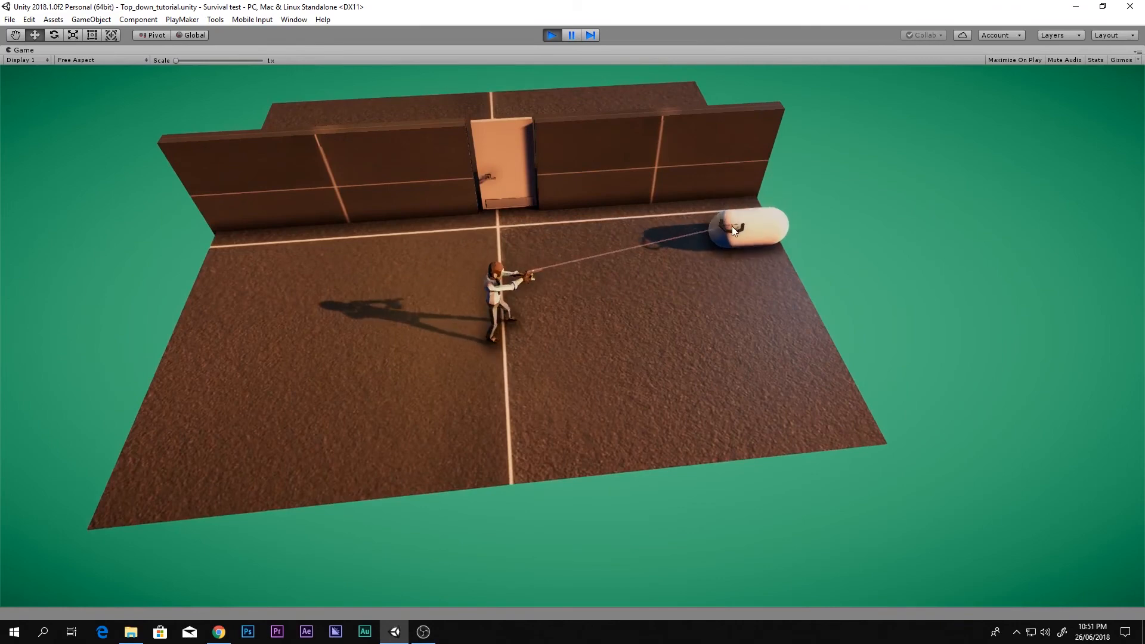
{"action": "left_click", "coordinate": [552, 35]}
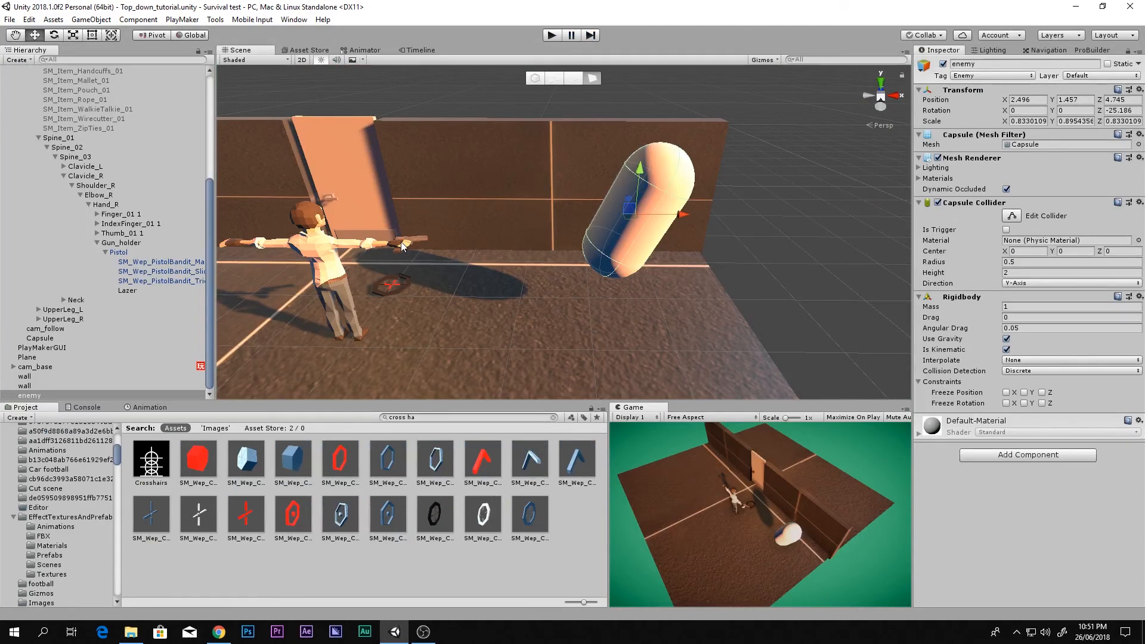
Step: Examine the character, the crosshair and the enemy capsule from several angles in the scene
{"action": "right_click_drag", "start_coordinate": [401, 248], "coordinate": [449, 259]}
{"action": "key", "text": "w"}
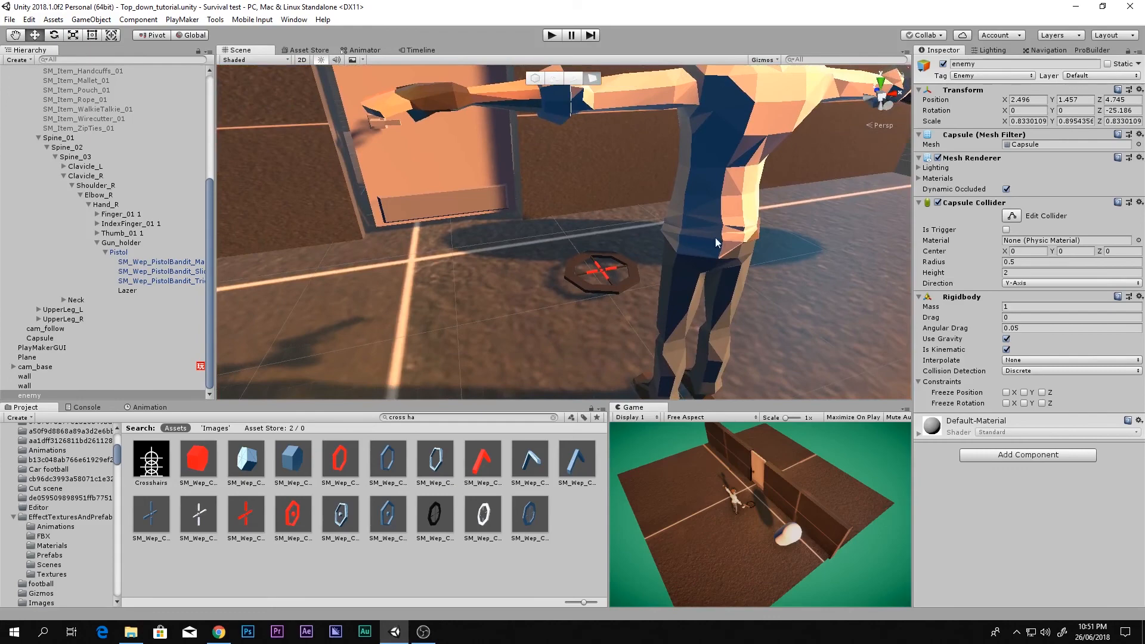
{"action": "key", "text": "d"}
{"action": "right_click_drag", "start_coordinate": [715, 244], "coordinate": [640, 247]}
{"action": "key", "text": "a"}
{"action": "right_click_drag", "start_coordinate": [524, 255], "coordinate": [394, 258]}
{"action": "key", "text": "s"}
{"action": "key", "text": "d"}
{"action": "key", "text": "s"}
{"action": "scroll", "coordinate": [113, 191], "scroll_direction": "up", "scroll_amount": 10}
Step: Open the character's controller FSM and reposition its editor to review the states and transitions
{"action": "left_click", "coordinate": [70, 109]}
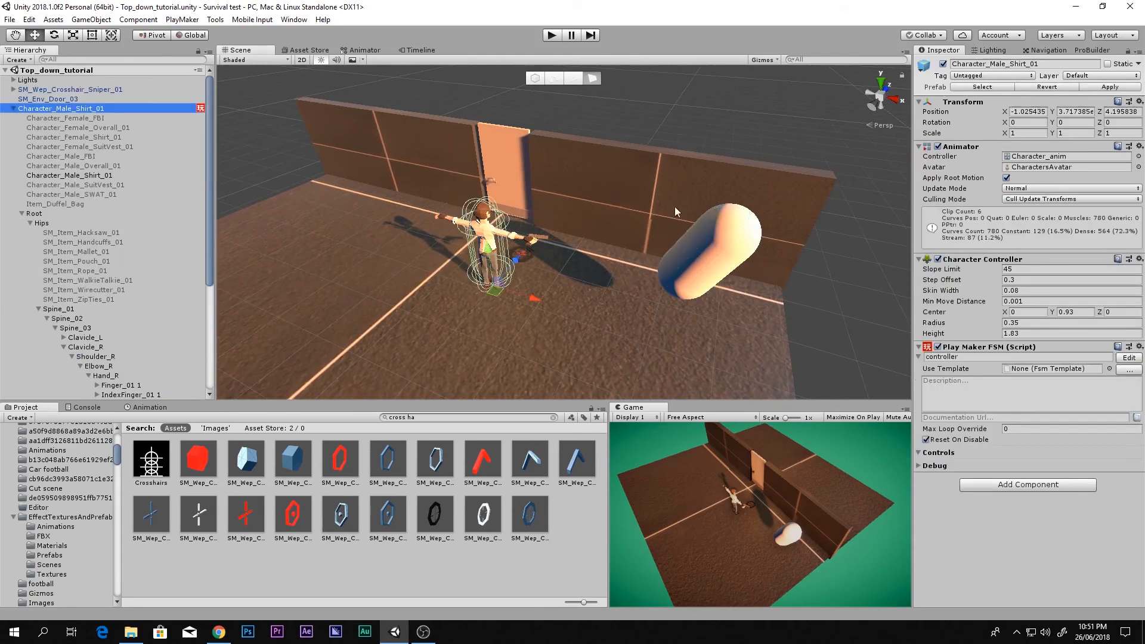
{"action": "left_click", "coordinate": [1129, 357]}
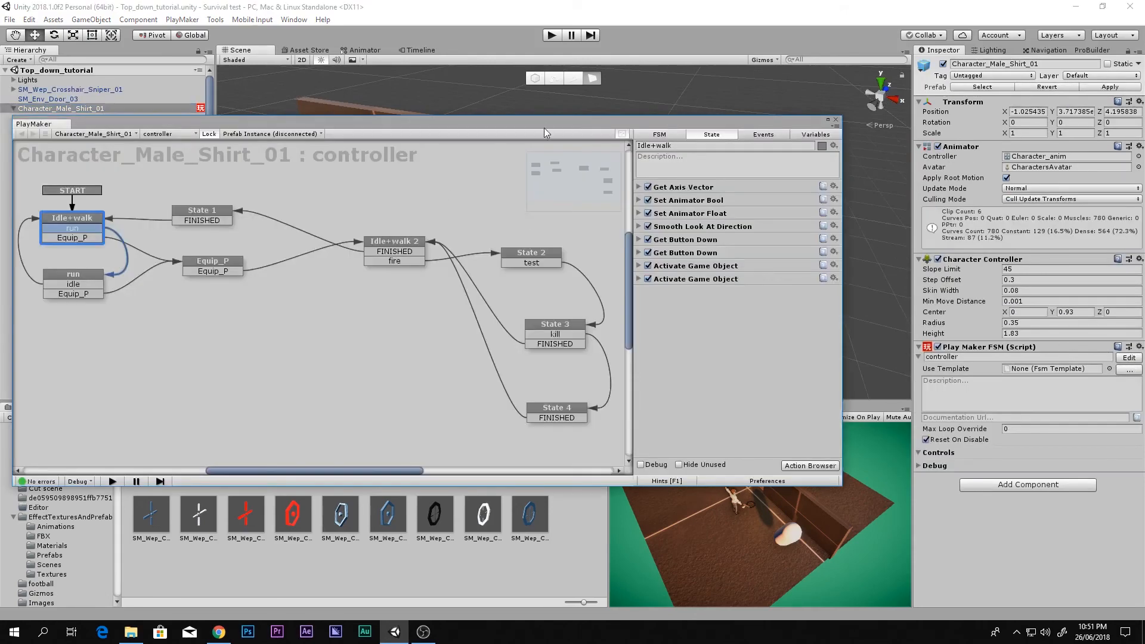
{"action": "left_click_drag", "start_coordinate": [544, 128], "coordinate": [588, 102]}
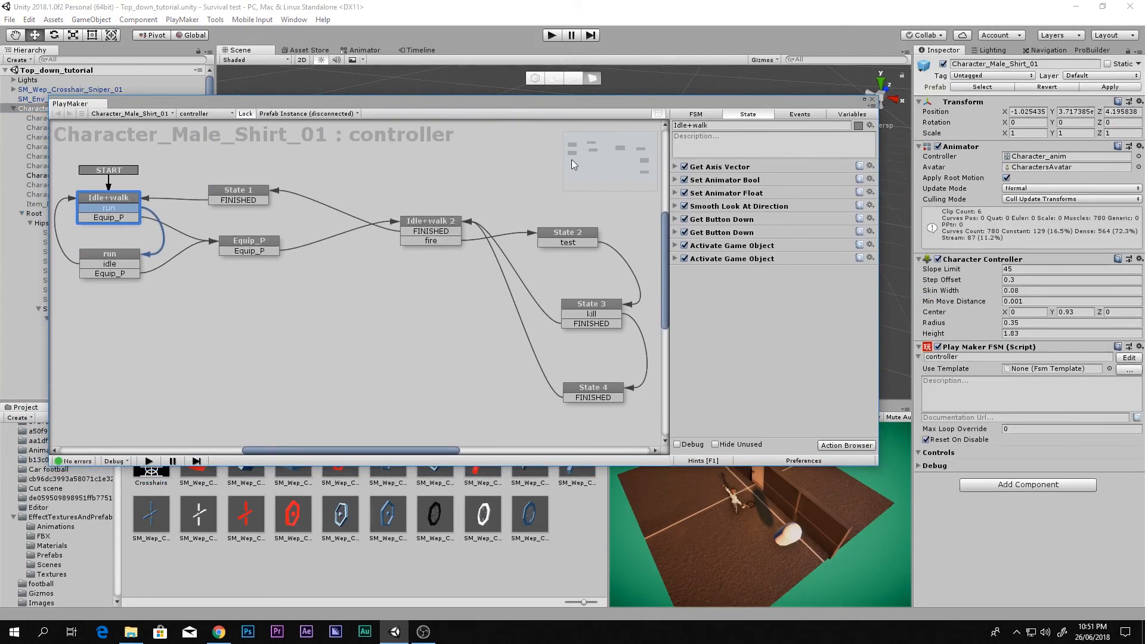
{"action": "scroll", "coordinate": [526, 191], "scroll_direction": "down", "scroll_amount": 3}
{"action": "scroll", "coordinate": [527, 191], "scroll_direction": "up", "scroll_amount": 3}
{"action": "middle_click_drag", "start_coordinate": [526, 191], "coordinate": [485, 191]}
{"action": "left_click_drag", "start_coordinate": [482, 112], "coordinate": [705, 152]}
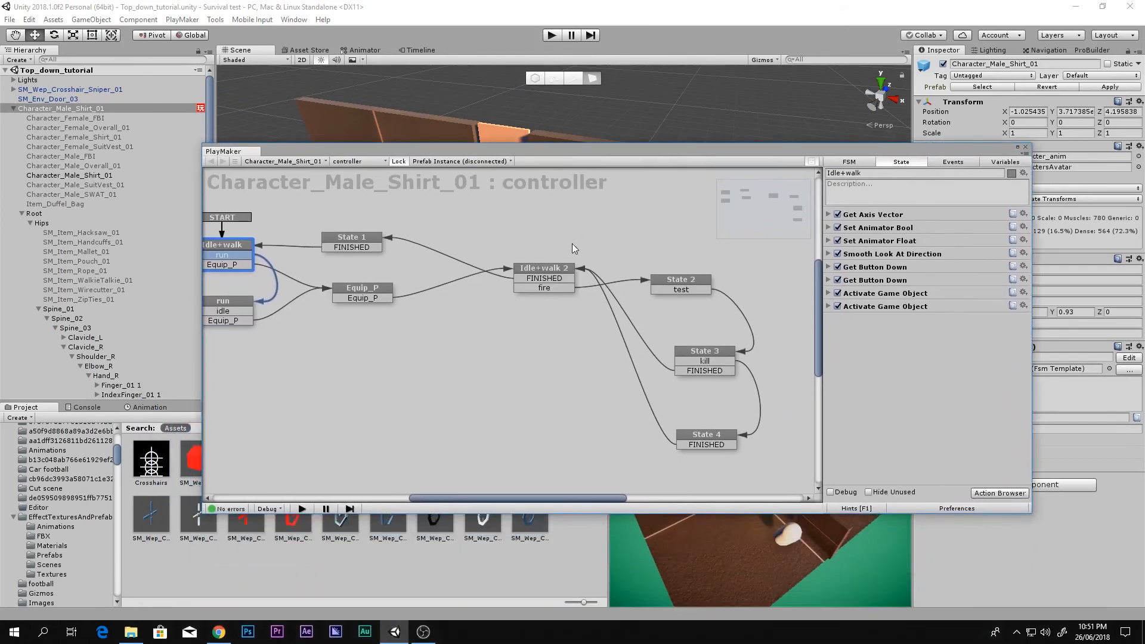
Step: Add a Create Object action to the Idle+walk 2 state, move it to the start of the action list, and close the action browser
{"action": "left_click", "coordinate": [558, 281]}
{"action": "left_click", "coordinate": [828, 214]}
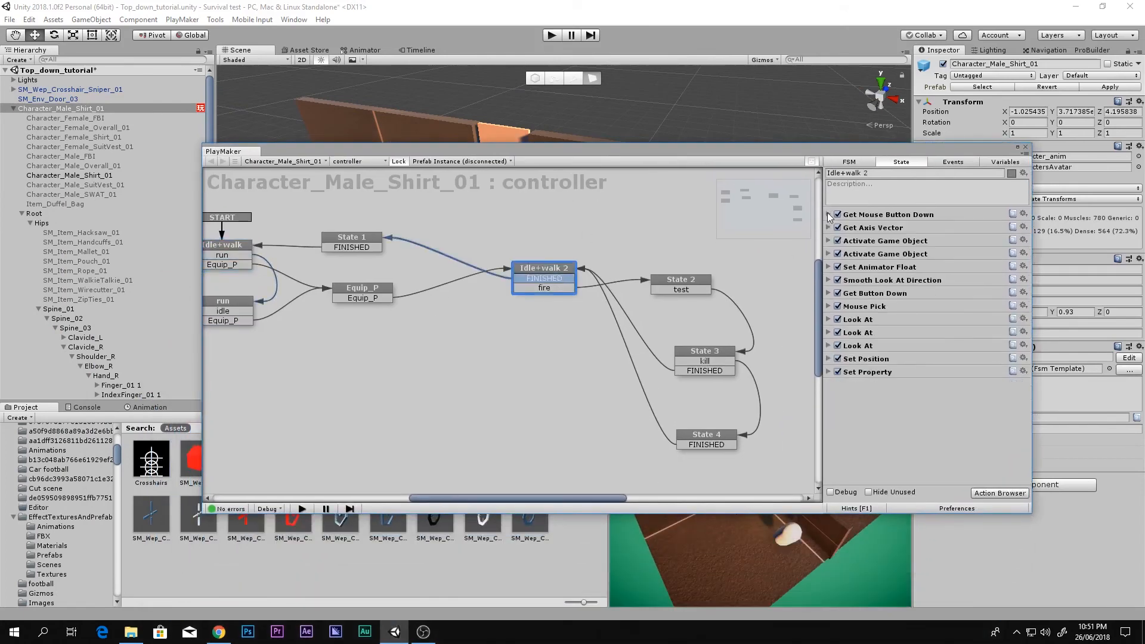
{"action": "double_click", "coordinate": [902, 418]}
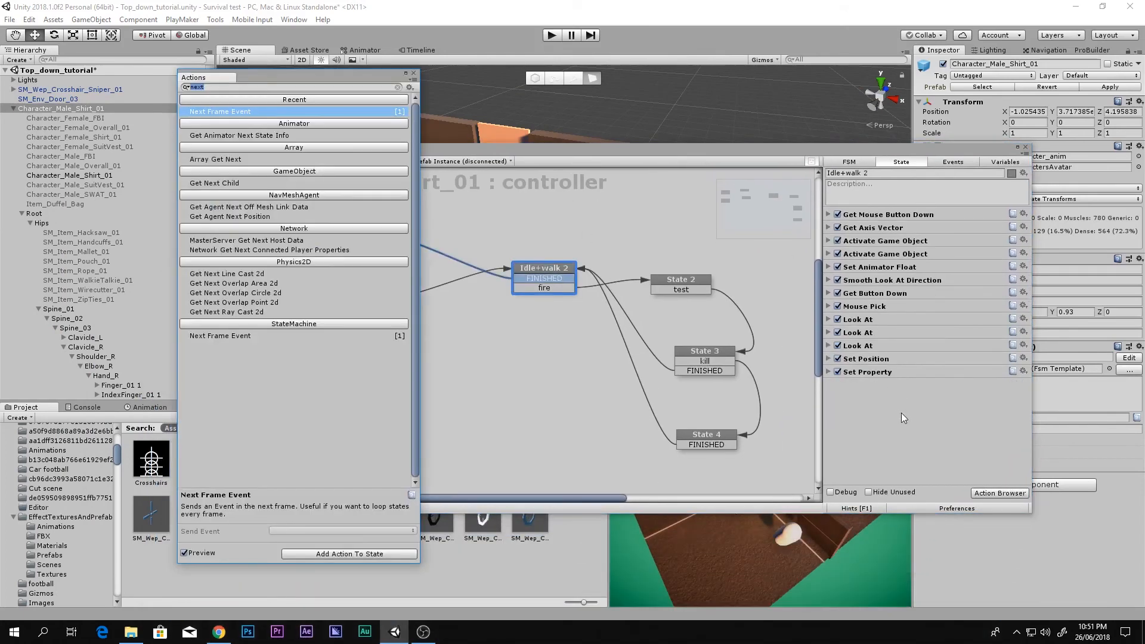
{"action": "type", "text": "crea"}
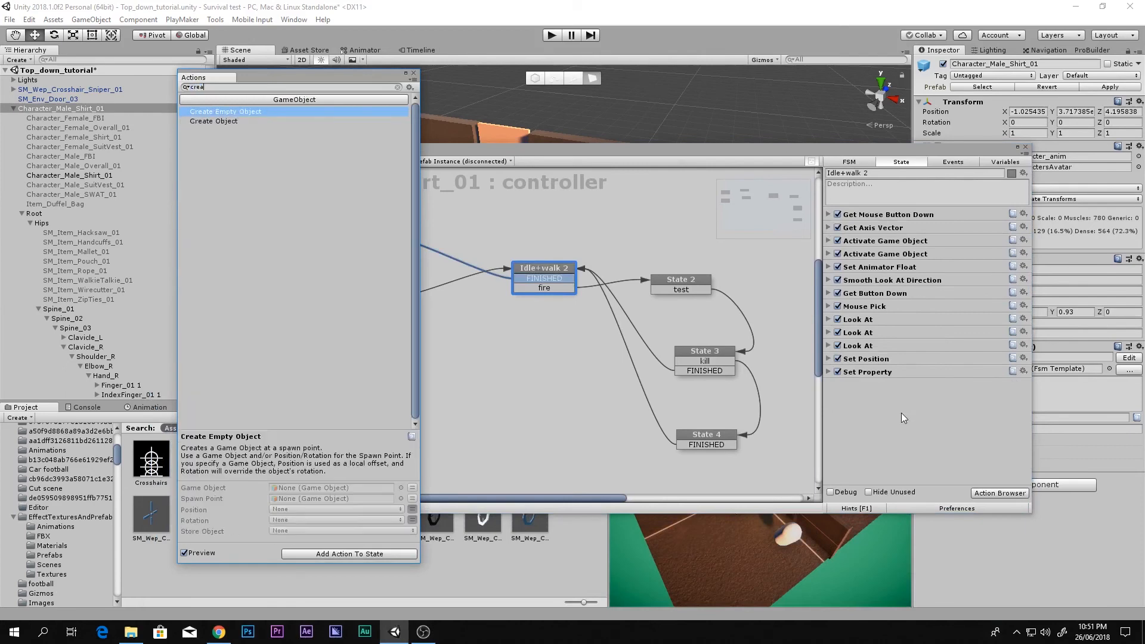
{"action": "key", "text": "Down"}
{"action": "key", "text": "Return"}
{"action": "left_click", "coordinate": [880, 388]}
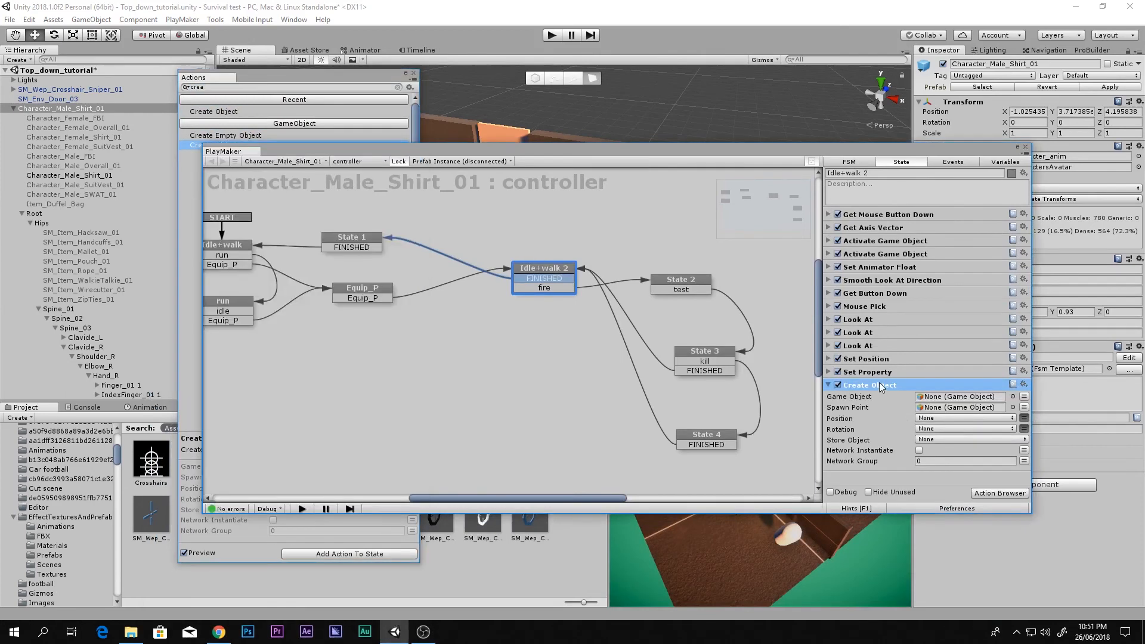
{"action": "right_click", "coordinate": [880, 387]}
{"action": "left_click", "coordinate": [941, 459]}
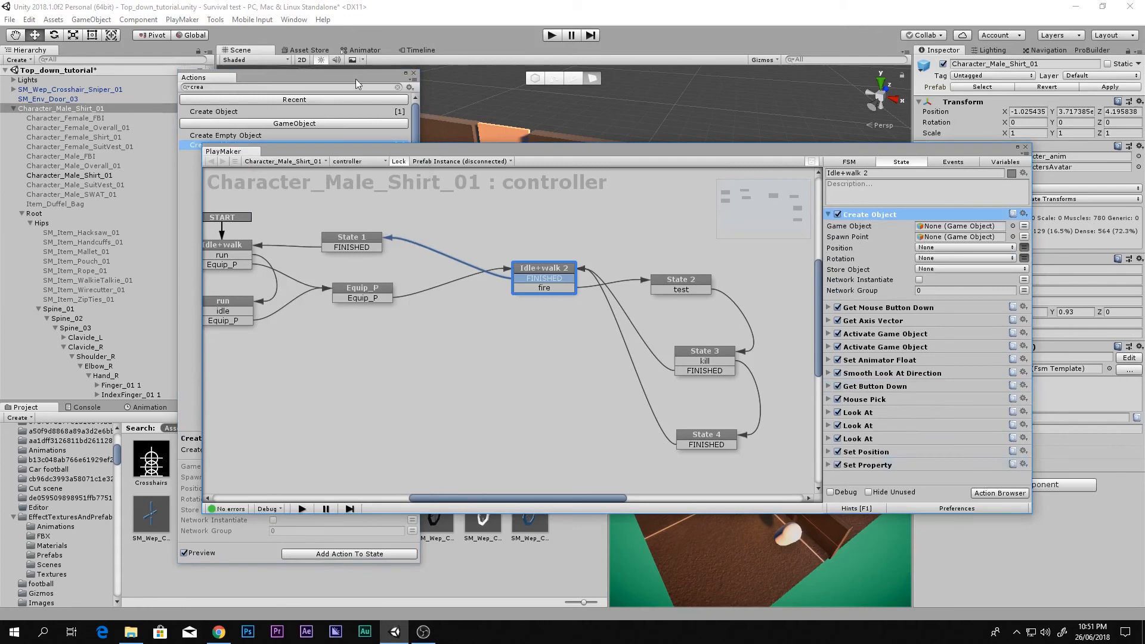
{"action": "left_click", "coordinate": [415, 75]}
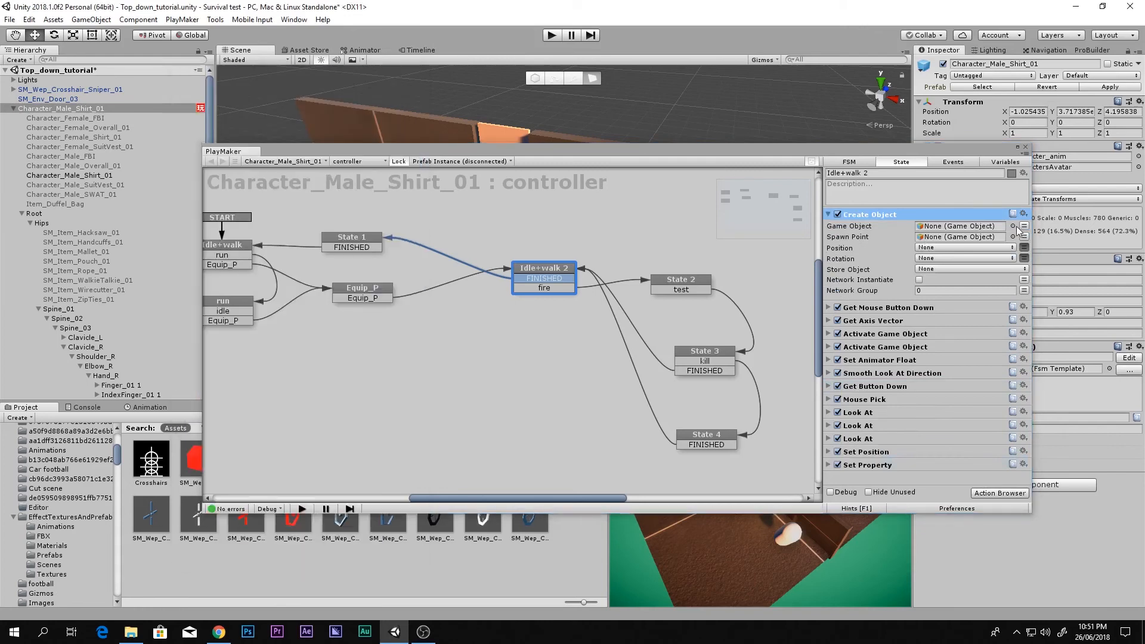
Step: Search the prefab assets for a muzzle flash to use as the Create Object action's Game Object
{"action": "left_click", "coordinate": [1013, 227]}
{"action": "left_click", "coordinate": [416, 113]}
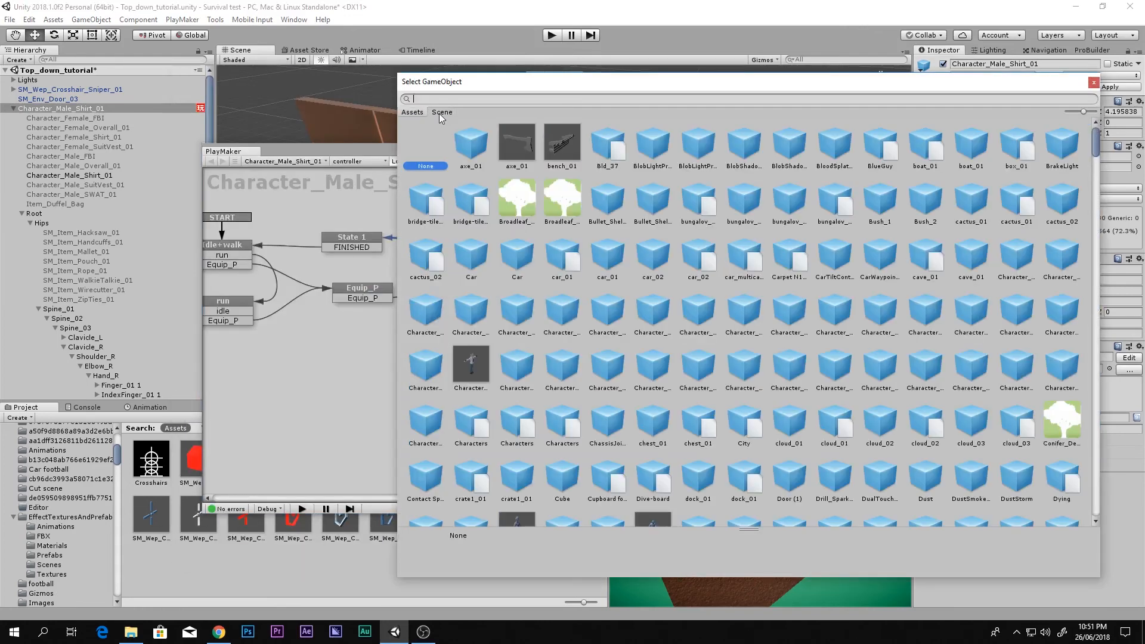
{"action": "key", "text": "Escape"}
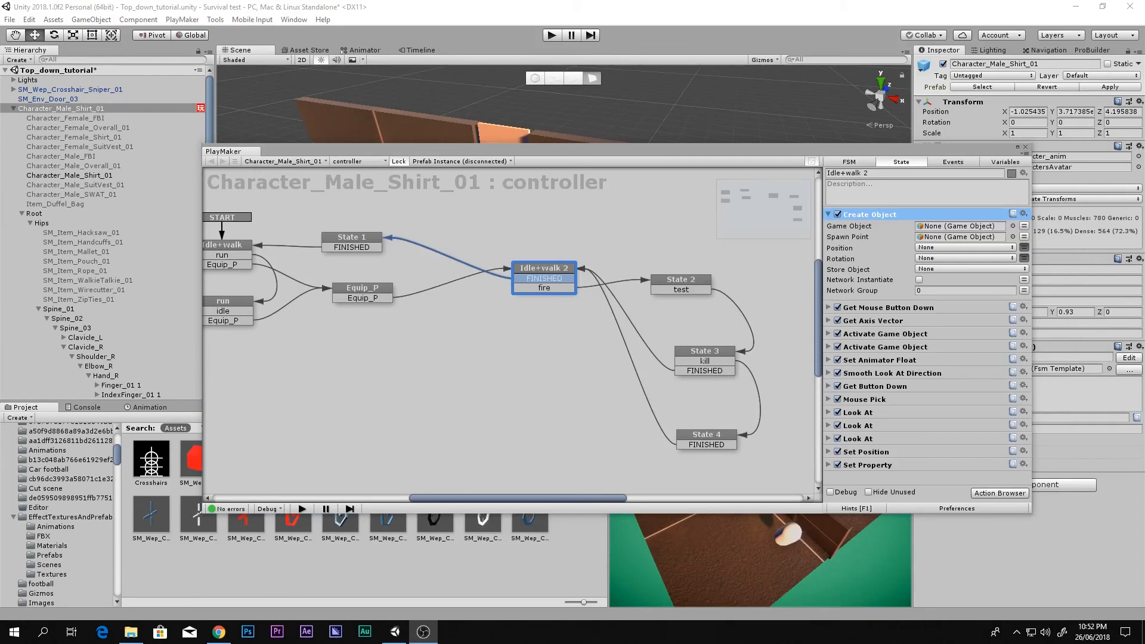
{"action": "left_click", "coordinate": [1013, 226]}
{"action": "left_click", "coordinate": [414, 112]}
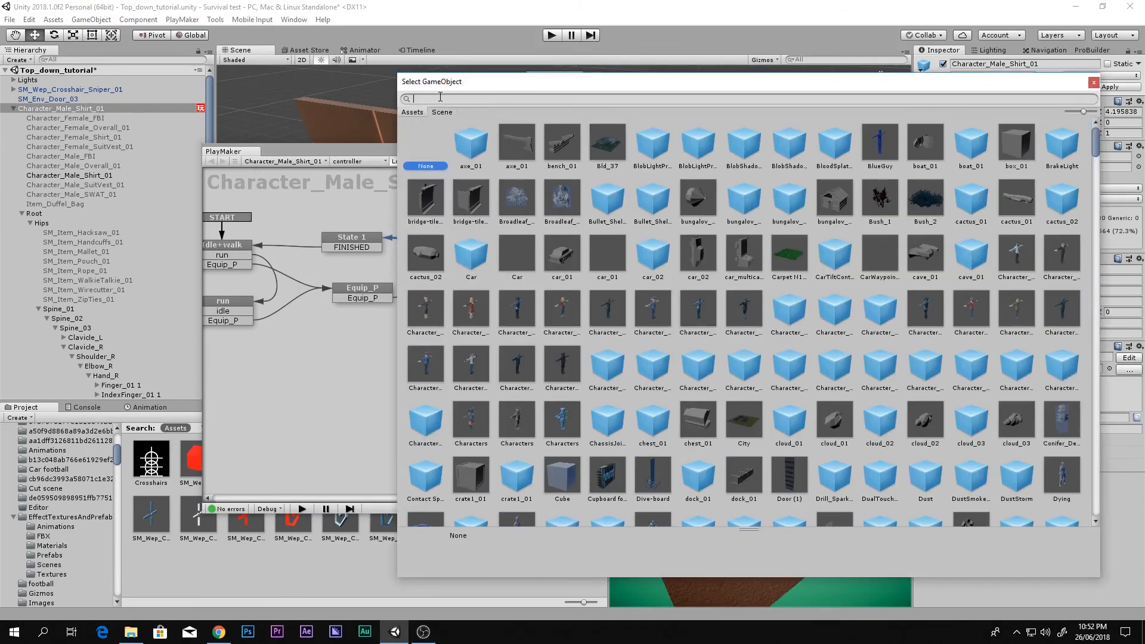
{"action": "type", "text": "muz"}
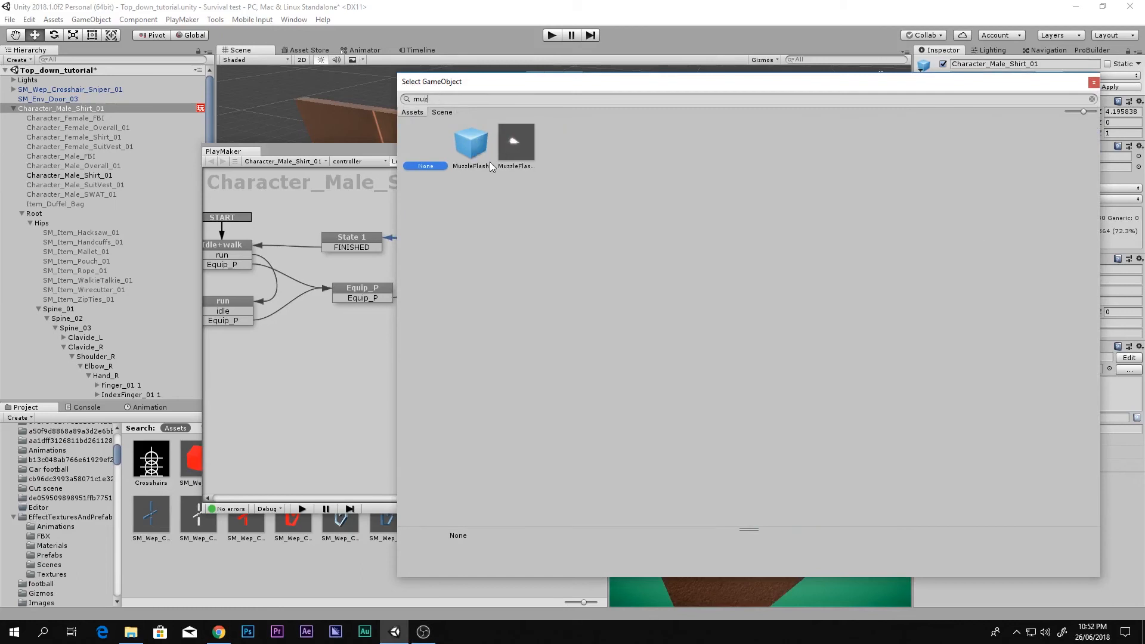
{"action": "left_click", "coordinate": [468, 161]}
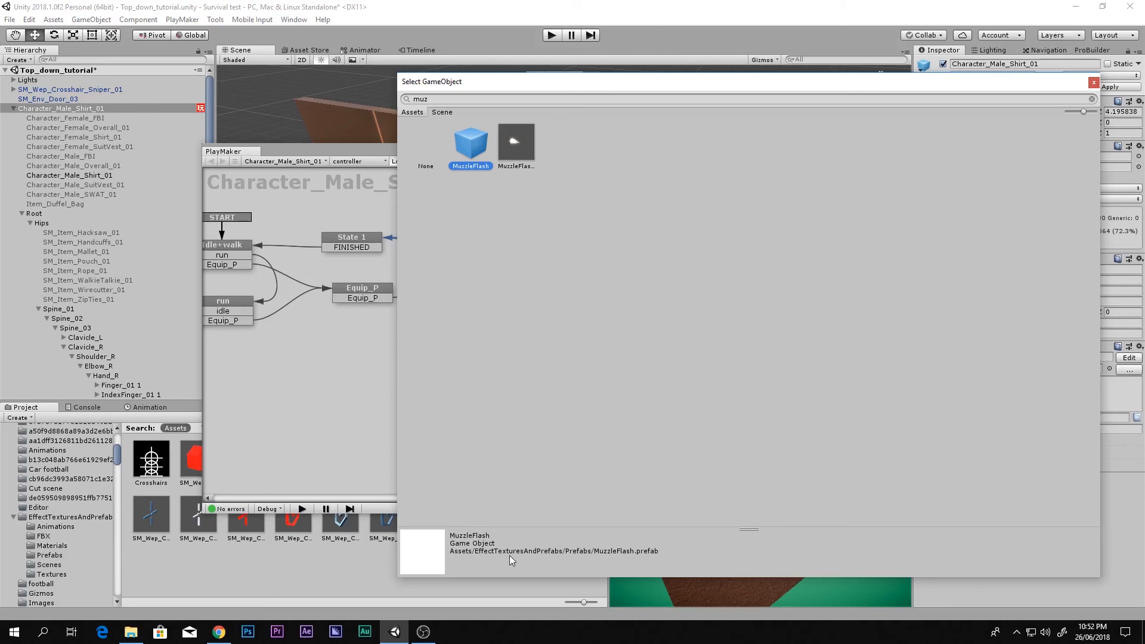
{"action": "left_click", "coordinate": [530, 141]}
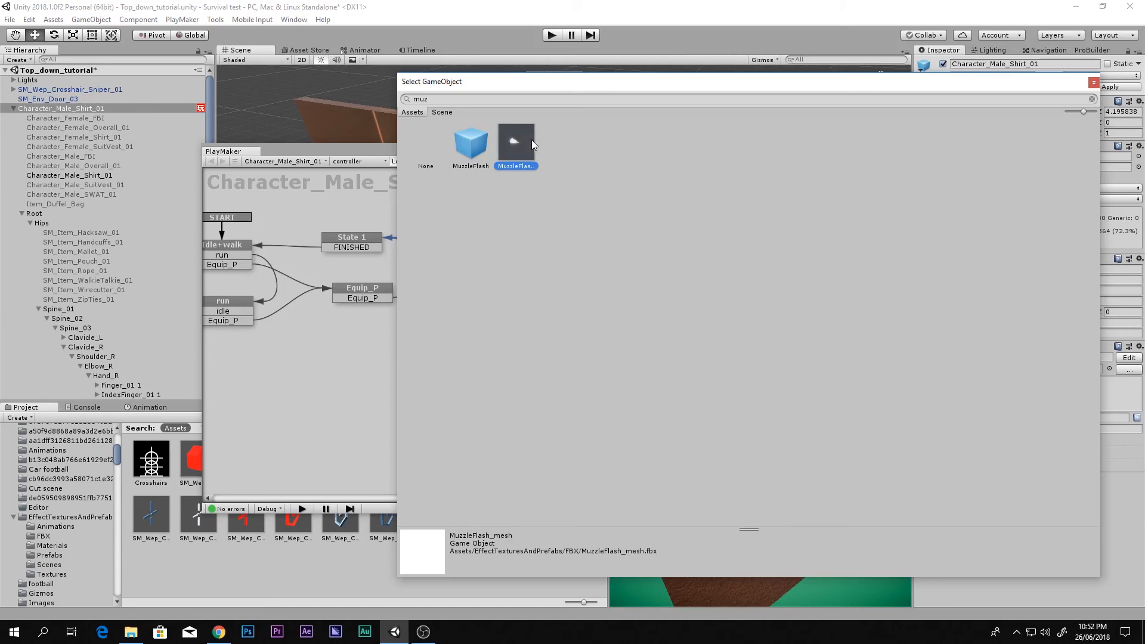
Step: Search the assets for smoke effects and assign GunShot_Smoke_FX as the Create Object action's Game Object
{"action": "double_click", "coordinate": [435, 99]}
{"action": "key", "text": "BackSpace"}
{"action": "type", "text": "smoke"}
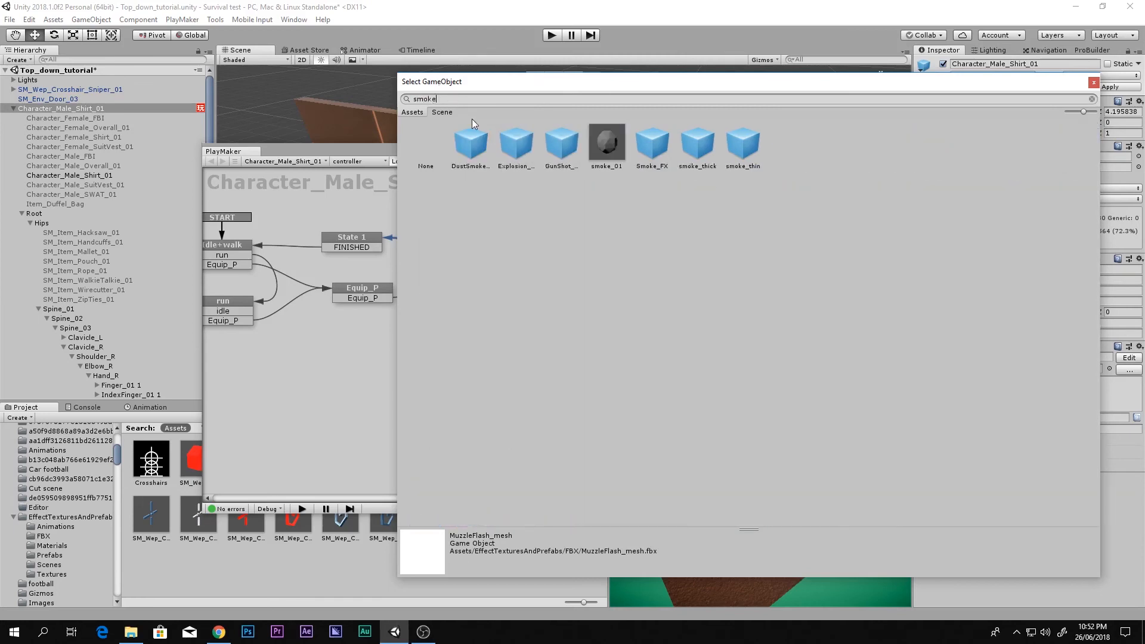
{"action": "left_click", "coordinate": [560, 144]}
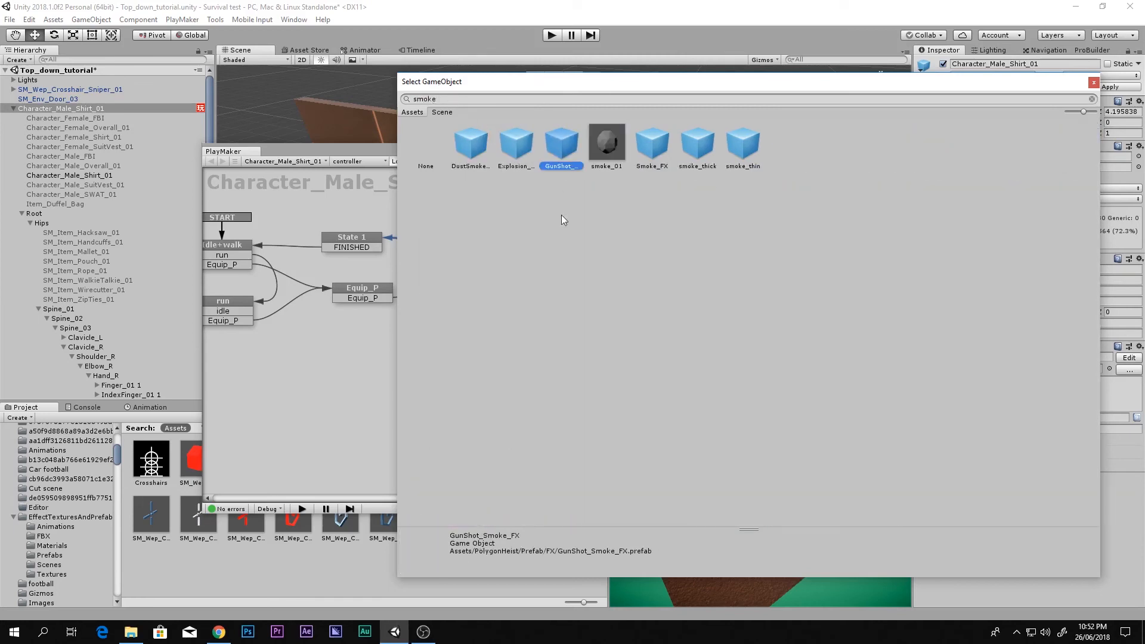
{"action": "left_click", "coordinate": [644, 146]}
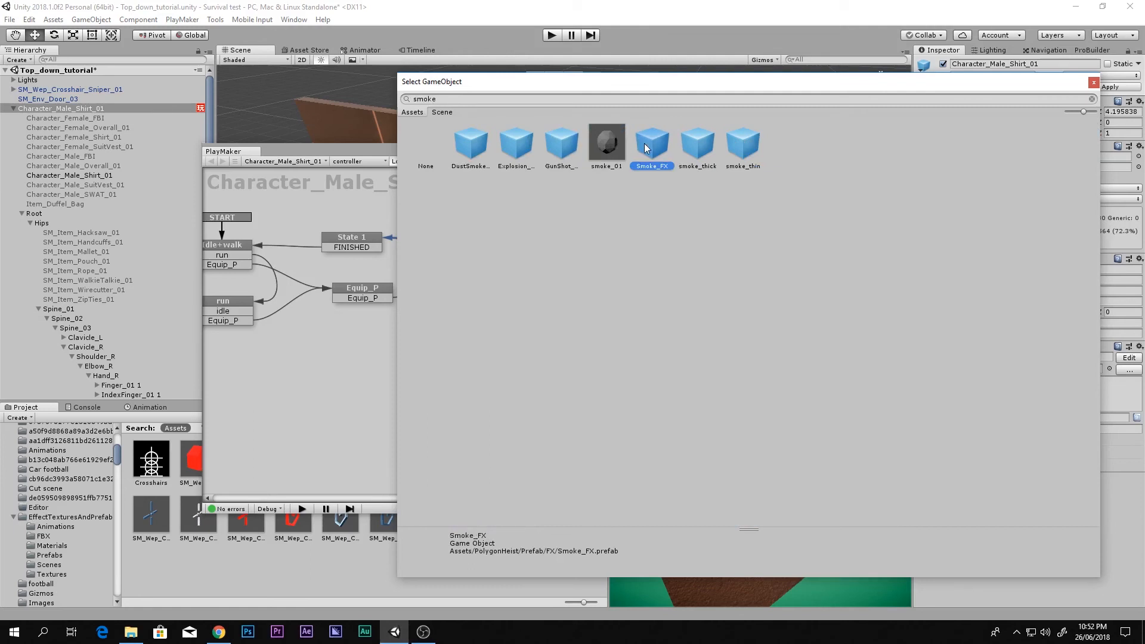
{"action": "left_click", "coordinate": [569, 149]}
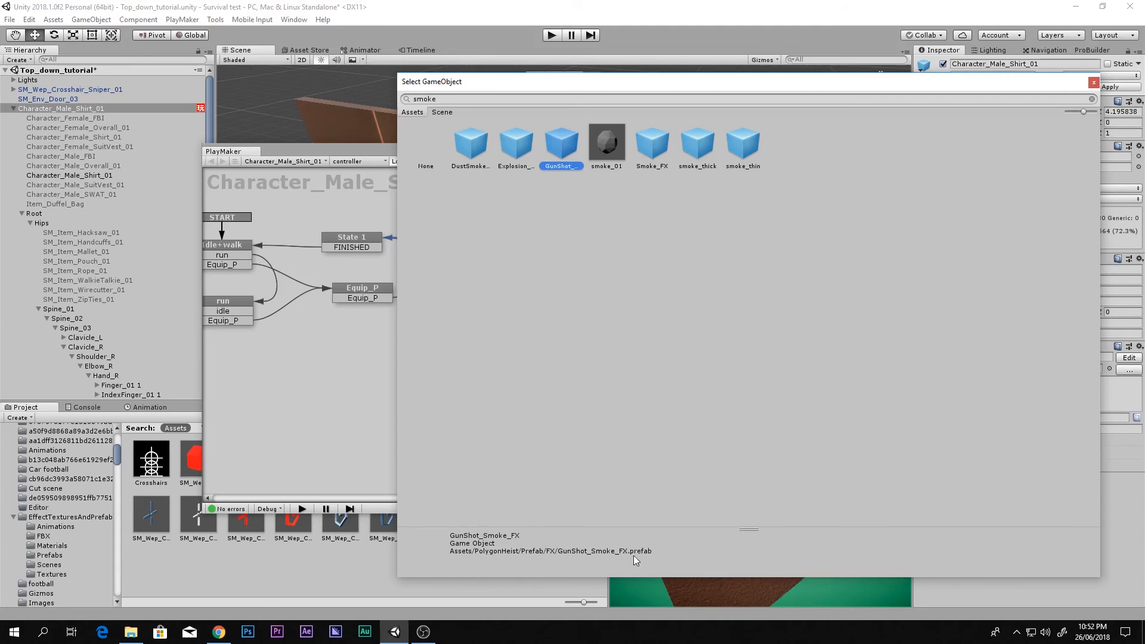
{"action": "double_click", "coordinate": [568, 149]}
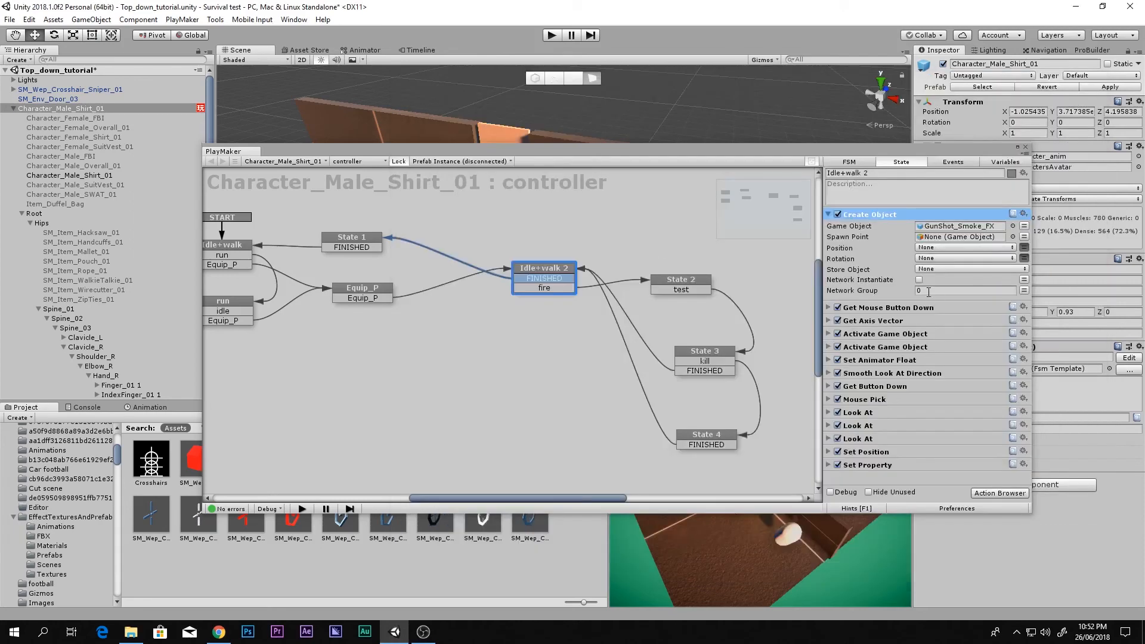
Step: Set the Create Object action's Spawn Point to the Lazer object from the scene
{"action": "left_click", "coordinate": [1012, 237]}
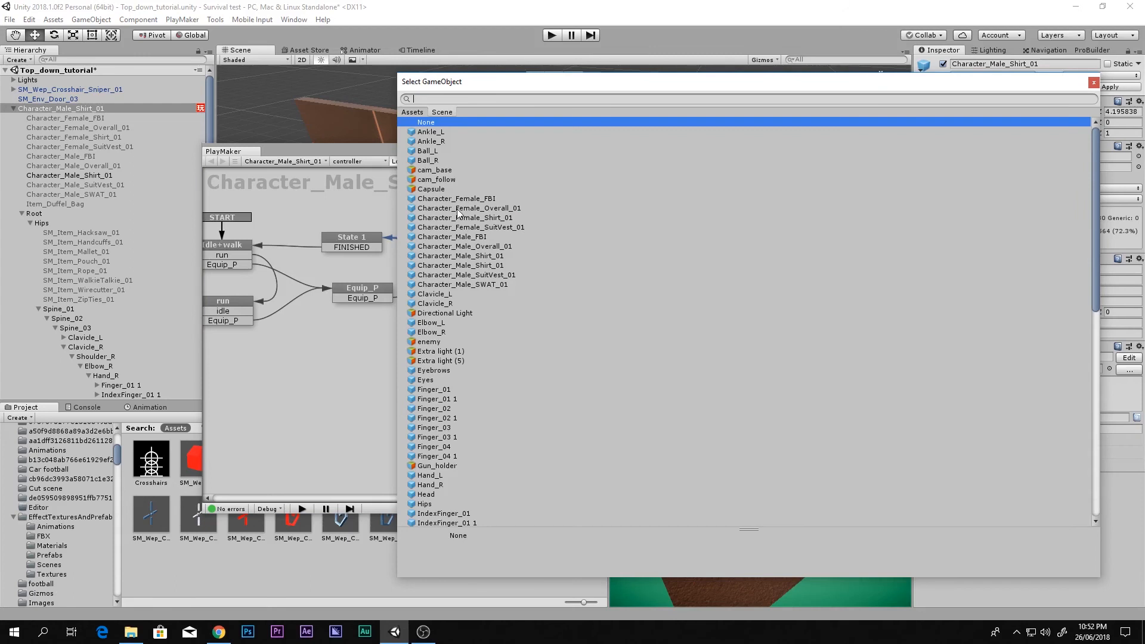
{"action": "type", "text": "laszer"}
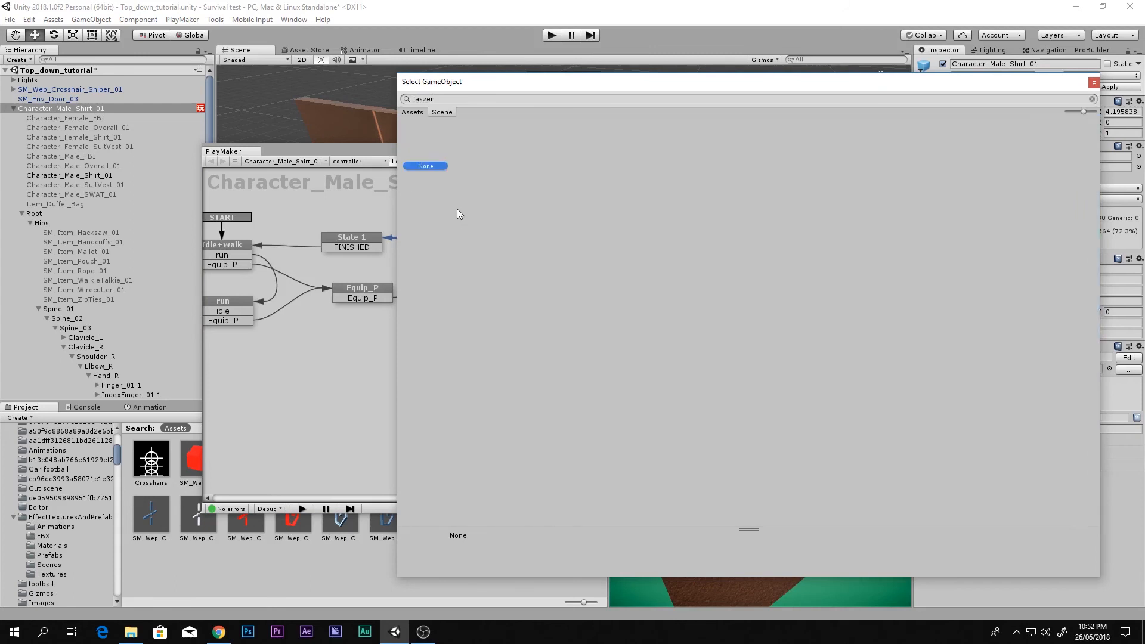
{"action": "key", "text": "BackSpace"}
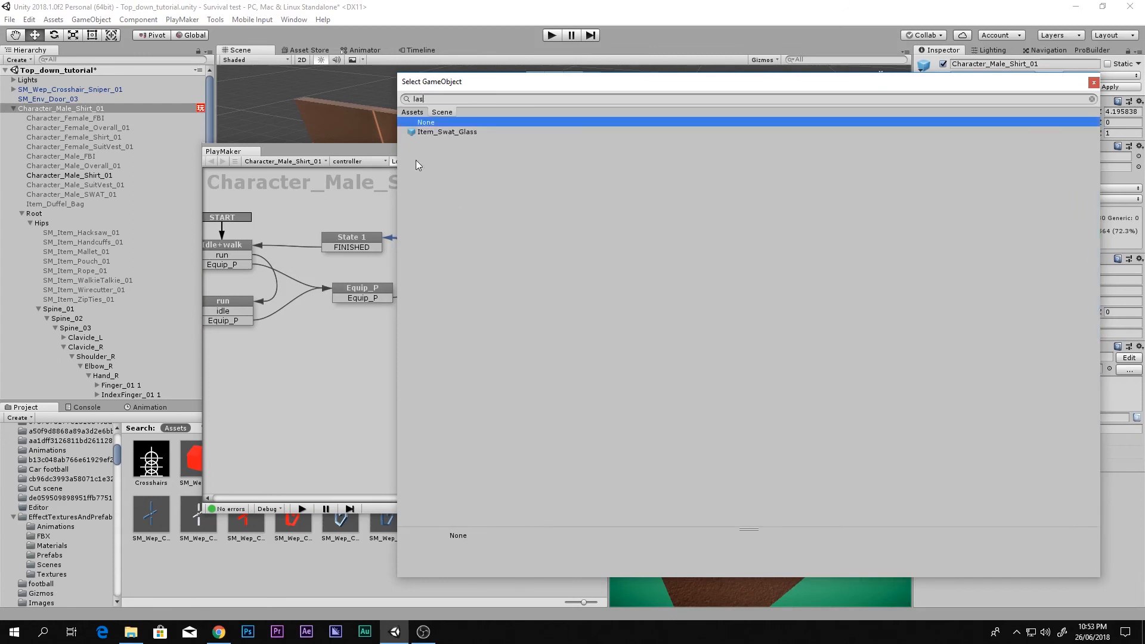
{"action": "key", "text": "BackSpace"}
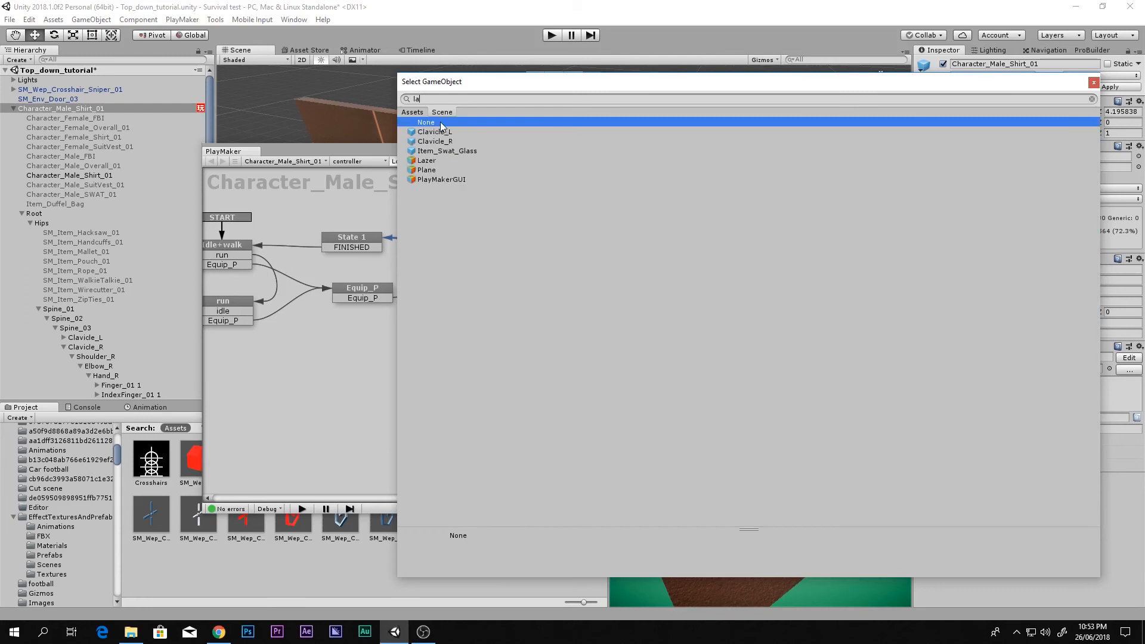
{"action": "type", "text": "zer"}
{"action": "key", "text": "Down"}
{"action": "key", "text": "Return"}
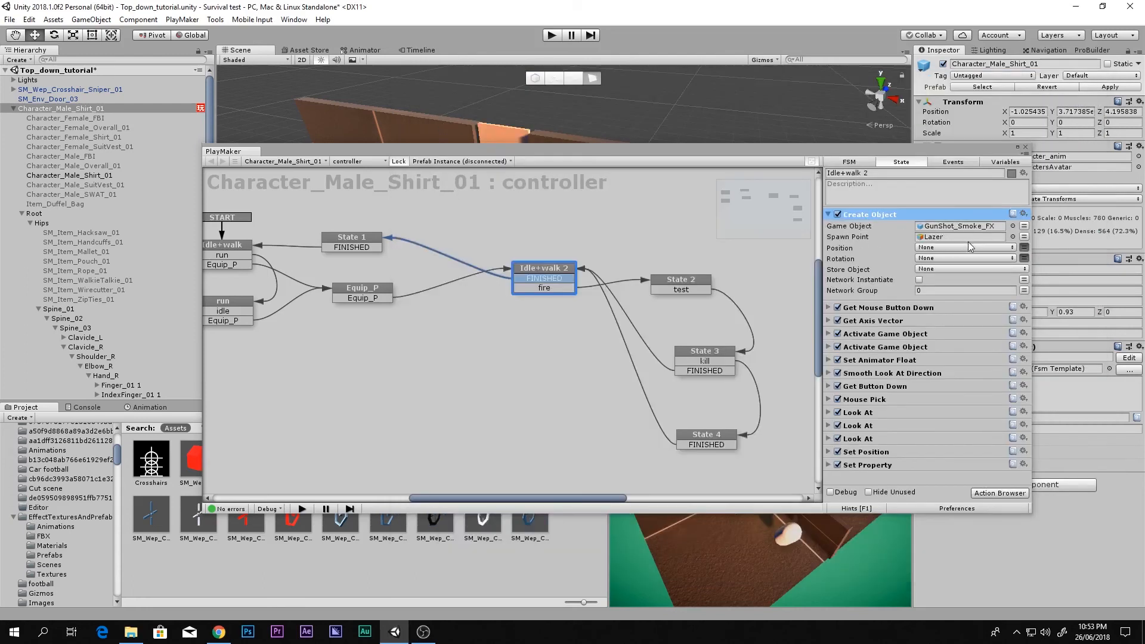
Step: Close the FSM editor, save the scene, and run the game in the enlarged game view
{"action": "left_click", "coordinate": [1026, 147]}
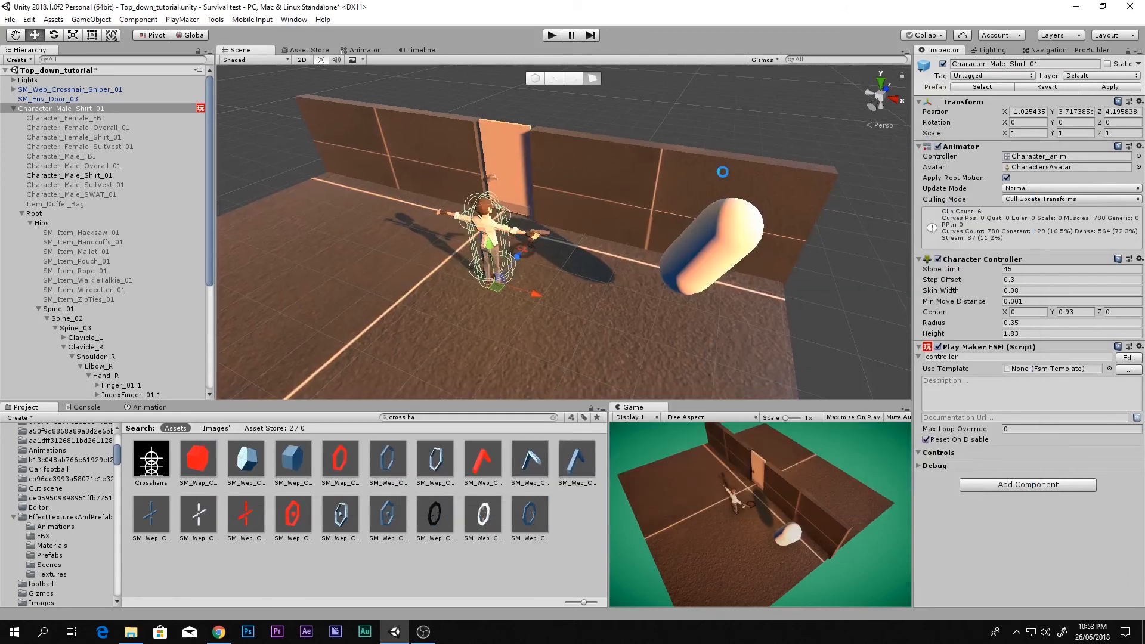
{"action": "key", "text": "ctrl+s"}
{"action": "key", "text": "shift+space"}
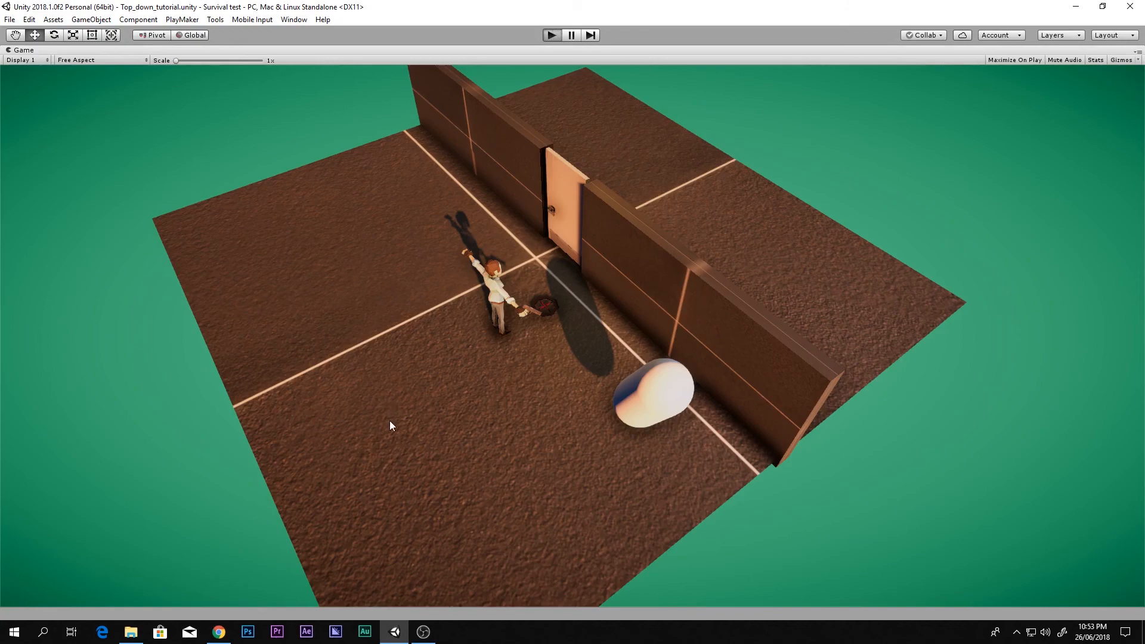
{"action": "key", "text": "ctrl+p"}
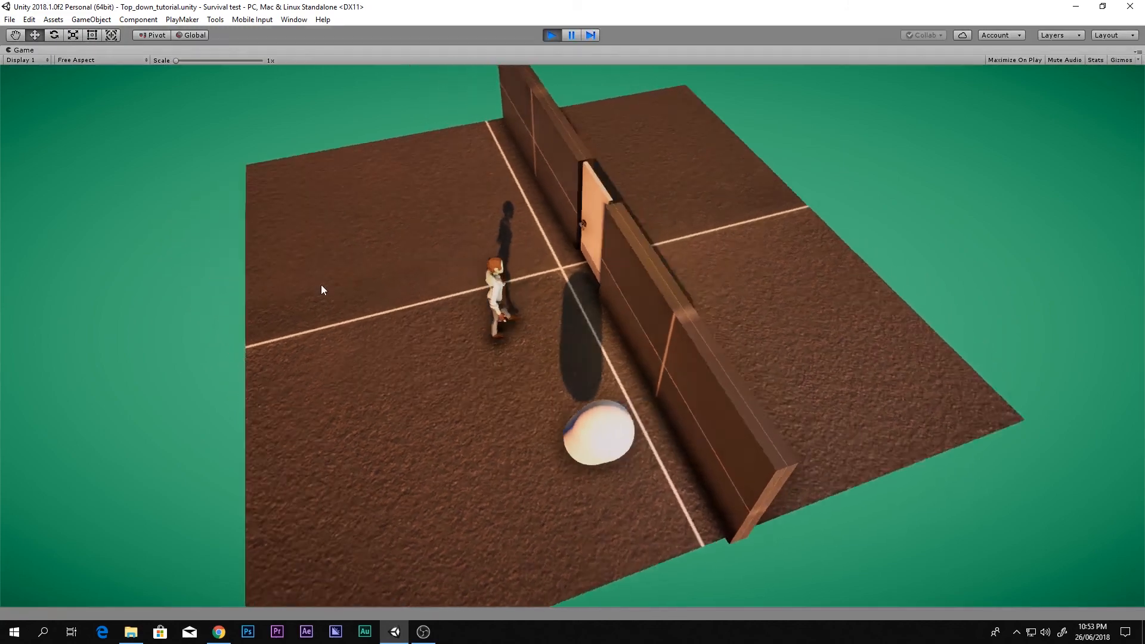
Step: Aim the pistol and fire in several directions around the character to test the gunshot smoke, and stop the game
{"action": "middle_click_drag", "start_coordinate": [191, 277], "coordinate": [383, 273]}
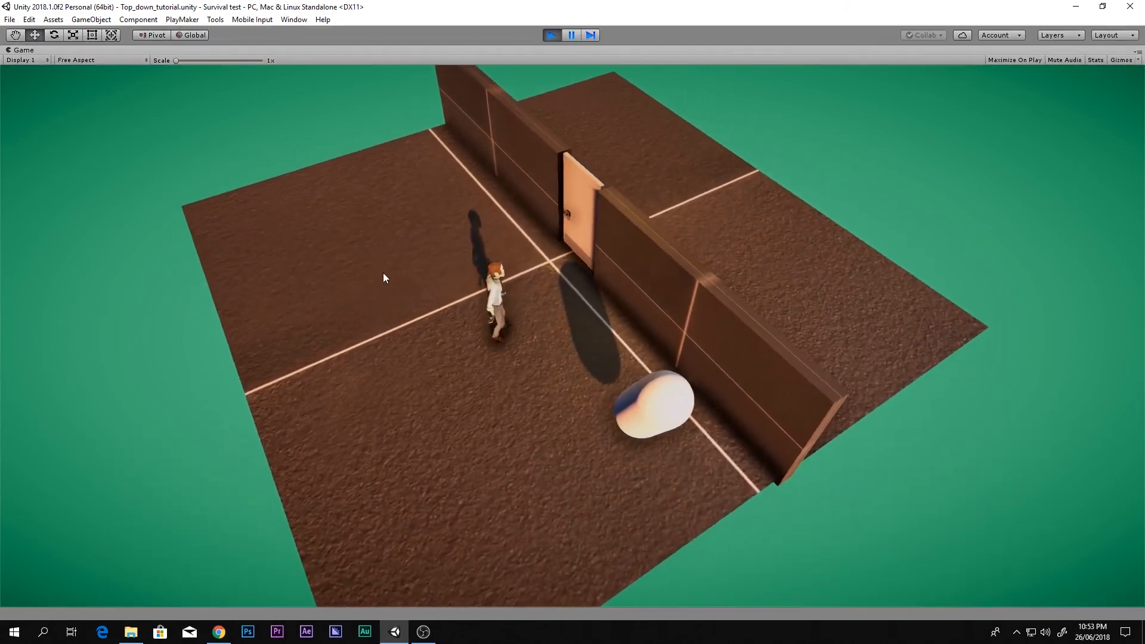
{"action": "left_click", "coordinate": [371, 273]}
{"action": "left_click", "coordinate": [367, 274]}
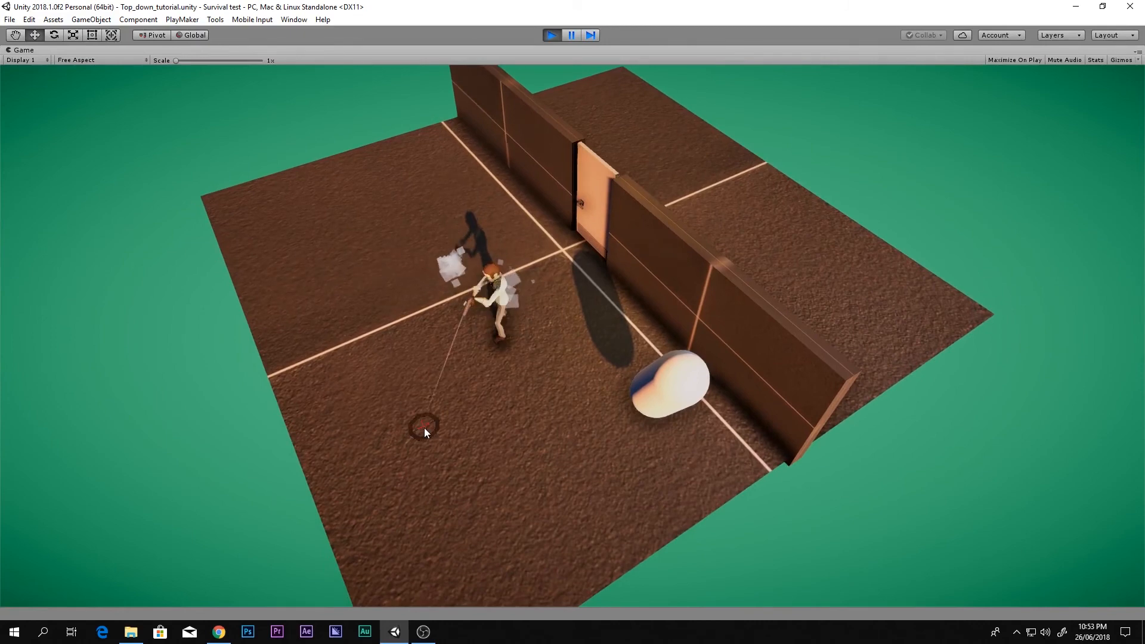
{"action": "left_click", "coordinate": [424, 427]}
{"action": "left_click", "coordinate": [618, 434]}
{"action": "left_click", "coordinate": [359, 273]}
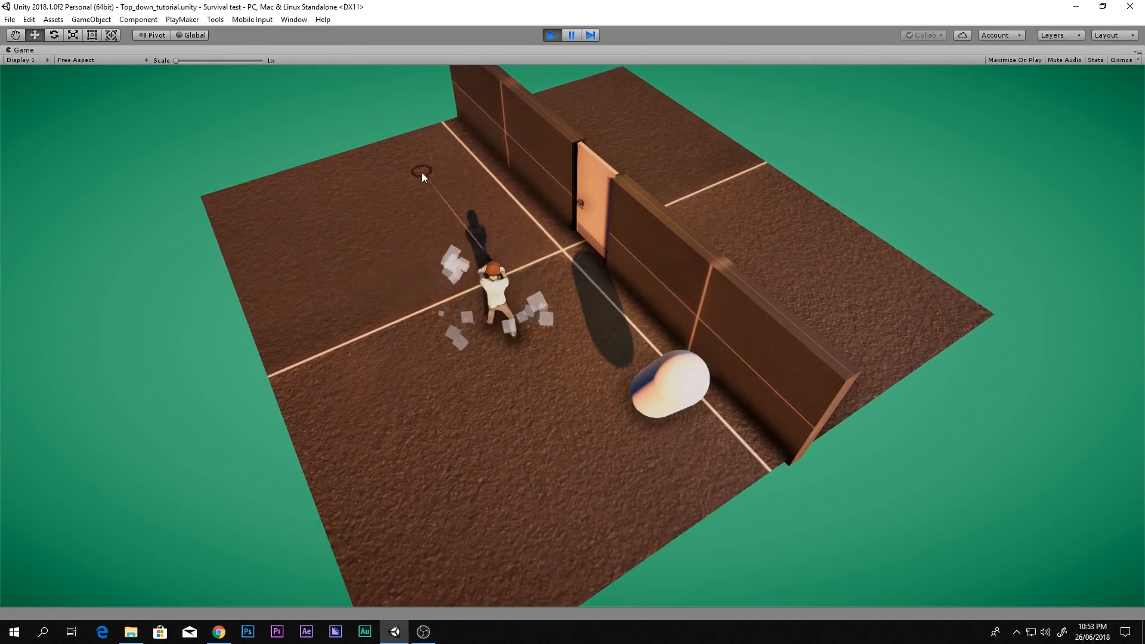
{"action": "left_click", "coordinate": [421, 173]}
{"action": "left_click", "coordinate": [403, 439]}
{"action": "left_click", "coordinate": [570, 445]}
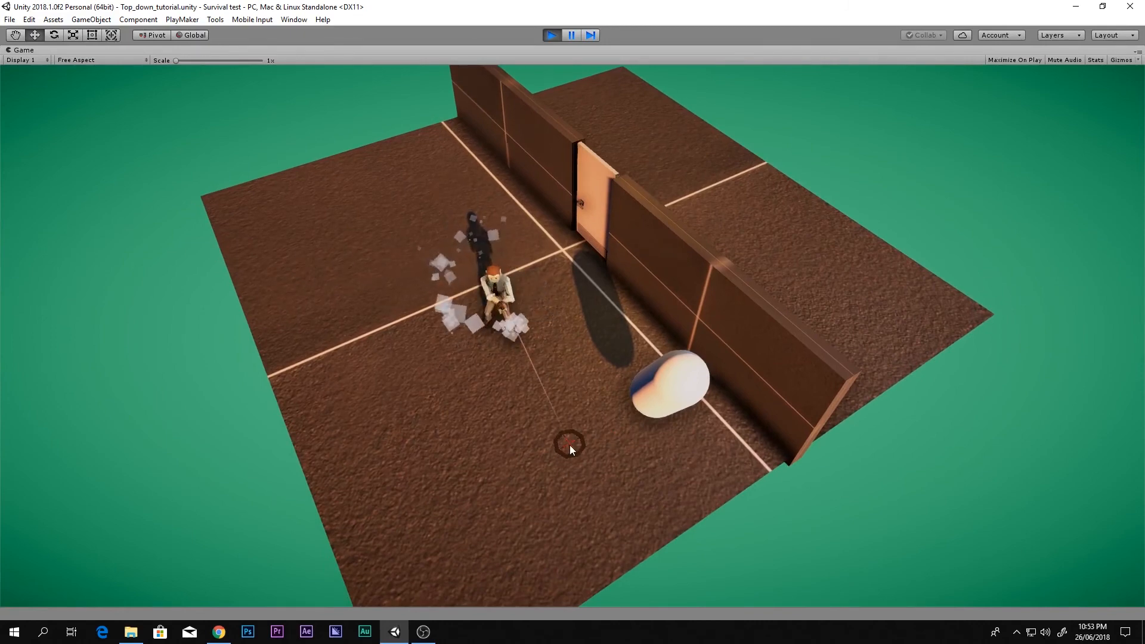
{"action": "left_click", "coordinate": [614, 338]}
{"action": "left_click", "coordinate": [557, 442]}
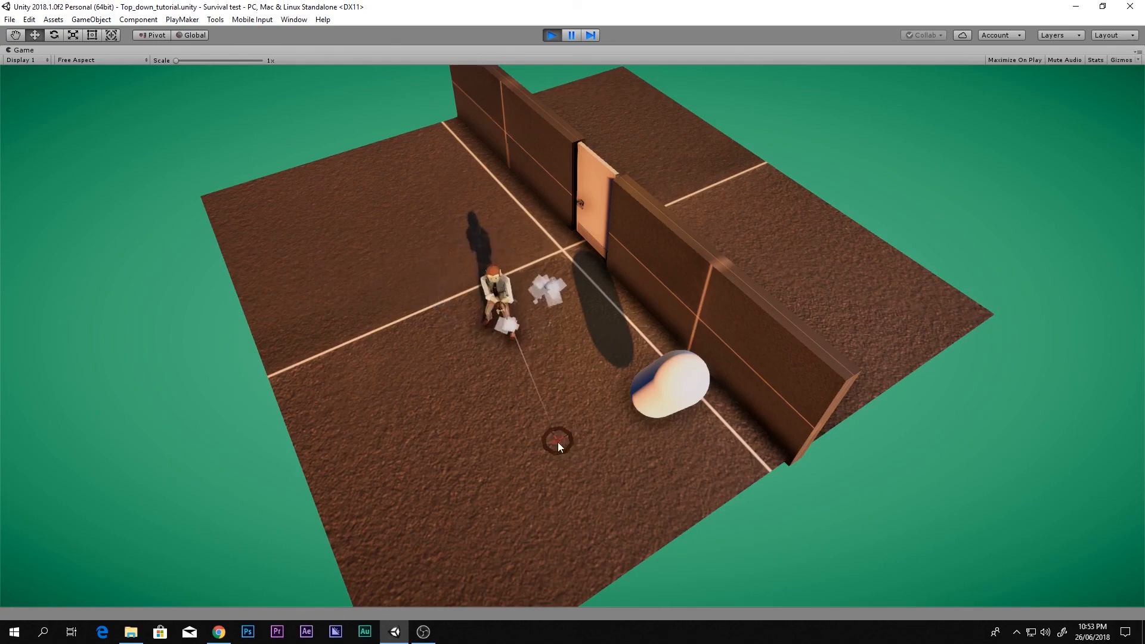
{"action": "left_click", "coordinate": [552, 34]}
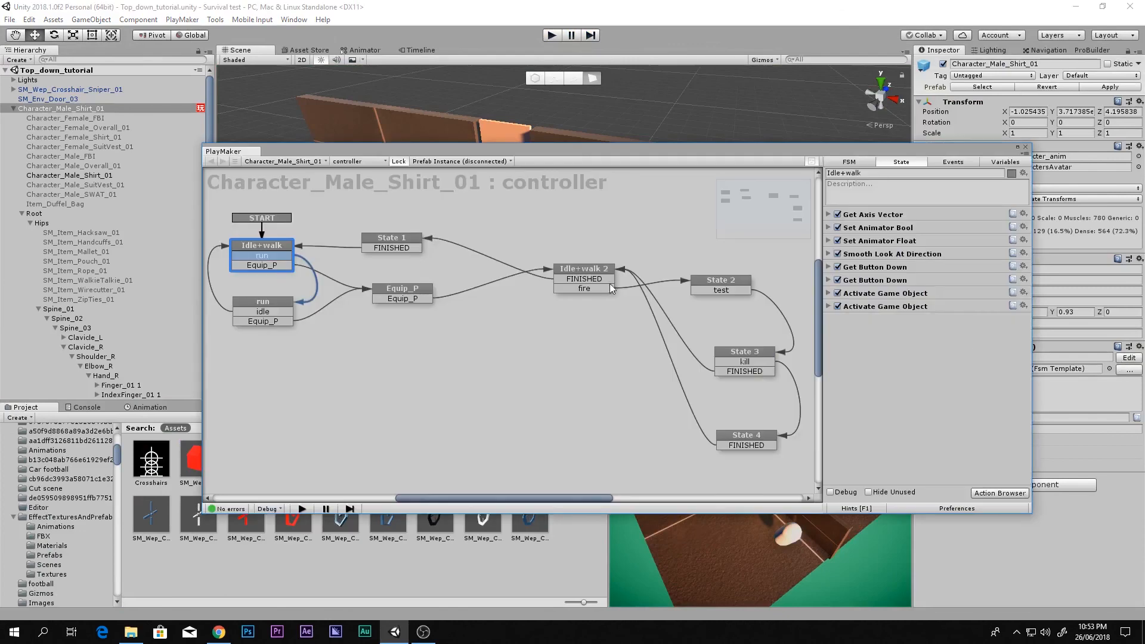
Step: Move the Create Object action that spawns GunShot_Smoke_FX from the Idle+walk 2 state to State 2
{"action": "left_click", "coordinate": [609, 273]}
{"action": "left_click", "coordinate": [891, 216]}
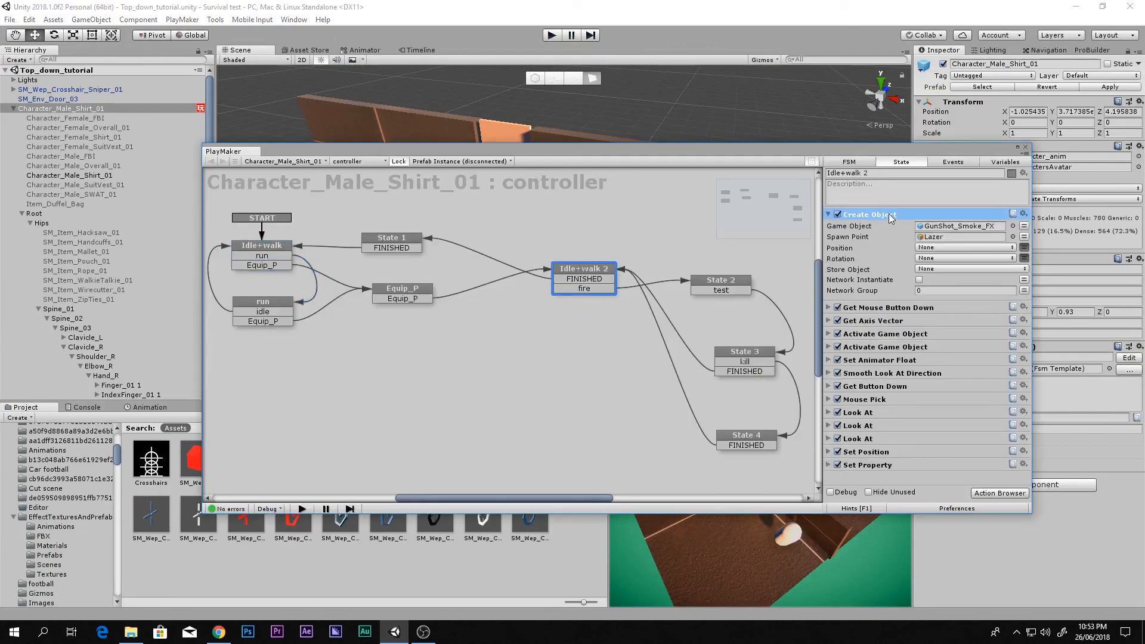
{"action": "left_click", "coordinate": [891, 216]}
{"action": "left_click", "coordinate": [740, 285]}
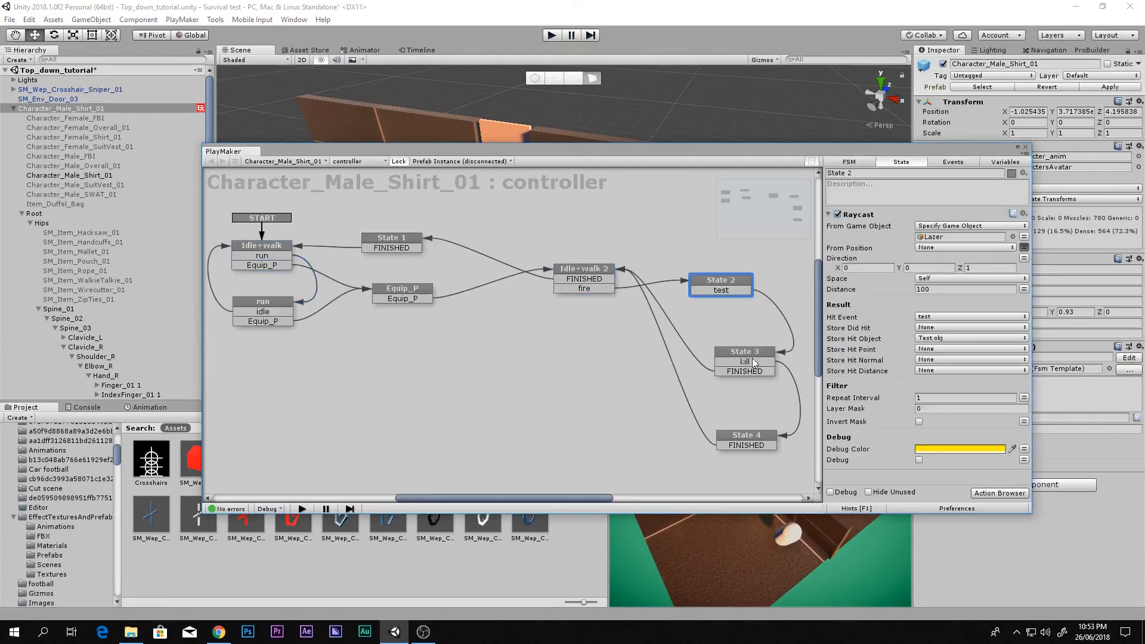
{"action": "left_click", "coordinate": [865, 217]}
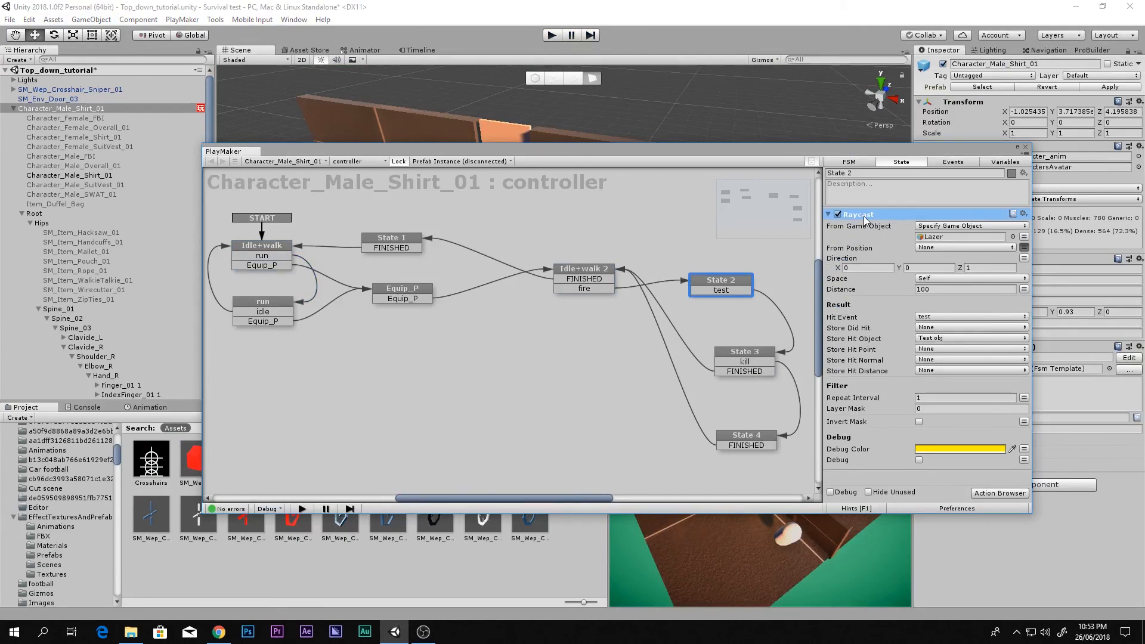
{"action": "left_click", "coordinate": [602, 274]}
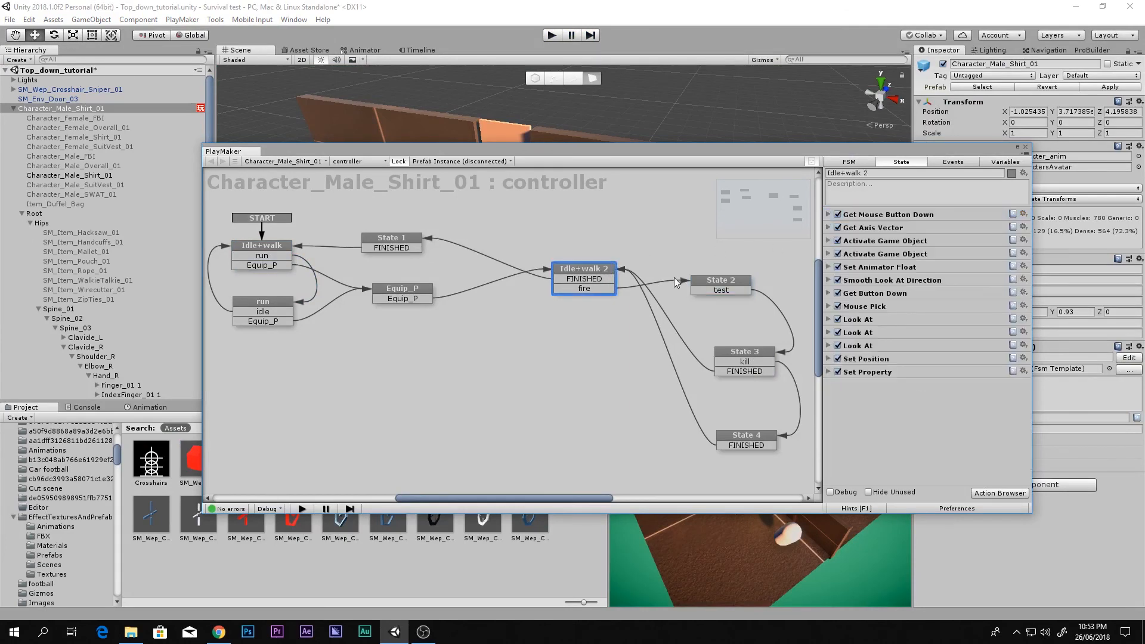
{"action": "key", "text": "ctrl+z"}
{"action": "left_click", "coordinate": [873, 215]}
{"action": "key", "text": "Delete"}
{"action": "left_click", "coordinate": [719, 282]}
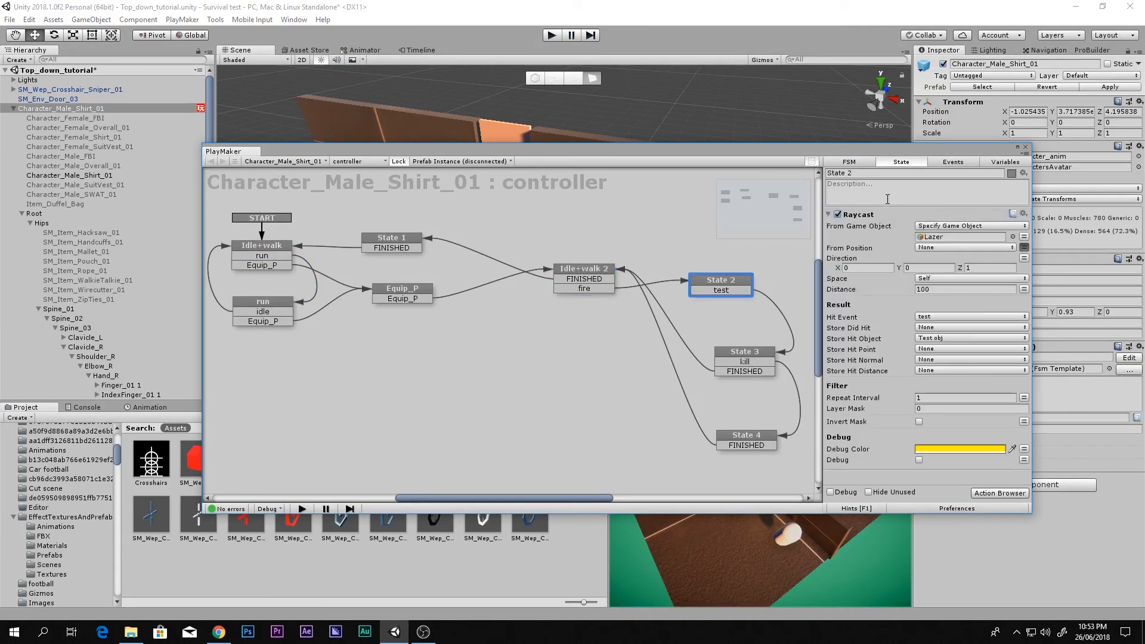
{"action": "key", "text": "ctrl+v"}
{"action": "scroll", "coordinate": [848, 383], "scroll_direction": "down", "scroll_amount": 2}
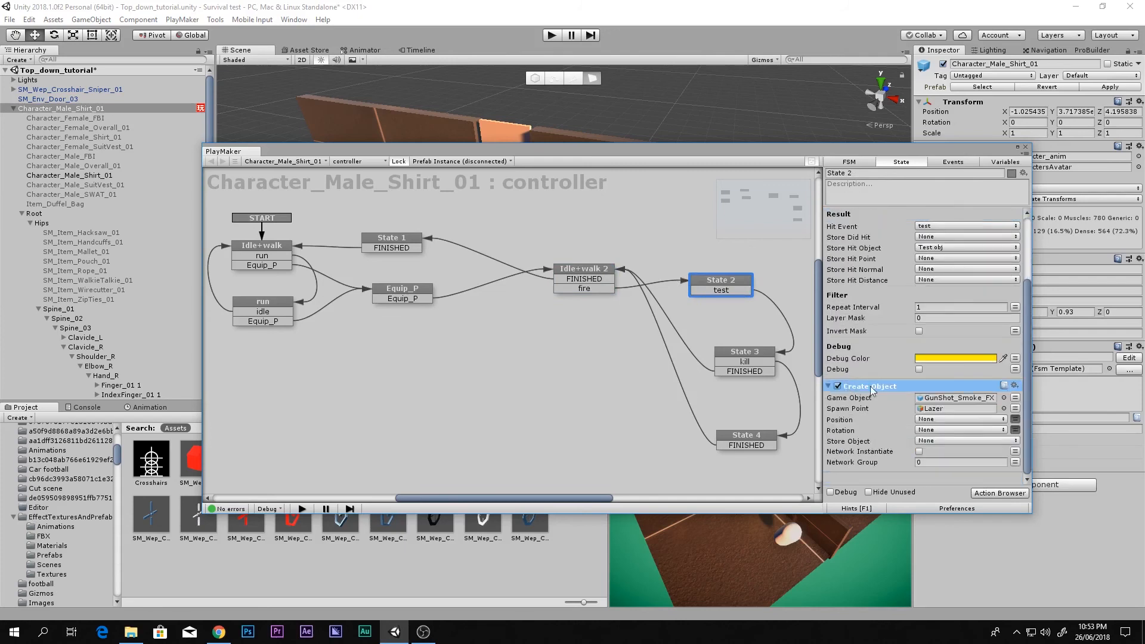
Step: Reorder State 2's actions by cutting Raycast and pasting it below the Create Object action
{"action": "scroll", "coordinate": [870, 385], "scroll_direction": "up", "scroll_amount": 3}
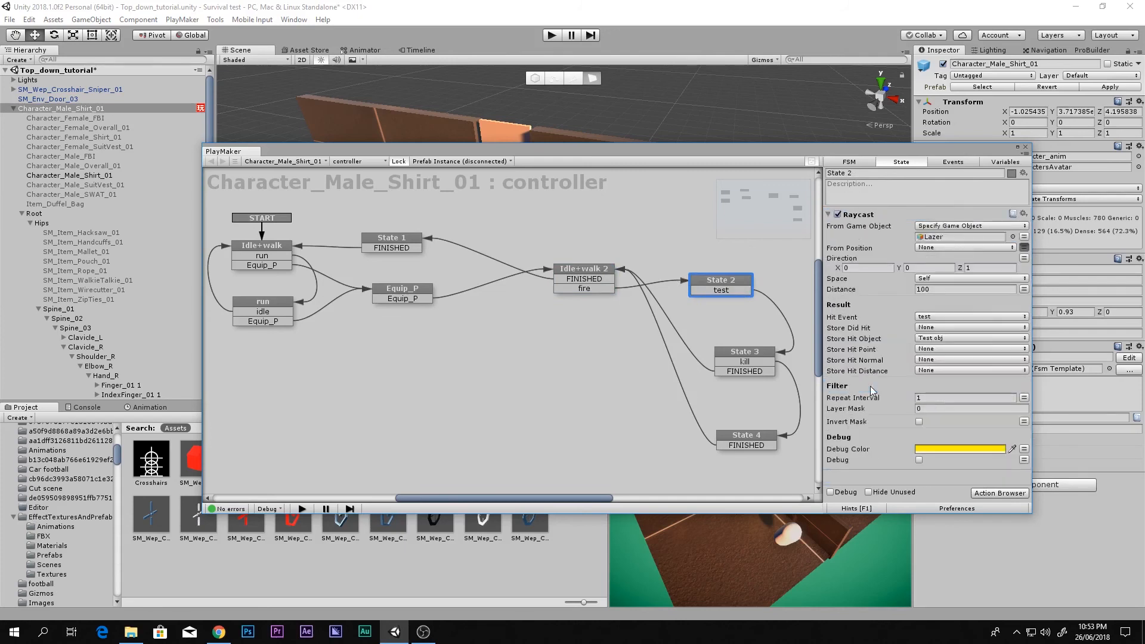
{"action": "left_click", "coordinate": [873, 215]}
{"action": "key", "text": "ctrl+x"}
{"action": "left_click", "coordinate": [870, 215]}
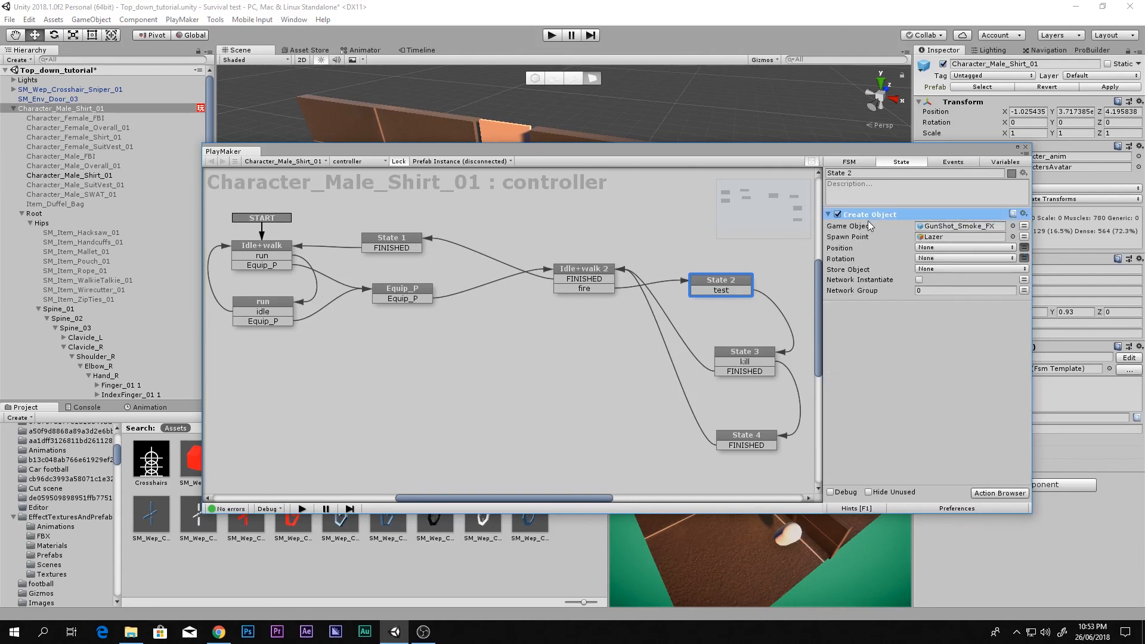
{"action": "key", "text": "ctrl+v"}
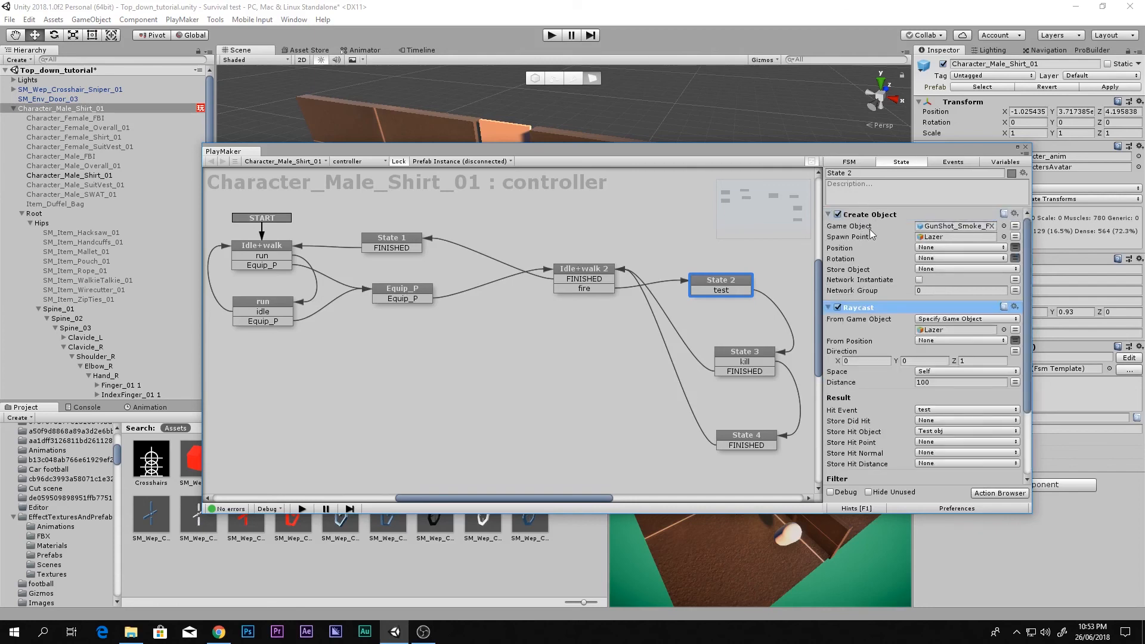
Step: Close the FSM editor, save the scene, and start the game with the game view enlarged
{"action": "left_click", "coordinate": [1026, 146]}
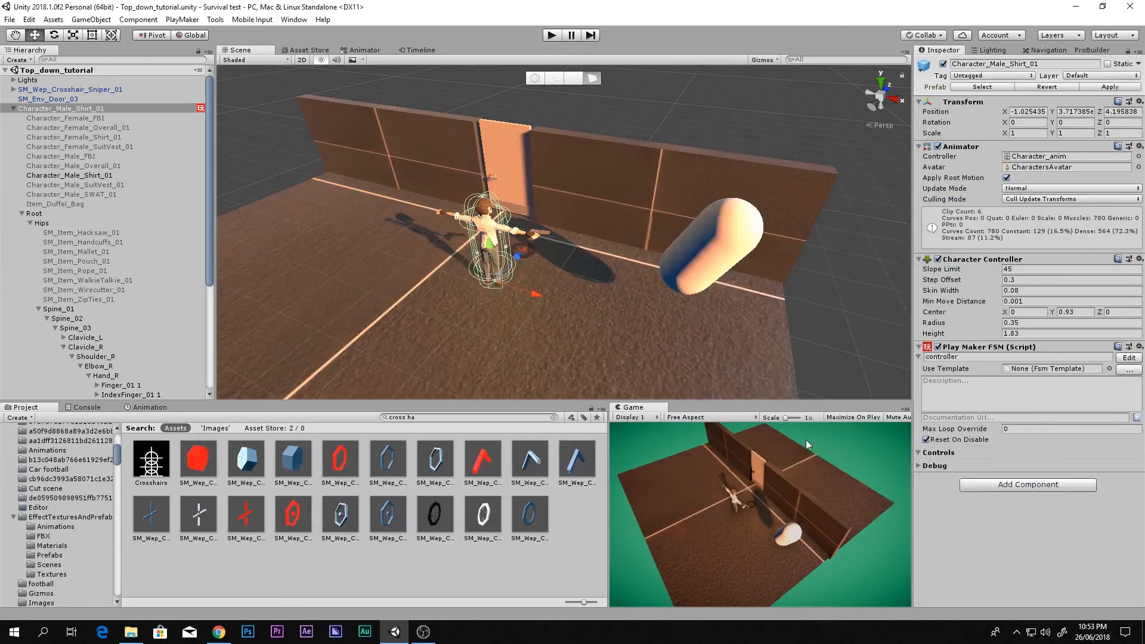
{"action": "key", "text": "shift+space"}
{"action": "left_click", "coordinate": [552, 34]}
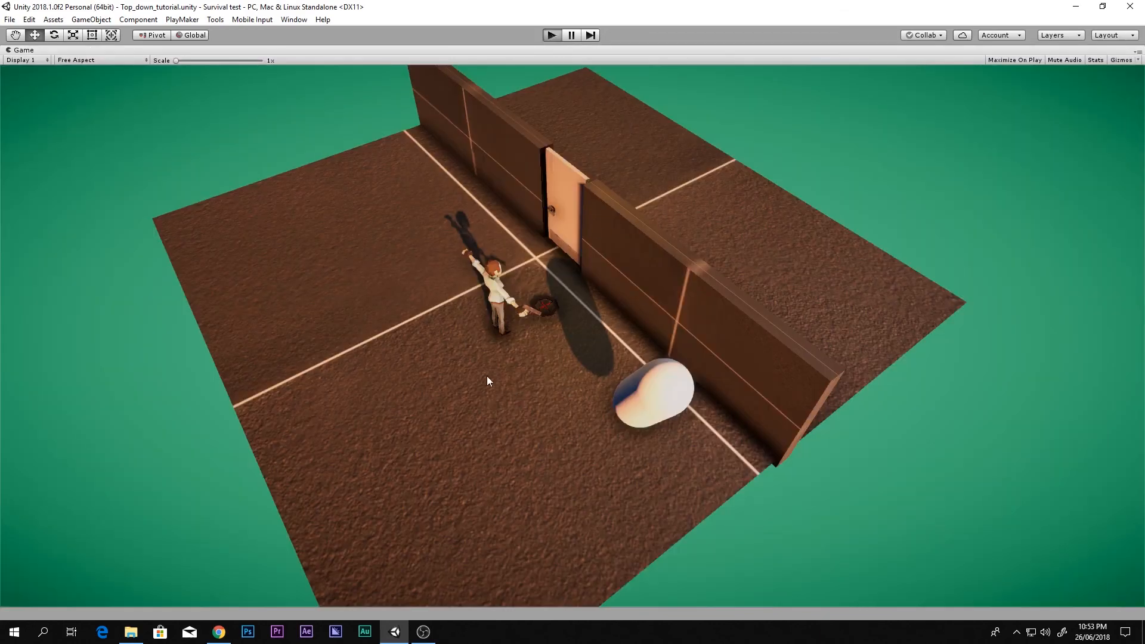
Step: Move the character, fire the pistol at the ground and the enemy capsule to test the relocated smoke effect, and stop the game
{"action": "key", "text": "a"}
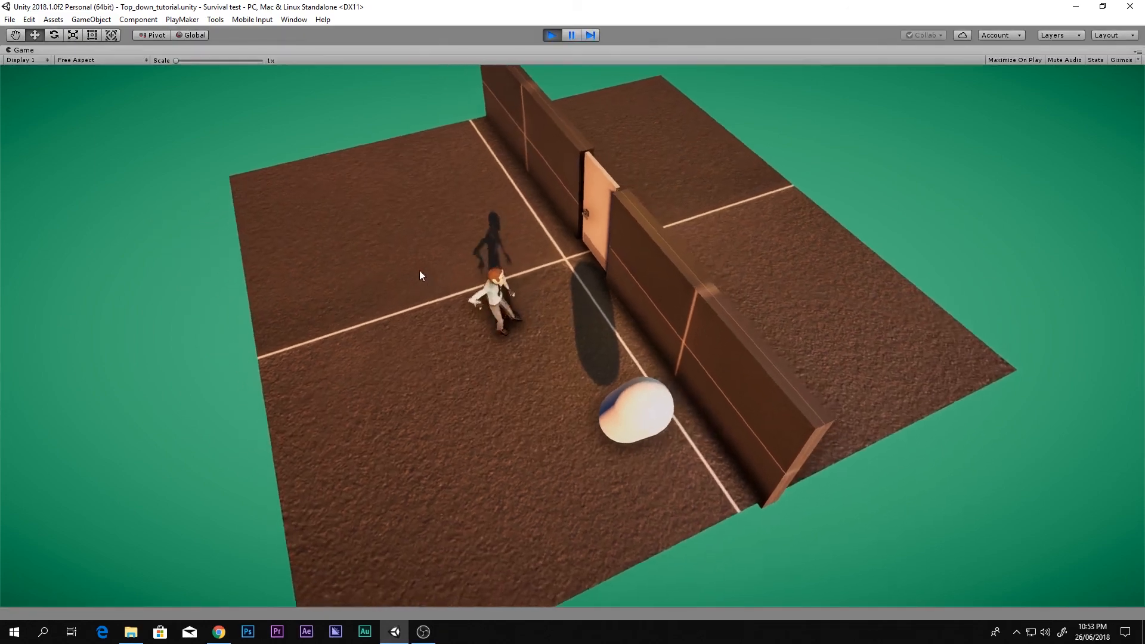
{"action": "right_click_drag", "start_coordinate": [420, 270], "coordinate": [537, 16]}
{"action": "left_click", "coordinate": [396, 224]}
{"action": "left_click", "coordinate": [653, 411]}
{"action": "left_click", "coordinate": [550, 35]}
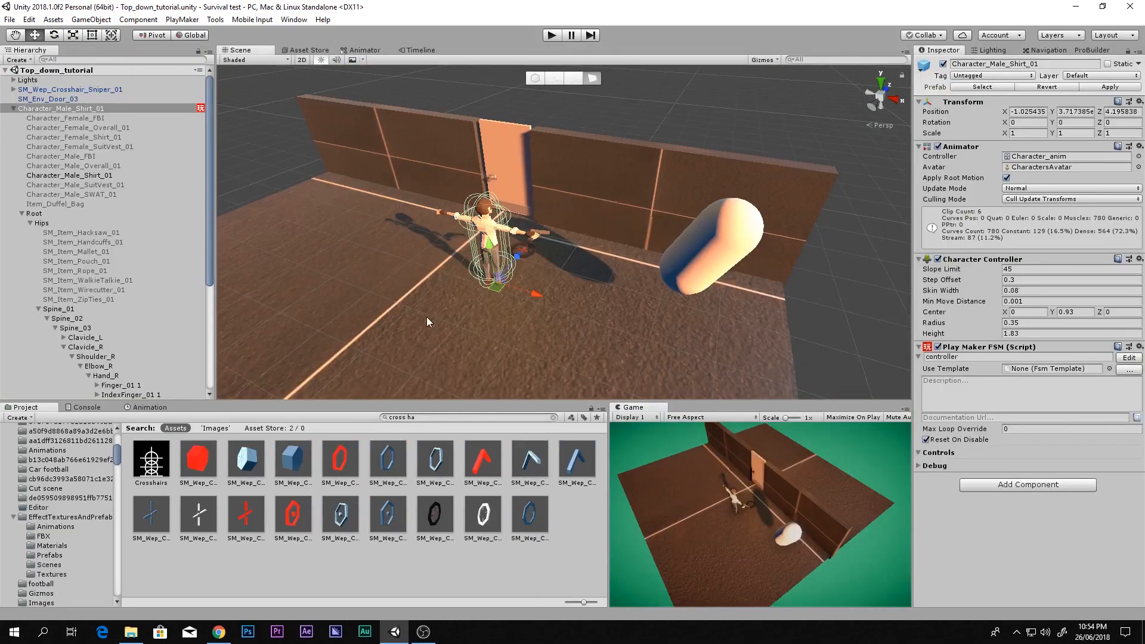
Step: Collapse the character's Spine_01, Hips and Root branches in the scene hierarchy
{"action": "scroll", "coordinate": [570, 235], "scroll_direction": "down", "scroll_amount": 5}
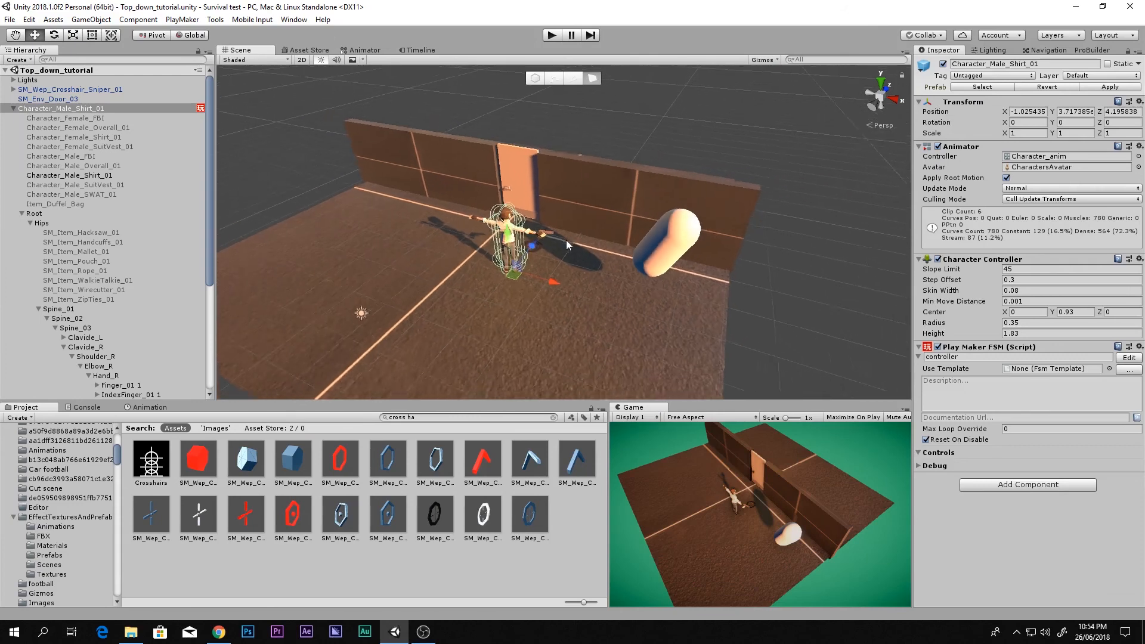
{"action": "left_click", "coordinate": [37, 309]}
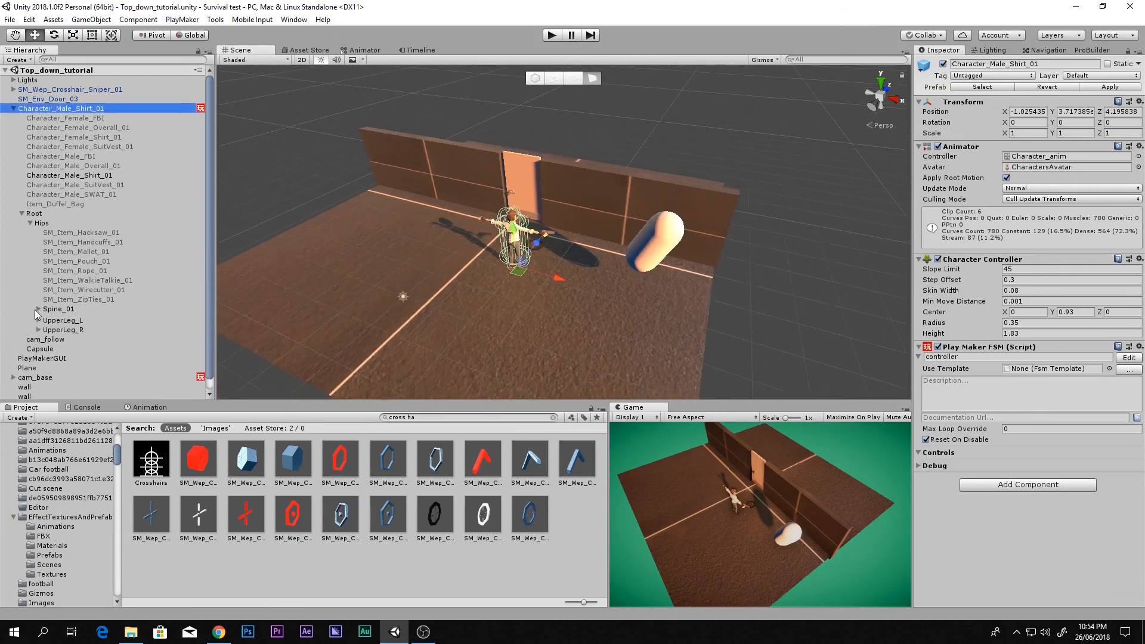
{"action": "left_click", "coordinate": [30, 223]}
{"action": "left_click", "coordinate": [21, 213]}
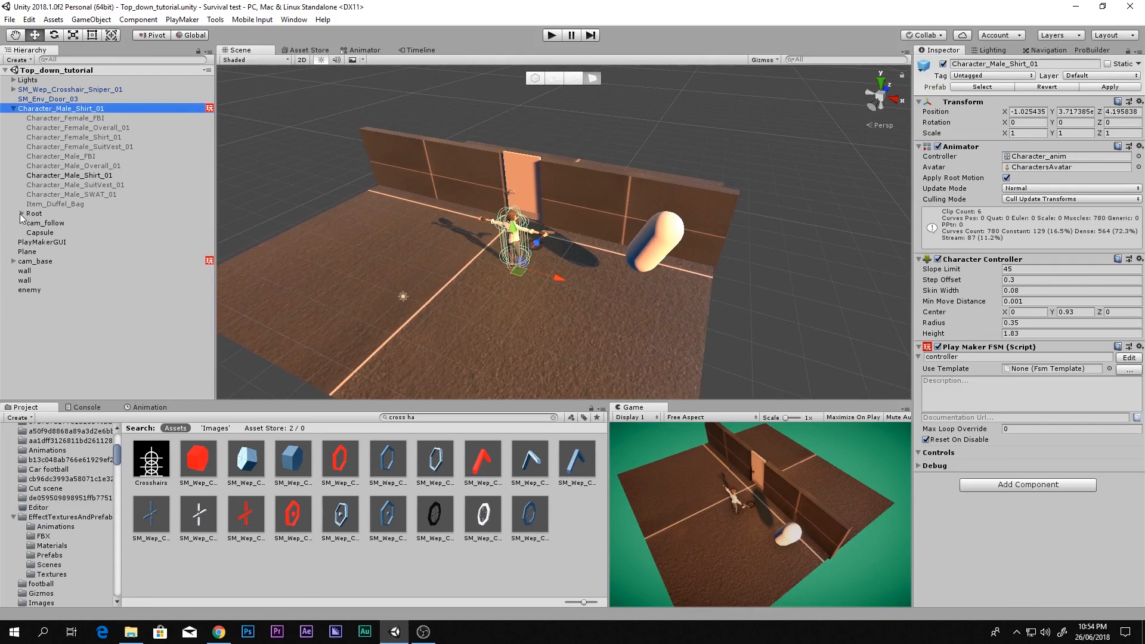
Step: Open the Cut scene from the project's main Assets folder
{"action": "left_click_drag", "start_coordinate": [722, 291], "coordinate": [671, 292], "text": "alt"}
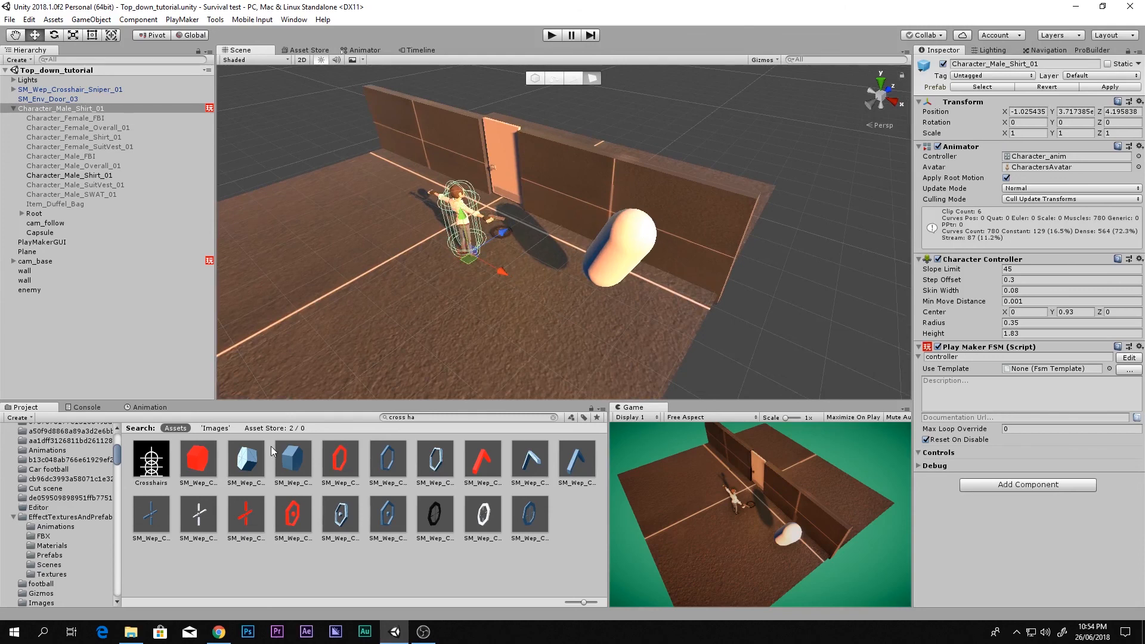
{"action": "scroll", "coordinate": [59, 513], "scroll_direction": "up", "scroll_amount": 5}
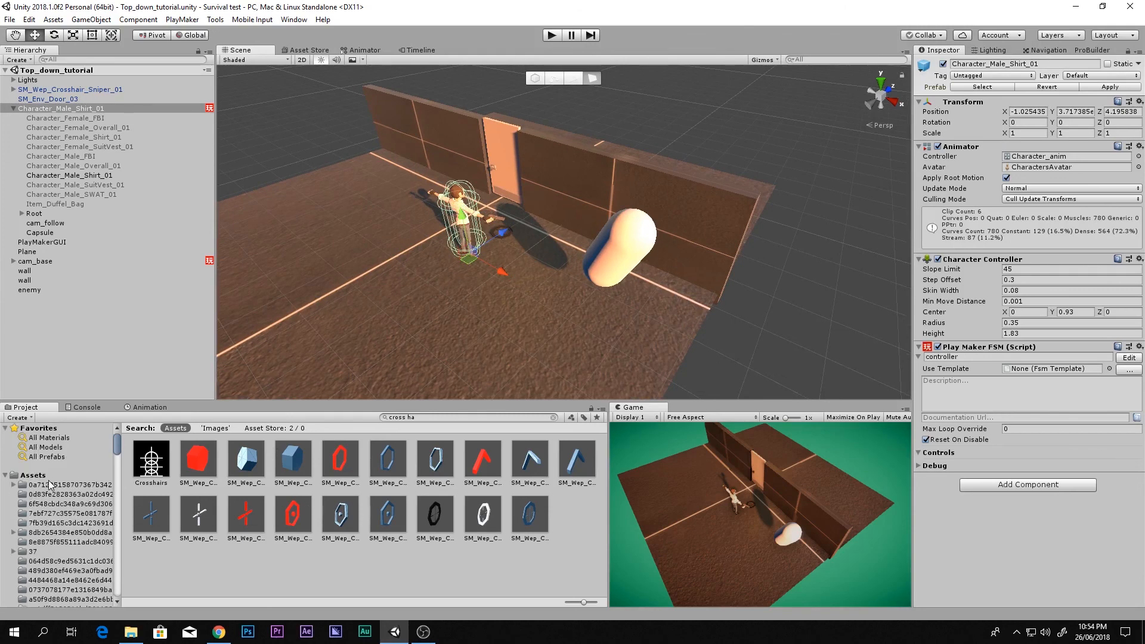
{"action": "left_click", "coordinate": [33, 475]}
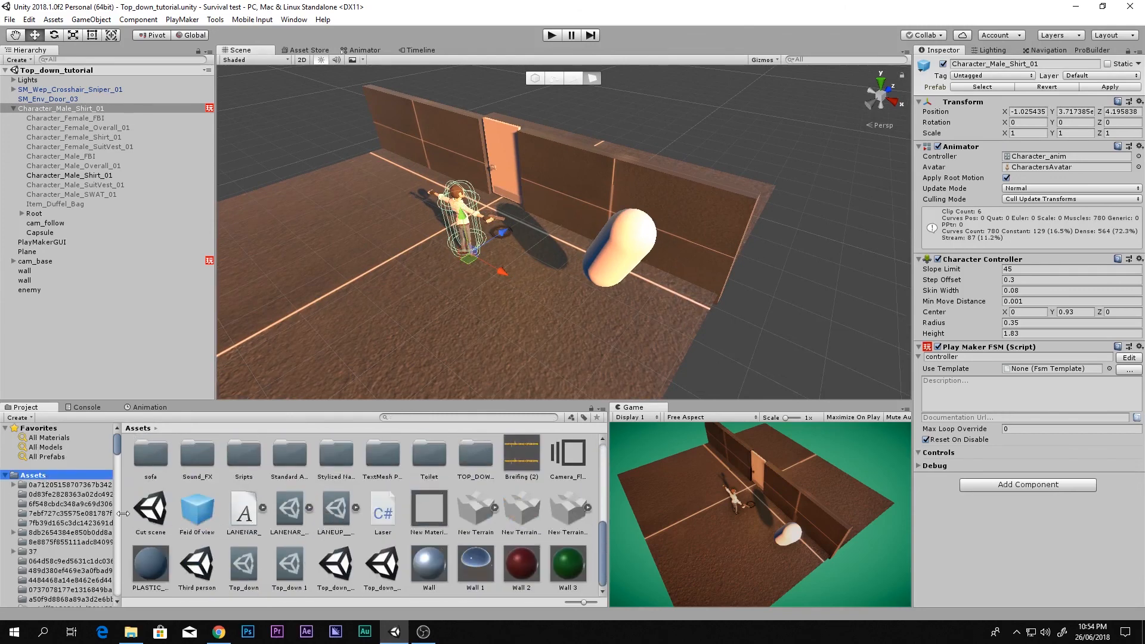
{"action": "left_click", "coordinate": [151, 510]}
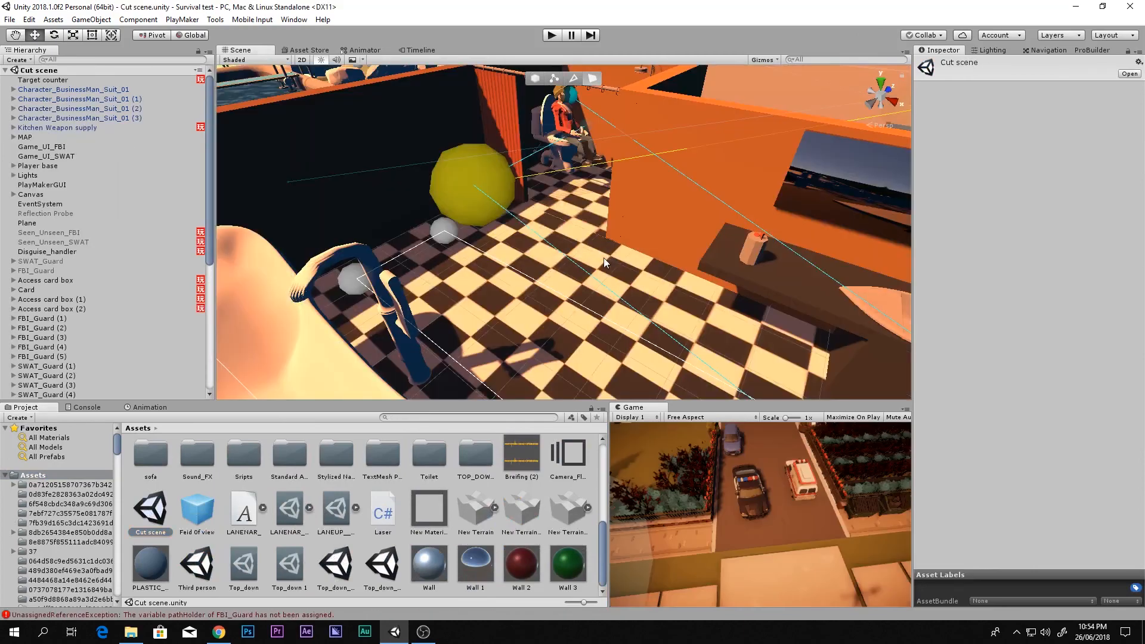
Step: Run the scene to examine the seated character and the patrolling SWAT guard in the bathroom from the Scene view, and stop it
{"action": "right_click_drag", "start_coordinate": [604, 258], "coordinate": [550, 204]}
{"action": "key", "text": "w"}
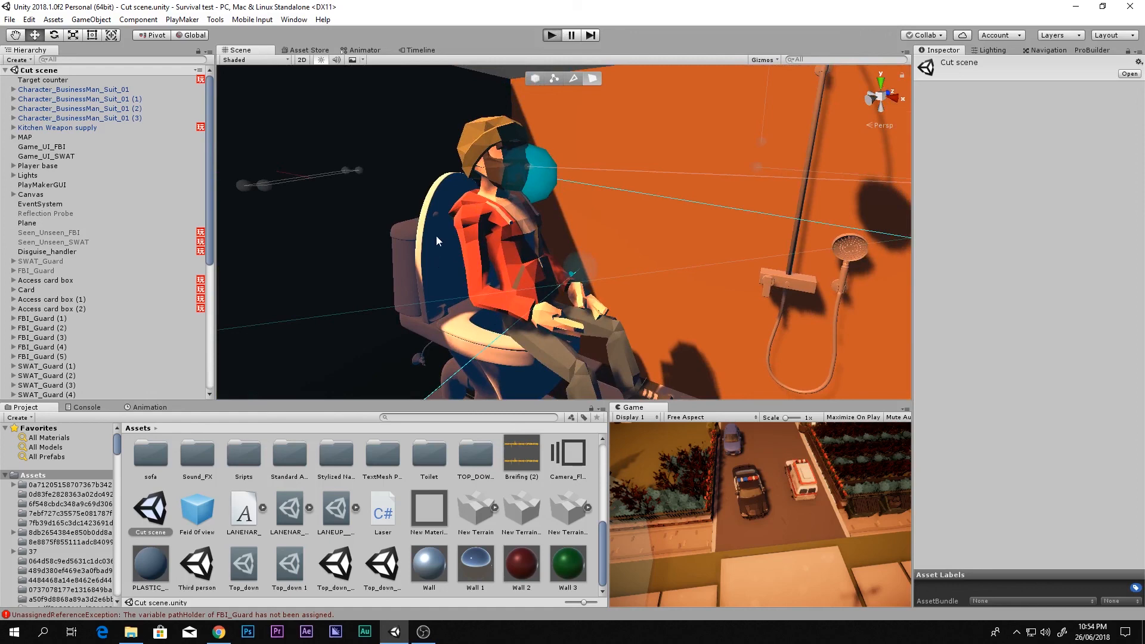
{"action": "key", "text": "ctrl+p"}
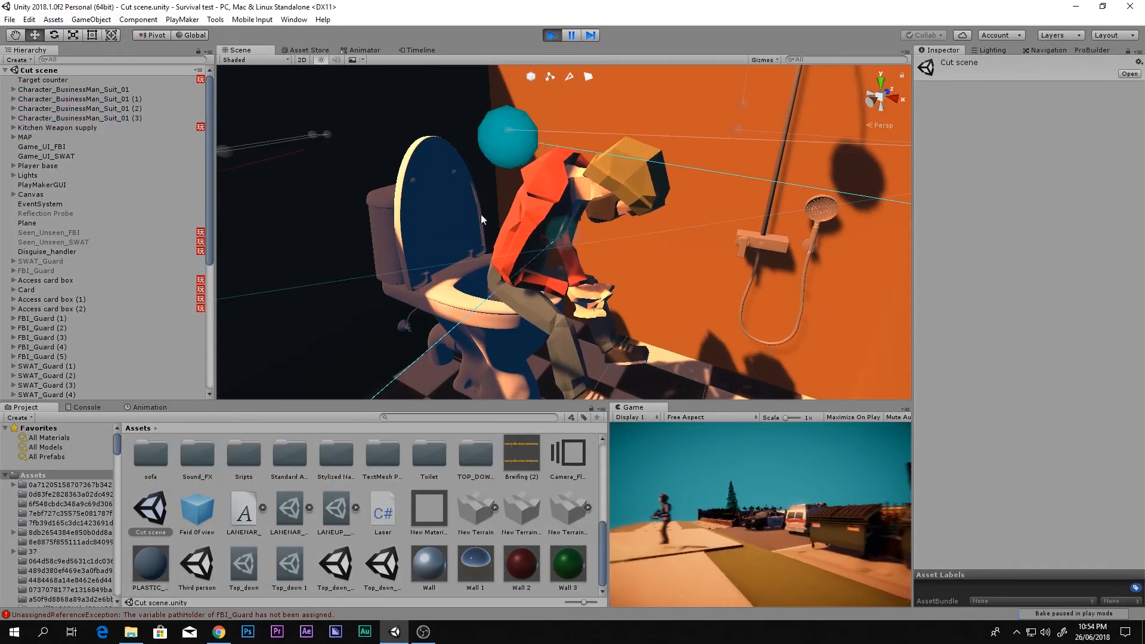
{"action": "right_click_drag", "start_coordinate": [441, 223], "coordinate": [841, 226]}
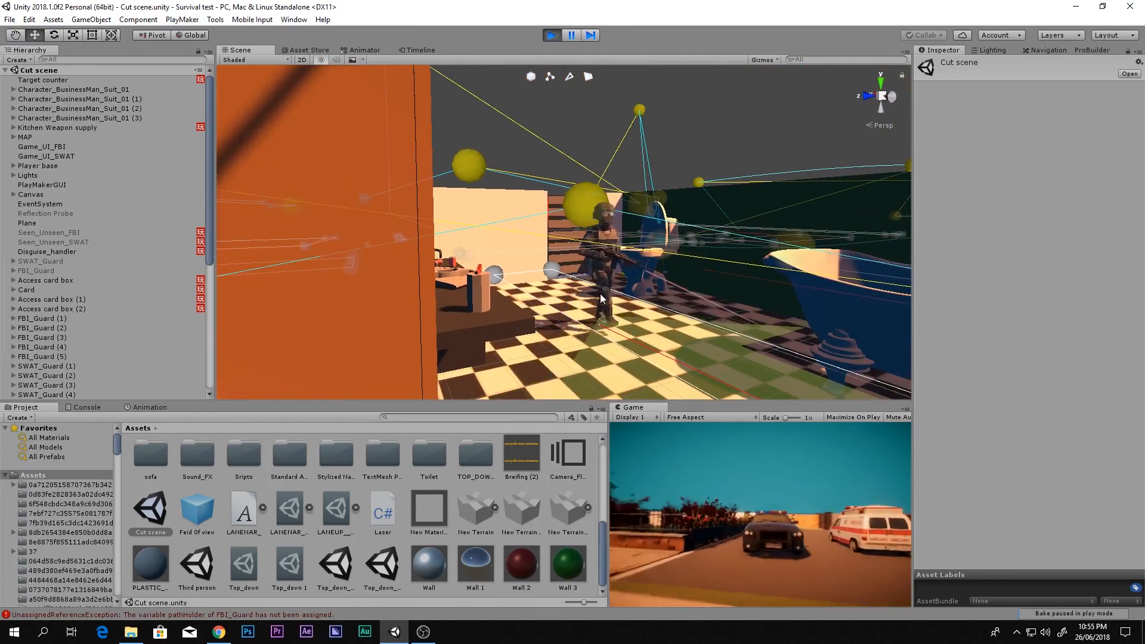
{"action": "right_click_drag", "start_coordinate": [602, 298], "coordinate": [527, 248]}
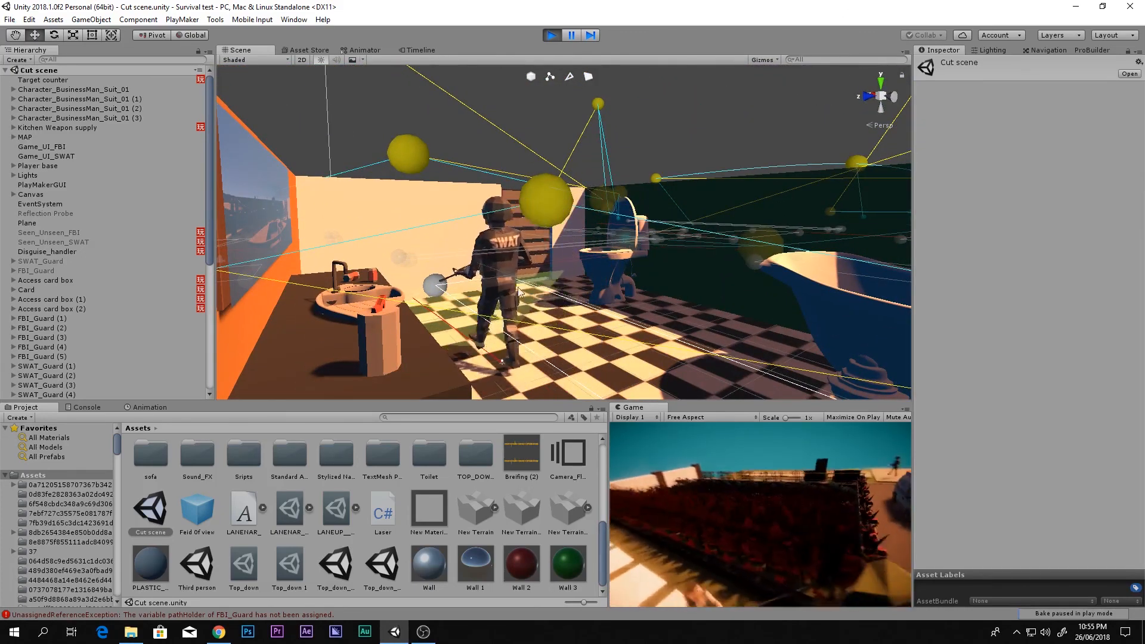
{"action": "right_click_drag", "start_coordinate": [518, 290], "coordinate": [474, 321]}
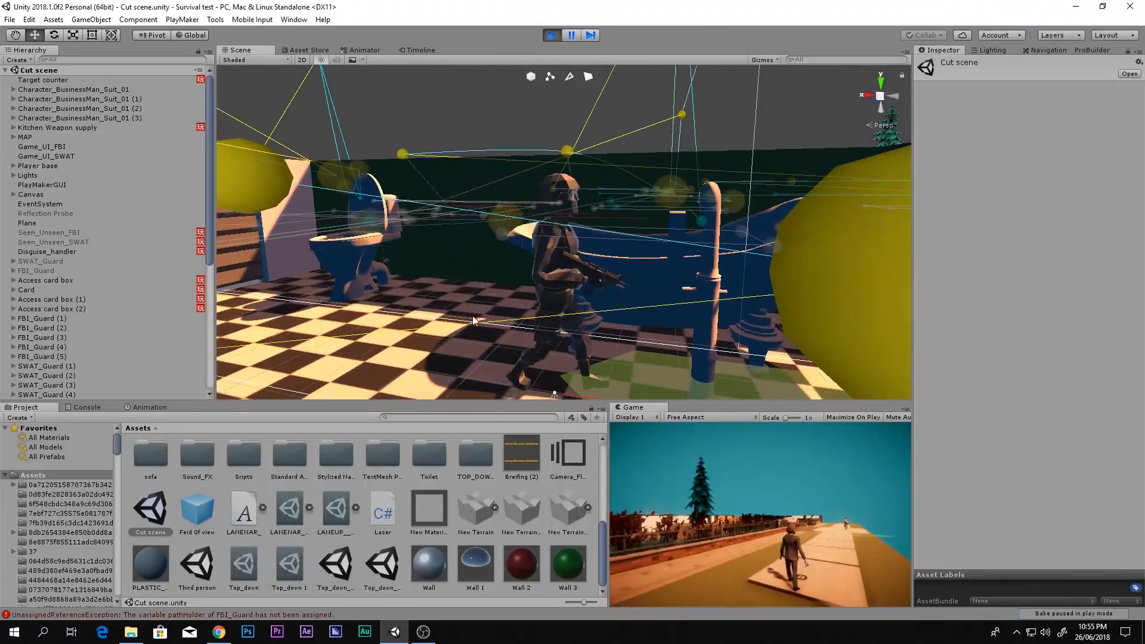
{"action": "left_click", "coordinate": [551, 36]}
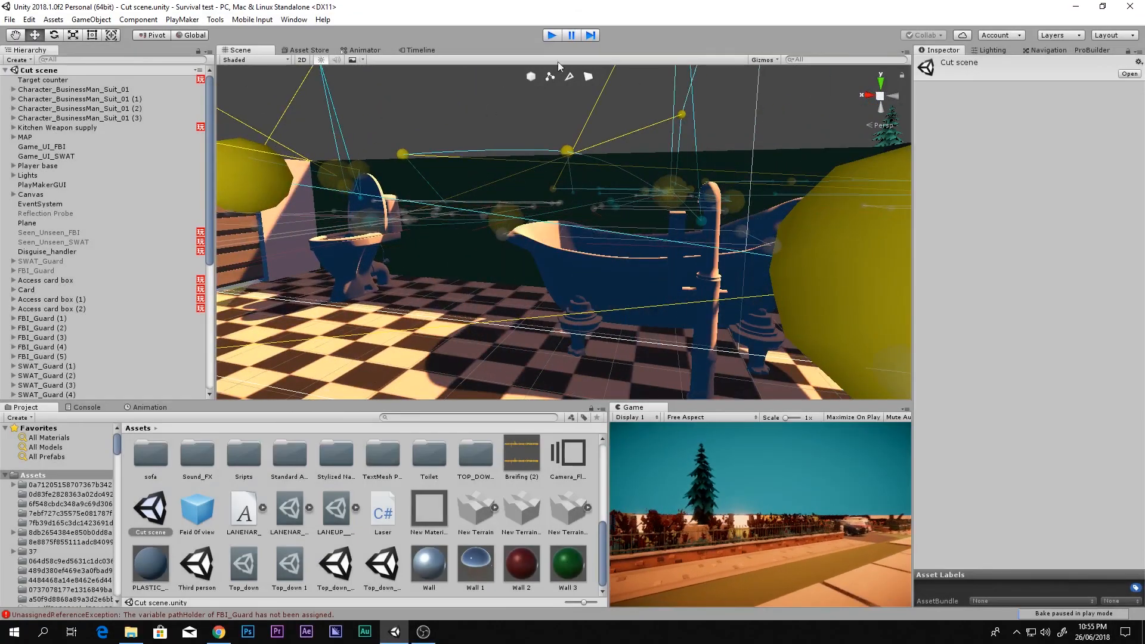
Step: Examine the reflections in the bathroom mirror from several angles, both in edit mode and while running the scene, and stop it
{"action": "right_click_drag", "start_coordinate": [528, 250], "coordinate": [416, 218]}
{"action": "scroll", "coordinate": [501, 209], "scroll_direction": "down", "scroll_amount": 2}
{"action": "middle_click_drag", "start_coordinate": [516, 205], "coordinate": [498, 210]}
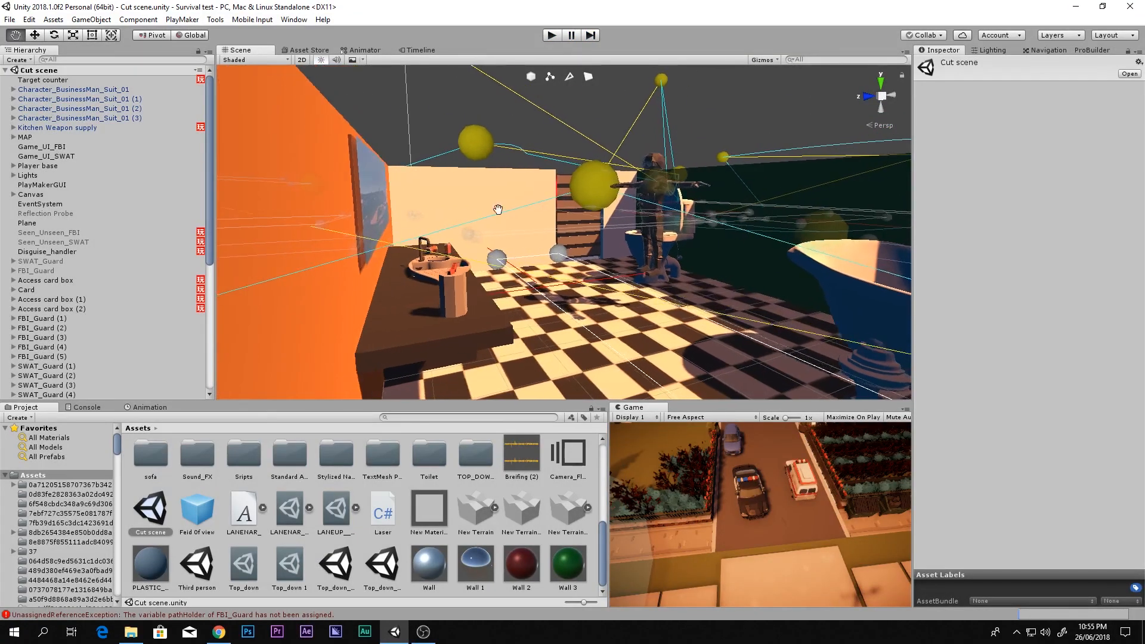
{"action": "right_click_drag", "start_coordinate": [499, 209], "coordinate": [217, 232]}
{"action": "key", "text": "w"}
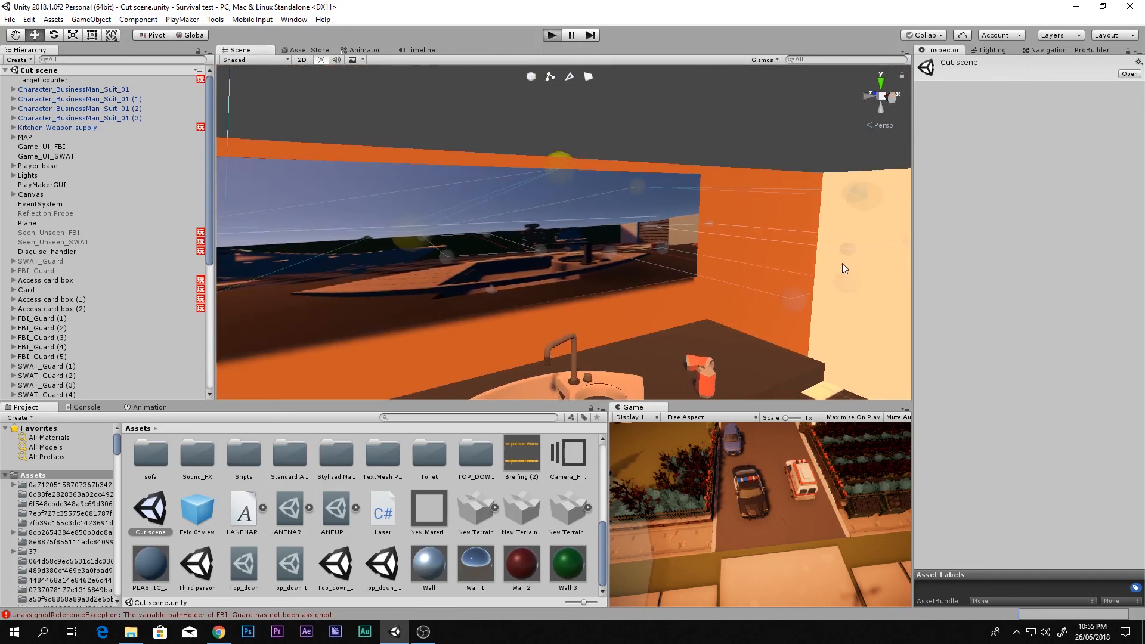
{"action": "key", "text": "ctrl+p"}
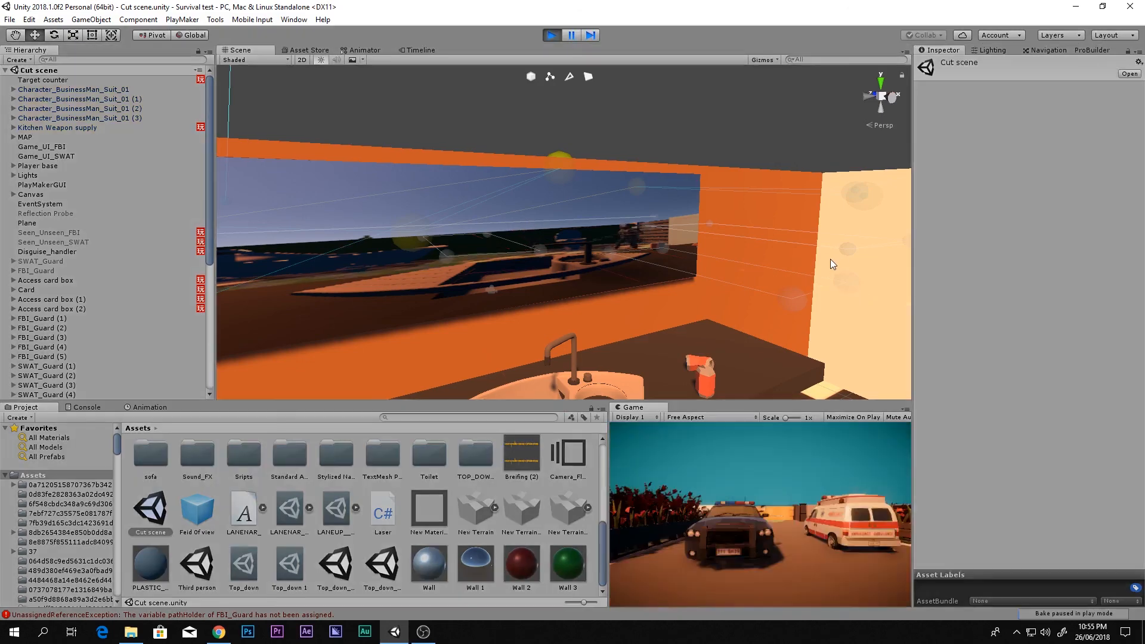
{"action": "right_click_drag", "start_coordinate": [831, 259], "coordinate": [727, 267]}
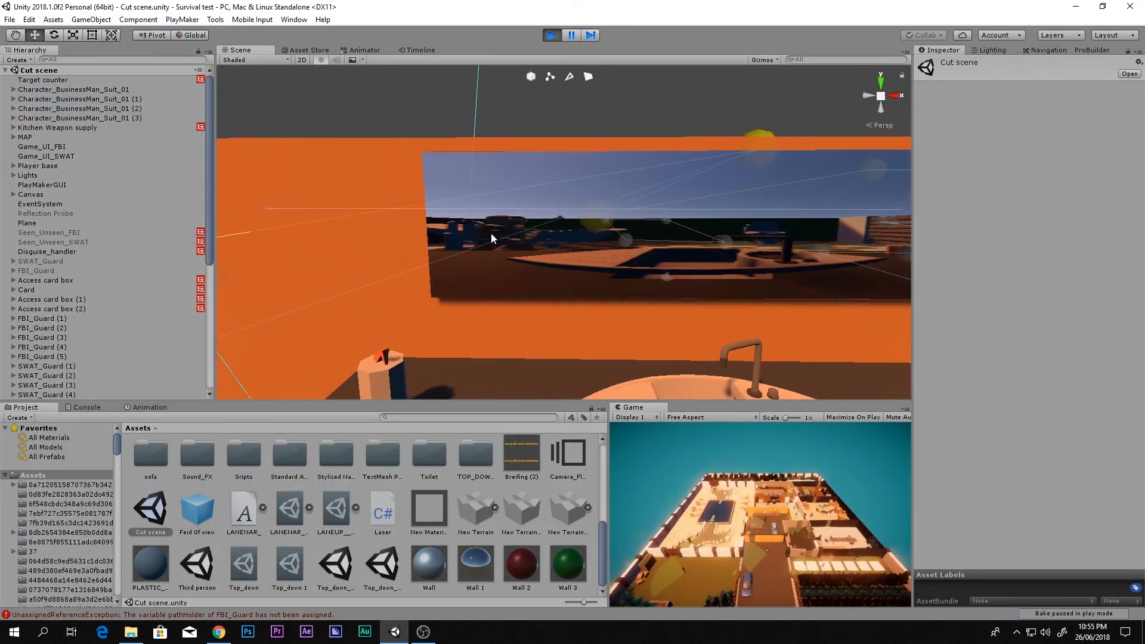
{"action": "right_click_drag", "start_coordinate": [600, 221], "coordinate": [655, 227]}
{"action": "key", "text": "ctrl+p"}
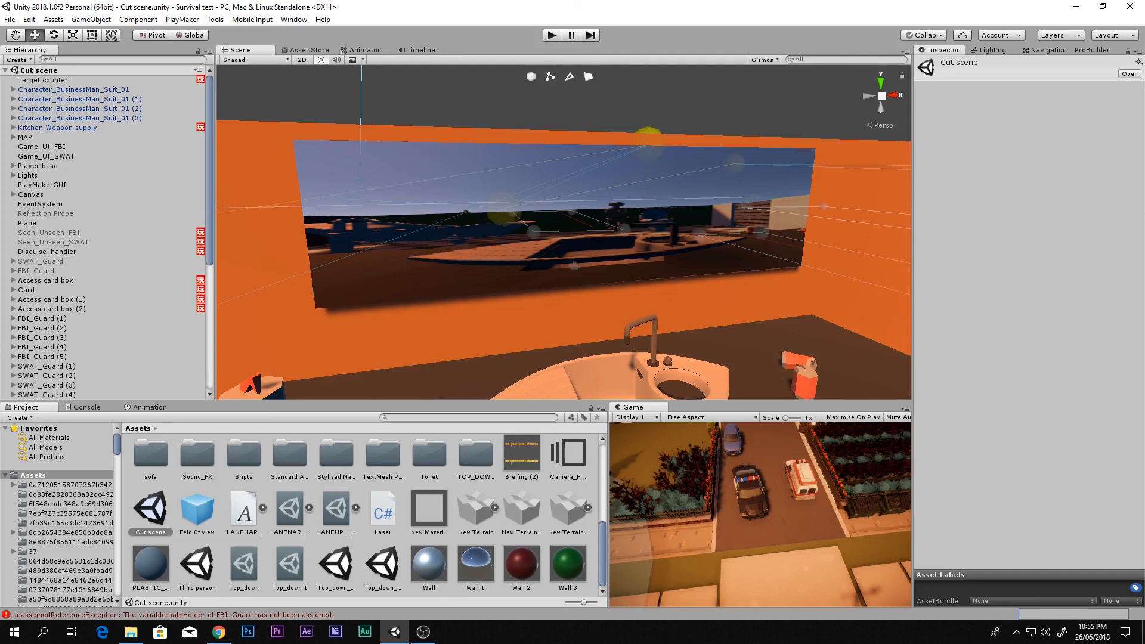
Step: Examine the sink counter, the whole map from above, and the bathroom with its surrounding rooms
{"action": "right_click_drag", "start_coordinate": [340, 391], "coordinate": [302, 429]}
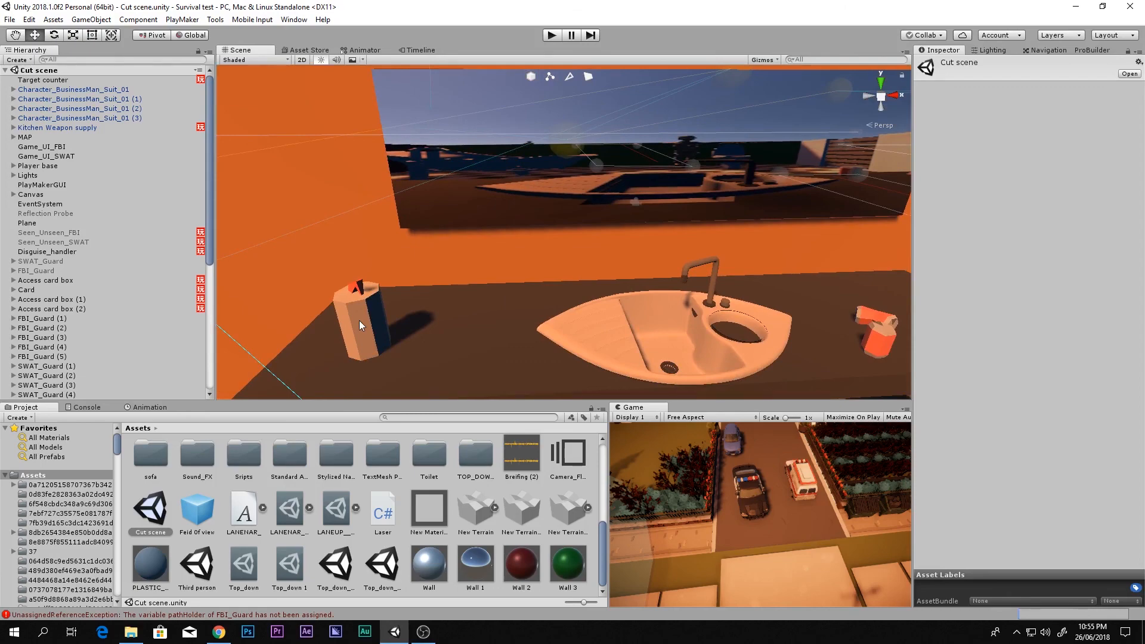
{"action": "right_click_drag", "start_coordinate": [603, 208], "coordinate": [595, 340]}
{"action": "key", "text": "s"}
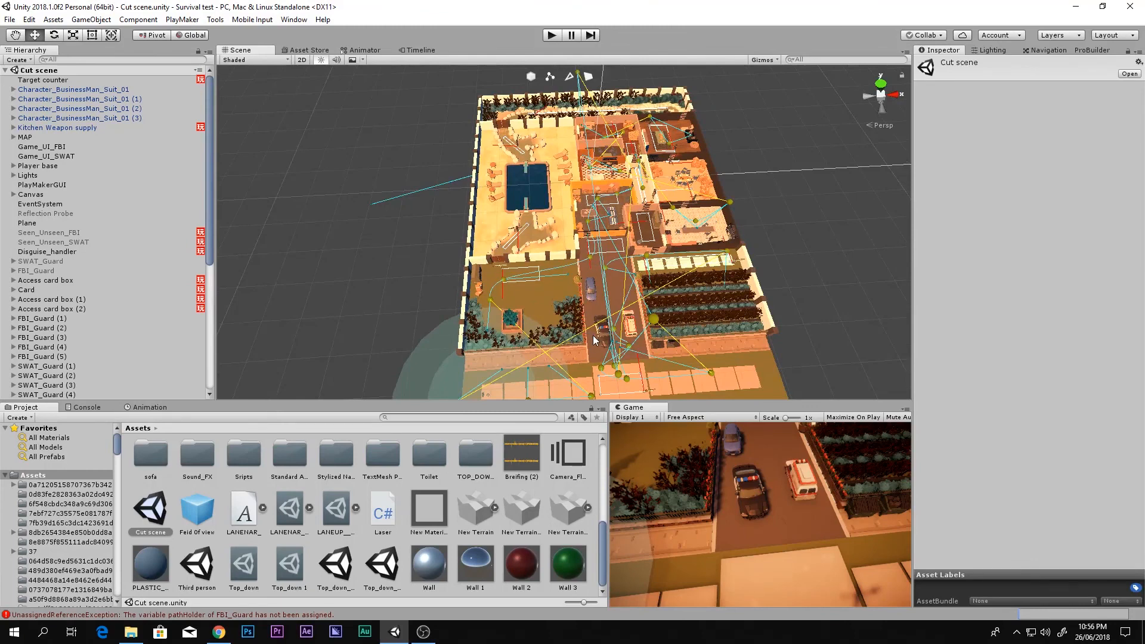
{"action": "right_click_drag", "start_coordinate": [625, 257], "coordinate": [719, 270]}
{"action": "key", "text": "w"}
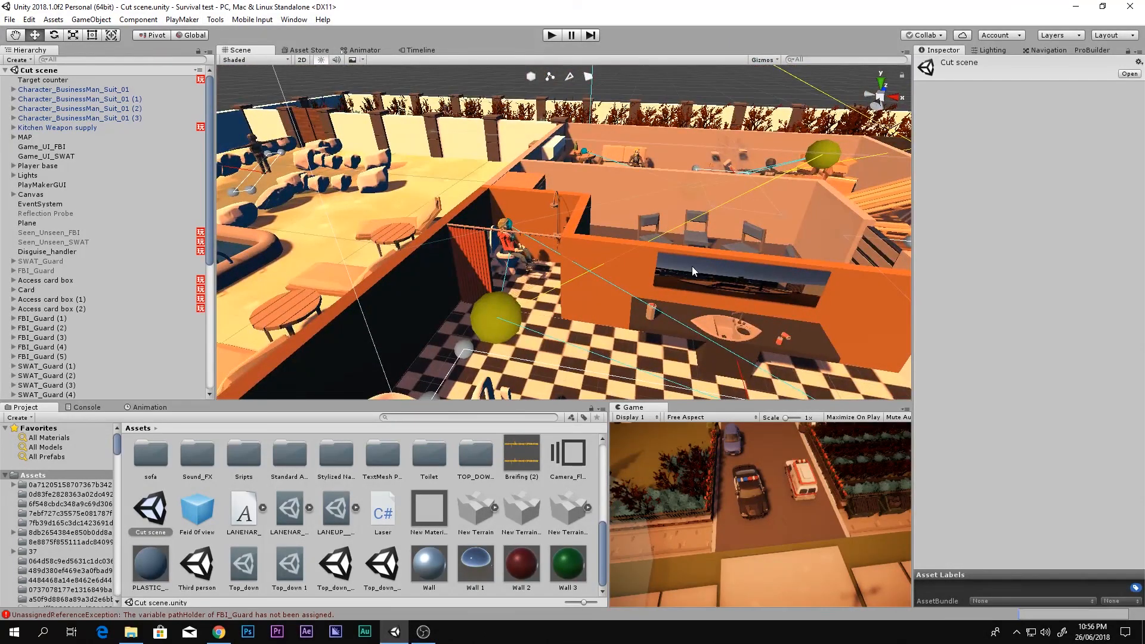